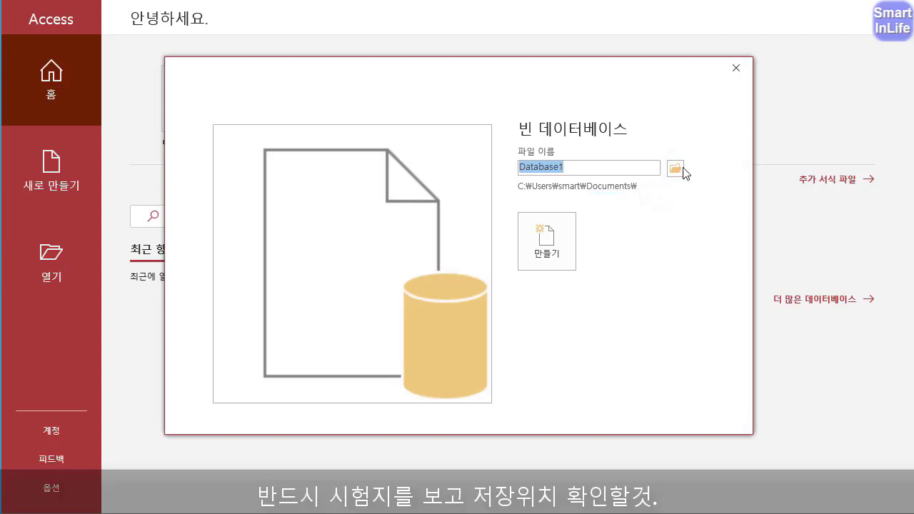
- Save the new blank database to the Documents\ITQ folder, naming the file with the examinee number and full name joined by a hyphen
{"action": "left_click", "coordinate": [675, 169]}
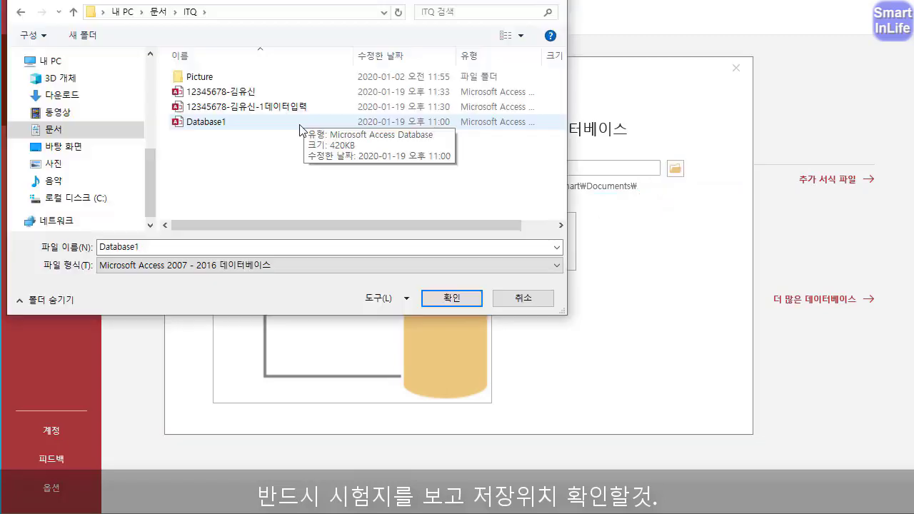
{"action": "key", "text": "ctrl+2"}
{"action": "mouse_move", "coordinate": [224, 31]}
{"action": "left_mouse_down"}
{"action": "mouse_move", "coordinate": [178, 20]}
{"action": "mouse_move", "coordinate": [221, 33]}
{"action": "left_mouse_up"}
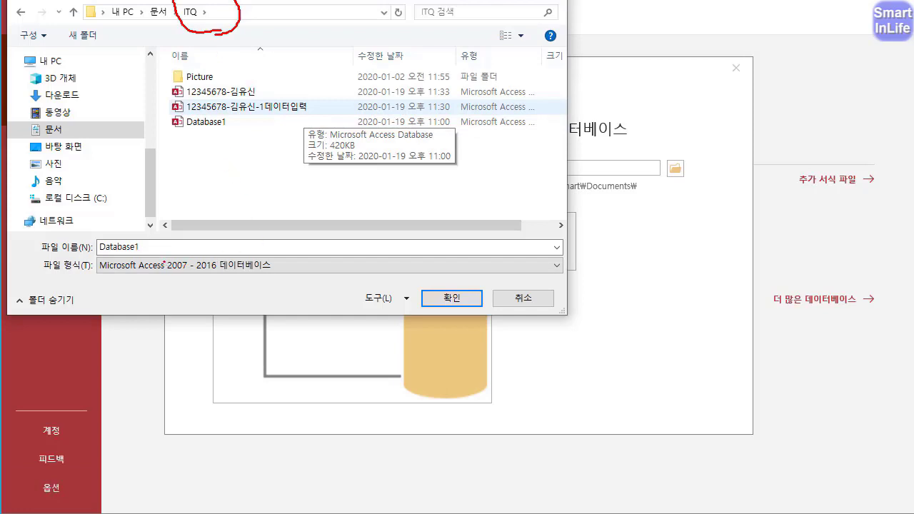
{"action": "left_click_drag", "start_coordinate": [143, 253], "coordinate": [153, 252]}
{"action": "key", "text": "Escape"}
{"action": "left_click", "coordinate": [174, 245]}
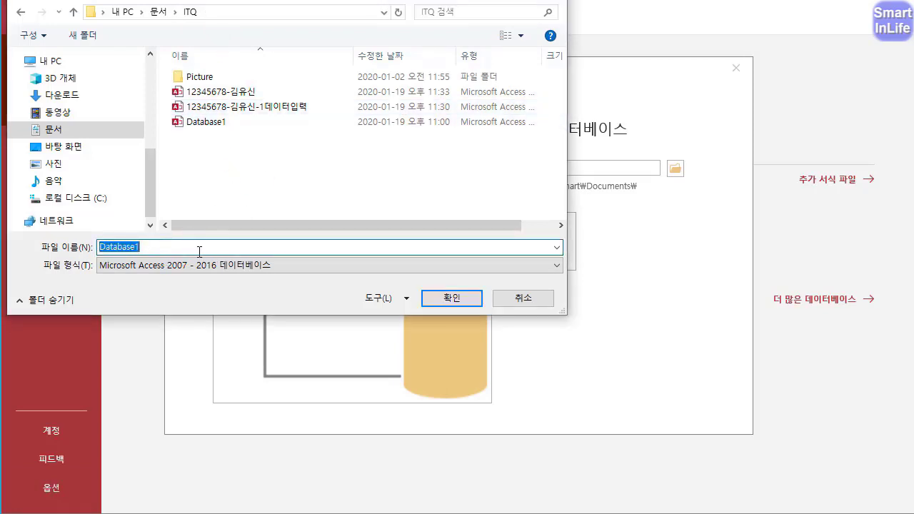
{"action": "type", "text": "123455678"}
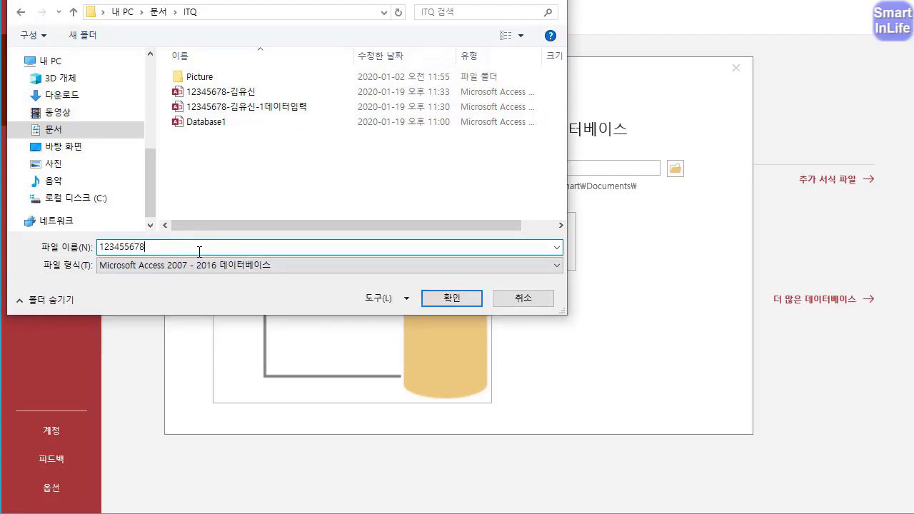
{"action": "type", "text": "-홍길동"}
{"action": "left_click", "coordinate": [449, 300]}
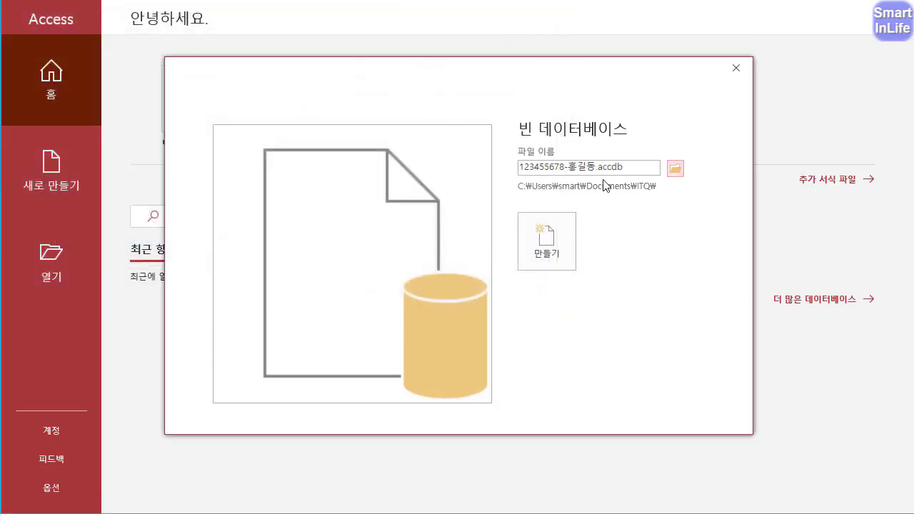
- Create the blank database with the specified file name and folder
{"action": "key", "text": "ctrl+2"}
{"action": "left_click_drag", "start_coordinate": [611, 178], "coordinate": [509, 170]}
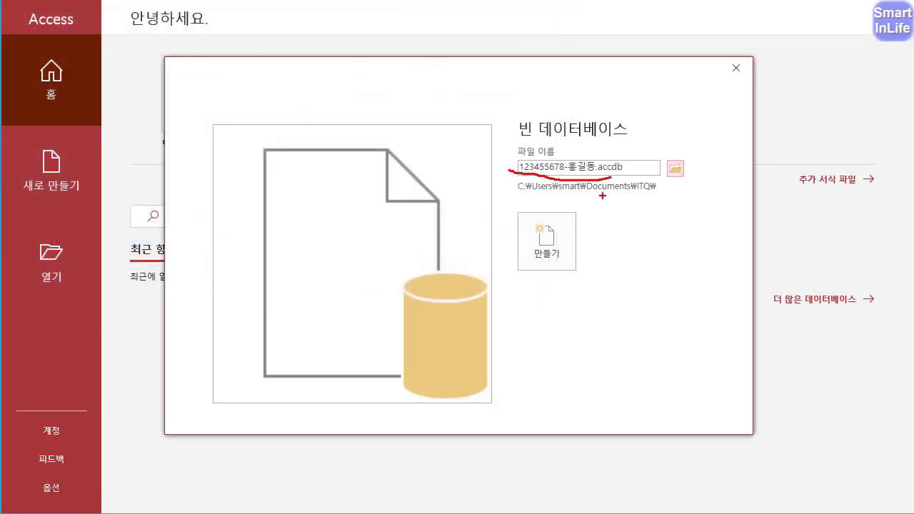
{"action": "mouse_move", "coordinate": [640, 204]}
{"action": "left_mouse_down"}
{"action": "mouse_move", "coordinate": [646, 170]}
{"action": "mouse_move", "coordinate": [641, 203]}
{"action": "left_mouse_up"}
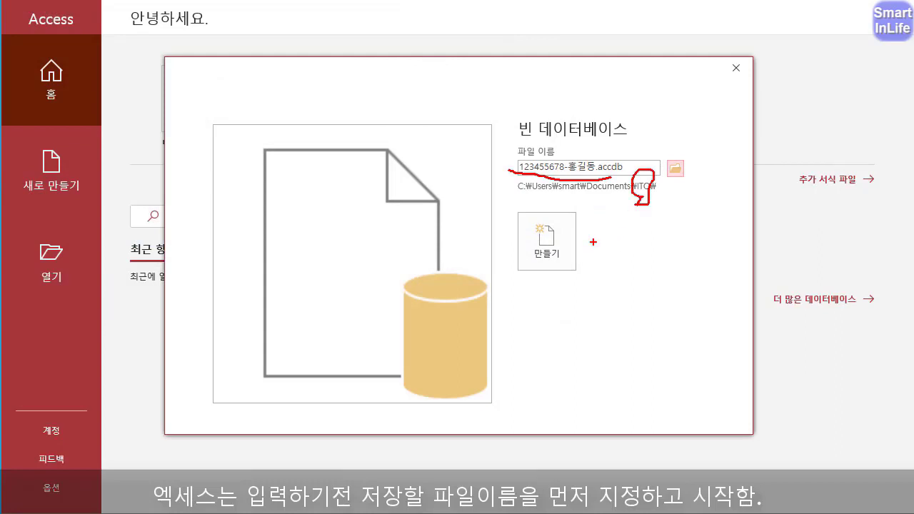
{"action": "key", "text": "Escape"}
{"action": "left_click", "coordinate": [547, 236]}
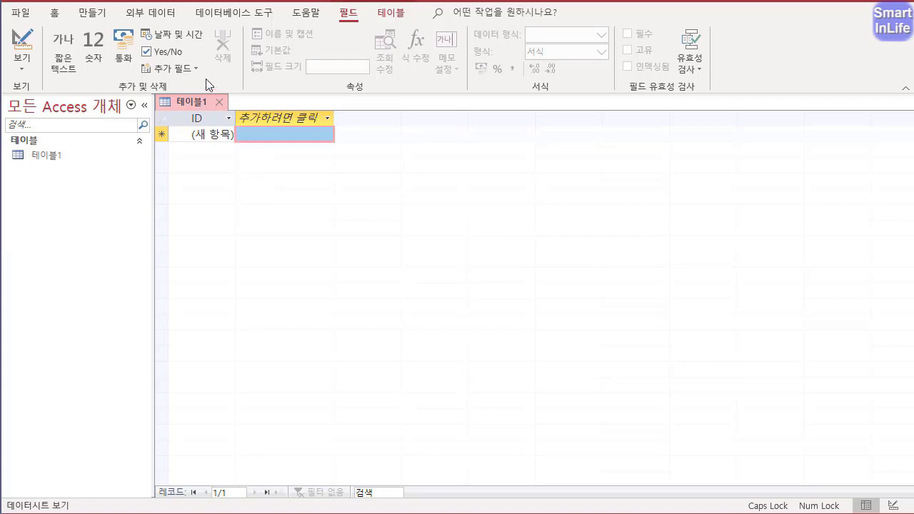
- Start an import of external data from an Excel file
{"action": "left_click", "coordinate": [167, 21]}
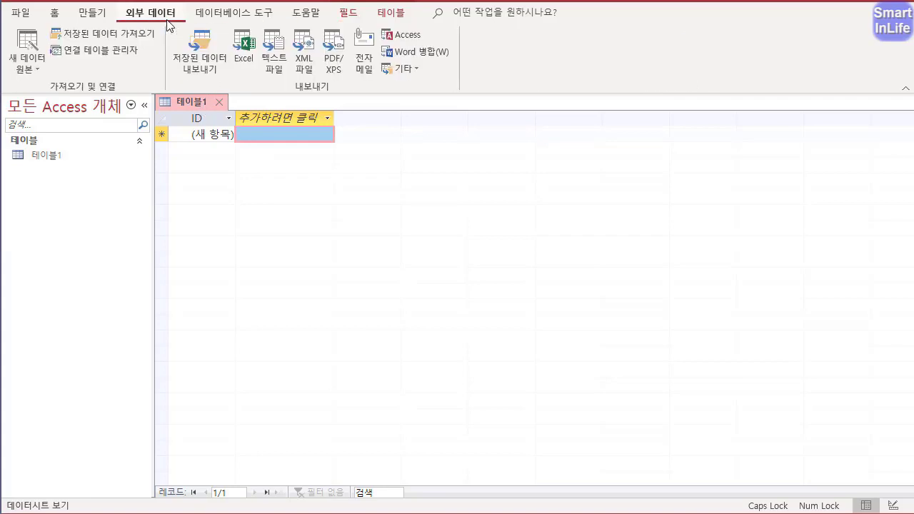
{"action": "mouse_move", "coordinate": [181, 38]}
{"action": "left_mouse_down"}
{"action": "mouse_move", "coordinate": [140, 9]}
{"action": "mouse_move", "coordinate": [151, 57]}
{"action": "left_mouse_up"}
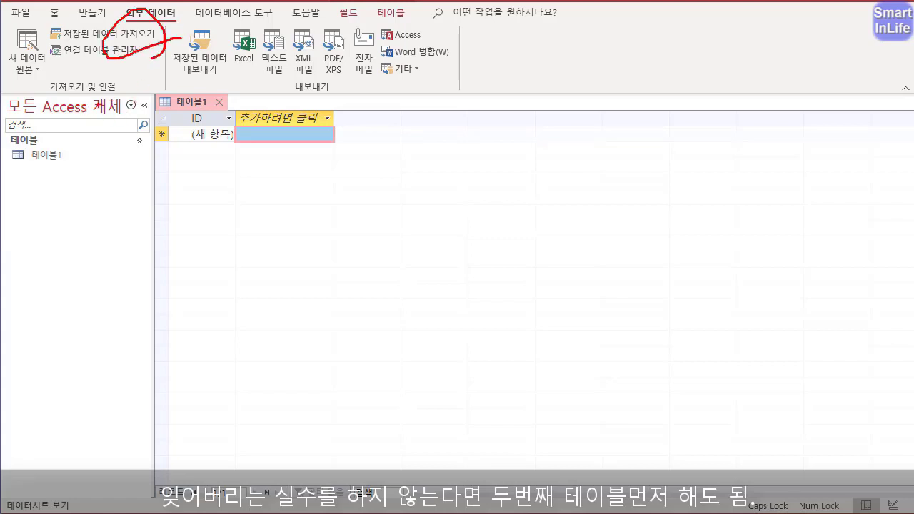
{"action": "mouse_move", "coordinate": [104, 107]}
{"action": "left_mouse_down"}
{"action": "mouse_move", "coordinate": [58, 106]}
{"action": "mouse_move", "coordinate": [106, 73]}
{"action": "mouse_move", "coordinate": [109, 104]}
{"action": "left_mouse_up"}
{"action": "mouse_move", "coordinate": [288, 103]}
{"action": "left_mouse_down"}
{"action": "mouse_move", "coordinate": [312, 100]}
{"action": "mouse_move", "coordinate": [315, 110]}
{"action": "left_mouse_up"}
{"action": "mouse_move", "coordinate": [83, 109]}
{"action": "left_mouse_down"}
{"action": "mouse_move", "coordinate": [41, 66]}
{"action": "mouse_move", "coordinate": [100, 116]}
{"action": "left_mouse_up"}
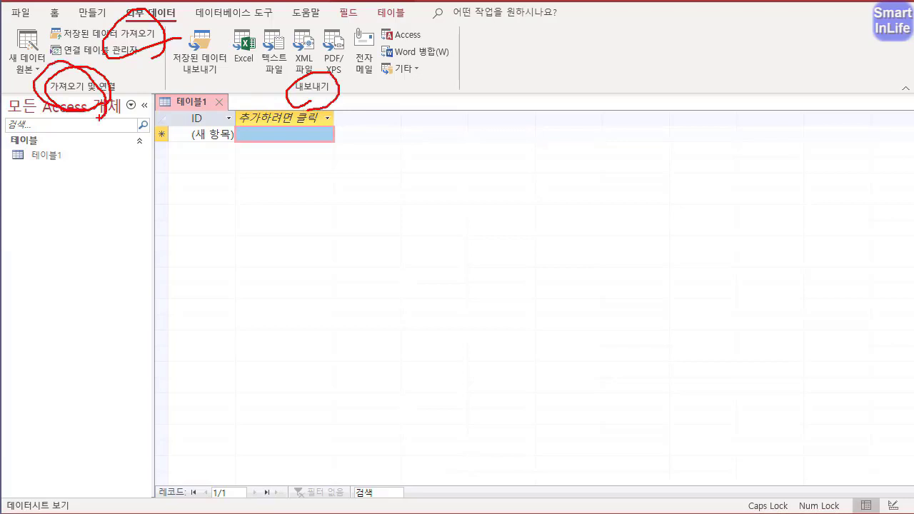
{"action": "key", "text": "Escape"}
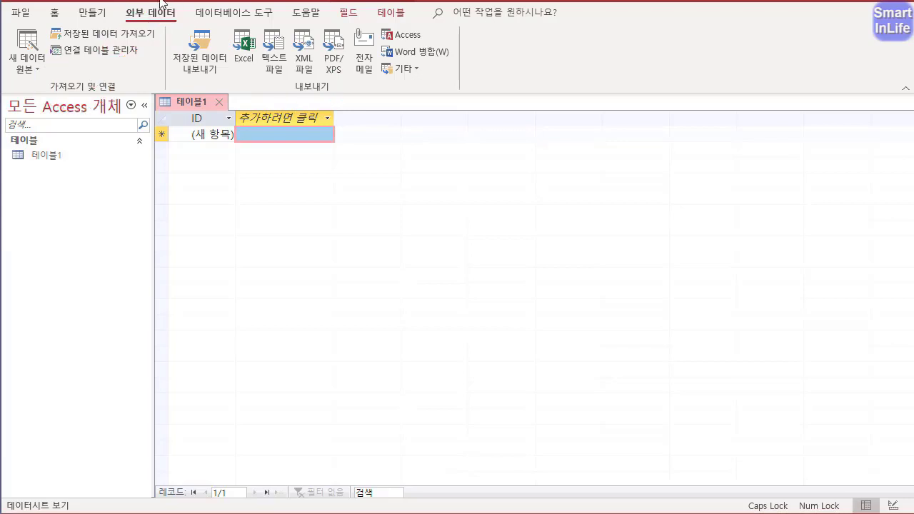
{"action": "left_click", "coordinate": [36, 65]}
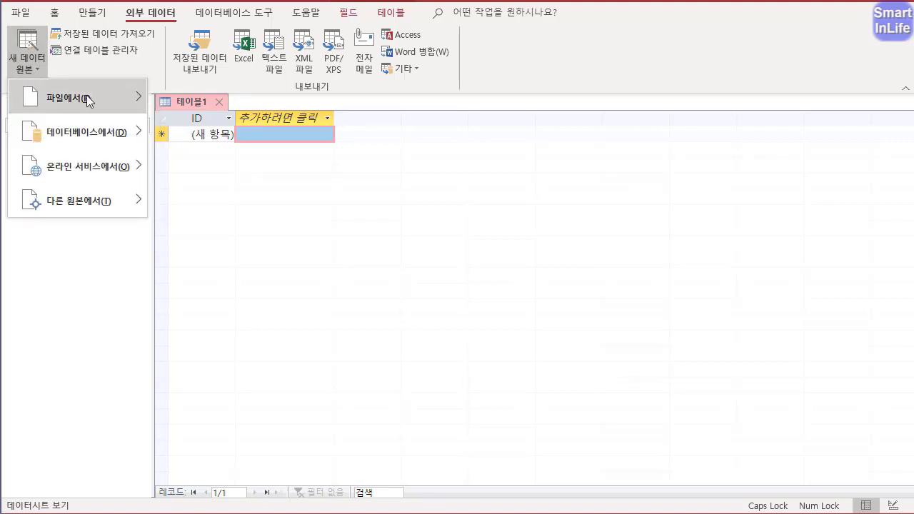
{"action": "mouse_move", "coordinate": [125, 98]}
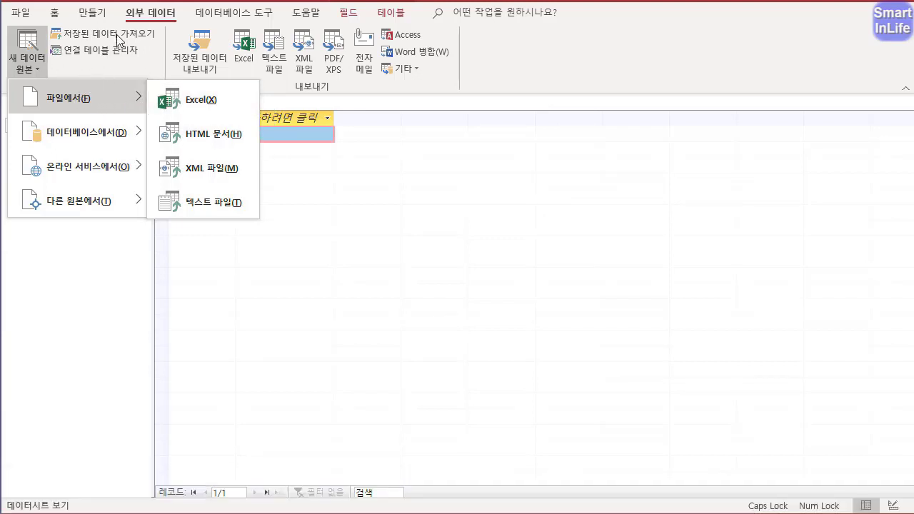
{"action": "left_click", "coordinate": [191, 103]}
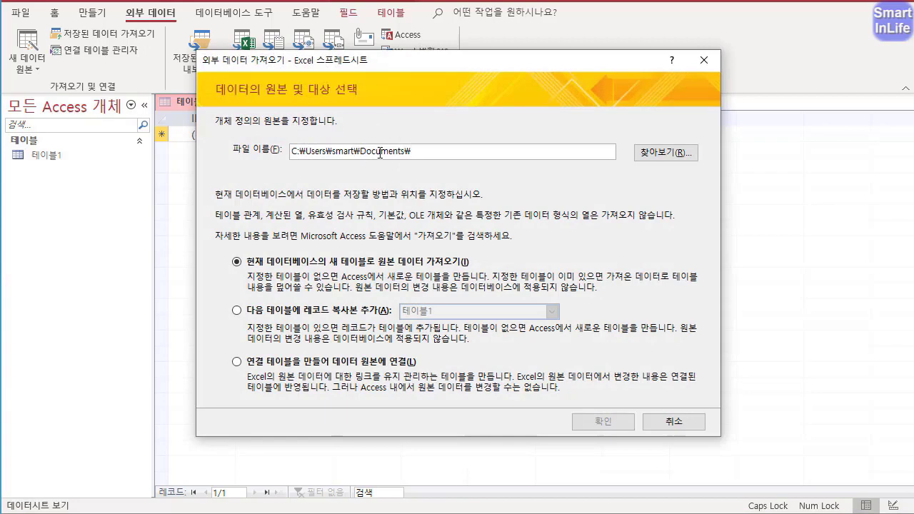
- Choose the workbook 액세스_2020101 in the ITQ folder as the import source
{"action": "left_click", "coordinate": [663, 154]}
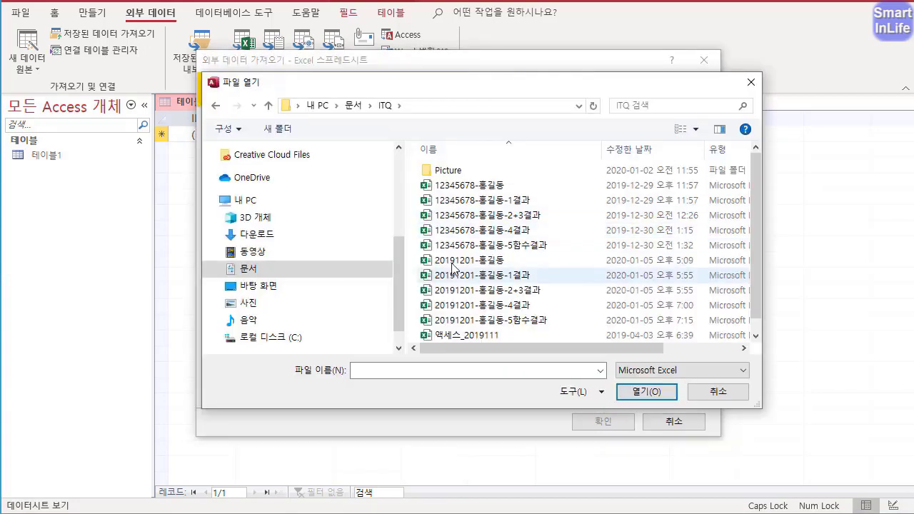
{"action": "scroll", "coordinate": [757, 233], "scroll_direction": "down", "scroll_amount": 1}
{"action": "left_click", "coordinate": [569, 351]}
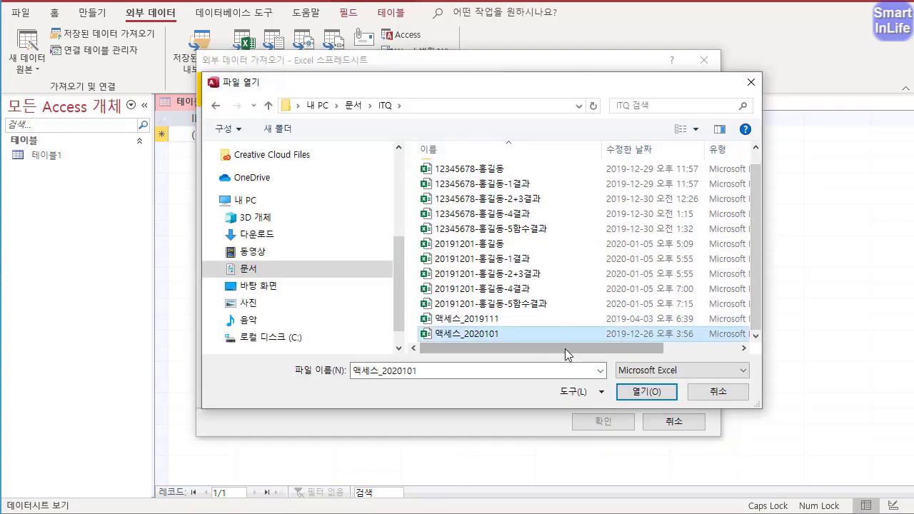
{"action": "left_click", "coordinate": [647, 392]}
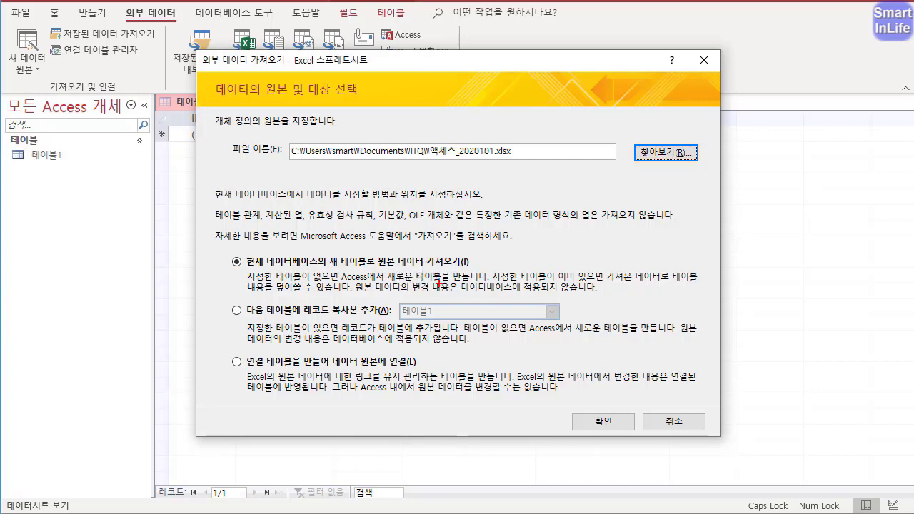
- Import the source data into a new table in the current database
{"action": "left_click_drag", "start_coordinate": [393, 382], "coordinate": [385, 356]}
{"action": "mouse_move", "coordinate": [452, 259]}
{"action": "left_mouse_down"}
{"action": "mouse_move", "coordinate": [455, 247]}
{"action": "mouse_move", "coordinate": [440, 283]}
{"action": "left_mouse_up"}
{"action": "key", "text": "Escape"}
{"action": "left_click", "coordinate": [246, 263]}
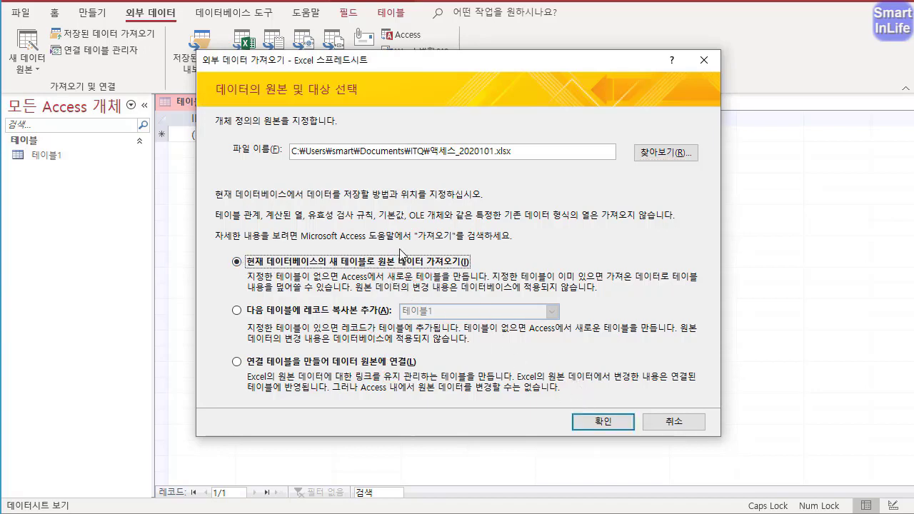
{"action": "left_click", "coordinate": [593, 427]}
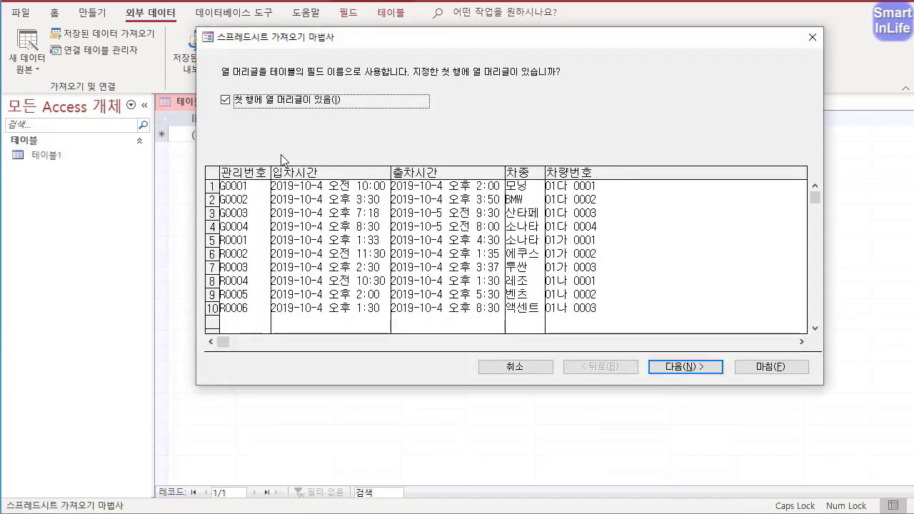
- Use the first row of the spreadsheet as column headings for the import
{"action": "mouse_move", "coordinate": [278, 120]}
{"action": "left_mouse_down"}
{"action": "mouse_move", "coordinate": [286, 109]}
{"action": "mouse_move", "coordinate": [311, 143]}
{"action": "left_mouse_up"}
{"action": "mouse_move", "coordinate": [239, 181]}
{"action": "left_mouse_down"}
{"action": "mouse_move", "coordinate": [234, 154]}
{"action": "mouse_move", "coordinate": [256, 185]}
{"action": "mouse_move", "coordinate": [302, 156]}
{"action": "left_mouse_up"}
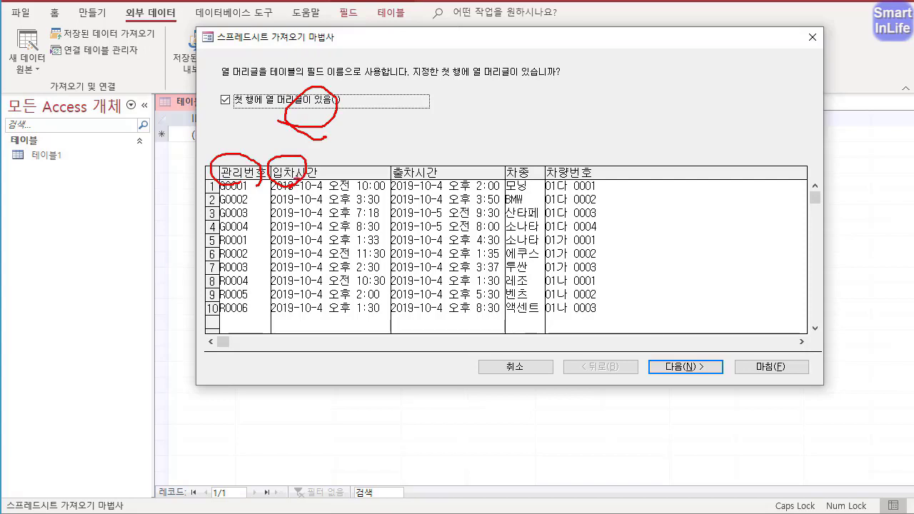
{"action": "mouse_move", "coordinate": [384, 186]}
{"action": "left_mouse_down"}
{"action": "mouse_move", "coordinate": [386, 162]}
{"action": "mouse_move", "coordinate": [434, 179]}
{"action": "mouse_move", "coordinate": [504, 154]}
{"action": "mouse_move", "coordinate": [499, 192]}
{"action": "left_mouse_up"}
{"action": "key", "text": "Escape"}
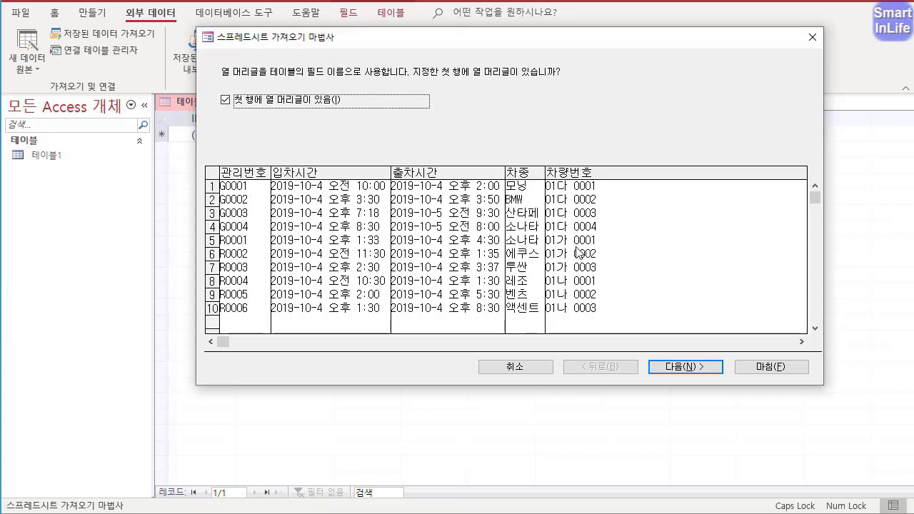
{"action": "left_click", "coordinate": [679, 367]}
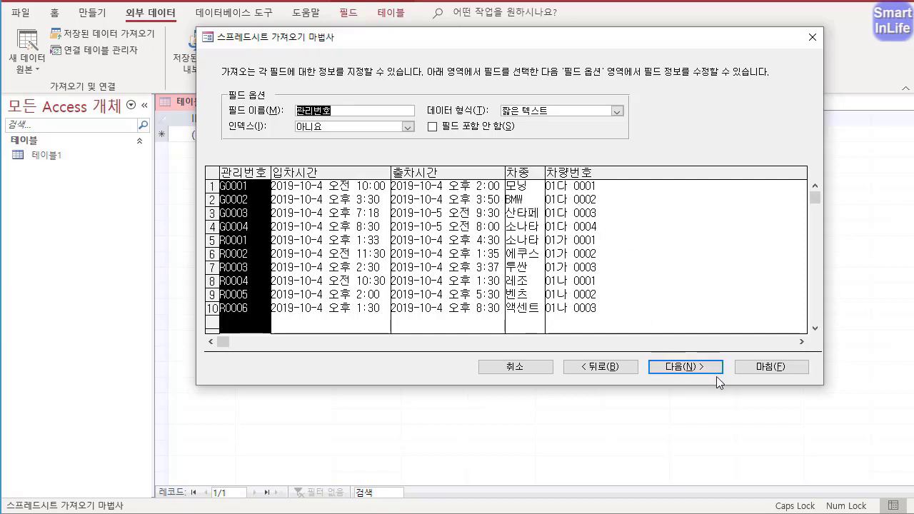
- Accept the default field options and set 관리번호 as the new table's primary key
{"action": "left_click", "coordinate": [685, 366]}
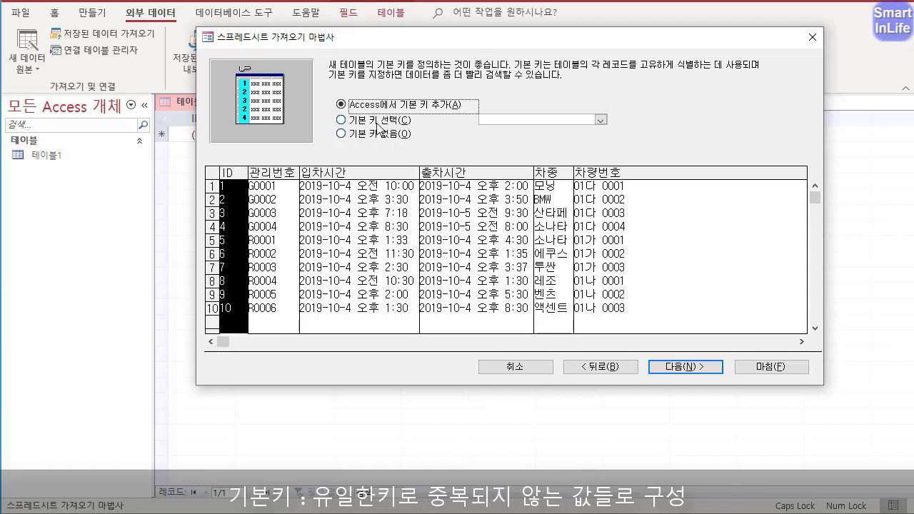
{"action": "left_click", "coordinate": [386, 122]}
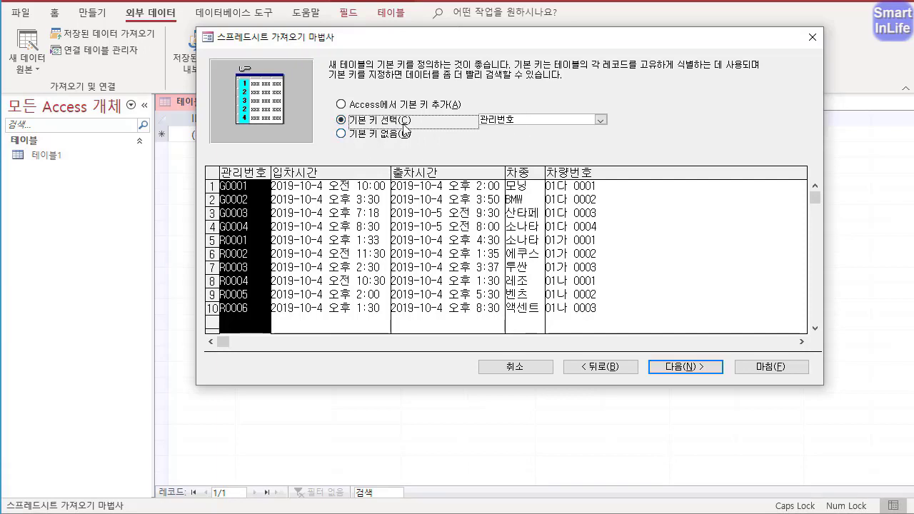
{"action": "left_click", "coordinate": [690, 368]}
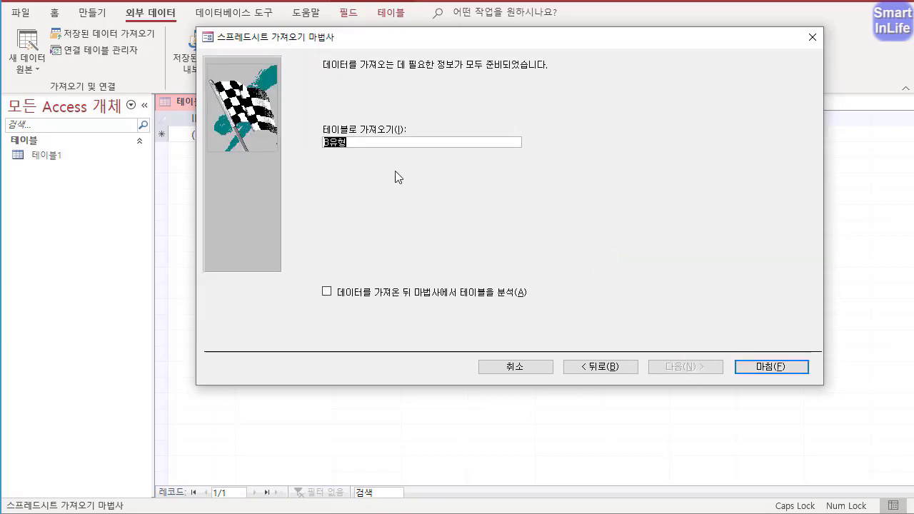
- Name the imported table 주차관리 and finish the import without saving the import steps
{"action": "left_click_drag", "start_coordinate": [366, 142], "coordinate": [305, 144]}
{"action": "type", "text": "ㅈ"}
{"action": "key", "text": "BackSpace"}
{"action": "key", "text": "BackSpace"}
{"action": "key", "text": "BackSpace"}
{"action": "key", "text": "BackSpace"}
{"action": "type", "text": "차관리"}
{"action": "left_click", "coordinate": [770, 369]}
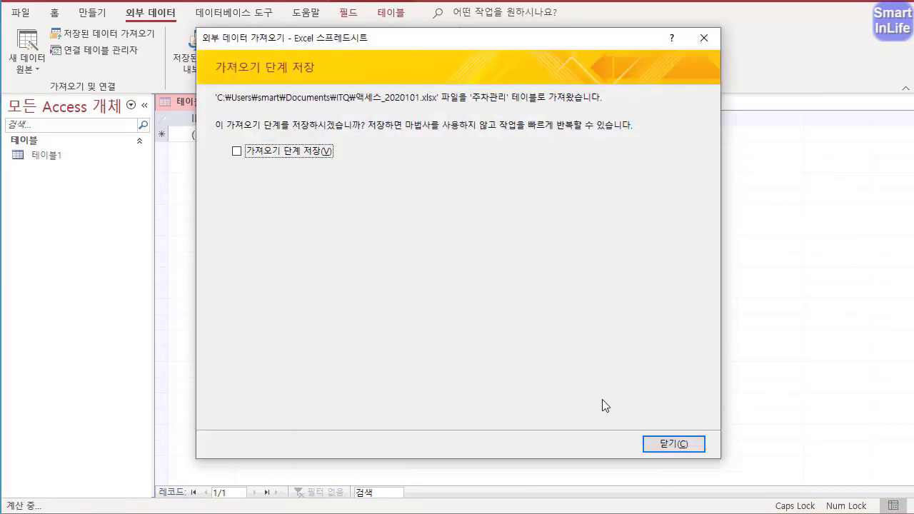
{"action": "left_click", "coordinate": [668, 443]}
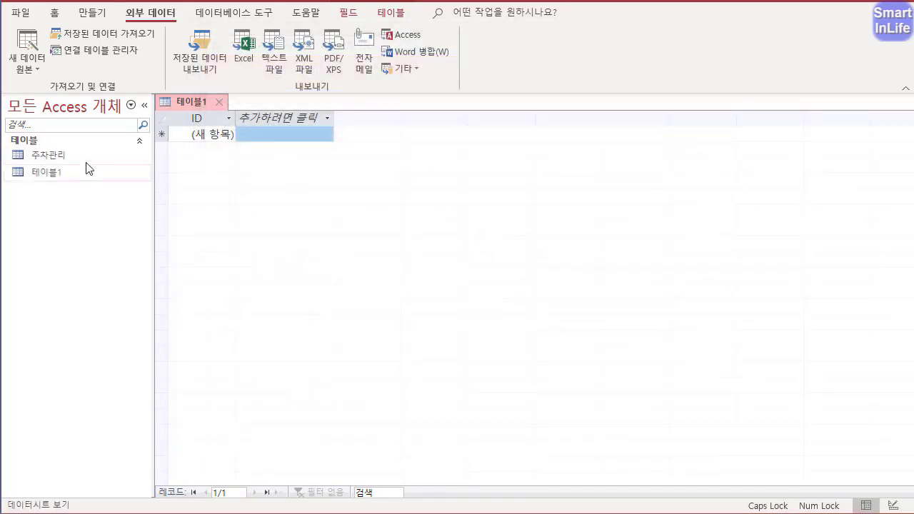
- Open the 주차관리 table and fit the 입차시간 and 출차시간 columns to their contents
{"action": "double_click", "coordinate": [66, 155]}
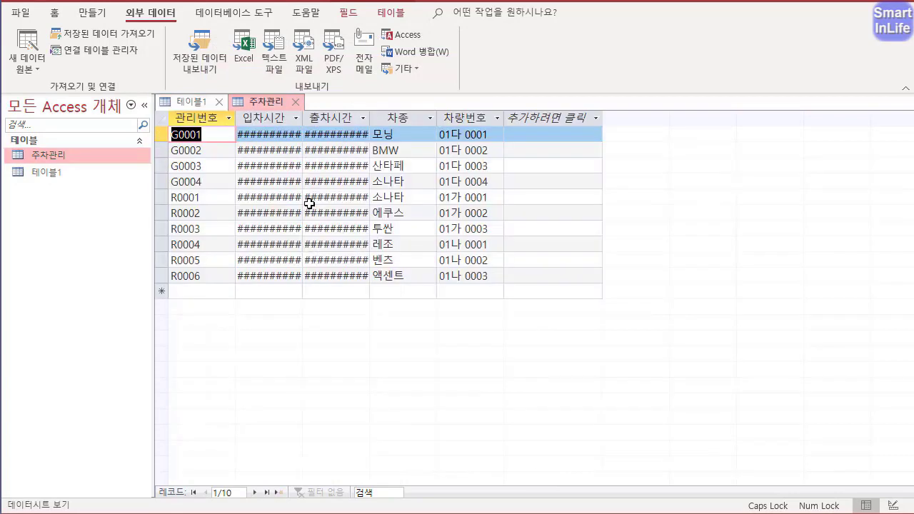
{"action": "double_click", "coordinate": [306, 119]}
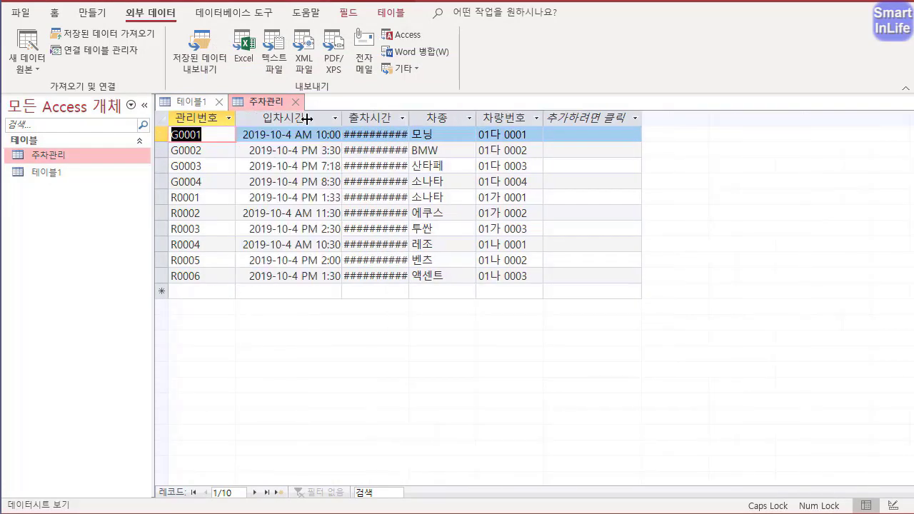
{"action": "double_click", "coordinate": [413, 122]}
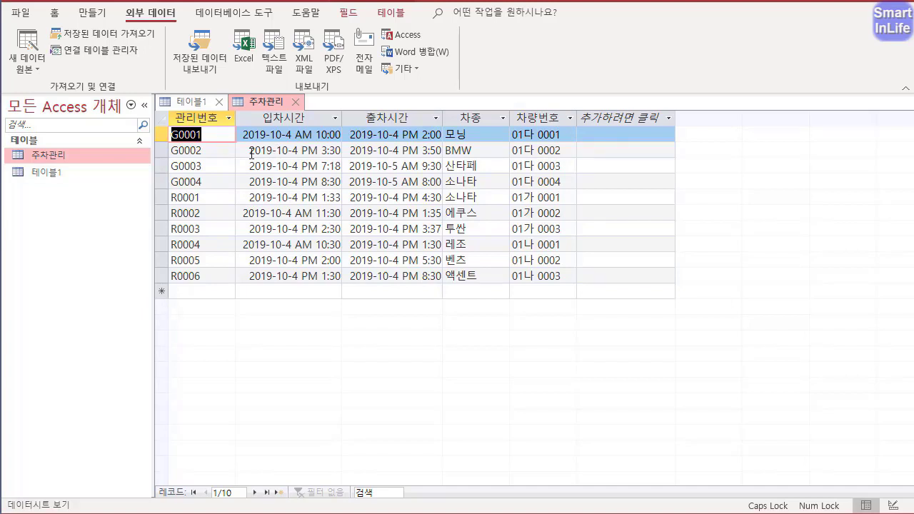
- Switch the 주차관리 table to Design View and select the 관리번호 field
{"action": "right_click", "coordinate": [272, 104]}
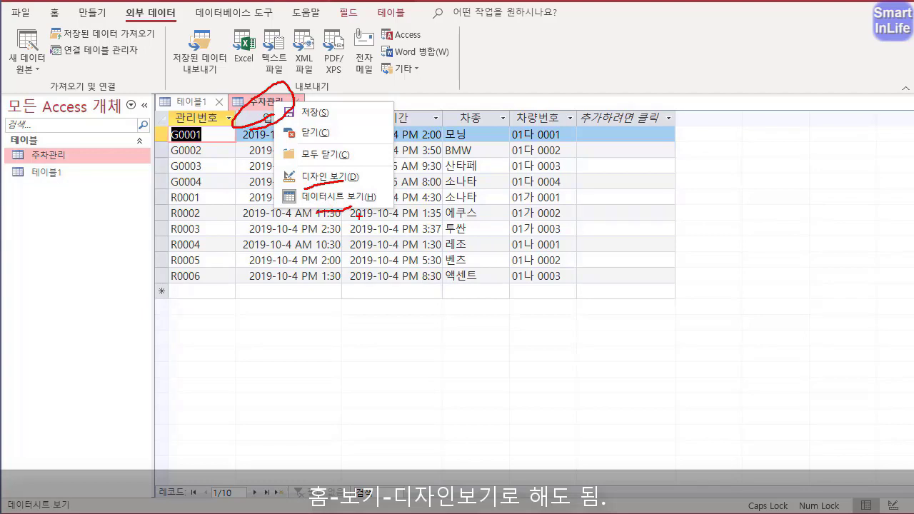
{"action": "key", "text": "Escape"}
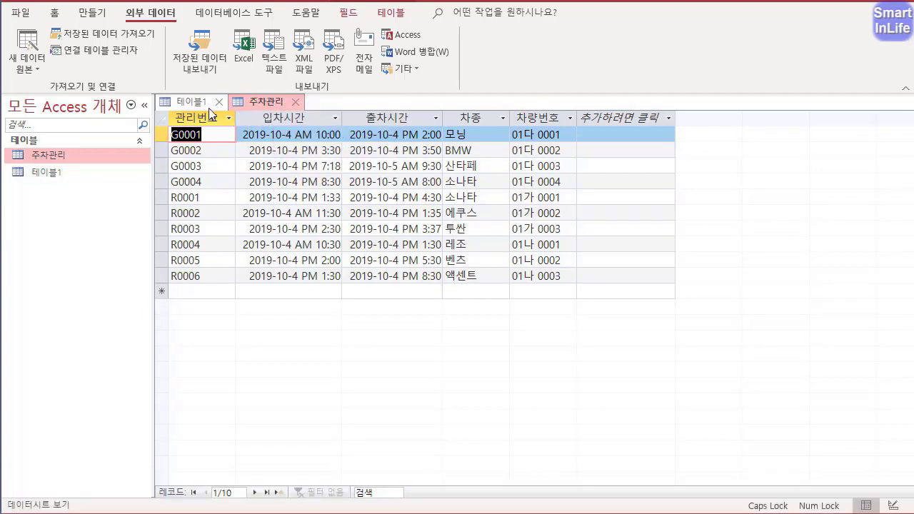
{"action": "right_click", "coordinate": [258, 102]}
{"action": "left_click", "coordinate": [306, 182]}
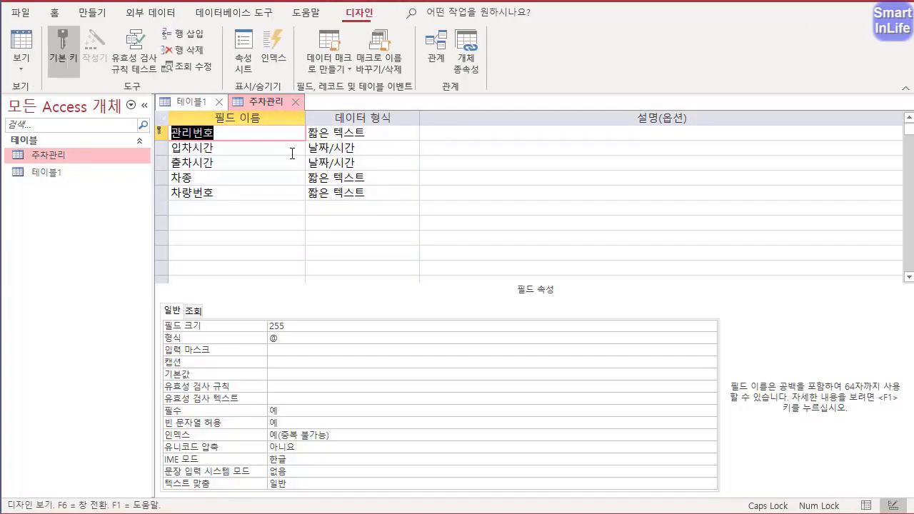
{"action": "left_click", "coordinate": [233, 134]}
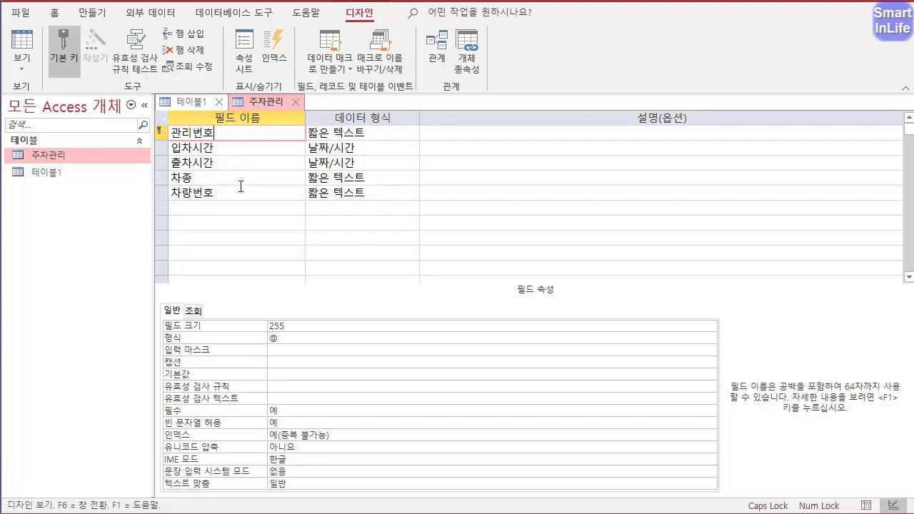
- Set the field size of the 관리번호 field to 5
{"action": "double_click", "coordinate": [293, 328]}
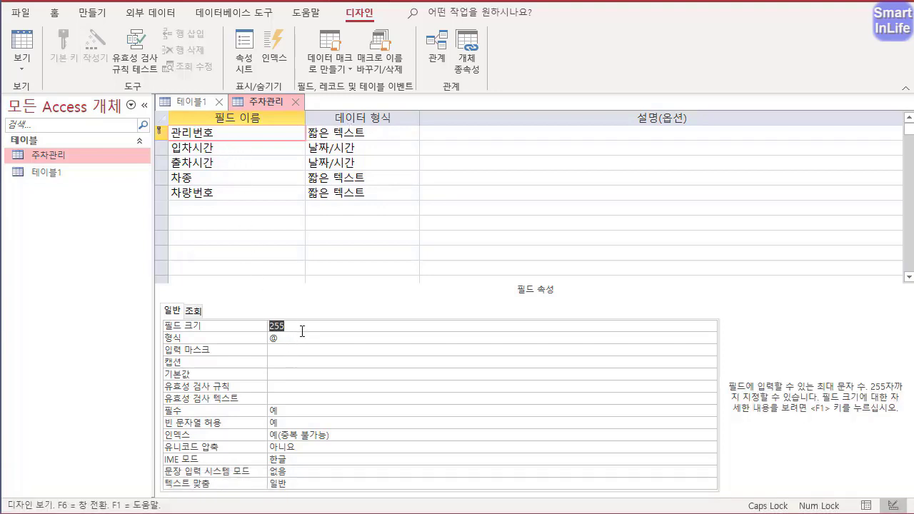
{"action": "type", "text": "5"}
{"action": "left_click", "coordinate": [231, 133]}
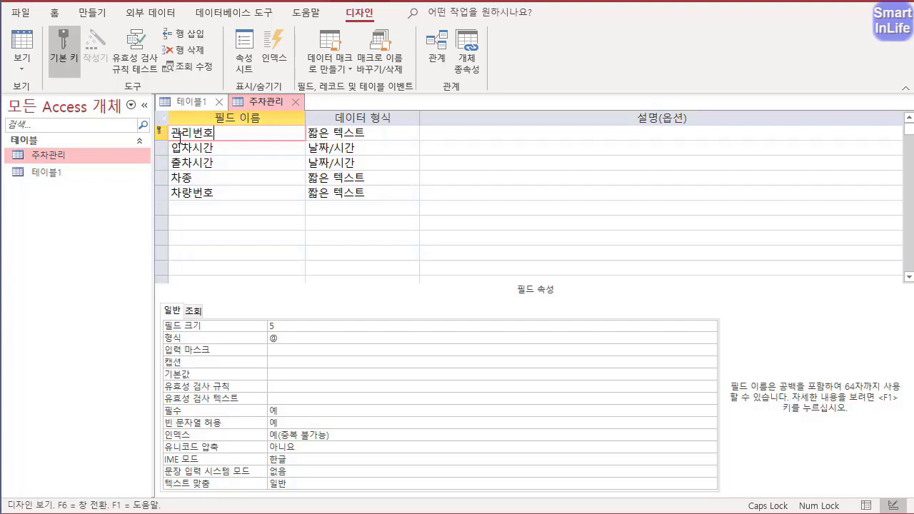
{"action": "left_click", "coordinate": [163, 133]}
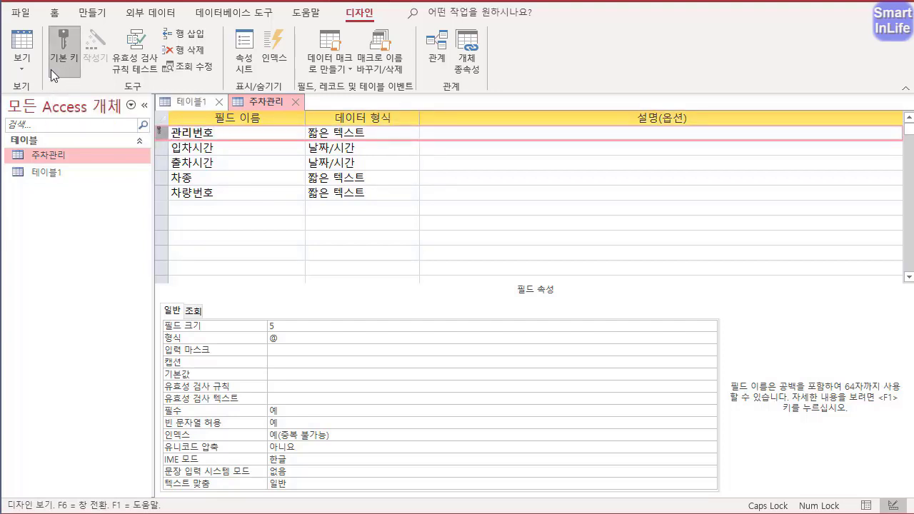
{"action": "mouse_move", "coordinate": [35, 90]}
{"action": "left_mouse_down"}
{"action": "mouse_move", "coordinate": [108, 68]}
{"action": "mouse_move", "coordinate": [49, 95]}
{"action": "left_mouse_up"}
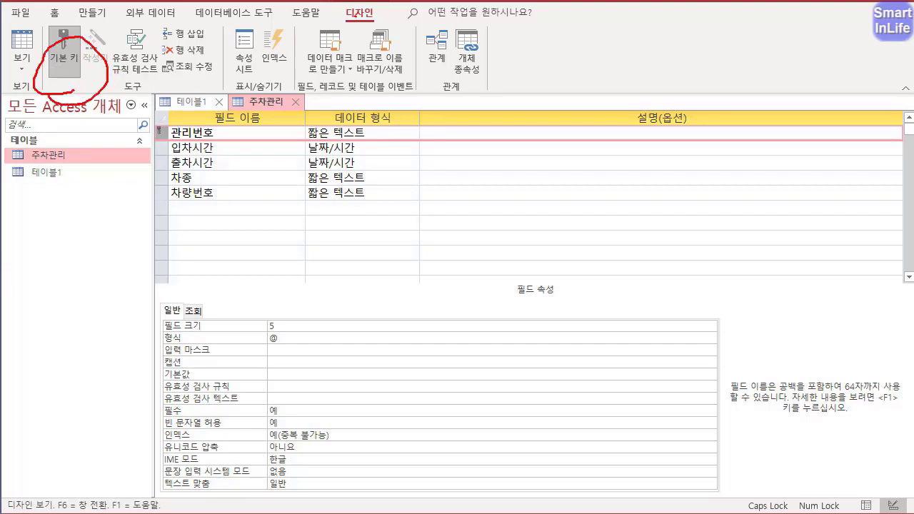
{"action": "mouse_move", "coordinate": [355, 14]}
{"action": "left_mouse_down"}
{"action": "mouse_move", "coordinate": [377, 10]}
{"action": "mouse_move", "coordinate": [357, 21]}
{"action": "left_mouse_up"}
{"action": "mouse_move", "coordinate": [97, 102]}
{"action": "left_mouse_down"}
{"action": "mouse_move", "coordinate": [105, 46]}
{"action": "mouse_move", "coordinate": [103, 80]}
{"action": "left_mouse_up"}
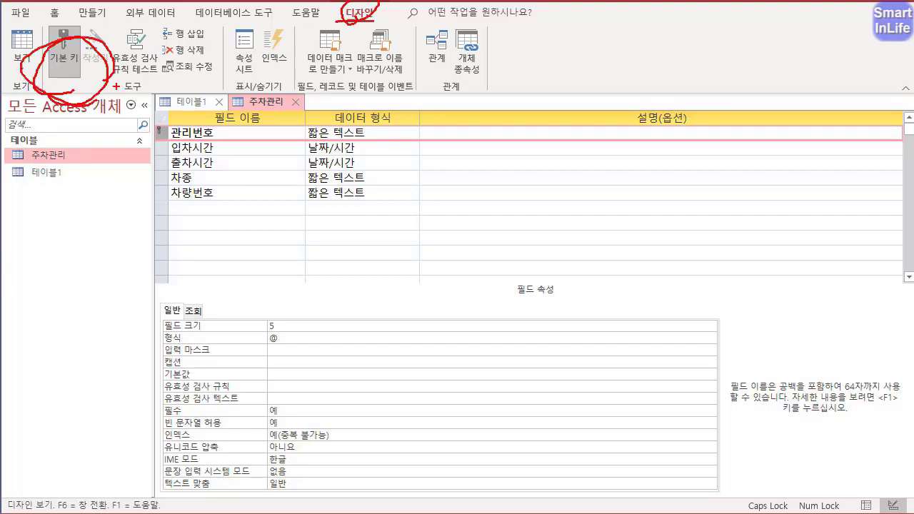
{"action": "key", "text": "Escape"}
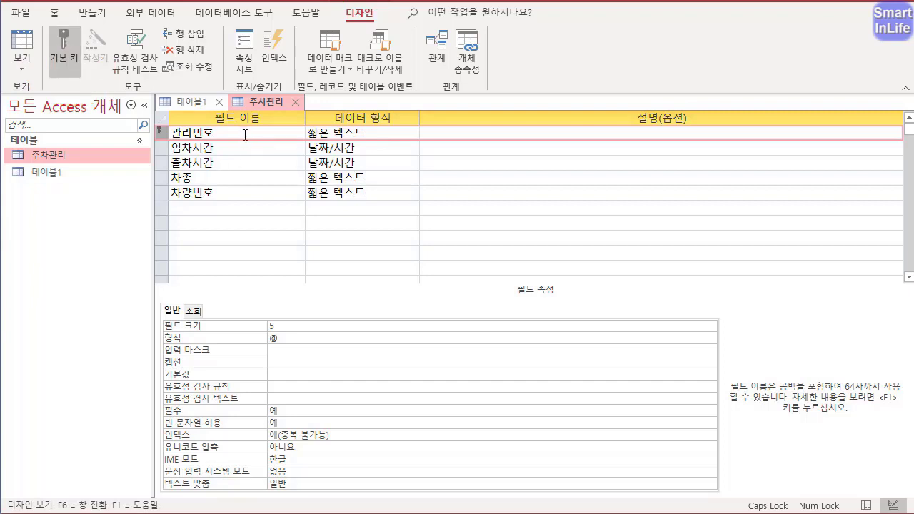
{"action": "left_click", "coordinate": [246, 135]}
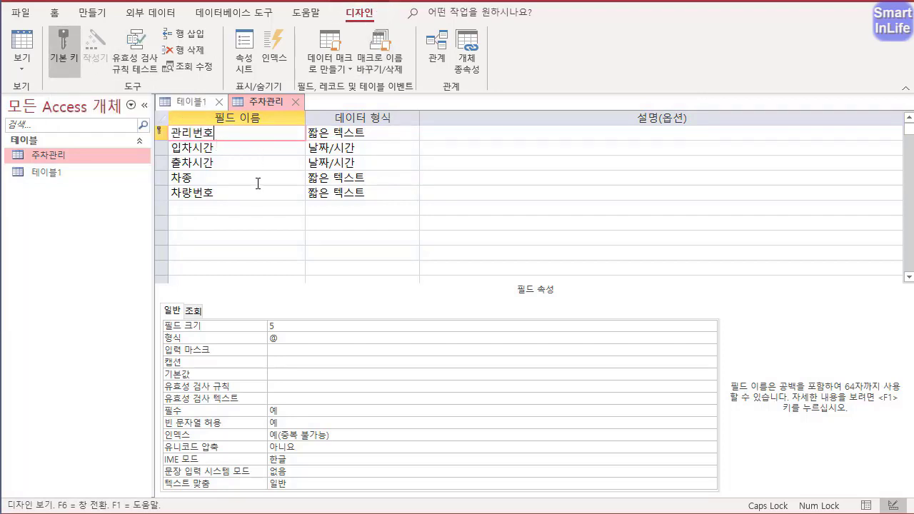
- Change the display format of the 입차시간 field to 기본 날짜
{"action": "left_click", "coordinate": [221, 149]}
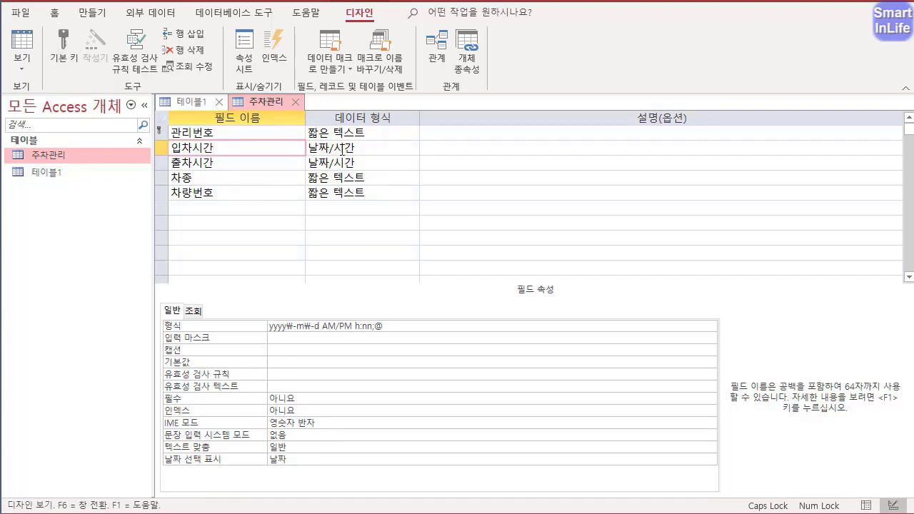
{"action": "left_click", "coordinate": [343, 325]}
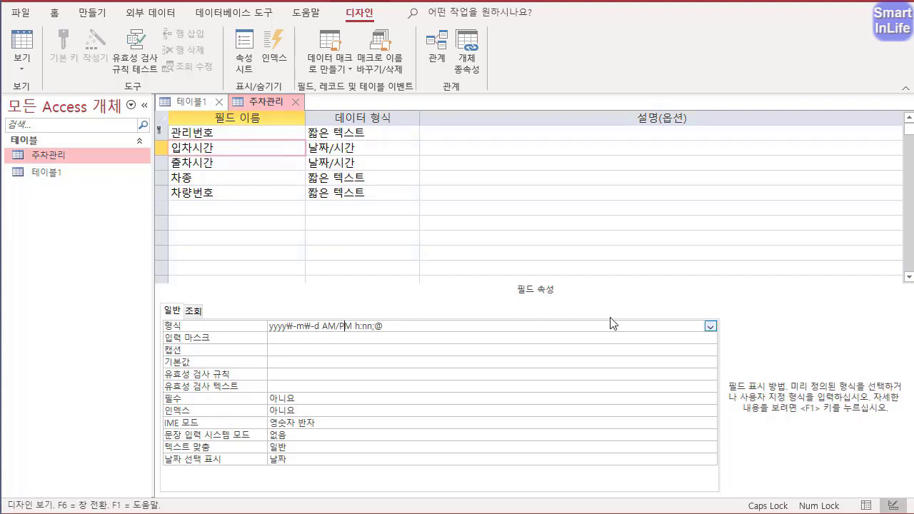
{"action": "left_click", "coordinate": [710, 326]}
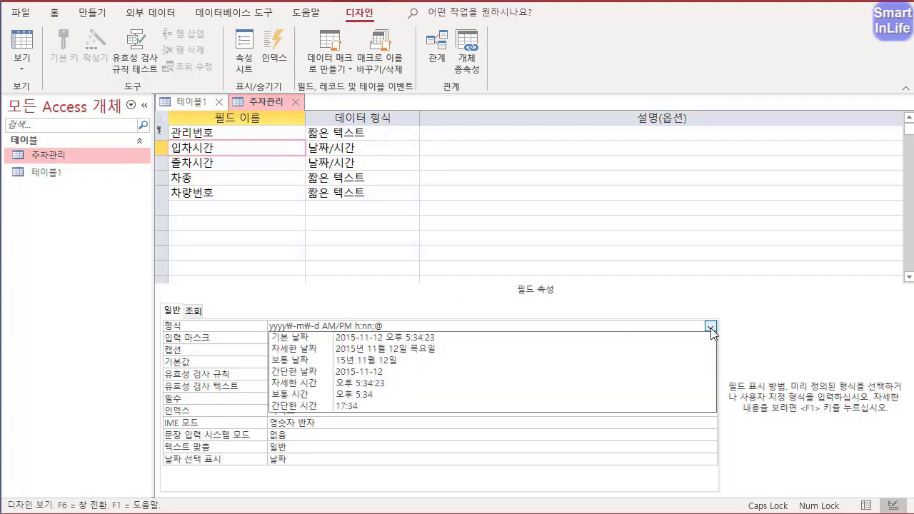
{"action": "left_click", "coordinate": [320, 337]}
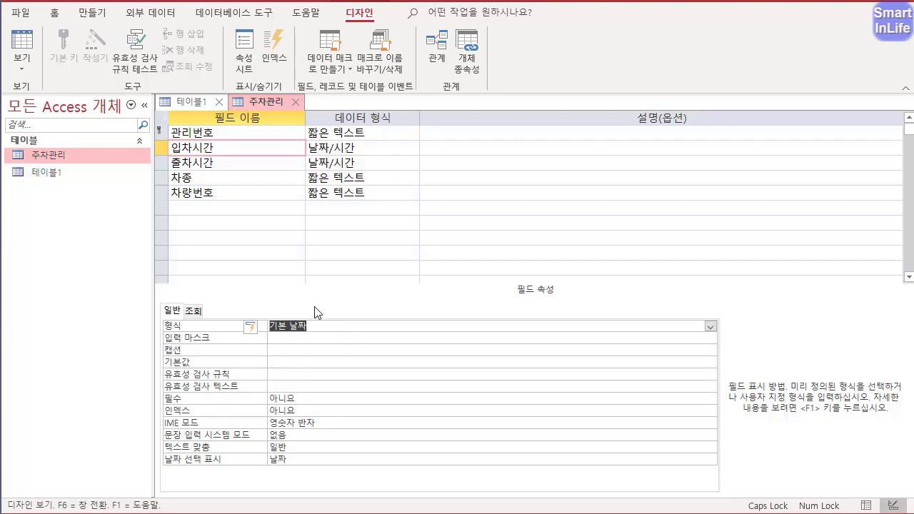
- Apply the 기본 날짜 format to the 출차시간 field
{"action": "left_click", "coordinate": [227, 162]}
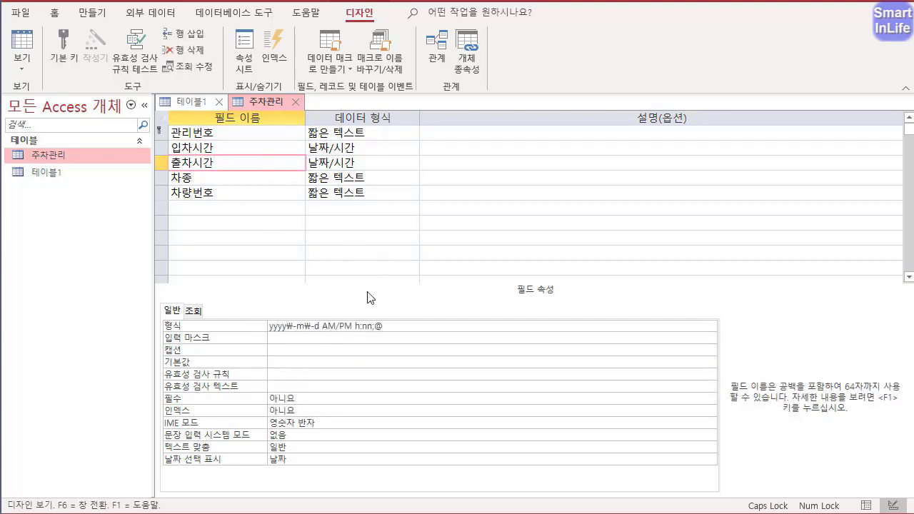
{"action": "left_click", "coordinate": [680, 326]}
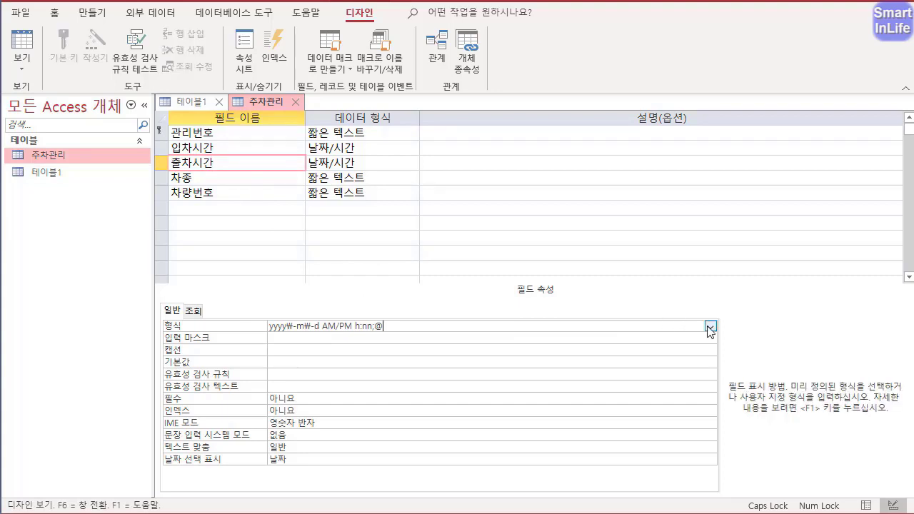
{"action": "left_click", "coordinate": [710, 325]}
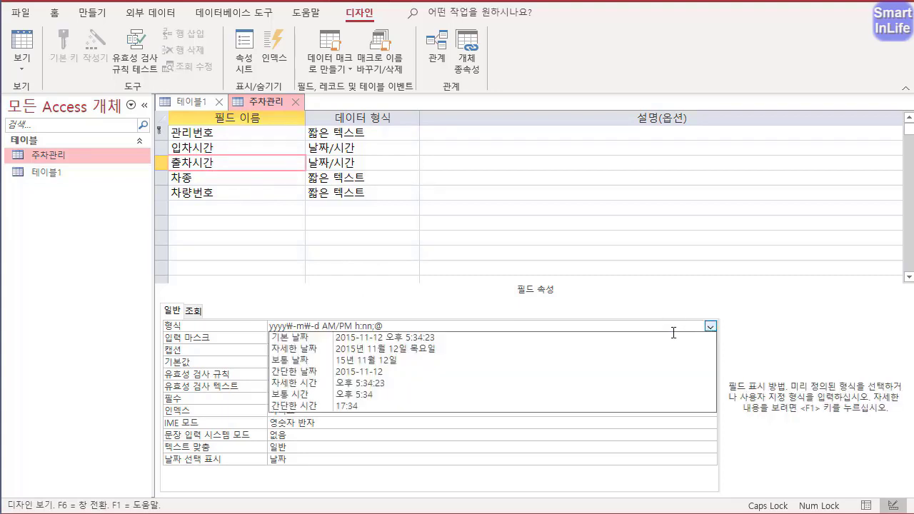
{"action": "left_click", "coordinate": [432, 339]}
- Set the field size of the 차종 field to 20
{"action": "left_click", "coordinate": [206, 180]}
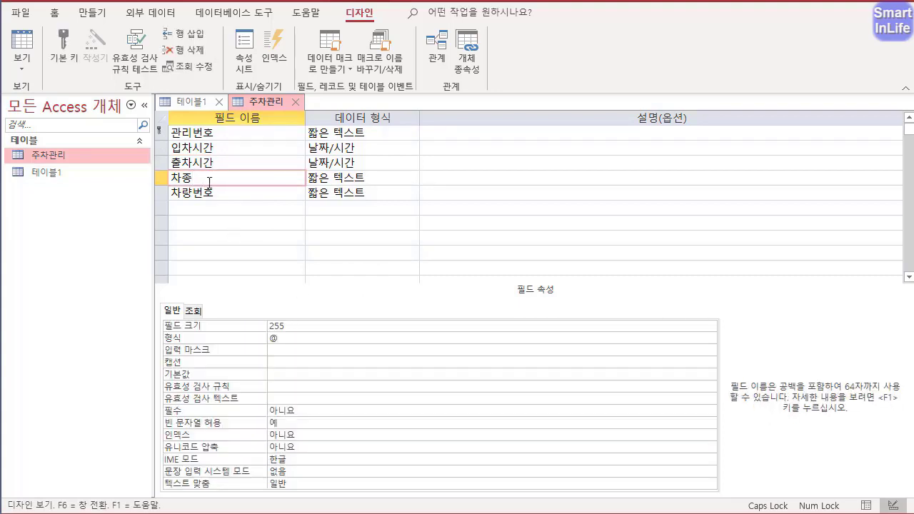
{"action": "left_click", "coordinate": [298, 327]}
{"action": "left_click", "coordinate": [227, 325]}
{"action": "type", "text": "20"}
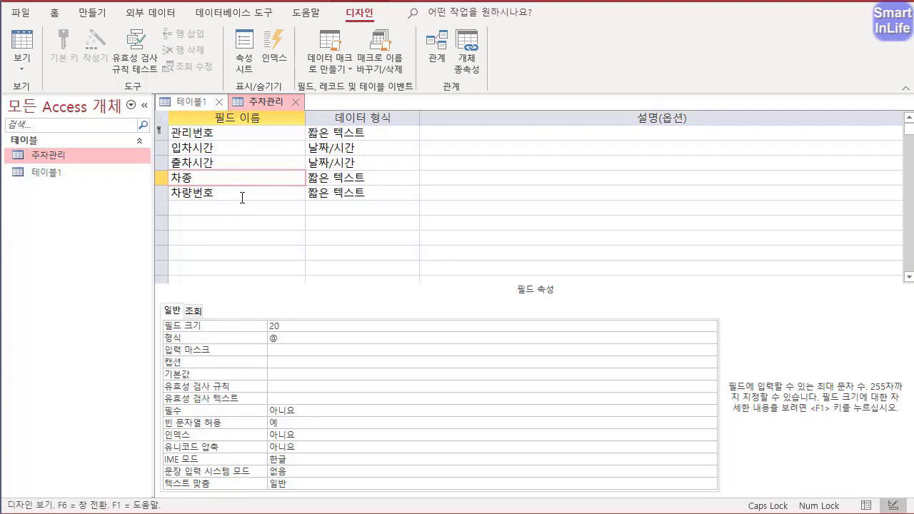
- Limit the 차량번호 field to a field size of 20
{"action": "left_click", "coordinate": [286, 193]}
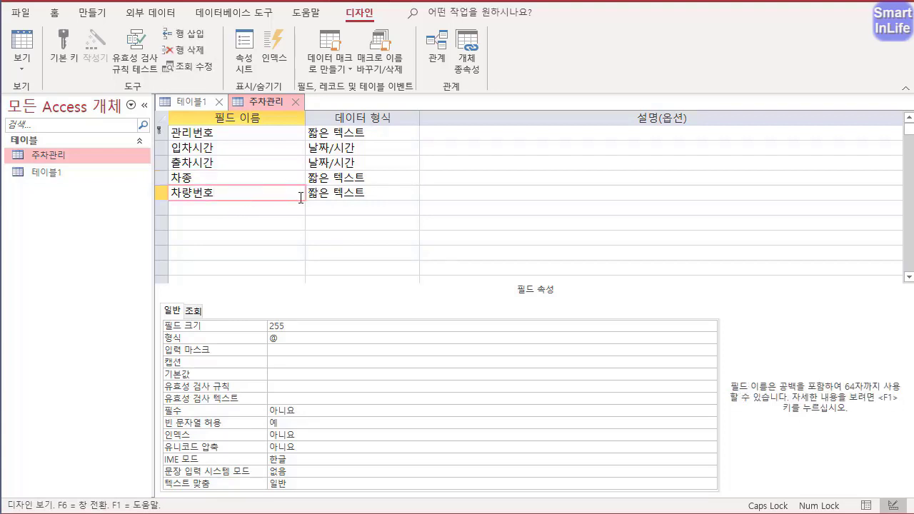
{"action": "left_click", "coordinate": [264, 324]}
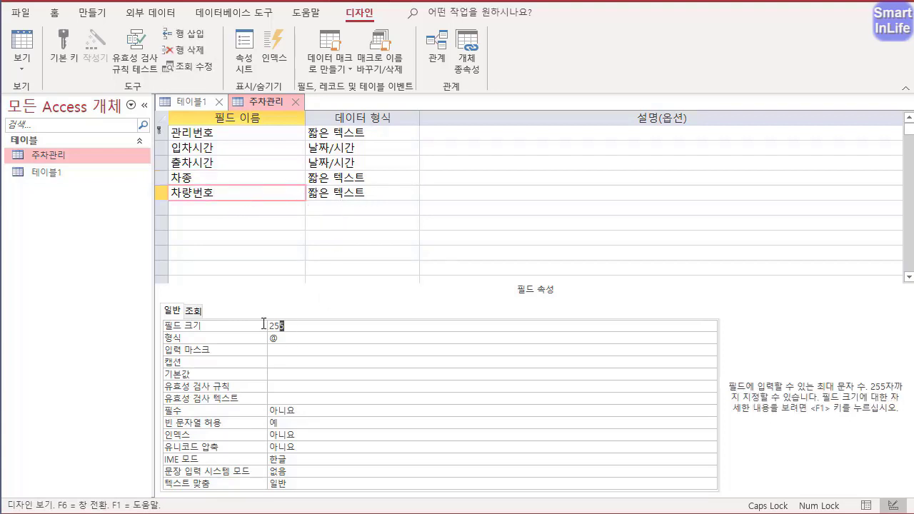
{"action": "left_click", "coordinate": [241, 323]}
{"action": "type", "text": "20"}
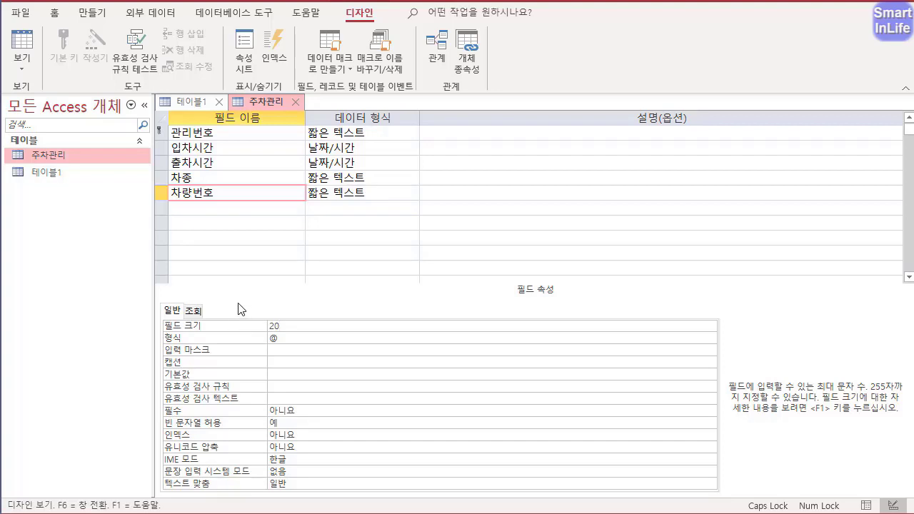
- Add a new field 회원등급 below 차량번호 with data type 짧은 텍스트 and field size 4
{"action": "left_click", "coordinate": [210, 210]}
{"action": "left_click", "coordinate": [213, 207]}
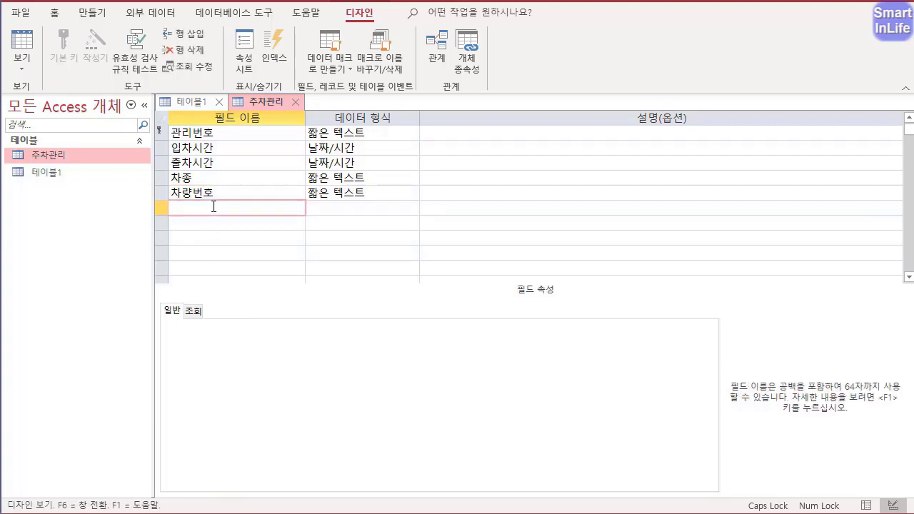
{"action": "type", "text": "회원등급"}
{"action": "left_click", "coordinate": [343, 203]}
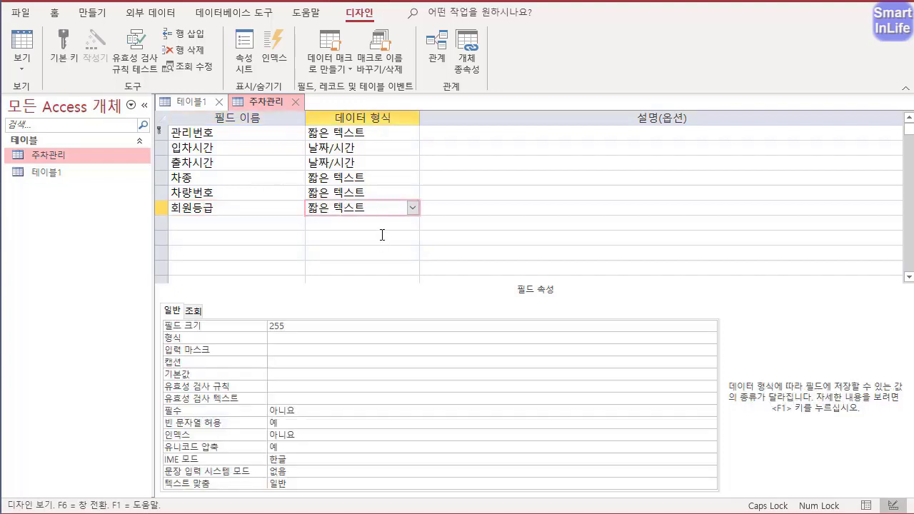
{"action": "left_click", "coordinate": [288, 327]}
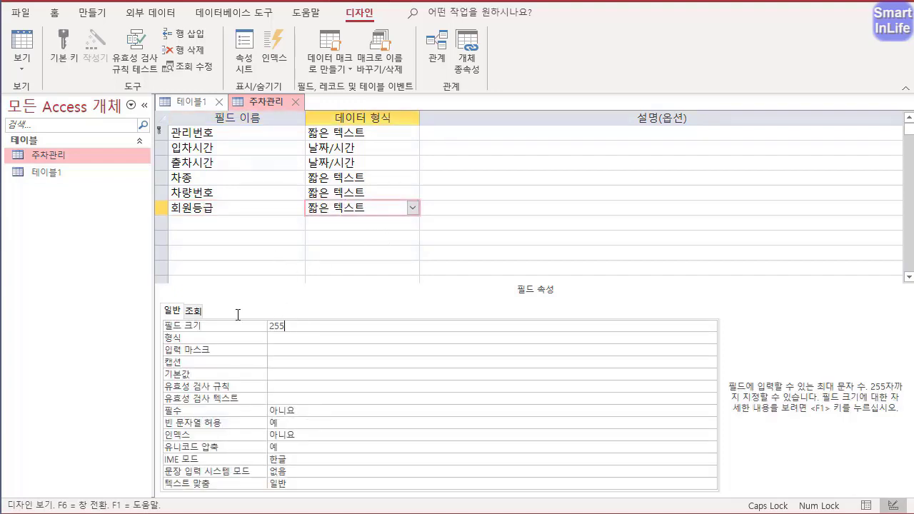
{"action": "type", "text": "4"}
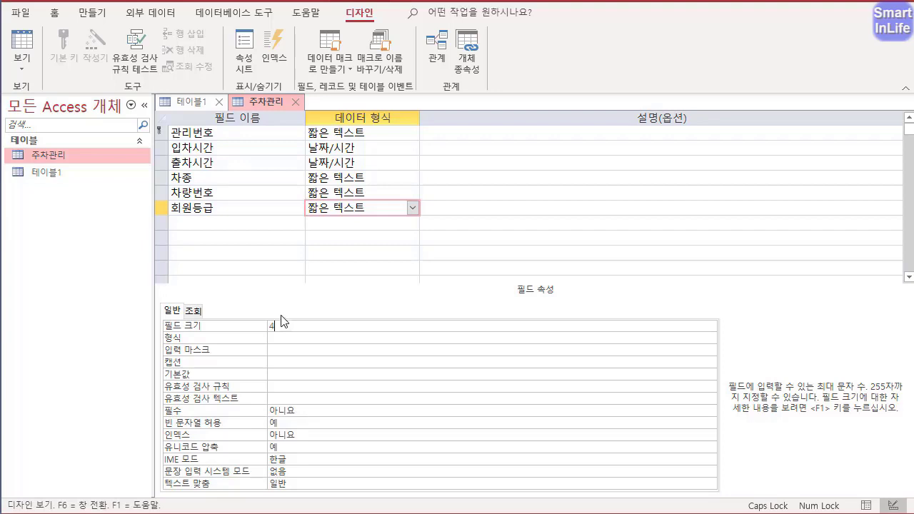
- Set the IME mode of the 관리번호 field to 영숫자 반자
{"action": "left_click", "coordinate": [237, 134]}
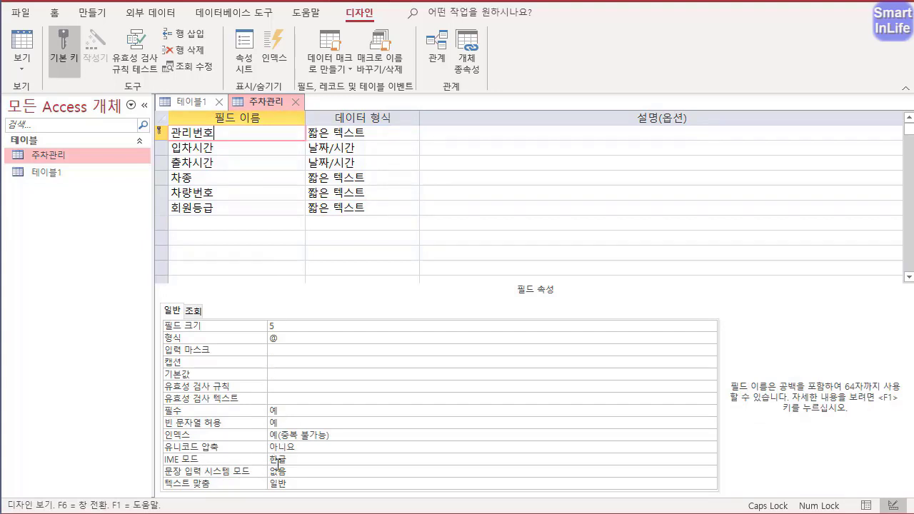
{"action": "key", "text": "ctrl+2"}
{"action": "mouse_move", "coordinate": [279, 472]}
{"action": "left_mouse_down"}
{"action": "mouse_move", "coordinate": [299, 462]}
{"action": "mouse_move", "coordinate": [272, 475]}
{"action": "mouse_move", "coordinate": [429, 450]}
{"action": "mouse_move", "coordinate": [621, 457]}
{"action": "left_mouse_up"}
{"action": "key", "text": "Escape"}
{"action": "left_click_drag", "start_coordinate": [290, 453], "coordinate": [310, 456]}
{"action": "left_click", "coordinate": [314, 458]}
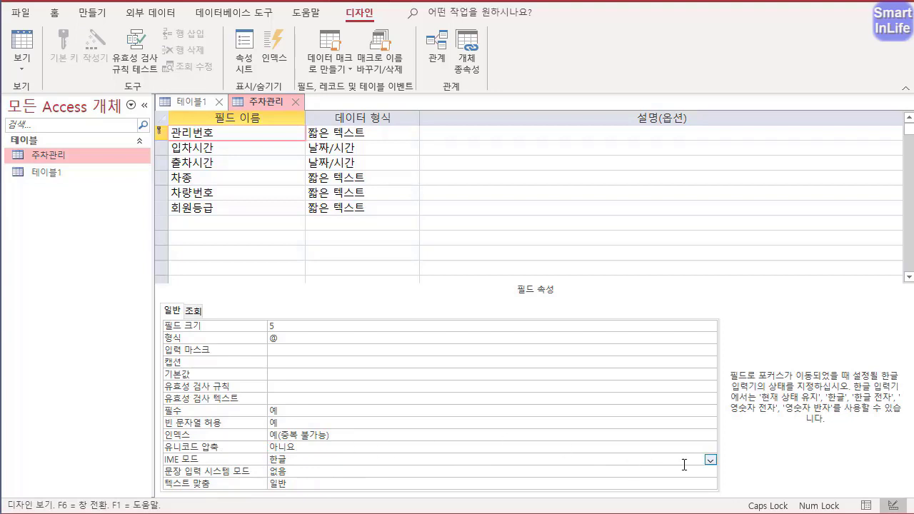
{"action": "left_click", "coordinate": [713, 461]}
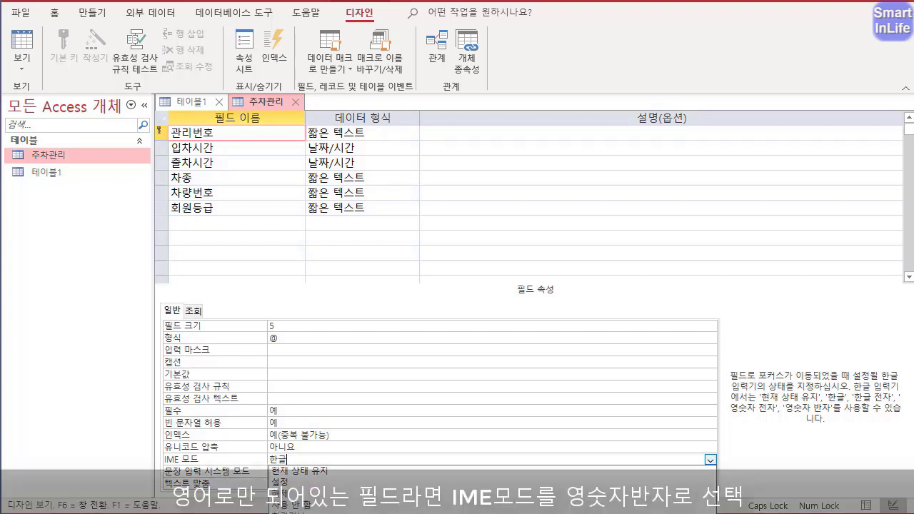
{"action": "left_click", "coordinate": [322, 511]}
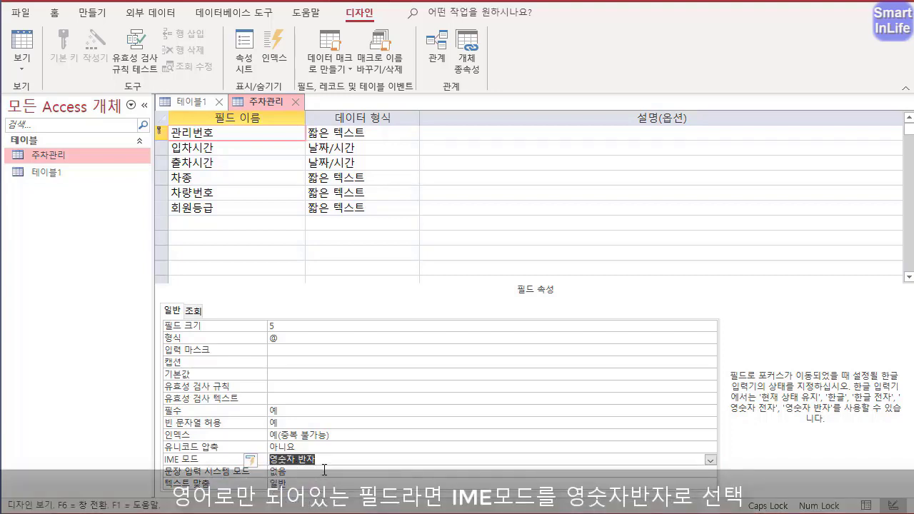
{"action": "left_click", "coordinate": [333, 460]}
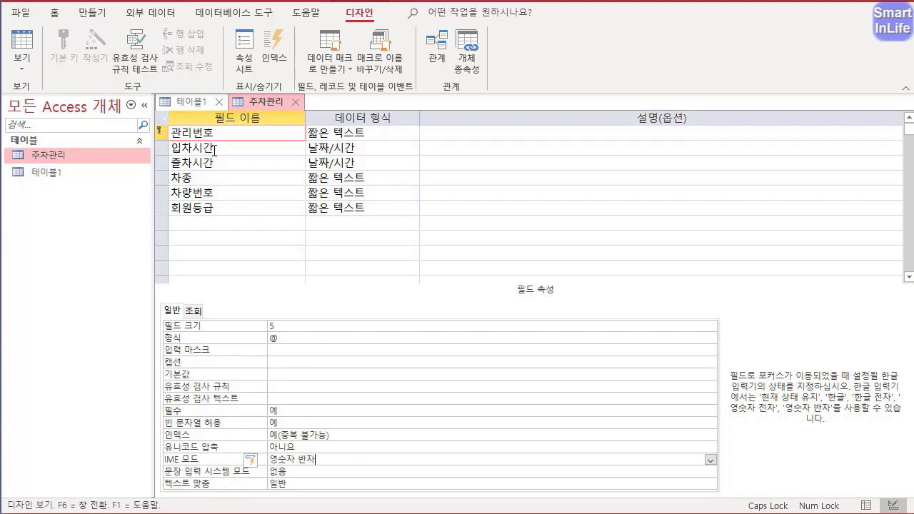
- Set the lookup display control of the 회원등급 field to 콤보 상자
{"action": "left_click", "coordinate": [218, 208]}
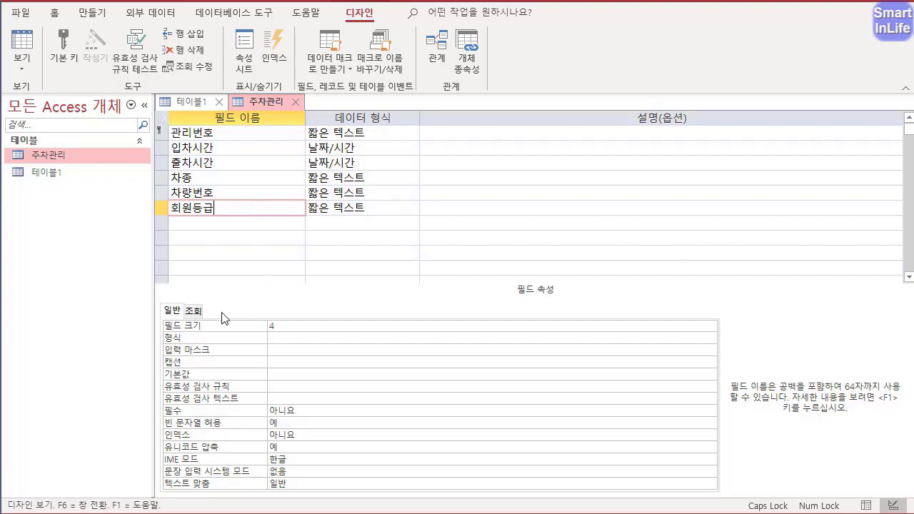
{"action": "left_click", "coordinate": [194, 311]}
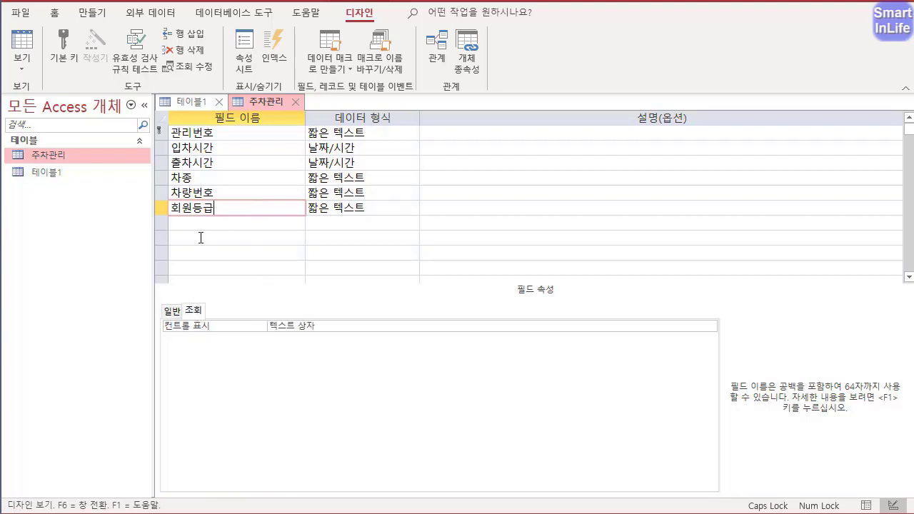
{"action": "left_click", "coordinate": [200, 312]}
{"action": "left_click", "coordinate": [327, 326]}
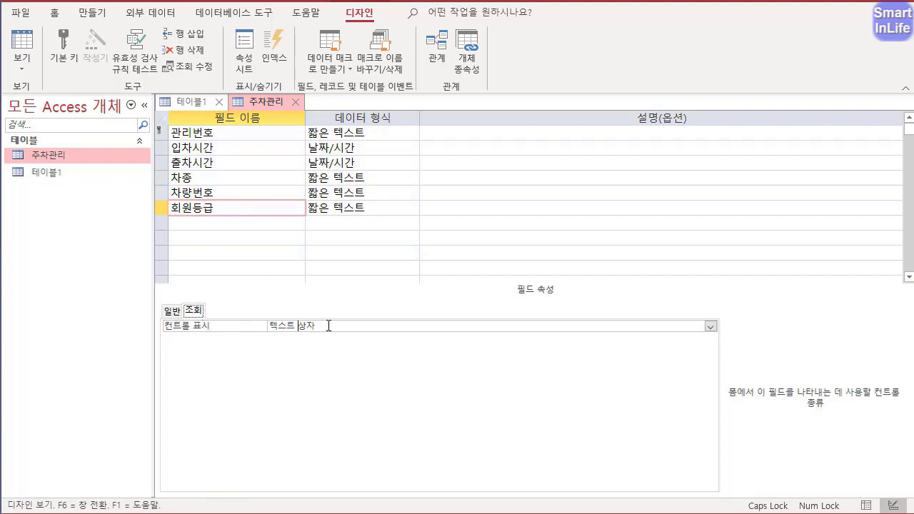
{"action": "left_click", "coordinate": [714, 330]}
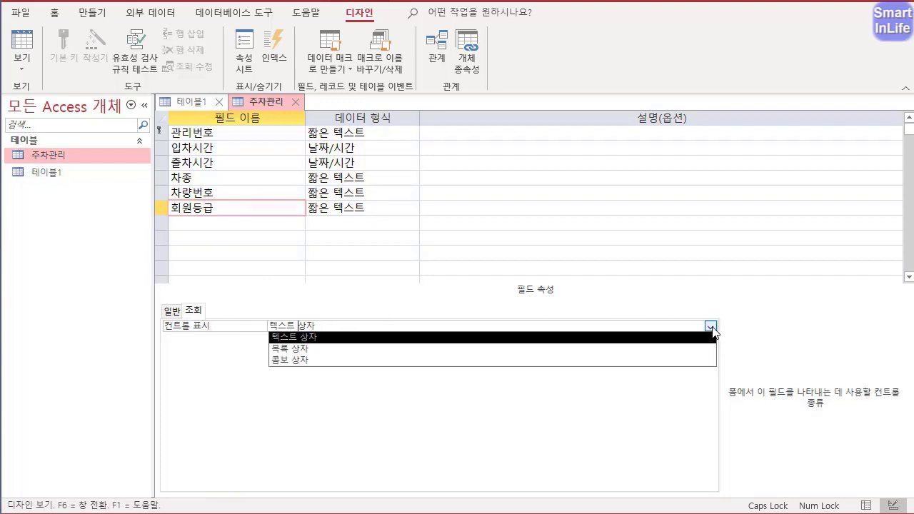
{"action": "left_click", "coordinate": [363, 361]}
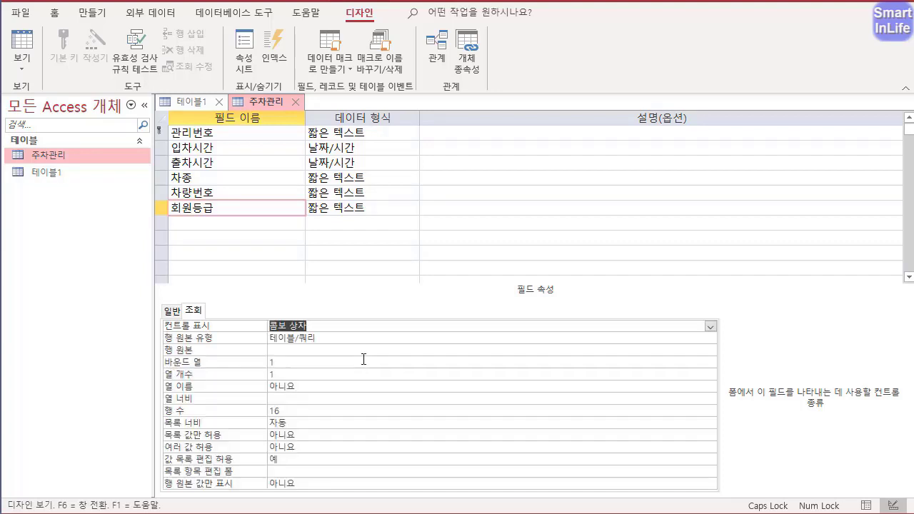
{"action": "left_click", "coordinate": [710, 326]}
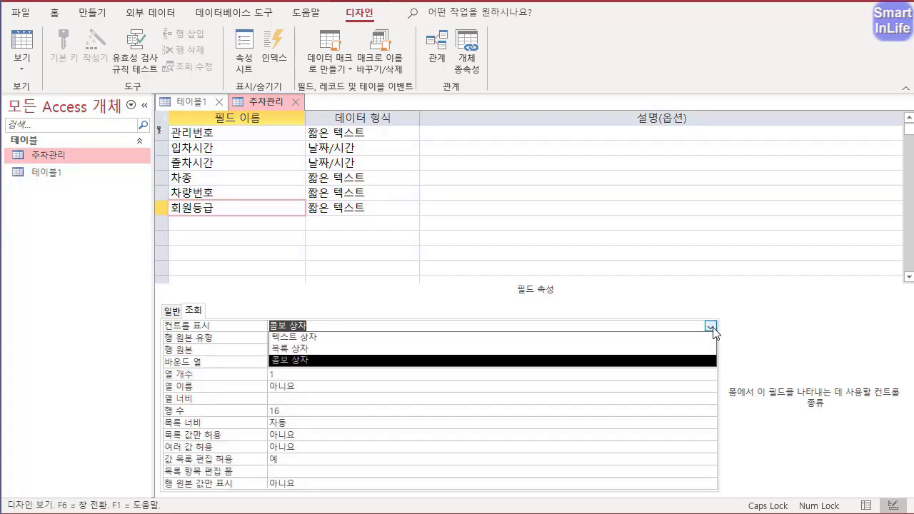
{"action": "left_click", "coordinate": [690, 360]}
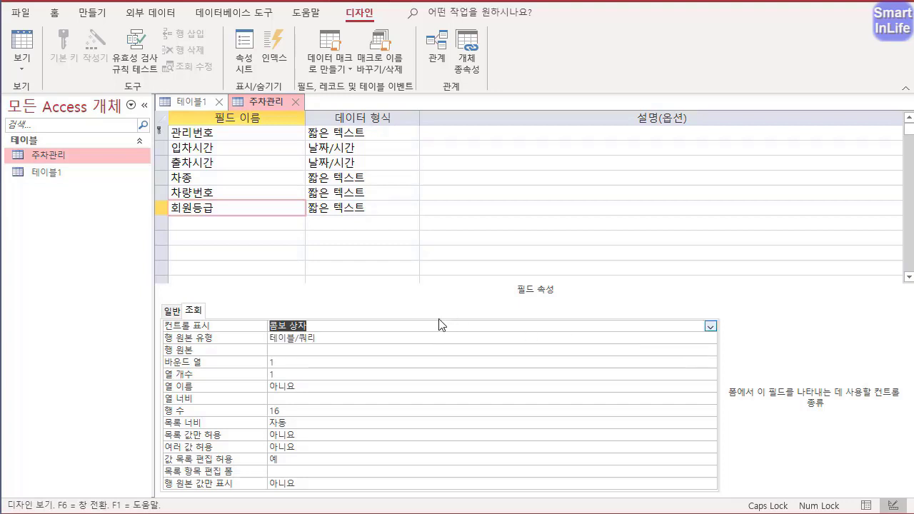
- Set the row source type of the 회원등급 lookup to 값 목록
{"action": "left_click", "coordinate": [326, 340]}
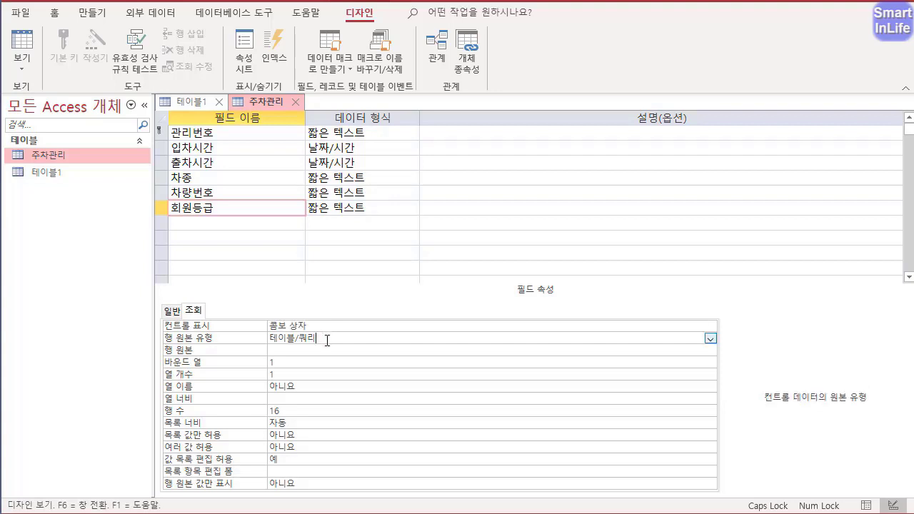
{"action": "left_click", "coordinate": [711, 340]}
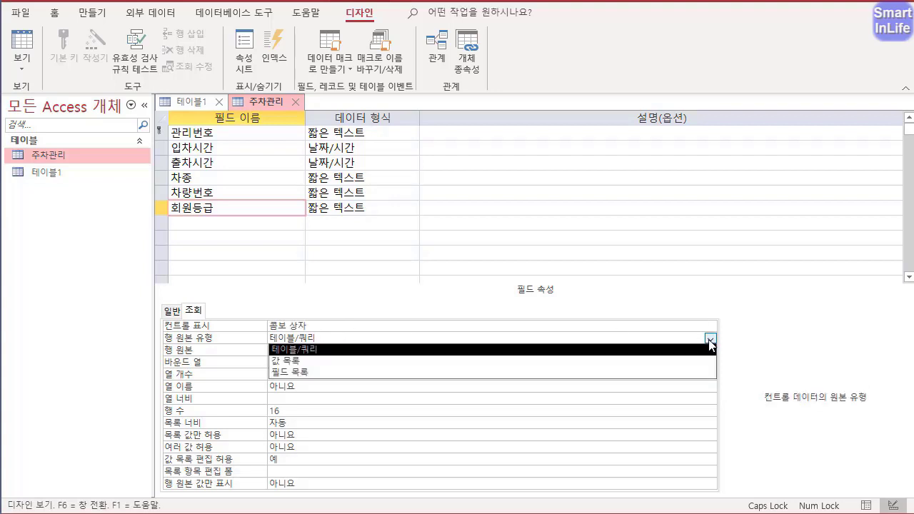
{"action": "left_click", "coordinate": [333, 362]}
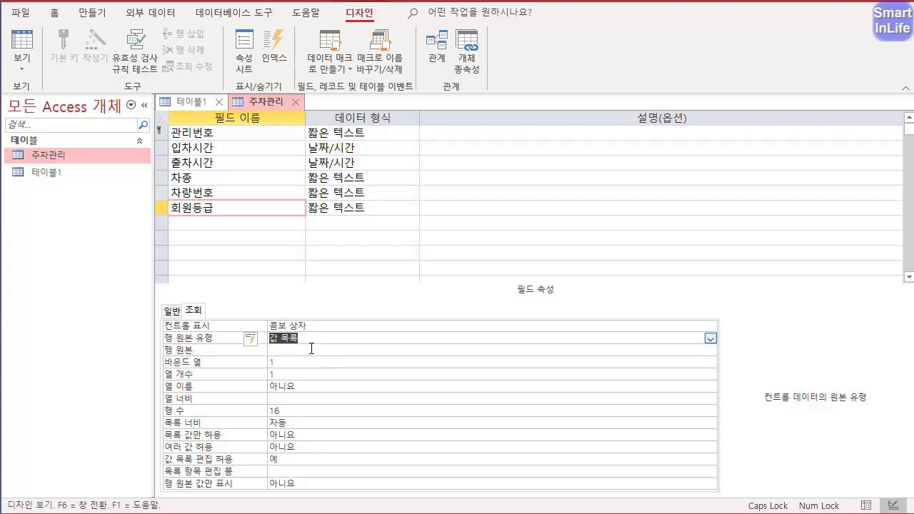
- Enter 일반;VIP;VVIP as the row source of the 회원등급 lookup and set 목록 값만 허용 to 예
{"action": "left_click", "coordinate": [308, 350]}
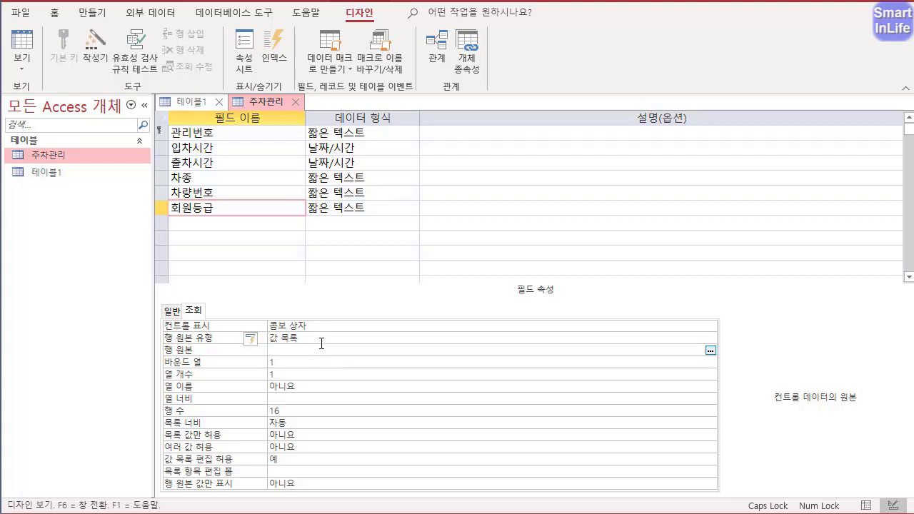
{"action": "type", "text": "ㅇ바;"}
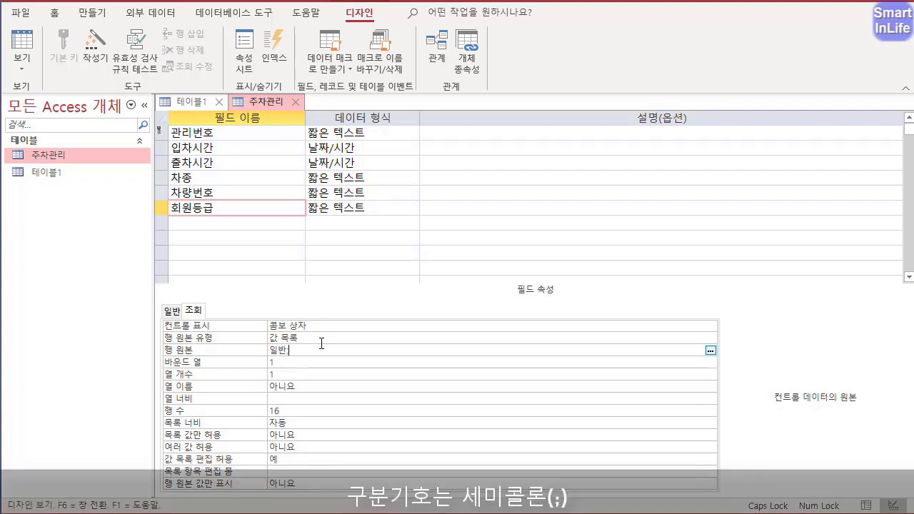
{"action": "type", "text": "VIP;VVIP"}
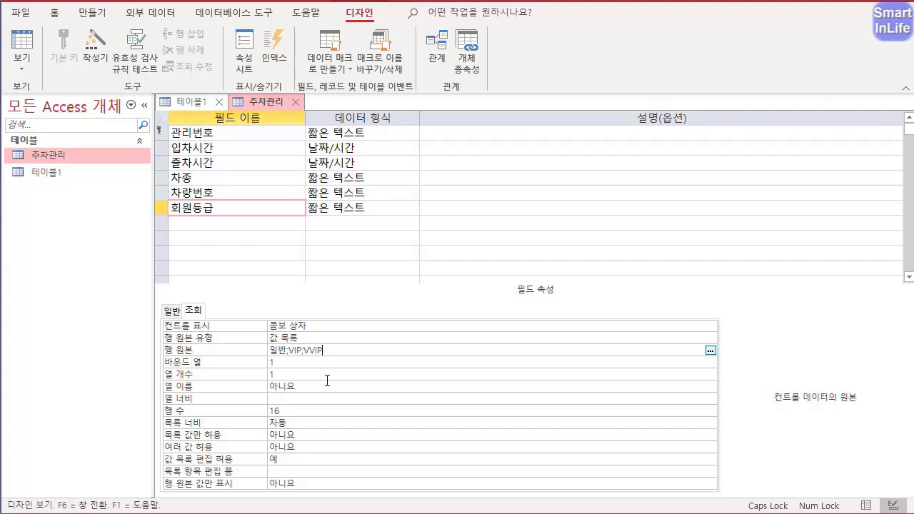
{"action": "left_click", "coordinate": [214, 441]}
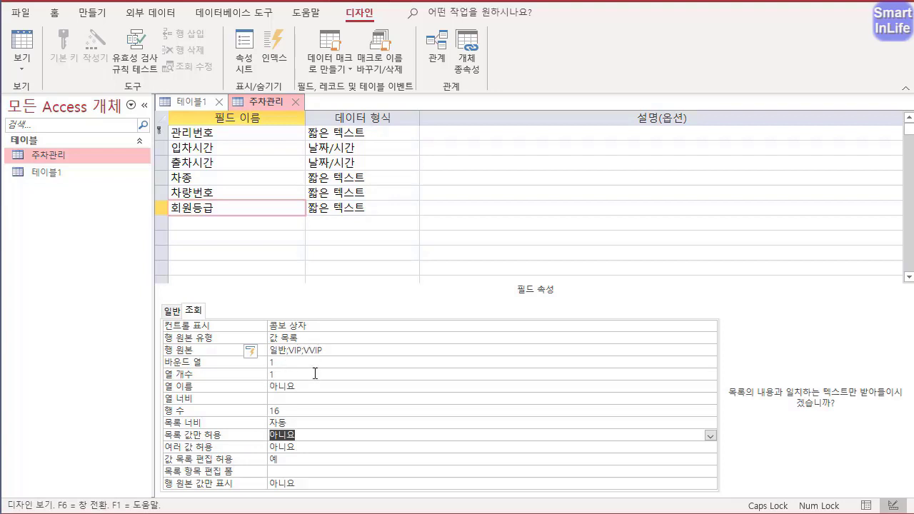
{"action": "double_click", "coordinate": [220, 441]}
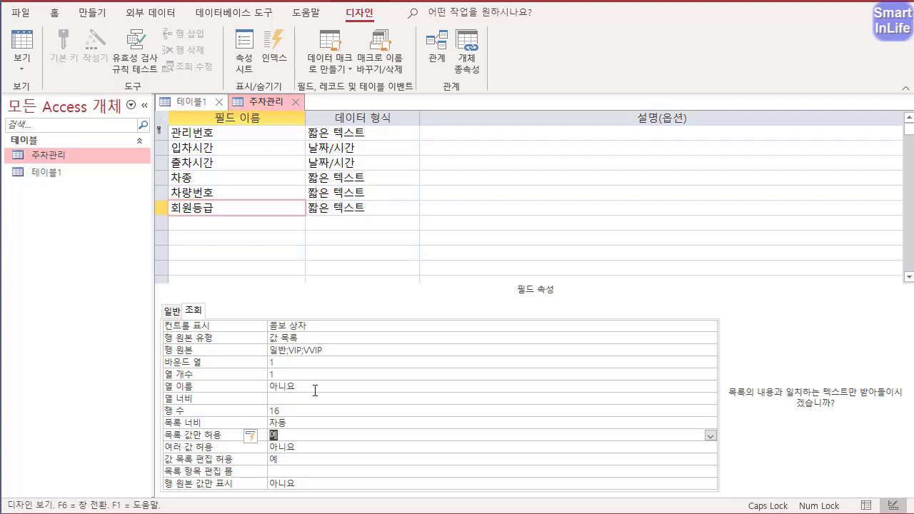
- Switch the 주차관리 table to datasheet view, saving the design and accepting the reduced field sizes
{"action": "right_click", "coordinate": [270, 103]}
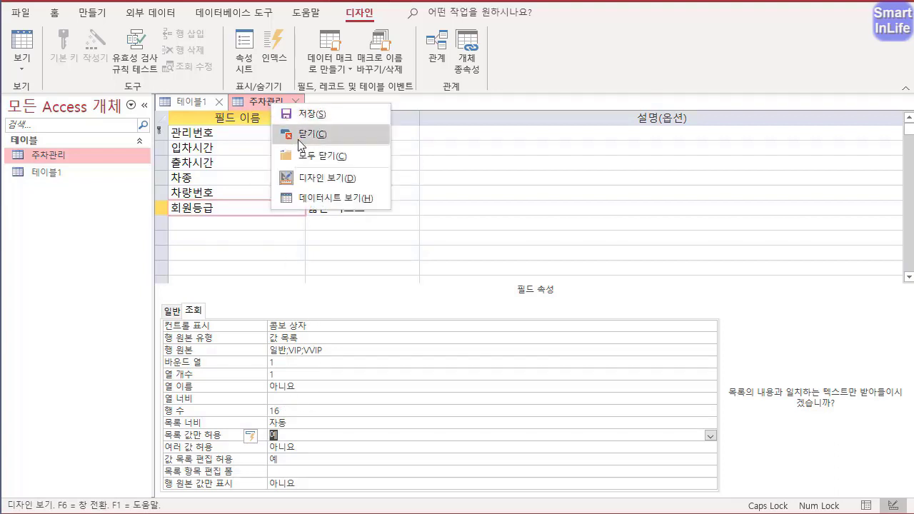
{"action": "left_click", "coordinate": [318, 206]}
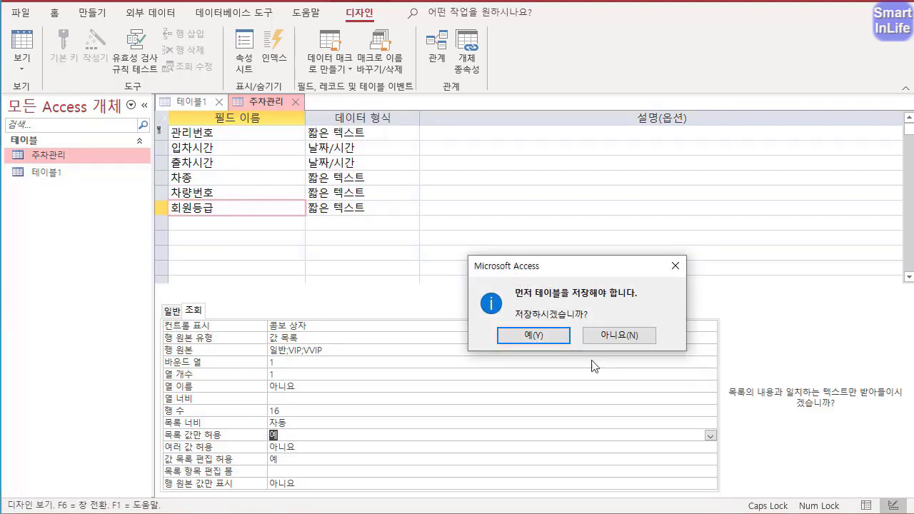
{"action": "left_click", "coordinate": [528, 336]}
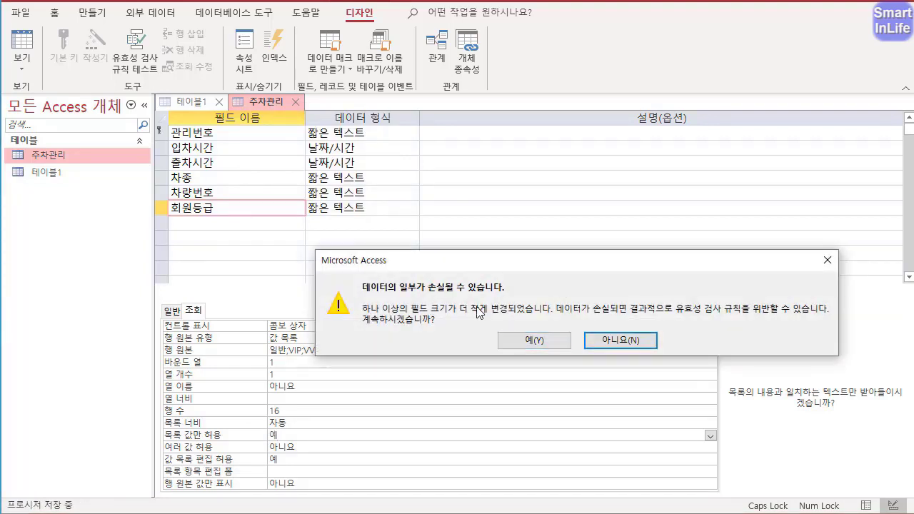
{"action": "left_click", "coordinate": [534, 340]}
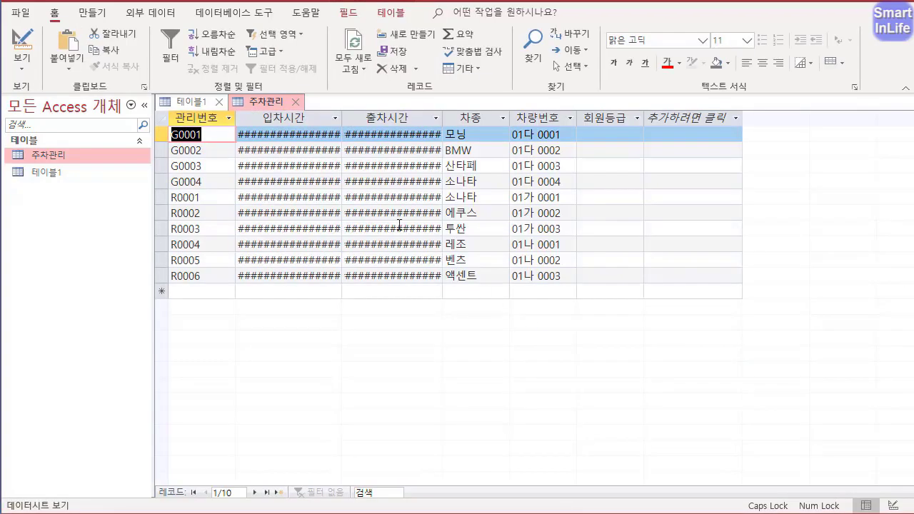
- Fit the widths of the 입차시간 and 출차시간 columns to their contents
{"action": "double_click", "coordinate": [342, 118]}
{"action": "double_click", "coordinate": [467, 118]}
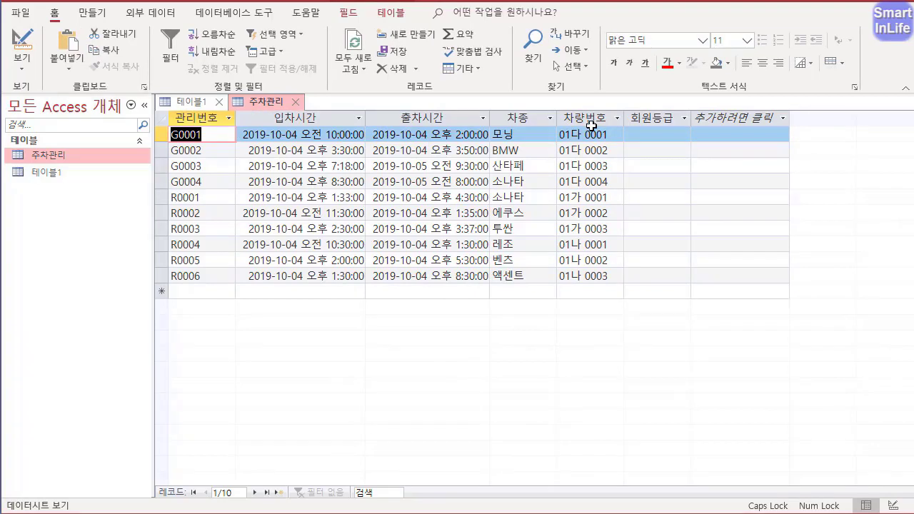
- Set the 회원등급 of record G0001 to 일반, G0002 to VVIP and G0003 to VIP
{"action": "left_click", "coordinate": [655, 136]}
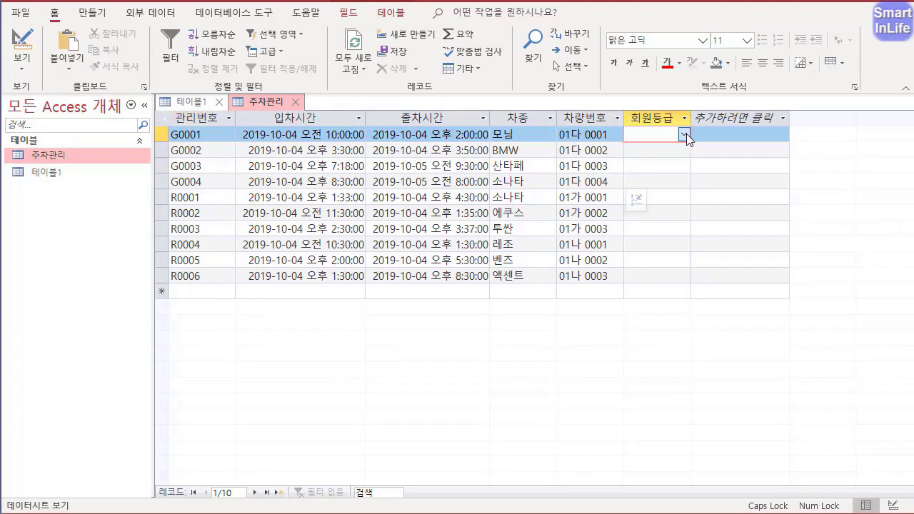
{"action": "left_click", "coordinate": [684, 135]}
{"action": "left_click", "coordinate": [677, 149]}
{"action": "left_click", "coordinate": [675, 150]}
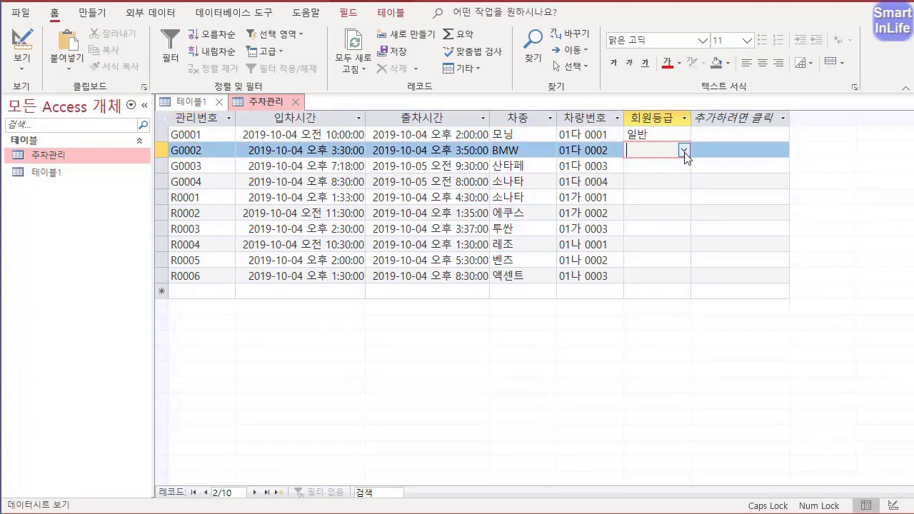
{"action": "left_click", "coordinate": [685, 150]}
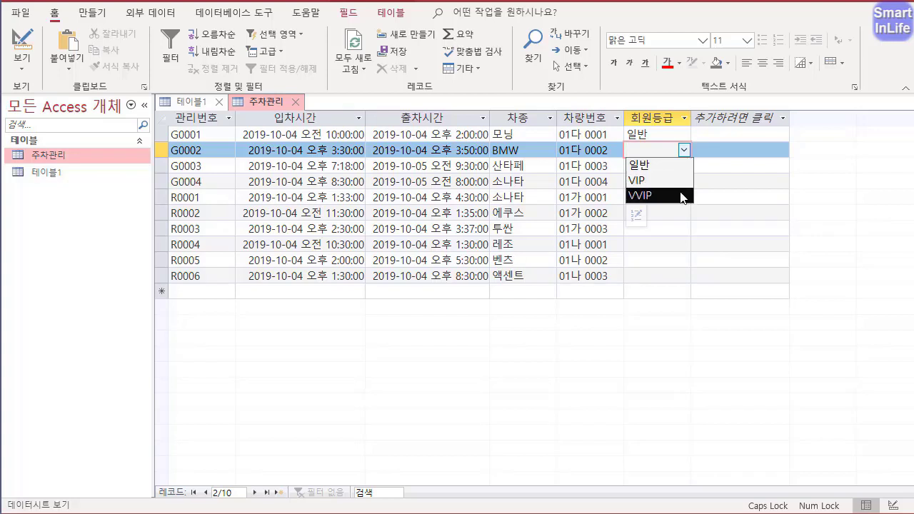
{"action": "left_click", "coordinate": [682, 195]}
{"action": "left_click", "coordinate": [683, 172]}
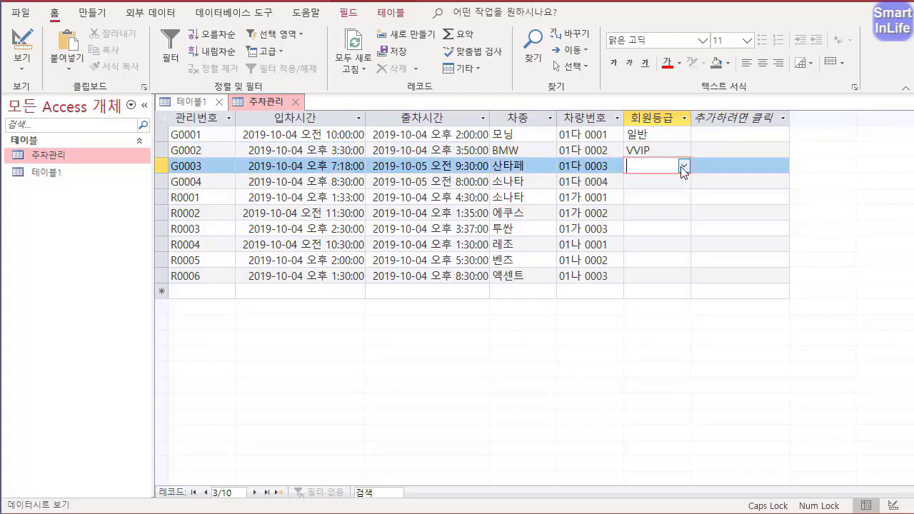
{"action": "left_click", "coordinate": [653, 195]}
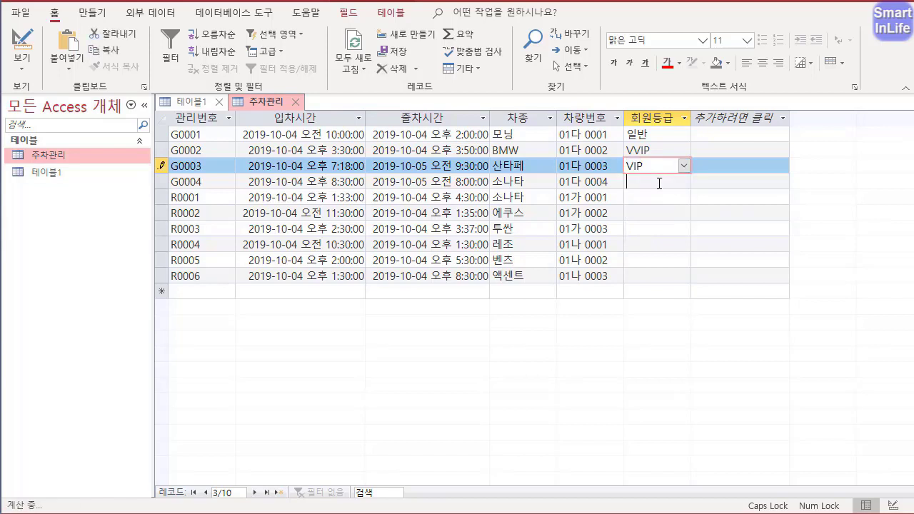
- Set the 회원등급 of record G0004 to 일반 and of R0001 to VIP
{"action": "left_click", "coordinate": [659, 182]}
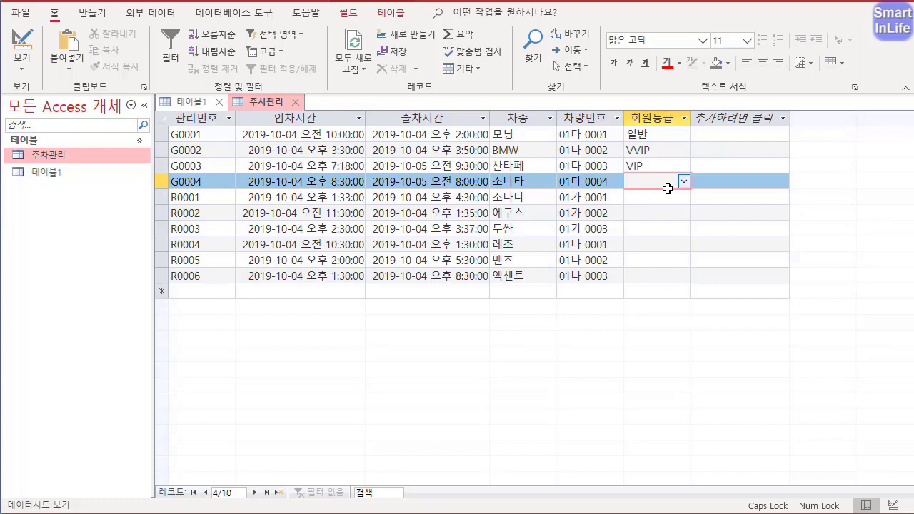
{"action": "type", "text": "일일"}
{"action": "key", "text": "BackSpace"}
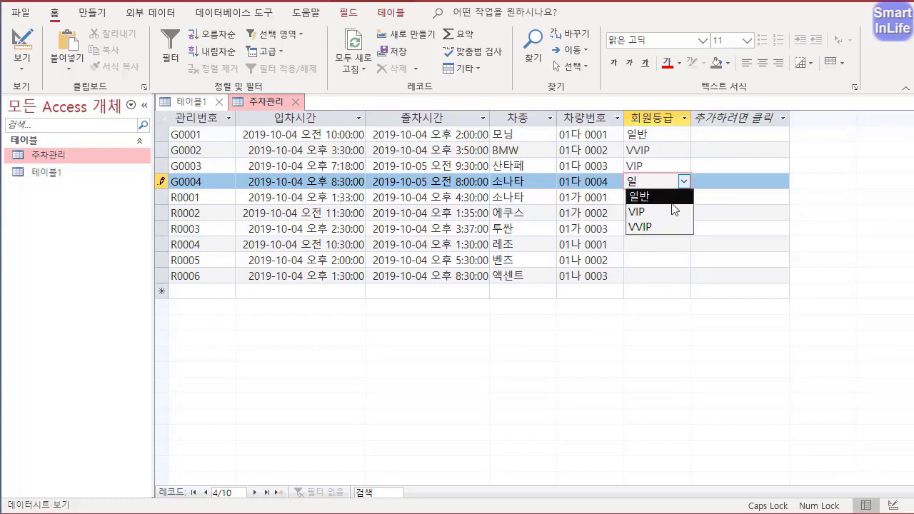
{"action": "left_click", "coordinate": [664, 194]}
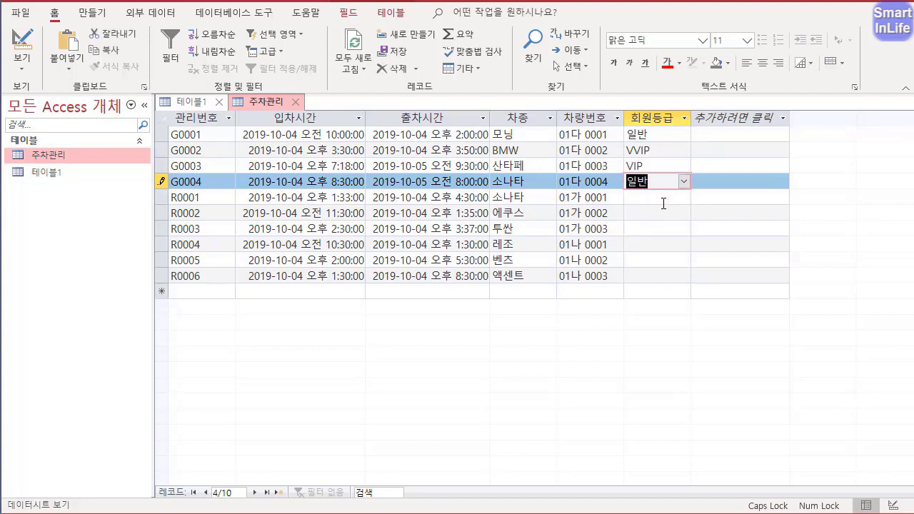
{"action": "left_click", "coordinate": [664, 198]}
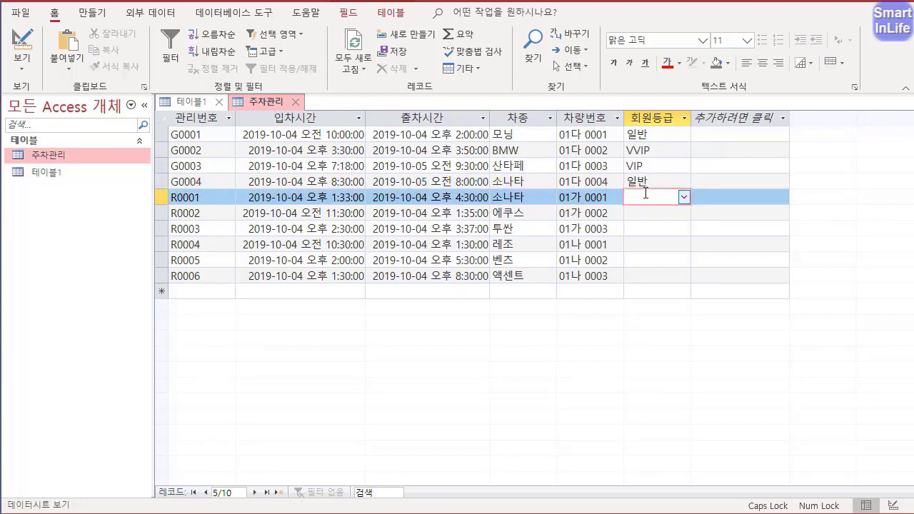
{"action": "type", "text": "ㅍ"}
{"action": "key", "text": "BackSpace"}
{"action": "left_click", "coordinate": [685, 196]}
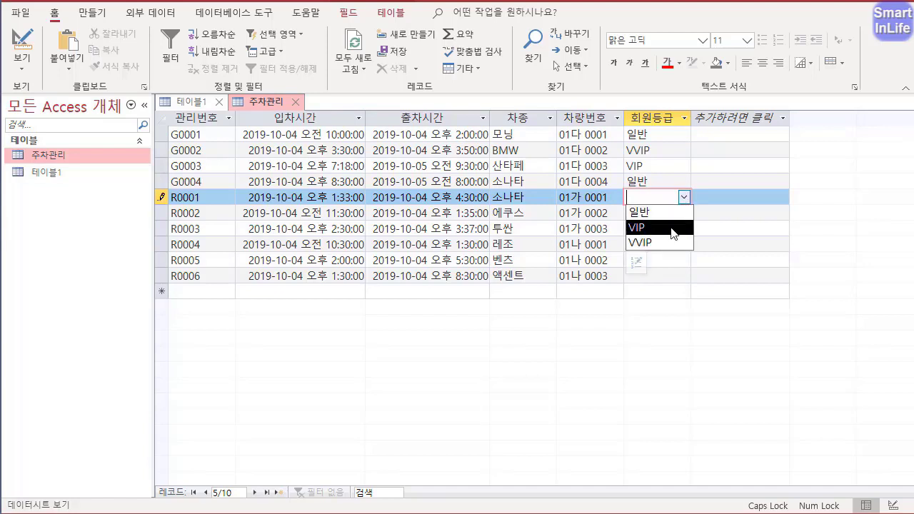
{"action": "left_click", "coordinate": [672, 227]}
- Set the 회원등급 of record R0002 to VVIP, R0003 to 일반 and R0004 to VIP
{"action": "left_click", "coordinate": [685, 213]}
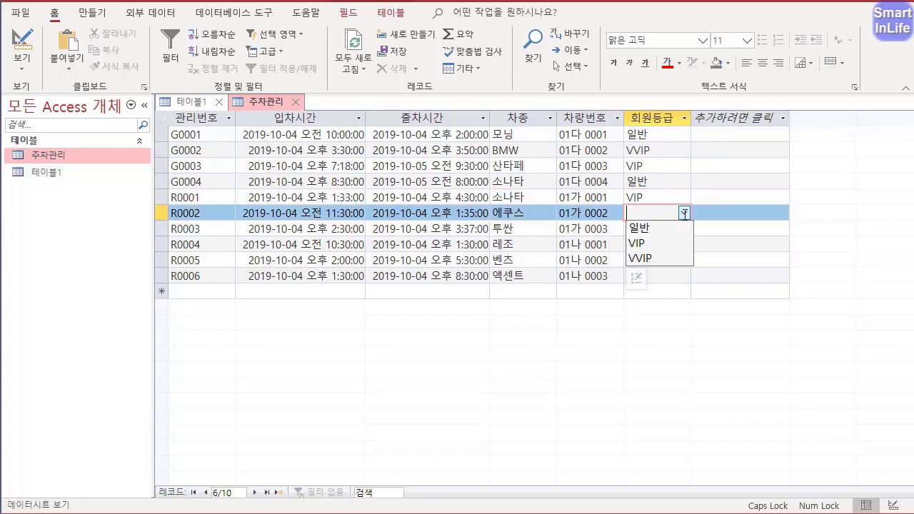
{"action": "left_click", "coordinate": [677, 262]}
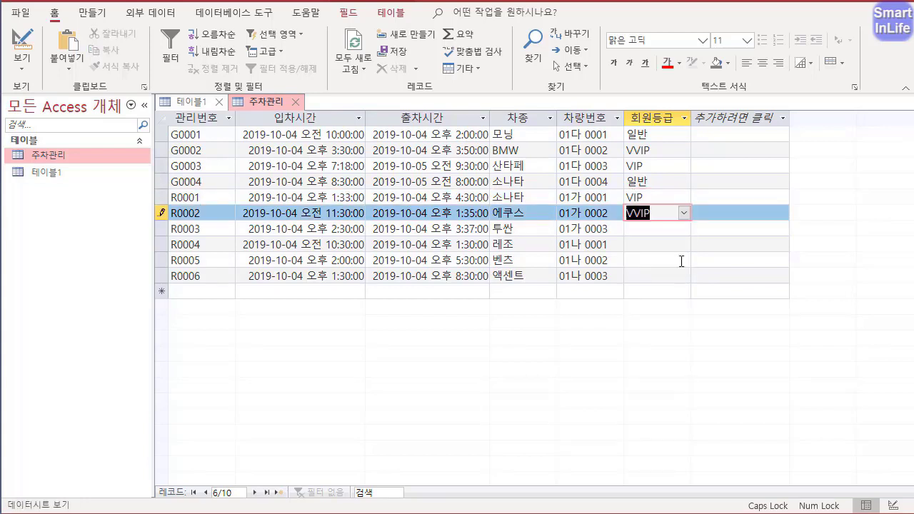
{"action": "left_click", "coordinate": [687, 229]}
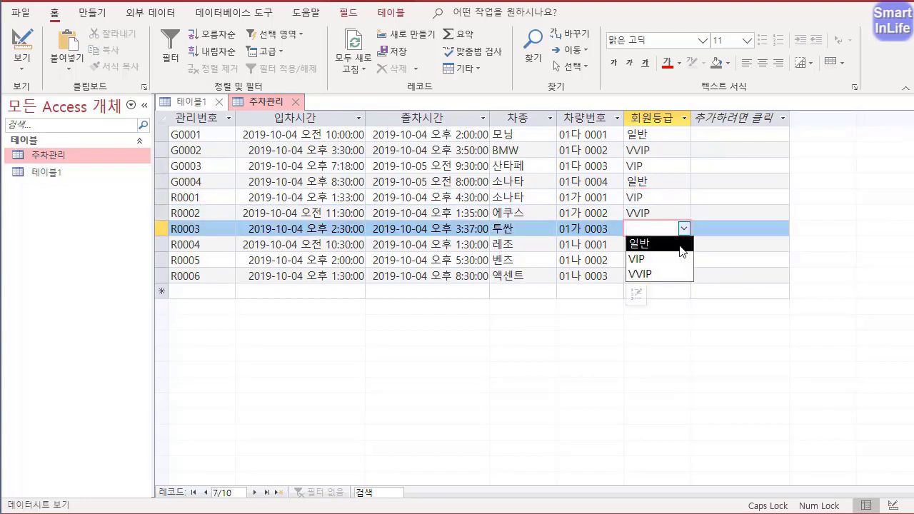
{"action": "left_click", "coordinate": [681, 245]}
{"action": "left_click", "coordinate": [680, 246]}
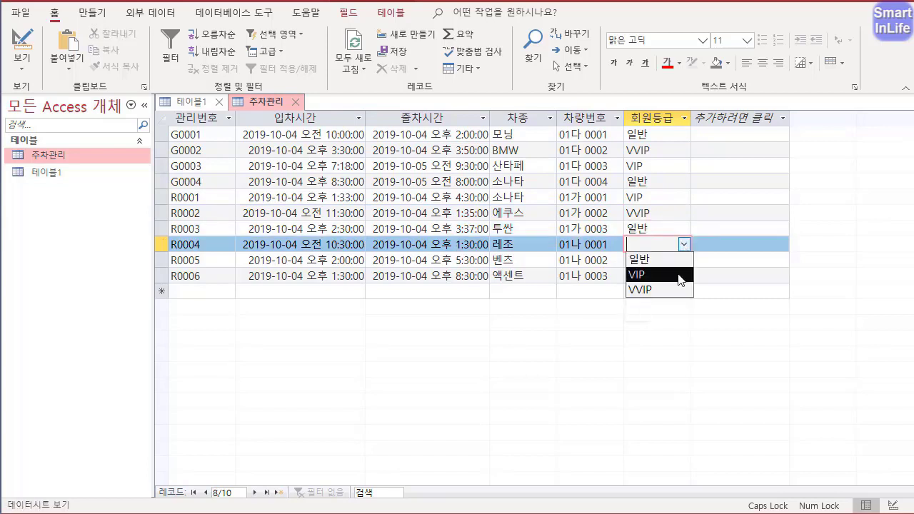
{"action": "left_click", "coordinate": [679, 276]}
- Set the 회원등급 of record R0005 to VVIP and of R0006 to VIP
{"action": "left_click", "coordinate": [680, 253]}
{"action": "left_click", "coordinate": [683, 260]}
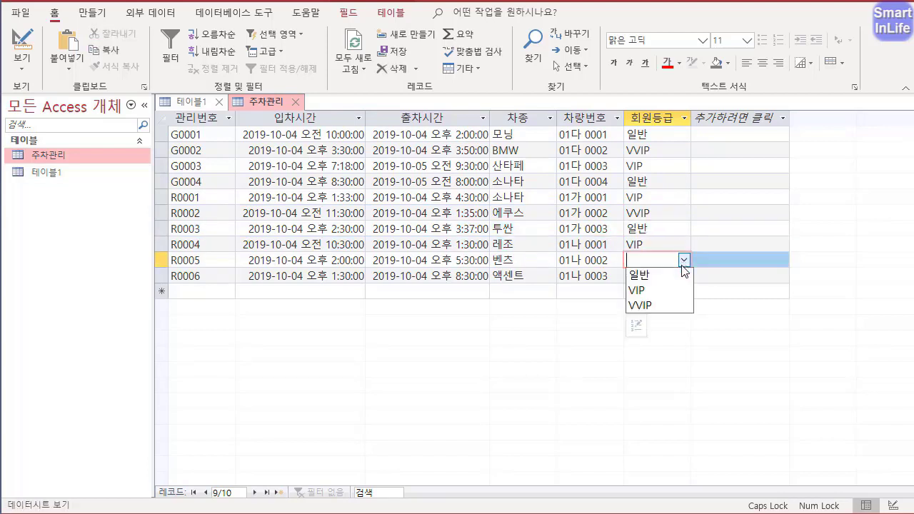
{"action": "left_click", "coordinate": [683, 306]}
{"action": "left_click", "coordinate": [684, 276]}
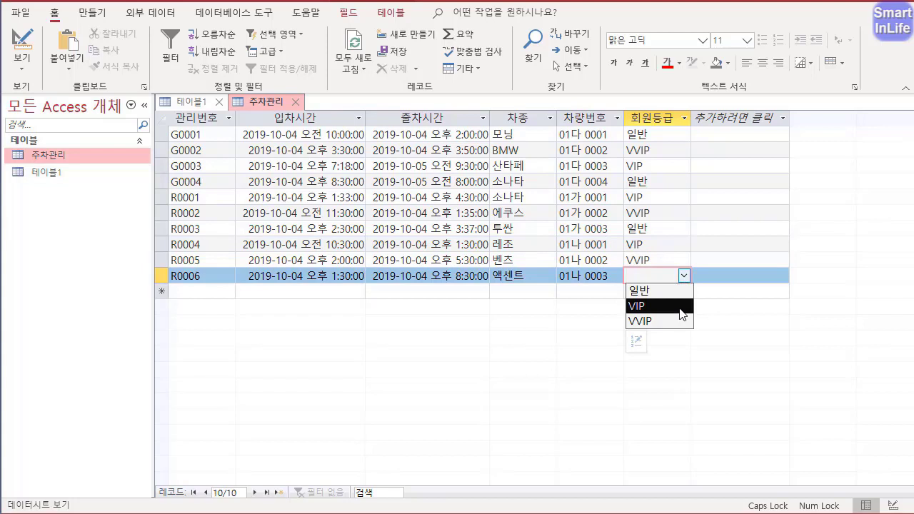
{"action": "left_click", "coordinate": [683, 312]}
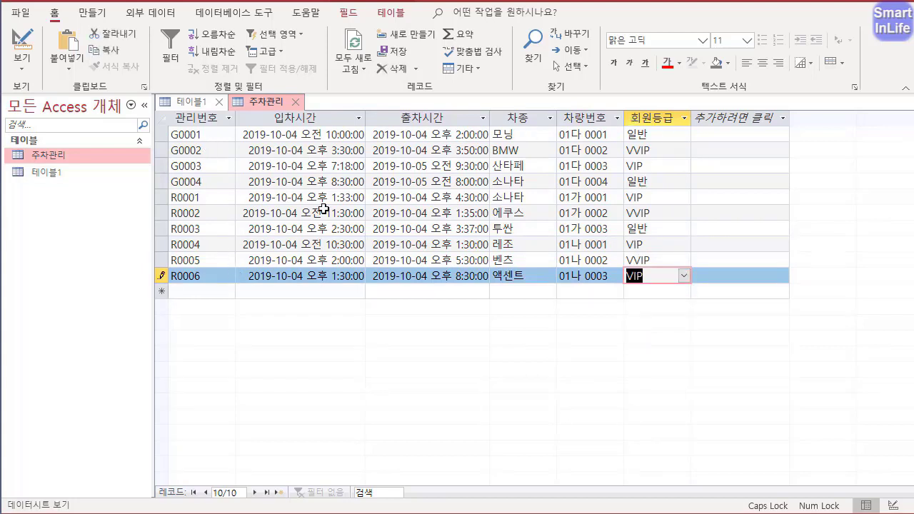
{"action": "mouse_move", "coordinate": [403, 240]}
{"action": "left_mouse_down"}
{"action": "mouse_move", "coordinate": [253, 189]}
{"action": "mouse_move", "coordinate": [364, 257]}
{"action": "left_mouse_up"}
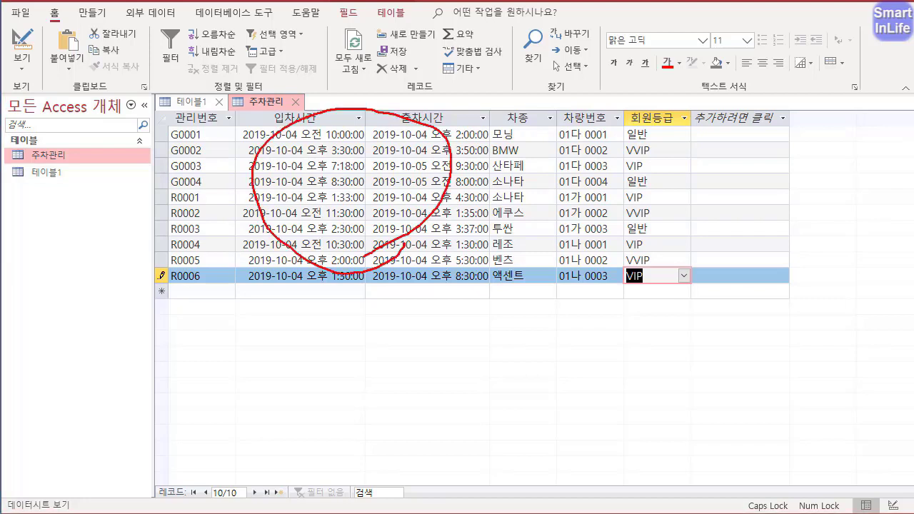
{"action": "mouse_move", "coordinate": [657, 271]}
{"action": "left_mouse_down"}
{"action": "mouse_move", "coordinate": [629, 196]}
{"action": "mouse_move", "coordinate": [675, 250]}
{"action": "mouse_move", "coordinate": [644, 280]}
{"action": "left_mouse_up"}
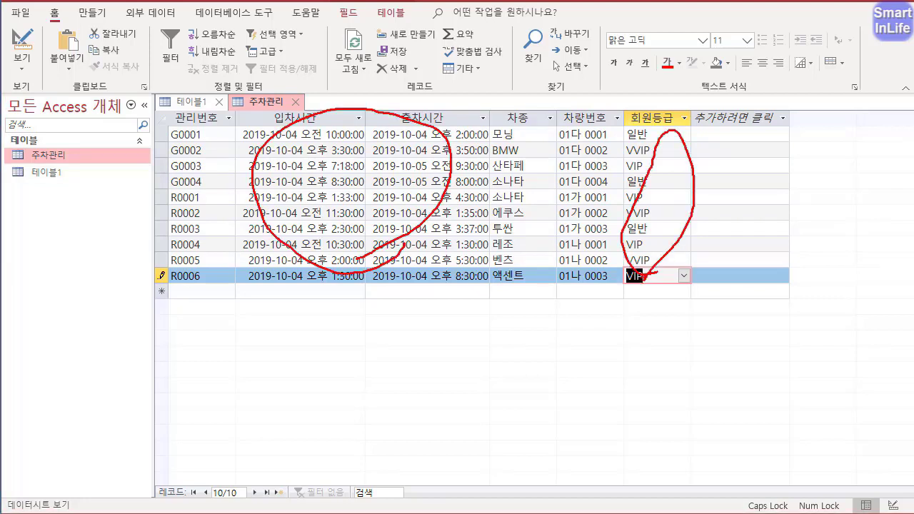
{"action": "key", "text": "Escape"}
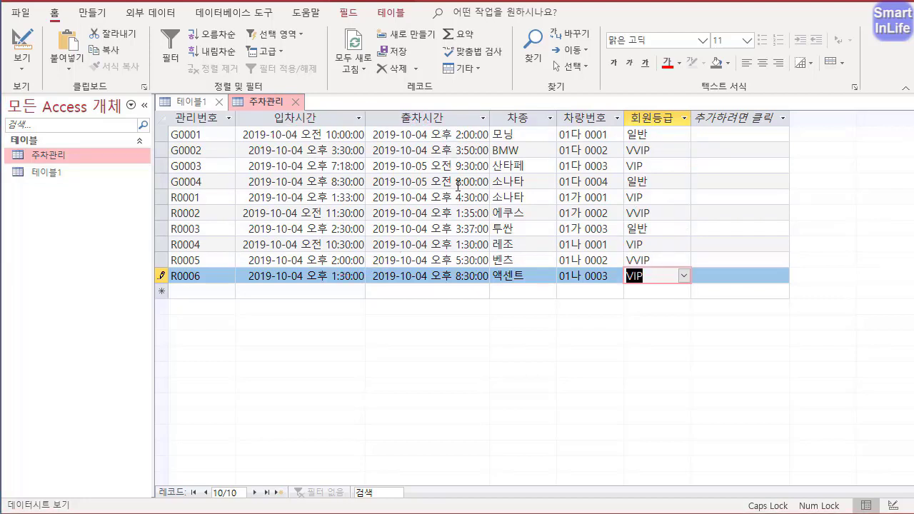
- Close the 주차관리 table and save its layout changes
{"action": "left_click", "coordinate": [294, 101]}
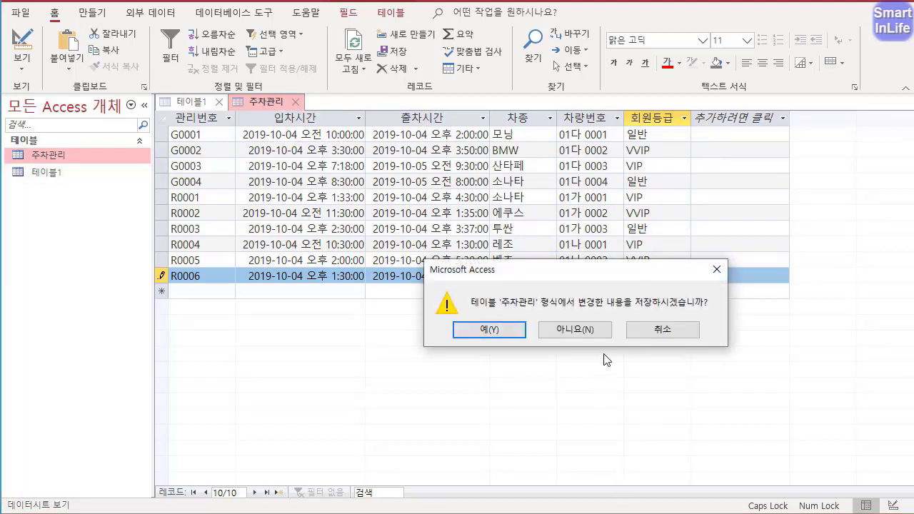
{"action": "left_click", "coordinate": [511, 331]}
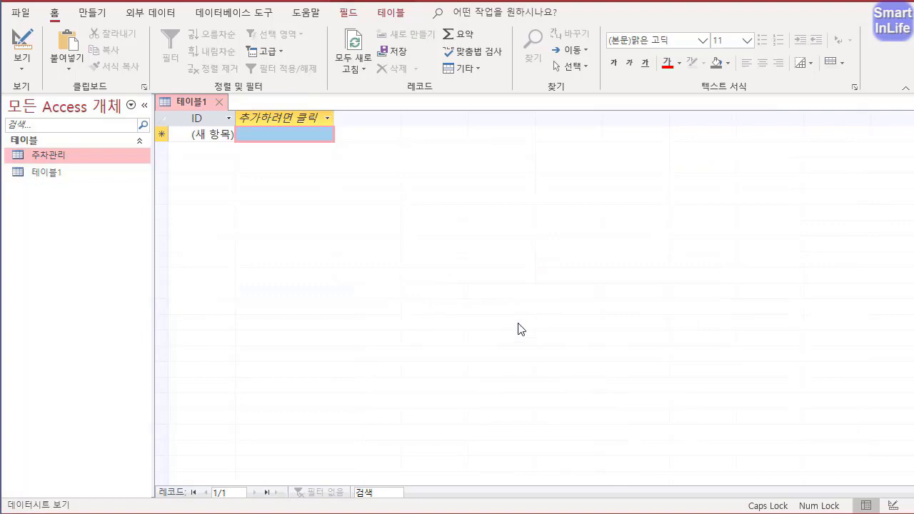
- Switch the new table 테이블1 to Design view, saving it under the name 주차타워정보
{"action": "right_click", "coordinate": [199, 102]}
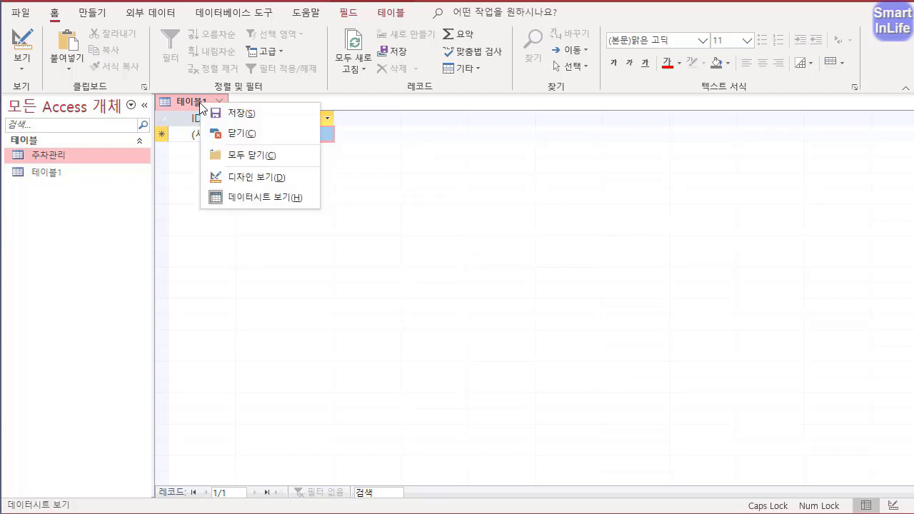
{"action": "left_click", "coordinate": [251, 179]}
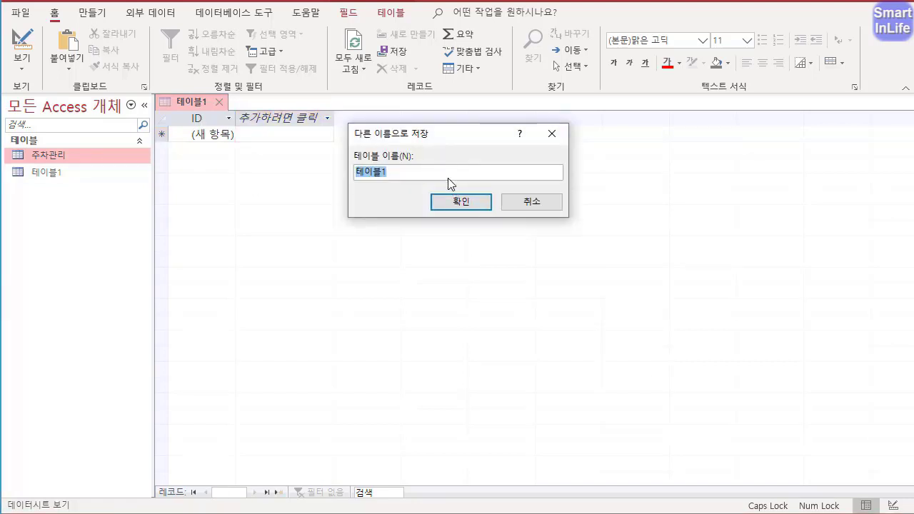
{"action": "type", "text": "주차타워정보"}
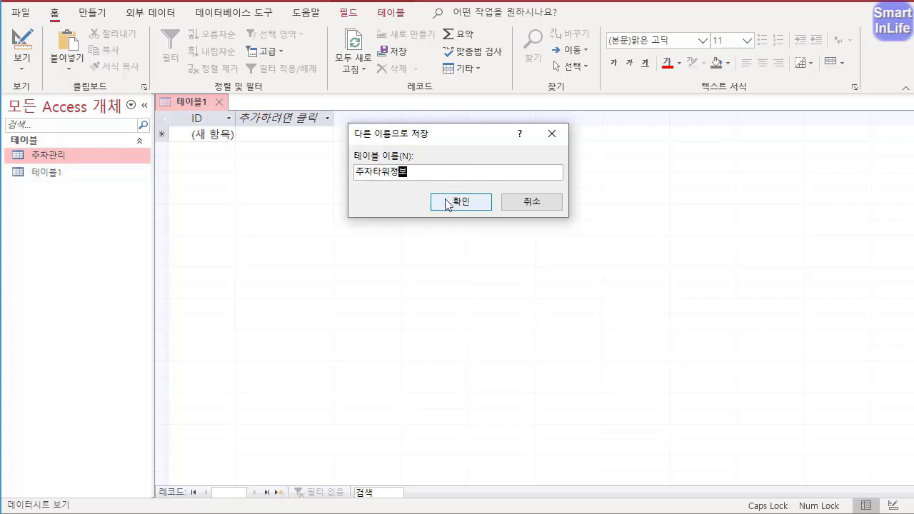
{"action": "left_click", "coordinate": [447, 203]}
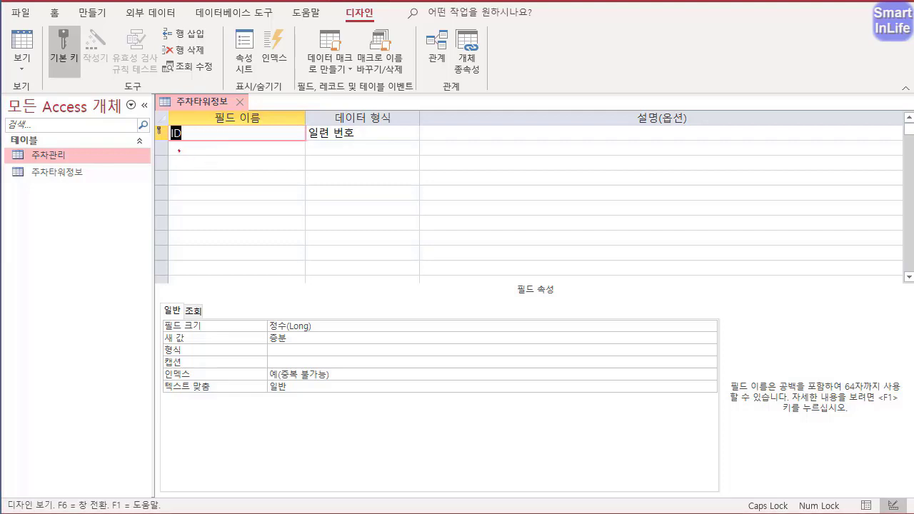
- Remove the primary key from the ID field and rename the field 관리번호
{"action": "mouse_move", "coordinate": [177, 153]}
{"action": "left_mouse_down"}
{"action": "mouse_move", "coordinate": [200, 128]}
{"action": "mouse_move", "coordinate": [175, 159]}
{"action": "left_mouse_up"}
{"action": "key", "text": "Escape"}
{"action": "left_click", "coordinate": [58, 56]}
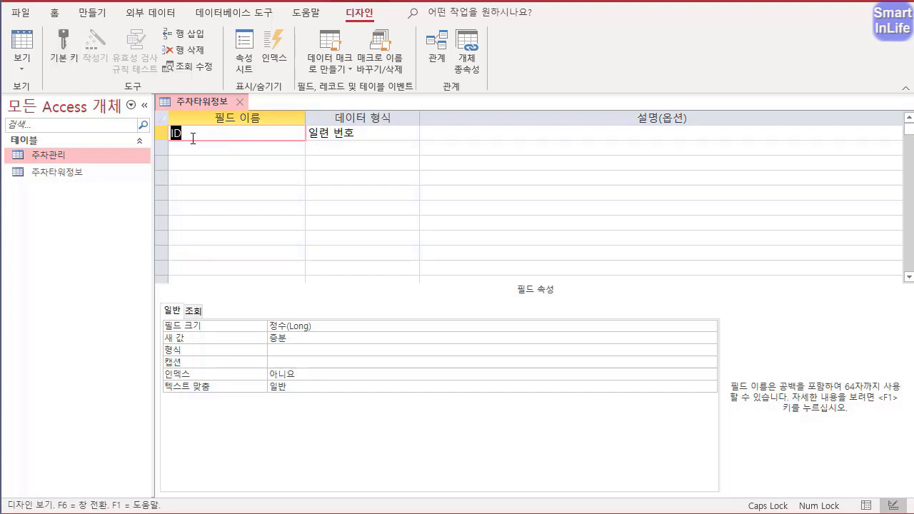
{"action": "type", "text": "관리번호"}
{"action": "key", "text": "Tab"}
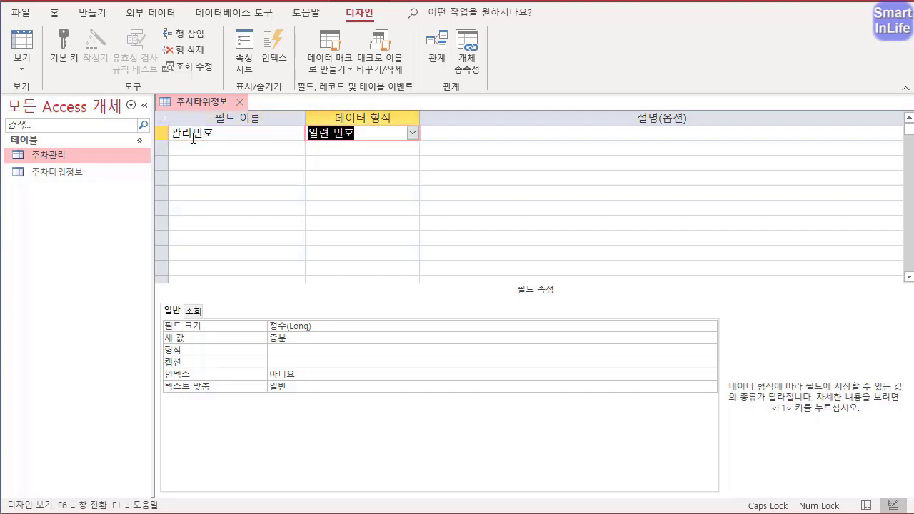
- Add the fields 타워번호, 지역, 연락처 and 연평균가동률 below 관리번호
{"action": "left_click", "coordinate": [237, 152]}
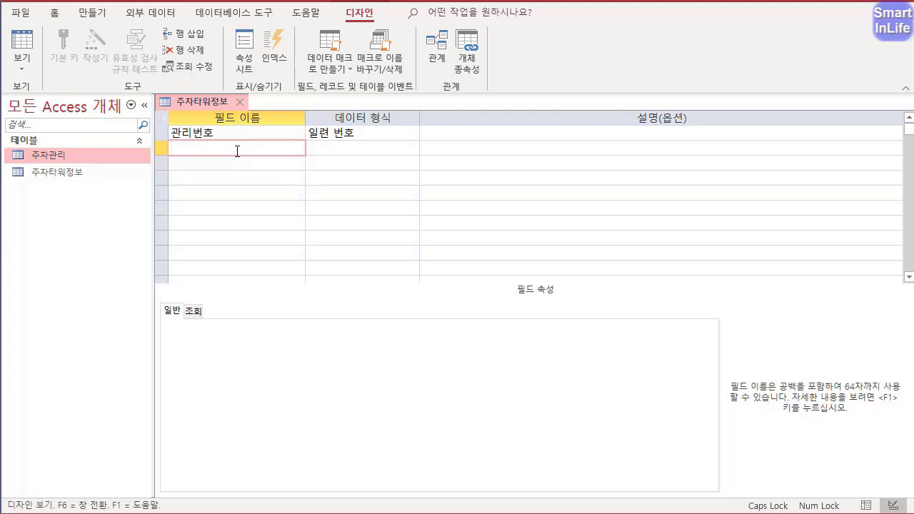
{"action": "type", "text": "타워번호"}
{"action": "key", "text": "Down"}
{"action": "type", "text": "지역"}
{"action": "key", "text": "Down"}
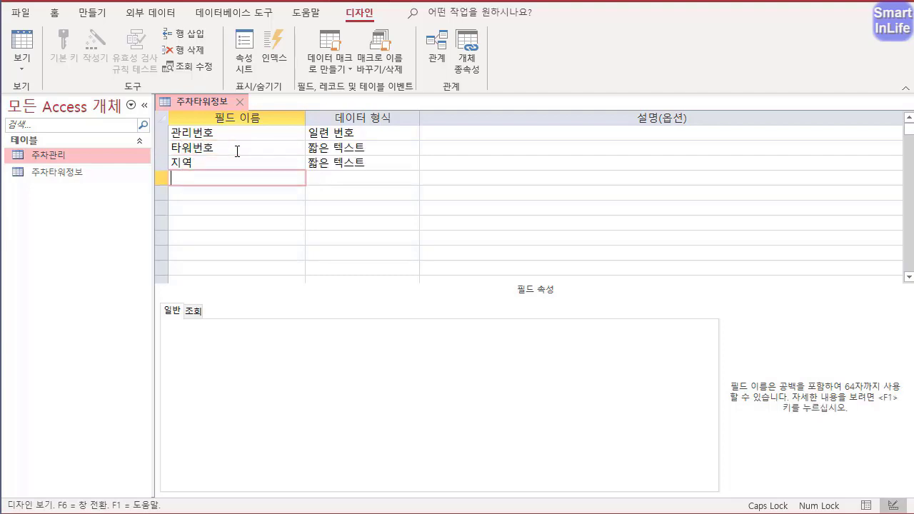
{"action": "type", "text": "연락처"}
{"action": "key", "text": "Down"}
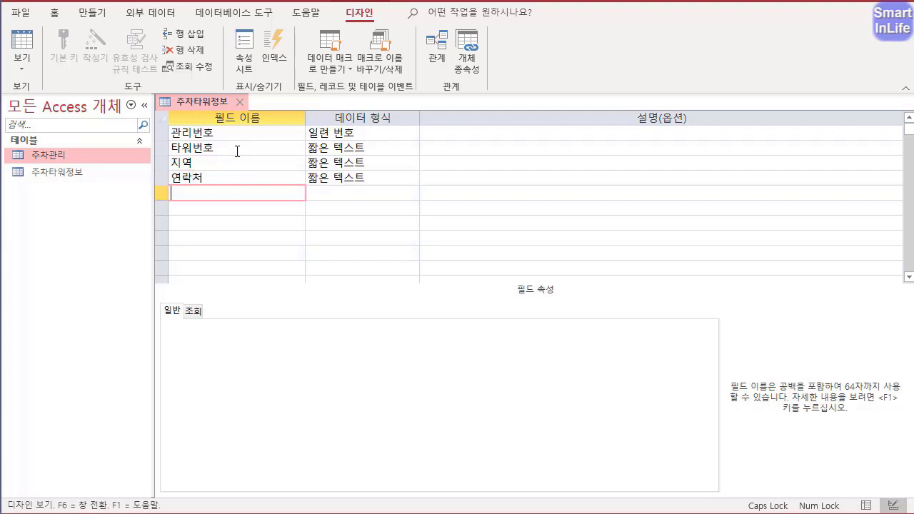
{"action": "type", "text": "연평균가도"}
{"action": "type", "text": "ㅇ률"}
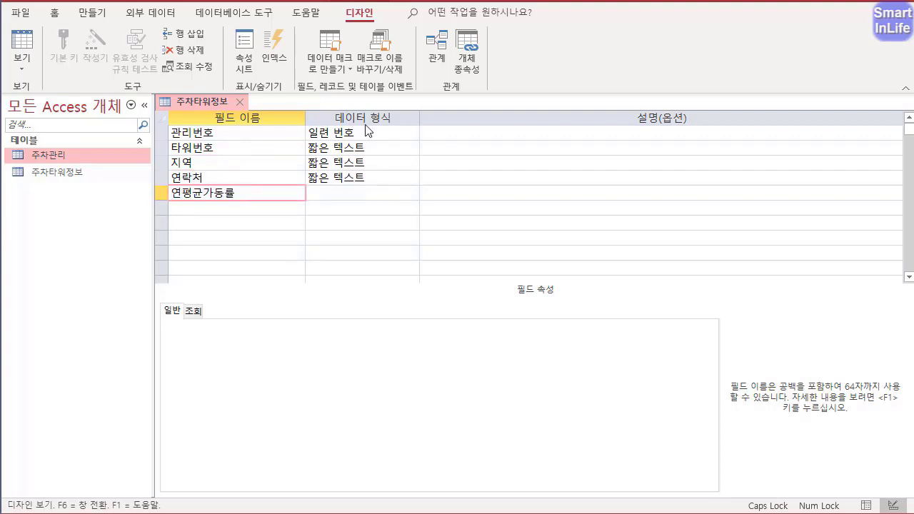
- Set the data type of 관리번호 to 짧은 텍스트 with a field size of 5
{"action": "left_click", "coordinate": [373, 135]}
{"action": "left_click", "coordinate": [412, 133]}
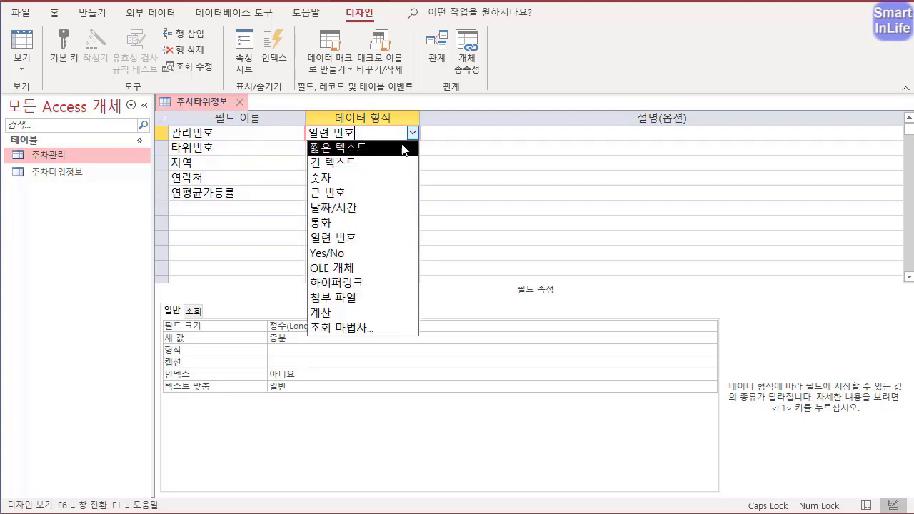
{"action": "left_click", "coordinate": [404, 148]}
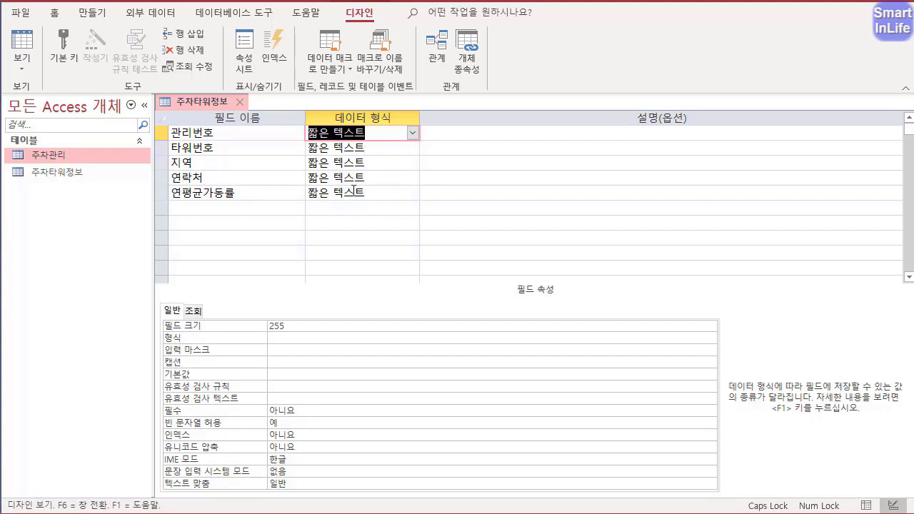
{"action": "double_click", "coordinate": [276, 326]}
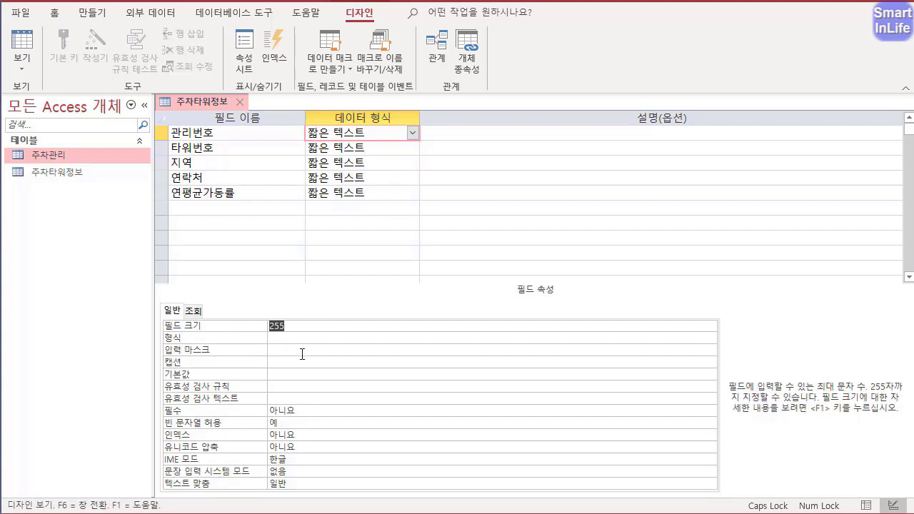
{"action": "type", "text": "5"}
- Set the field size of 타워번호 to 4, change that of 지역, and set that of 연락처 to 13
{"action": "left_click", "coordinate": [226, 147]}
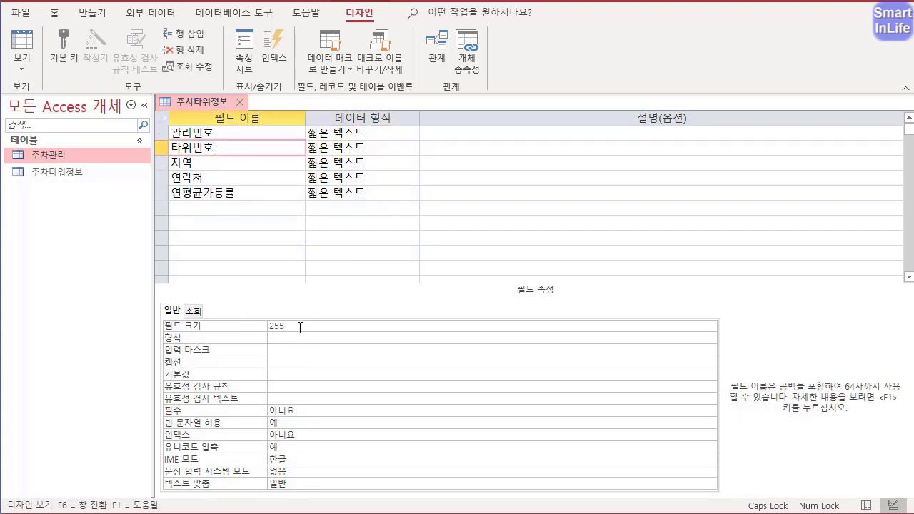
{"action": "double_click", "coordinate": [269, 325]}
{"action": "type", "text": "4"}
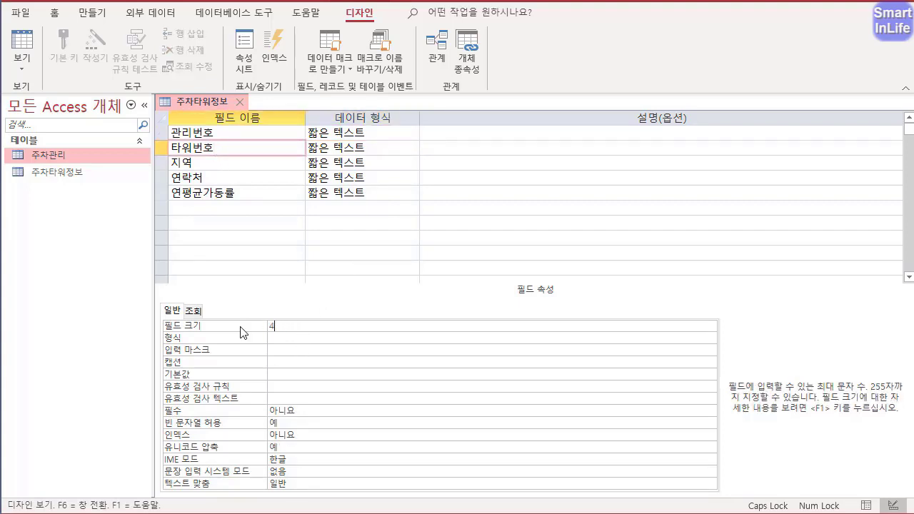
{"action": "left_click", "coordinate": [218, 164]}
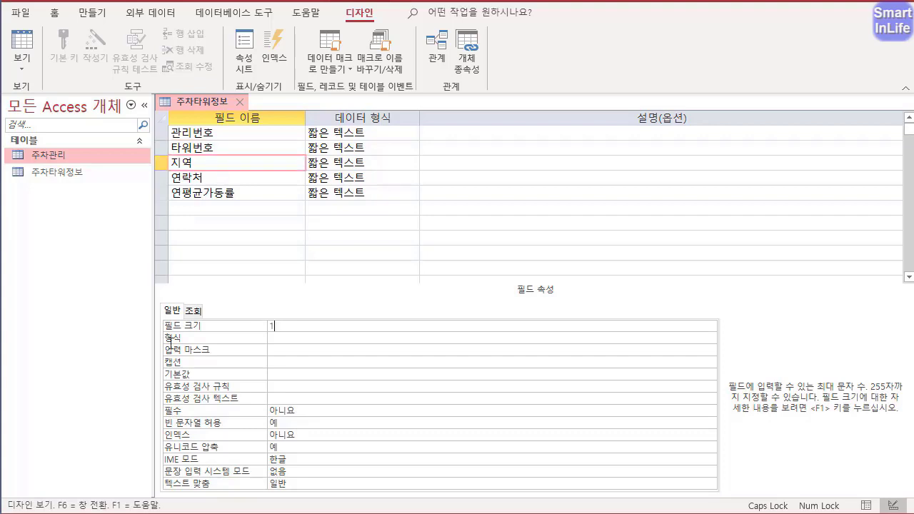
{"action": "left_click", "coordinate": [218, 179]}
{"action": "left_click", "coordinate": [218, 179]}
{"action": "double_click", "coordinate": [300, 325]}
{"action": "type", "text": "13"}
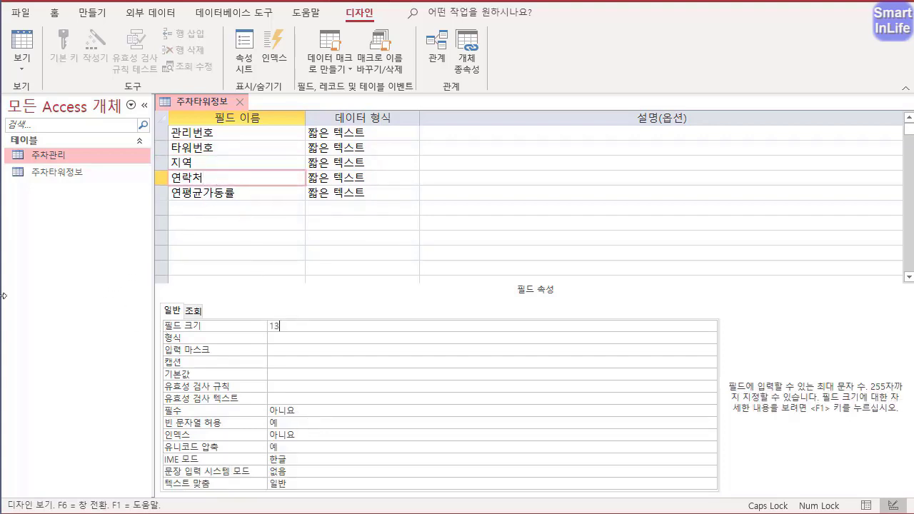
- Set the data type of 연평균가동률 to 숫자 with the field size 실수(Single)
{"action": "left_click", "coordinate": [252, 196]}
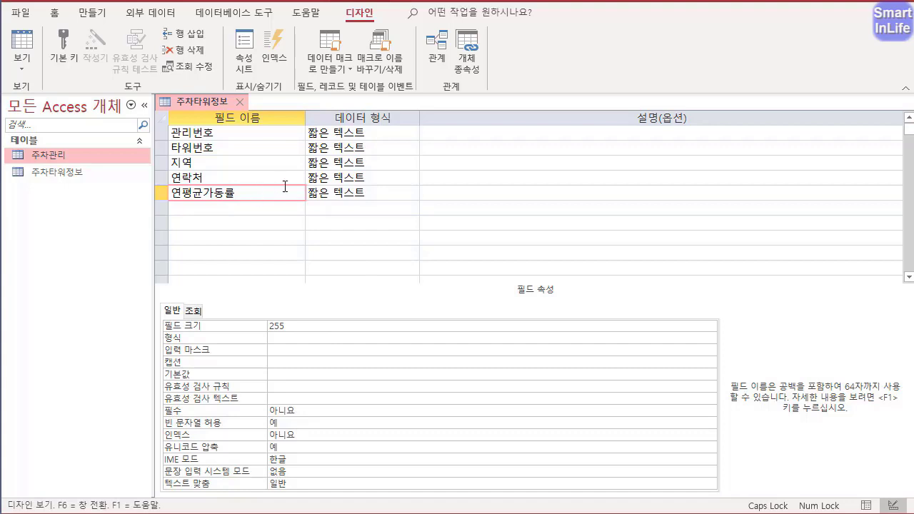
{"action": "left_click", "coordinate": [355, 193]}
{"action": "left_click", "coordinate": [413, 193]}
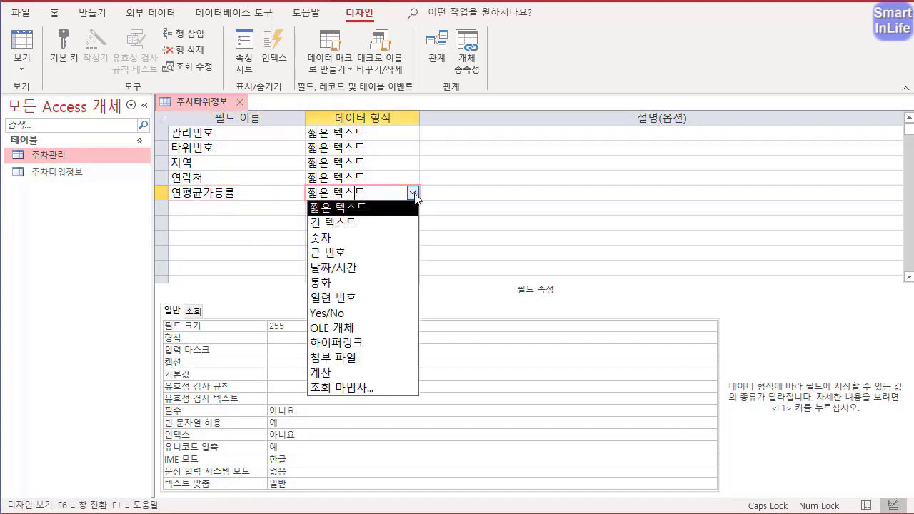
{"action": "left_click", "coordinate": [399, 240]}
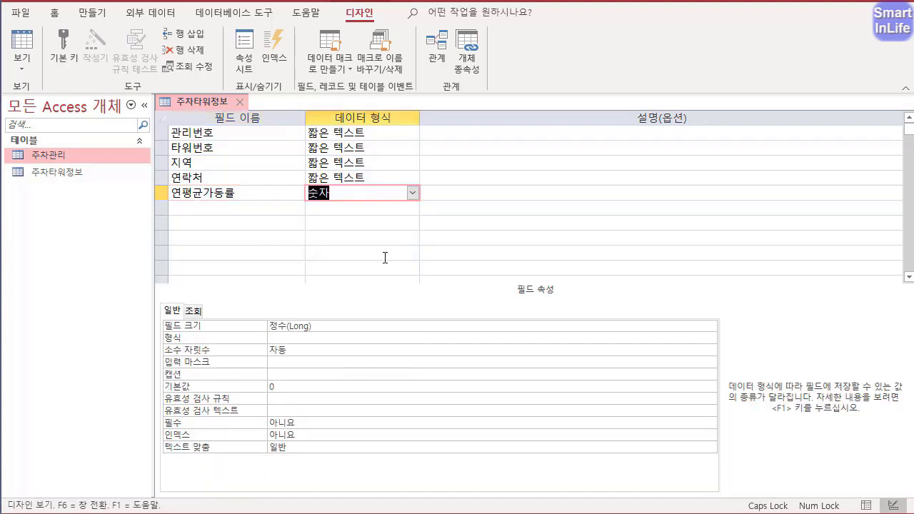
{"action": "left_click", "coordinate": [338, 329]}
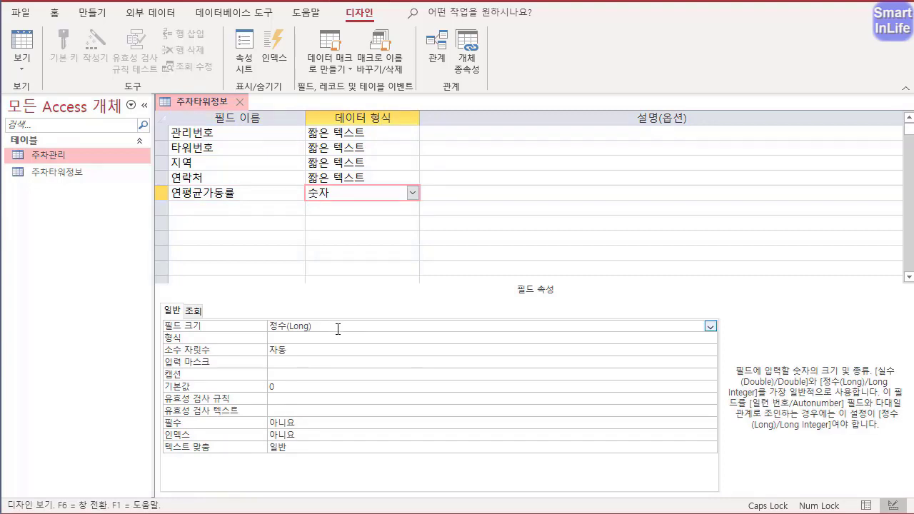
{"action": "left_click", "coordinate": [710, 327]}
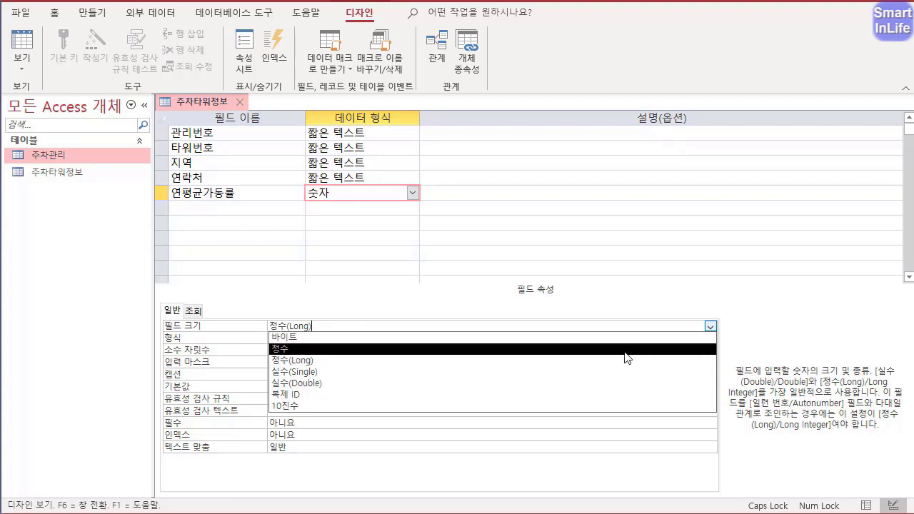
{"action": "left_click", "coordinate": [357, 377]}
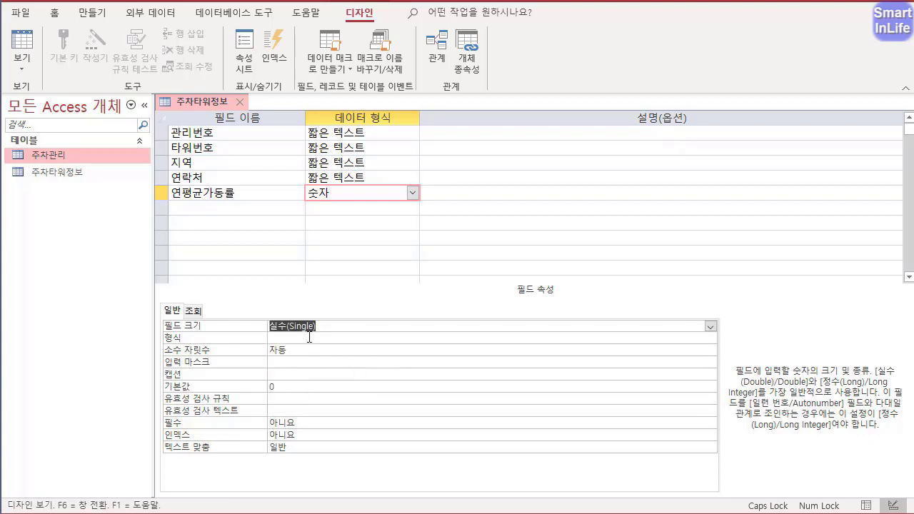
- Set the display format of 연평균가동률 to 백분율 with 0 decimal places
{"action": "left_click", "coordinate": [276, 337]}
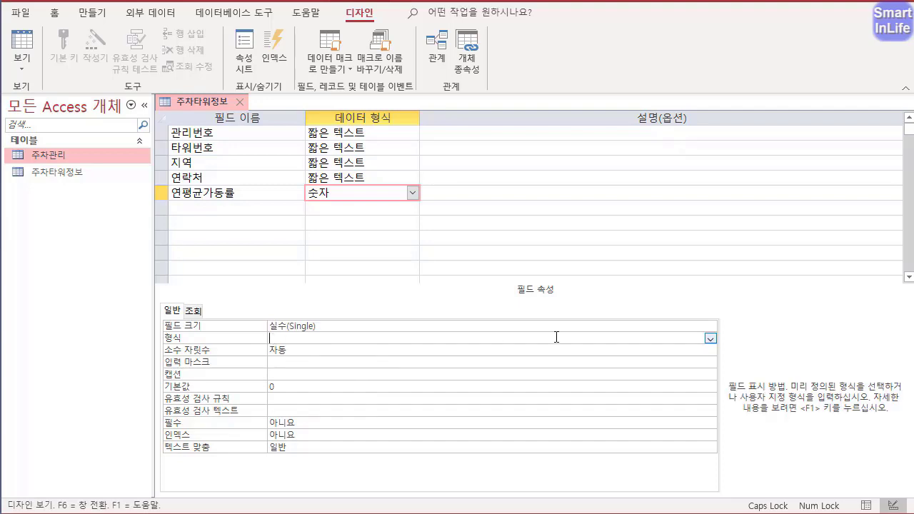
{"action": "left_click", "coordinate": [710, 339]}
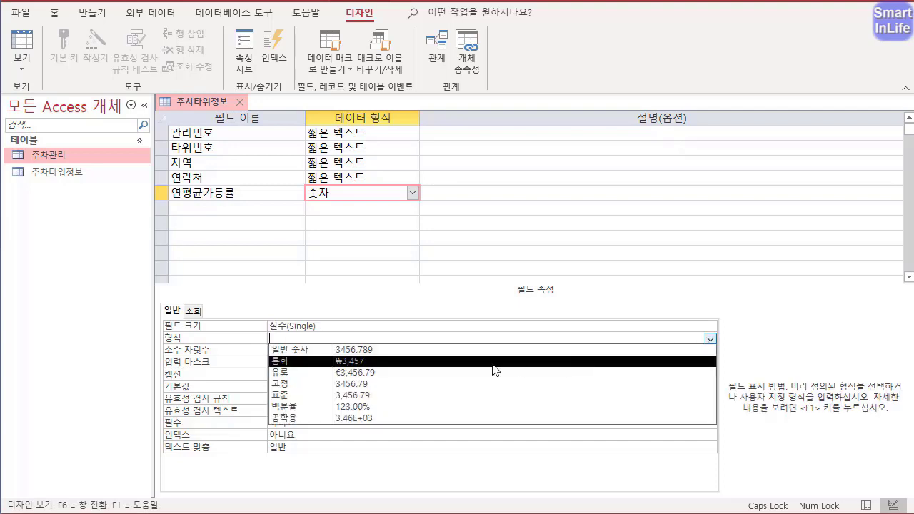
{"action": "left_click", "coordinate": [407, 410]}
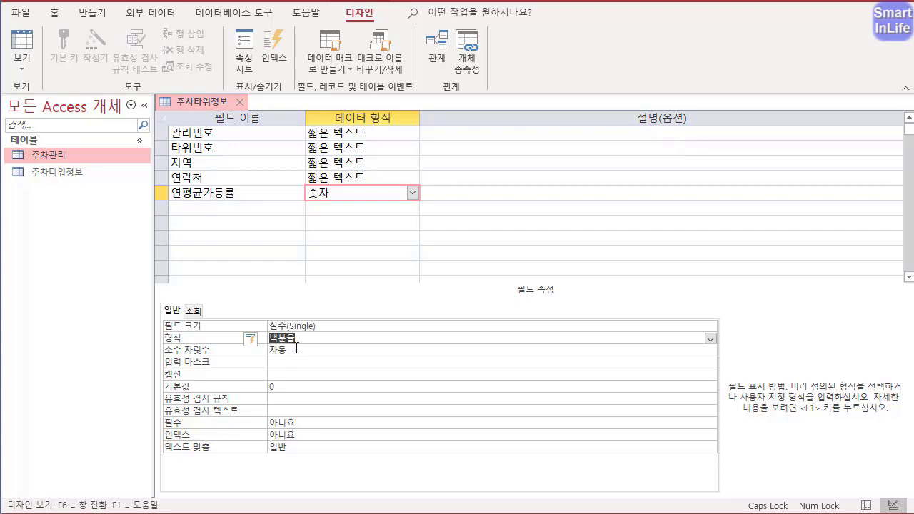
{"action": "left_click", "coordinate": [297, 349]}
{"action": "type", "text": "0"}
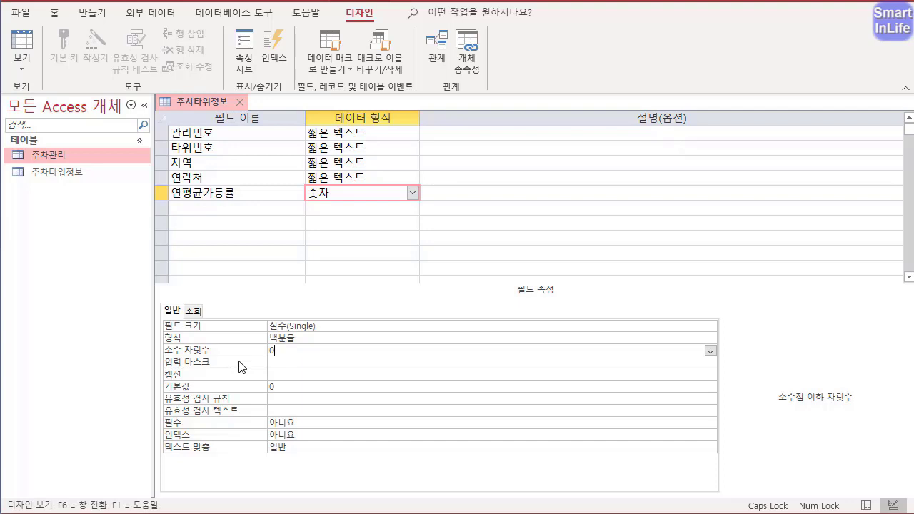
- Enter the validation rule BETWEEN 0 AND 1 for the 연평균가동률 field
{"action": "left_click", "coordinate": [275, 400]}
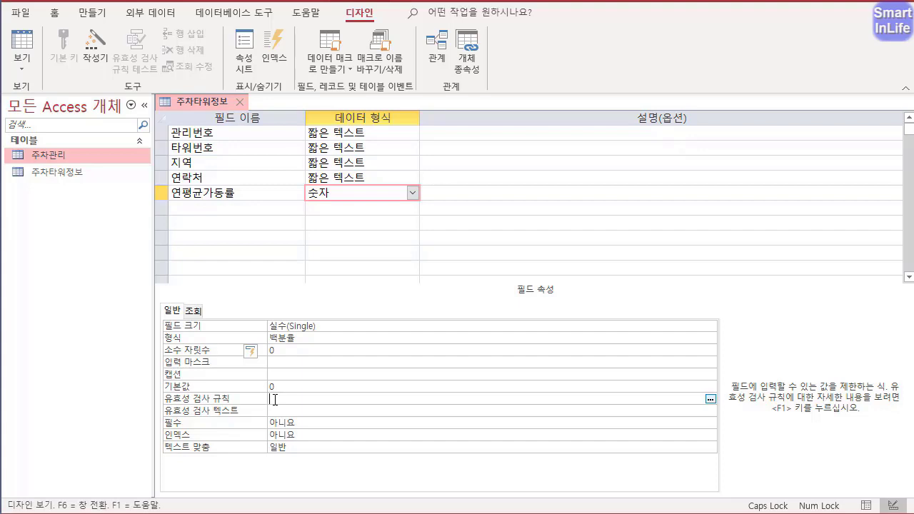
{"action": "type", "text": "BETWEEN A"}
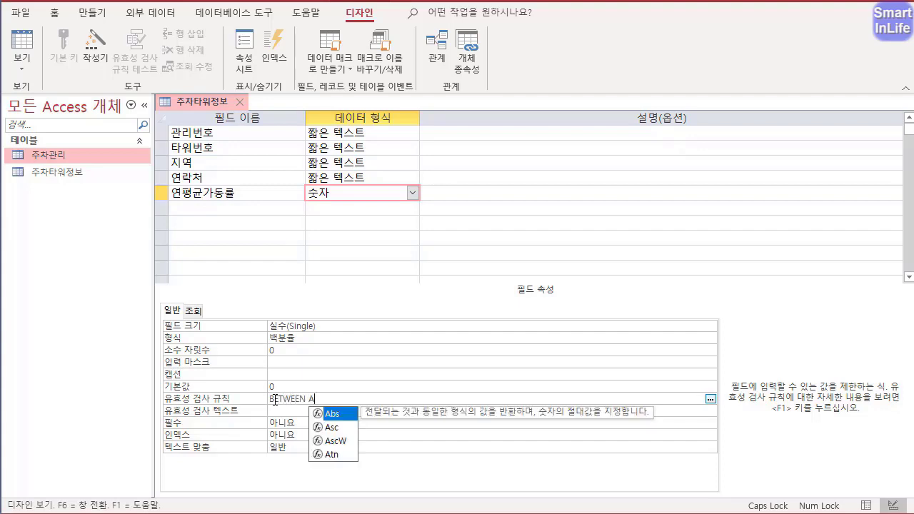
{"action": "key", "text": "BackSpace"}
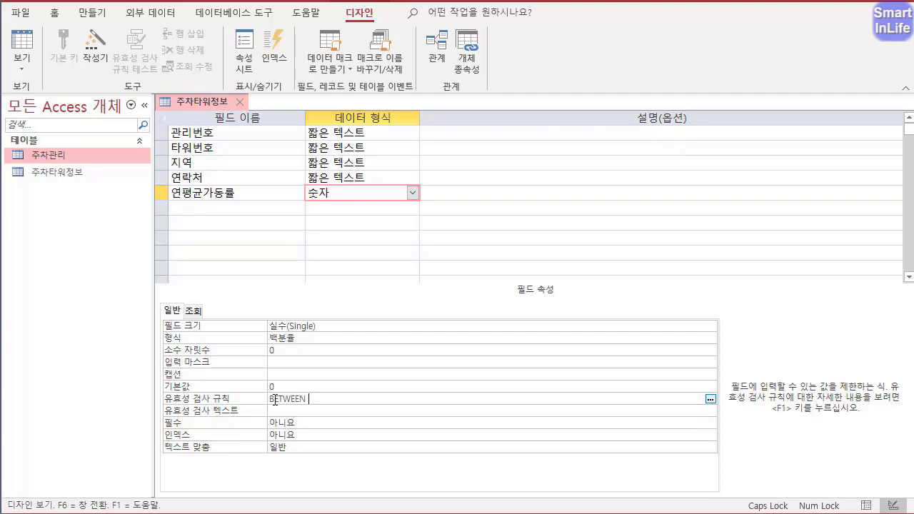
{"action": "type", "text": "0 AND"}
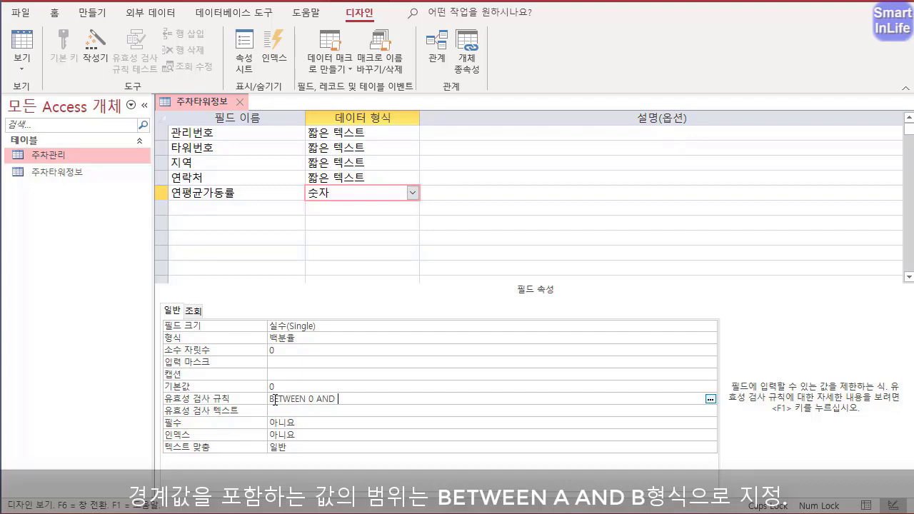
{"action": "type", "text": " 1"}
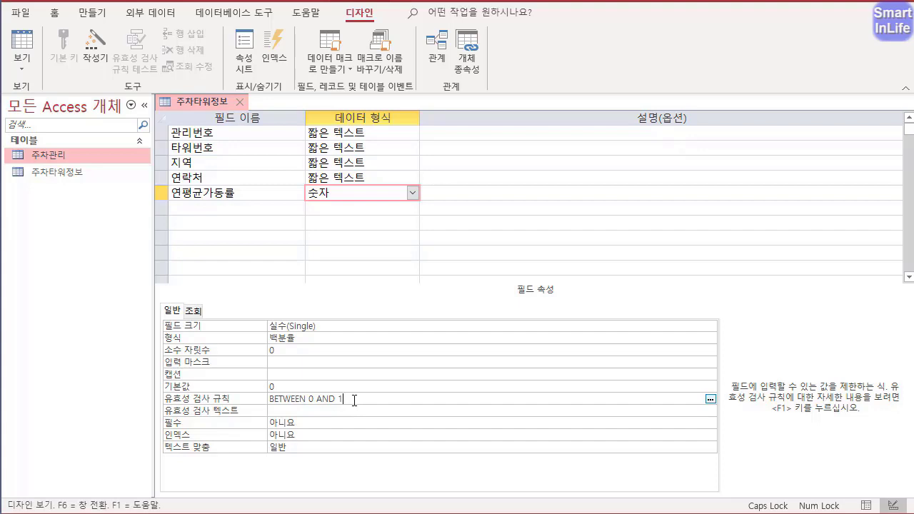
{"action": "left_click", "coordinate": [349, 411]}
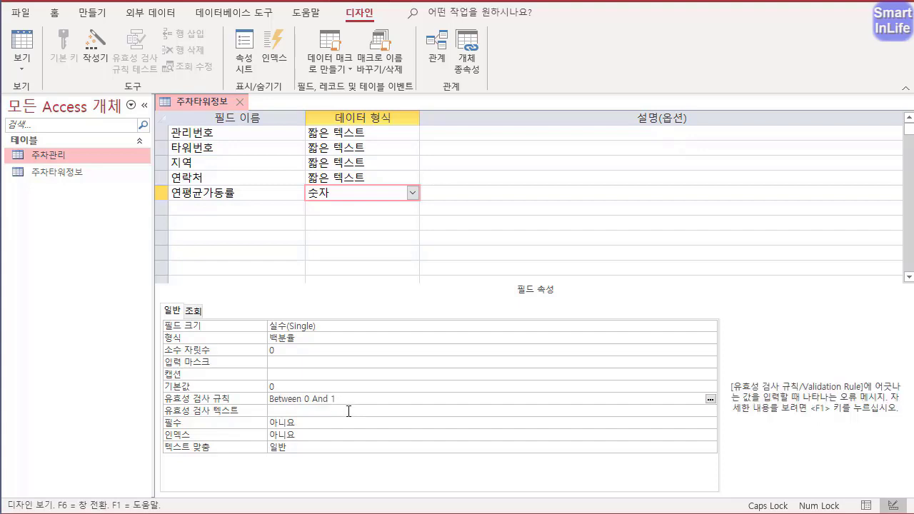
{"action": "left_click", "coordinate": [349, 404]}
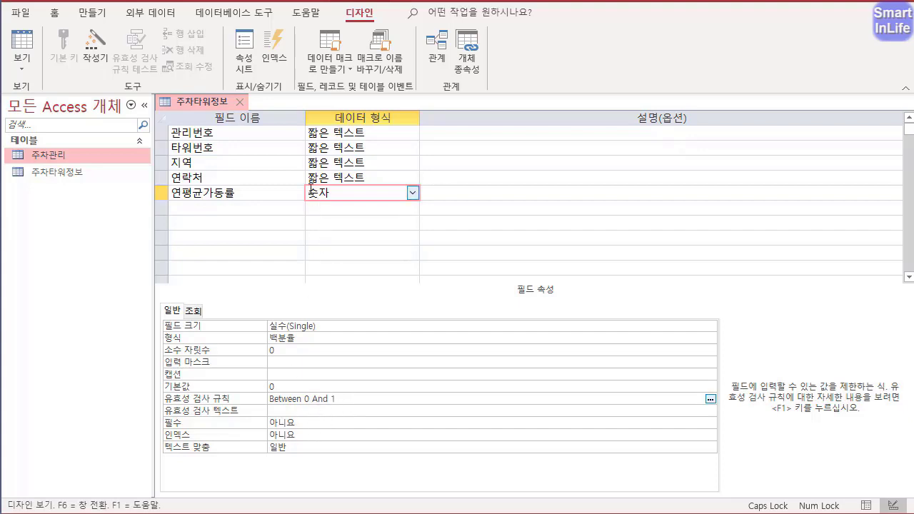
- Save the 주차타워정보 table and try entering ㄱ as the first 관리번호 value in Datasheet view
{"action": "right_click", "coordinate": [210, 99]}
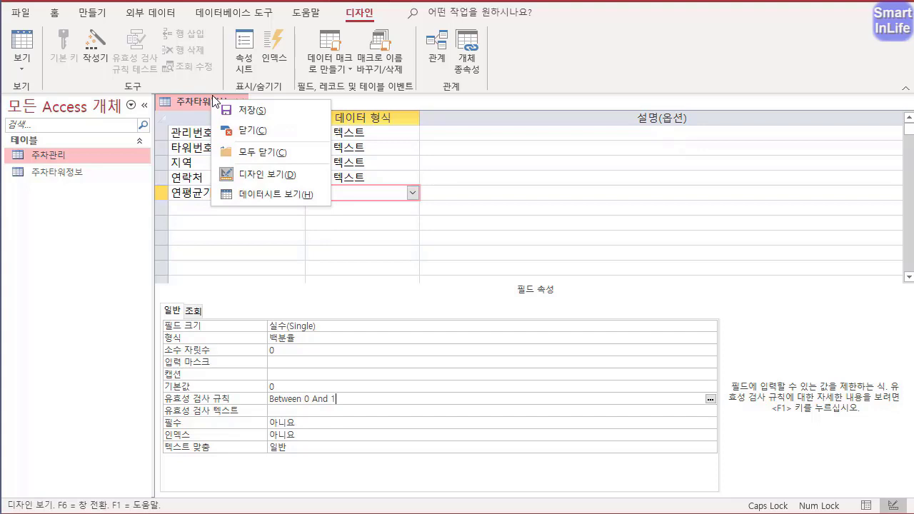
{"action": "left_click", "coordinate": [255, 195]}
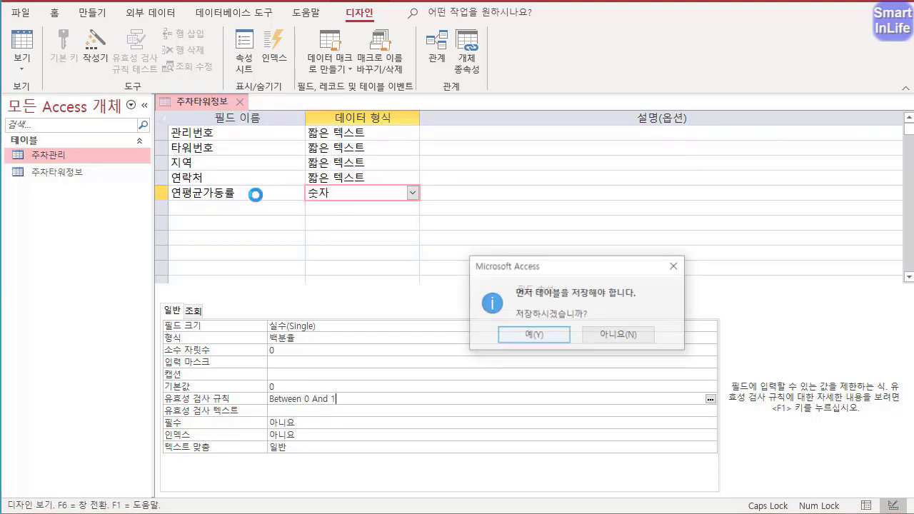
{"action": "left_click", "coordinate": [559, 336]}
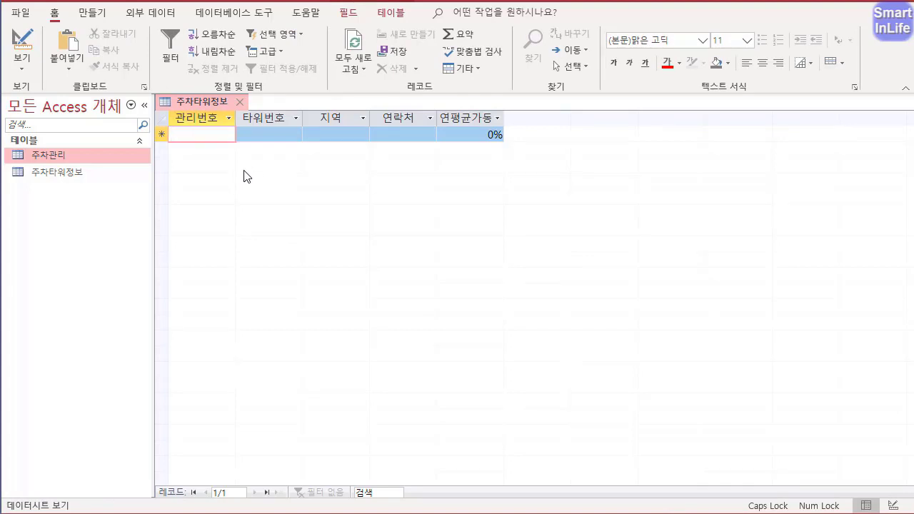
{"action": "type", "text": "ㄱ"}
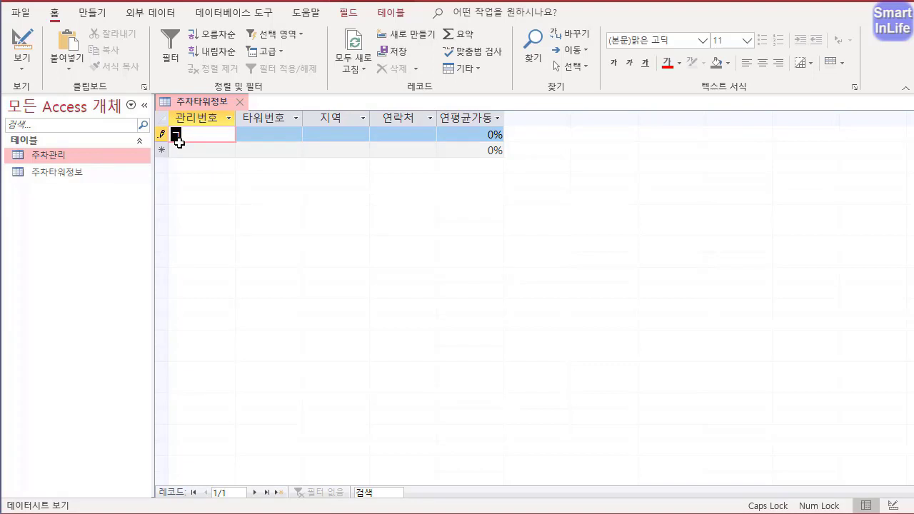
- Set the IME mode of the 관리번호 field to 영숫자 반자 in the table's Design view
{"action": "right_click", "coordinate": [206, 104]}
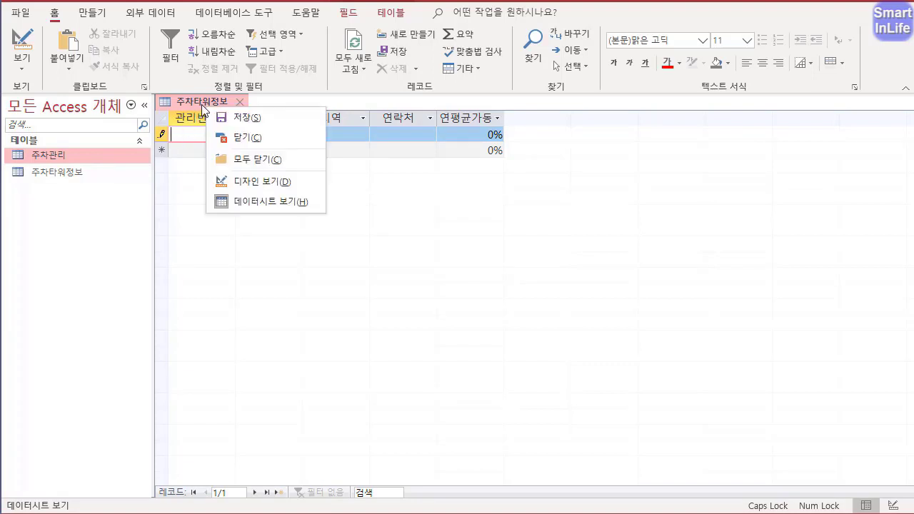
{"action": "left_click", "coordinate": [245, 182]}
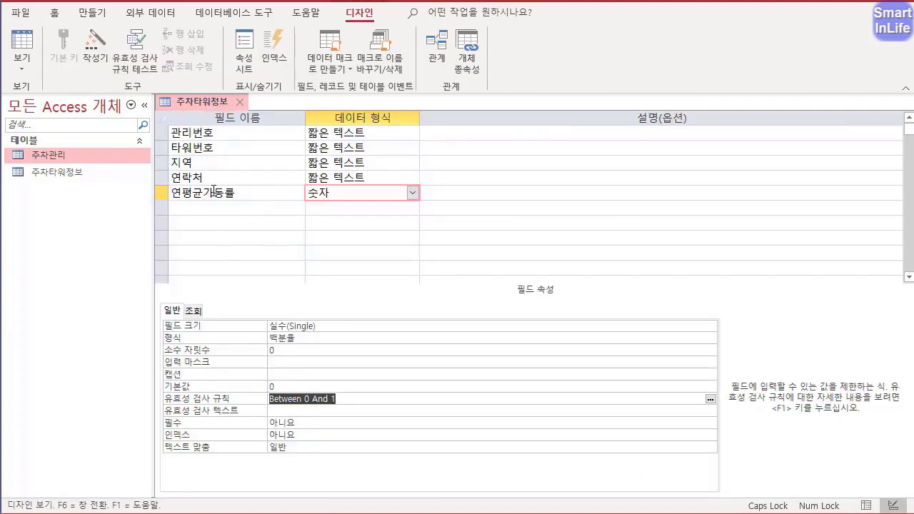
{"action": "left_click", "coordinate": [214, 135]}
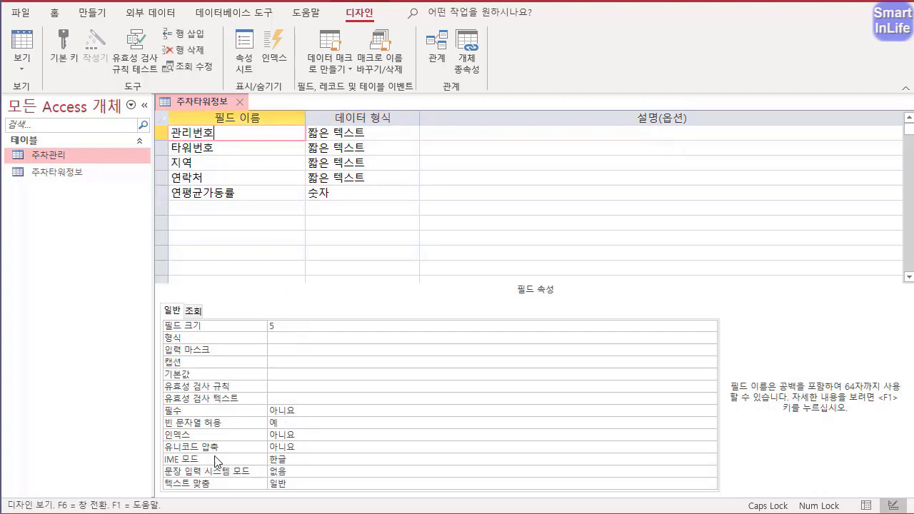
{"action": "left_click", "coordinate": [295, 459]}
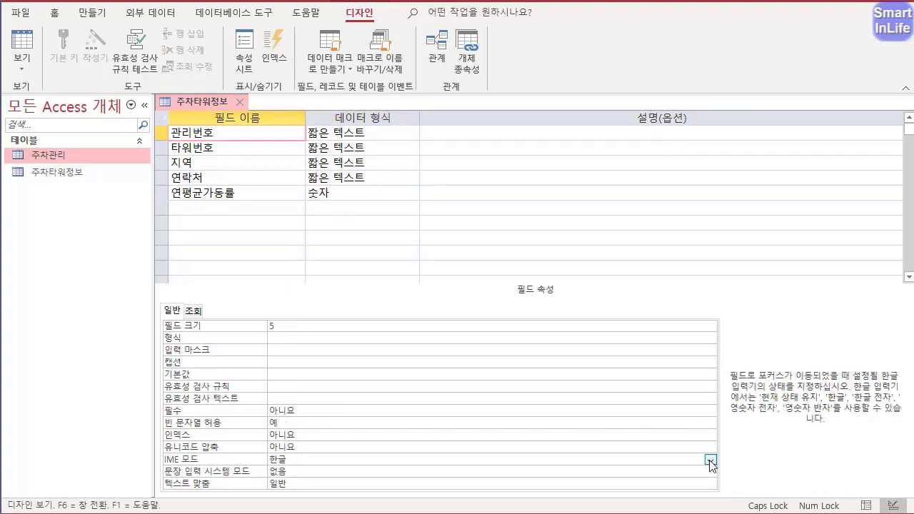
{"action": "left_click", "coordinate": [711, 461]}
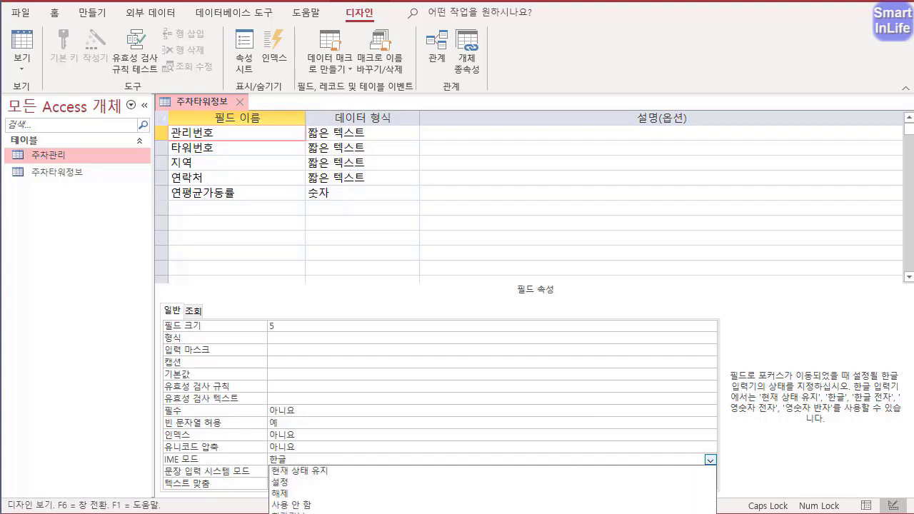
{"action": "left_click", "coordinate": [310, 513]}
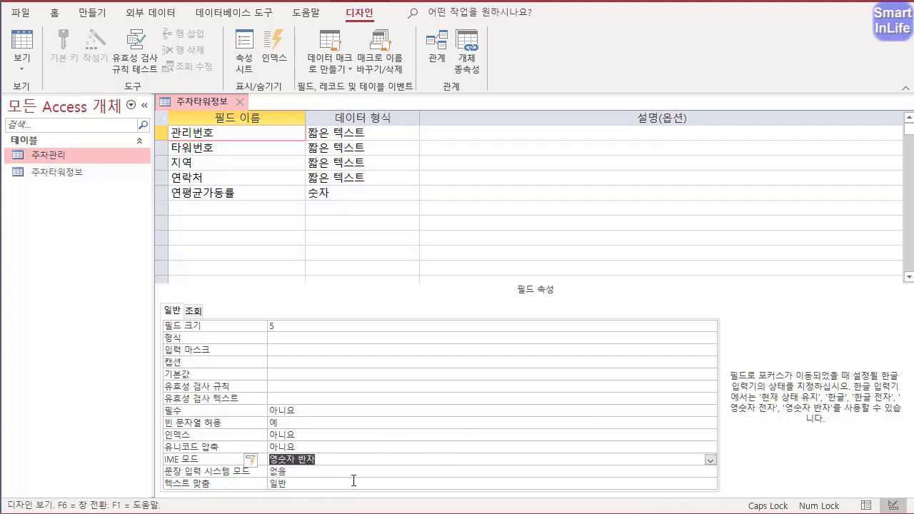
{"action": "left_click", "coordinate": [320, 458]}
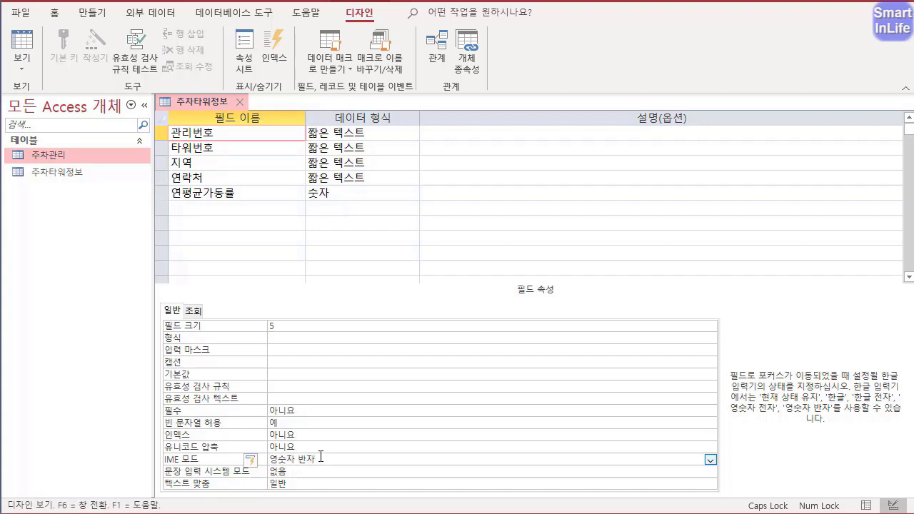
- Save the table and enter R0004 and G0003 as the first two 관리번호 values in Datasheet view
{"action": "right_click", "coordinate": [206, 100]}
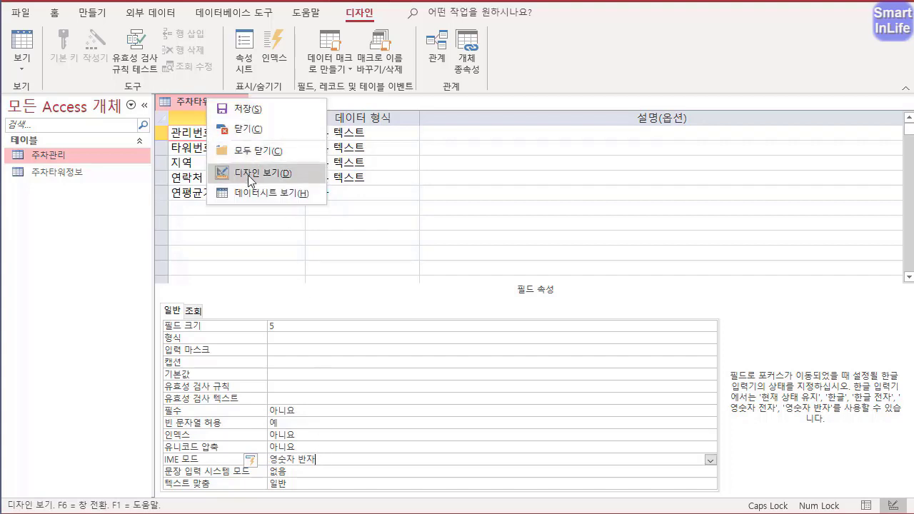
{"action": "left_click", "coordinate": [258, 193]}
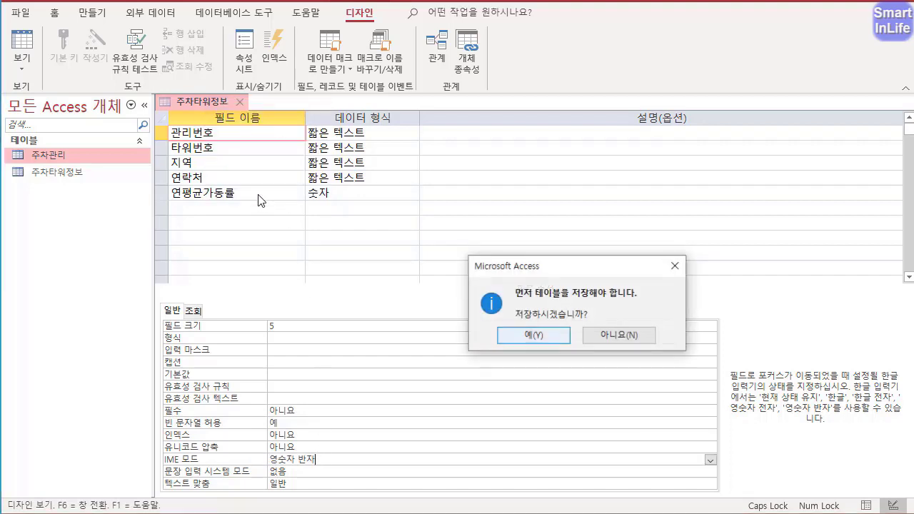
{"action": "left_click", "coordinate": [555, 336]}
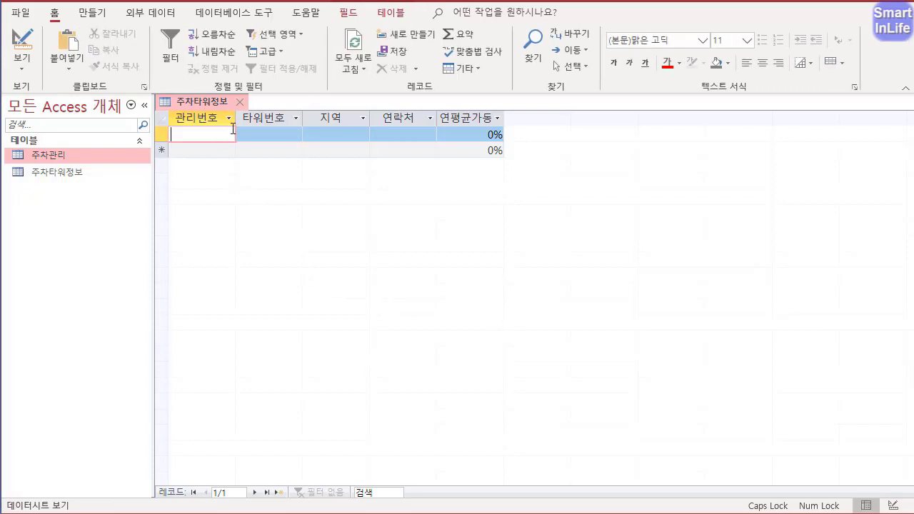
{"action": "type", "text": "R"}
{"action": "type", "text": "0004"}
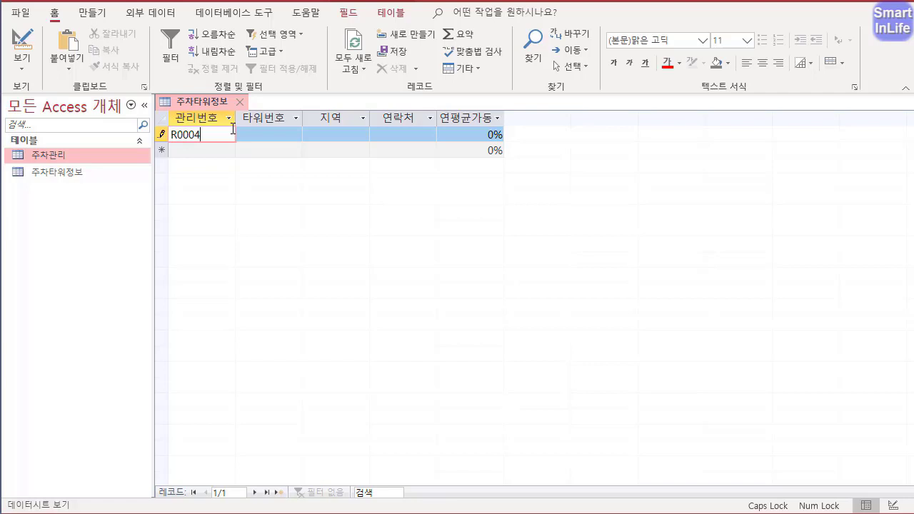
{"action": "key", "text": "Down"}
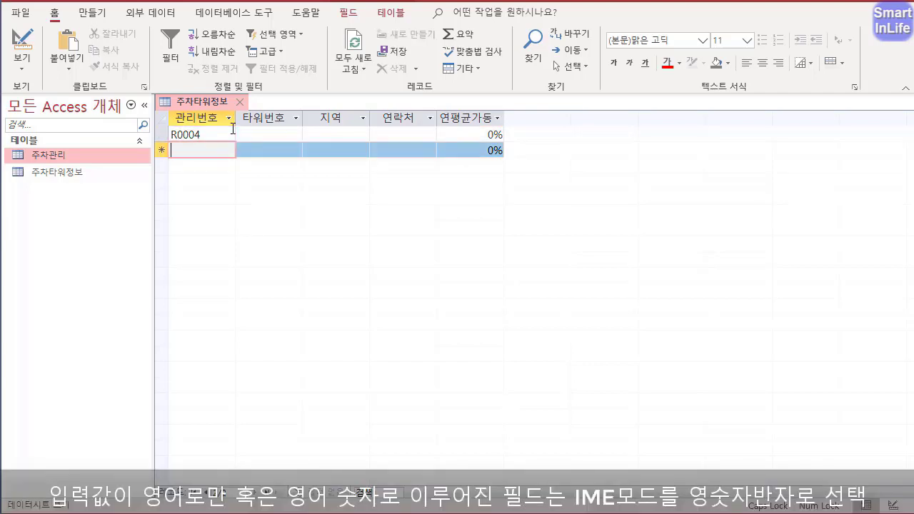
{"action": "type", "text": "G"}
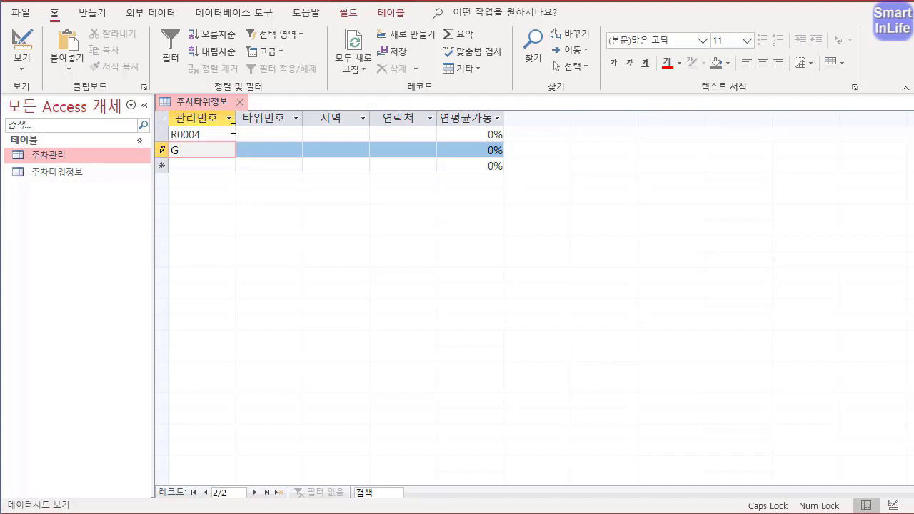
{"action": "type", "text": "0003"}
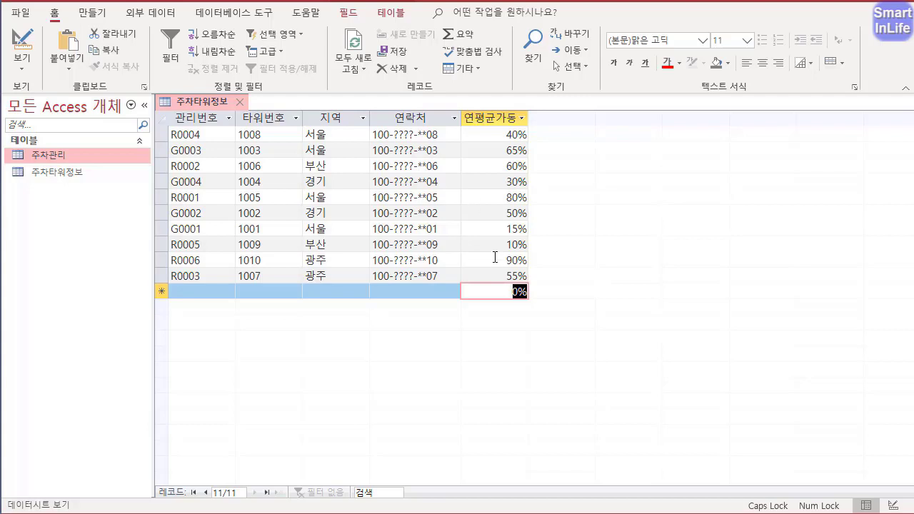
- Check the record count of the 주차타워정보 table with its last filled record selected
{"action": "mouse_move", "coordinate": [536, 310]}
{"action": "left_mouse_down"}
{"action": "mouse_move", "coordinate": [310, 313]}
{"action": "mouse_move", "coordinate": [157, 300]}
{"action": "mouse_move", "coordinate": [386, 305]}
{"action": "mouse_move", "coordinate": [539, 272]}
{"action": "mouse_move", "coordinate": [464, 304]}
{"action": "left_mouse_up"}
{"action": "key", "text": "Escape"}
{"action": "left_click", "coordinate": [498, 272]}
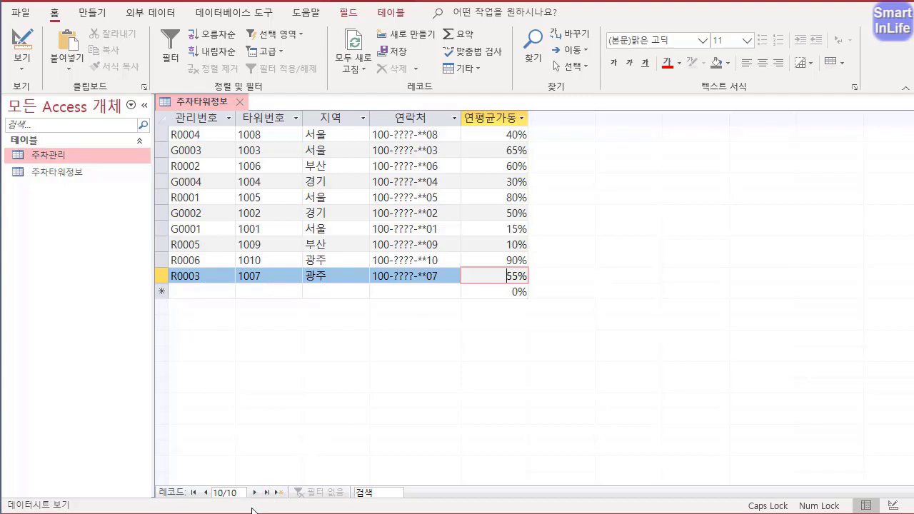
{"action": "left_click_drag", "start_coordinate": [214, 482], "coordinate": [259, 506]}
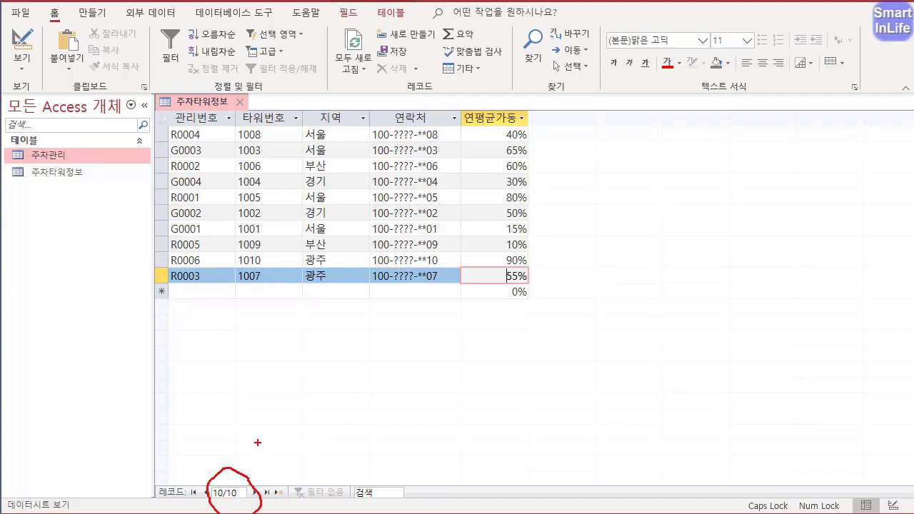
{"action": "left_click_drag", "start_coordinate": [277, 270], "coordinate": [286, 288]}
{"action": "key", "text": "Escape"}
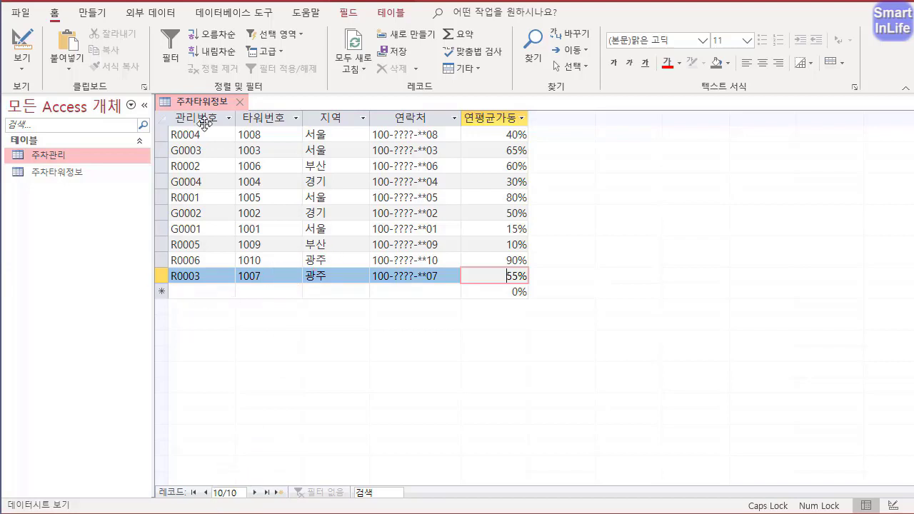
- Close the 주차타워정보 table and save its layout changes
{"action": "left_click", "coordinate": [240, 101]}
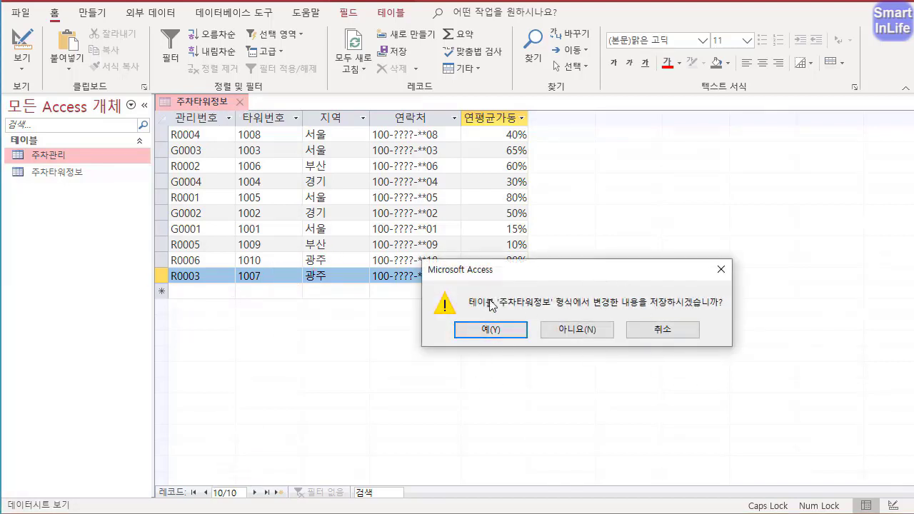
{"action": "left_click", "coordinate": [498, 328]}
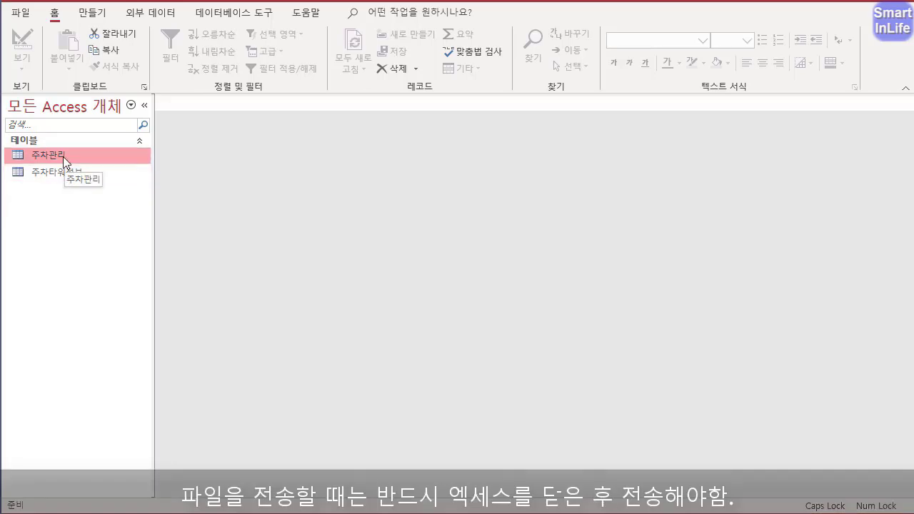
- Review the 주차관리 table's records, close it, and check the category and filter options for listing database objects
{"action": "double_click", "coordinate": [63, 157]}
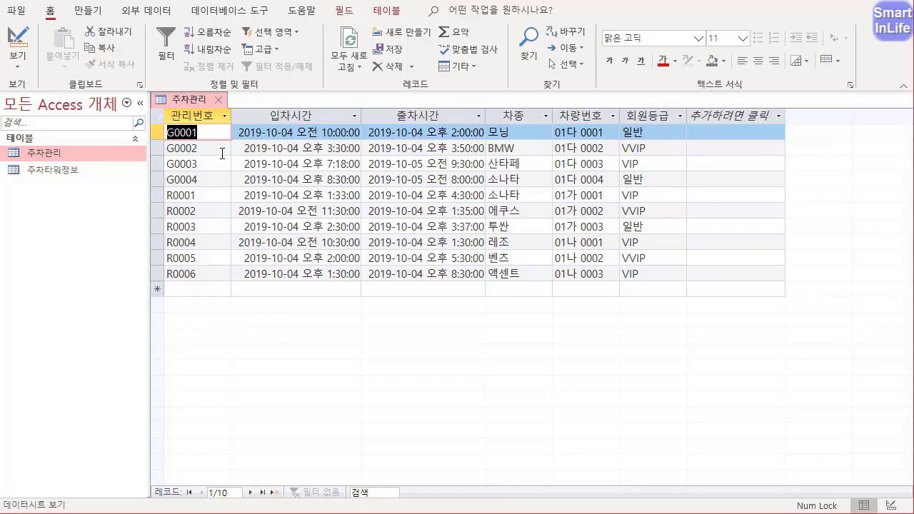
{"action": "left_click", "coordinate": [217, 101]}
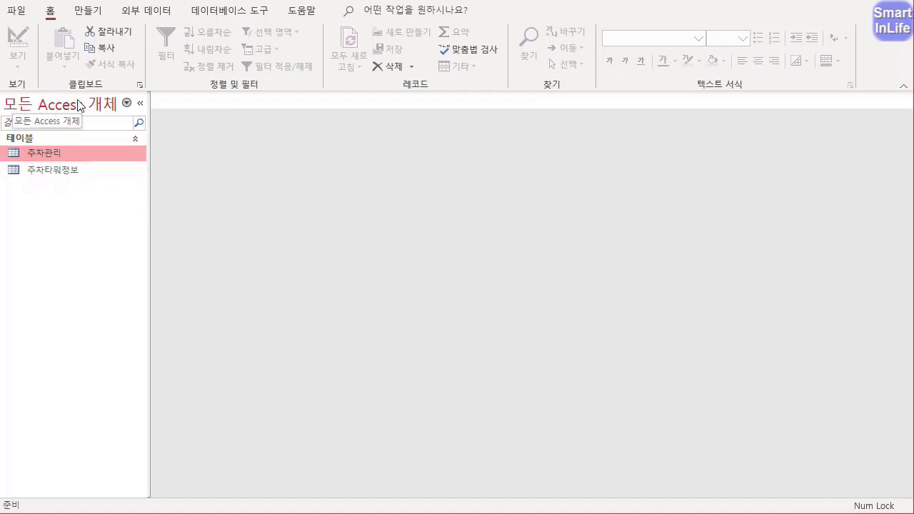
{"action": "left_click", "coordinate": [128, 104]}
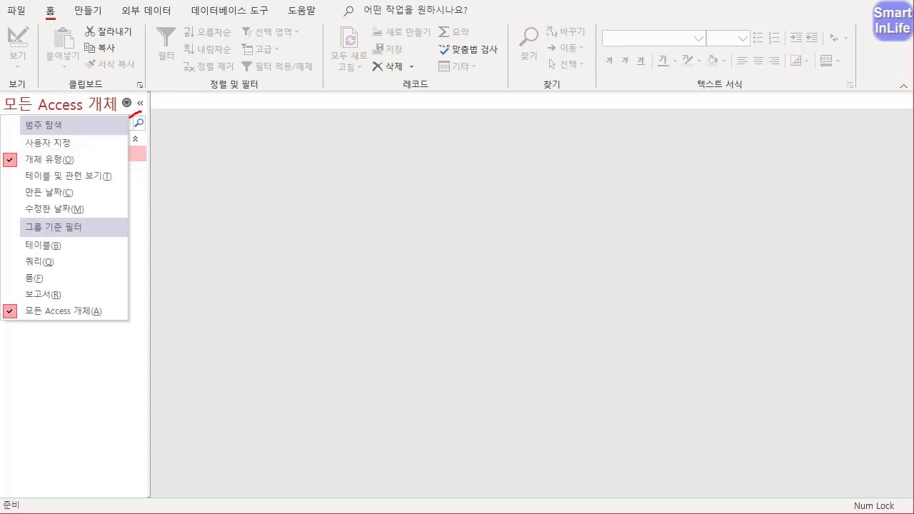
{"action": "mouse_move", "coordinate": [129, 116]}
{"action": "left_mouse_down"}
{"action": "mouse_move", "coordinate": [109, 85]}
{"action": "mouse_move", "coordinate": [146, 119]}
{"action": "left_mouse_up"}
{"action": "mouse_move", "coordinate": [70, 298]}
{"action": "left_mouse_down"}
{"action": "mouse_move", "coordinate": [16, 311]}
{"action": "mouse_move", "coordinate": [97, 325]}
{"action": "mouse_move", "coordinate": [71, 284]}
{"action": "mouse_move", "coordinate": [59, 284]}
{"action": "left_mouse_up"}
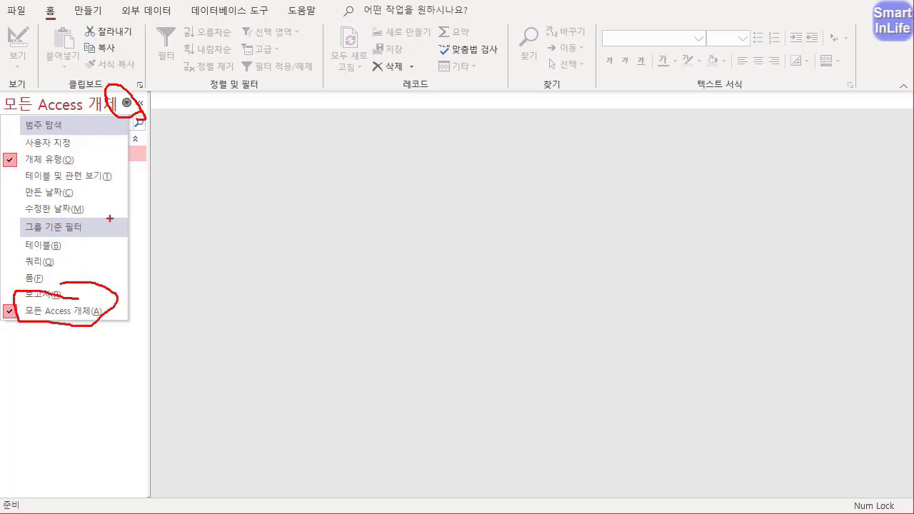
{"action": "key", "text": "Escape"}
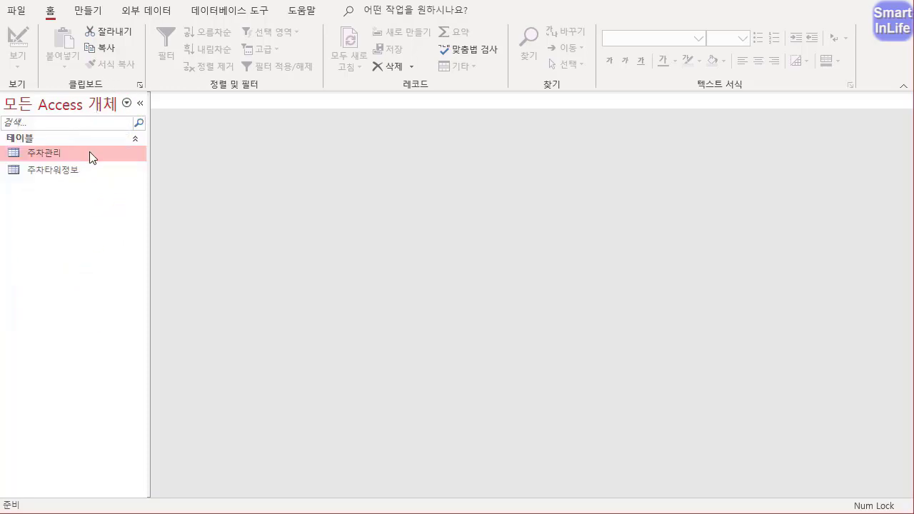
{"action": "key", "text": "ctrl+2"}
{"action": "left_click_drag", "start_coordinate": [101, 135], "coordinate": [91, 351]}
{"action": "key", "text": "Escape"}
- Create a new query in Design view and add the 주차관리 and 주차타워정보 tables to it
{"action": "left_click", "coordinate": [90, 11]}
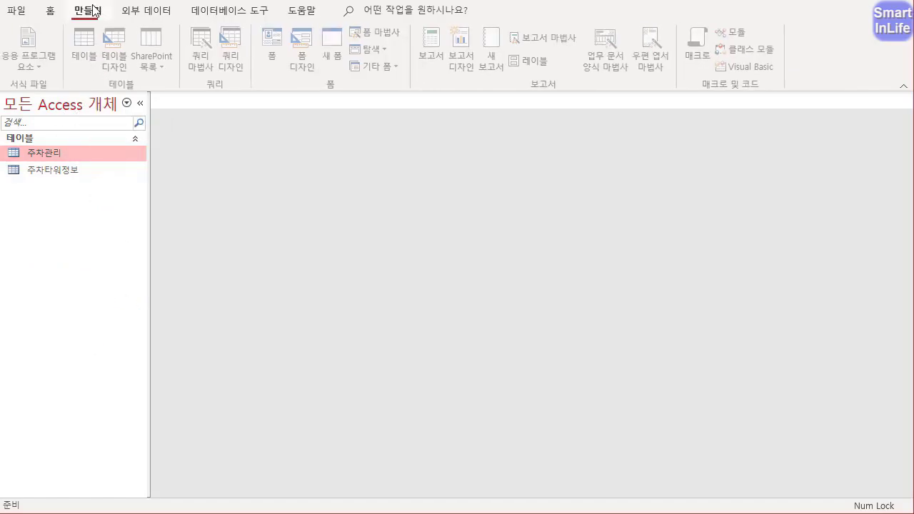
{"action": "left_click", "coordinate": [235, 63]}
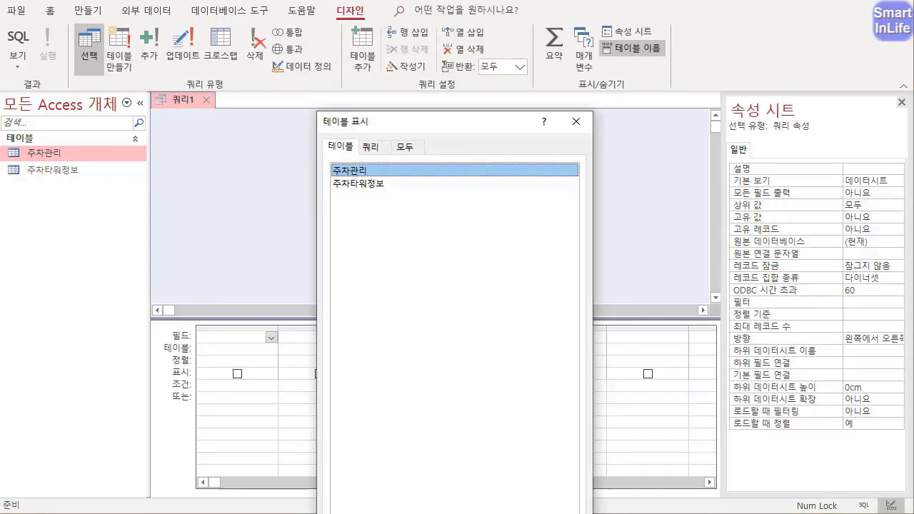
{"action": "left_click_drag", "start_coordinate": [455, 121], "coordinate": [374, 29]}
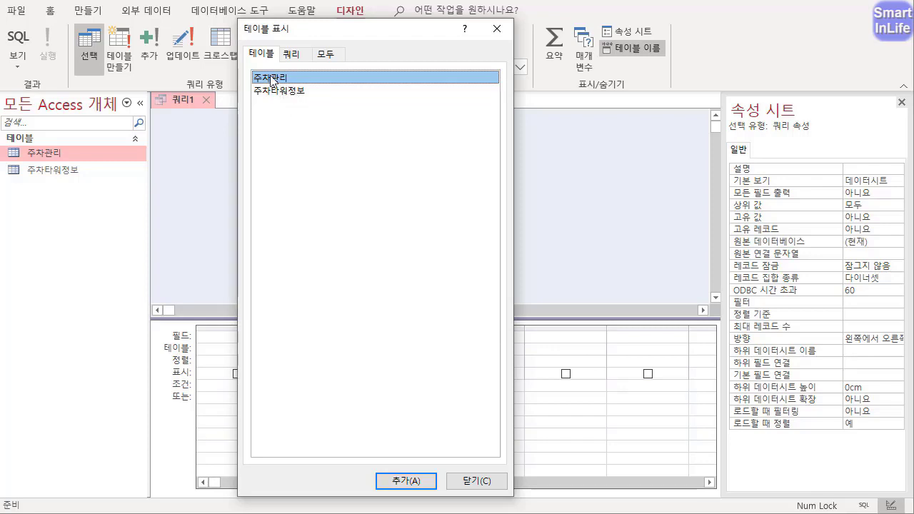
{"action": "left_click", "coordinate": [284, 91], "text": "shift"}
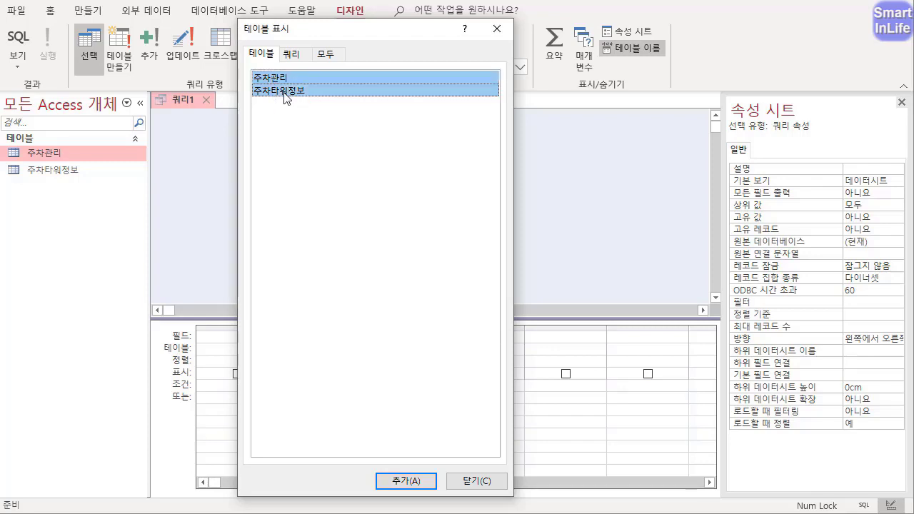
{"action": "left_click", "coordinate": [407, 481]}
- Check the available queries and the combined list of tables and queries, then close the Show Table dialog
{"action": "mouse_move", "coordinate": [337, 31]}
{"action": "left_mouse_down"}
{"action": "mouse_move", "coordinate": [551, 2]}
{"action": "mouse_move", "coordinate": [332, 33]}
{"action": "mouse_move", "coordinate": [326, 23]}
{"action": "left_mouse_up"}
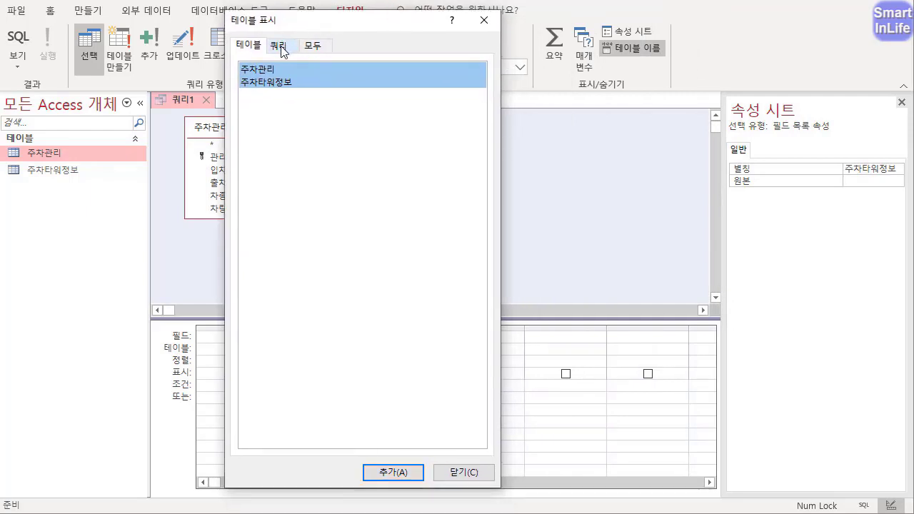
{"action": "left_click", "coordinate": [281, 49]}
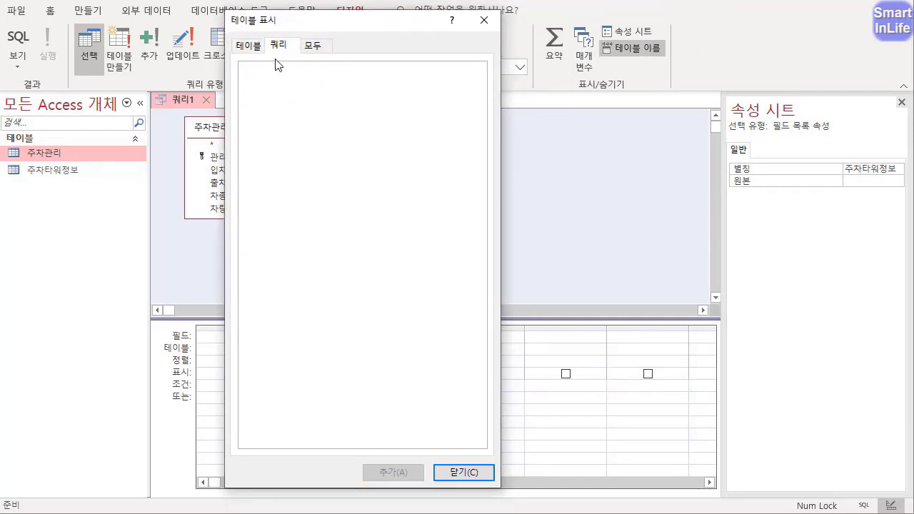
{"action": "left_click", "coordinate": [316, 49]}
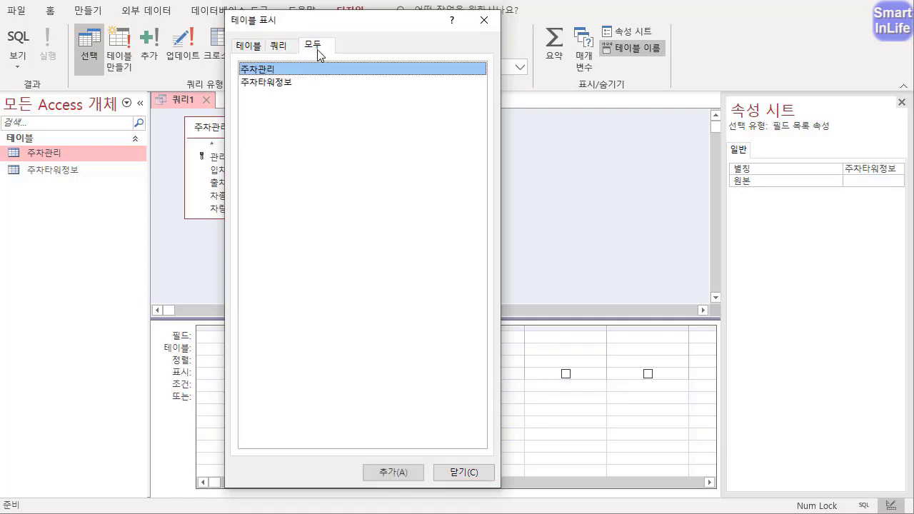
{"action": "left_click", "coordinate": [257, 46]}
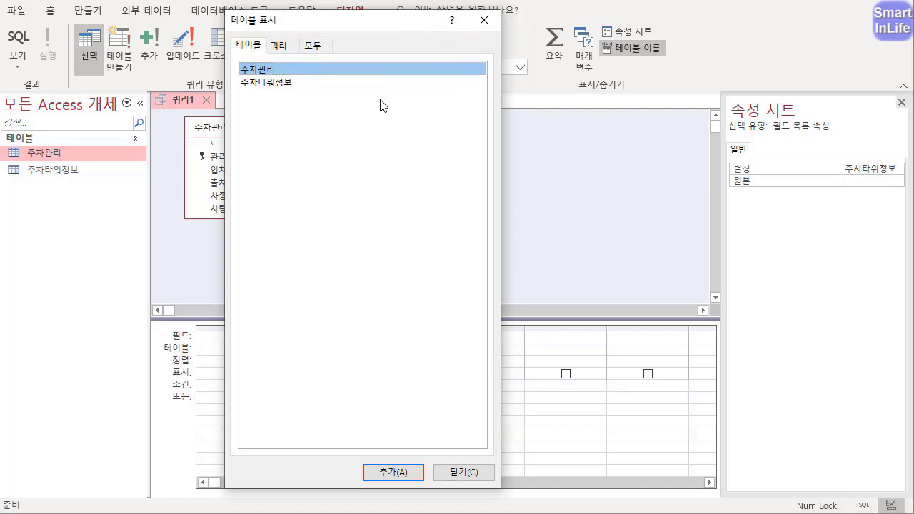
{"action": "left_click", "coordinate": [442, 473]}
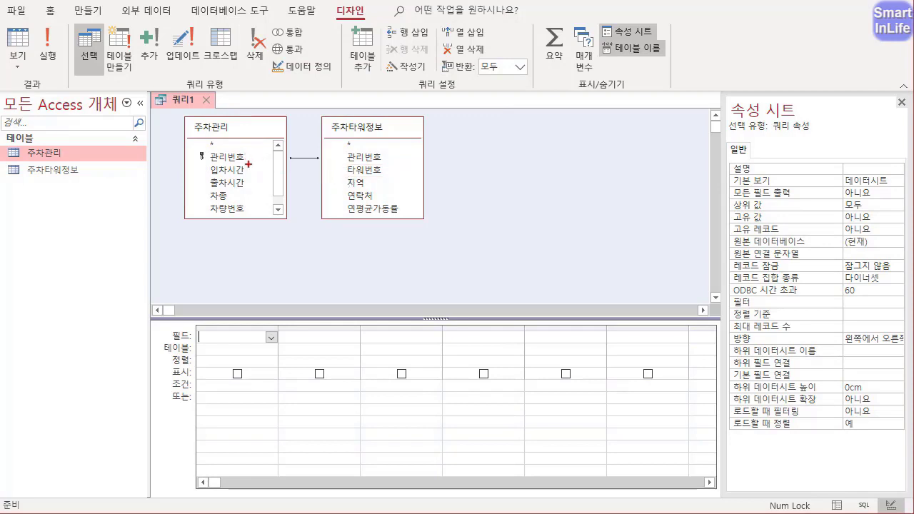
{"action": "mouse_move", "coordinate": [249, 165]}
{"action": "left_mouse_down"}
{"action": "mouse_move", "coordinate": [201, 164]}
{"action": "mouse_move", "coordinate": [187, 142]}
{"action": "mouse_move", "coordinate": [250, 158]}
{"action": "mouse_move", "coordinate": [255, 175]}
{"action": "left_mouse_up"}
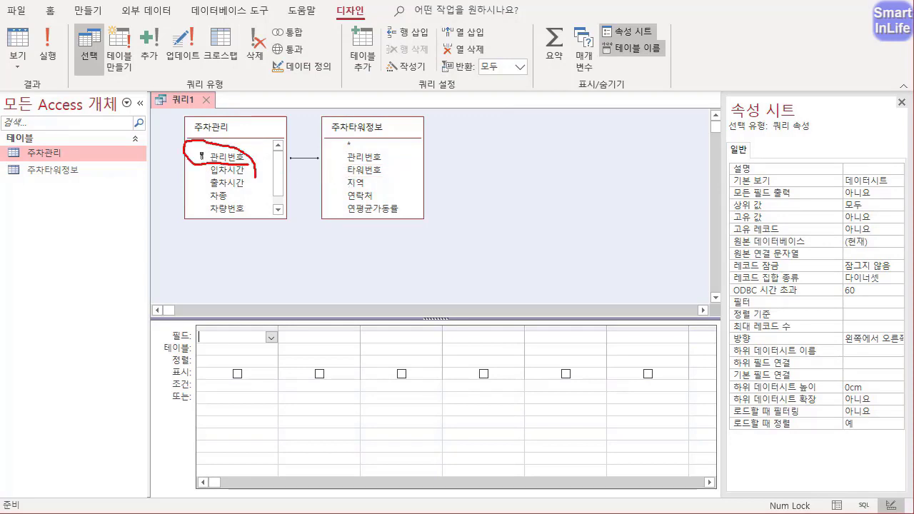
{"action": "mouse_move", "coordinate": [379, 139]}
{"action": "left_mouse_down"}
{"action": "mouse_move", "coordinate": [323, 137]}
{"action": "mouse_move", "coordinate": [415, 130]}
{"action": "mouse_move", "coordinate": [364, 135]}
{"action": "mouse_move", "coordinate": [352, 165]}
{"action": "mouse_move", "coordinate": [325, 165]}
{"action": "mouse_move", "coordinate": [286, 140]}
{"action": "mouse_move", "coordinate": [311, 184]}
{"action": "left_mouse_up"}
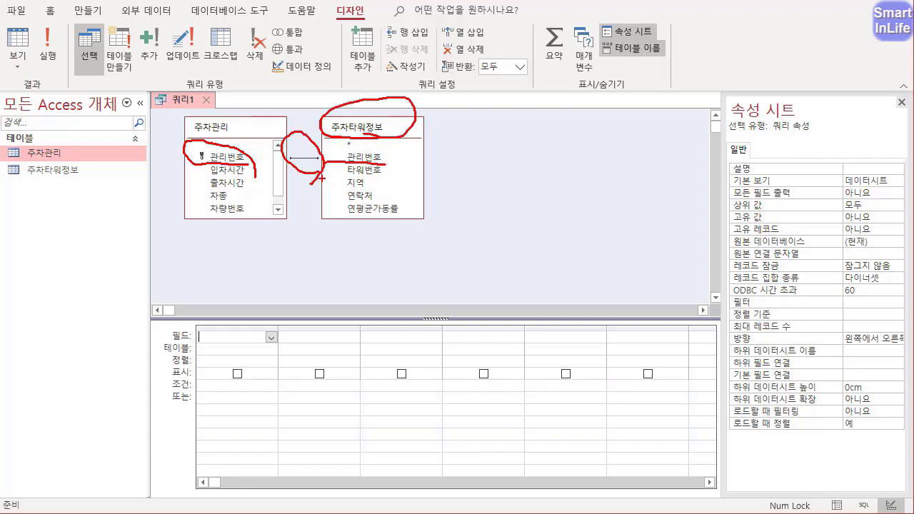
{"action": "key", "text": "Escape"}
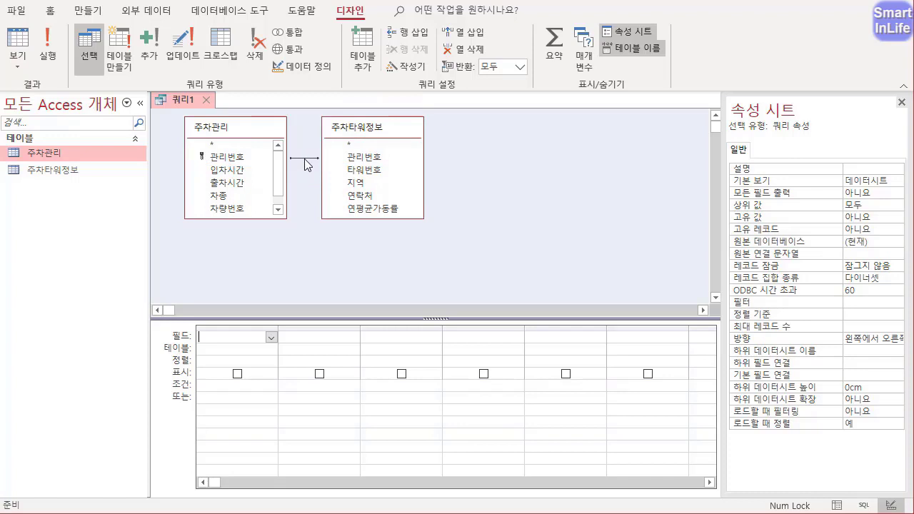
- Open the join properties between the two tables' 관리번호 fields and move the dialog clear of the field lists
{"action": "double_click", "coordinate": [305, 159]}
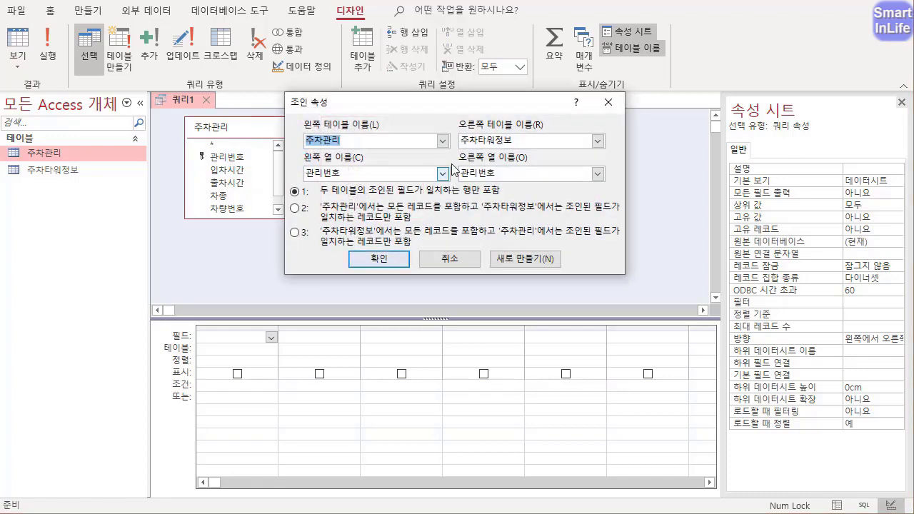
{"action": "left_click_drag", "start_coordinate": [422, 106], "coordinate": [511, 76]}
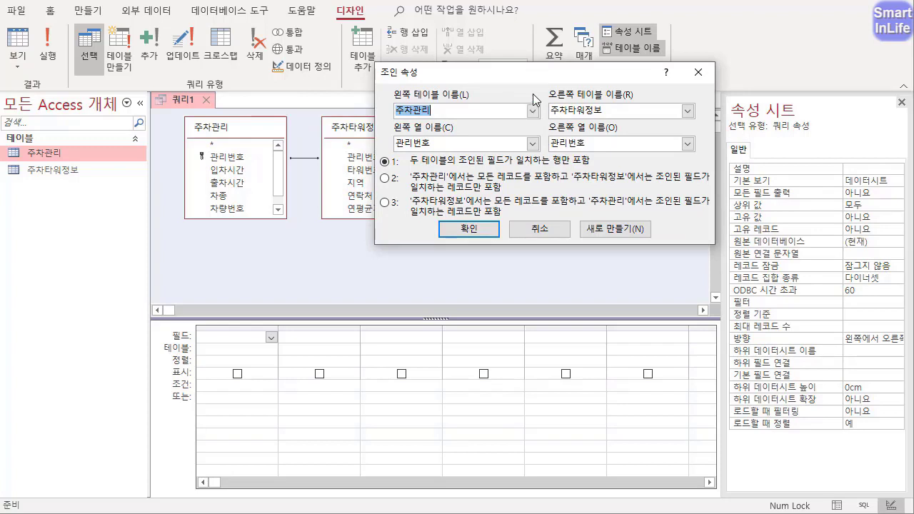
{"action": "left_click_drag", "start_coordinate": [480, 72], "coordinate": [440, 80]}
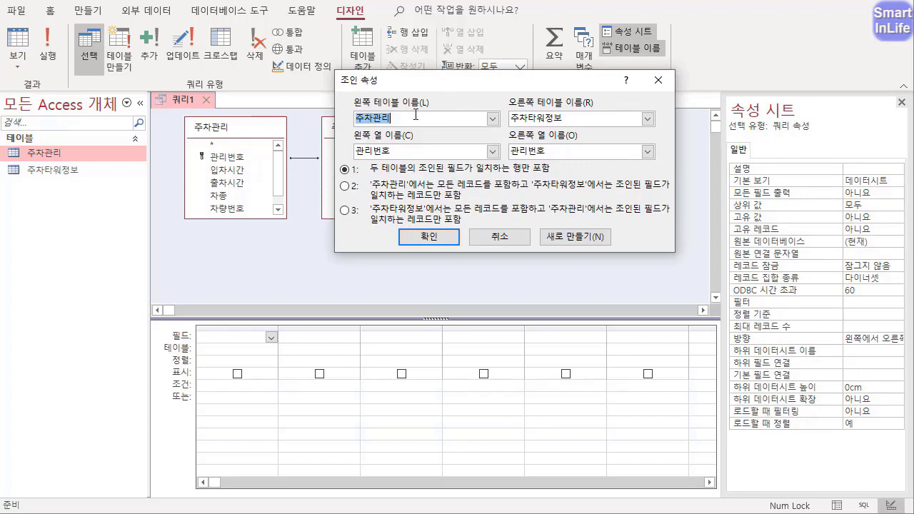
{"action": "left_click_drag", "start_coordinate": [468, 80], "coordinate": [442, 237]}
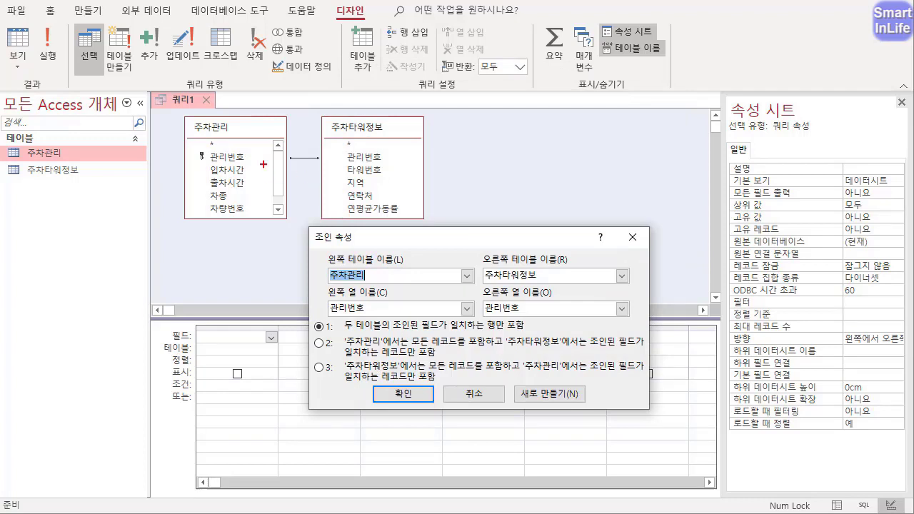
{"action": "left_click_drag", "start_coordinate": [178, 147], "coordinate": [244, 165]}
{"action": "left_click_drag", "start_coordinate": [384, 134], "coordinate": [366, 158]}
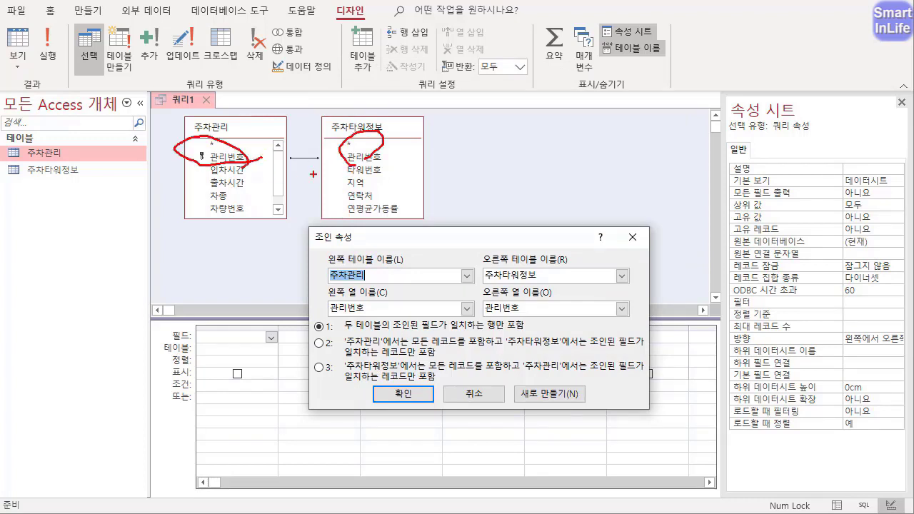
{"action": "mouse_move", "coordinate": [312, 172]}
{"action": "left_mouse_down"}
{"action": "mouse_move", "coordinate": [317, 143]}
{"action": "mouse_move", "coordinate": [333, 244]}
{"action": "left_mouse_up"}
{"action": "left_click_drag", "start_coordinate": [350, 208], "coordinate": [341, 239]}
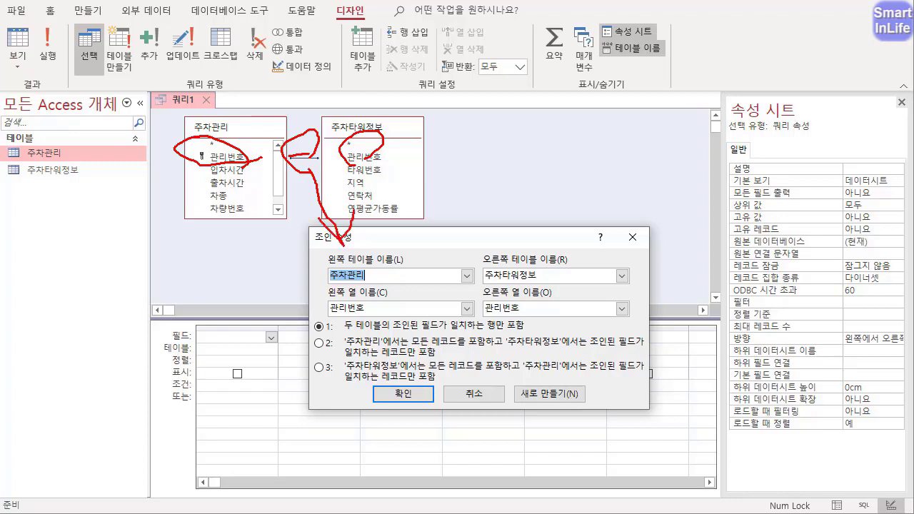
{"action": "left_click_drag", "start_coordinate": [330, 292], "coordinate": [361, 320]}
{"action": "left_click_drag", "start_coordinate": [477, 300], "coordinate": [503, 326]}
{"action": "left_click_drag", "start_coordinate": [503, 281], "coordinate": [508, 320]}
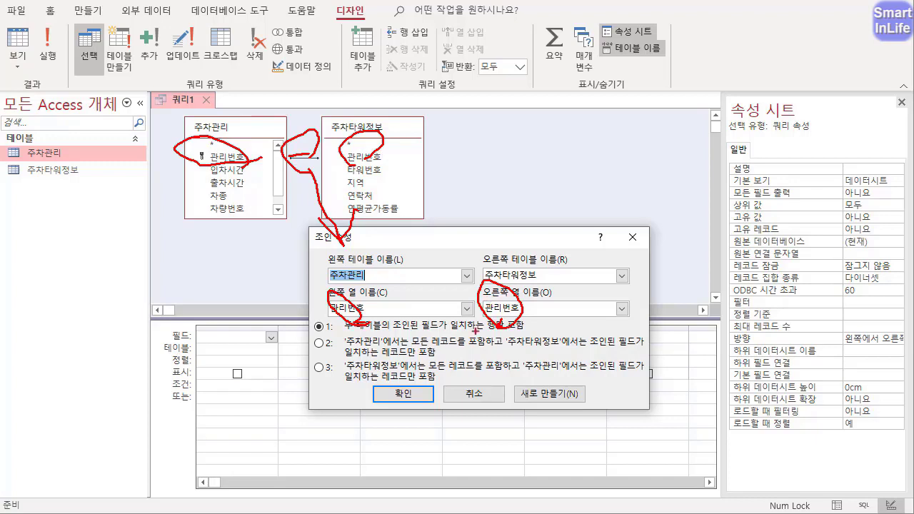
{"action": "left_click_drag", "start_coordinate": [323, 335], "coordinate": [562, 345]}
{"action": "key", "text": "Escape"}
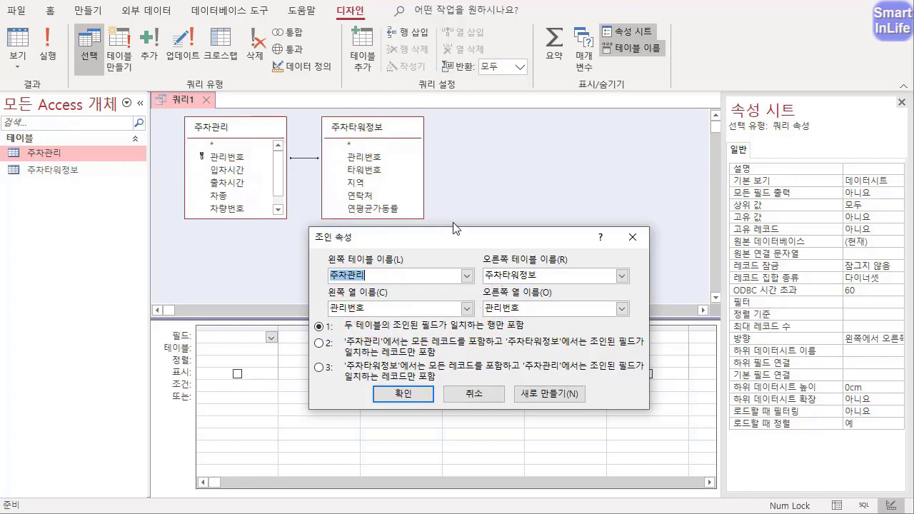
- Set the 관리번호 join to include only rows whose joined fields match in both tables, and recheck its properties
{"action": "left_click", "coordinate": [324, 327]}
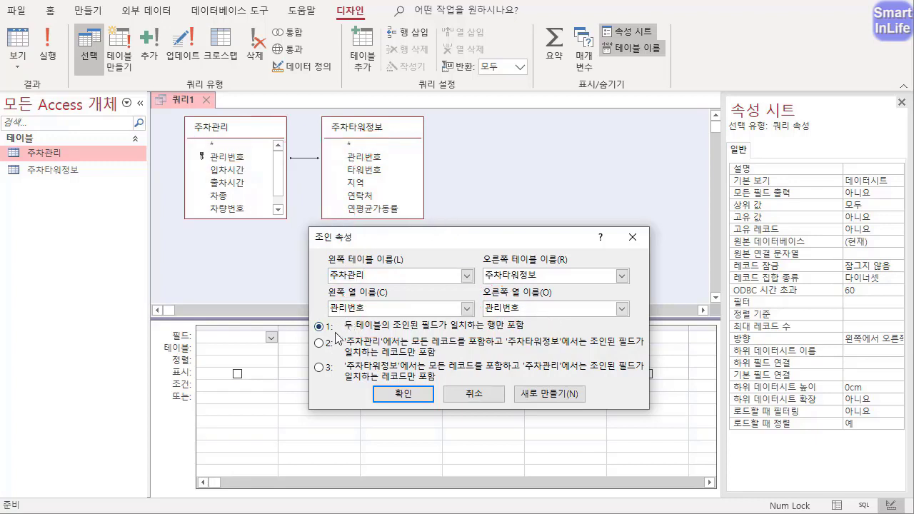
{"action": "left_click", "coordinate": [404, 394]}
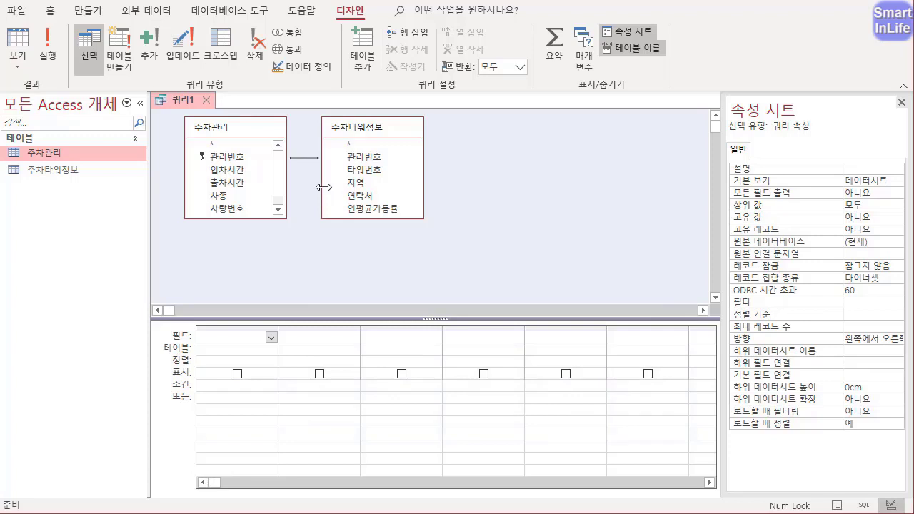
{"action": "double_click", "coordinate": [305, 157]}
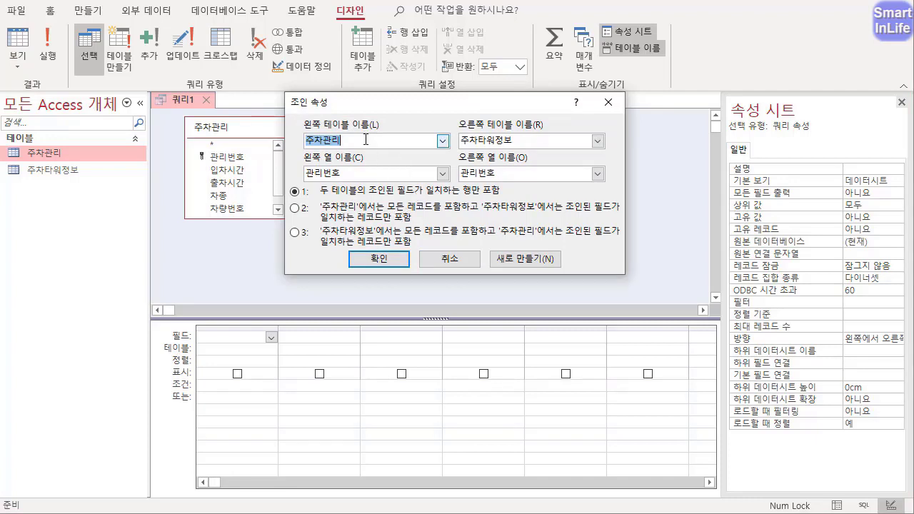
{"action": "left_click_drag", "start_coordinate": [405, 107], "coordinate": [397, 132]}
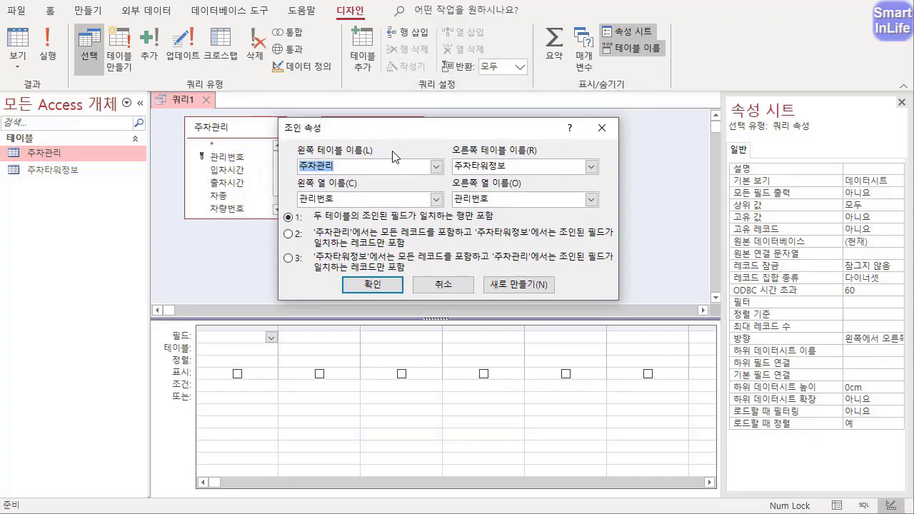
{"action": "left_click_drag", "start_coordinate": [428, 124], "coordinate": [450, 73]}
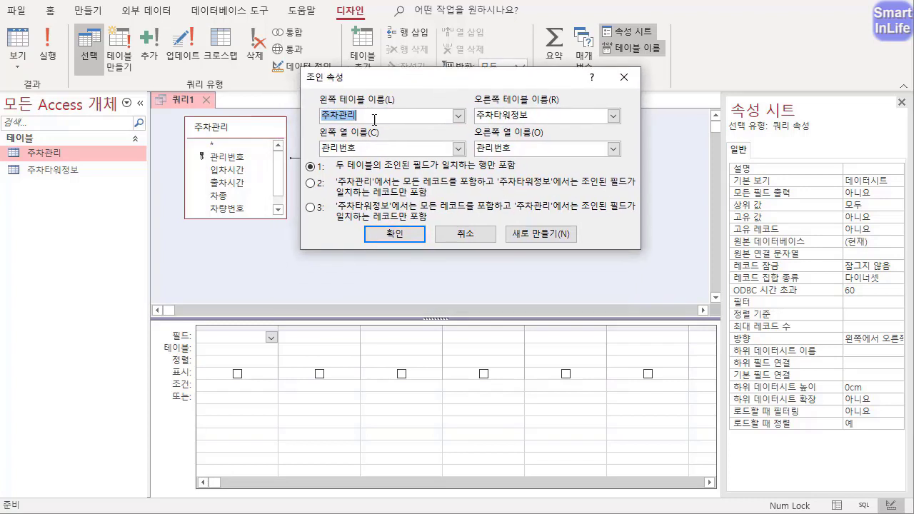
{"action": "left_click", "coordinate": [408, 230]}
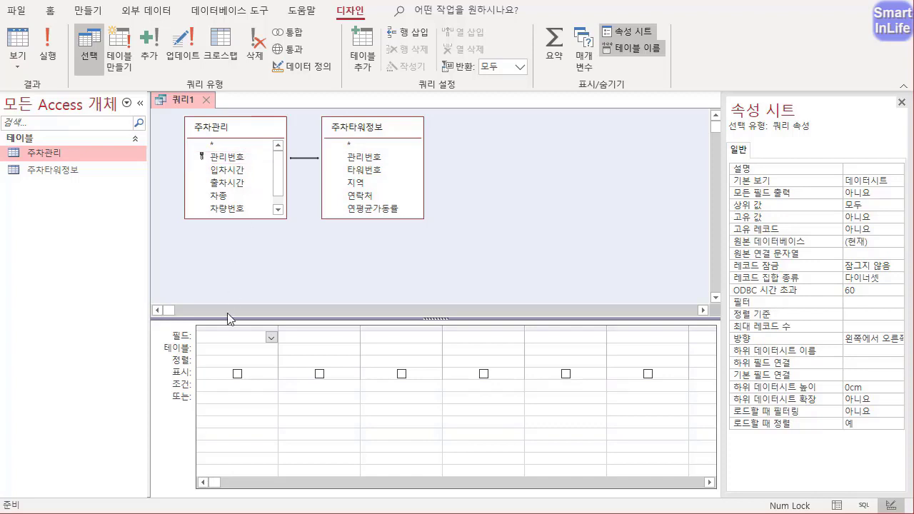
- Add the 관리번호 and 차종 fields of the 주차관리 table as the query's first two columns
{"action": "left_click_drag", "start_coordinate": [227, 157], "coordinate": [236, 336]}
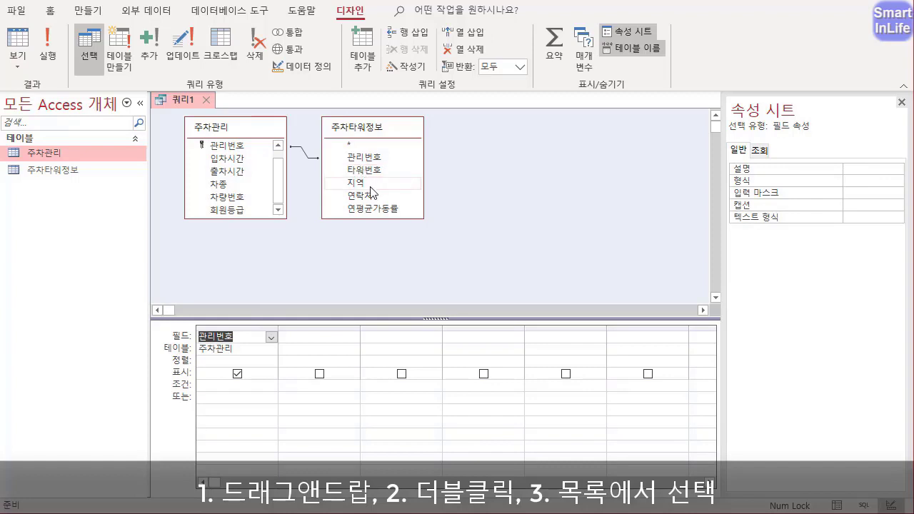
{"action": "double_click", "coordinate": [227, 187]}
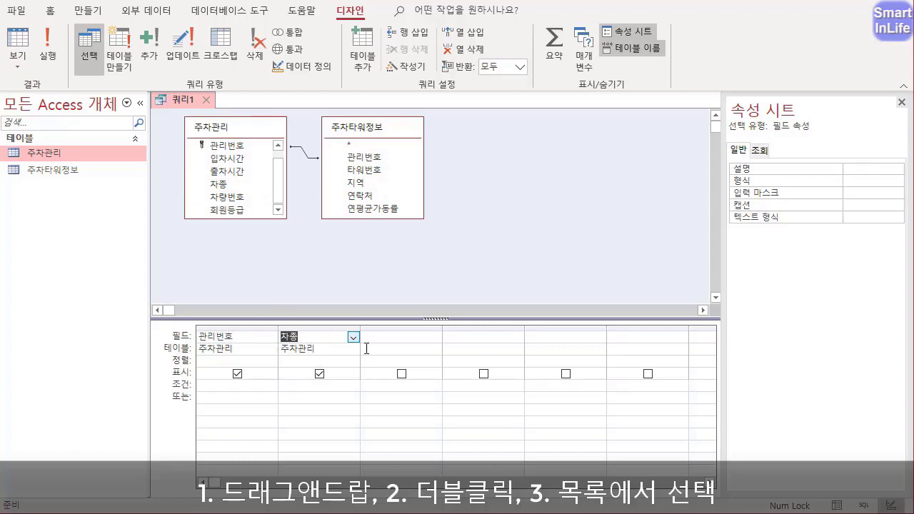
{"action": "left_click", "coordinate": [395, 339]}
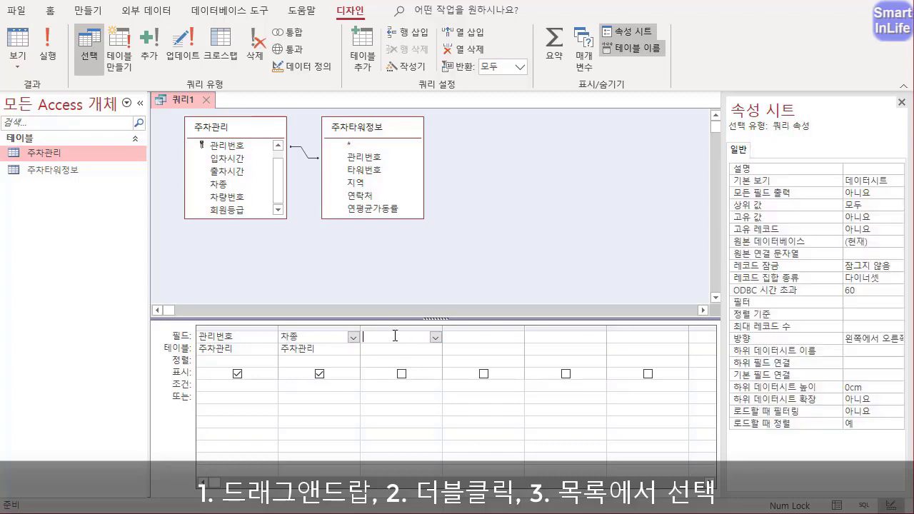
{"action": "left_click", "coordinate": [435, 338]}
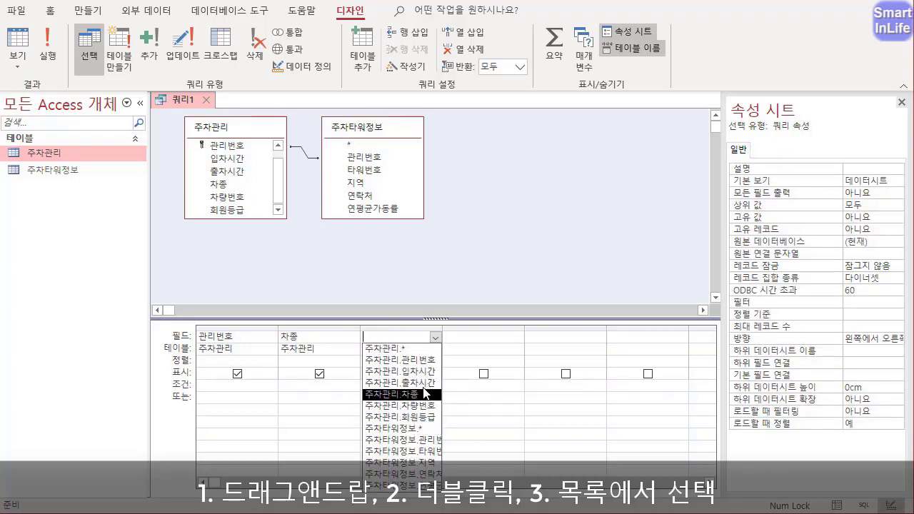
{"action": "left_click", "coordinate": [414, 298]}
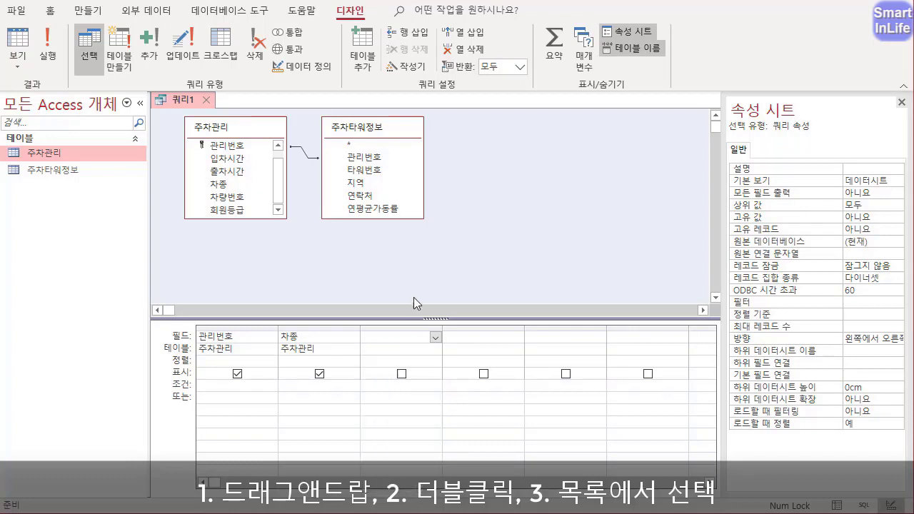
- Add the 타워번호, 지역 and 연평균가동률 fields of the 주차타워정보 table to the query's next columns
{"action": "left_click", "coordinate": [365, 172]}
{"action": "double_click", "coordinate": [364, 171]}
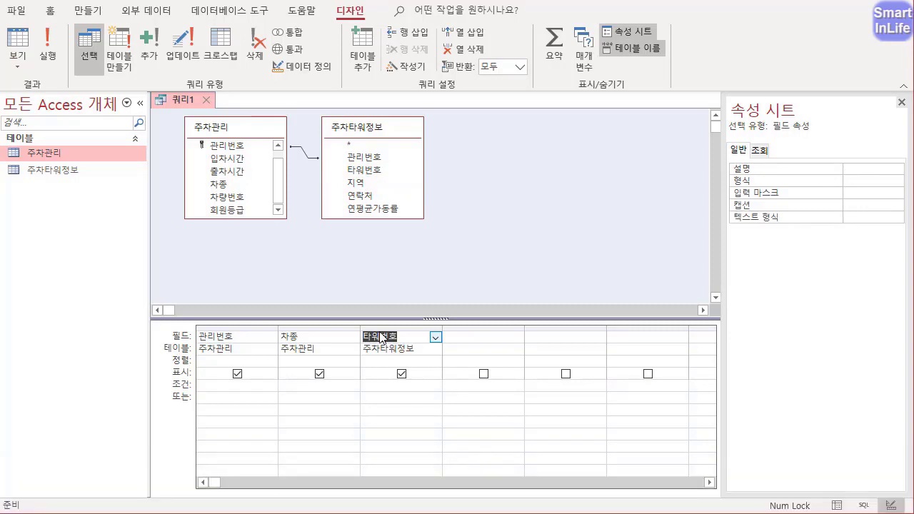
{"action": "double_click", "coordinate": [366, 185]}
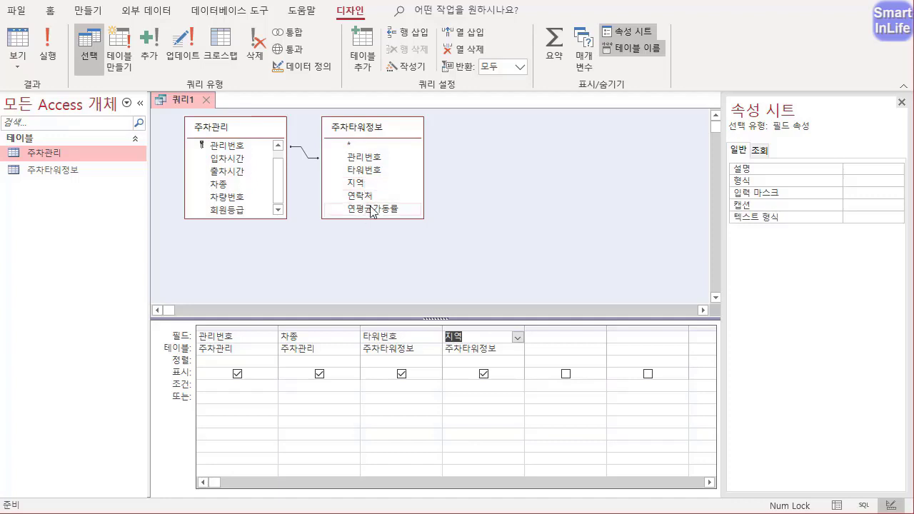
{"action": "left_click", "coordinate": [371, 209]}
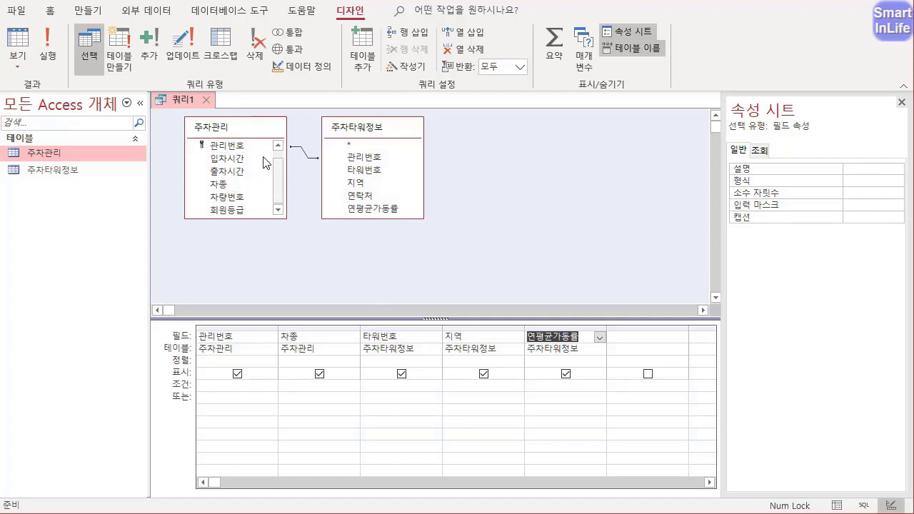
- Display the query's results in Datasheet view
{"action": "right_click", "coordinate": [183, 98]}
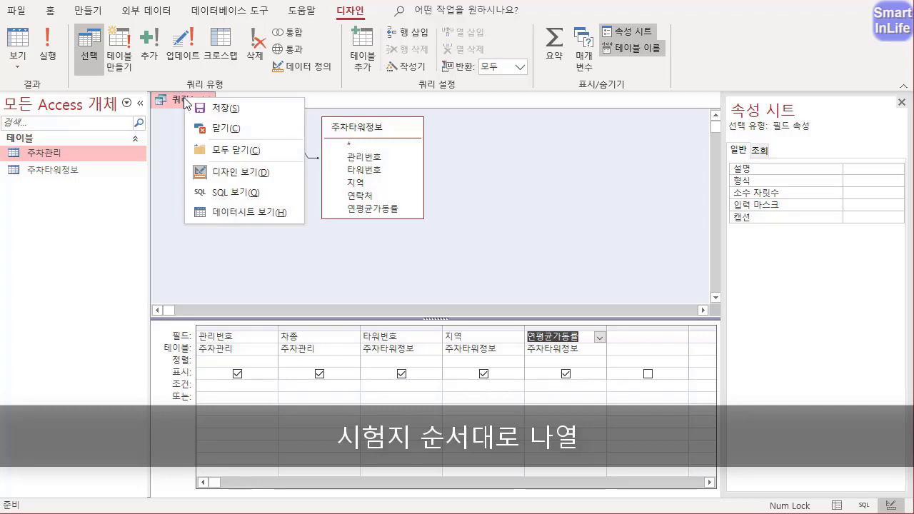
{"action": "left_click", "coordinate": [223, 216]}
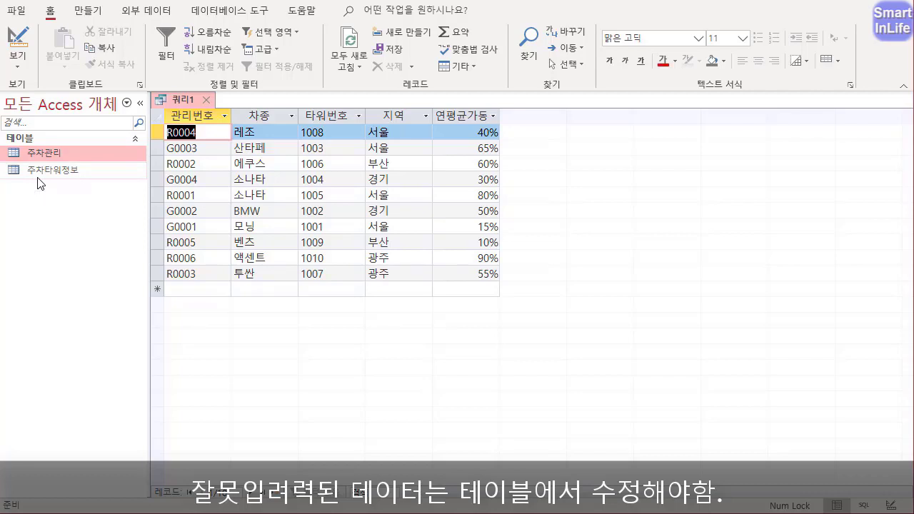
{"action": "key", "text": "ctrl+2"}
{"action": "mouse_move", "coordinate": [62, 197]}
{"action": "left_mouse_down"}
{"action": "mouse_move", "coordinate": [33, 138]}
{"action": "mouse_move", "coordinate": [51, 195]}
{"action": "left_mouse_up"}
{"action": "mouse_move", "coordinate": [175, 117]}
{"action": "left_mouse_down"}
{"action": "mouse_move", "coordinate": [140, 200]}
{"action": "mouse_move", "coordinate": [157, 289]}
{"action": "mouse_move", "coordinate": [223, 274]}
{"action": "left_mouse_up"}
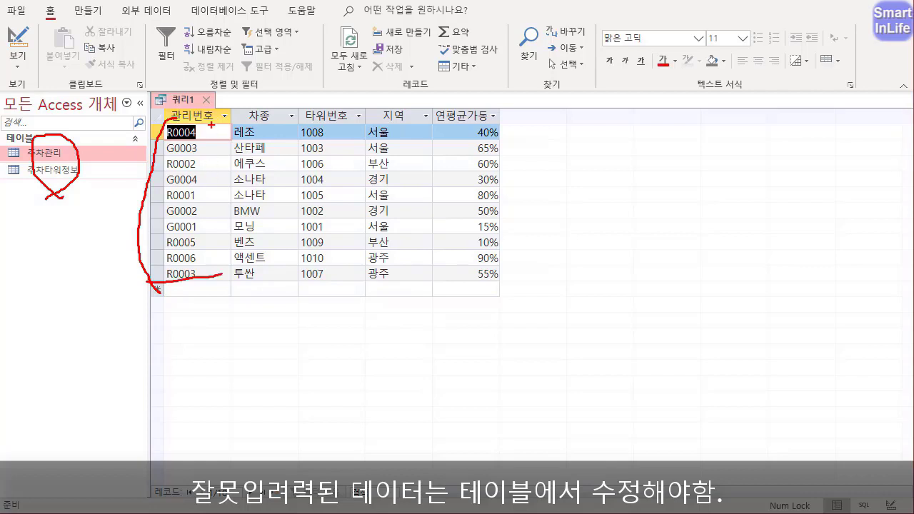
{"action": "mouse_move", "coordinate": [209, 128]}
{"action": "left_mouse_down"}
{"action": "mouse_move", "coordinate": [235, 190]}
{"action": "mouse_move", "coordinate": [223, 273]}
{"action": "left_mouse_up"}
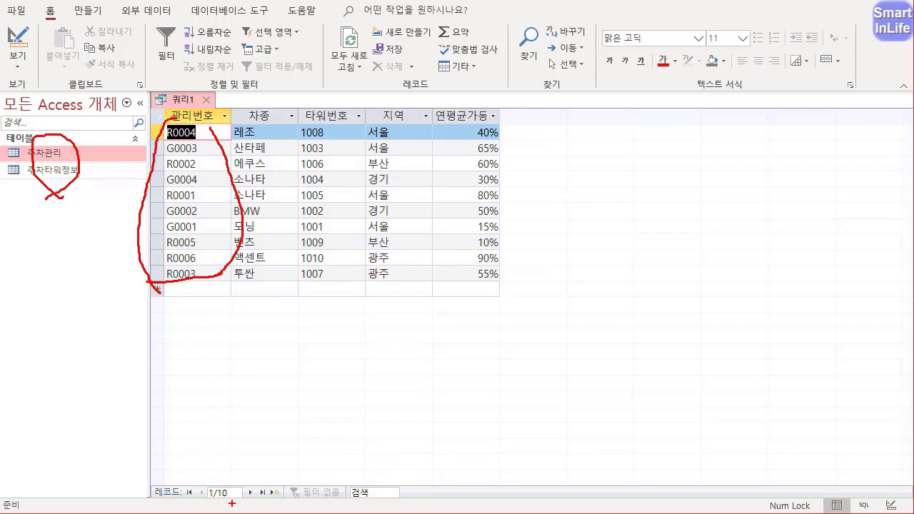
{"action": "mouse_move", "coordinate": [233, 504]}
{"action": "left_mouse_down"}
{"action": "mouse_move", "coordinate": [220, 470]}
{"action": "mouse_move", "coordinate": [226, 498]}
{"action": "left_mouse_up"}
{"action": "key", "text": "Escape"}
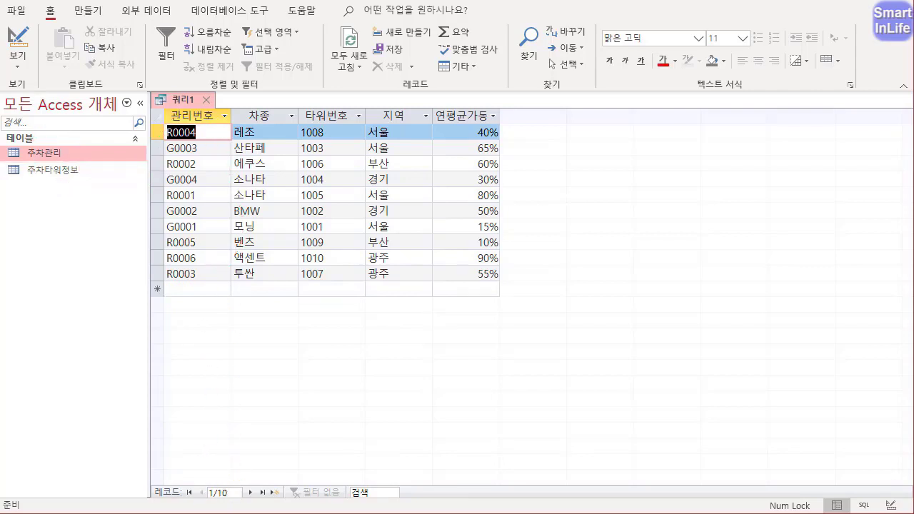
- Return the query to Design view, close the property sheet and add the 주차관리 table's 회원등급 field as the sixth column
{"action": "right_click", "coordinate": [187, 104]}
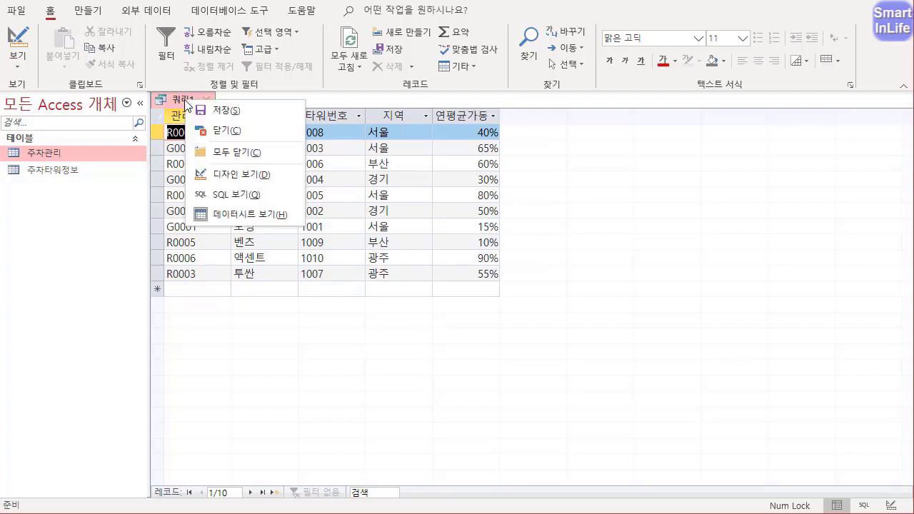
{"action": "left_click", "coordinate": [218, 176]}
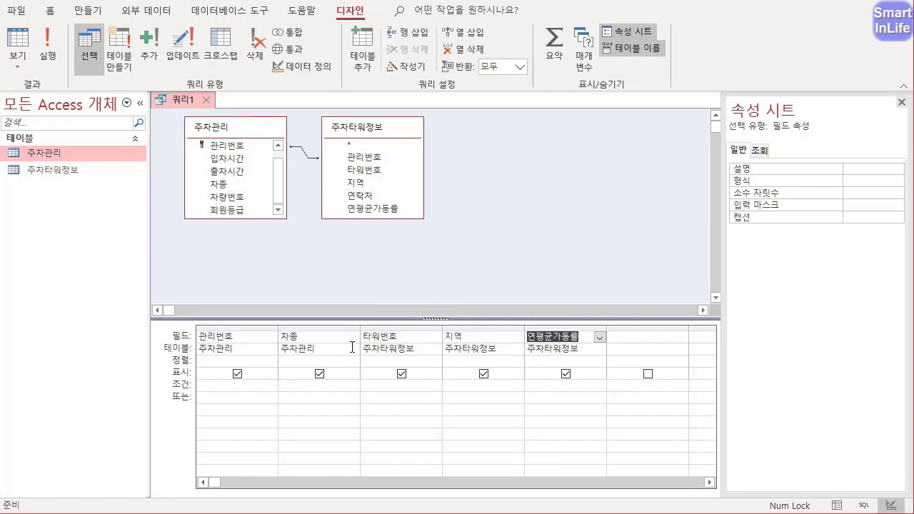
{"action": "left_click", "coordinate": [902, 102]}
{"action": "left_click", "coordinate": [655, 336]}
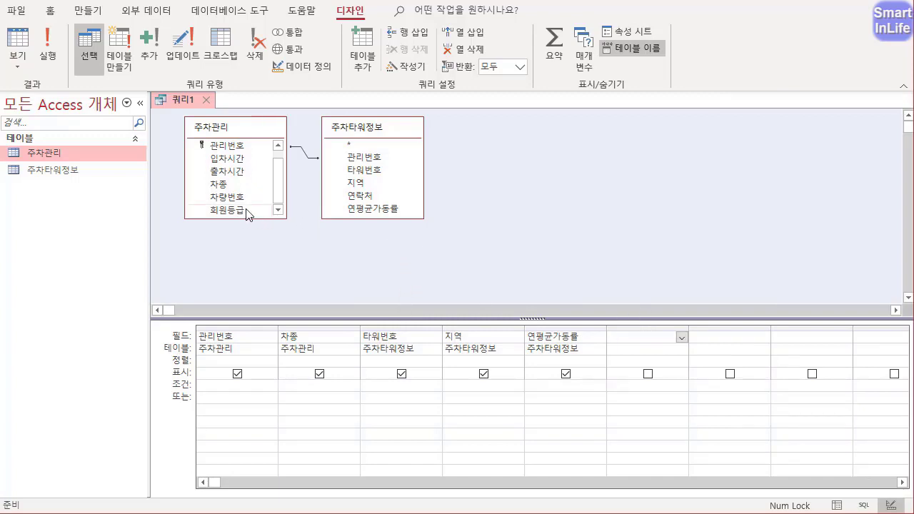
{"action": "left_click_drag", "start_coordinate": [250, 210], "coordinate": [632, 347]}
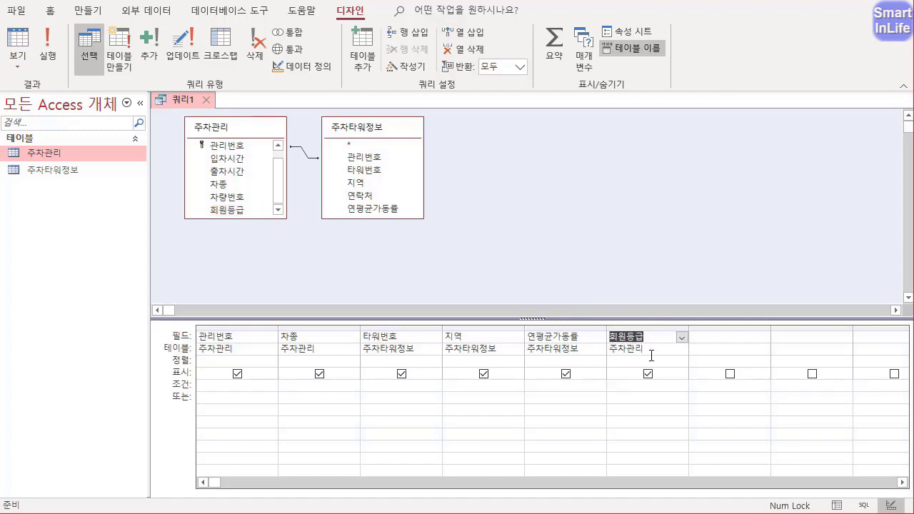
- Set the criterion of the query's 회원등급 field to "VIP"
{"action": "left_click", "coordinate": [620, 385]}
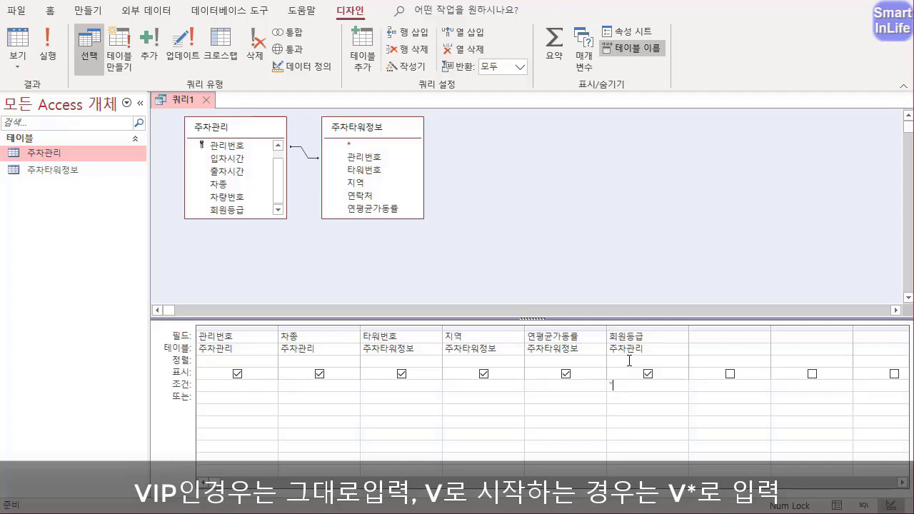
{"action": "type", "text": "\"VIP\""}
{"action": "key", "text": "Tab"}
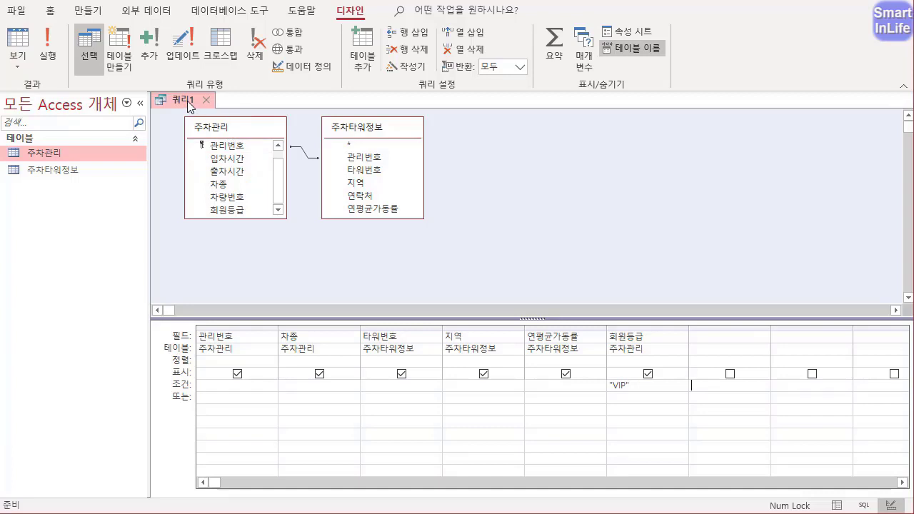
- Display the query in Datasheet view and check the values in the 회원등급 column
{"action": "right_click", "coordinate": [188, 102]}
{"action": "left_click", "coordinate": [234, 218]}
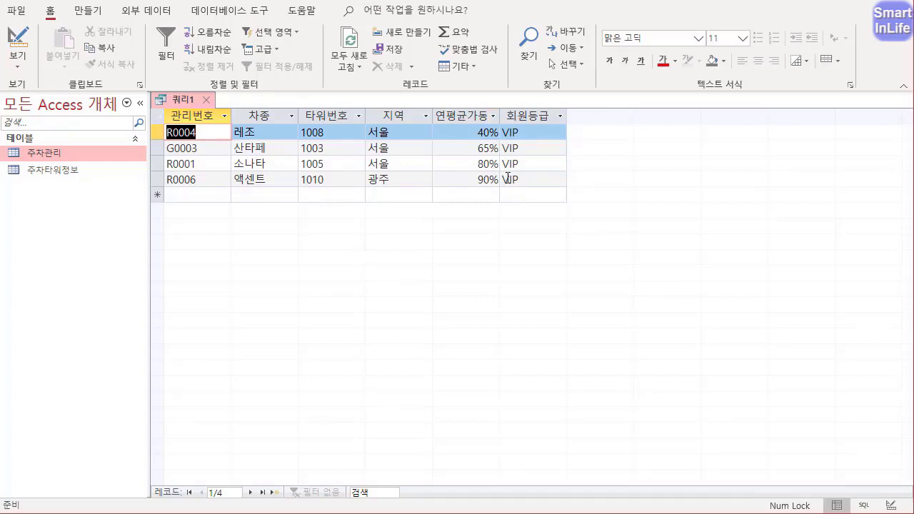
{"action": "key", "text": "ctrl+2"}
{"action": "mouse_move", "coordinate": [545, 191]}
{"action": "left_mouse_down"}
{"action": "mouse_move", "coordinate": [503, 178]}
{"action": "mouse_move", "coordinate": [539, 95]}
{"action": "mouse_move", "coordinate": [552, 176]}
{"action": "mouse_move", "coordinate": [526, 184]}
{"action": "left_mouse_up"}
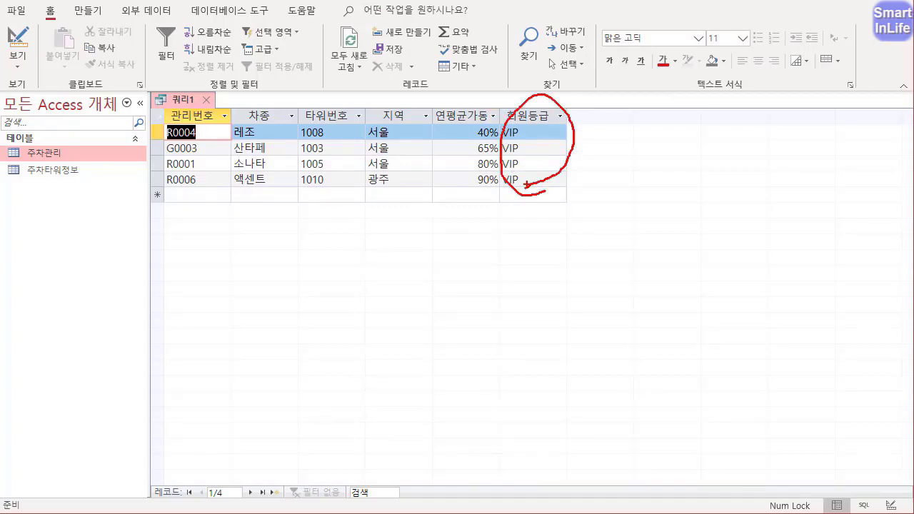
{"action": "key", "text": "Escape"}
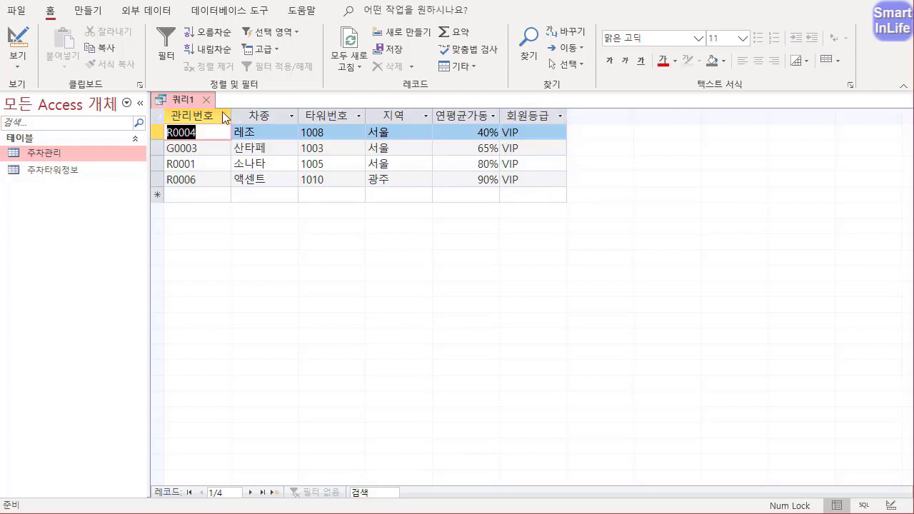
- Return to the query's design and hide the 회원등급 field from the results
{"action": "right_click", "coordinate": [197, 104]}
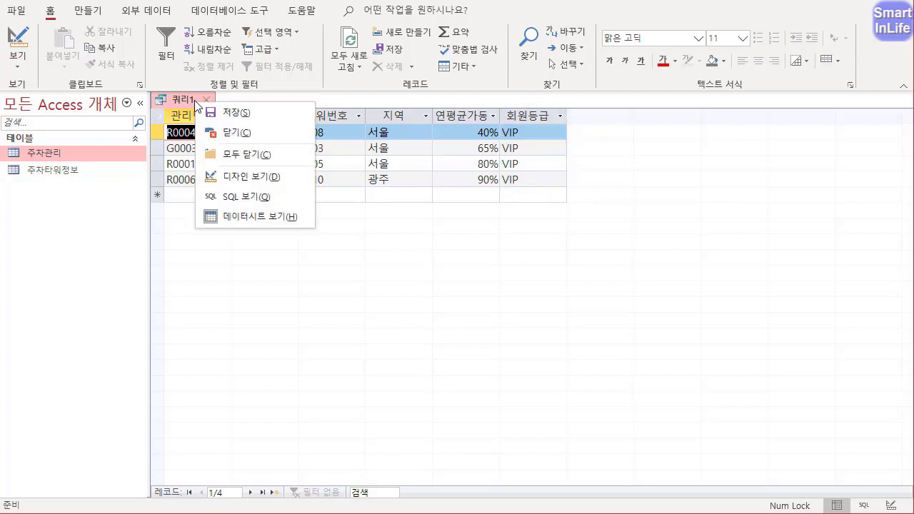
{"action": "left_click", "coordinate": [240, 176]}
{"action": "mouse_move", "coordinate": [652, 390]}
{"action": "left_mouse_down"}
{"action": "mouse_move", "coordinate": [628, 371]}
{"action": "mouse_move", "coordinate": [668, 354]}
{"action": "mouse_move", "coordinate": [648, 398]}
{"action": "left_mouse_up"}
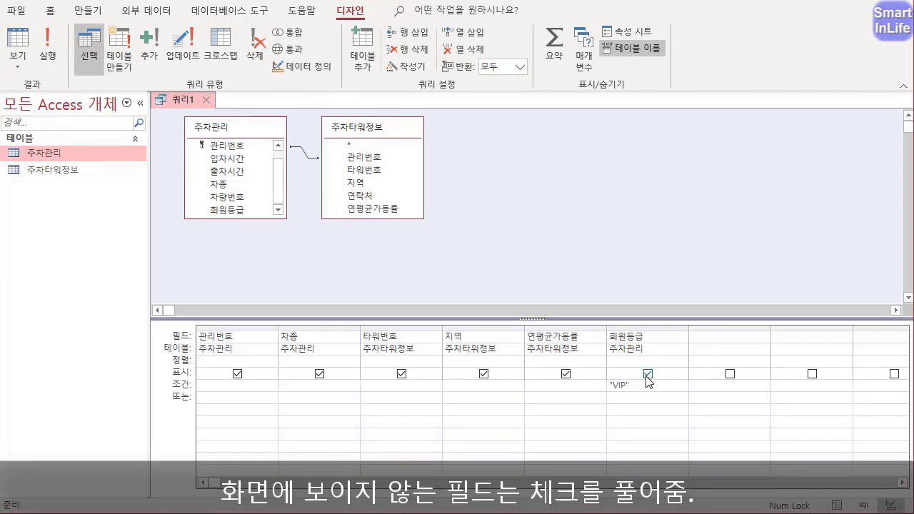
{"action": "left_click", "coordinate": [648, 373]}
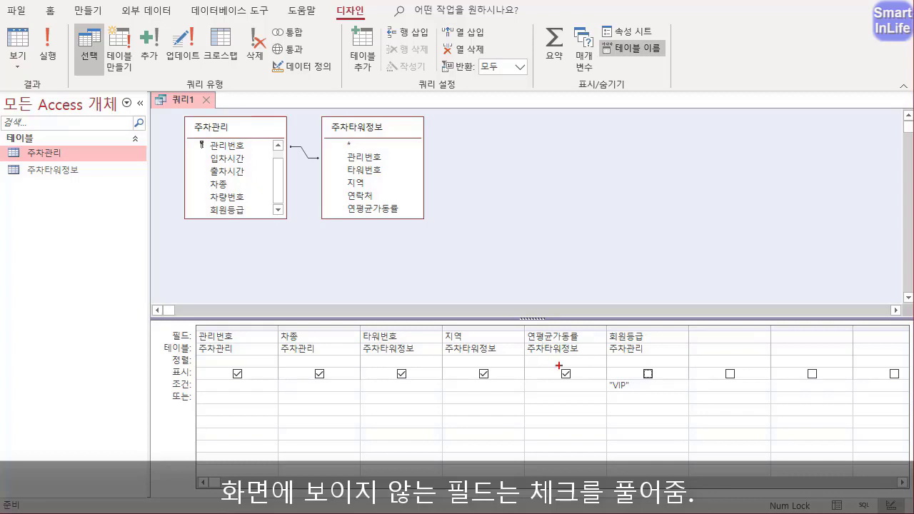
- Add the criterion >=0.5 to the 연평균가동률 field on the same row as "VIP" and display the results in Datasheet view
{"action": "left_click_drag", "start_coordinate": [626, 385], "coordinate": [424, 392]}
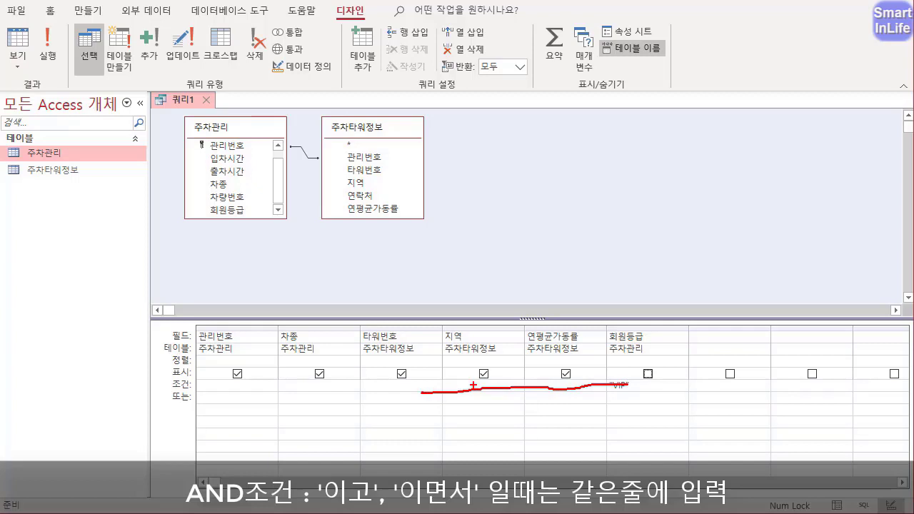
{"action": "mouse_move", "coordinate": [613, 383]}
{"action": "left_mouse_down"}
{"action": "mouse_move", "coordinate": [592, 404]}
{"action": "mouse_move", "coordinate": [605, 398]}
{"action": "mouse_move", "coordinate": [605, 382]}
{"action": "mouse_move", "coordinate": [450, 389]}
{"action": "left_mouse_up"}
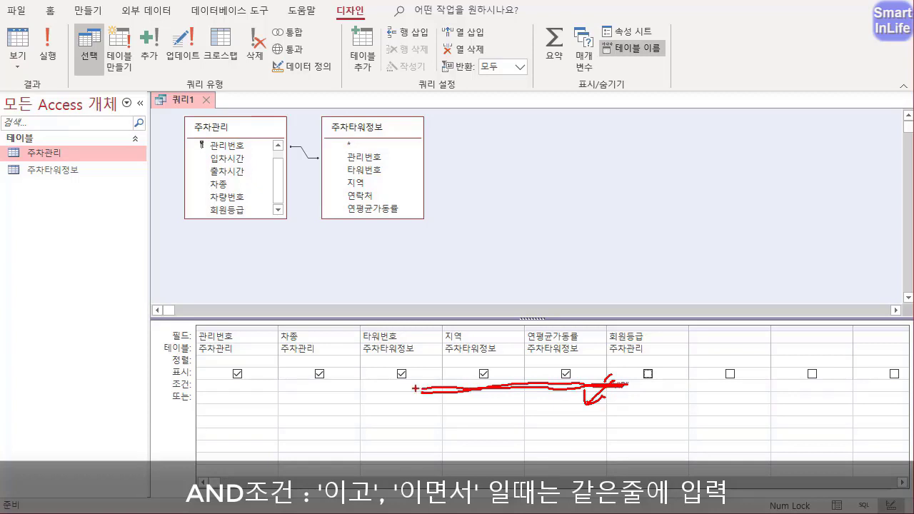
{"action": "key", "text": "Escape"}
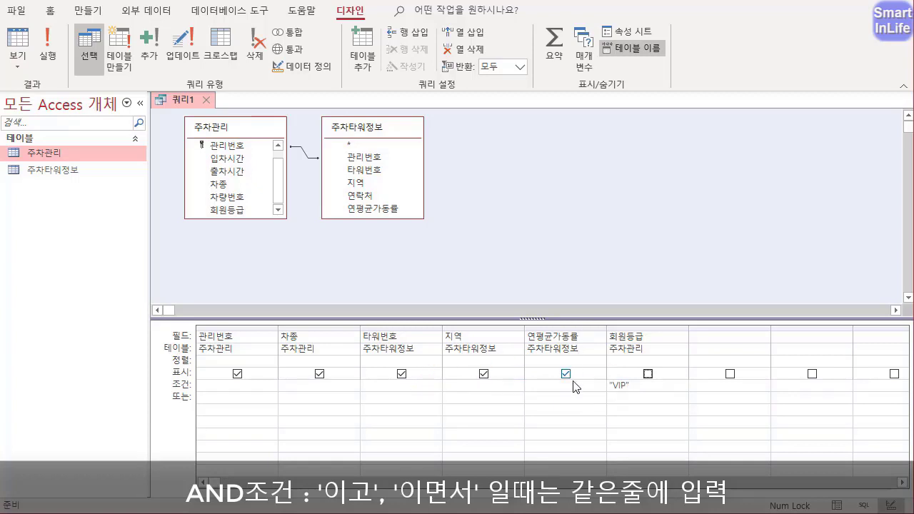
{"action": "left_click", "coordinate": [562, 385]}
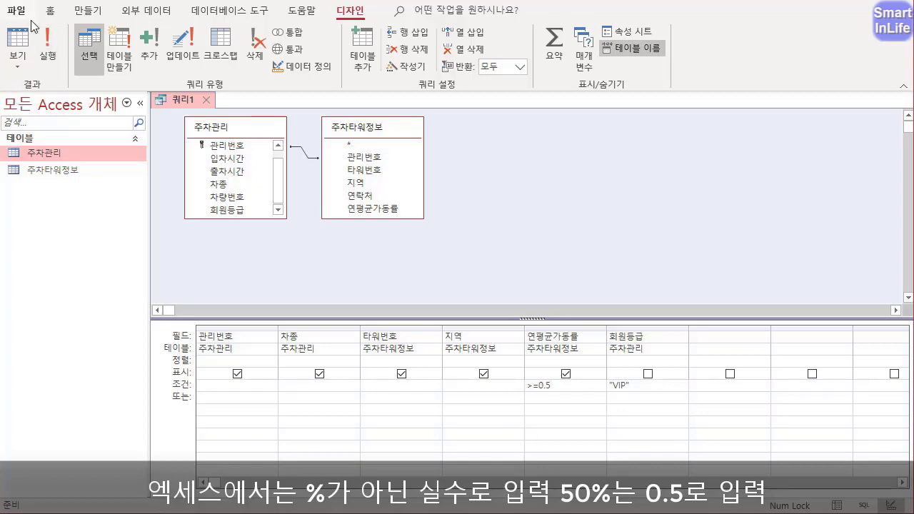
{"action": "right_click", "coordinate": [180, 99]}
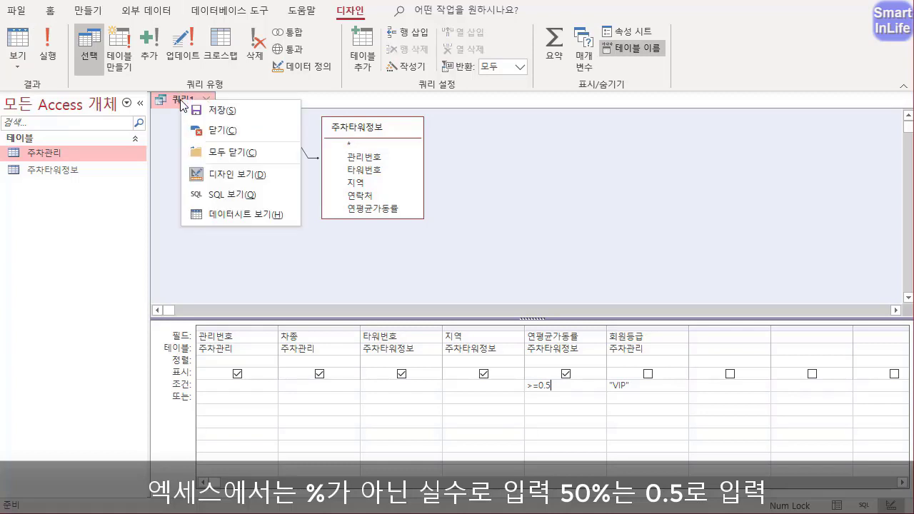
{"action": "left_click", "coordinate": [250, 216]}
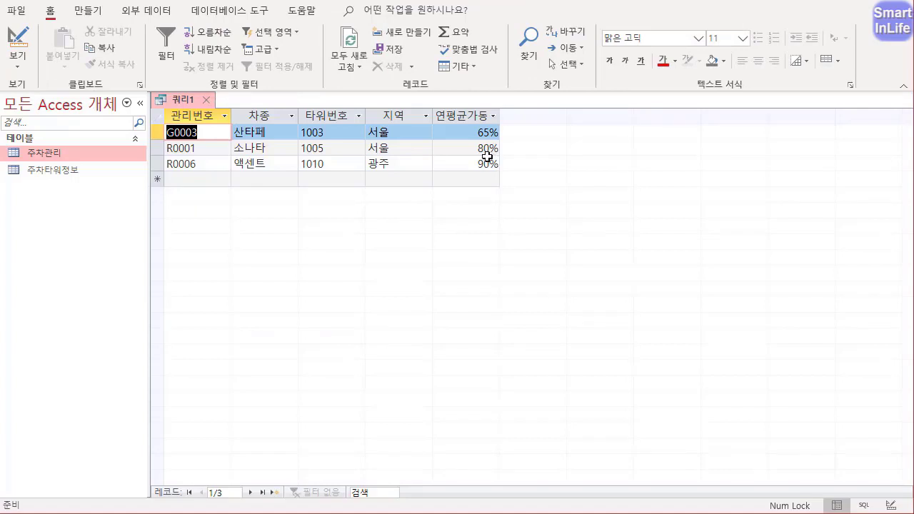
- Sort the query by 타워번호 in ascending order (오름차순) in Design view and display the results in Datasheet view
{"action": "right_click", "coordinate": [183, 99]}
{"action": "left_click", "coordinate": [217, 171]}
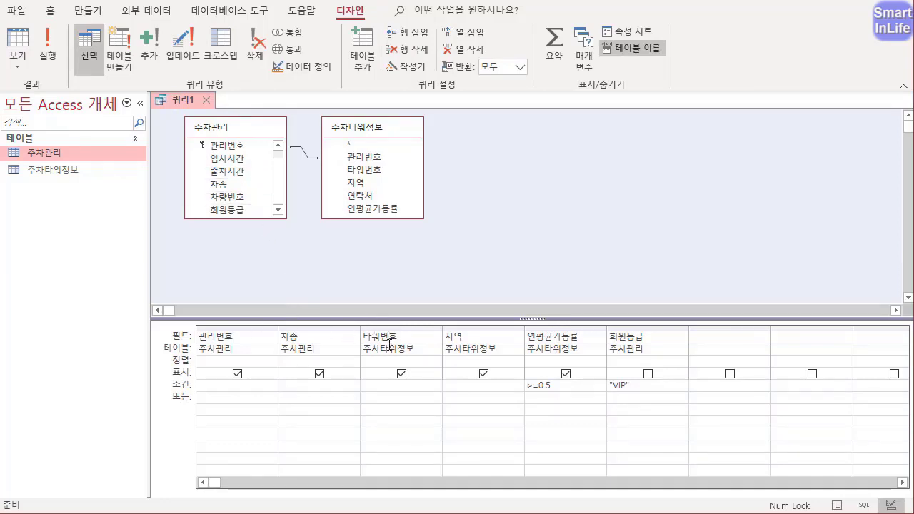
{"action": "left_click", "coordinate": [390, 362]}
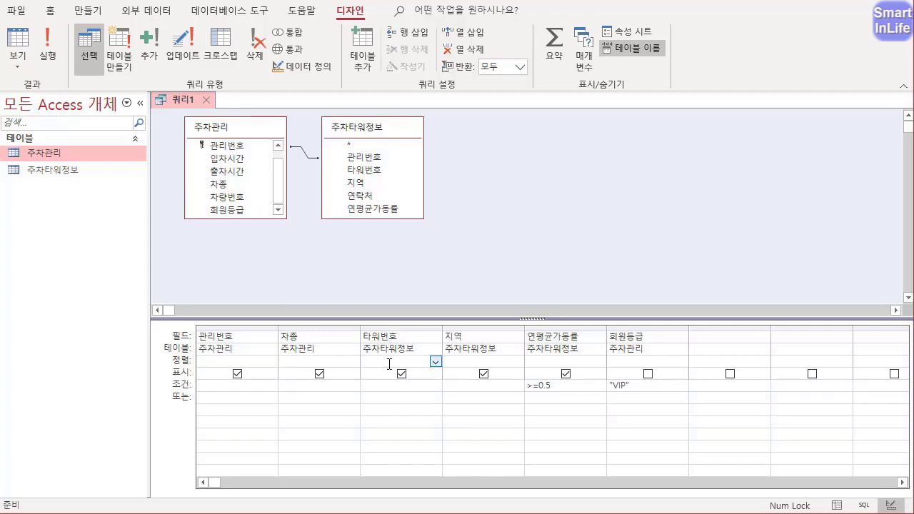
{"action": "mouse_move", "coordinate": [190, 369]}
{"action": "left_mouse_down"}
{"action": "mouse_move", "coordinate": [171, 352]}
{"action": "mouse_move", "coordinate": [190, 366]}
{"action": "mouse_move", "coordinate": [381, 354]}
{"action": "left_mouse_up"}
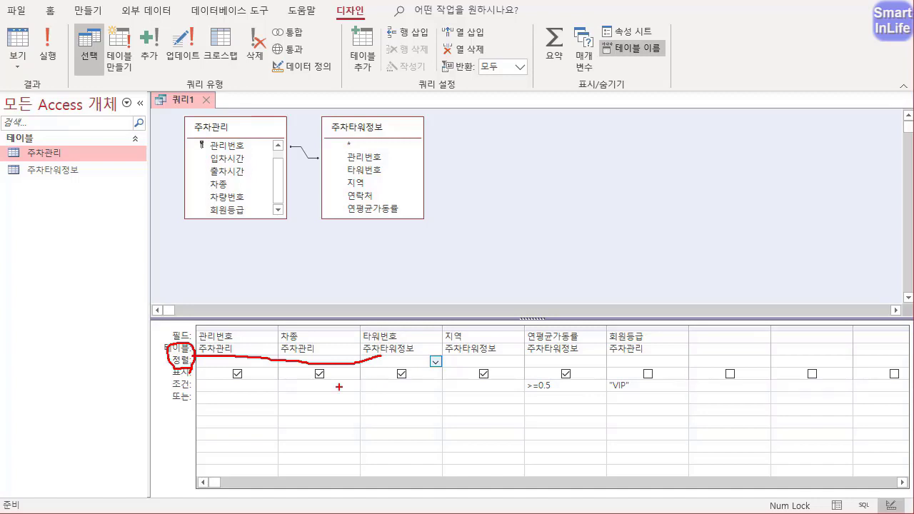
{"action": "mouse_move", "coordinate": [199, 380]}
{"action": "left_mouse_down"}
{"action": "mouse_move", "coordinate": [173, 415]}
{"action": "mouse_move", "coordinate": [200, 378]}
{"action": "mouse_move", "coordinate": [257, 390]}
{"action": "left_mouse_up"}
{"action": "left_click_drag", "start_coordinate": [203, 415], "coordinate": [286, 392]}
{"action": "key", "text": "Escape"}
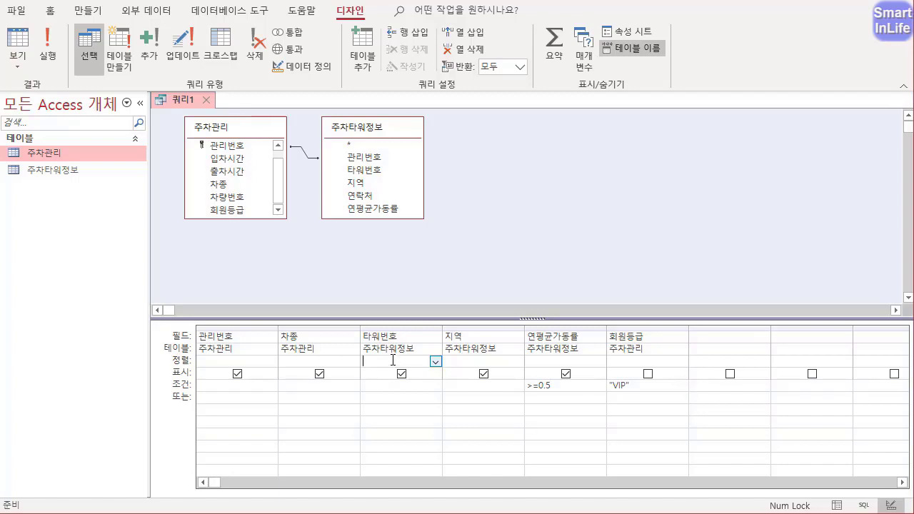
{"action": "left_click", "coordinate": [435, 361]}
{"action": "left_click", "coordinate": [431, 374]}
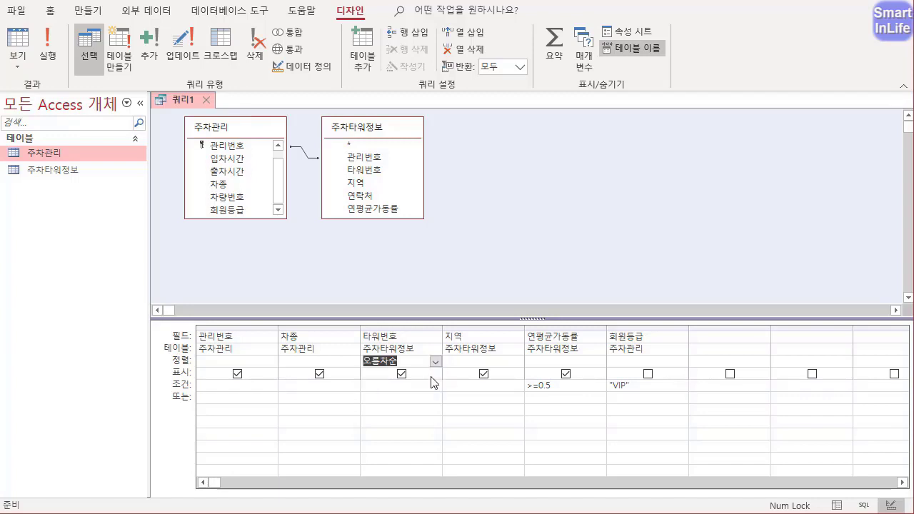
{"action": "right_click", "coordinate": [185, 96]}
{"action": "left_click", "coordinate": [228, 212]}
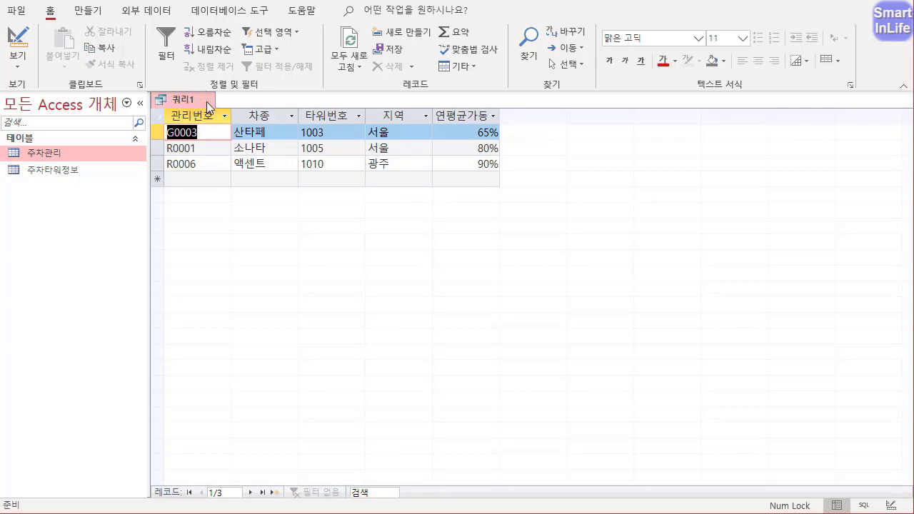
- Close the query and save it under the name 주차관리현황 분석
{"action": "left_click", "coordinate": [207, 101]}
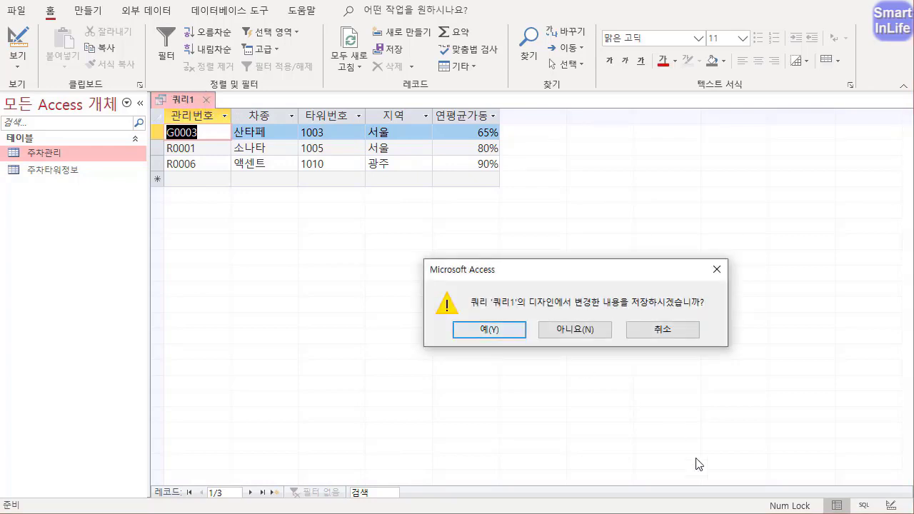
{"action": "left_click_drag", "start_coordinate": [603, 278], "coordinate": [438, 195]}
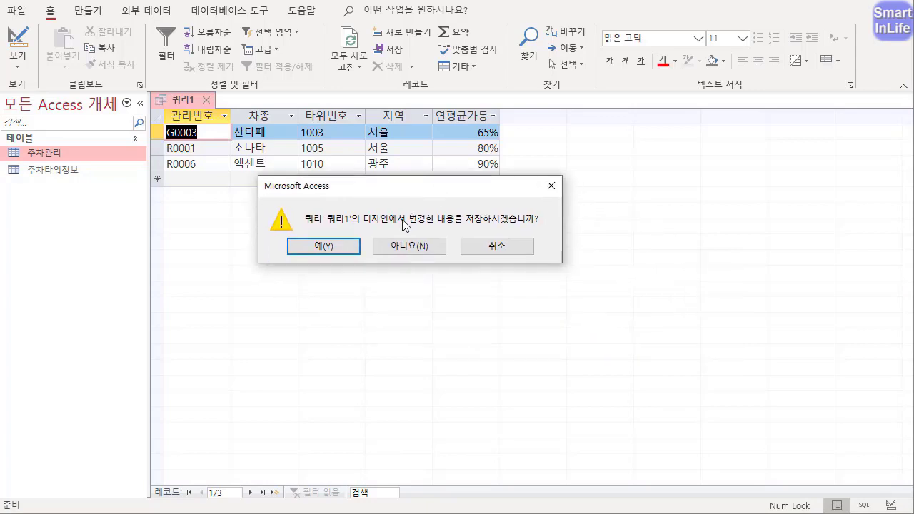
{"action": "left_click", "coordinate": [350, 246]}
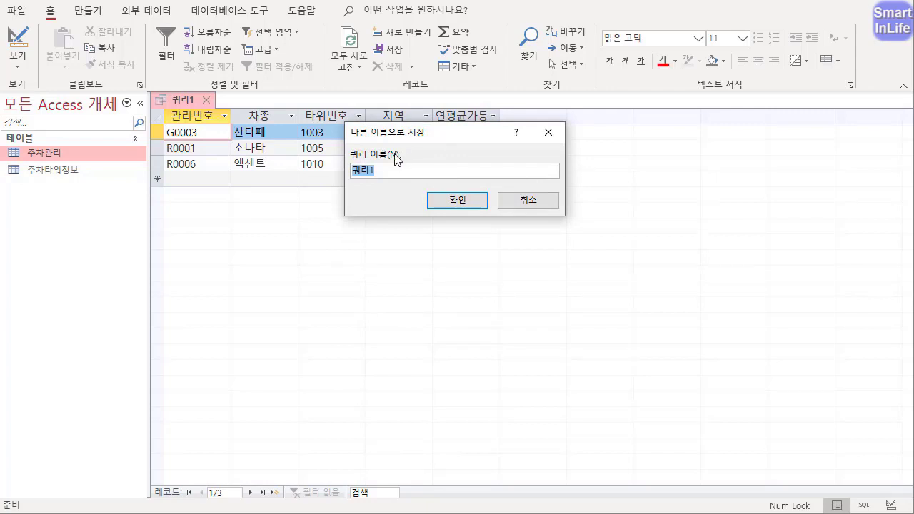
{"action": "type", "text": "주차관리현황 "}
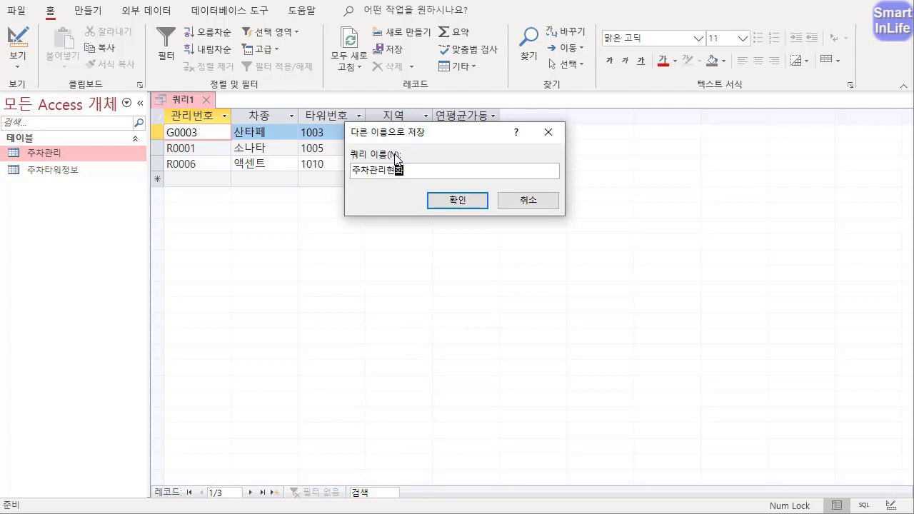
{"action": "type", "text": "분석"}
{"action": "left_click", "coordinate": [463, 202]}
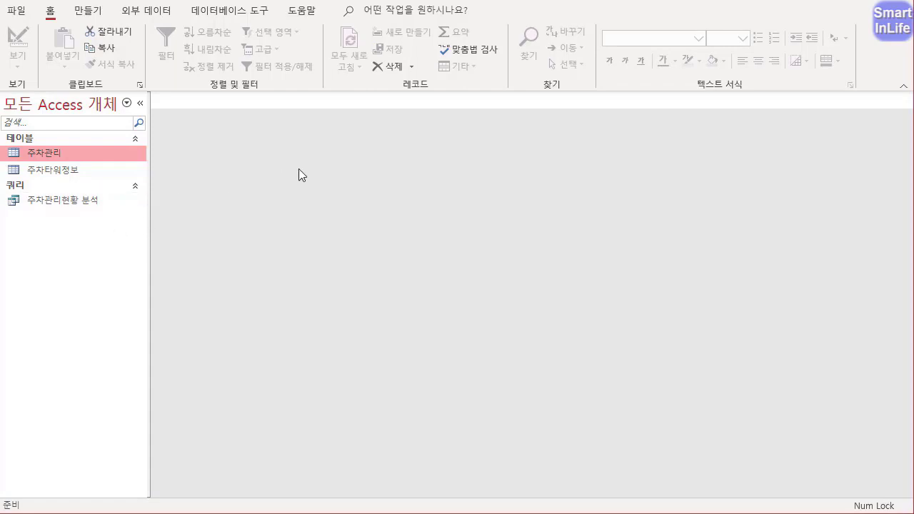
- Start the label report wizard for the 주차타워정보 table
{"action": "left_click", "coordinate": [88, 10]}
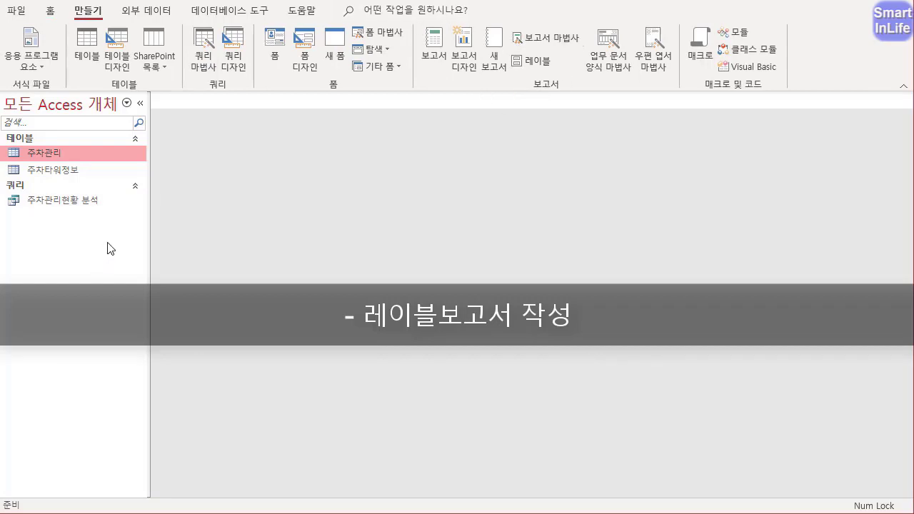
{"action": "left_click", "coordinate": [54, 172]}
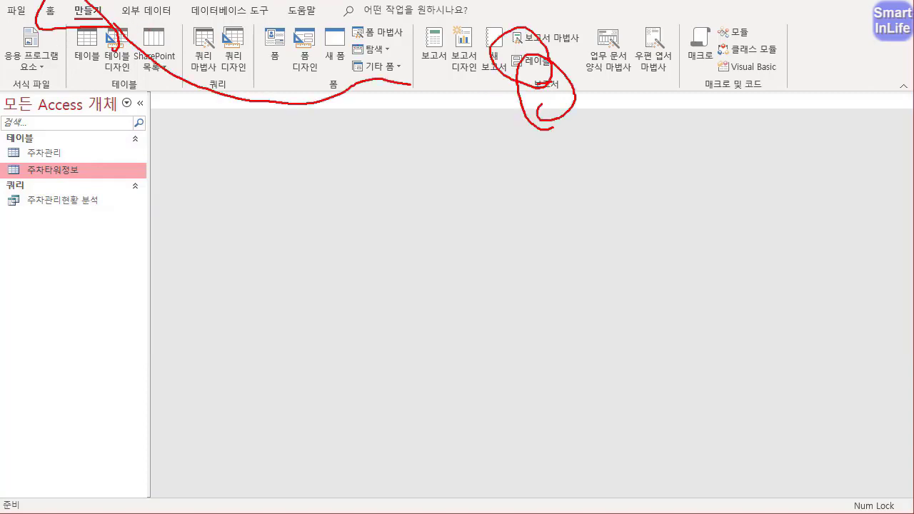
{"action": "left_click", "coordinate": [545, 60]}
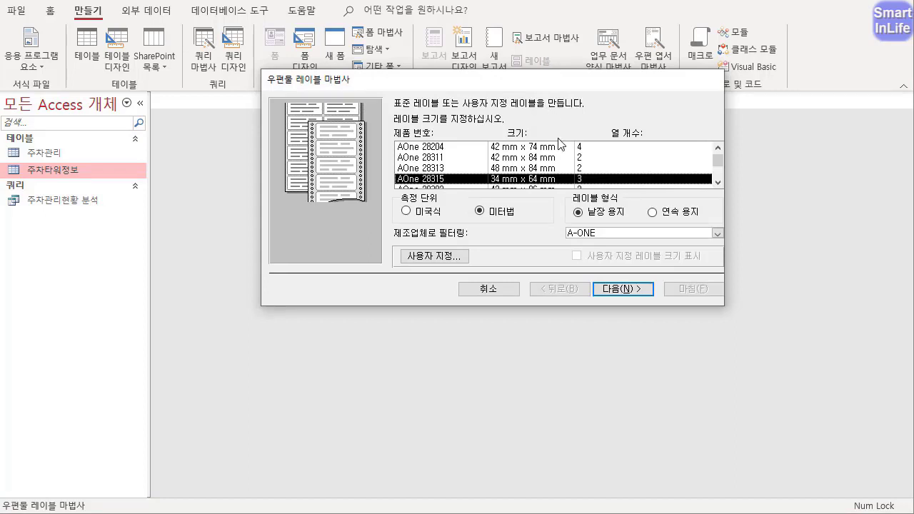
- Filter the labels by the manufacturer A-ONE and select product AOne 28315, sized 34 mm x 64 mm with three columns
{"action": "key", "text": "ctrl+2"}
{"action": "mouse_move", "coordinate": [661, 254]}
{"action": "left_mouse_down"}
{"action": "mouse_move", "coordinate": [593, 243]}
{"action": "mouse_move", "coordinate": [620, 225]}
{"action": "left_mouse_up"}
{"action": "key", "text": "Escape"}
{"action": "left_click", "coordinate": [718, 234]}
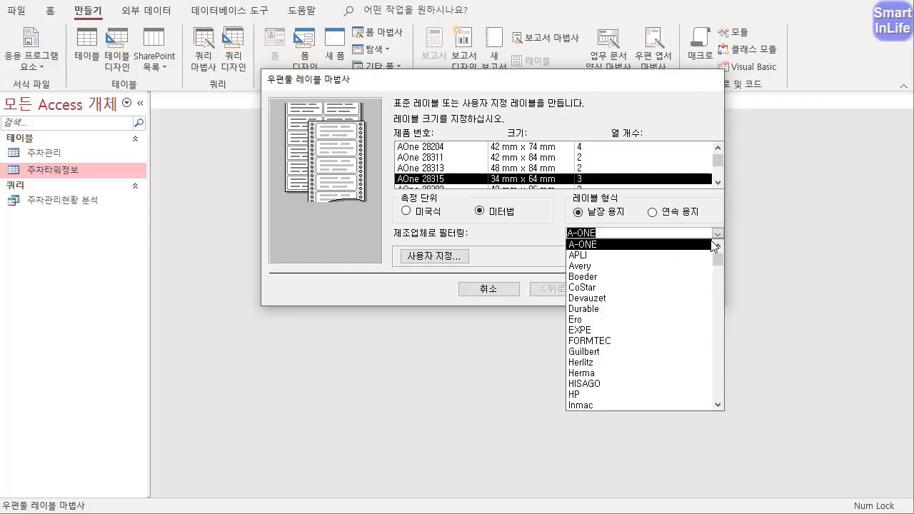
{"action": "left_click", "coordinate": [705, 244]}
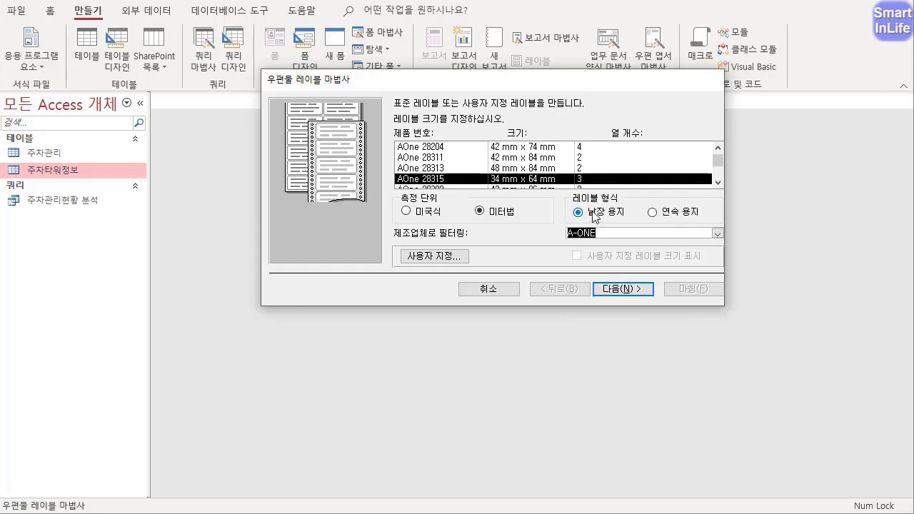
{"action": "left_click", "coordinate": [435, 180]}
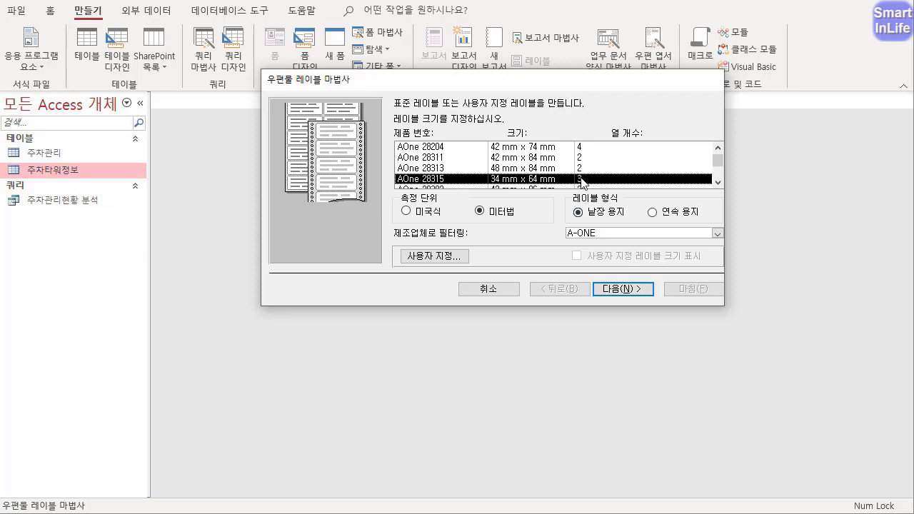
- Use metric units (미터법) for the labels and set their text to font 굴림, size 10, weight 중간 and black
{"action": "left_click", "coordinate": [489, 212]}
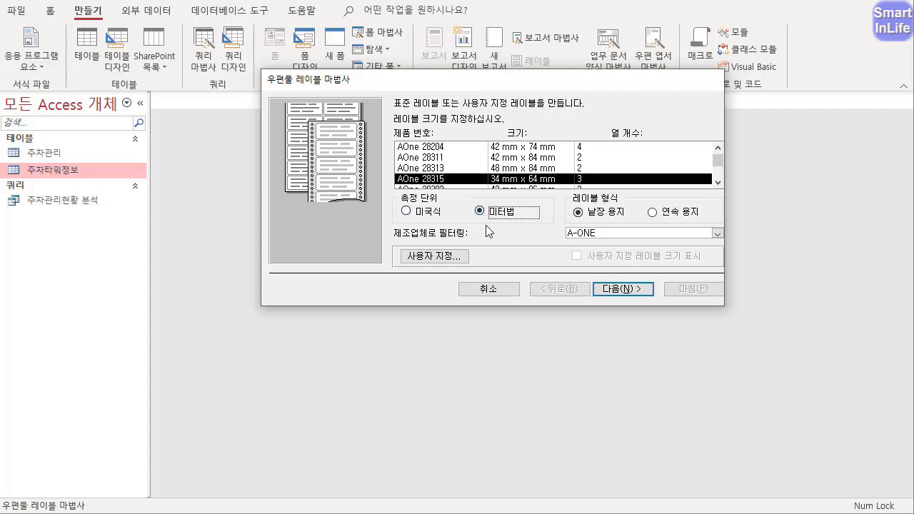
{"action": "left_click", "coordinate": [622, 289]}
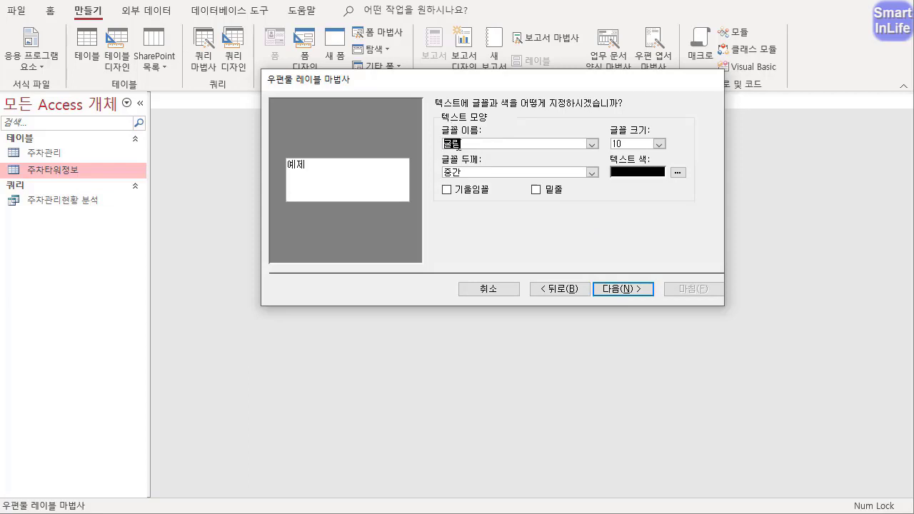
{"action": "left_click", "coordinate": [592, 144]}
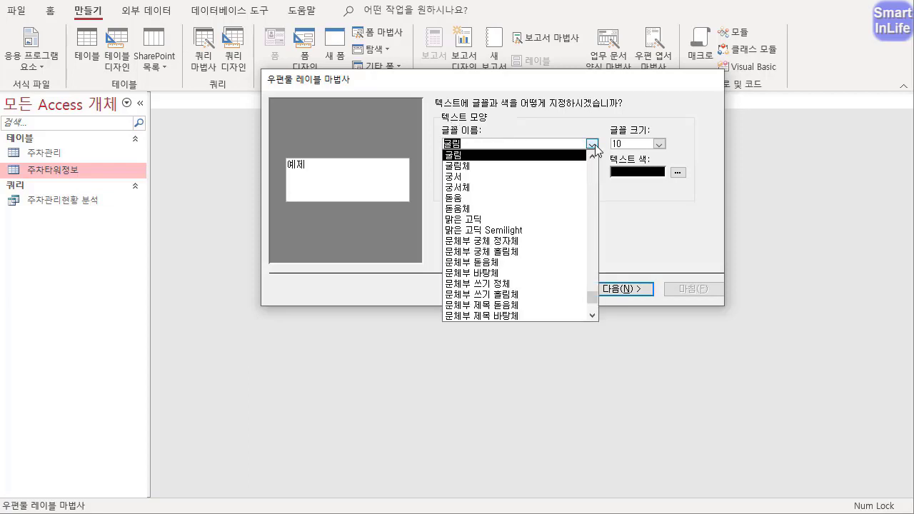
{"action": "left_click", "coordinate": [594, 145]}
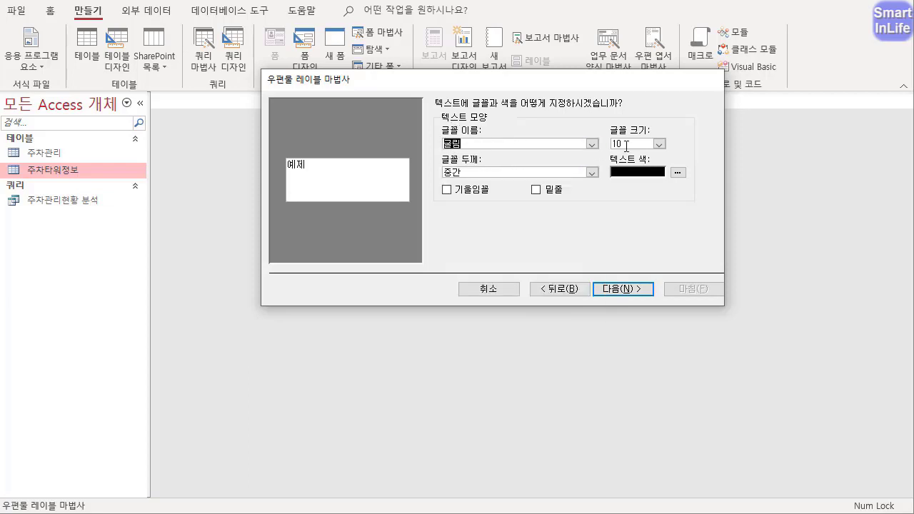
{"action": "left_click", "coordinate": [625, 144]}
{"action": "left_click", "coordinate": [625, 144]}
{"action": "left_click", "coordinate": [592, 175]}
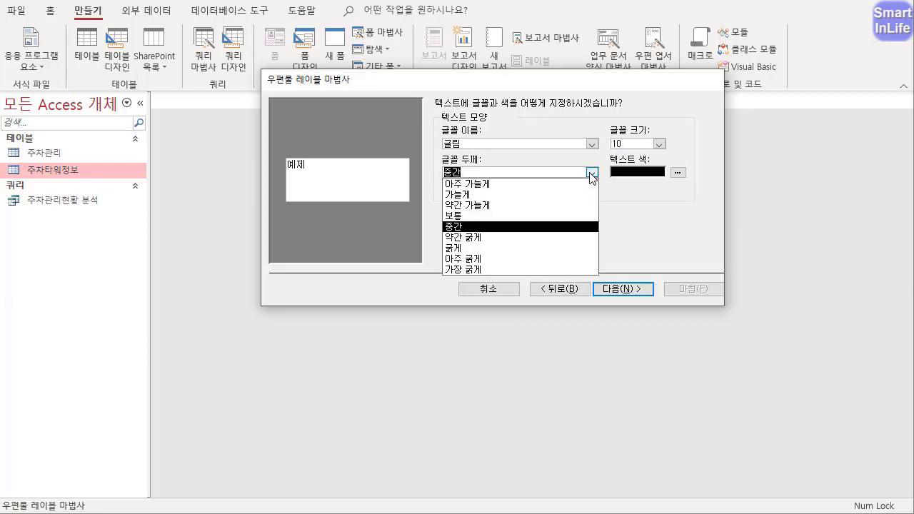
{"action": "left_click", "coordinate": [578, 226]}
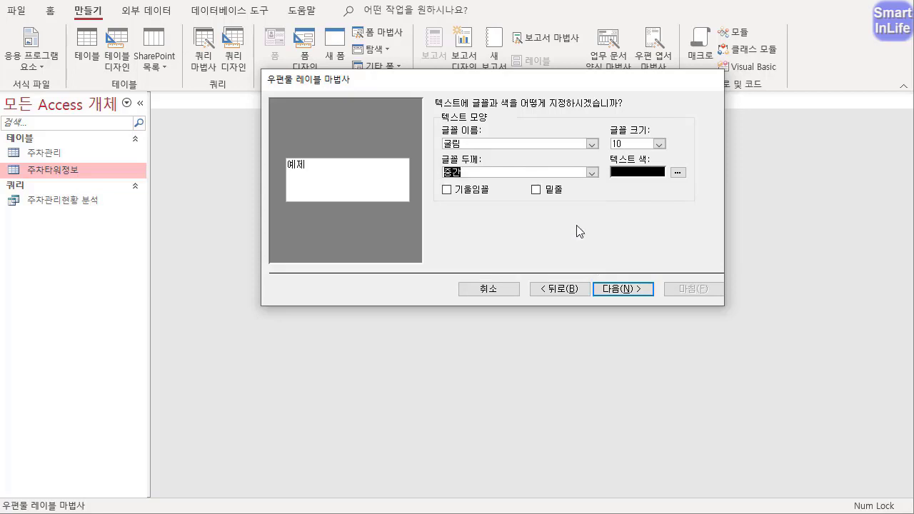
{"action": "left_click", "coordinate": [677, 172]}
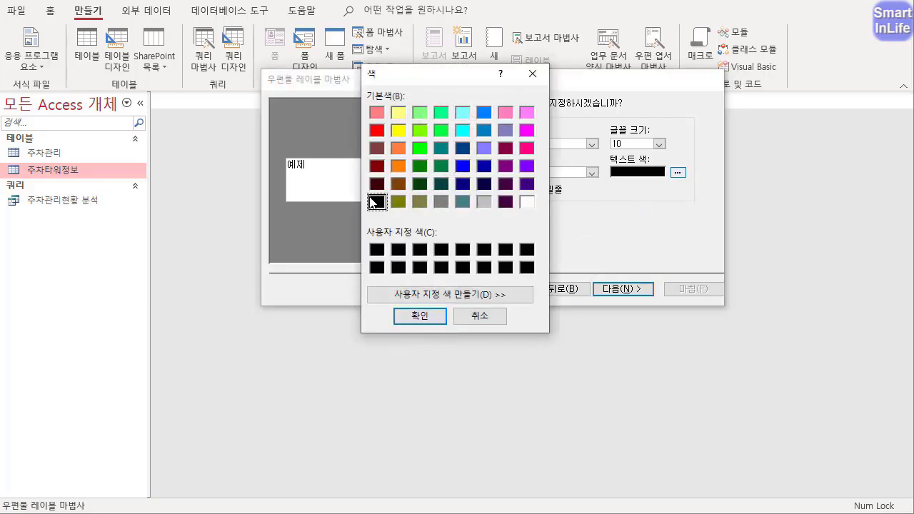
{"action": "left_click", "coordinate": [419, 316]}
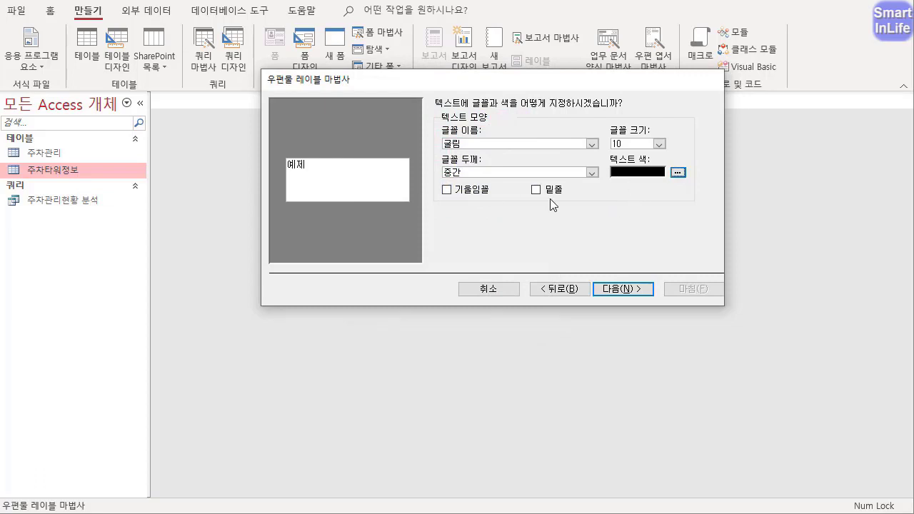
{"action": "left_click", "coordinate": [620, 286]}
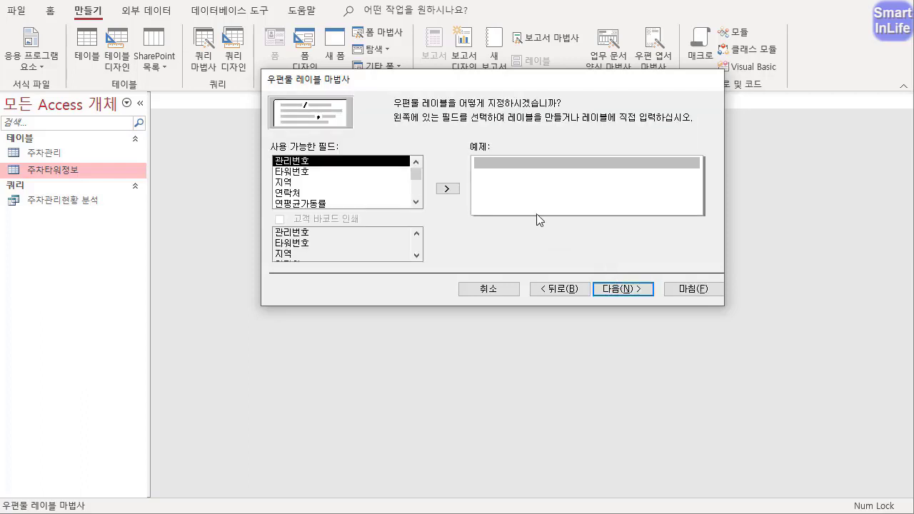
- Build the first label line as {관리번호}[{타워번호}], with the tower number field in square brackets
{"action": "left_click", "coordinate": [510, 165]}
{"action": "left_click", "coordinate": [377, 162]}
{"action": "left_click", "coordinate": [447, 188]}
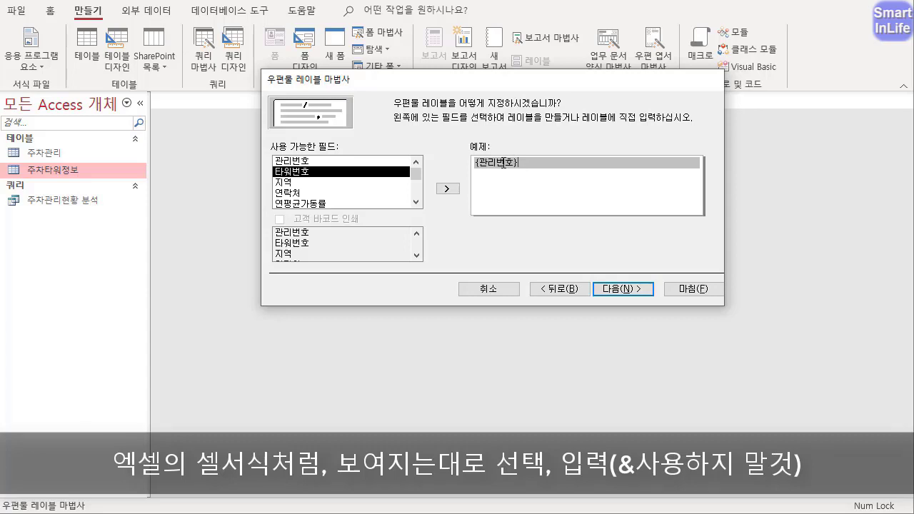
{"action": "type", "text": "["}
{"action": "left_click", "coordinate": [448, 189]}
{"action": "type", "text": "]"}
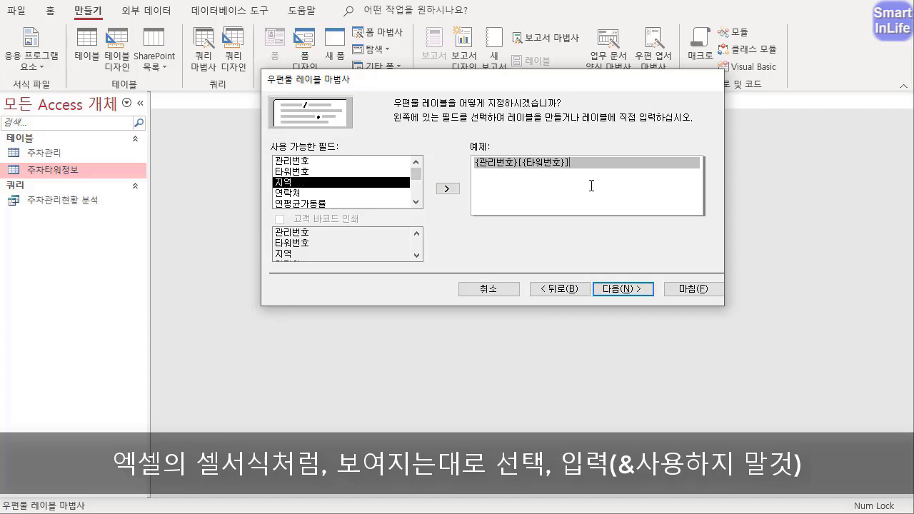
{"action": "key", "text": "ctrl+2"}
{"action": "mouse_move", "coordinate": [448, 130]}
{"action": "left_mouse_down"}
{"action": "mouse_move", "coordinate": [411, 188]}
{"action": "mouse_move", "coordinate": [447, 222]}
{"action": "left_mouse_up"}
{"action": "mouse_move", "coordinate": [513, 123]}
{"action": "left_mouse_down"}
{"action": "mouse_move", "coordinate": [551, 171]}
{"action": "mouse_move", "coordinate": [546, 219]}
{"action": "mouse_move", "coordinate": [526, 215]}
{"action": "left_mouse_up"}
{"action": "mouse_move", "coordinate": [386, 114]}
{"action": "left_mouse_down"}
{"action": "mouse_move", "coordinate": [325, 232]}
{"action": "mouse_move", "coordinate": [410, 233]}
{"action": "left_mouse_up"}
{"action": "mouse_move", "coordinate": [577, 109]}
{"action": "left_mouse_down"}
{"action": "mouse_move", "coordinate": [636, 210]}
{"action": "mouse_move", "coordinate": [548, 220]}
{"action": "left_mouse_up"}
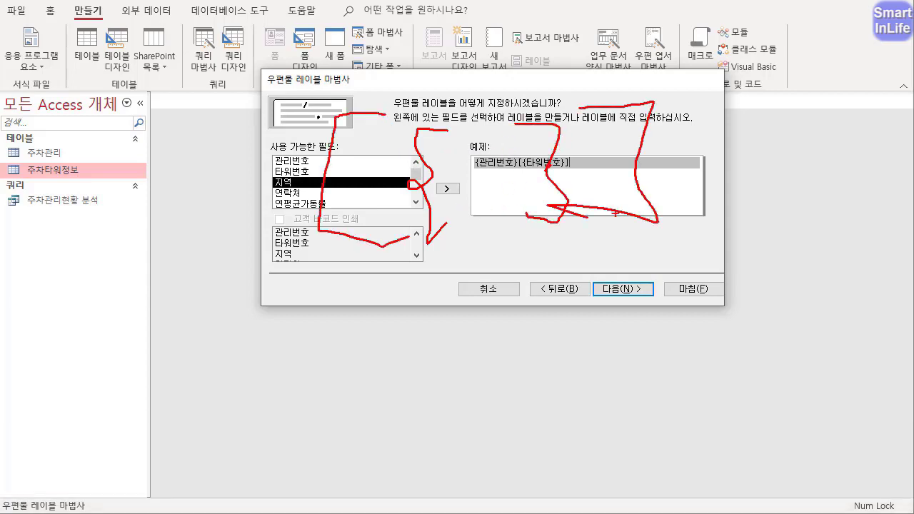
{"action": "key", "text": "Escape"}
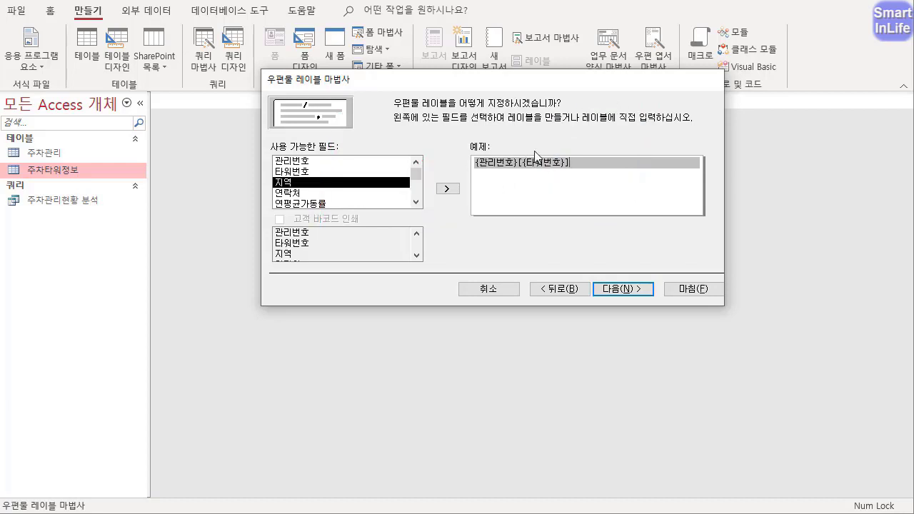
- Build the second label line from the text "연락처 : " followed by the 연락처 field
{"action": "left_click", "coordinate": [491, 180]}
{"action": "left_click", "coordinate": [491, 176]}
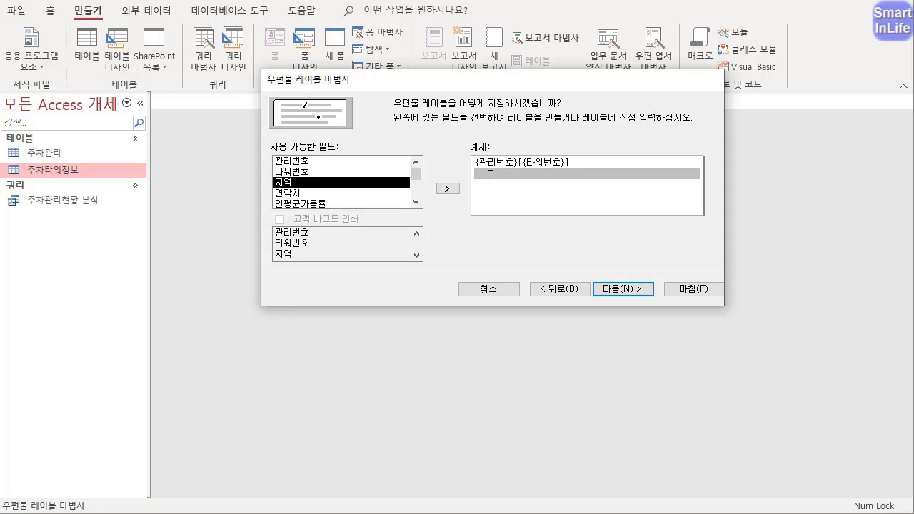
{"action": "type", "text": "연락처 :"}
{"action": "left_click", "coordinate": [370, 193]}
{"action": "left_click", "coordinate": [447, 189]}
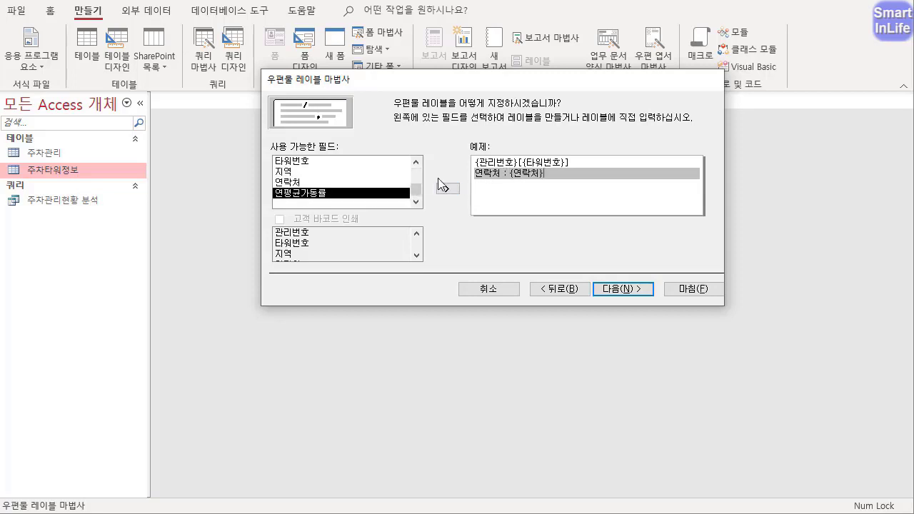
- Build the third label line from the text "평가 : " followed by the 연평균가동률 field, and continue to the sort options
{"action": "left_click", "coordinate": [501, 185]}
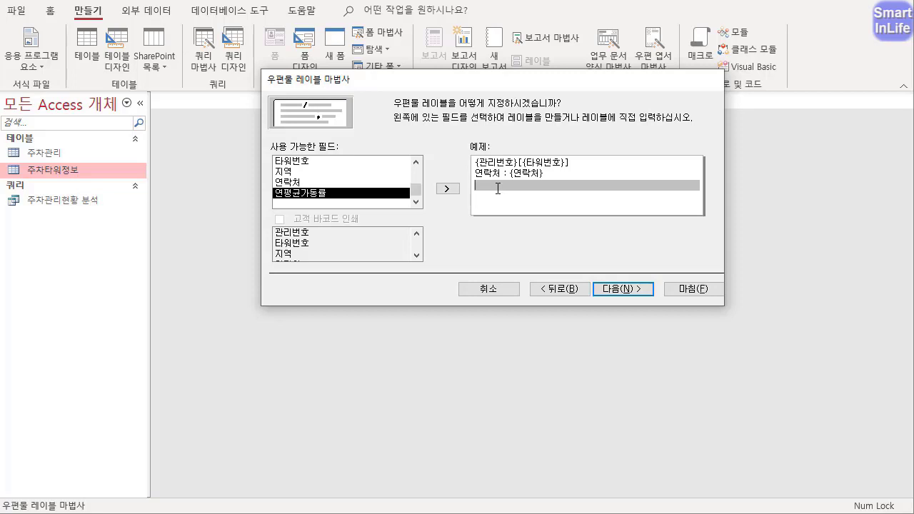
{"action": "type", "text": "평가 :"}
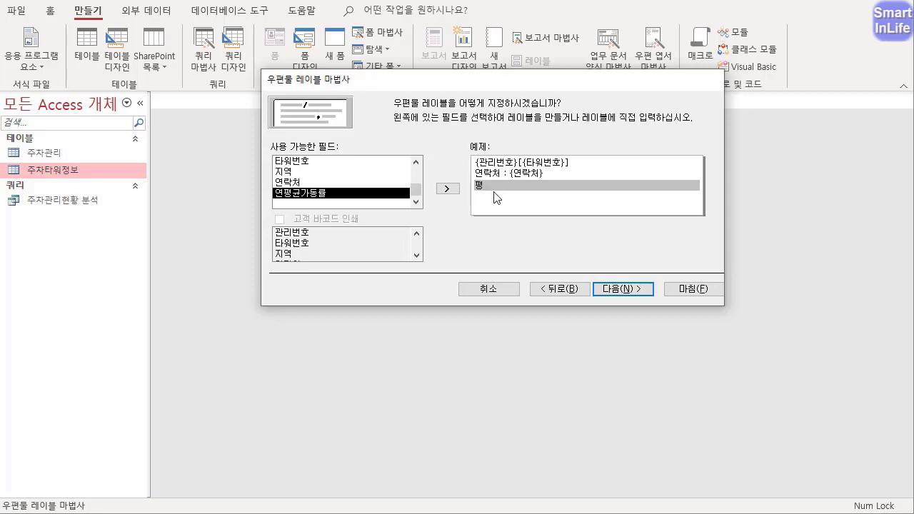
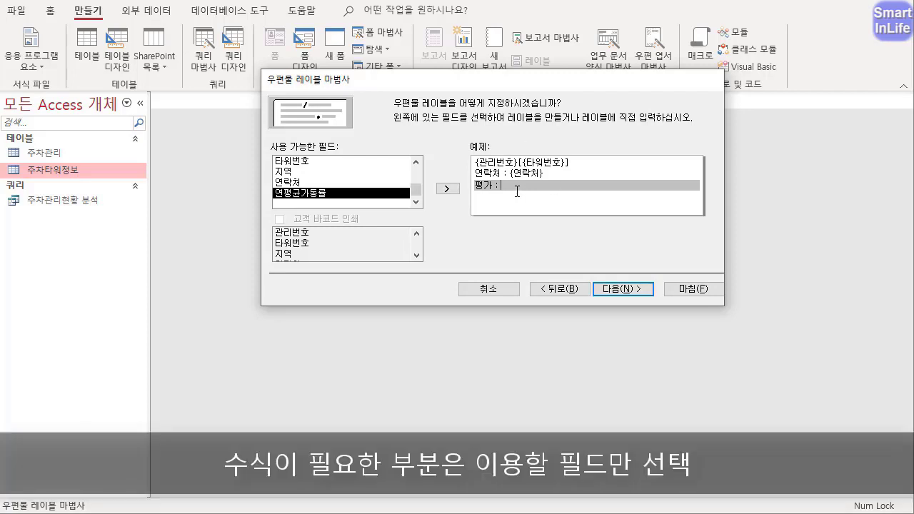
{"action": "left_click", "coordinate": [327, 196]}
{"action": "left_click", "coordinate": [447, 189]}
{"action": "left_click", "coordinate": [623, 289]}
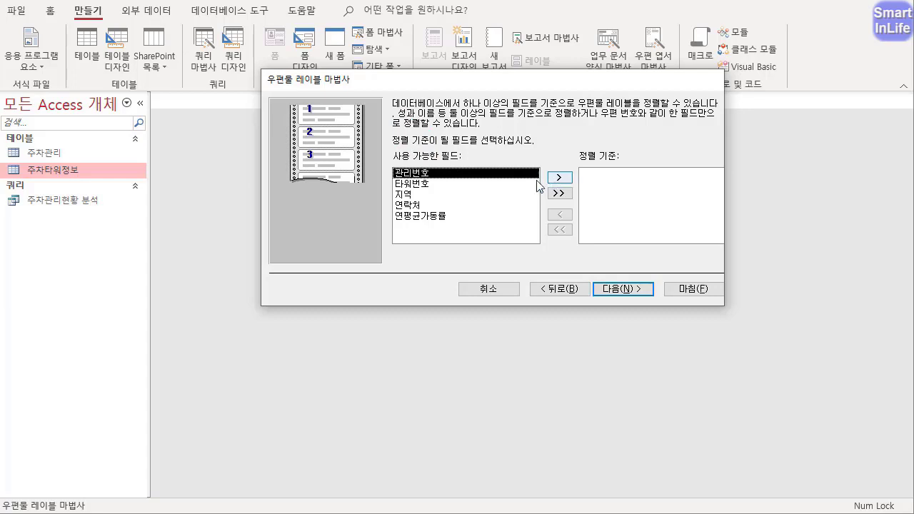
- Sort the labels by the 타워번호 field and continue to the report naming page
{"action": "left_click", "coordinate": [432, 185]}
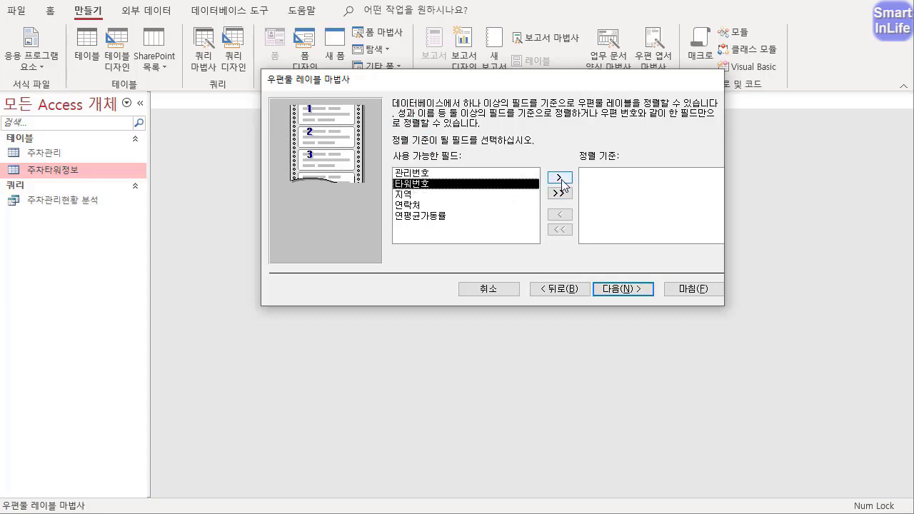
{"action": "left_click", "coordinate": [560, 177]}
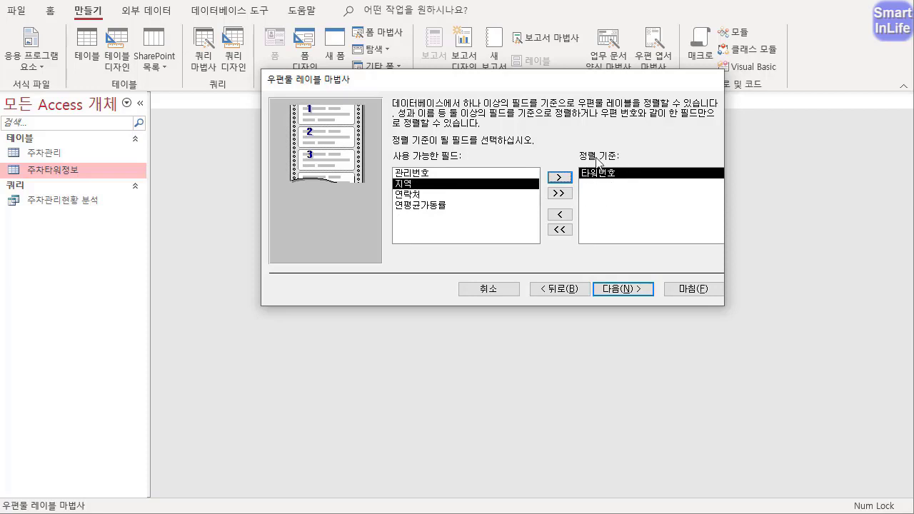
{"action": "left_click", "coordinate": [624, 290]}
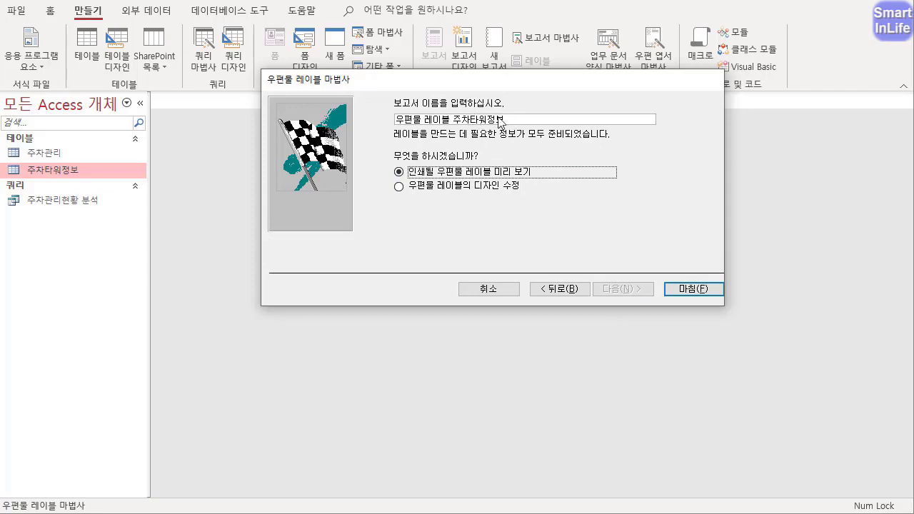
- Name the report 주차타워정보 레이블 and finish the wizard with the label preview
{"action": "left_click_drag", "start_coordinate": [505, 120], "coordinate": [367, 100]}
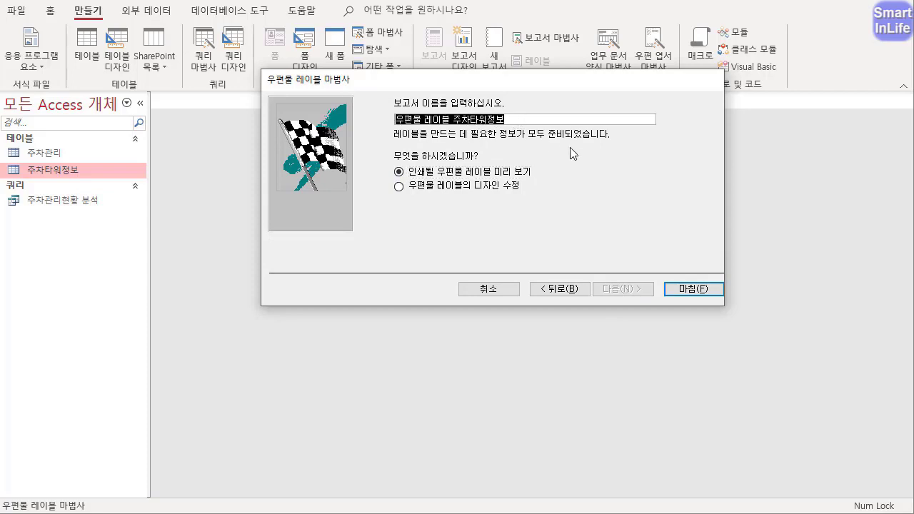
{"action": "type", "text": "주차타워저"}
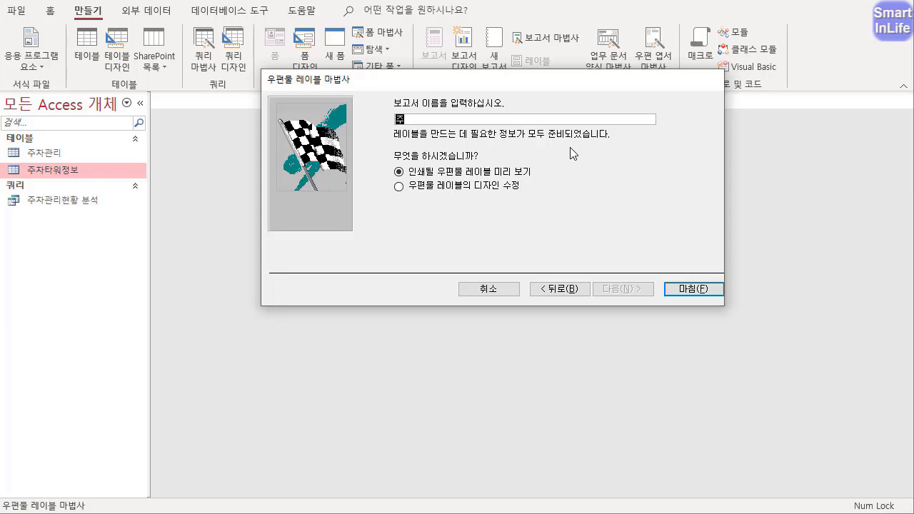
{"action": "type", "text": "ㅇ보 레입ㅡㄹ"}
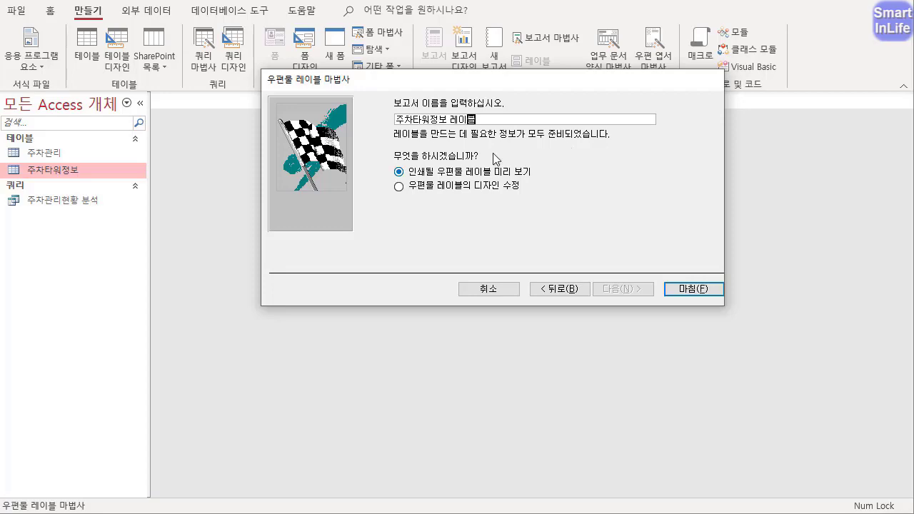
{"action": "left_click", "coordinate": [679, 289]}
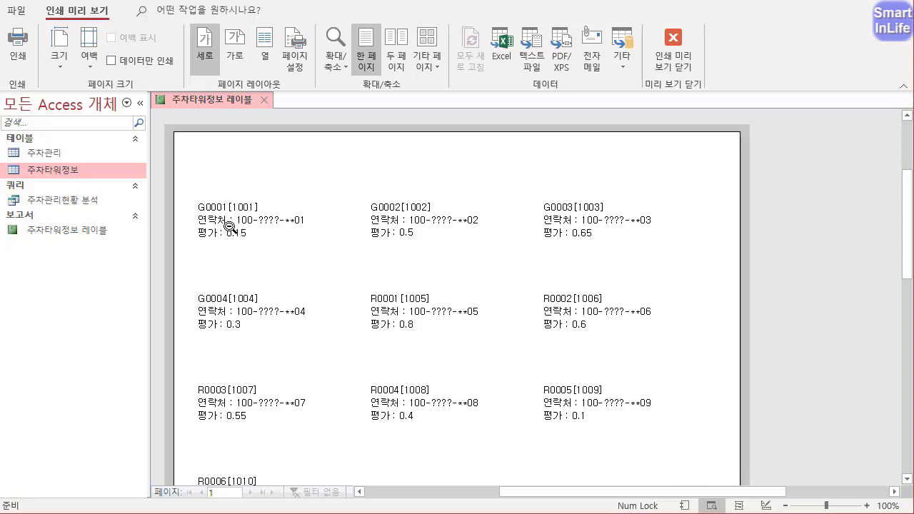
- Switch the 주차타워정보 레이블 report to Design view (디자인 보기)
{"action": "right_click", "coordinate": [220, 104]}
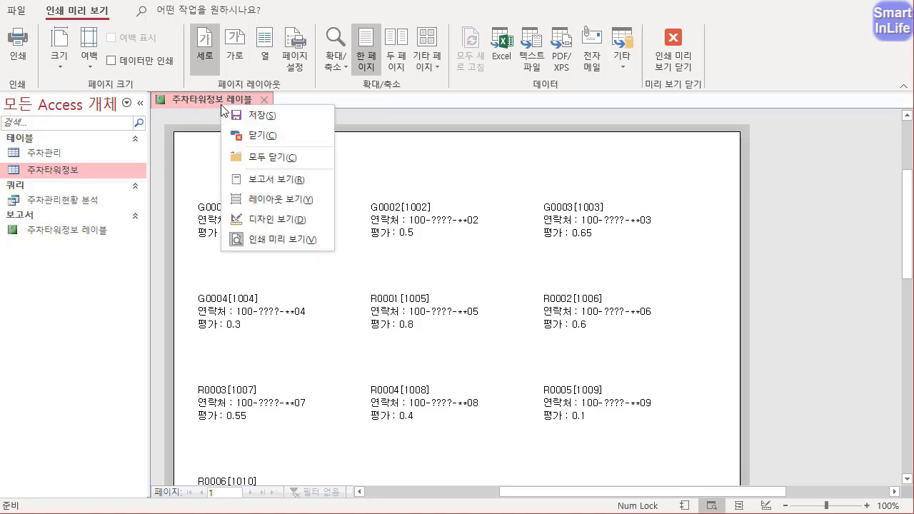
{"action": "left_click", "coordinate": [241, 216]}
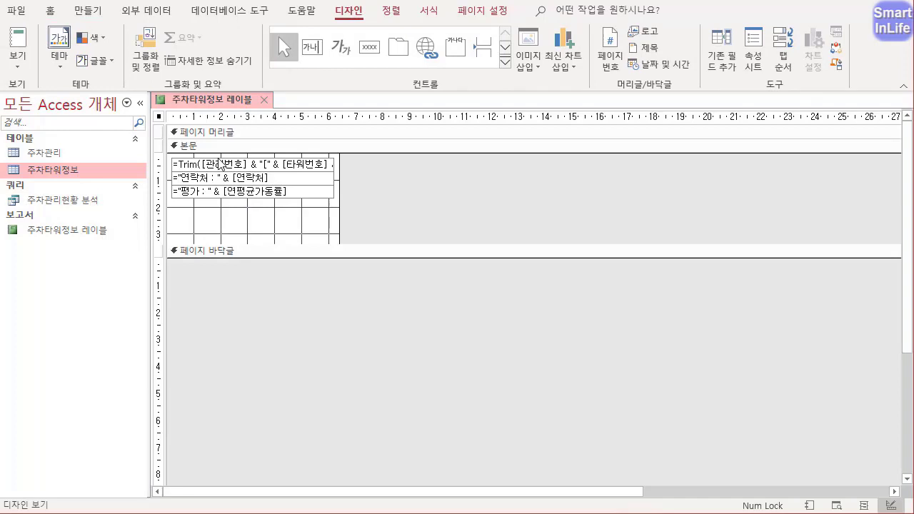
{"action": "left_click", "coordinate": [239, 229]}
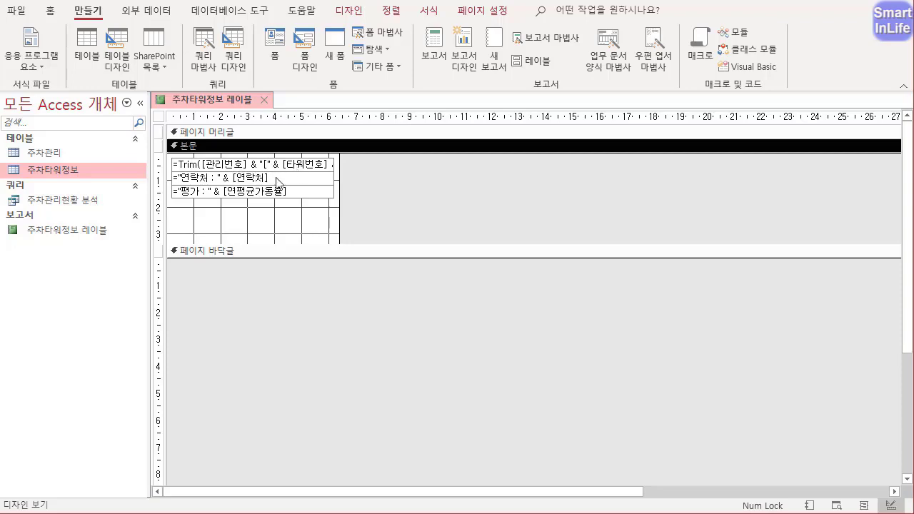
{"action": "mouse_move", "coordinate": [243, 179]}
{"action": "left_mouse_down"}
{"action": "mouse_move", "coordinate": [204, 169]}
{"action": "mouse_move", "coordinate": [221, 175]}
{"action": "left_mouse_up"}
{"action": "mouse_move", "coordinate": [319, 154]}
{"action": "left_mouse_down"}
{"action": "mouse_move", "coordinate": [306, 157]}
{"action": "mouse_move", "coordinate": [295, 187]}
{"action": "left_mouse_up"}
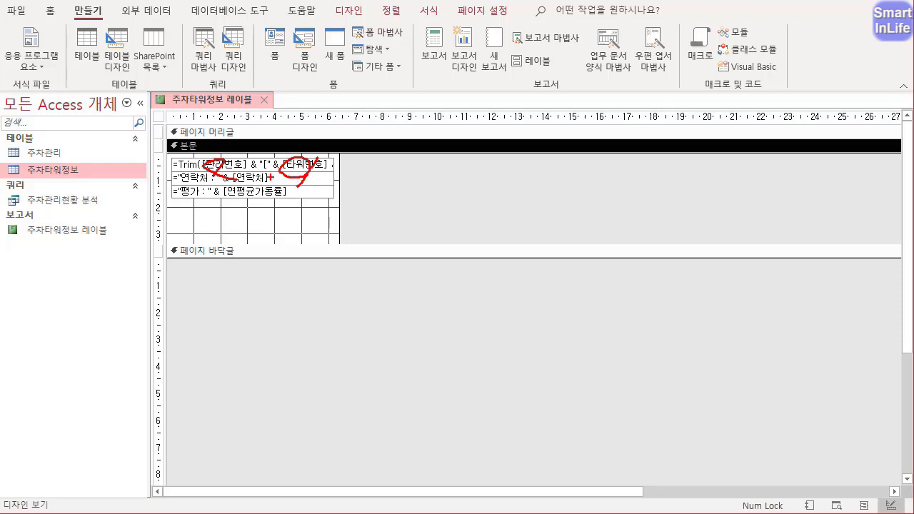
{"action": "left_click_drag", "start_coordinate": [255, 170], "coordinate": [251, 163]}
{"action": "key", "text": "Escape"}
- Make the first label line, the Trim expression with 관리번호 and 타워번호, bold
{"action": "left_click", "coordinate": [289, 166]}
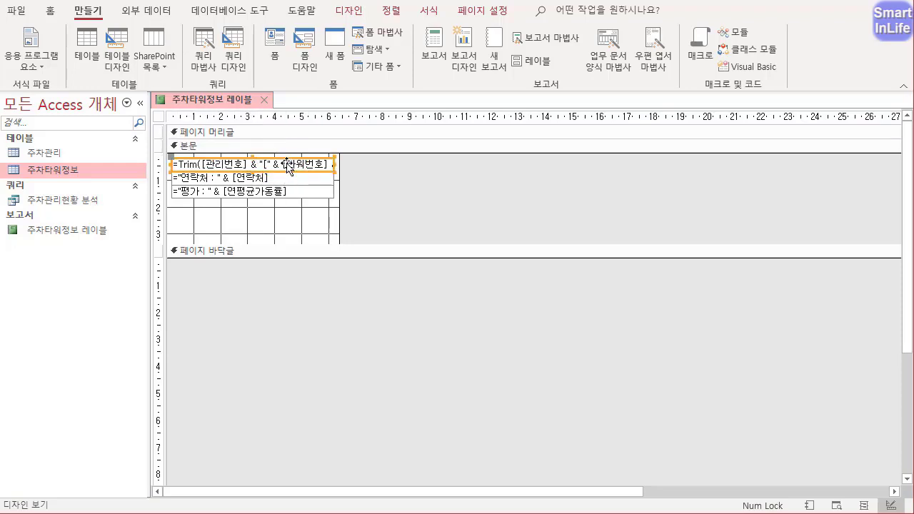
{"action": "left_click", "coordinate": [50, 12]}
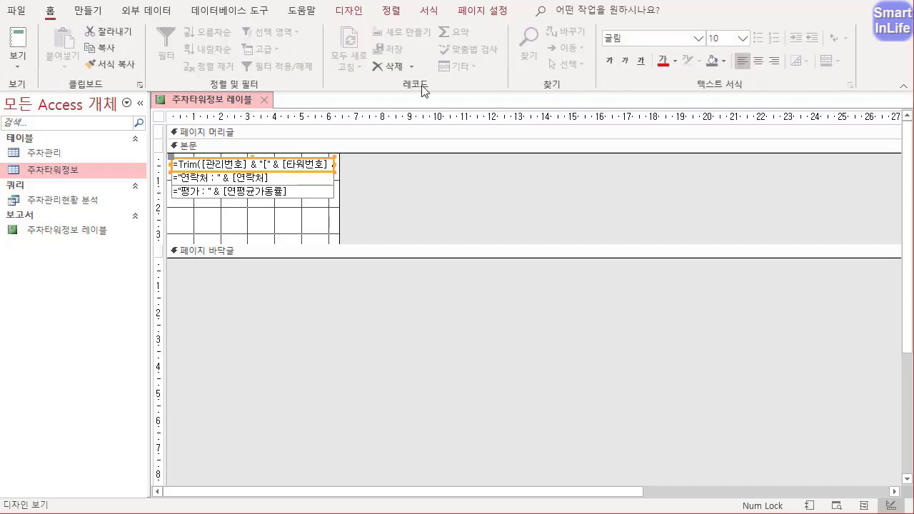
{"action": "left_click", "coordinate": [608, 61]}
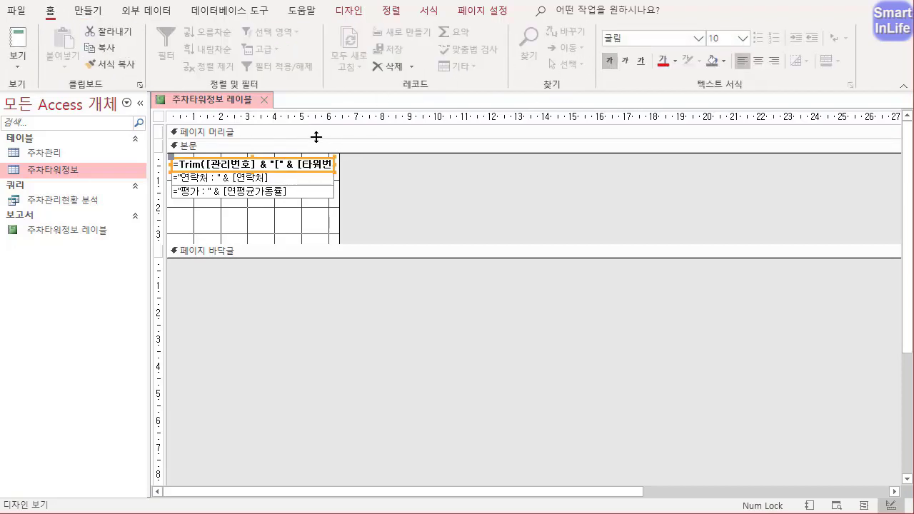
{"action": "left_click", "coordinate": [221, 175]}
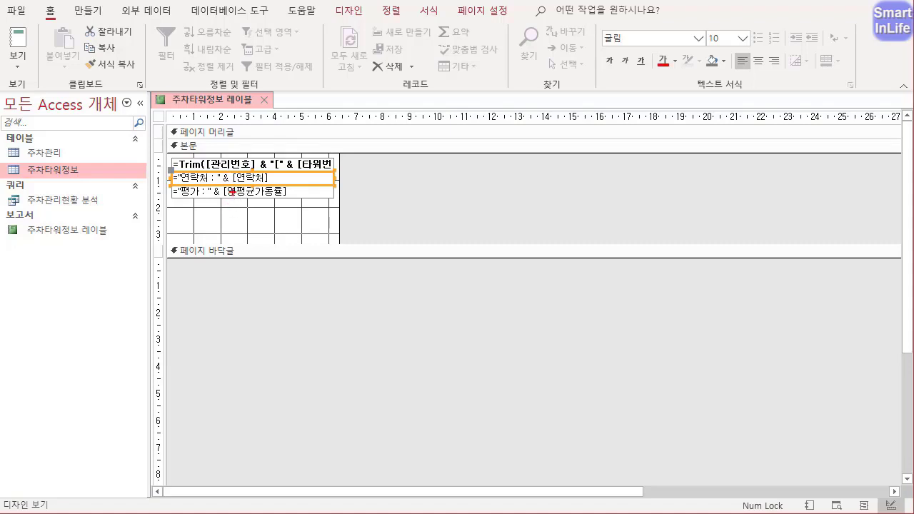
{"action": "mouse_move", "coordinate": [233, 191]}
{"action": "left_mouse_down"}
{"action": "mouse_move", "coordinate": [217, 176]}
{"action": "mouse_move", "coordinate": [235, 191]}
{"action": "left_mouse_up"}
{"action": "key", "text": "Escape"}
{"action": "left_click", "coordinate": [249, 192]}
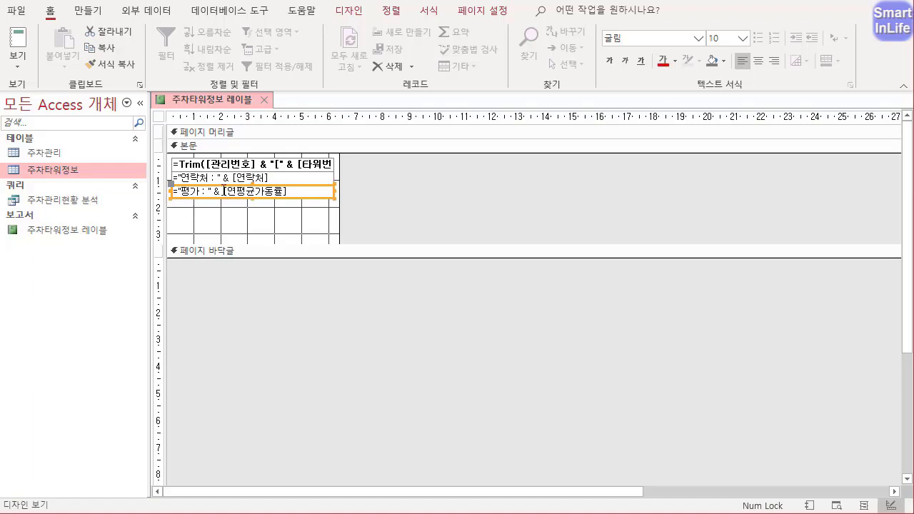
{"action": "left_click", "coordinate": [252, 213]}
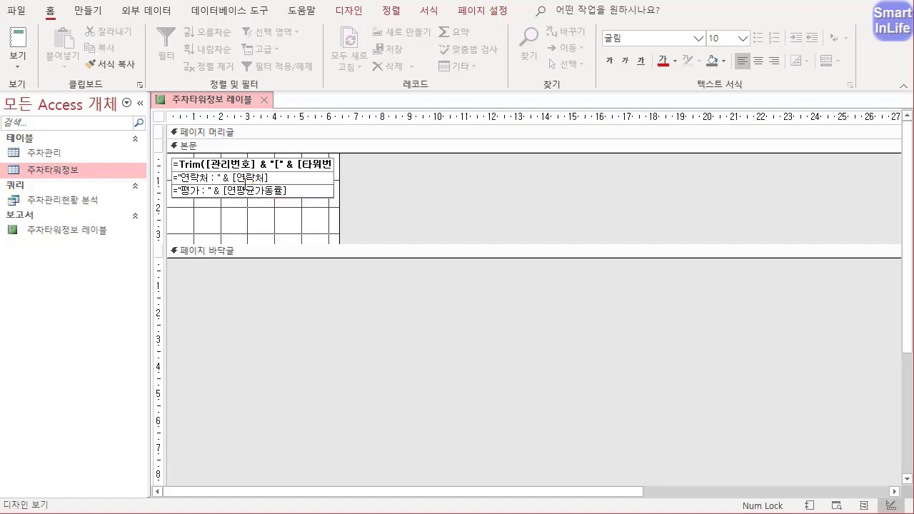
{"action": "left_click", "coordinate": [260, 196]}
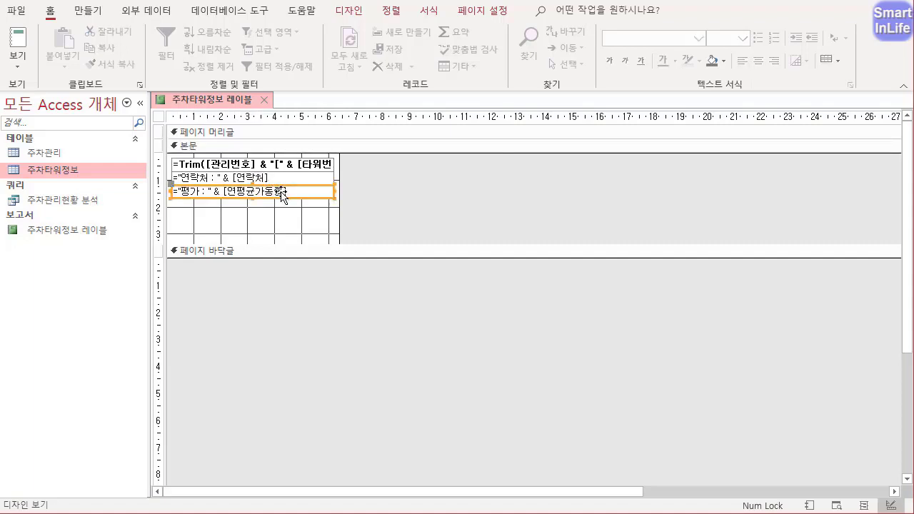
{"action": "right_click", "coordinate": [283, 191]}
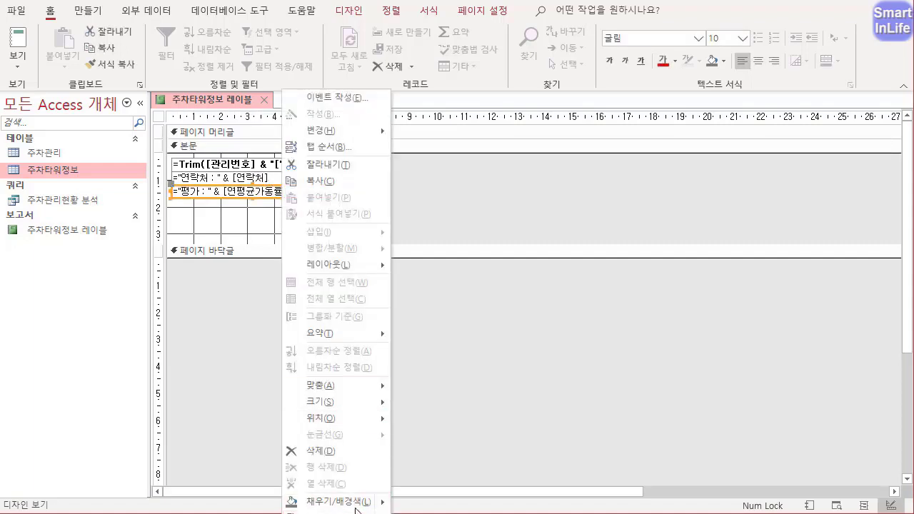
{"action": "left_click", "coordinate": [230, 230]}
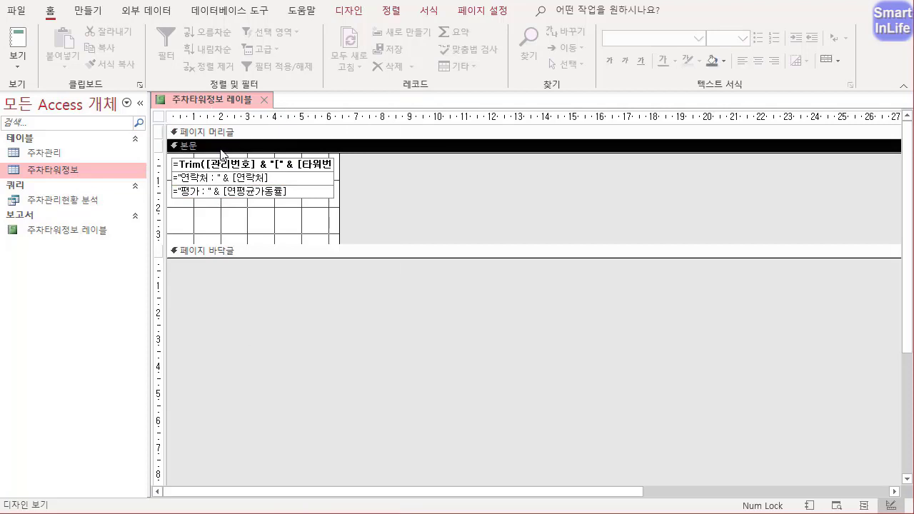
- Show the property sheet (속성 시트) for the 평가 text box in the label's third line
{"action": "left_click", "coordinate": [160, 117]}
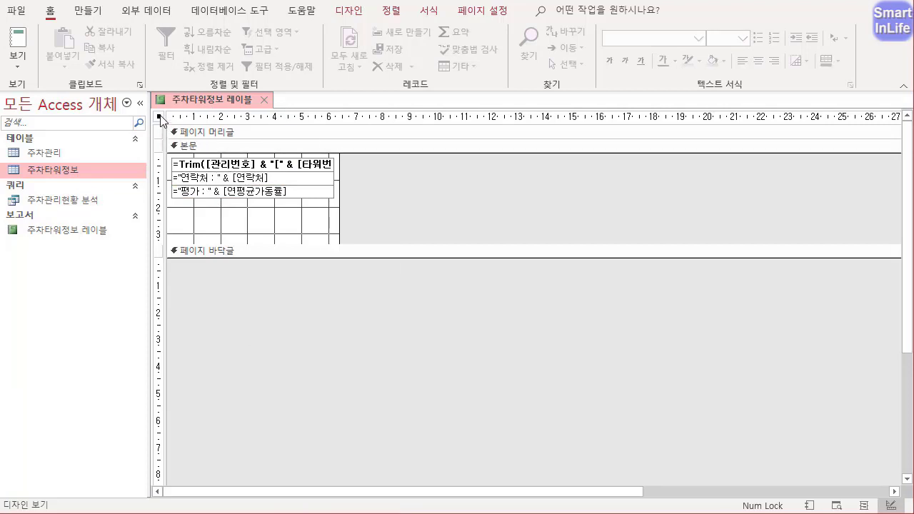
{"action": "right_click", "coordinate": [160, 117]}
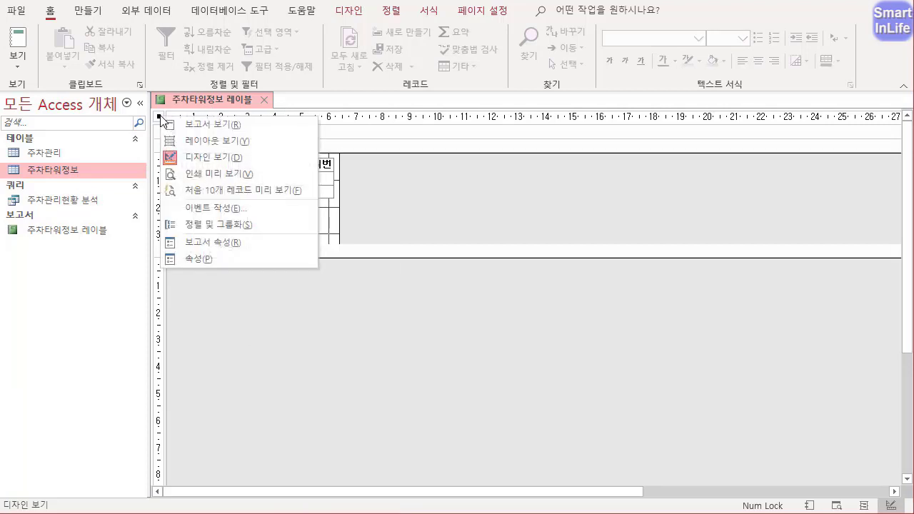
{"action": "left_click", "coordinate": [196, 259]}
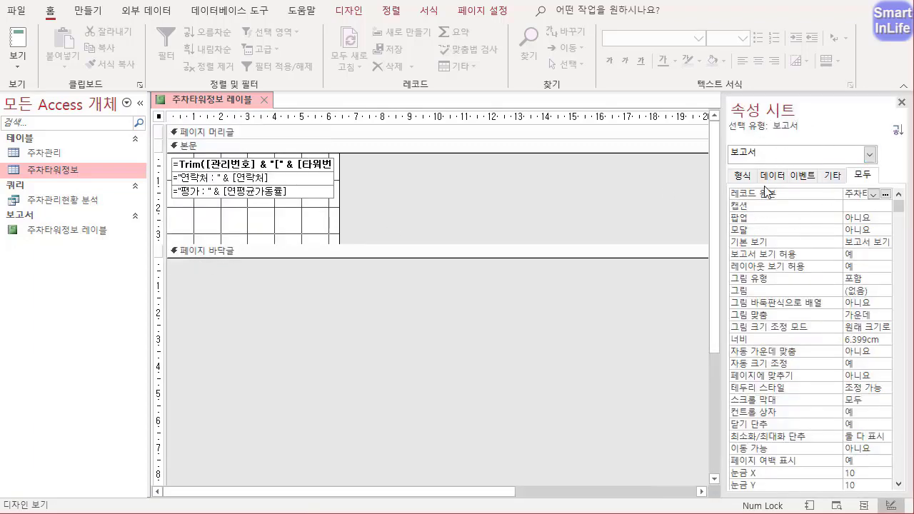
{"action": "left_click", "coordinate": [255, 191]}
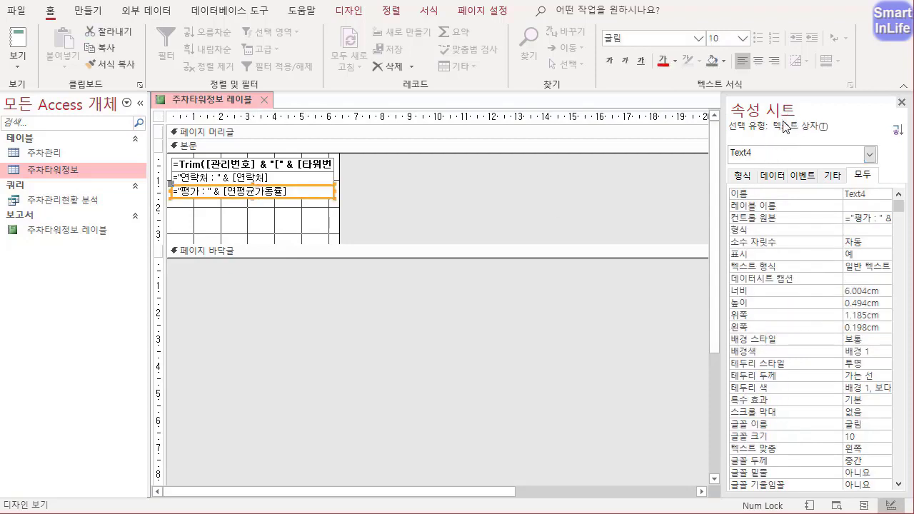
- In the expression builder, change the 평가 control source to start an IIf returning "최우수" when [연평균가동률]>=0.8
{"action": "left_click", "coordinate": [767, 219]}
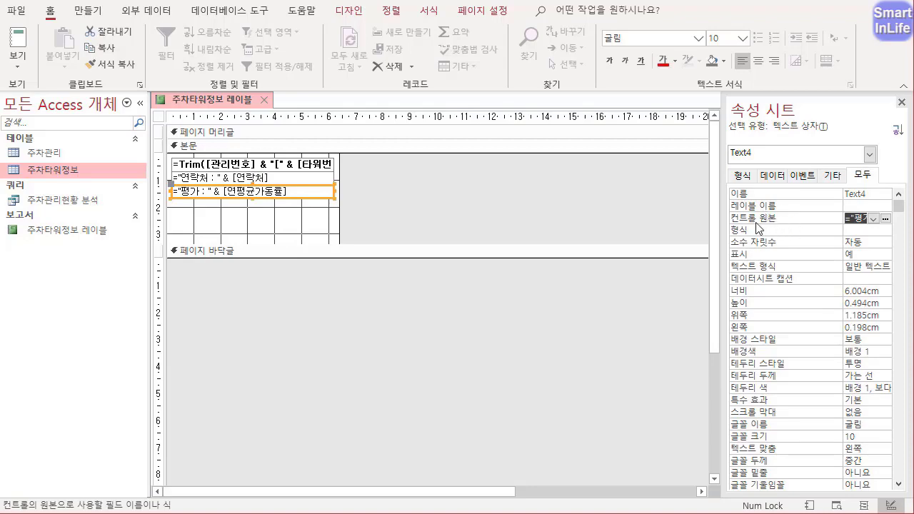
{"action": "right_click", "coordinate": [759, 218]}
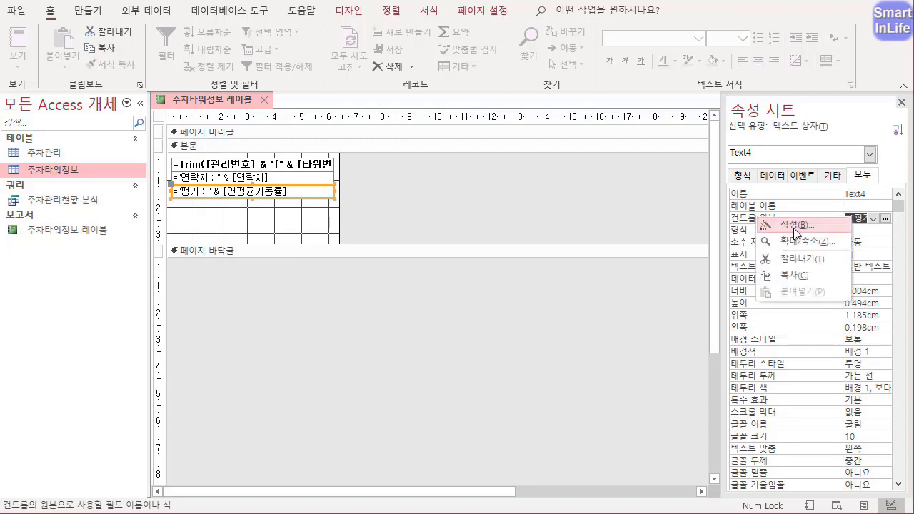
{"action": "left_click", "coordinate": [794, 228]}
{"action": "left_click_drag", "start_coordinate": [493, 57], "coordinate": [523, 118]}
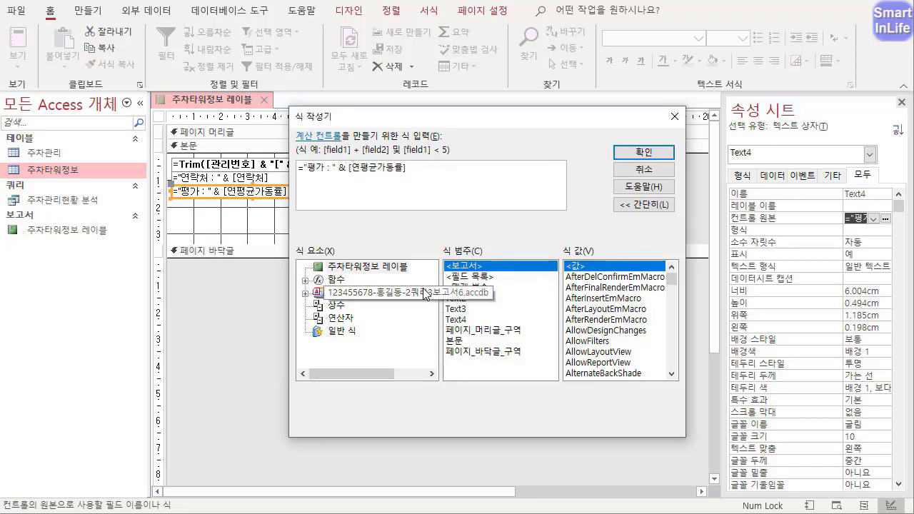
{"action": "type", "text": "iif"}
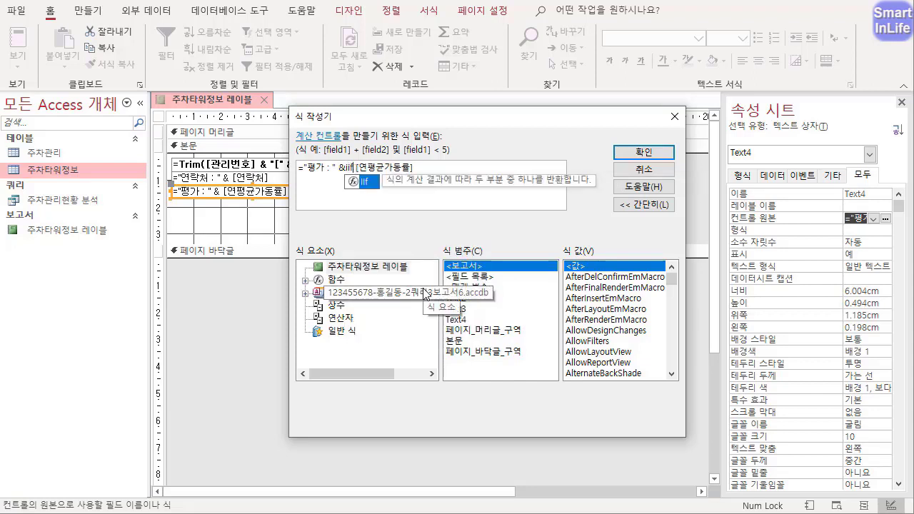
{"action": "type", "text": "("}
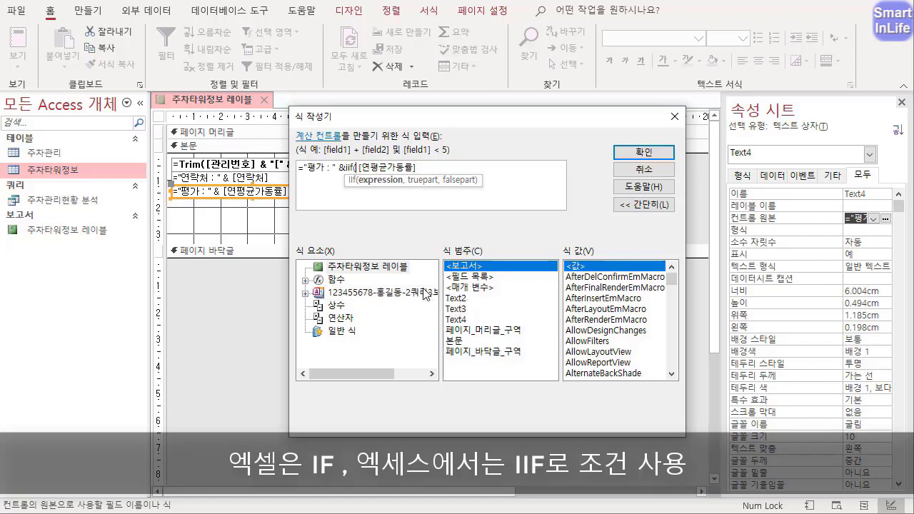
{"action": "left_click", "coordinate": [426, 172]}
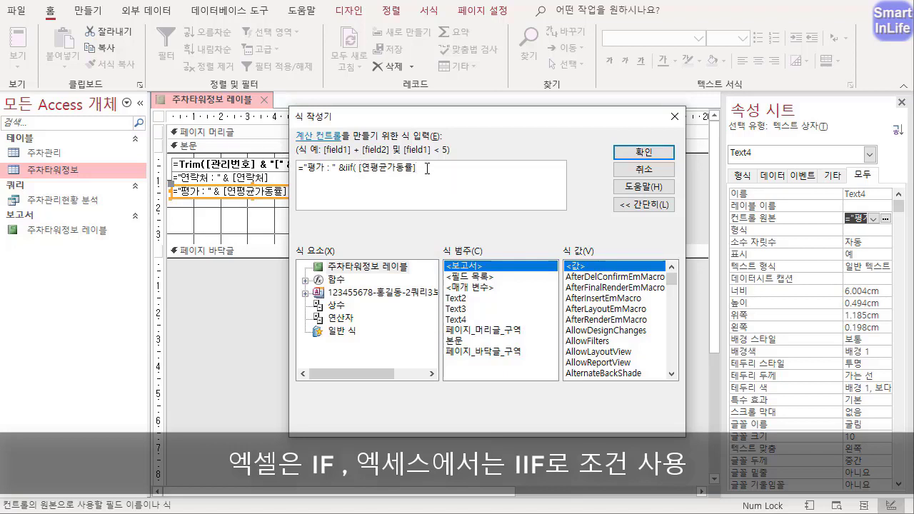
{"action": "type", "text": ">"}
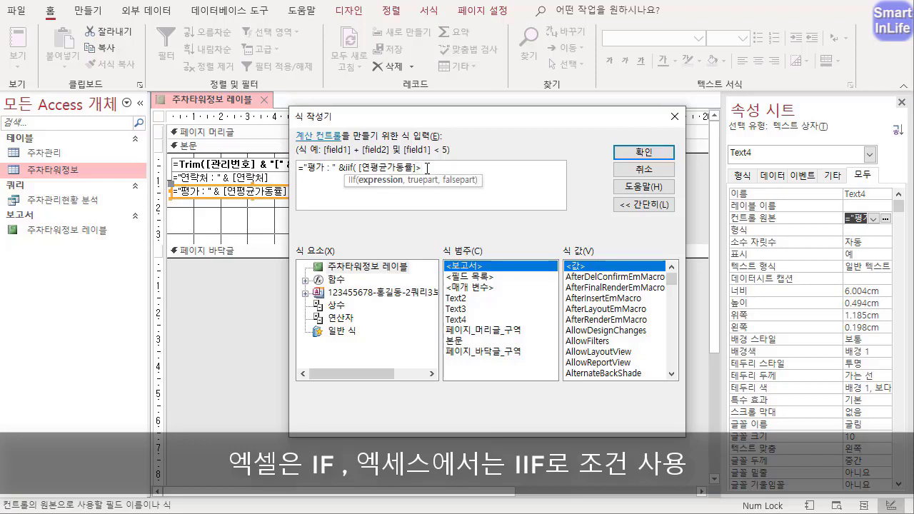
{"action": "type", "text": "=0.8,"}
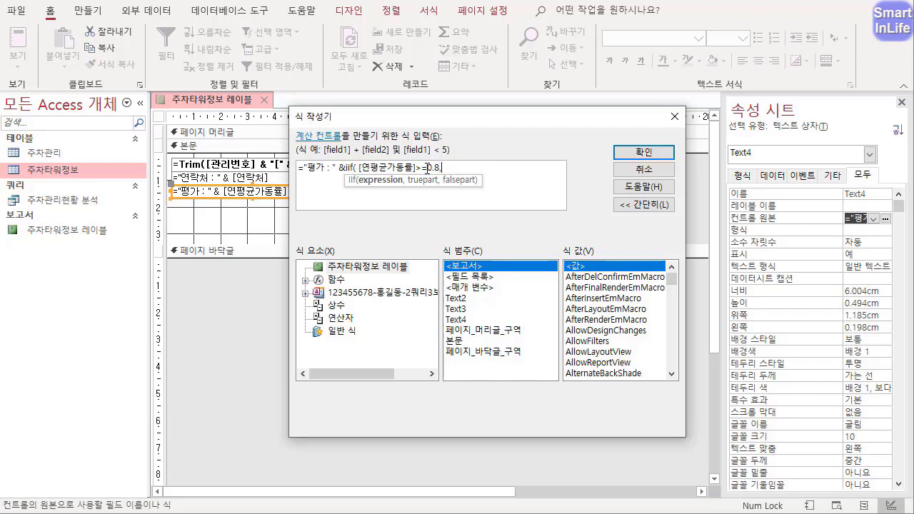
{"action": "type", "text": "최우"}
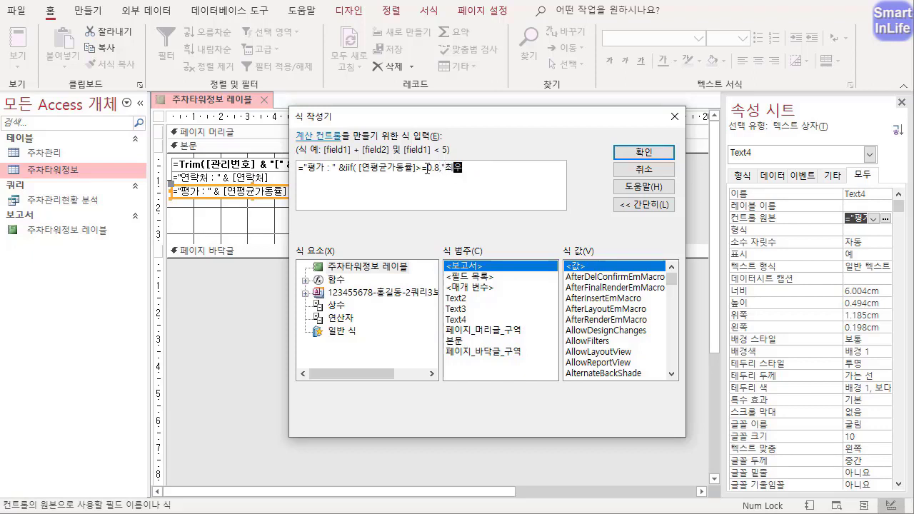
{"action": "type", "text": "서\""}
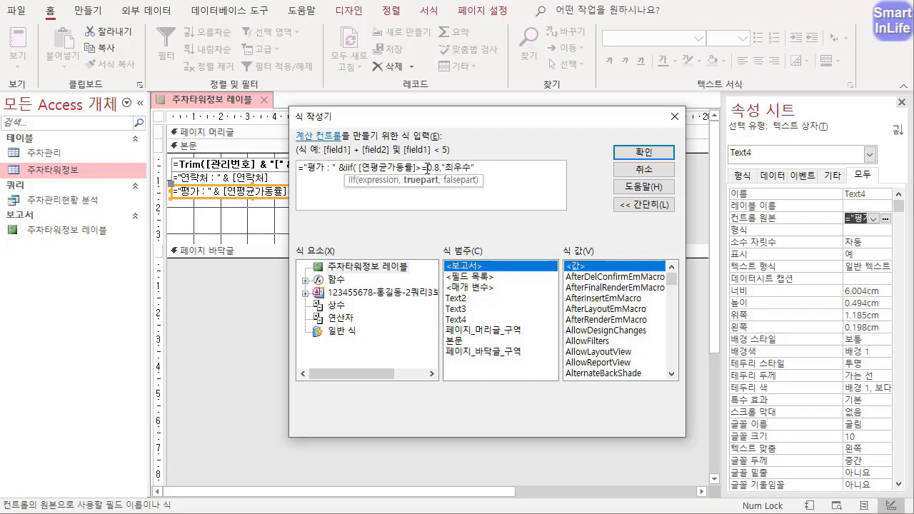
{"action": "type", "text": ","}
{"action": "key", "text": "BackSpace"}
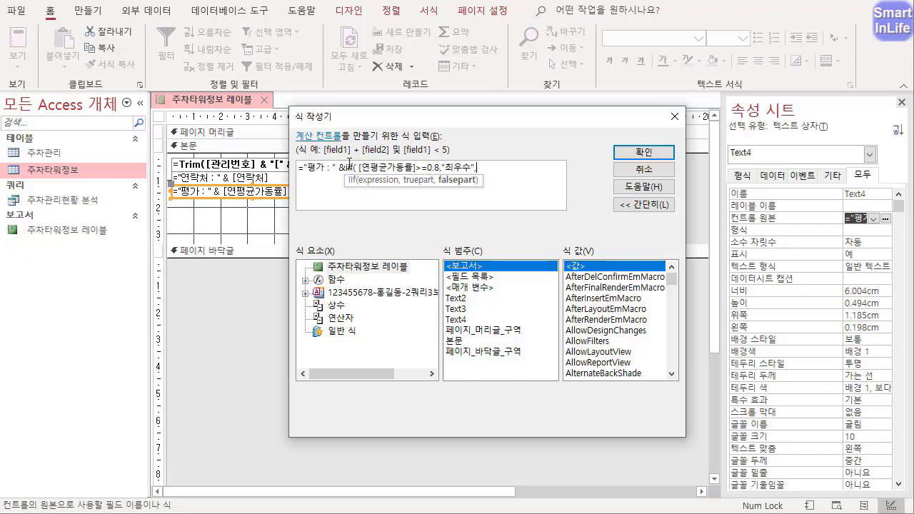
- Copy the IIf part of the expression and paste it as the first IIf's false part
{"action": "left_click_drag", "start_coordinate": [346, 164], "coordinate": [425, 212]}
{"action": "key", "text": "ctrl+c"}
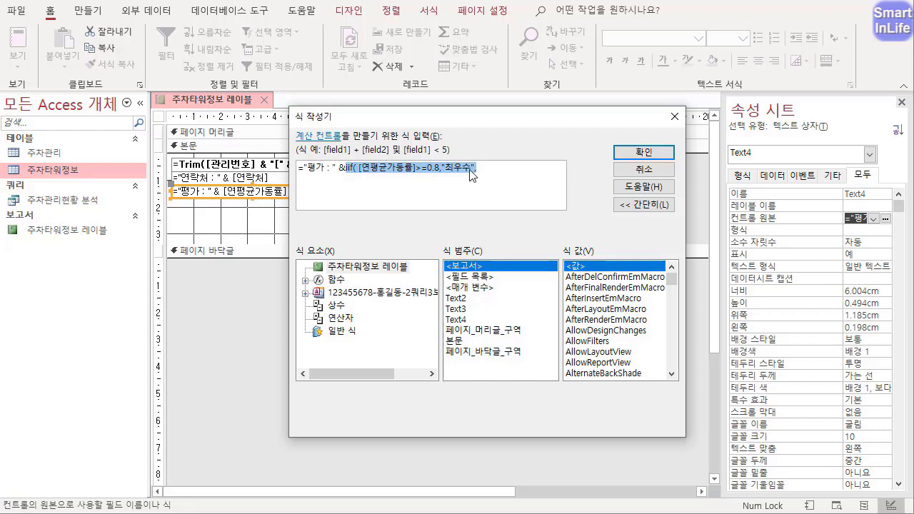
{"action": "left_click", "coordinate": [487, 169]}
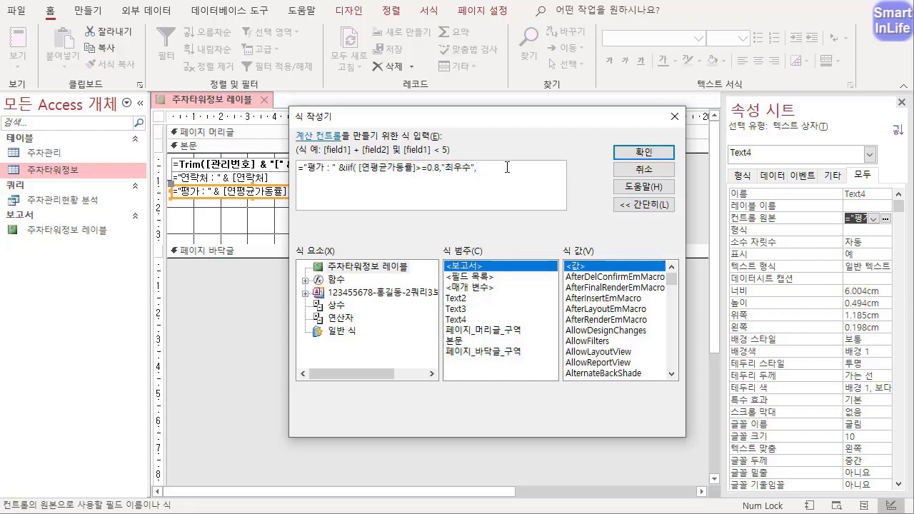
{"action": "key", "text": "ctrl+v"}
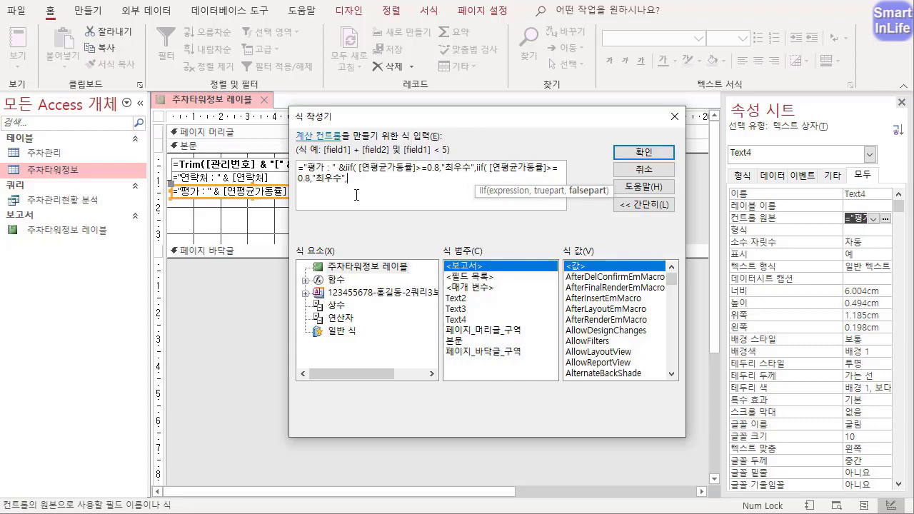
- Change the nested IIf to return "우수" for >=0.5 and otherwise "저조", close both parentheses and apply the expression
{"action": "left_click", "coordinate": [311, 185]}
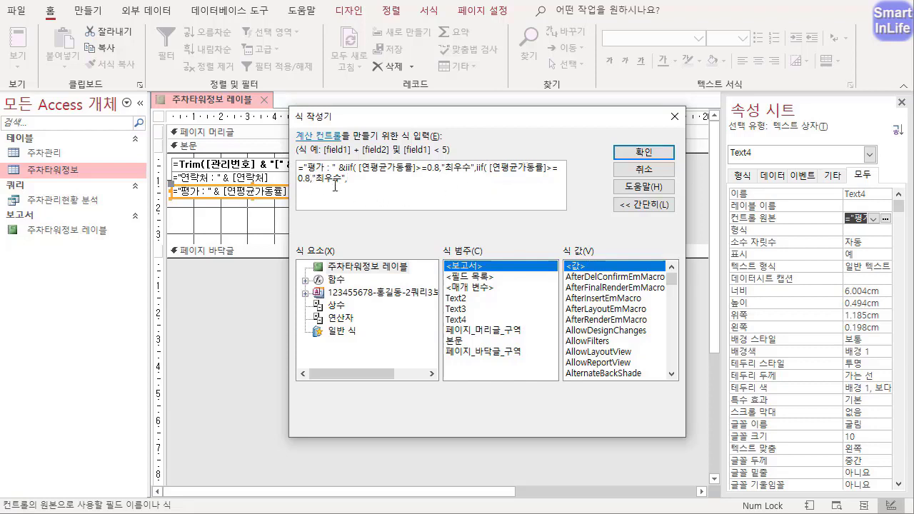
{"action": "key", "text": "BackSpace"}
{"action": "key", "text": "BackSpace"}
{"action": "type", "text": ".5"}
{"action": "key", "text": "BackSpace"}
{"action": "type", "text": ",\"저조\""}
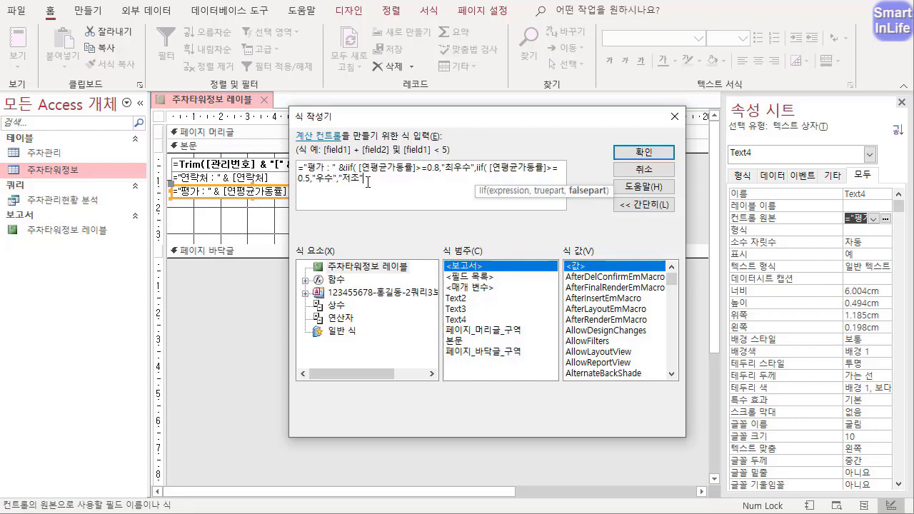
{"action": "type", "text": "))"}
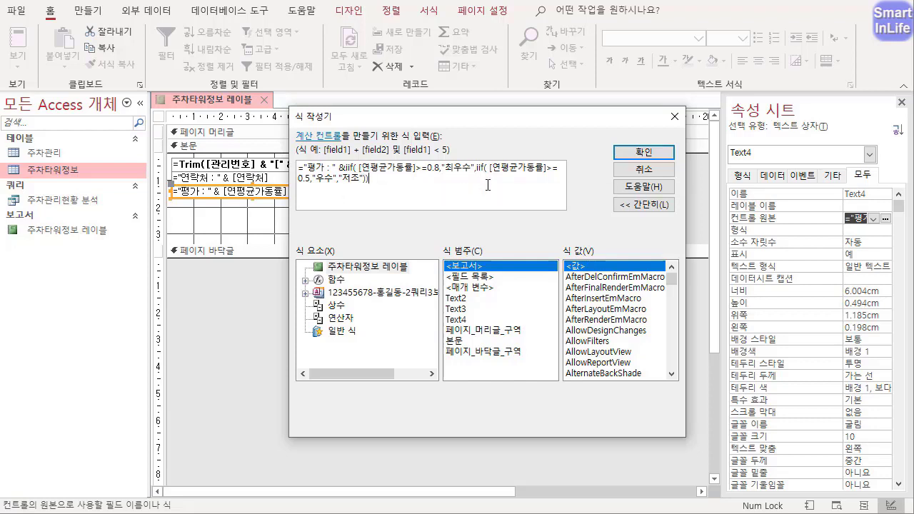
{"action": "left_click", "coordinate": [656, 152]}
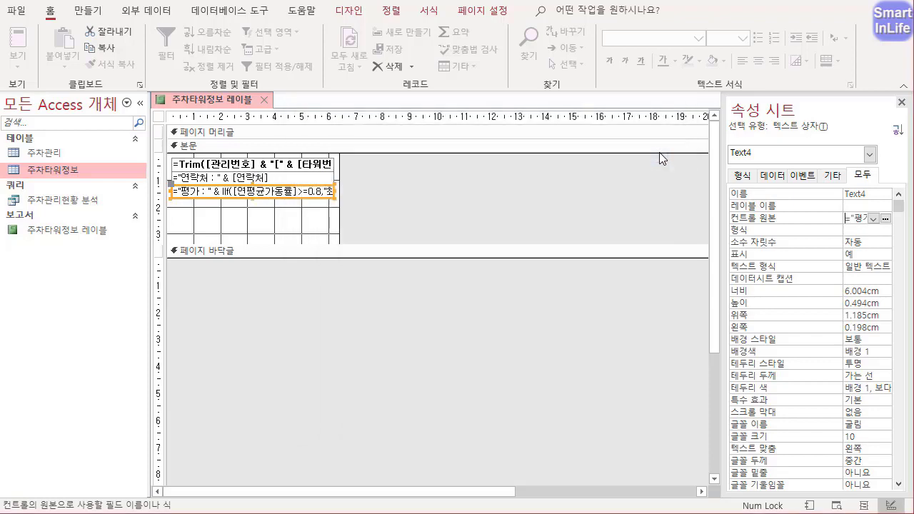
{"action": "key", "text": "Return"}
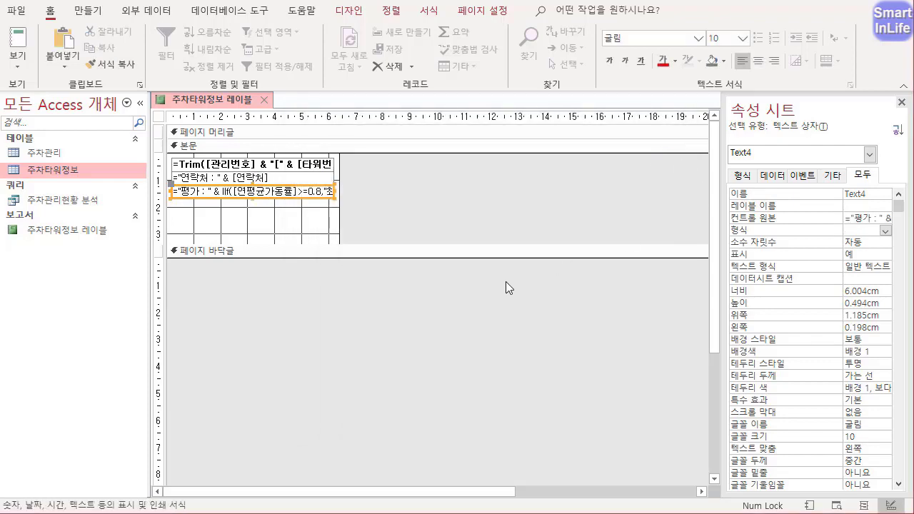
- Review the complete nested IIf expression of the 평가 text box in the expression builder and on the report
{"action": "left_click", "coordinate": [778, 223]}
{"action": "right_click", "coordinate": [778, 223]}
{"action": "left_click", "coordinate": [798, 227]}
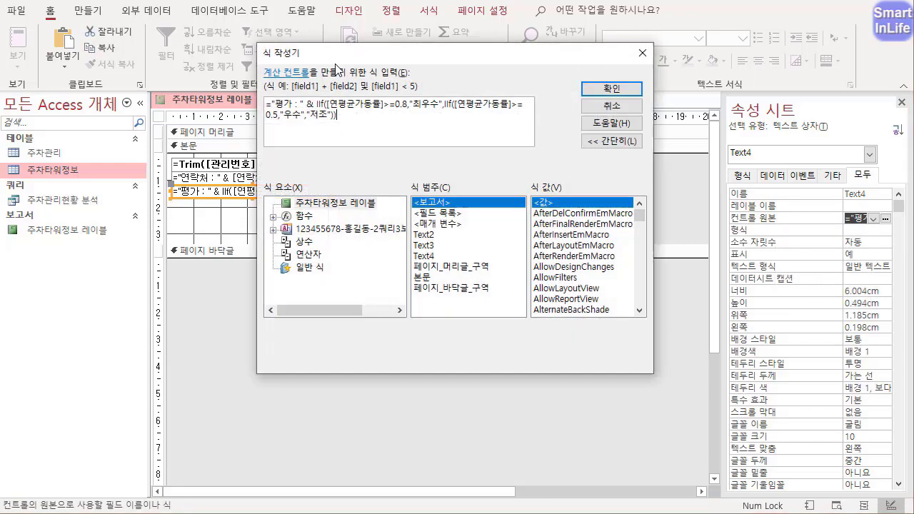
{"action": "left_click_drag", "start_coordinate": [337, 116], "coordinate": [267, 105]}
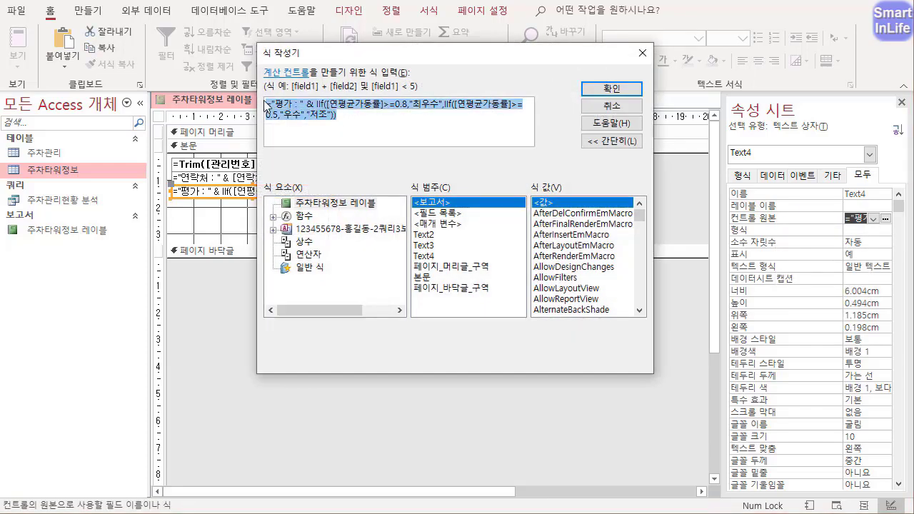
{"action": "left_click", "coordinate": [604, 90]}
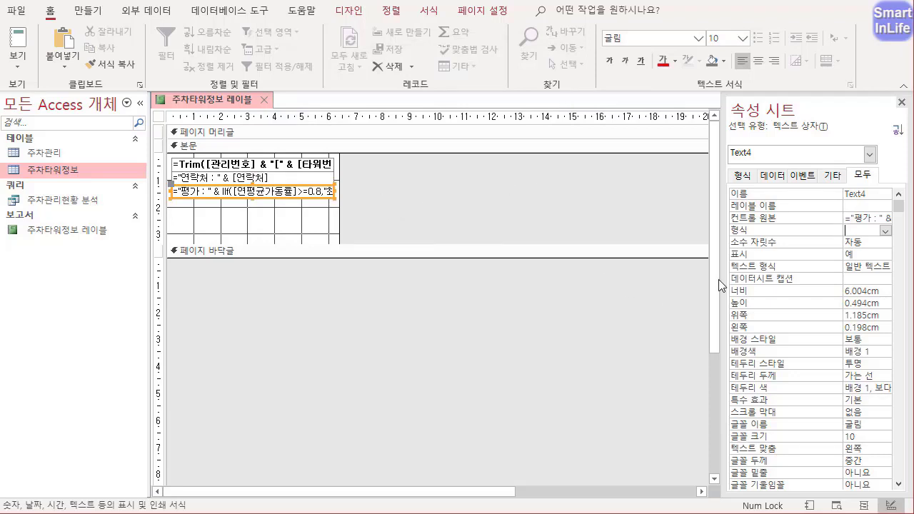
{"action": "left_click", "coordinate": [239, 192]}
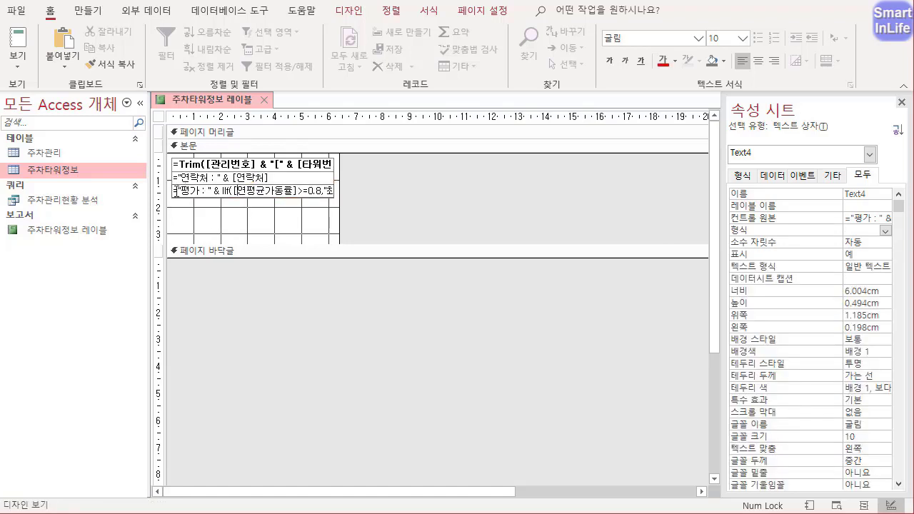
{"action": "left_click_drag", "start_coordinate": [175, 192], "coordinate": [344, 195]}
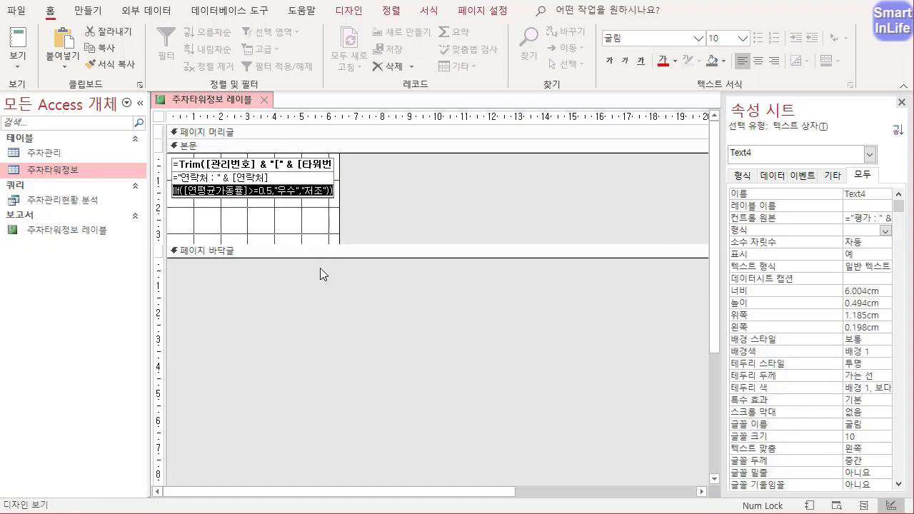
{"action": "left_click", "coordinate": [289, 223]}
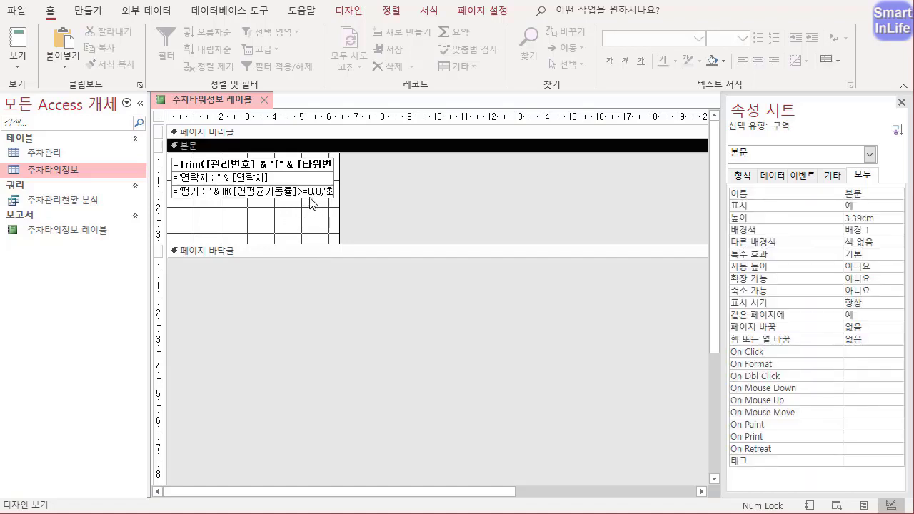
- Check the 주차타워정보 레이블 report in print preview, close it and save its design changes
{"action": "right_click", "coordinate": [227, 107]}
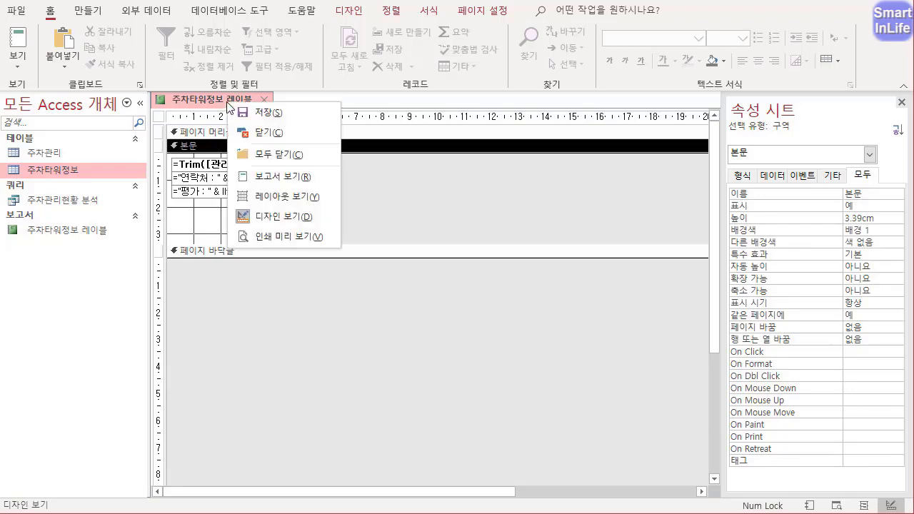
{"action": "left_click", "coordinate": [277, 237]}
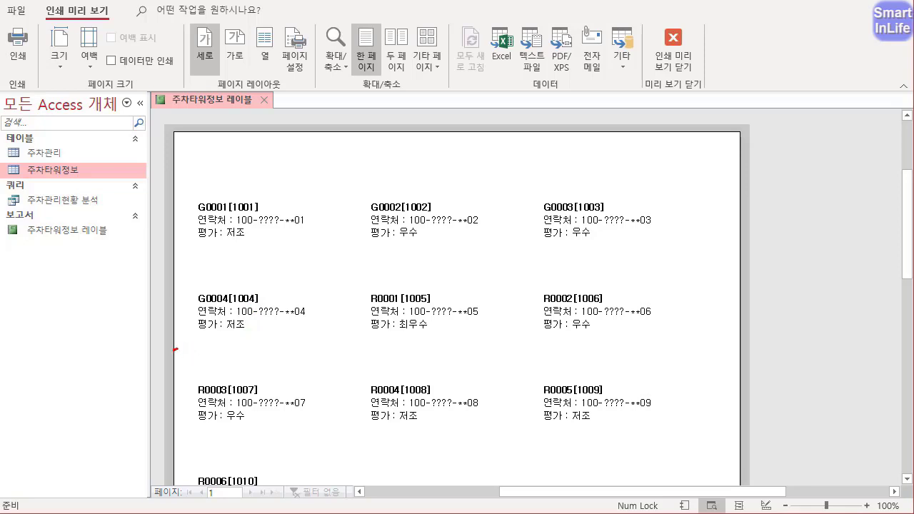
{"action": "mouse_move", "coordinate": [176, 349]}
{"action": "left_mouse_down"}
{"action": "mouse_move", "coordinate": [690, 304]}
{"action": "mouse_move", "coordinate": [660, 220]}
{"action": "mouse_move", "coordinate": [629, 191]}
{"action": "mouse_move", "coordinate": [350, 223]}
{"action": "mouse_move", "coordinate": [220, 184]}
{"action": "mouse_move", "coordinate": [229, 323]}
{"action": "left_mouse_up"}
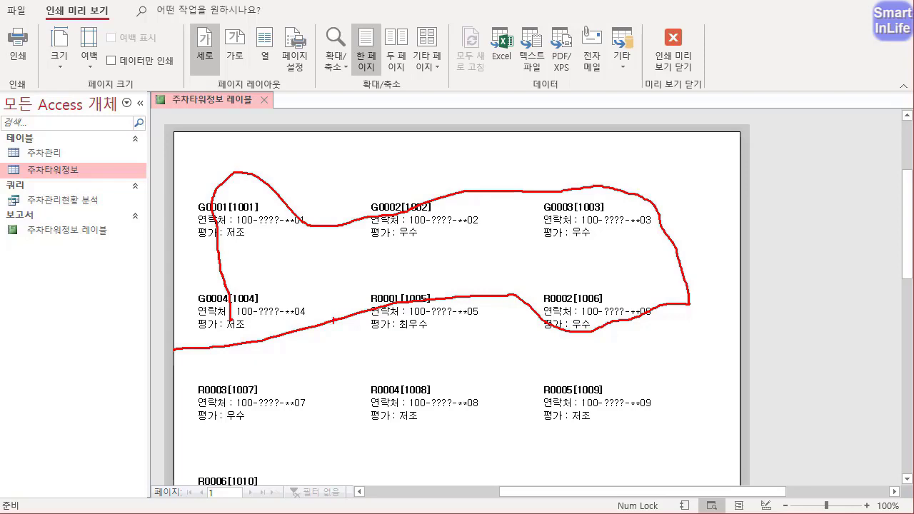
{"action": "key", "text": "Escape"}
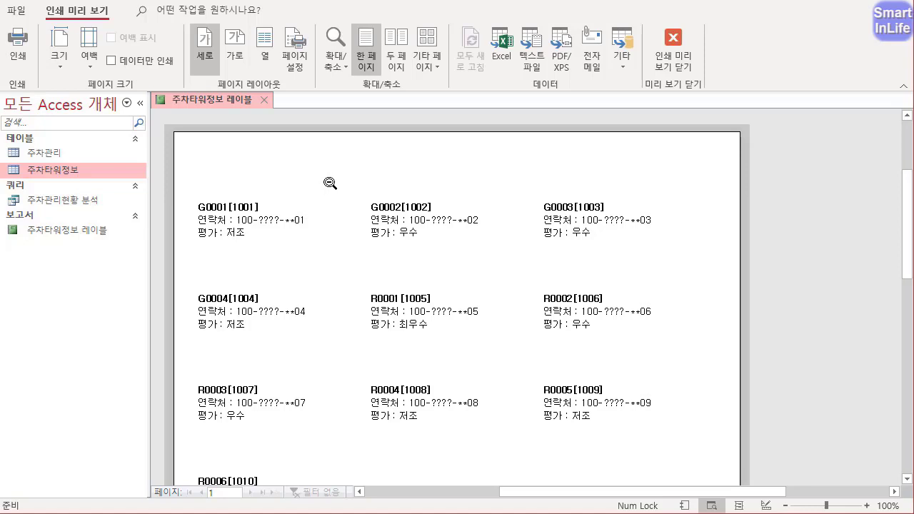
{"action": "left_click", "coordinate": [263, 100]}
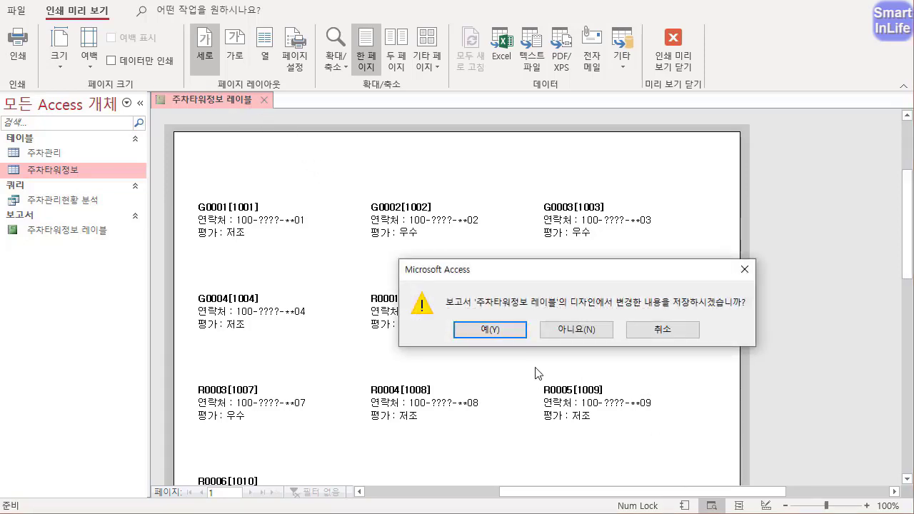
{"action": "left_click", "coordinate": [518, 335]}
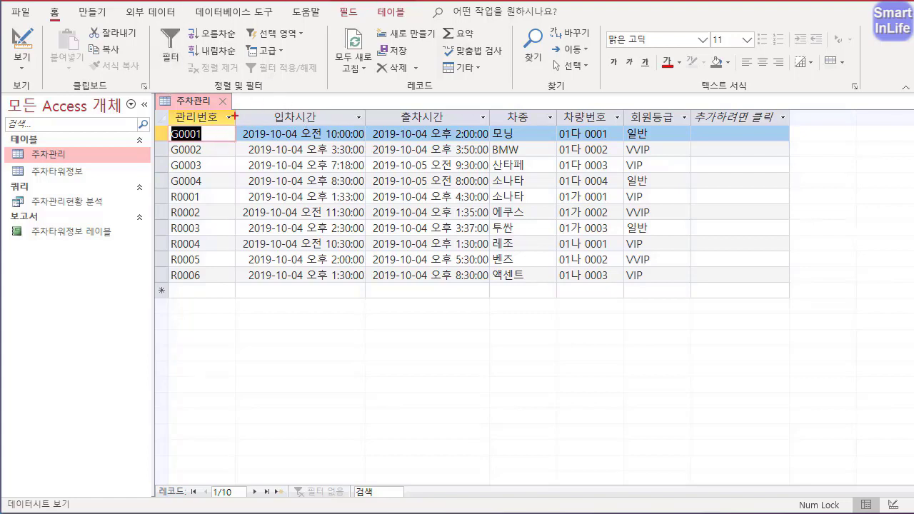
- Examine the fields of the 주차관리 table in its datasheet and close the table
{"action": "mouse_move", "coordinate": [182, 122]}
{"action": "left_mouse_down"}
{"action": "mouse_move", "coordinate": [653, 131]}
{"action": "mouse_move", "coordinate": [472, 100]}
{"action": "mouse_move", "coordinate": [207, 108]}
{"action": "mouse_move", "coordinate": [195, 125]}
{"action": "left_mouse_up"}
{"action": "key", "text": "Escape"}
{"action": "left_click", "coordinate": [225, 103]}
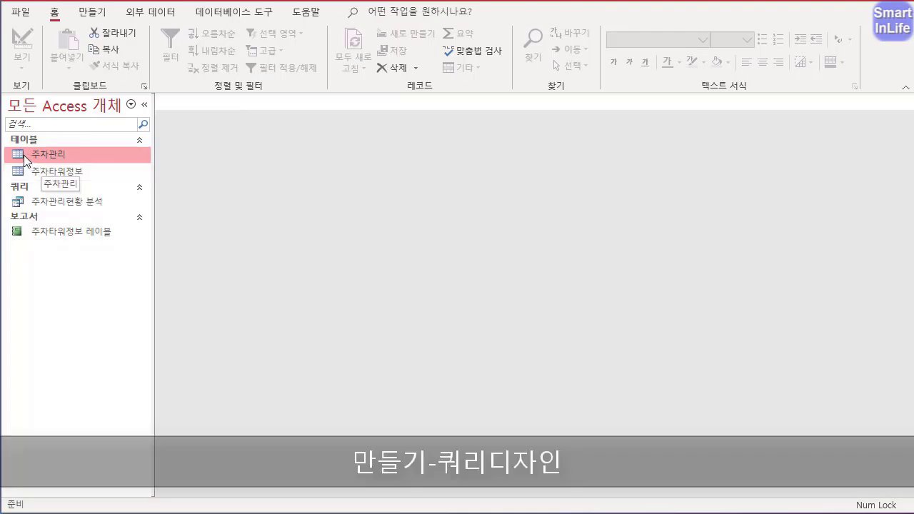
- Create a new query in design view based on the 주차관리 table and hide the property sheet
{"action": "left_click", "coordinate": [92, 12]}
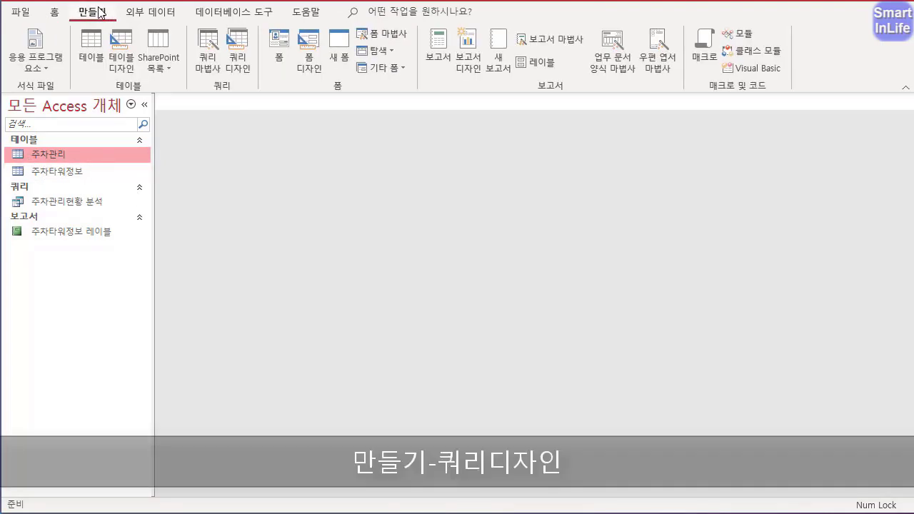
{"action": "left_click", "coordinate": [240, 59]}
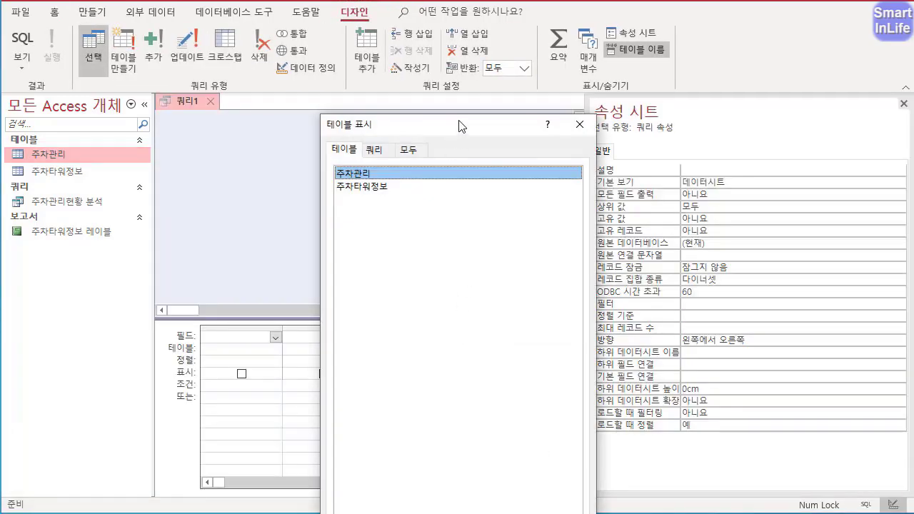
{"action": "left_click_drag", "start_coordinate": [456, 128], "coordinate": [436, 32]}
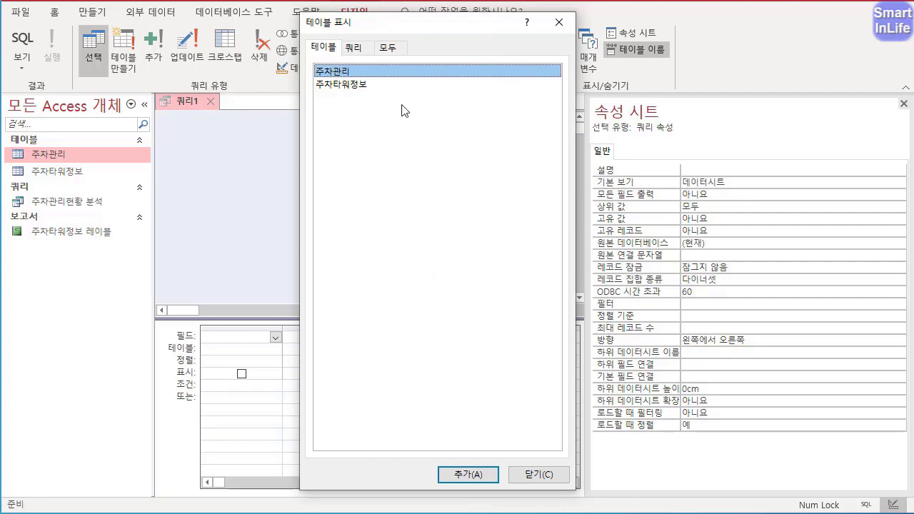
{"action": "left_click_drag", "start_coordinate": [412, 26], "coordinate": [530, 37]}
{"action": "double_click", "coordinate": [503, 83]}
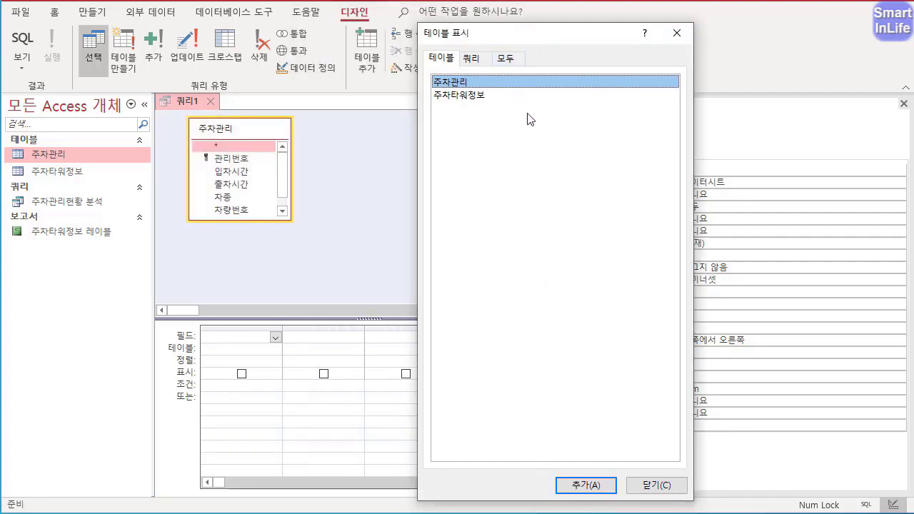
{"action": "left_click", "coordinate": [648, 497]}
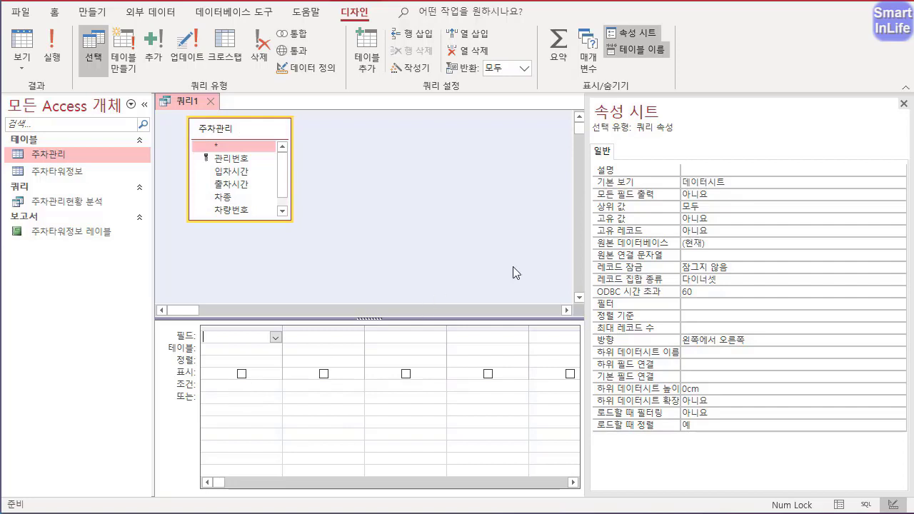
{"action": "left_click", "coordinate": [904, 104]}
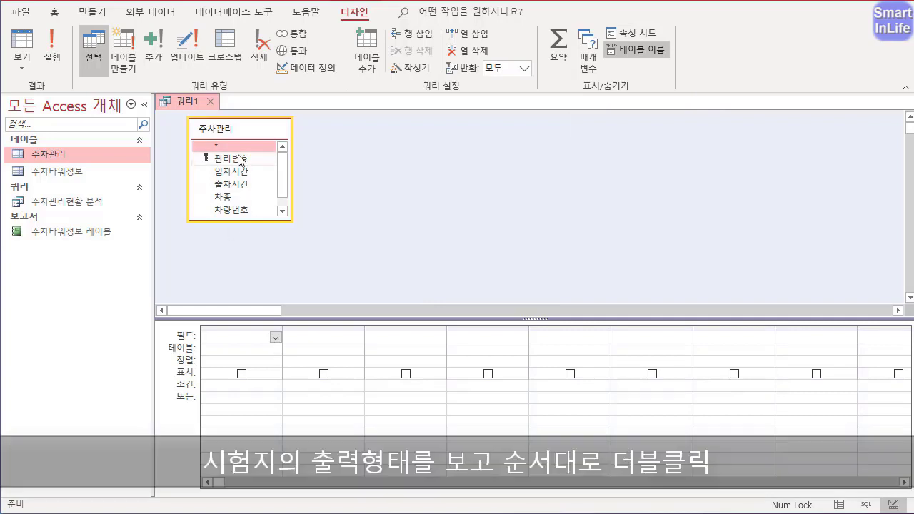
- Add the 관리번호 field to the query and a calculated field 차량구분 with the placeholder value 1
{"action": "double_click", "coordinate": [240, 159]}
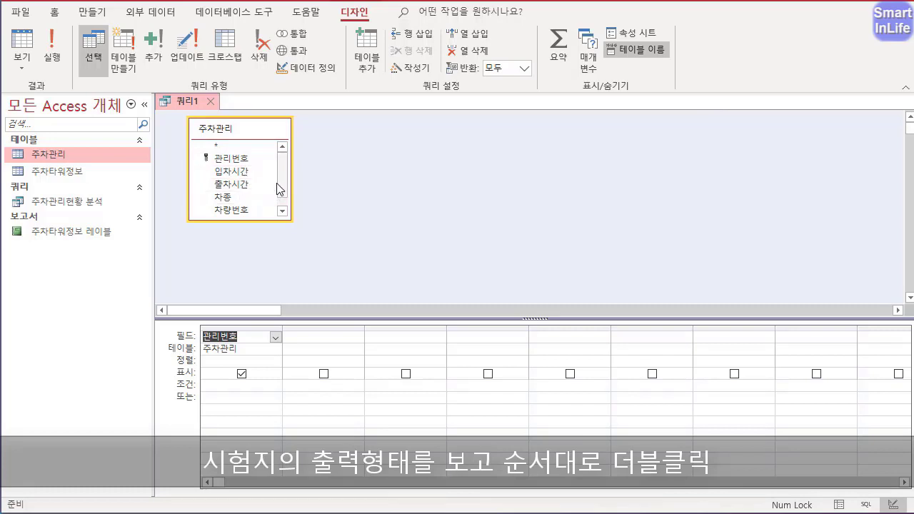
{"action": "scroll", "coordinate": [279, 189], "scroll_direction": "down", "scroll_amount": 1}
{"action": "left_click", "coordinate": [306, 325]}
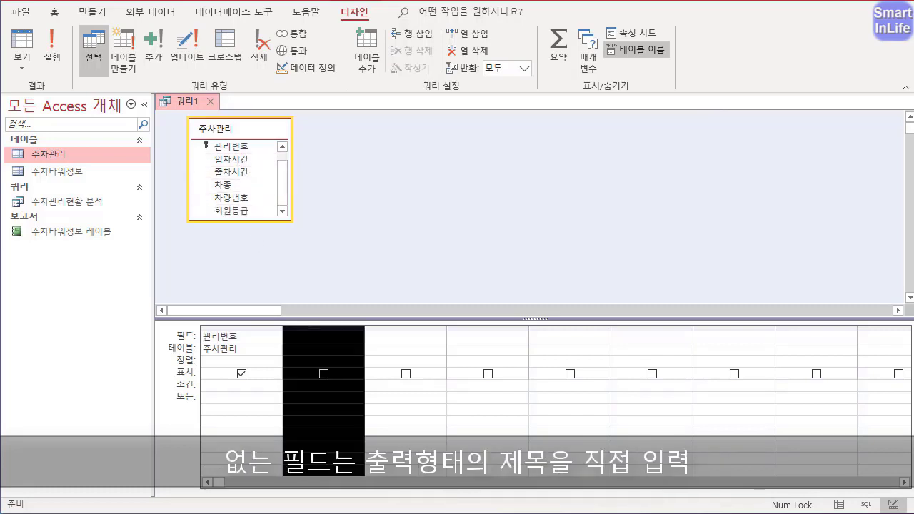
{"action": "left_click", "coordinate": [310, 334]}
{"action": "type", "text": "차량구부"}
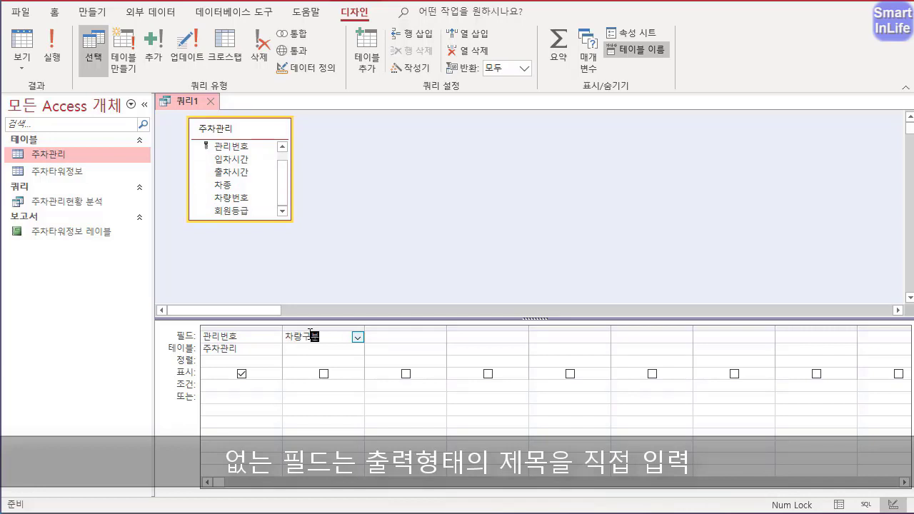
{"action": "type", "text": ":1"}
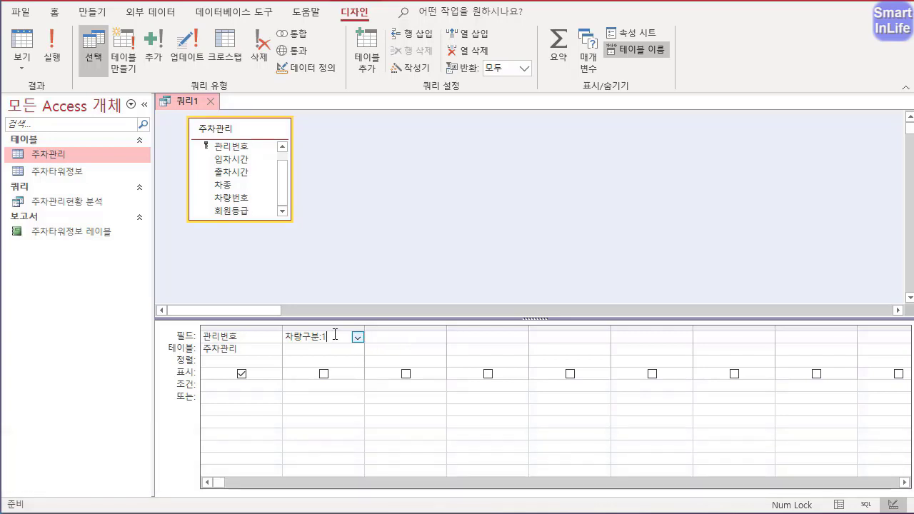
{"action": "left_click", "coordinate": [384, 336]}
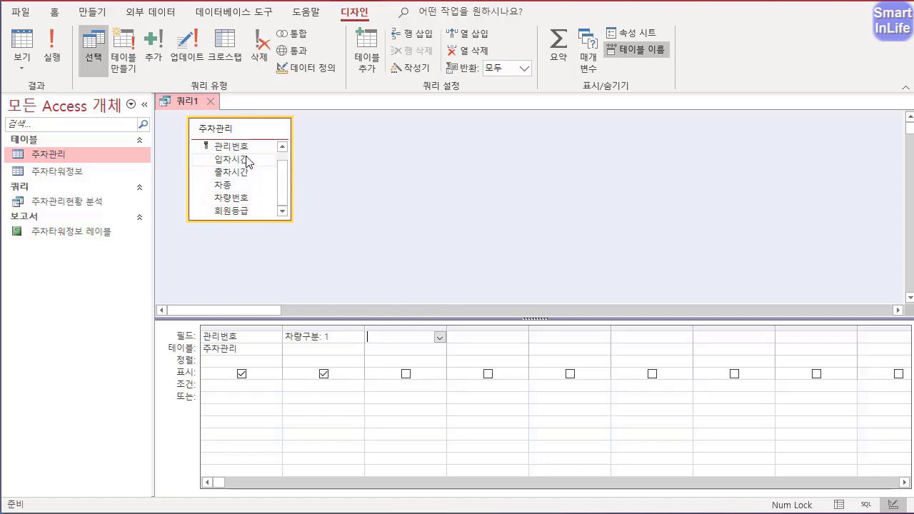
- Add the 입차시간 and 출차시간 fields of the 주차관리 table to the next columns of the query
{"action": "double_click", "coordinate": [247, 161]}
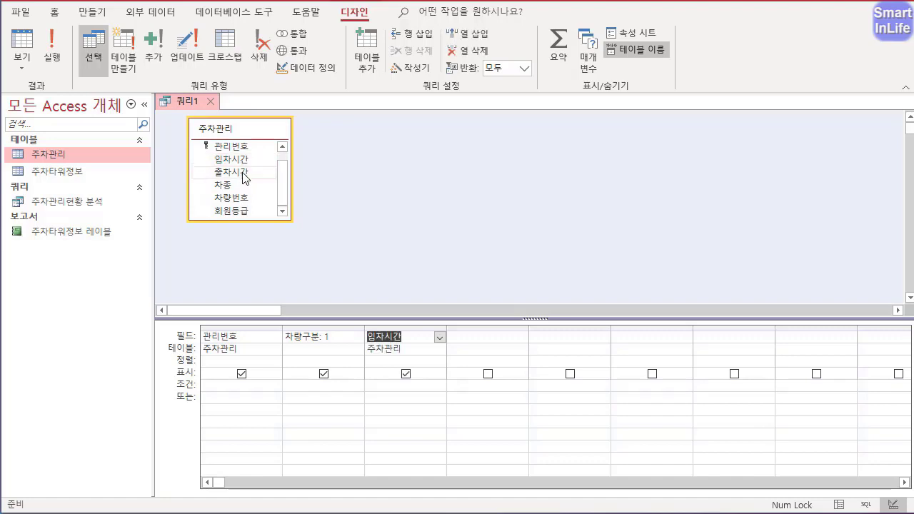
{"action": "double_click", "coordinate": [245, 173]}
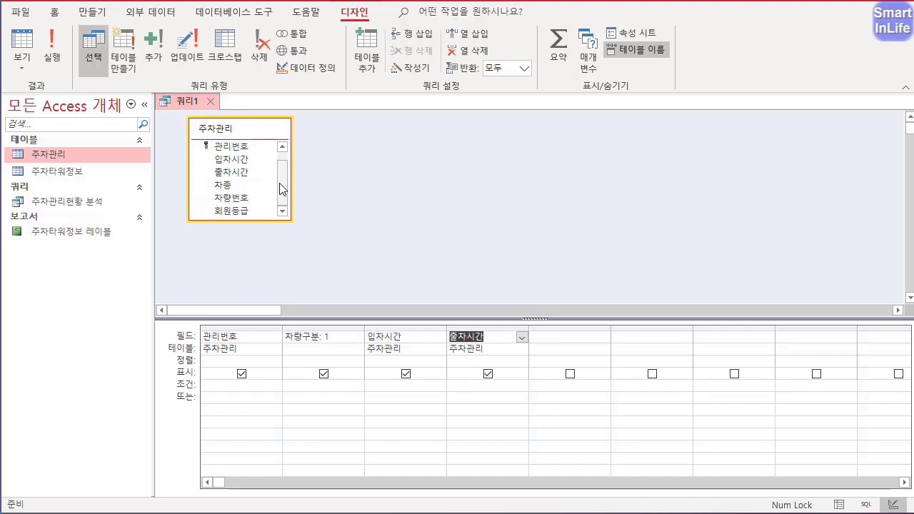
{"action": "left_click", "coordinate": [555, 334]}
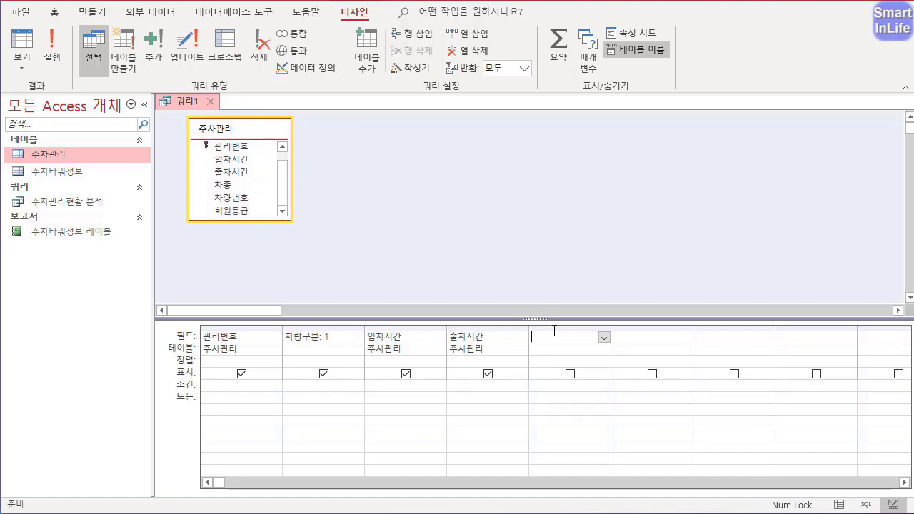
- Add two placeholder calculated fields to the query after 출차시간: 출차한도: 1 and 주차비: 1
{"action": "type", "text": "출차한드"}
{"action": "type", "text": ":1"}
{"action": "key", "text": "Return"}
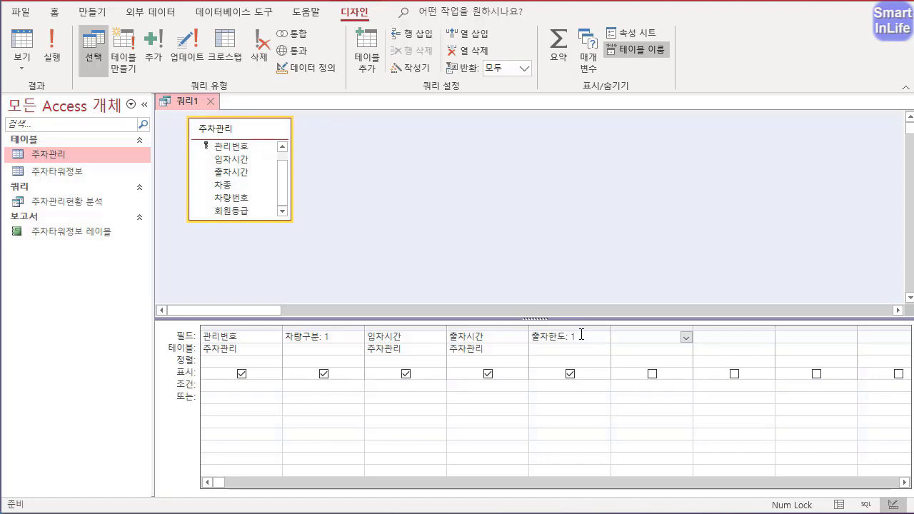
{"action": "left_click", "coordinate": [581, 335]}
{"action": "left_click", "coordinate": [630, 333]}
{"action": "type", "text": "주차비: 1"}
{"action": "key", "text": "Tab"}
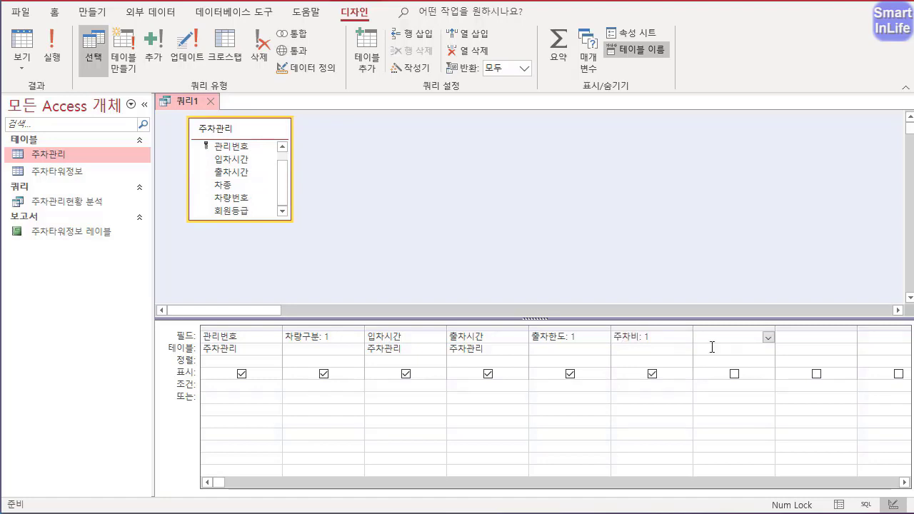
- Add the 차종, 차량번호 and 회원등급 fields from the 주차관리 table to the query grid
{"action": "double_click", "coordinate": [250, 187]}
{"action": "double_click", "coordinate": [250, 198]}
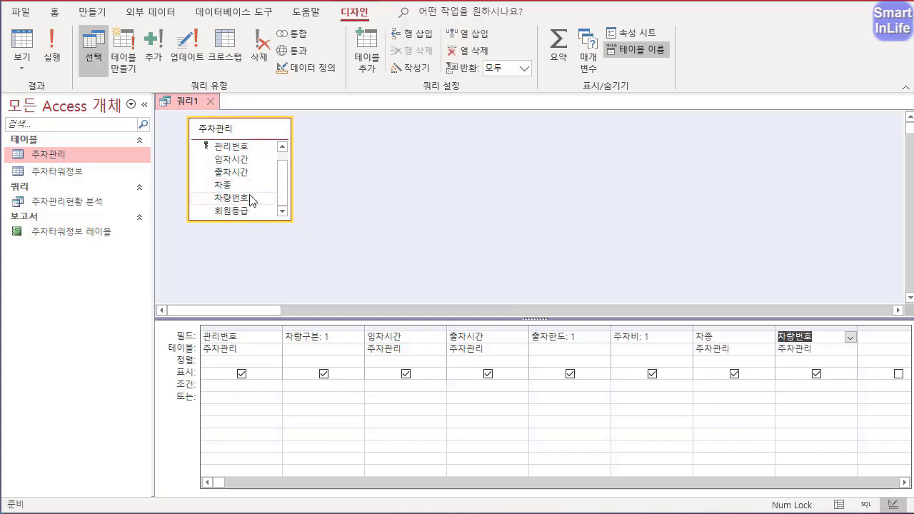
{"action": "double_click", "coordinate": [250, 212]}
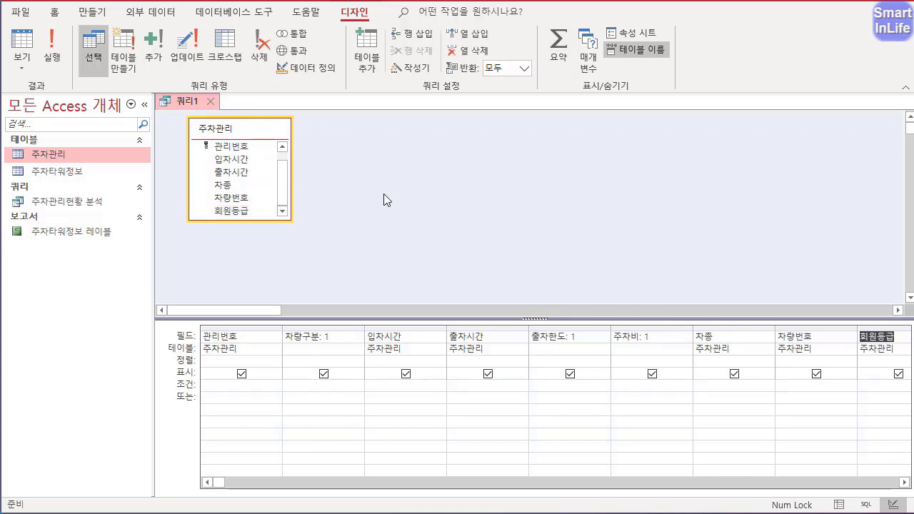
- Preview the query with its placeholder columns in Datasheet view and return to Design view
{"action": "key", "text": "ctrl+2"}
{"action": "mouse_move", "coordinate": [210, 105]}
{"action": "left_mouse_down"}
{"action": "mouse_move", "coordinate": [196, 110]}
{"action": "mouse_move", "coordinate": [215, 85]}
{"action": "mouse_move", "coordinate": [184, 132]}
{"action": "left_mouse_up"}
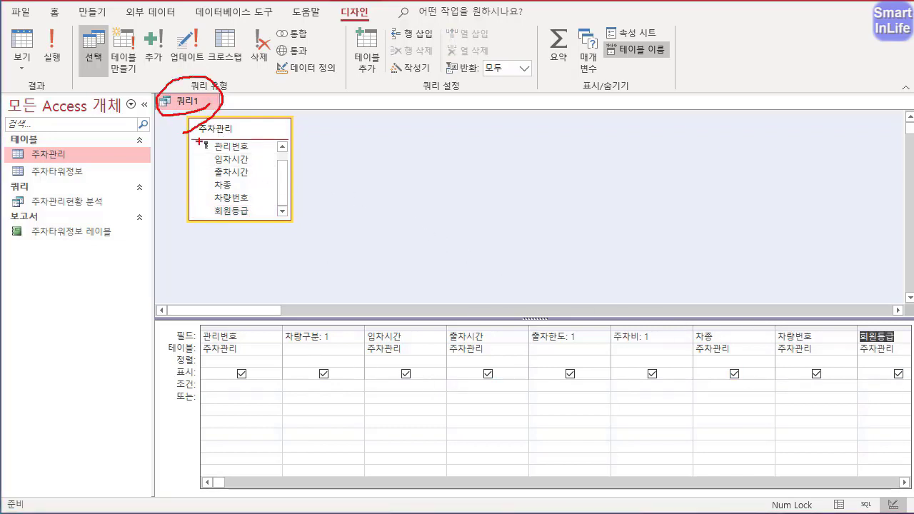
{"action": "key", "text": "Escape"}
{"action": "right_click", "coordinate": [189, 102]}
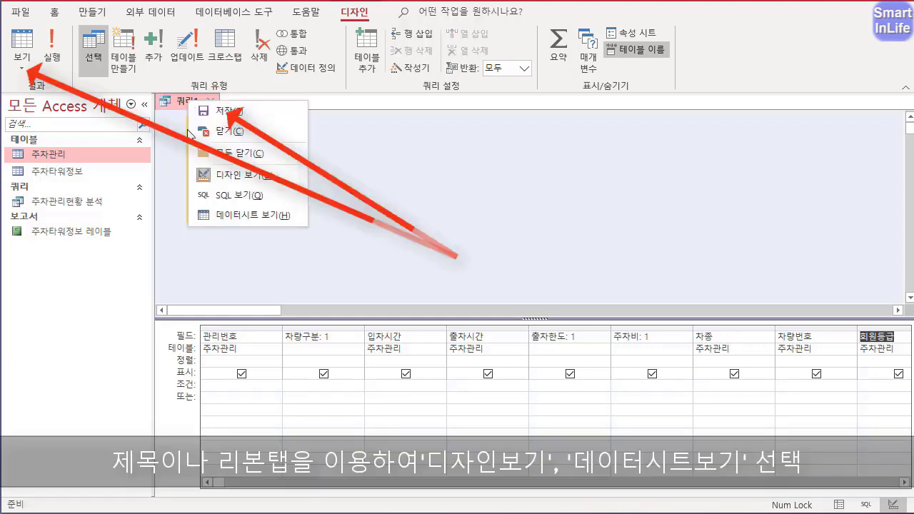
{"action": "left_click", "coordinate": [235, 212]}
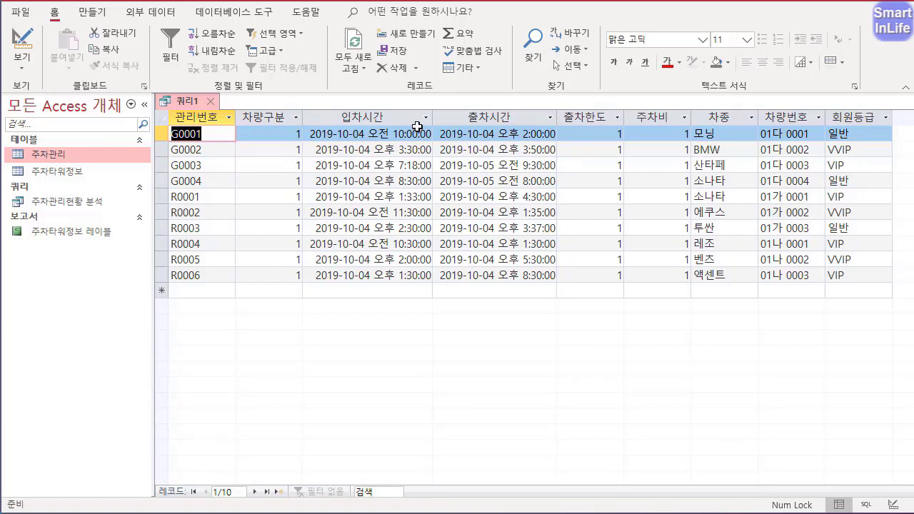
{"action": "right_click", "coordinate": [191, 103]}
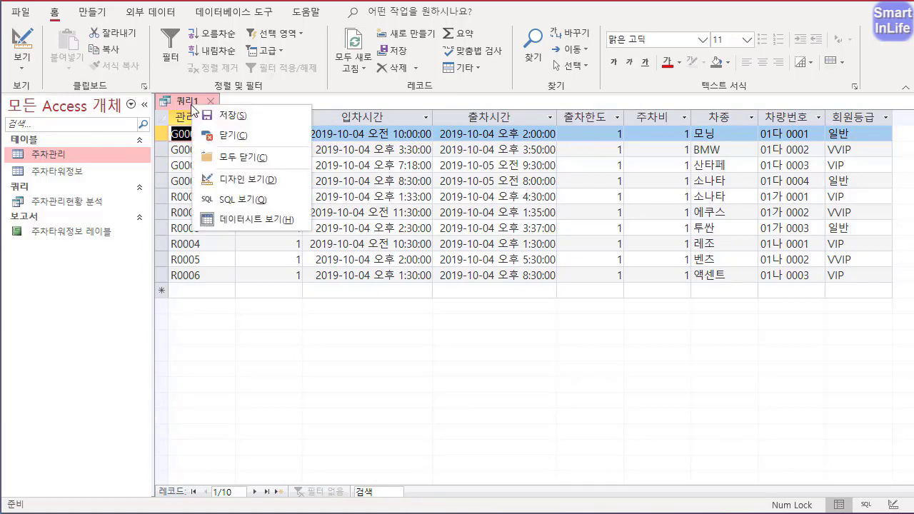
{"action": "left_click", "coordinate": [214, 179]}
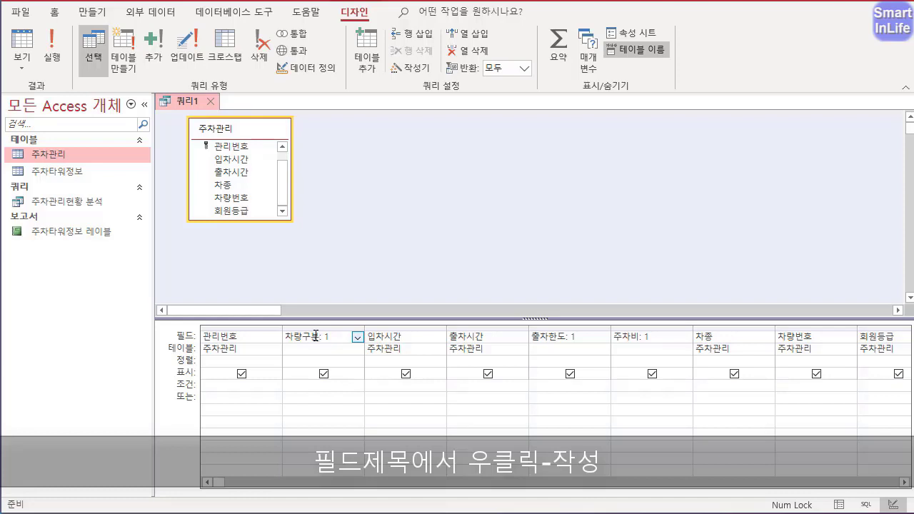
- Open the 차량구분 field in the Expression Builder and replace its placeholder value with the start of a Switch function
{"action": "right_click", "coordinate": [315, 336]}
{"action": "left_click", "coordinate": [335, 414]}
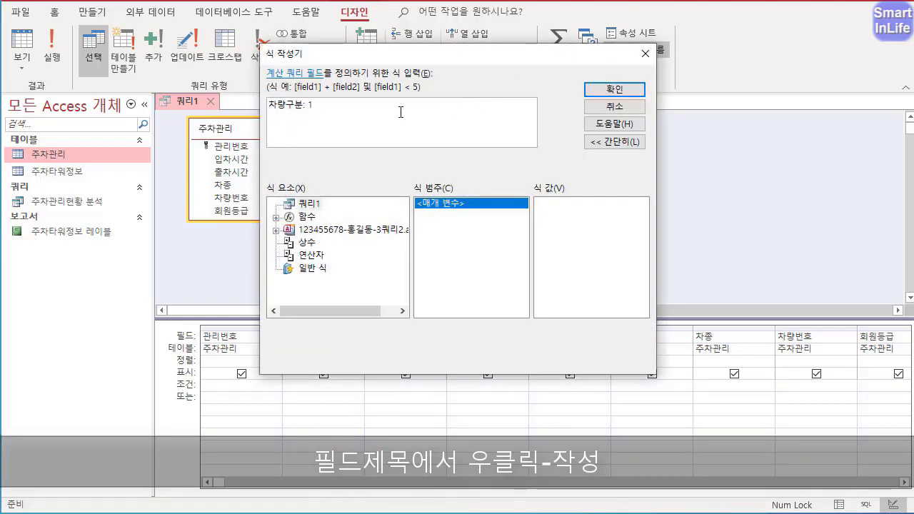
{"action": "key", "text": "BackSpace"}
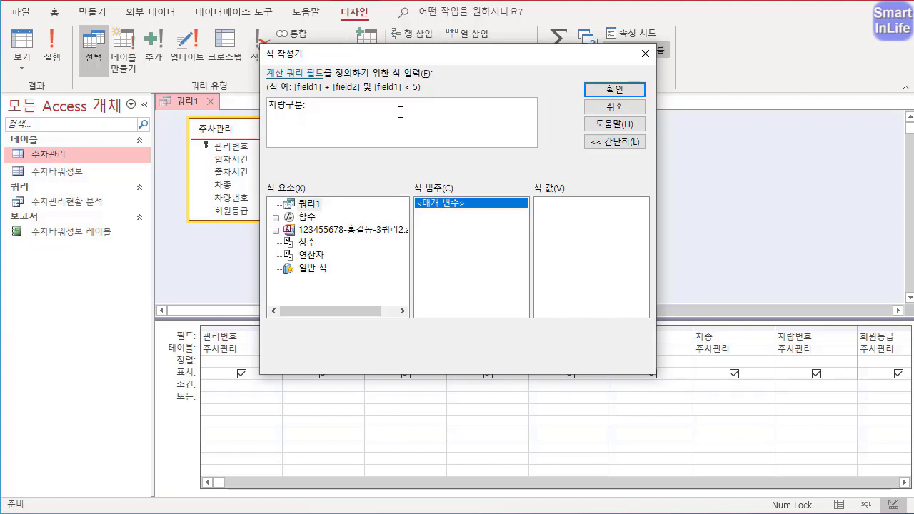
{"action": "type", "text": "swit"}
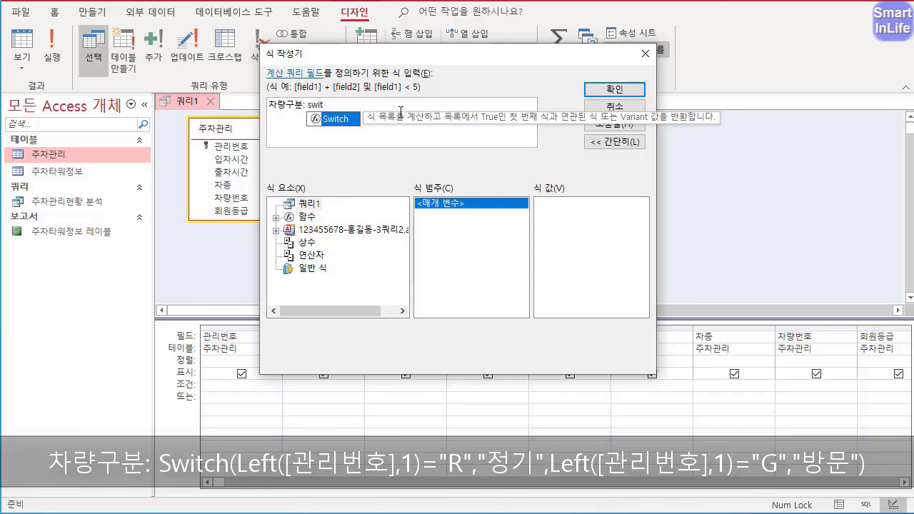
{"action": "key", "text": "Tab"}
{"action": "type", "text": "("}
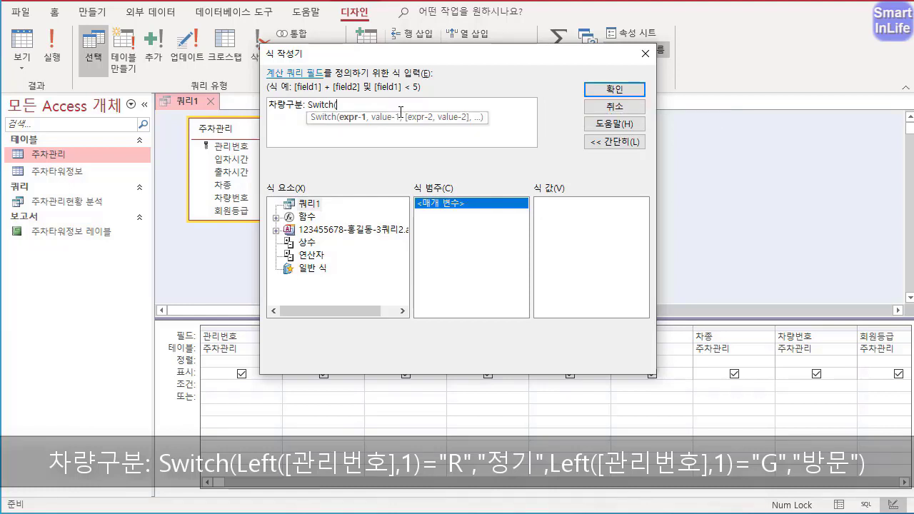
- Enter the first Switch condition and value for 차량구분: left([관리번호],1)="R","정기", followed by a comma
{"action": "type", "text": "left"}
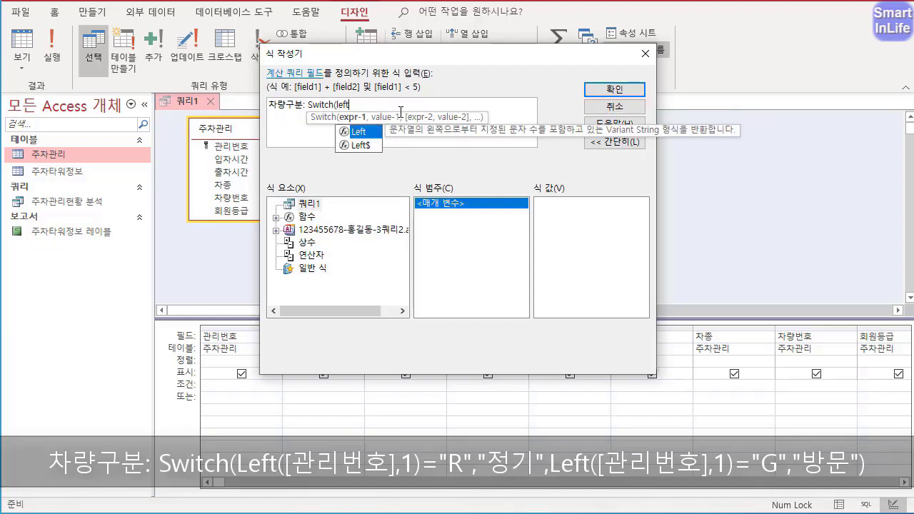
{"action": "type", "text": "(["}
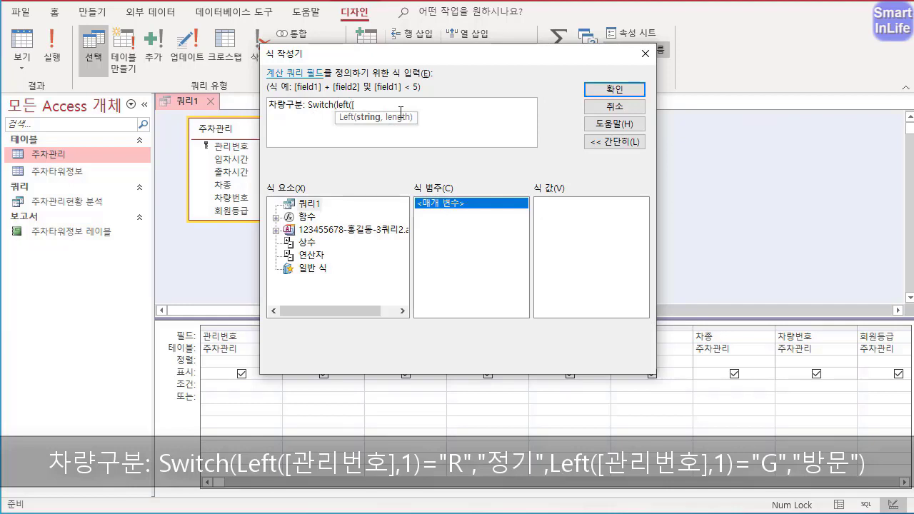
{"action": "type", "text": "관리번"}
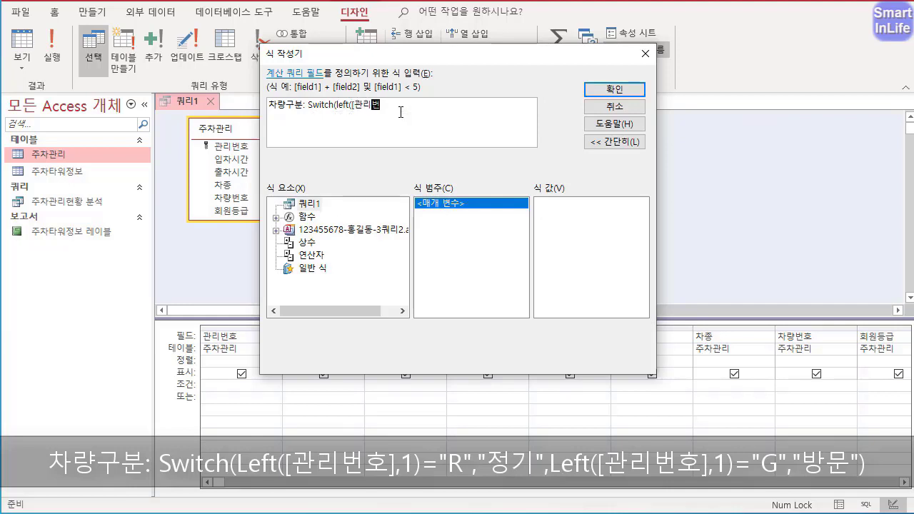
{"action": "type", "text": "호],"}
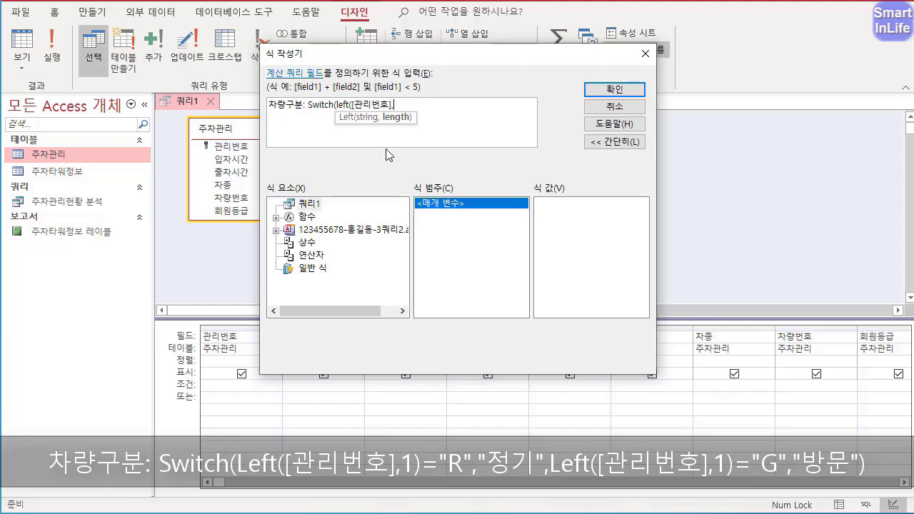
{"action": "type", "text": "1)"}
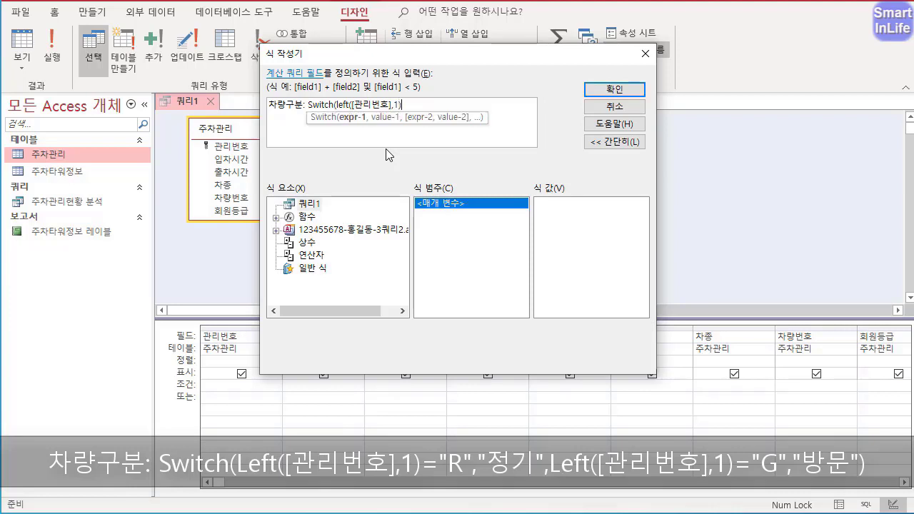
{"action": "type", "text": "=\"R\","}
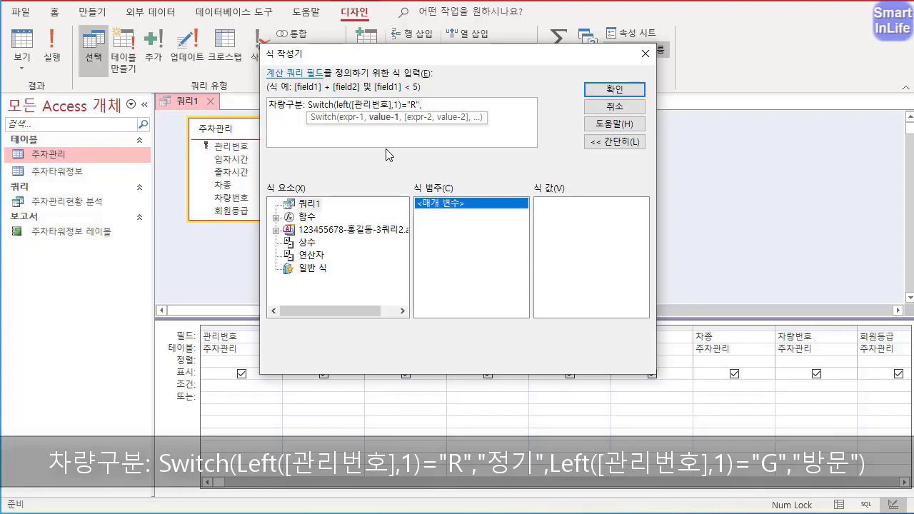
{"action": "type", "text": "\"정기\""}
{"action": "type", "text": ","}
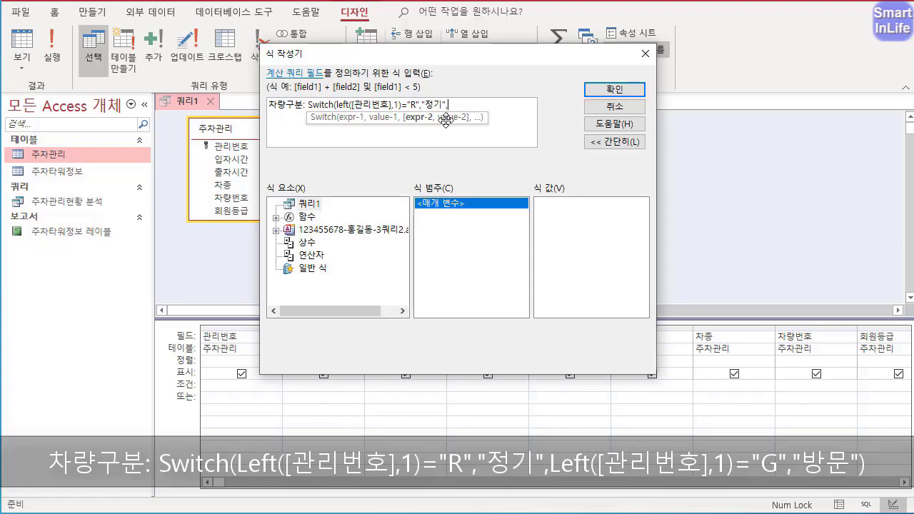
- Complete the 차량구분 Switch expression with Left([관리번호],1)="G","방문") and apply it to the field
{"action": "type", "text": "lef"}
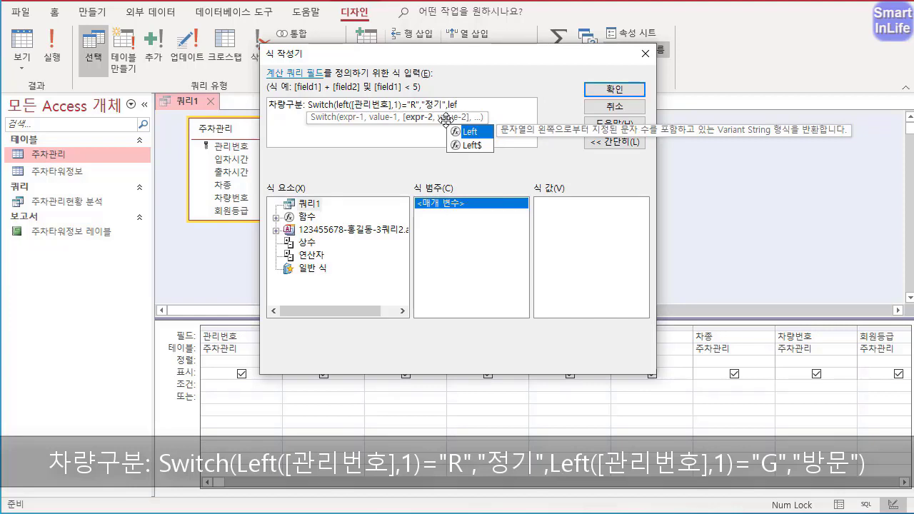
{"action": "type", "text": "("}
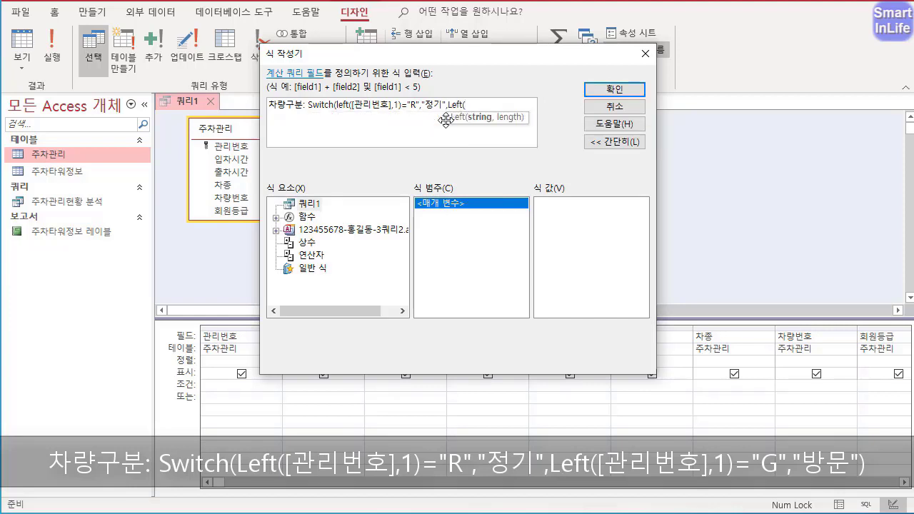
{"action": "type", "text": "[관리번"}
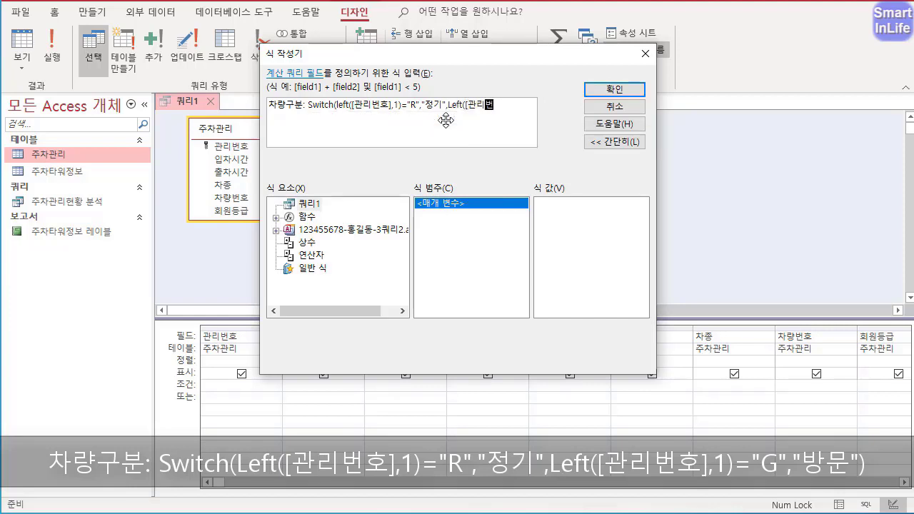
{"action": "type", "text": "호]"}
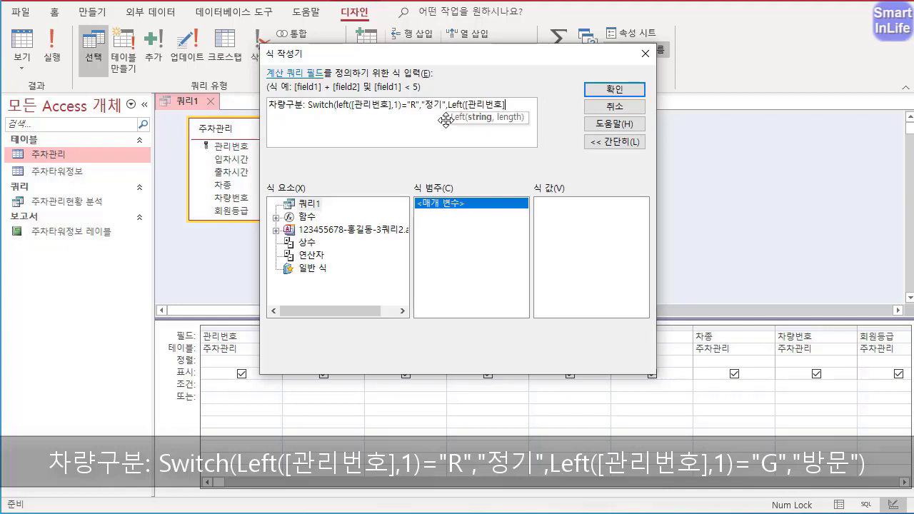
{"action": "type", "text": ",1"}
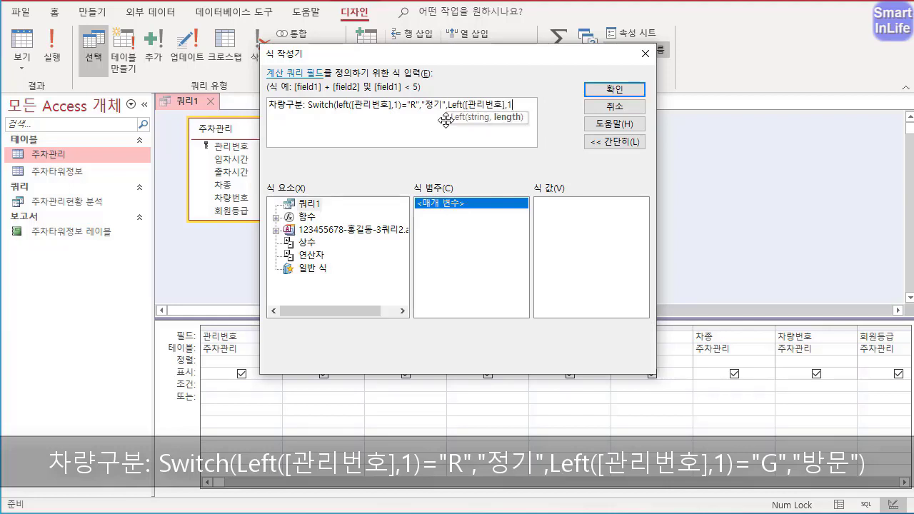
{"action": "type", "text": ")"}
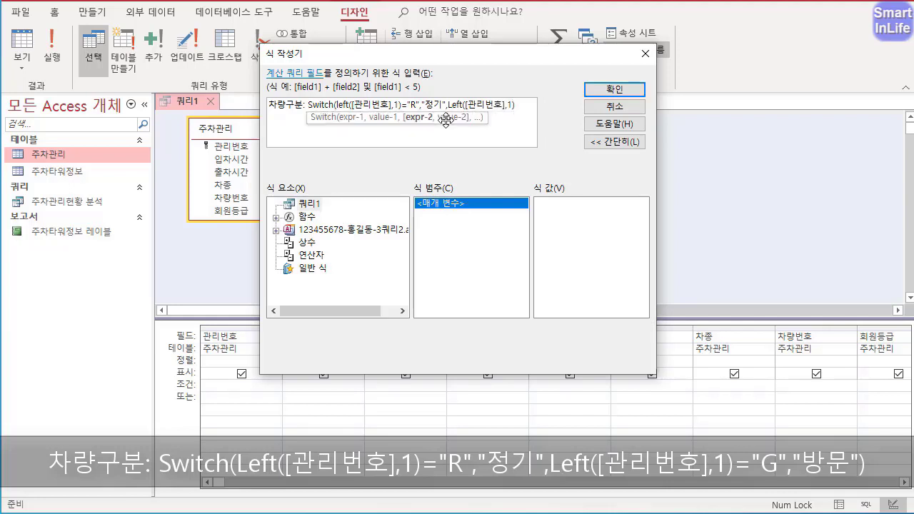
{"action": "type", "text": "=\"G\",\"방문"}
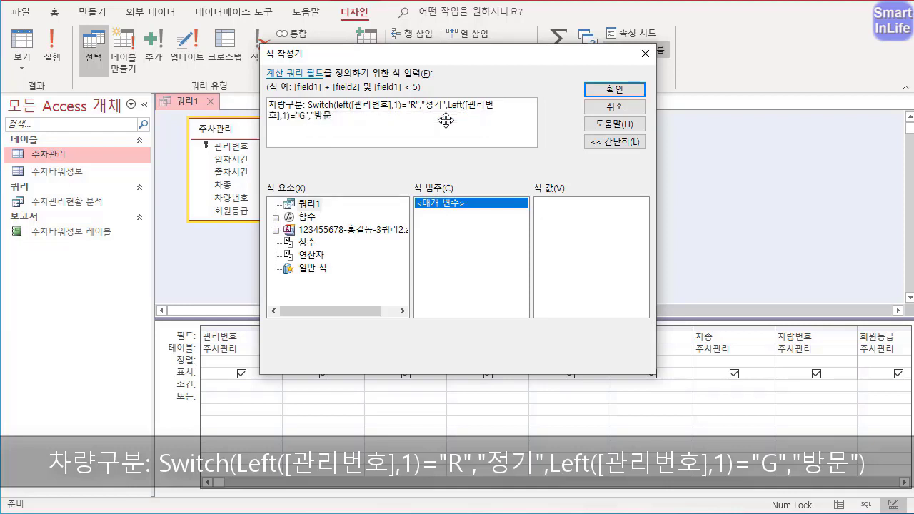
{"action": "type", "text": "\""}
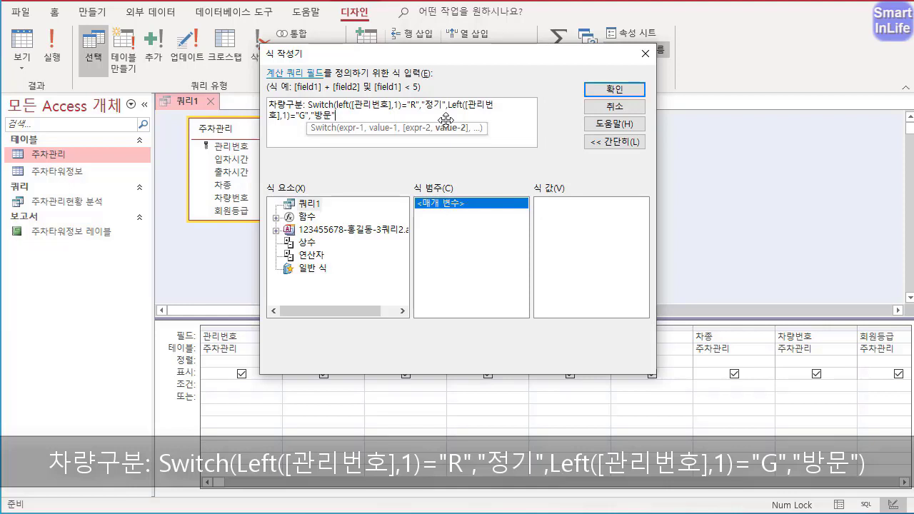
{"action": "type", "text": ")"}
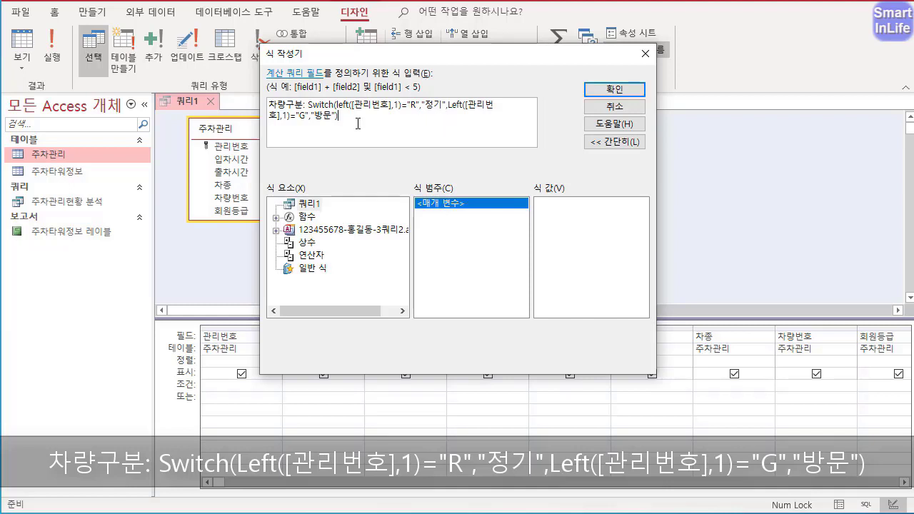
{"action": "left_click_drag", "start_coordinate": [357, 123], "coordinate": [267, 103]}
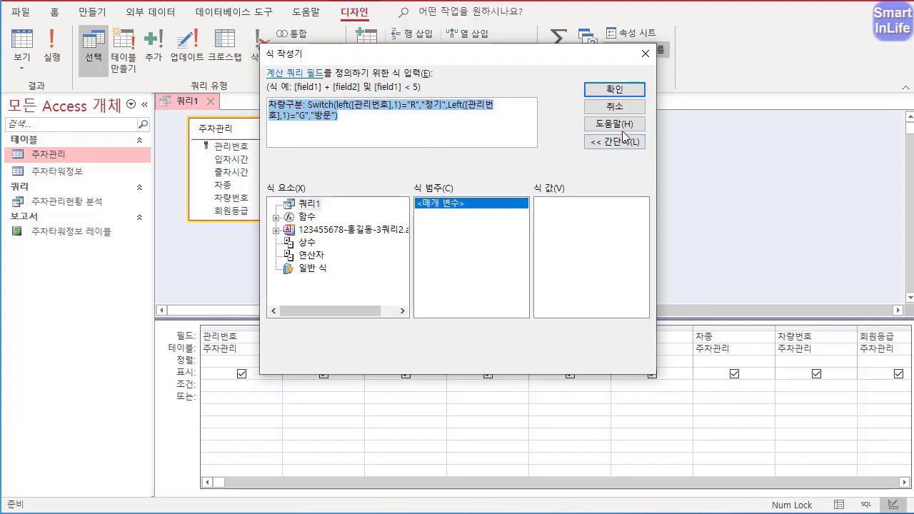
{"action": "left_click", "coordinate": [615, 90]}
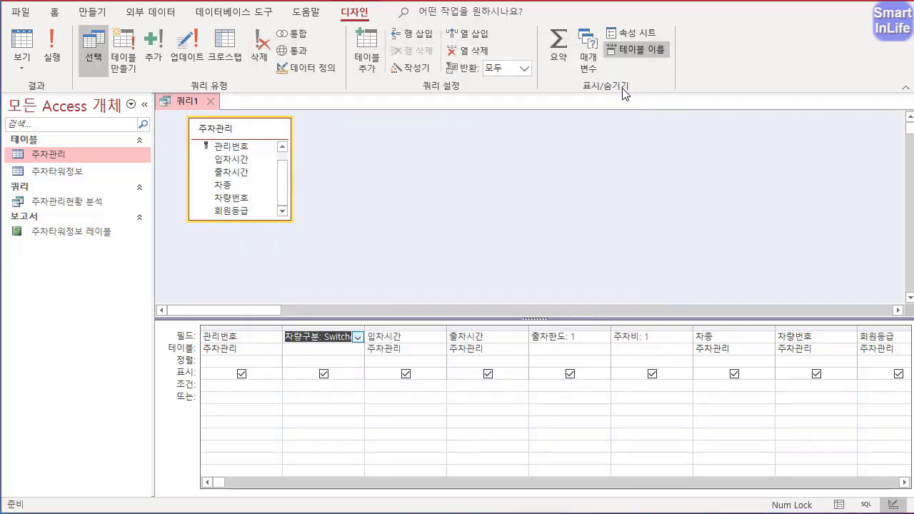
{"action": "key", "text": "Tab"}
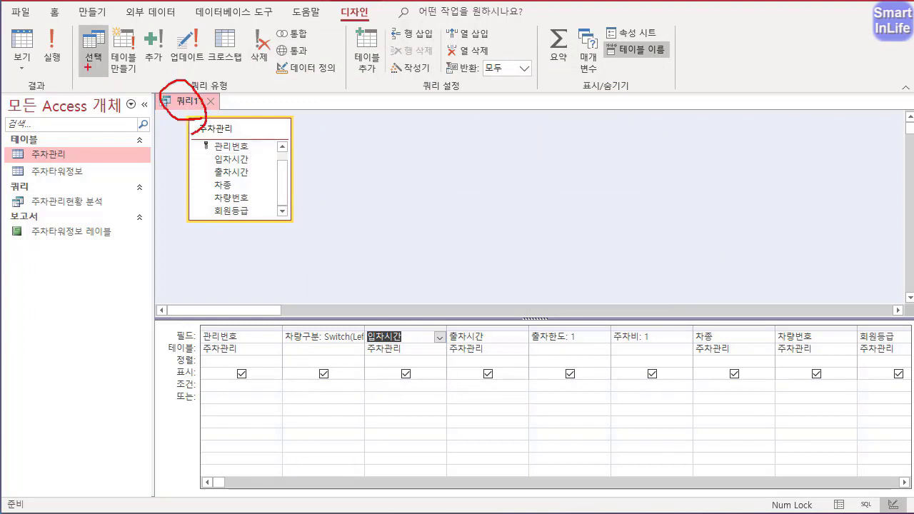
- Show the query in Datasheet view to check the values of the 차량구분 column
{"action": "mouse_move", "coordinate": [47, 59]}
{"action": "left_mouse_down"}
{"action": "mouse_move", "coordinate": [9, 56]}
{"action": "mouse_move", "coordinate": [27, 82]}
{"action": "left_mouse_up"}
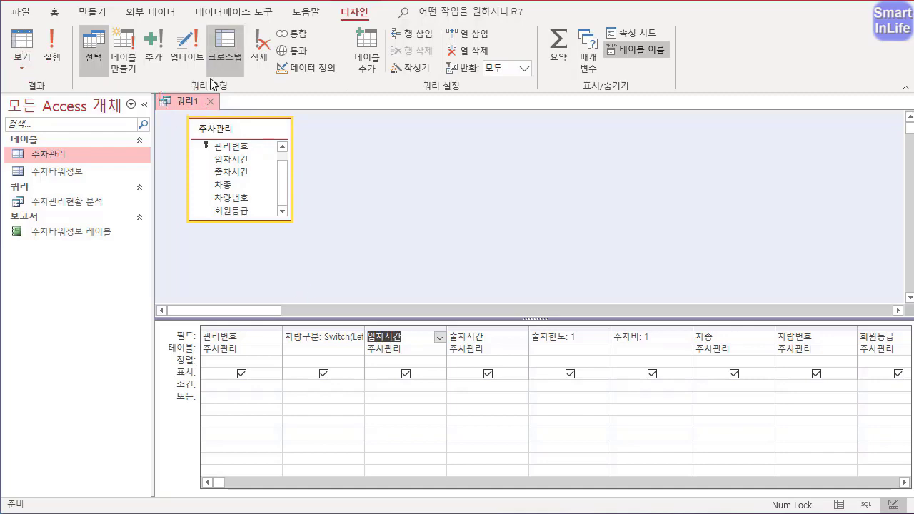
{"action": "right_click", "coordinate": [191, 101]}
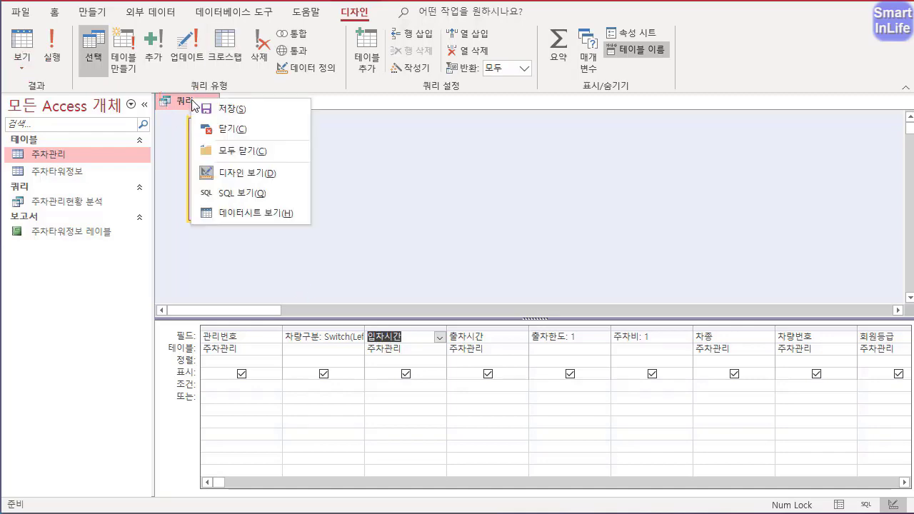
{"action": "left_click", "coordinate": [245, 213]}
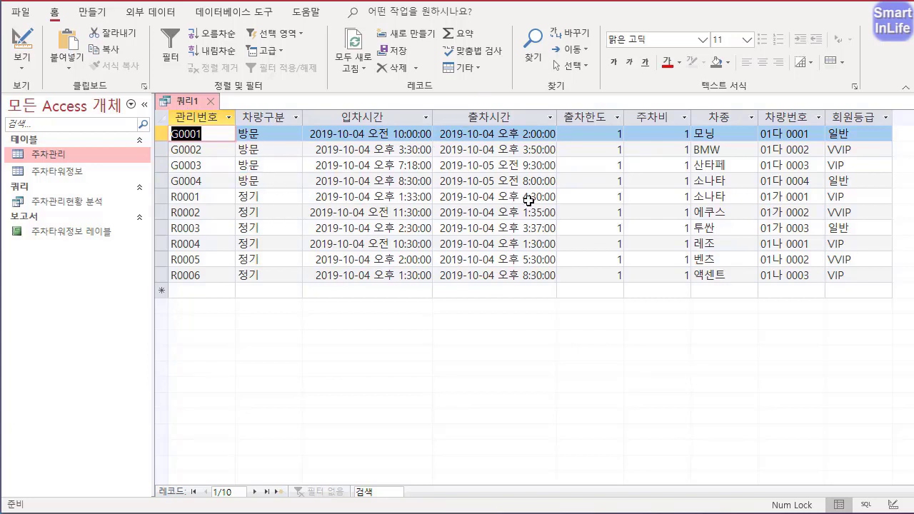
- Return to Design view and replace the 출차한도 placeholder value with dateadd('d',1,[입차시간]) in the Expression Builder
{"action": "right_click", "coordinate": [185, 99]}
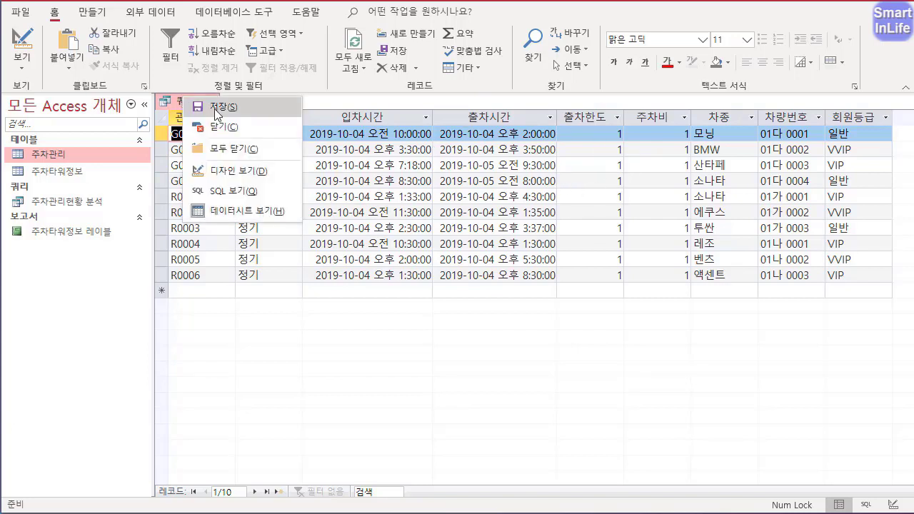
{"action": "left_click", "coordinate": [243, 172]}
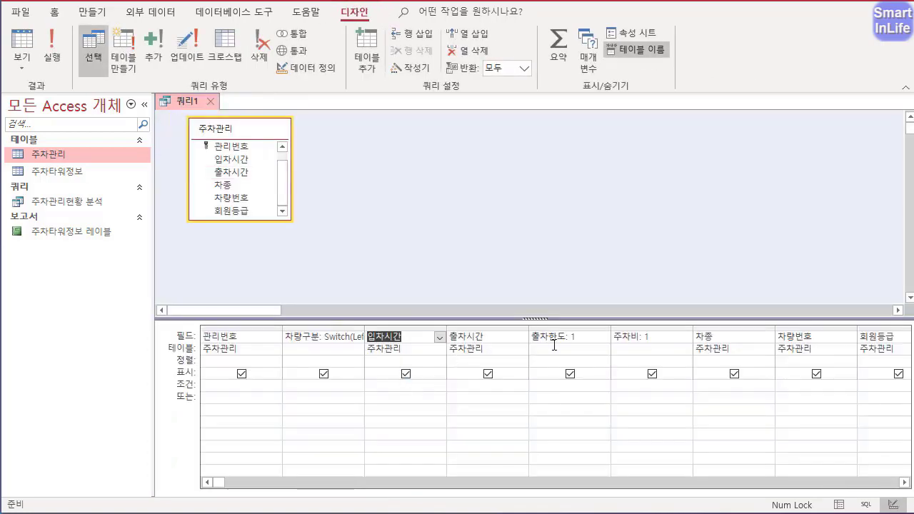
{"action": "left_click", "coordinate": [586, 337]}
{"action": "right_click", "coordinate": [586, 336]}
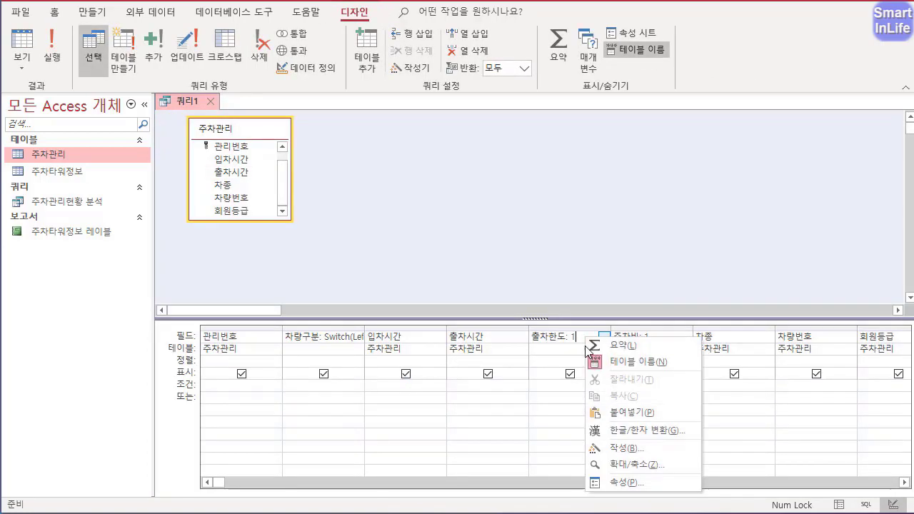
{"action": "left_click", "coordinate": [628, 447]}
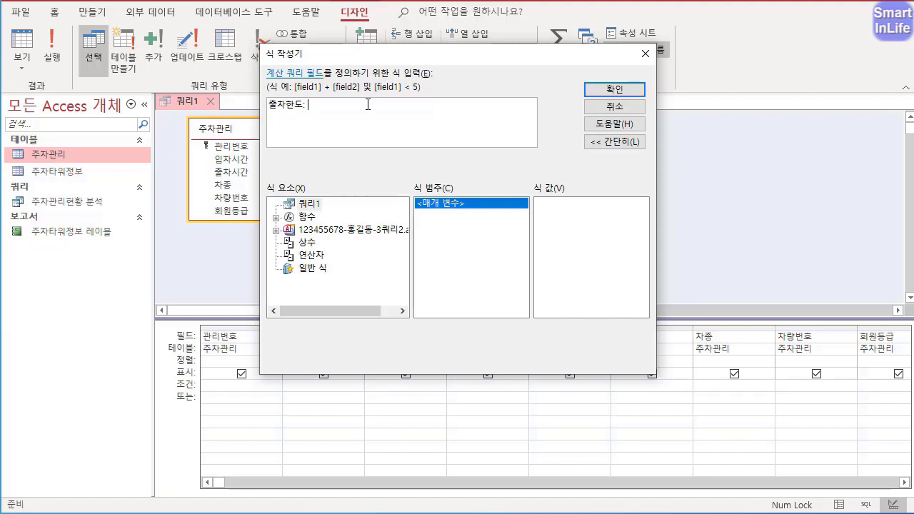
{"action": "type", "text": "date"}
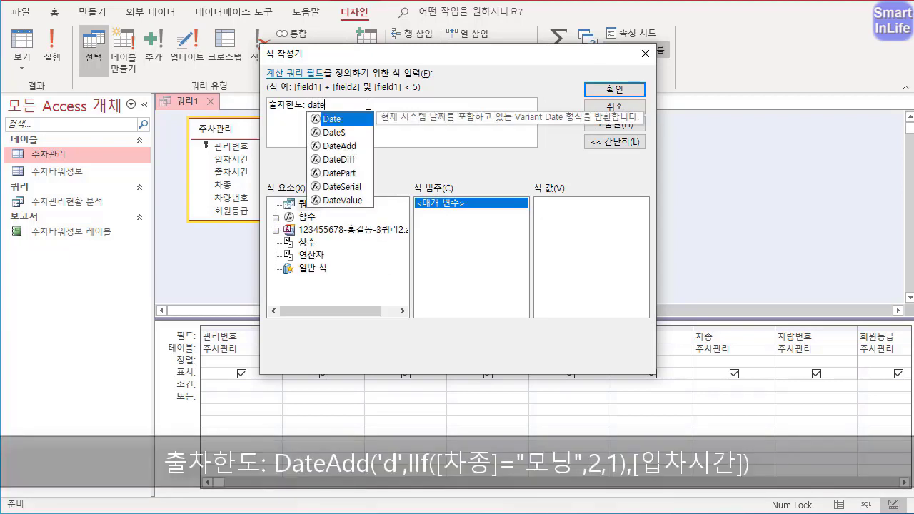
{"action": "type", "text": "add("}
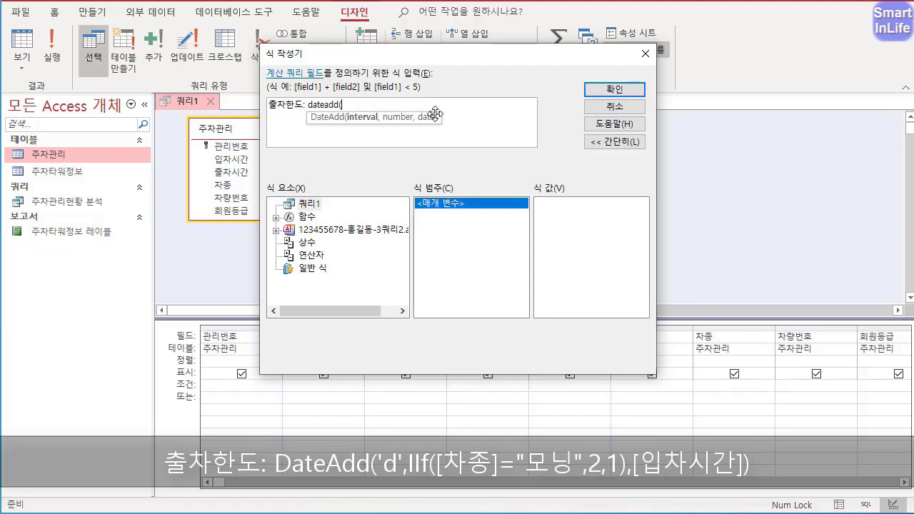
{"action": "type", "text": "'d',"}
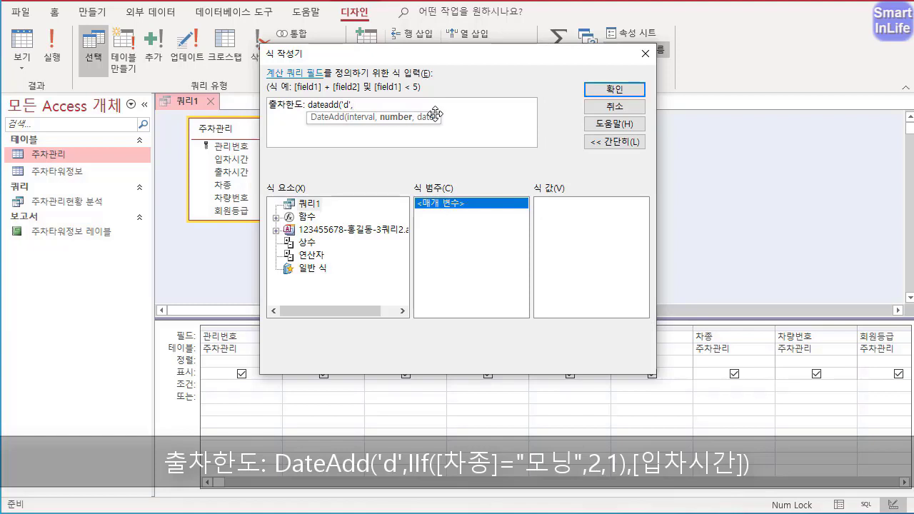
{"action": "type", "text": "1,[입ㅊ"}
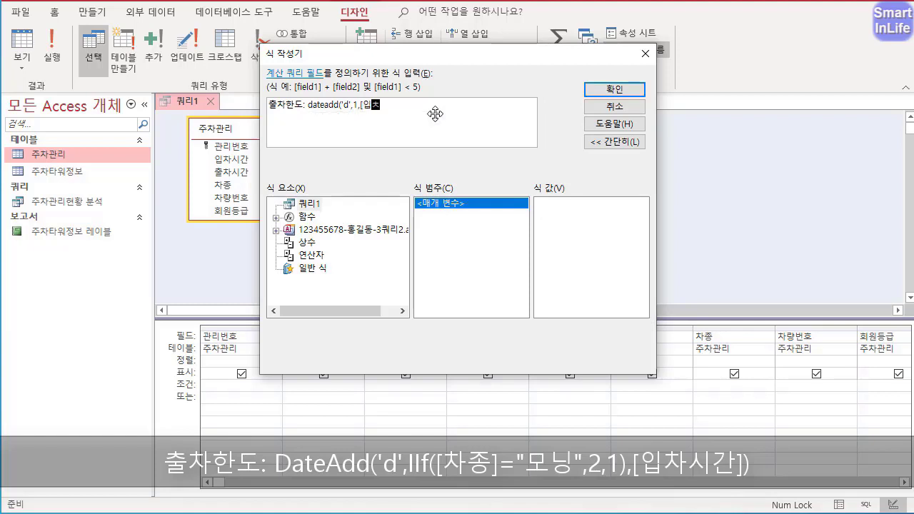
{"action": "type", "text": "차시간])"}
- Replace the number argument of dateadd with iif([차종]="모닝",2,1) and apply the expression to the 출차한도 field
{"action": "left_click", "coordinate": [354, 105]}
{"action": "type", "text": "iif("}
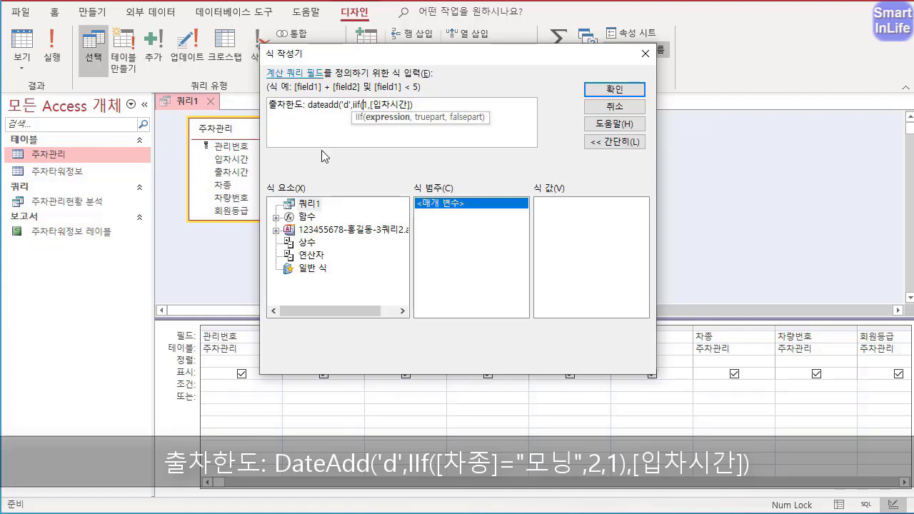
{"action": "type", "text": "[차종]"}
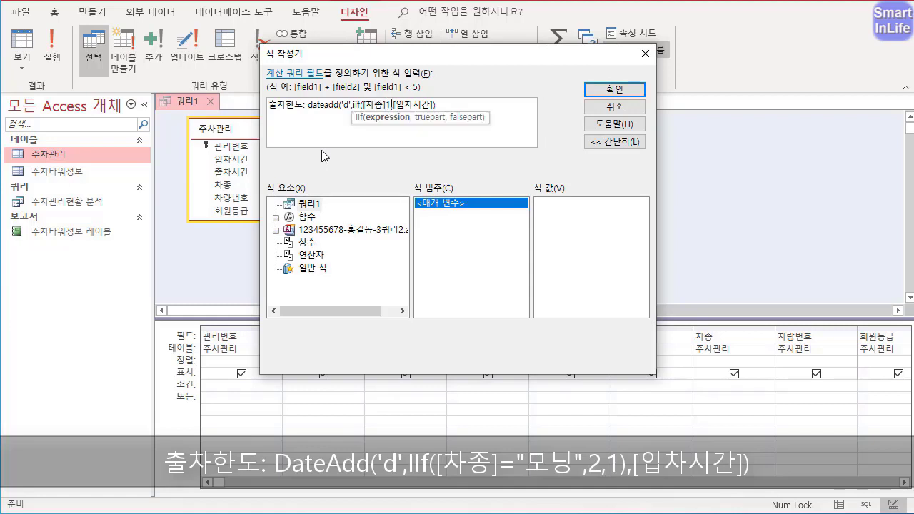
{"action": "type", "text": "=\""}
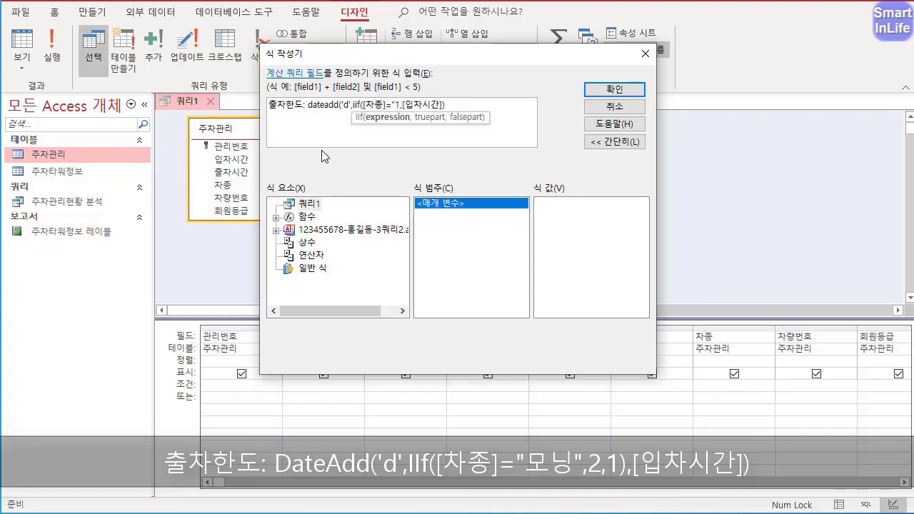
{"action": "type", "text": "모닝\""}
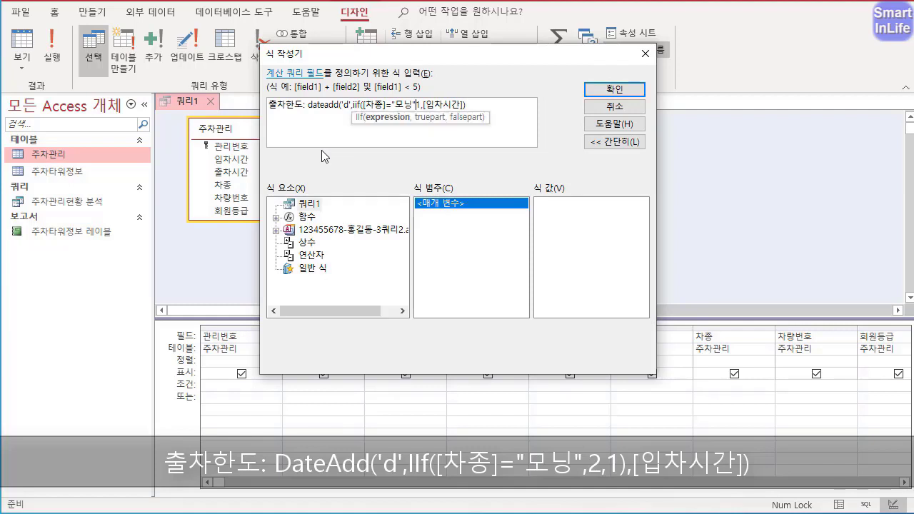
{"action": "type", "text": ","}
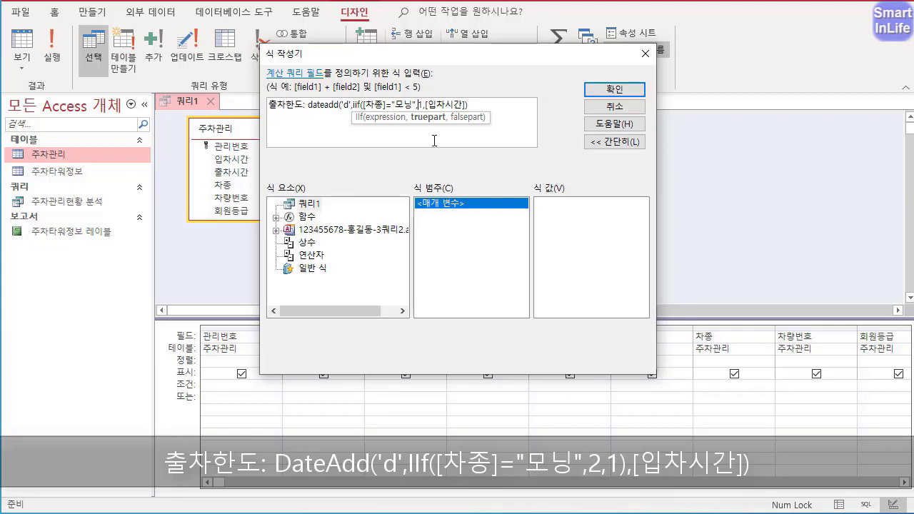
{"action": "type", "text": "2,"}
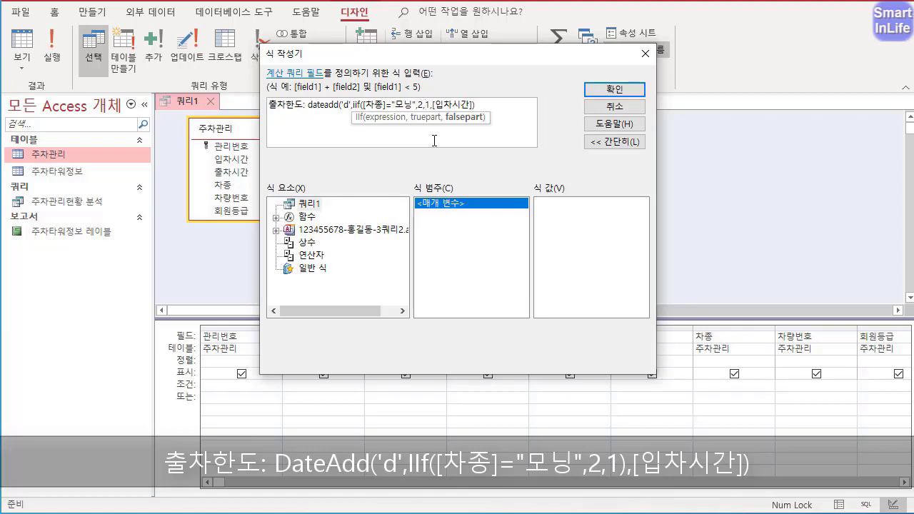
{"action": "key", "text": "Right"}
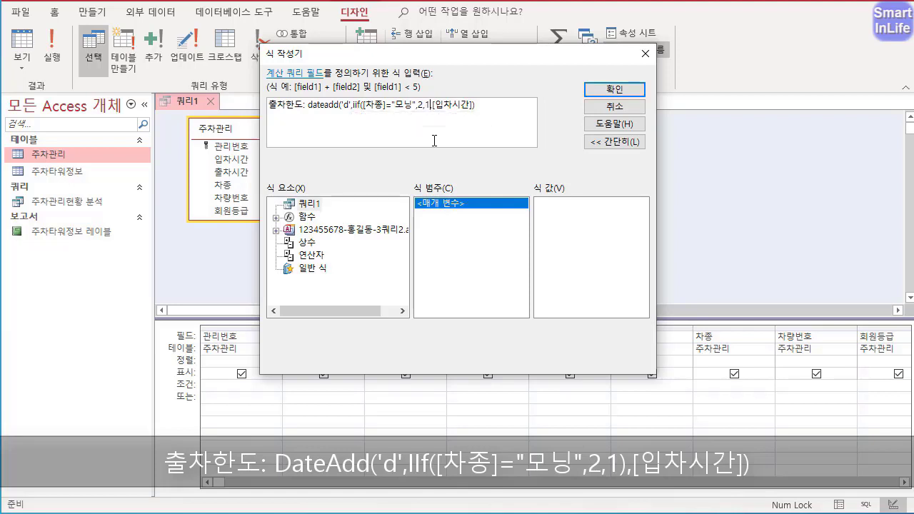
{"action": "type", "text": "),"}
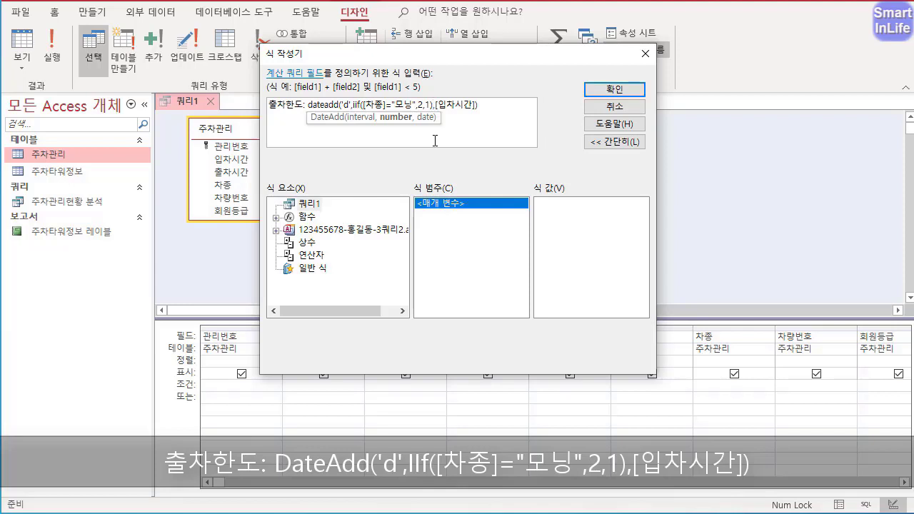
{"action": "left_click", "coordinate": [379, 105]}
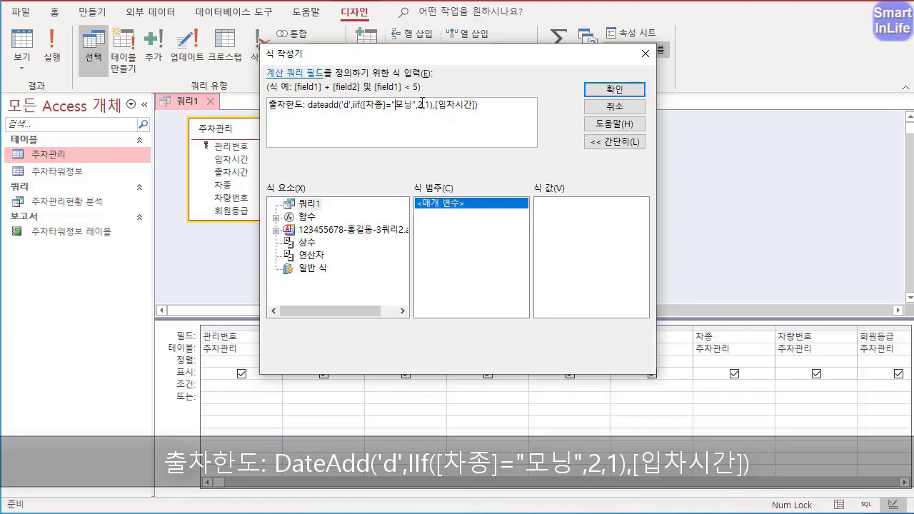
{"action": "left_click", "coordinate": [425, 107]}
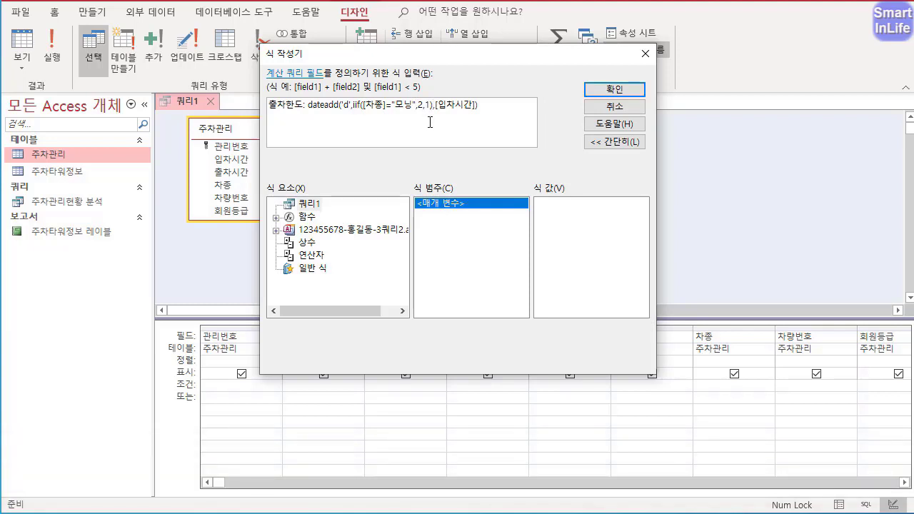
{"action": "left_click_drag", "start_coordinate": [477, 105], "coordinate": [248, 116]}
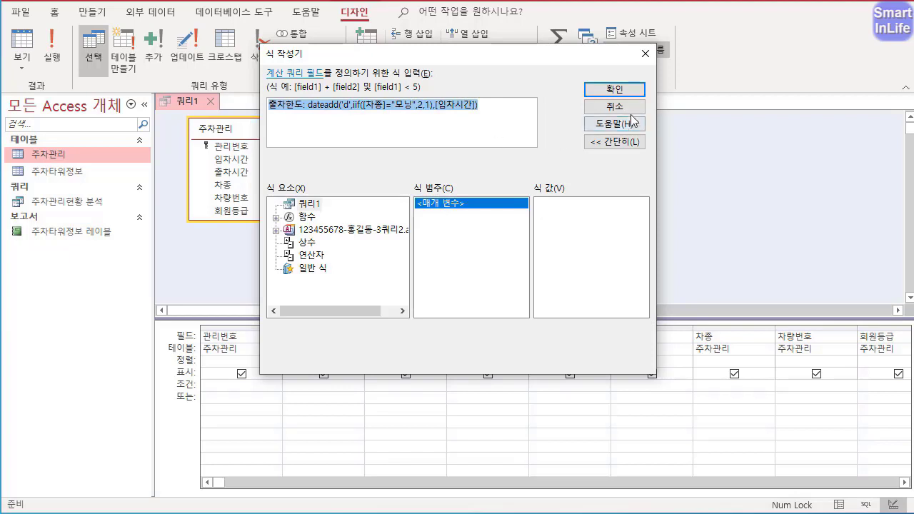
{"action": "left_click", "coordinate": [634, 88]}
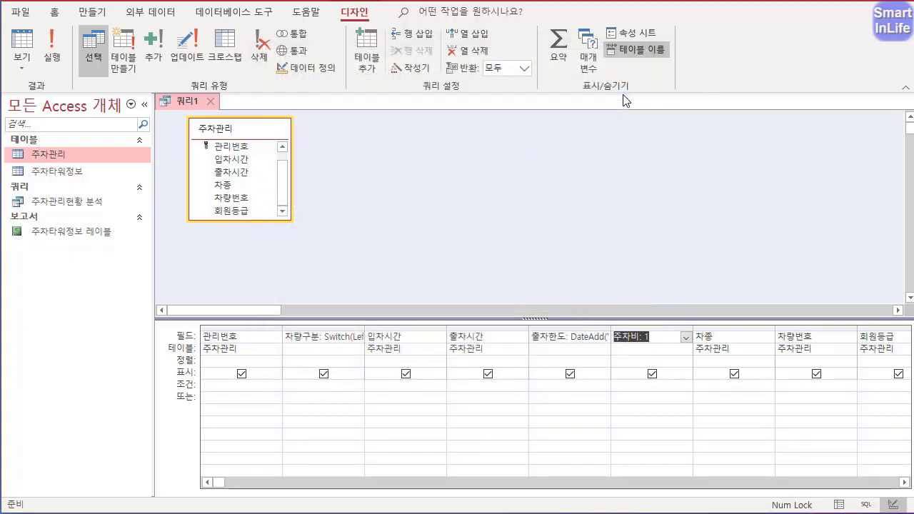
- Show the query in Datasheet view and fit the 출차한도 column width to its contents
{"action": "right_click", "coordinate": [187, 102]}
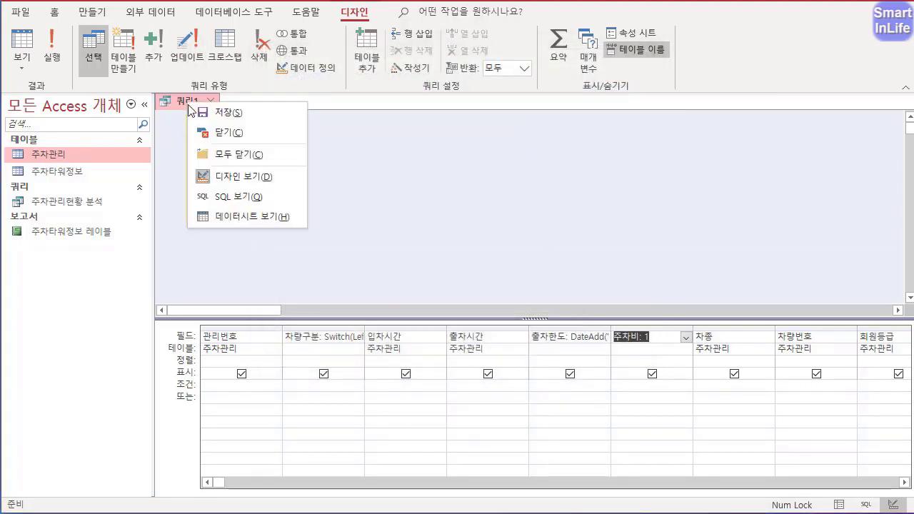
{"action": "left_click", "coordinate": [226, 221]}
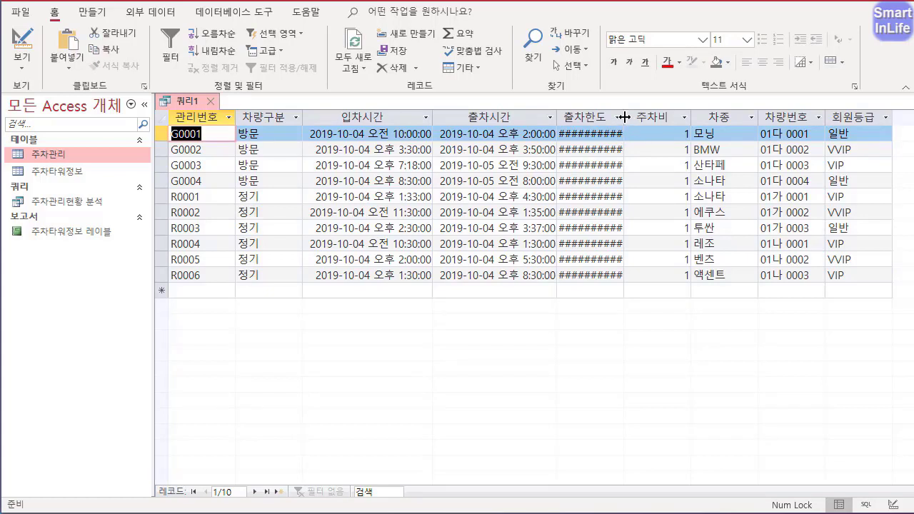
{"action": "double_click", "coordinate": [624, 139]}
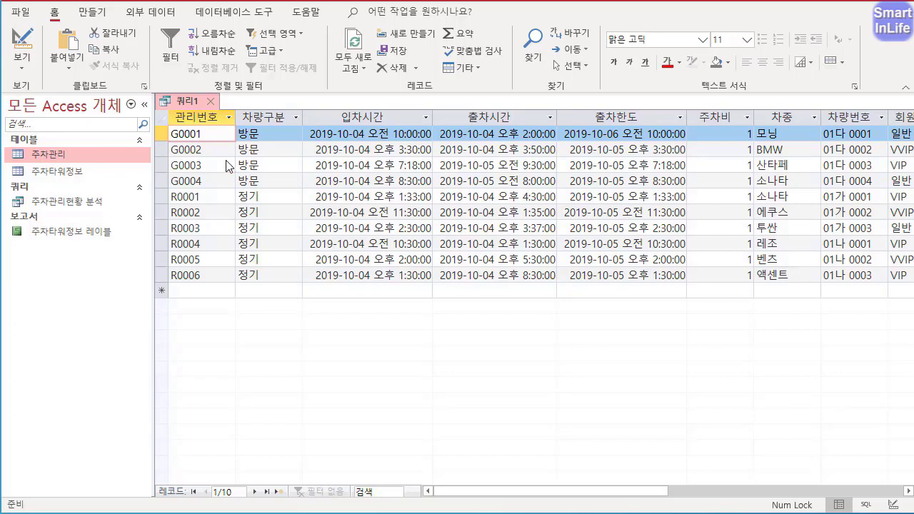
- Return to Design view and set the 주차비 field's format property to 통화
{"action": "right_click", "coordinate": [182, 104]}
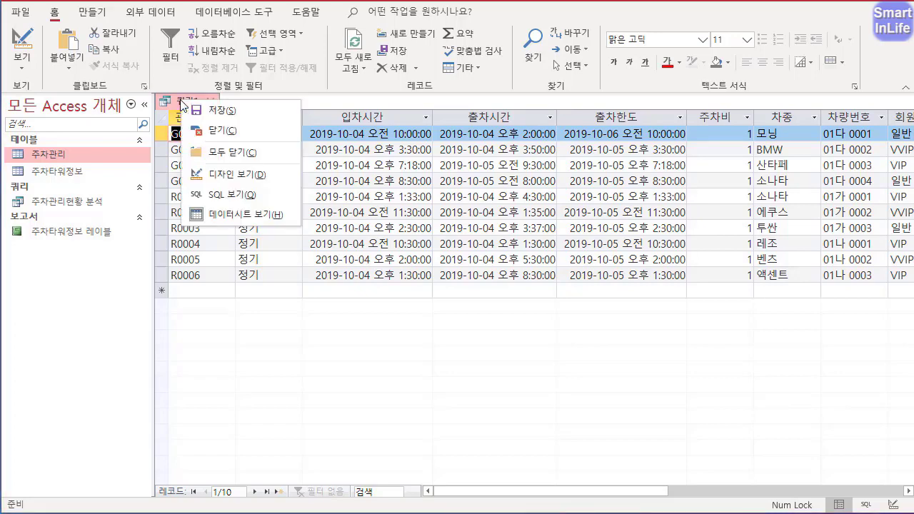
{"action": "left_click", "coordinate": [225, 174]}
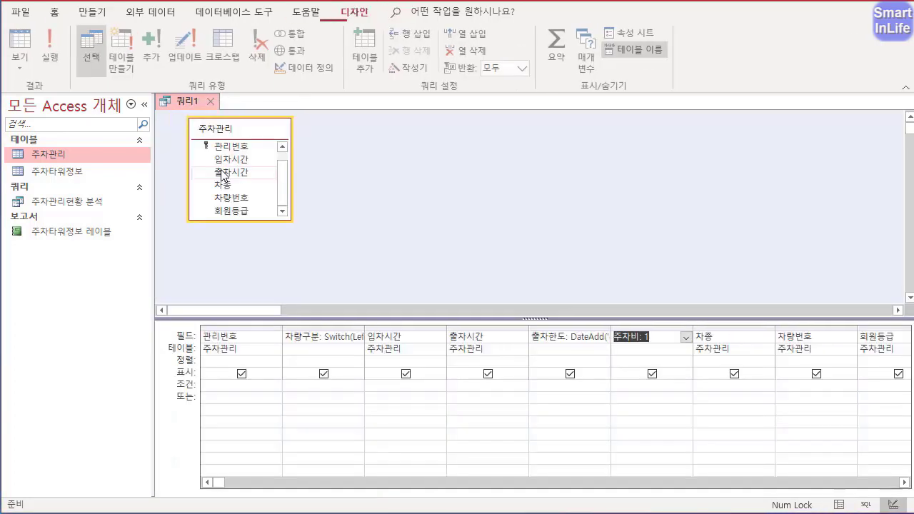
{"action": "left_click", "coordinate": [634, 341]}
{"action": "right_click", "coordinate": [634, 342]}
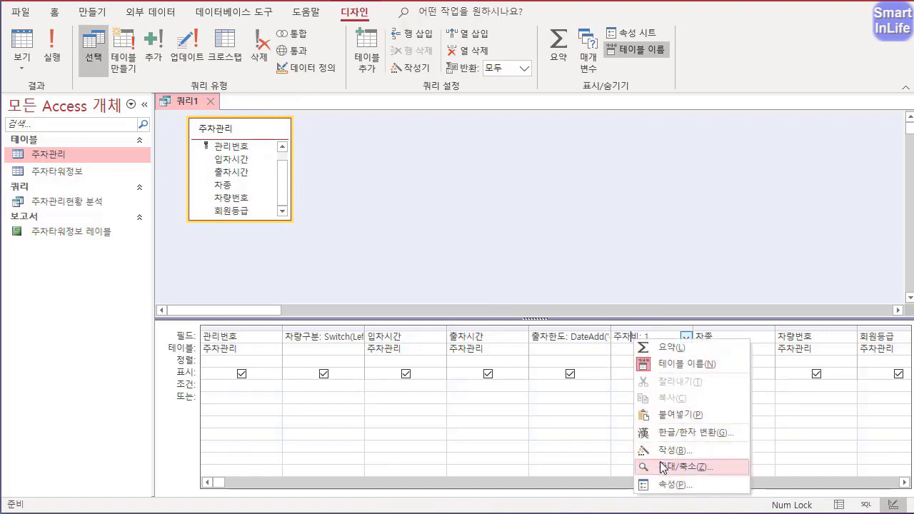
{"action": "left_click", "coordinate": [664, 485]}
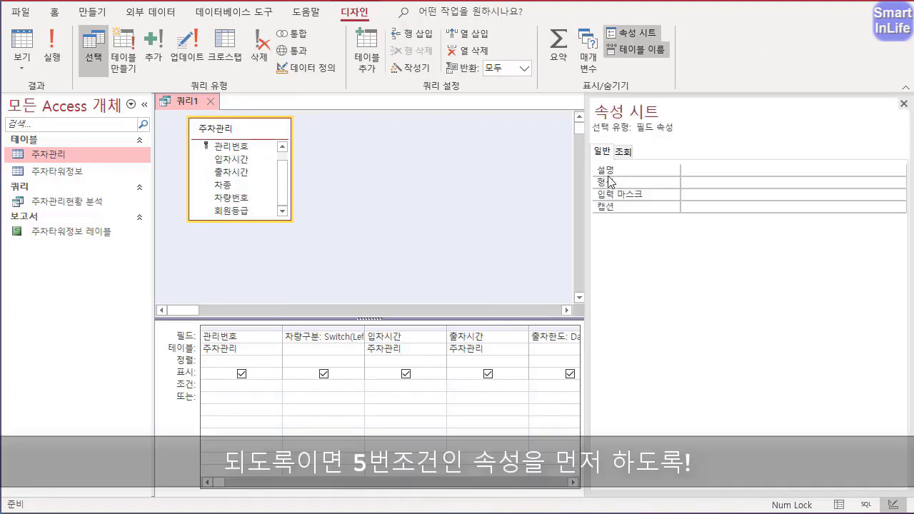
{"action": "left_click", "coordinate": [704, 183]}
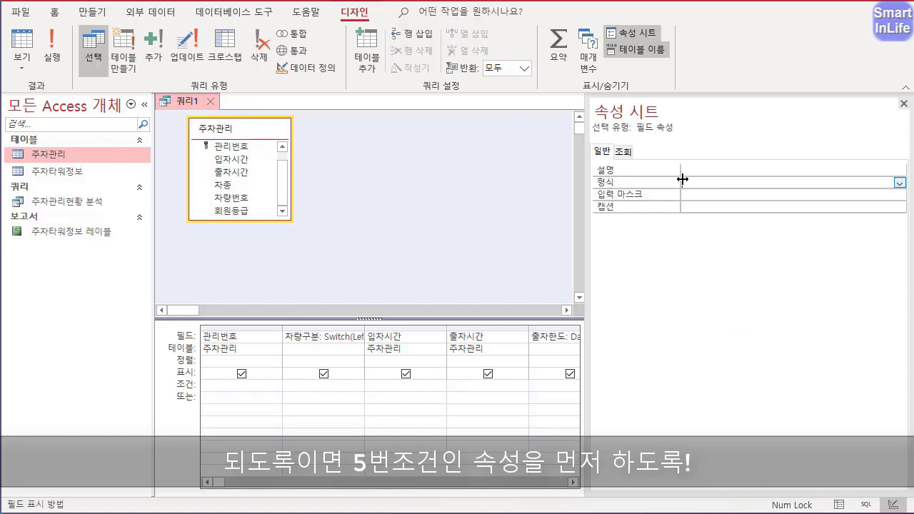
{"action": "left_click", "coordinate": [900, 183]}
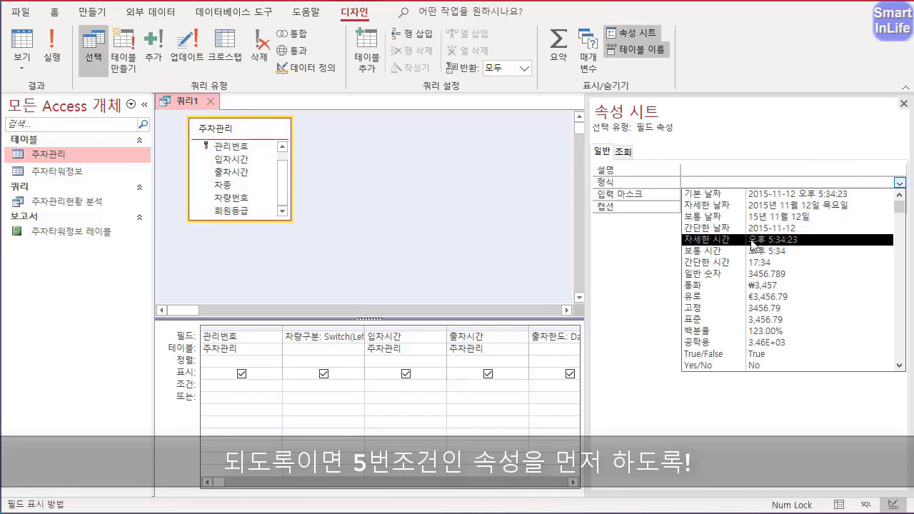
{"action": "left_click", "coordinate": [726, 289]}
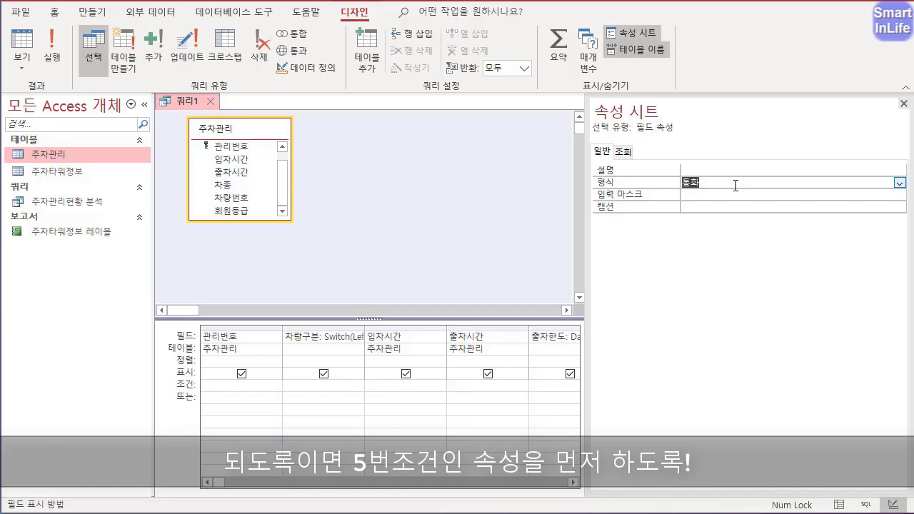
- Sort the 출차시간 field in descending order (내림차순) and close the property sheet
{"action": "left_click", "coordinate": [466, 363]}
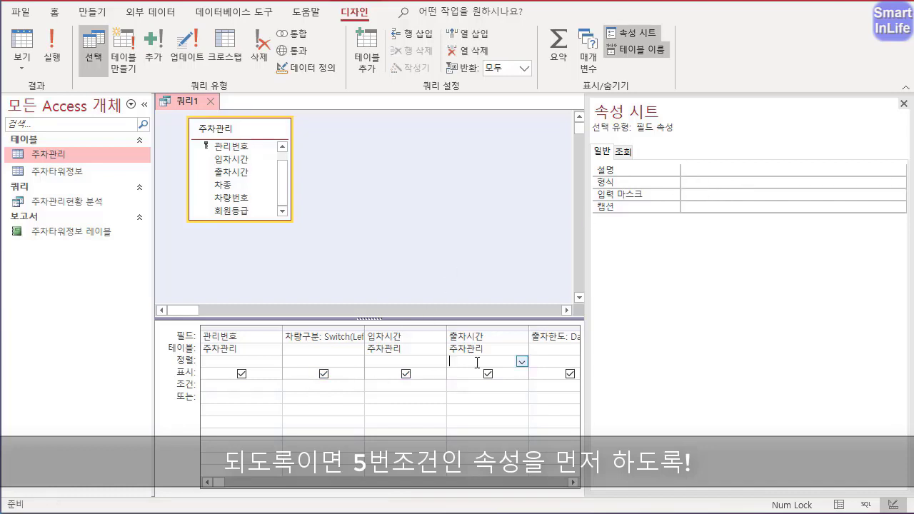
{"action": "left_click", "coordinate": [522, 362]}
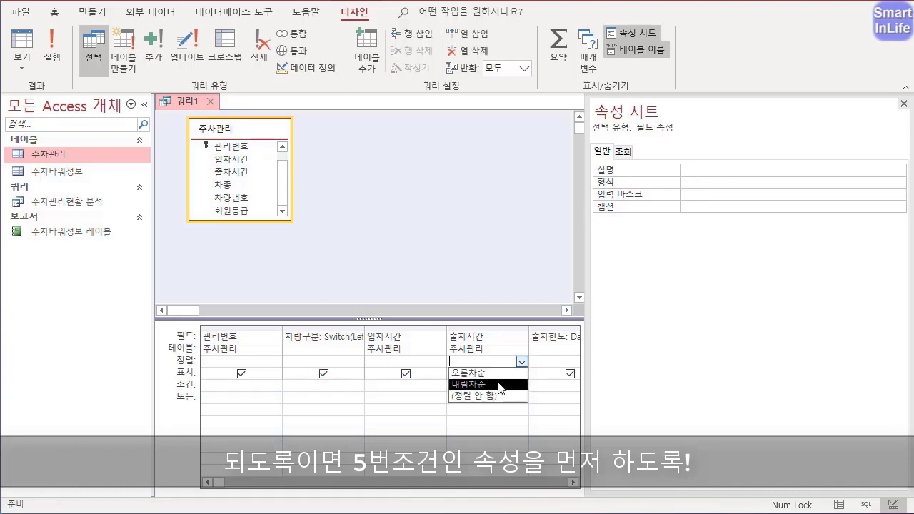
{"action": "left_click", "coordinate": [500, 384]}
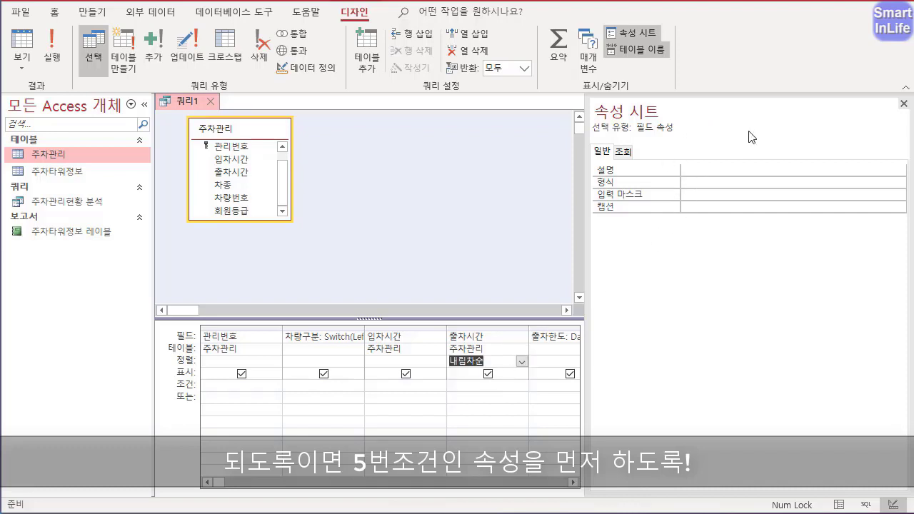
{"action": "left_click", "coordinate": [904, 104]}
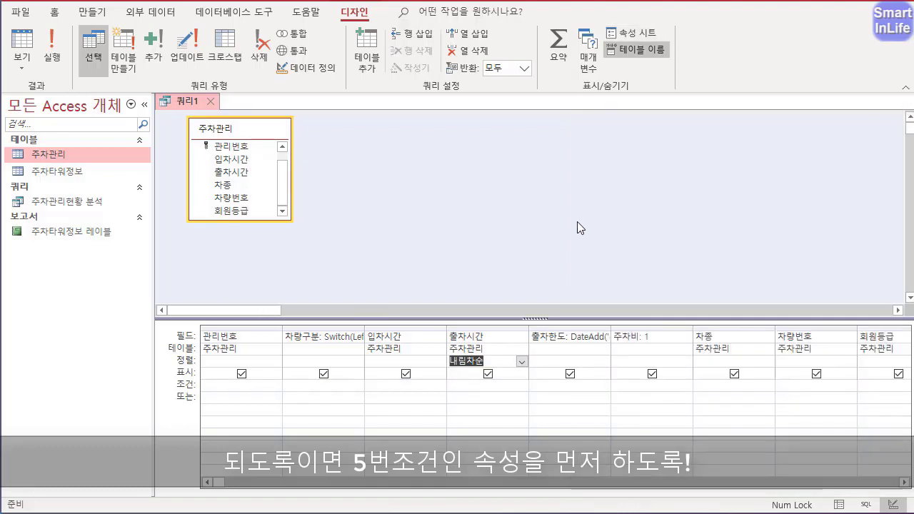
- Check the 출차시간 sort order and 주차비 format in Datasheet view and return to Design view
{"action": "right_click", "coordinate": [191, 101]}
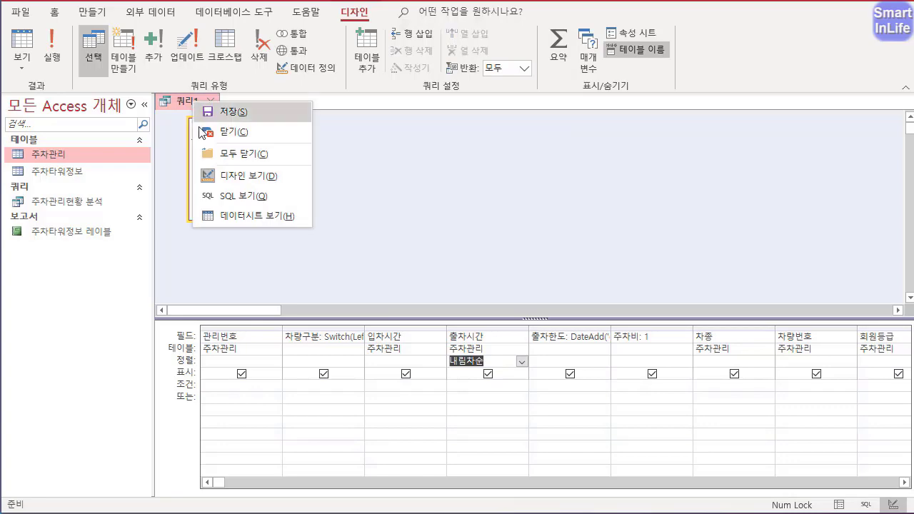
{"action": "left_click", "coordinate": [250, 217]}
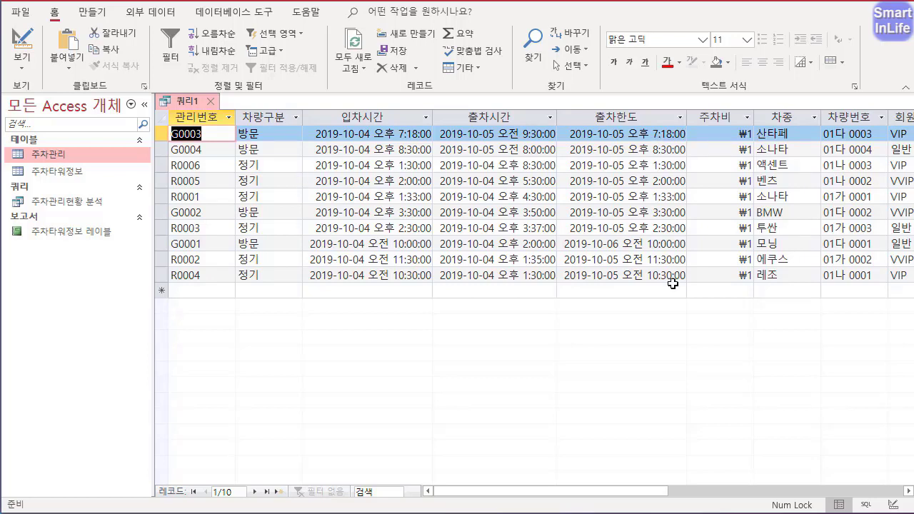
{"action": "right_click", "coordinate": [187, 103]}
{"action": "left_click", "coordinate": [236, 174]}
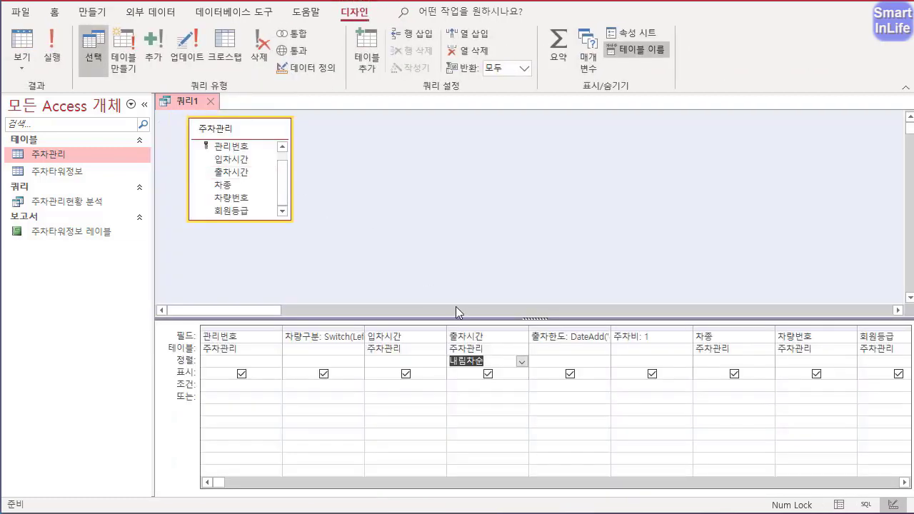
- Open the 주차비 field in the Expression Builder and remove its placeholder value 1
{"action": "left_click", "coordinate": [658, 335]}
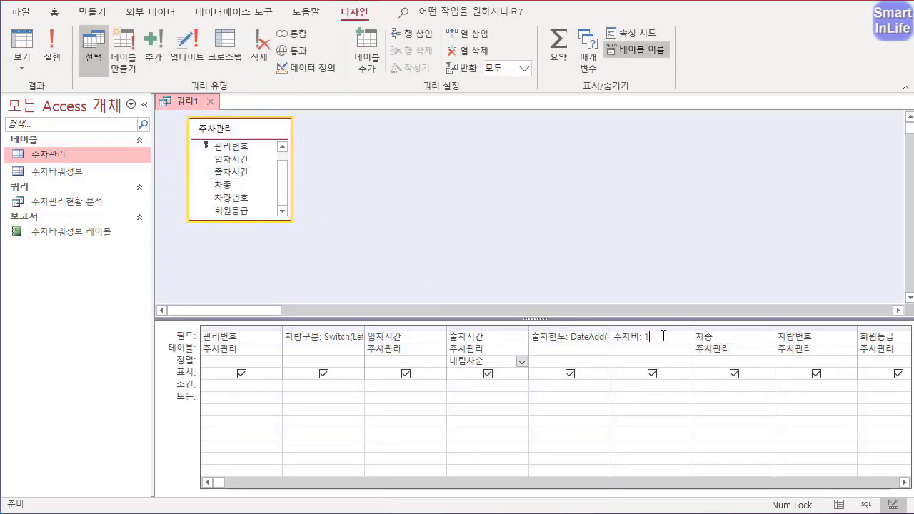
{"action": "right_click", "coordinate": [654, 336]}
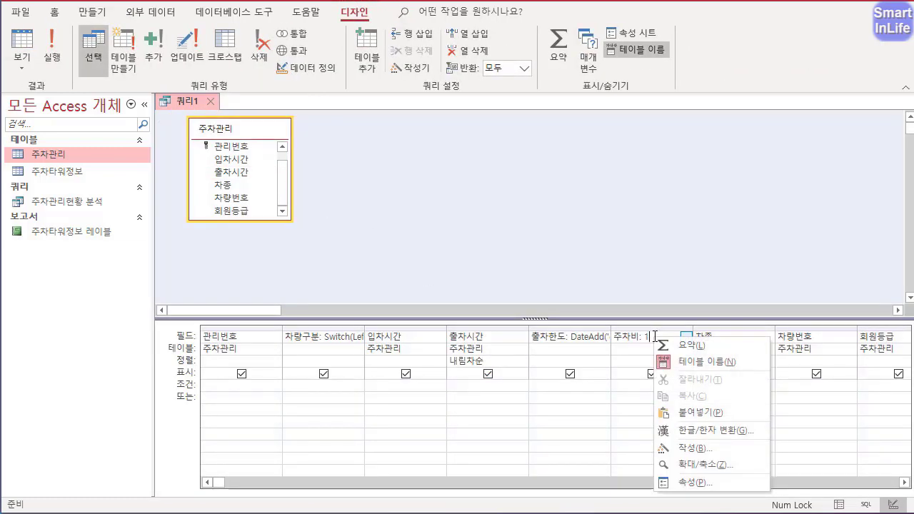
{"action": "left_click", "coordinate": [693, 448]}
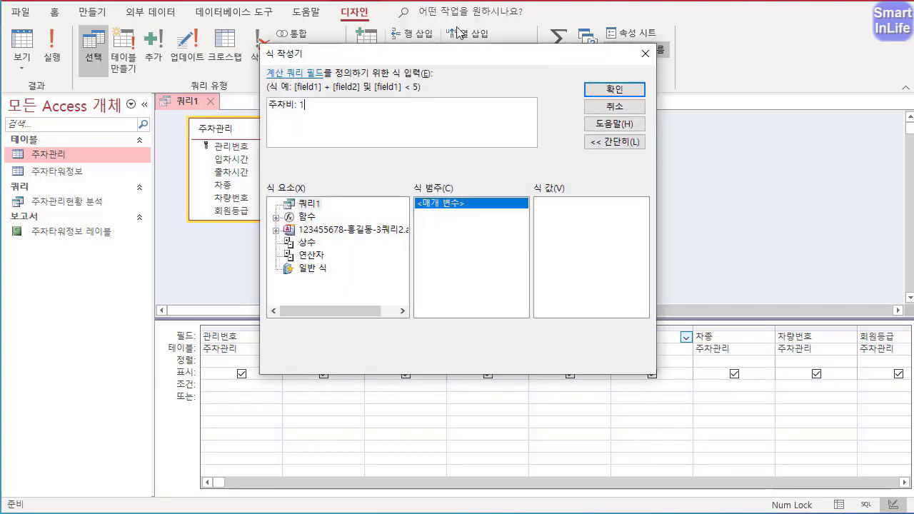
{"action": "key", "text": "BackSpace"}
{"action": "left_click_drag", "start_coordinate": [328, 54], "coordinate": [574, 62]}
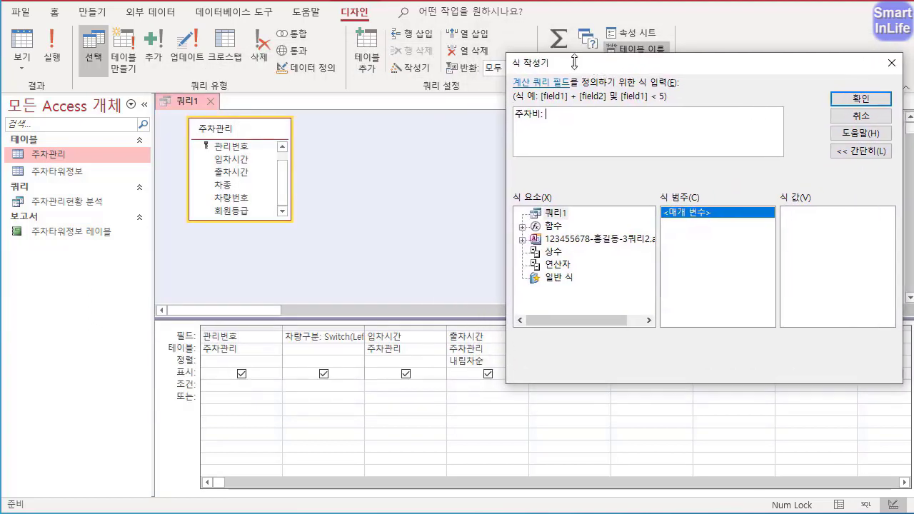
{"action": "mouse_move", "coordinate": [395, 349]}
{"action": "left_mouse_down"}
{"action": "mouse_move", "coordinate": [395, 321]}
{"action": "mouse_move", "coordinate": [384, 351]}
{"action": "left_mouse_up"}
{"action": "left_click_drag", "start_coordinate": [471, 338], "coordinate": [444, 353]}
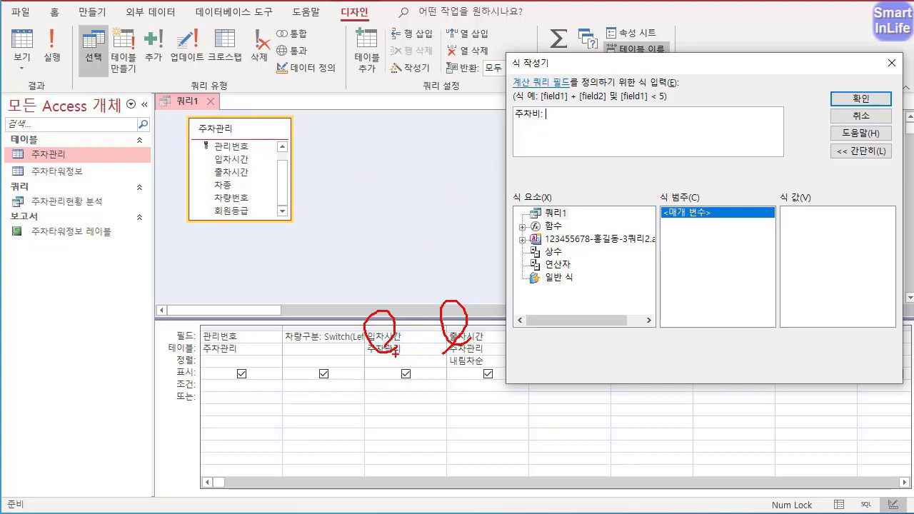
{"action": "left_click_drag", "start_coordinate": [439, 331], "coordinate": [421, 366]}
{"action": "left_click_drag", "start_coordinate": [376, 320], "coordinate": [454, 298]}
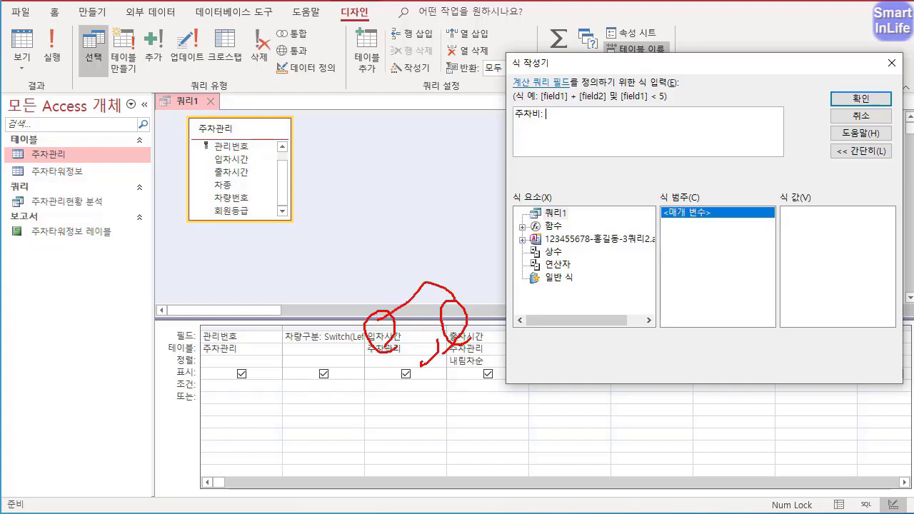
{"action": "mouse_move", "coordinate": [333, 325]}
{"action": "left_mouse_down"}
{"action": "mouse_move", "coordinate": [315, 334]}
{"action": "mouse_move", "coordinate": [249, 280]}
{"action": "mouse_move", "coordinate": [303, 314]}
{"action": "mouse_move", "coordinate": [252, 292]}
{"action": "mouse_move", "coordinate": [282, 330]}
{"action": "left_mouse_up"}
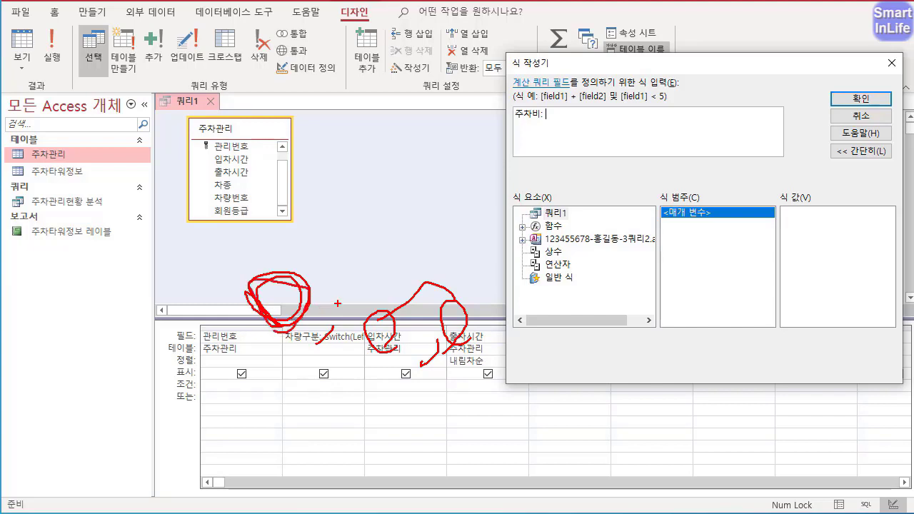
{"action": "key", "text": "Escape"}
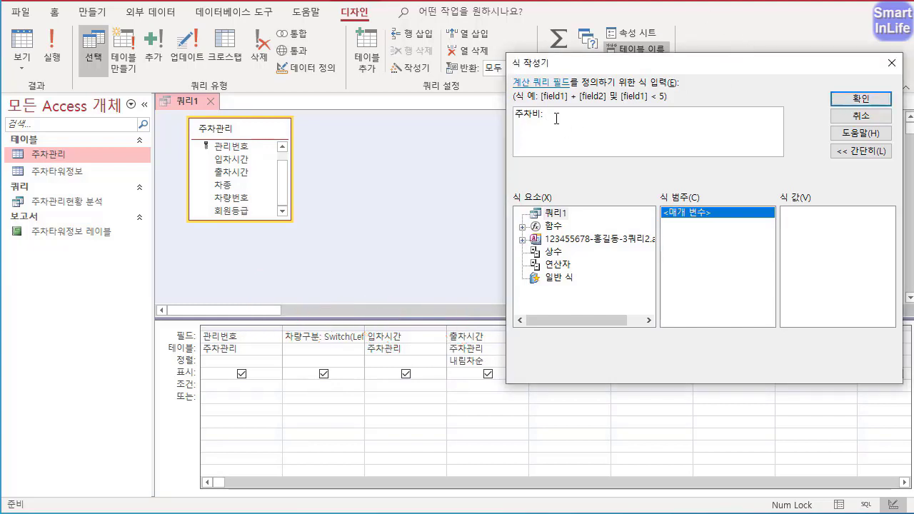
- Enter datediff('n',[입차시간],[출차시간]) as the 주차비 expression to calculate the parking duration in minutes
{"action": "type", "text": "da"}
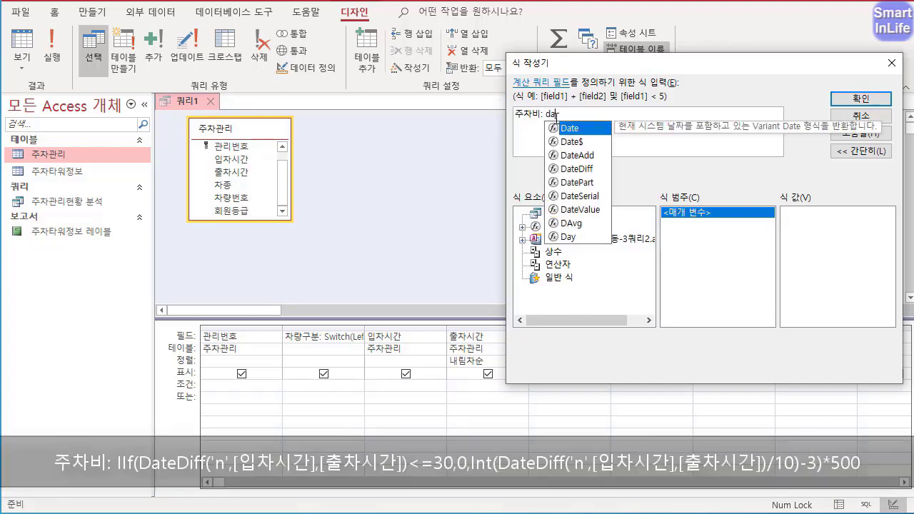
{"action": "type", "text": "tedif"}
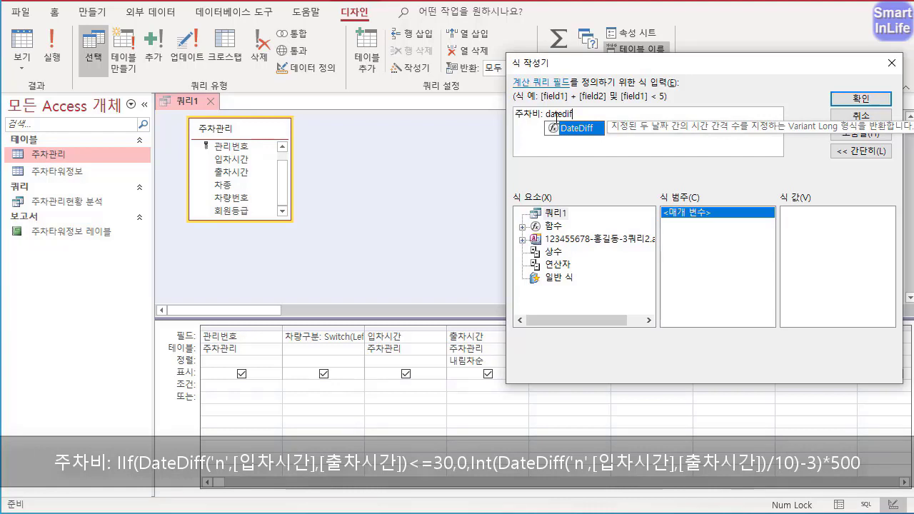
{"action": "type", "text": "ff"}
{"action": "left_click_drag", "start_coordinate": [666, 70], "coordinate": [504, 73]}
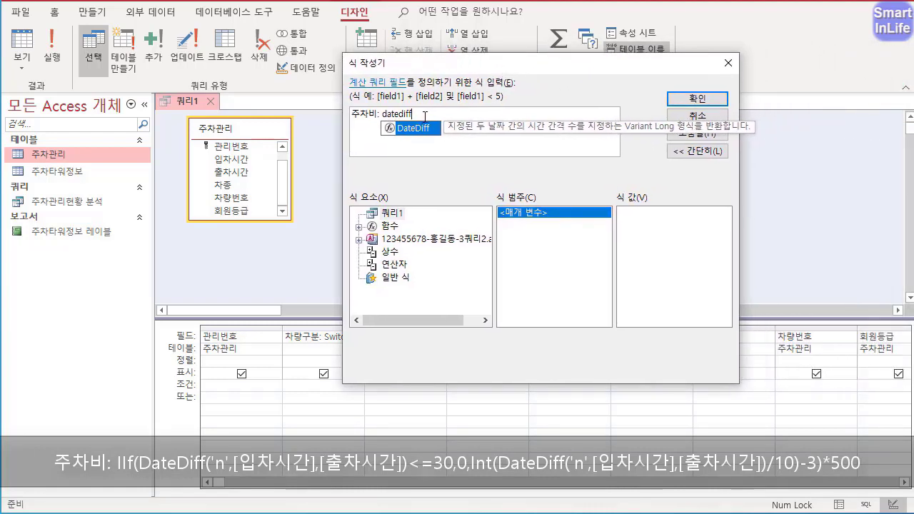
{"action": "type", "text": "("}
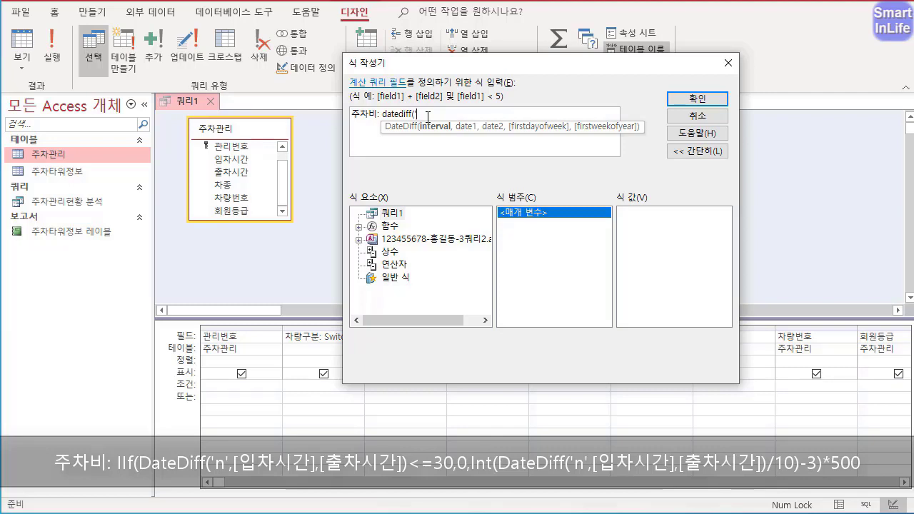
{"action": "type", "text": "n',"}
{"action": "type", "text": "[입차시간]"}
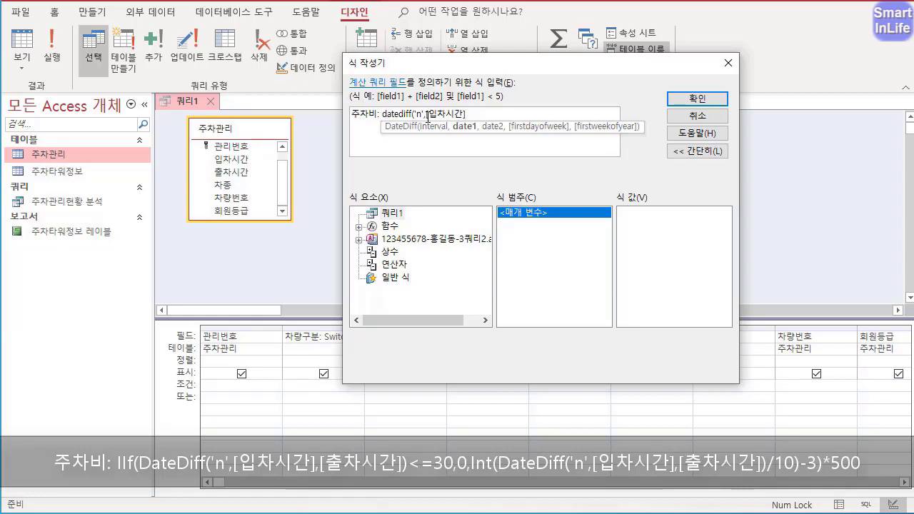
{"action": "type", "text": ",[출차시간"}
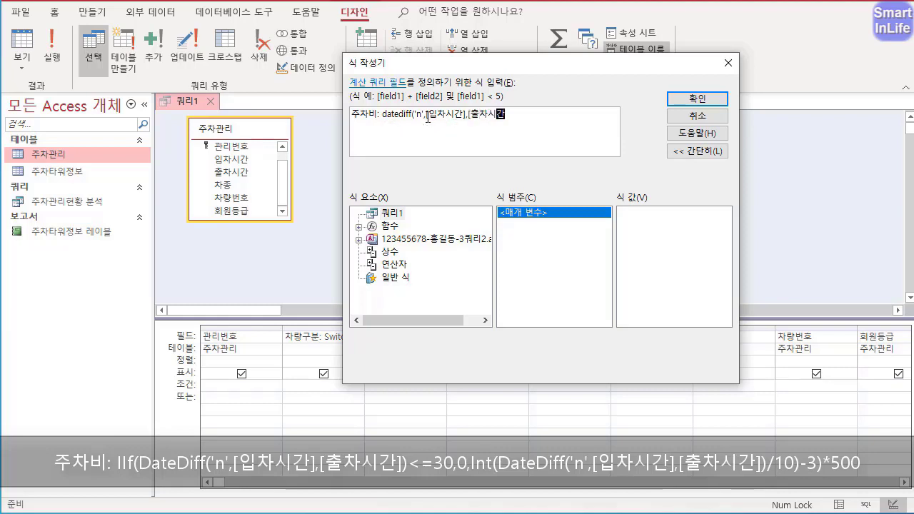
{"action": "type", "text": "]"}
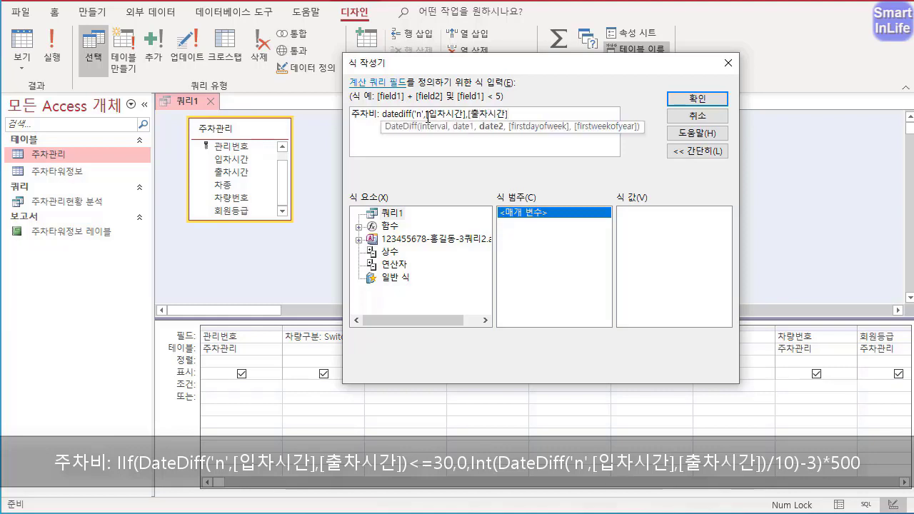
{"action": "type", "text": ")"}
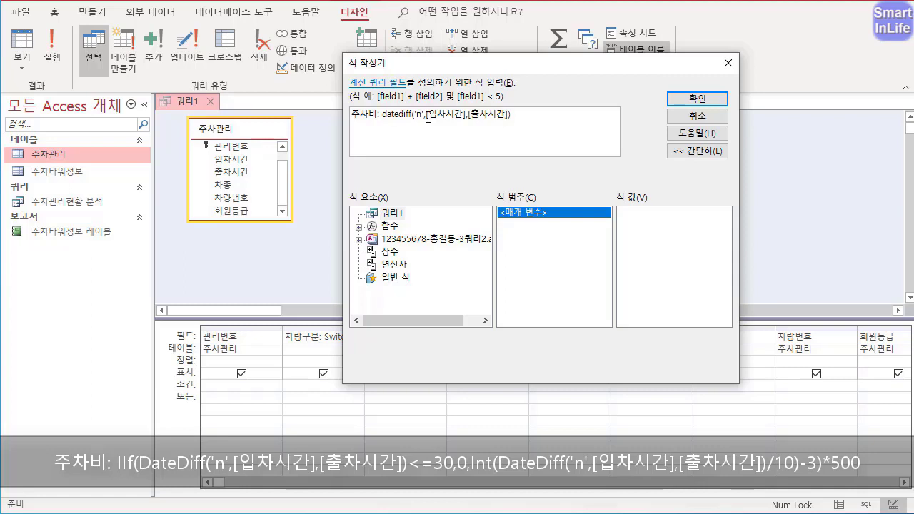
- Compare the datediff result with <=30 and make it the condition of an iif function whose true part is 0
{"action": "type", "text": "<="}
{"action": "type", "text": "30"}
{"action": "type", "text": "iif"}
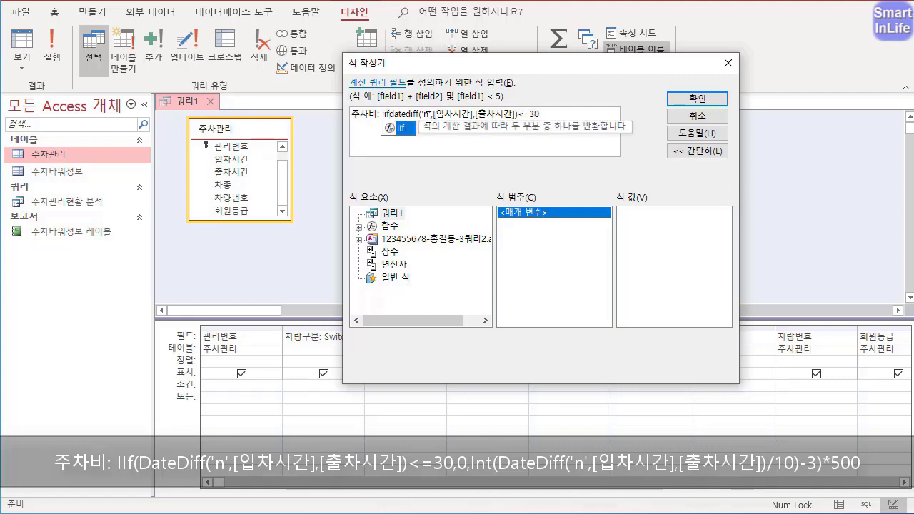
{"action": "type", "text": "("}
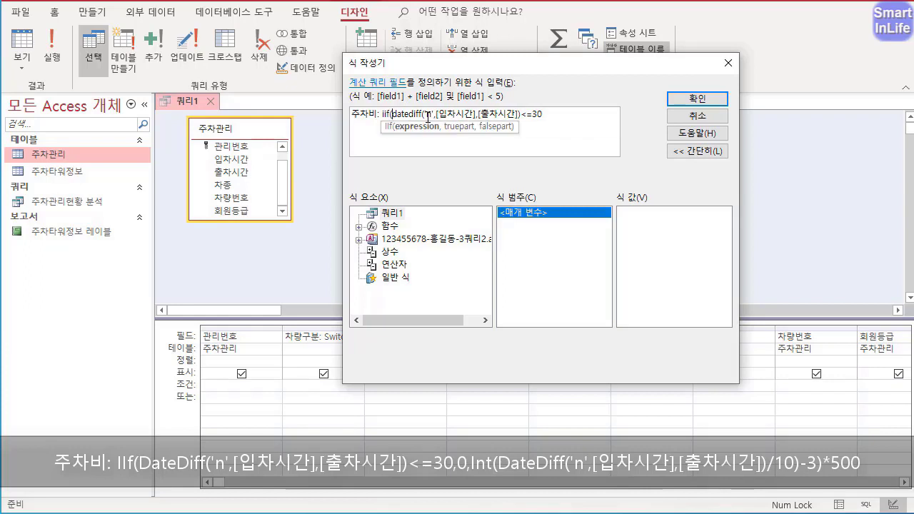
{"action": "key", "text": "Right"}
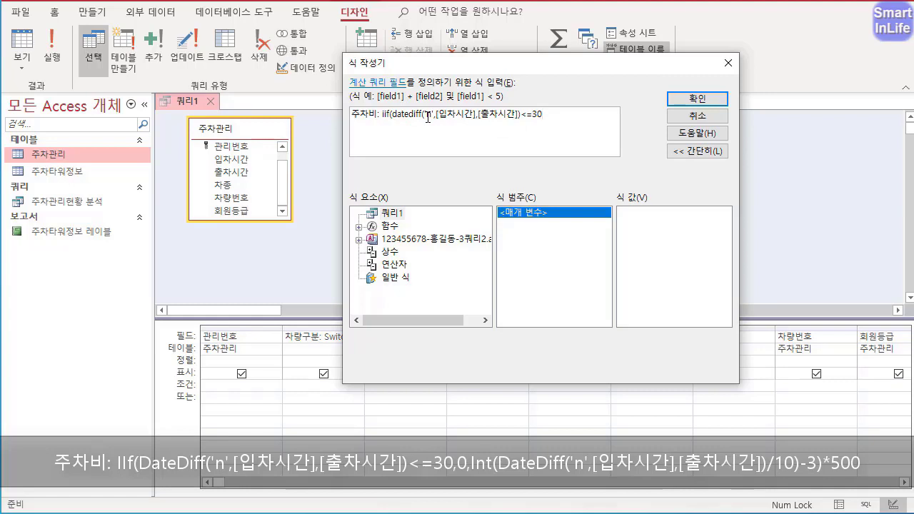
{"action": "type", "text": ","}
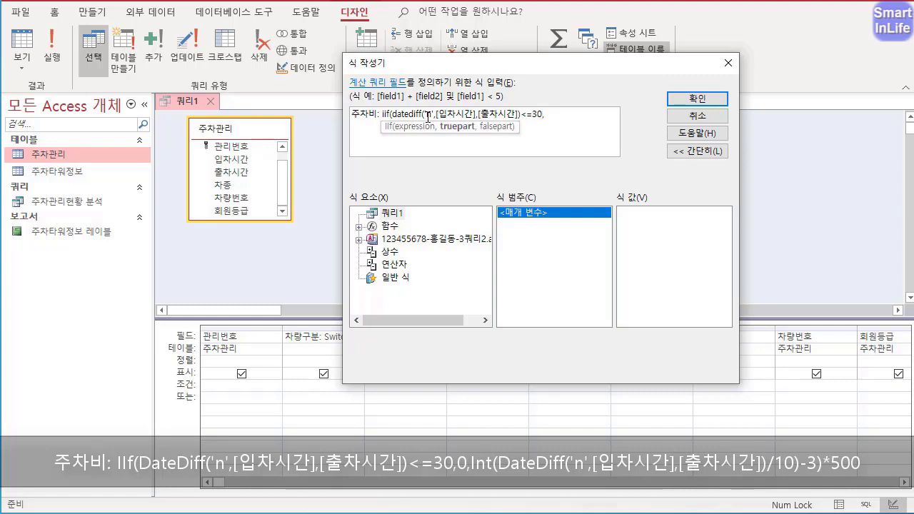
{"action": "type", "text": "0,"}
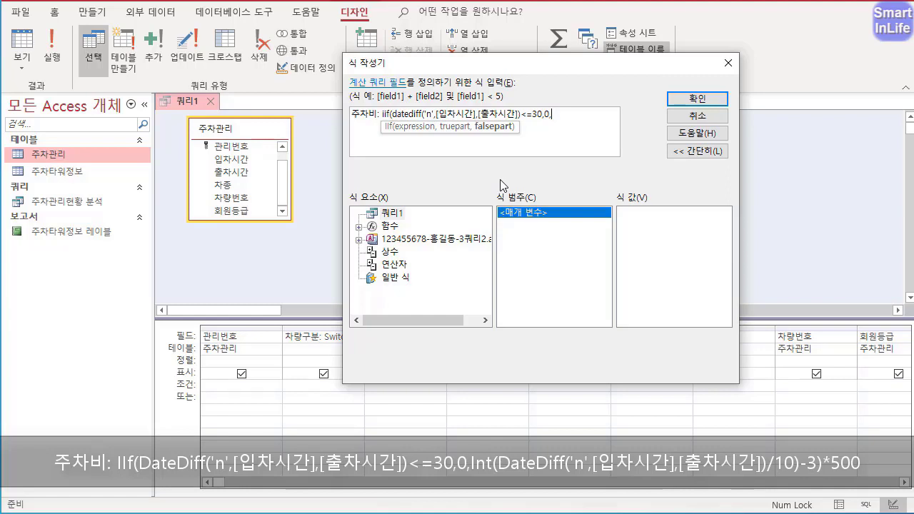
- Add datediff('n',[입차시간],[출차시간])*500 as the false part of the iif function
{"action": "type", "text": "datediff("}
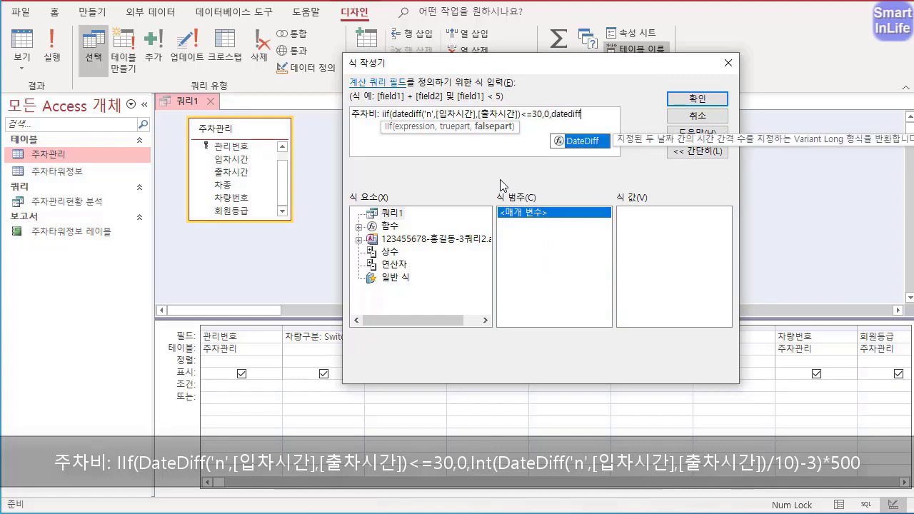
{"action": "type", "text": "'"}
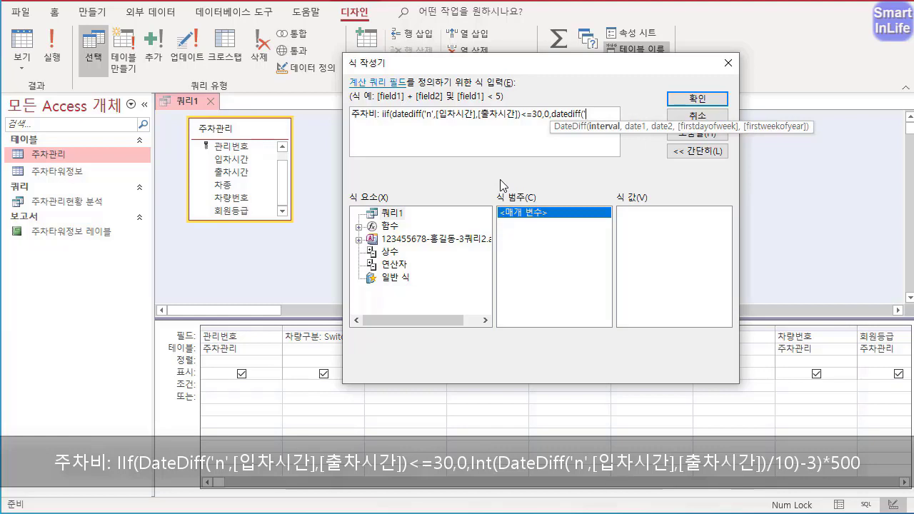
{"action": "type", "text": "n',[입"}
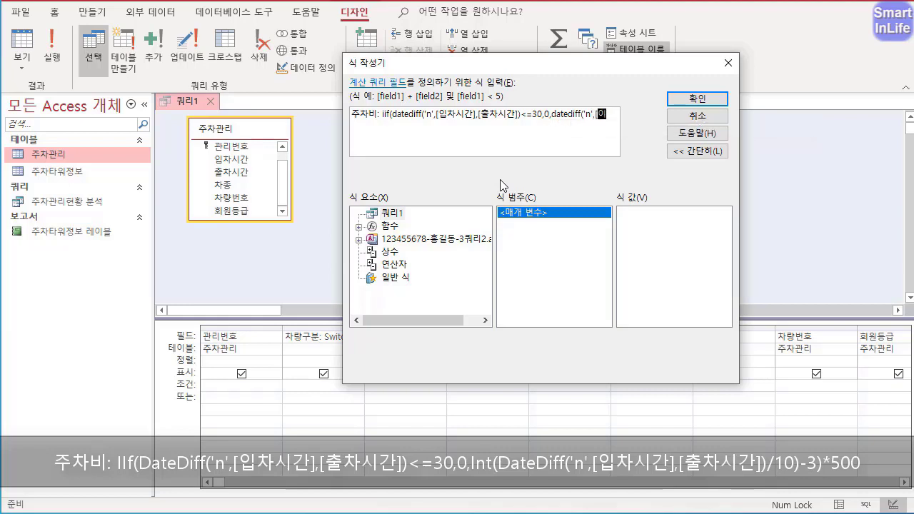
{"action": "type", "text": "차시가ㄴ],"}
{"action": "type", "text": "["}
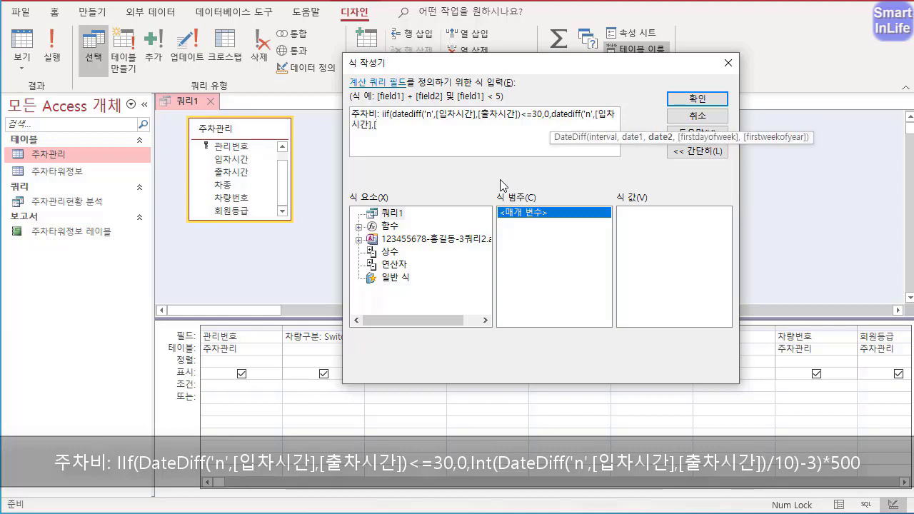
{"action": "type", "text": "출차시간"}
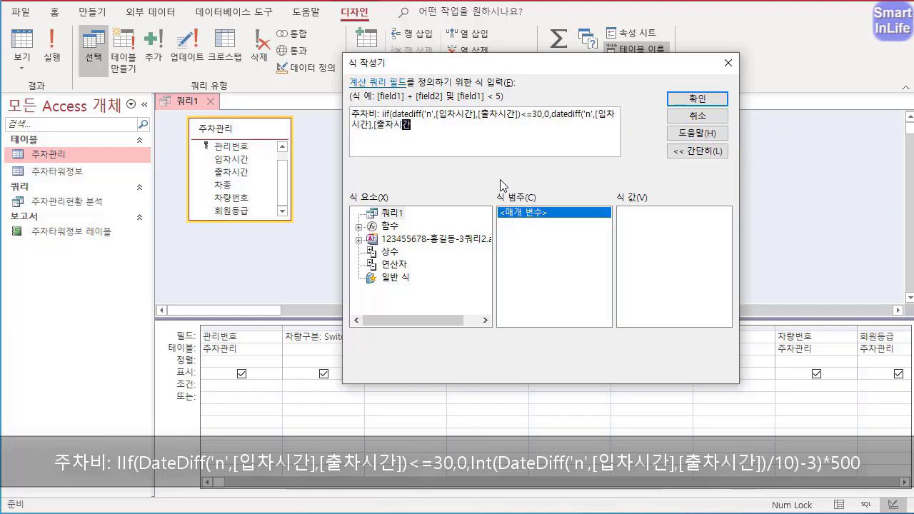
{"action": "type", "text": "])"}
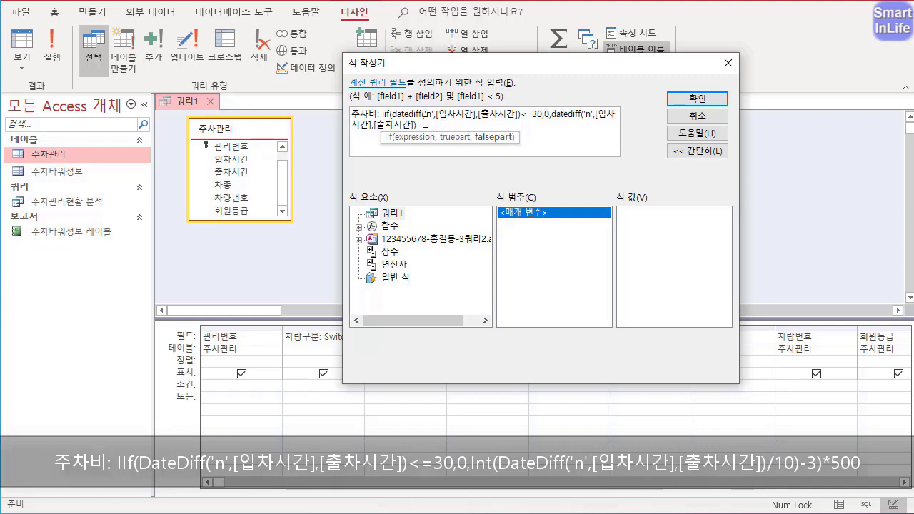
{"action": "type", "text": "*500"}
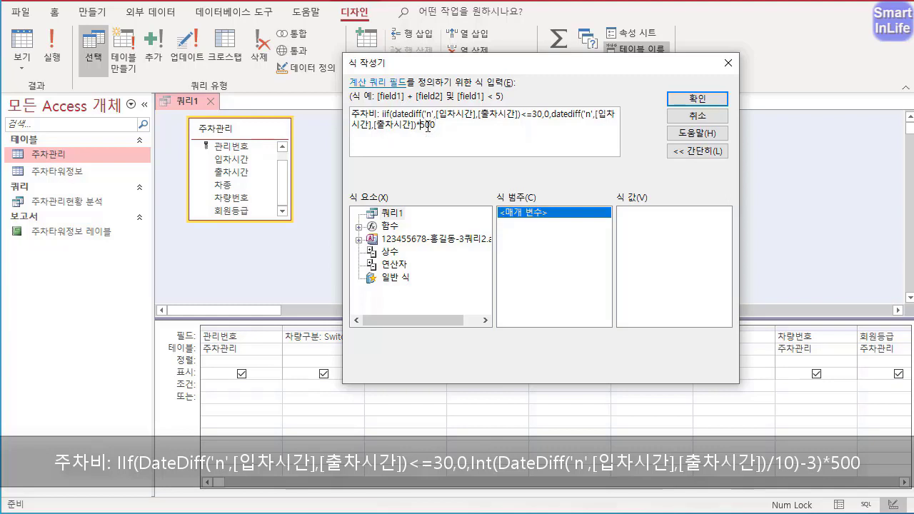
{"action": "key", "text": "ctrl+2"}
{"action": "left_click_drag", "start_coordinate": [313, 155], "coordinate": [293, 205]}
{"action": "left_click_drag", "start_coordinate": [282, 174], "coordinate": [268, 231]}
{"action": "left_click_drag", "start_coordinate": [318, 202], "coordinate": [317, 243]}
{"action": "mouse_move", "coordinate": [332, 325]}
{"action": "left_mouse_down"}
{"action": "mouse_move", "coordinate": [269, 169]}
{"action": "mouse_move", "coordinate": [336, 284]}
{"action": "left_mouse_up"}
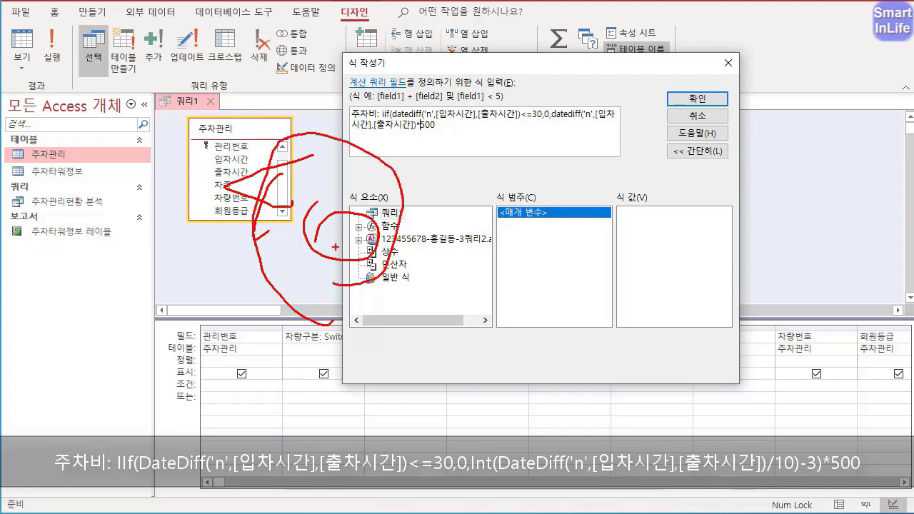
{"action": "left_click_drag", "start_coordinate": [394, 268], "coordinate": [450, 270]}
{"action": "mouse_move", "coordinate": [477, 241]}
{"action": "left_mouse_down"}
{"action": "mouse_move", "coordinate": [500, 239]}
{"action": "mouse_move", "coordinate": [470, 287]}
{"action": "left_mouse_up"}
{"action": "mouse_move", "coordinate": [514, 247]}
{"action": "left_mouse_down"}
{"action": "mouse_move", "coordinate": [500, 292]}
{"action": "mouse_move", "coordinate": [505, 242]}
{"action": "left_mouse_up"}
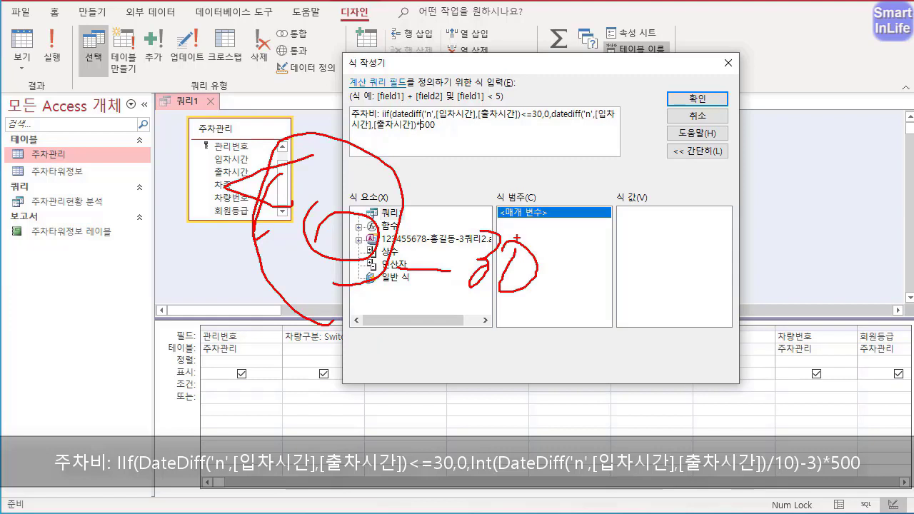
{"action": "key", "text": "Escape"}
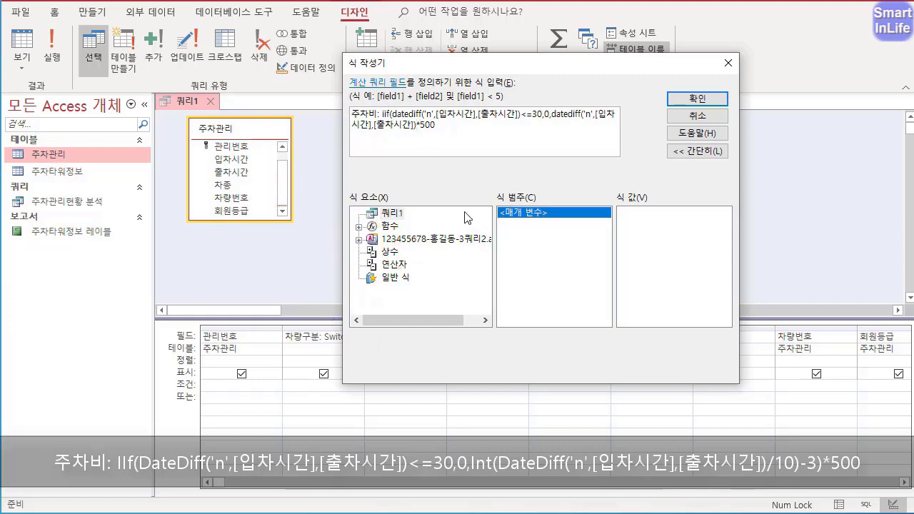
- In the false part of the iif function, divide the datediff result by 10 and subtract 30 before the *500 multiplier
{"action": "type", "text": "-30"}
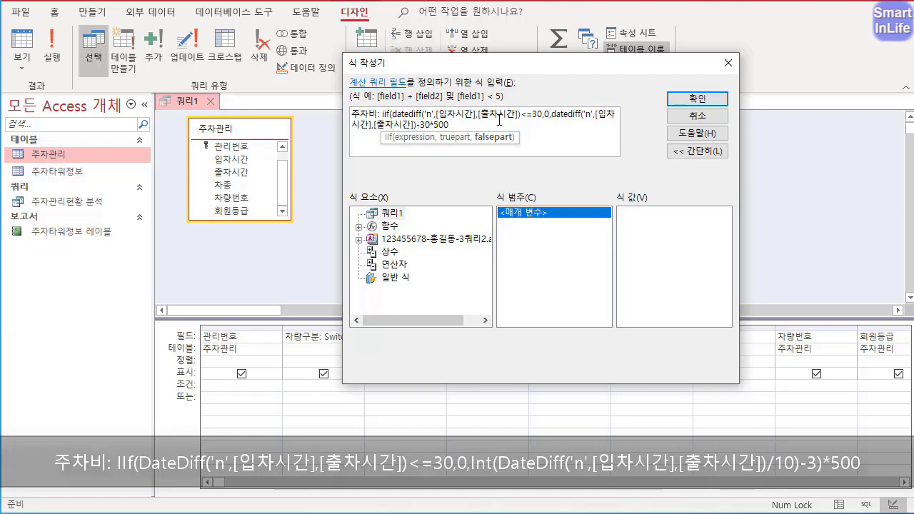
{"action": "left_click", "coordinate": [549, 115]}
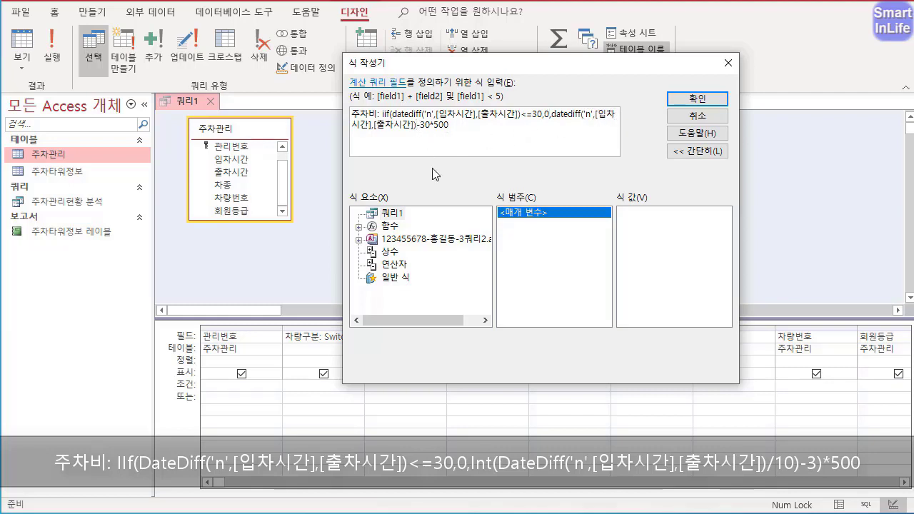
{"action": "key", "text": "shift+Right"}
{"action": "key", "text": "shift+Right"}
{"action": "key", "text": "shift+Right"}
{"action": "key", "text": "Left"}
{"action": "type", "text": "/10"}
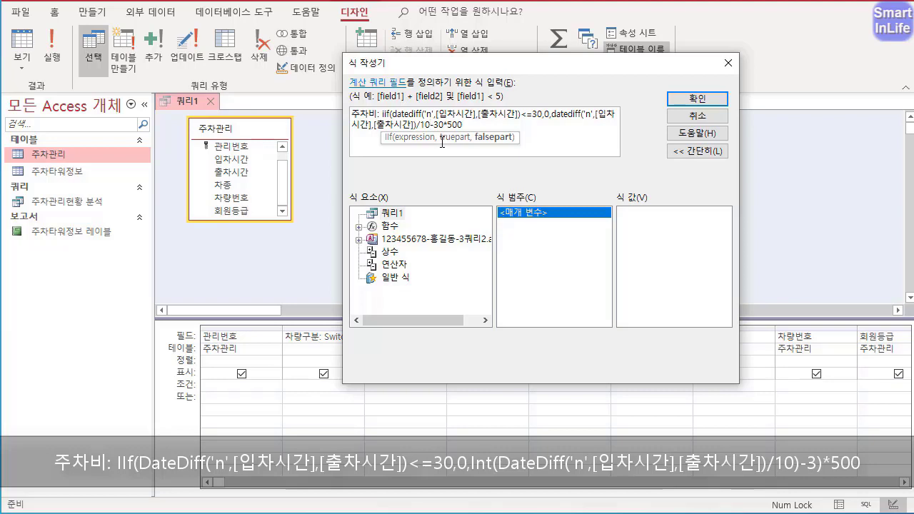
- Enclose the datediff('n',[입차시간],[출차시간])/10 term of the false part in an int function
{"action": "type", "text": ")"}
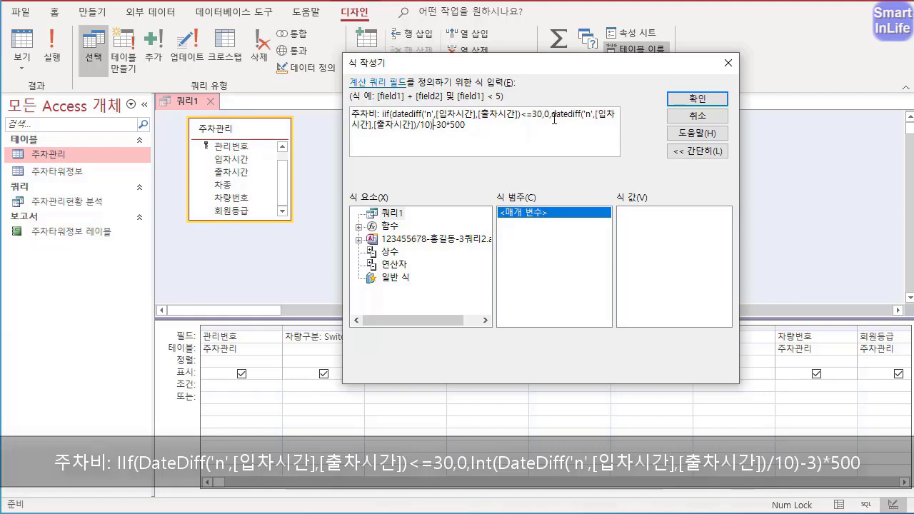
{"action": "type", "text": "("}
{"action": "type", "text": "Int"}
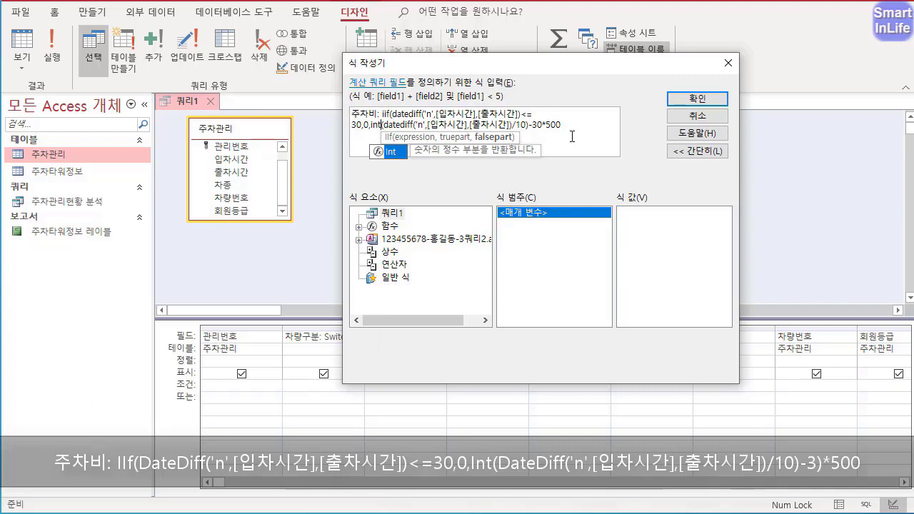
{"action": "left_click", "coordinate": [377, 124]}
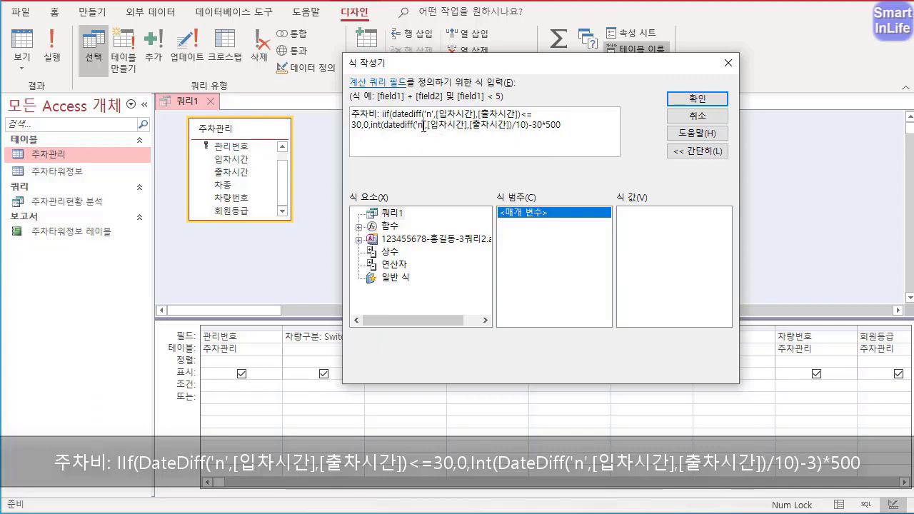
{"action": "left_click", "coordinate": [508, 127]}
{"action": "type", "text": ")"}
{"action": "double_click", "coordinate": [376, 126]}
- Change the subtracted value to 3 and close the iif function's parenthesis before *500
{"action": "left_click", "coordinate": [532, 124]}
{"action": "double_click", "coordinate": [533, 125]}
{"action": "type", "text": "3"}
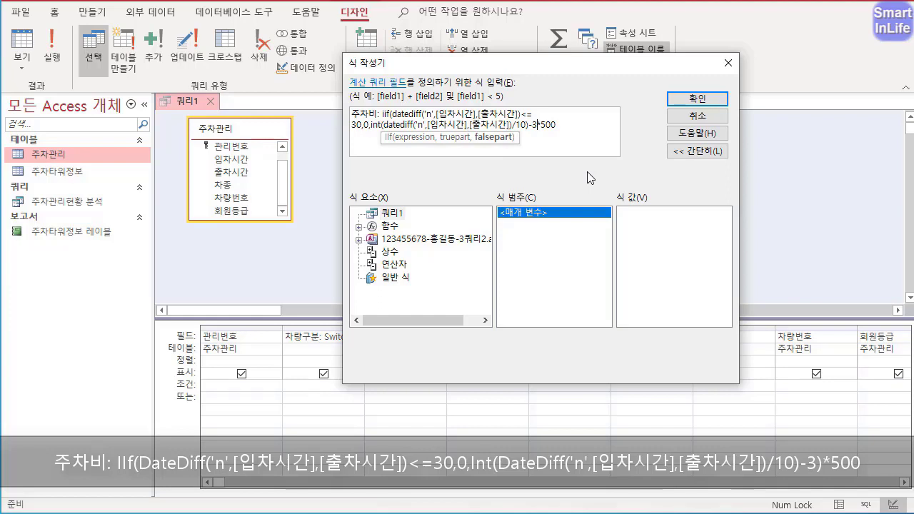
{"action": "type", "text": ")"}
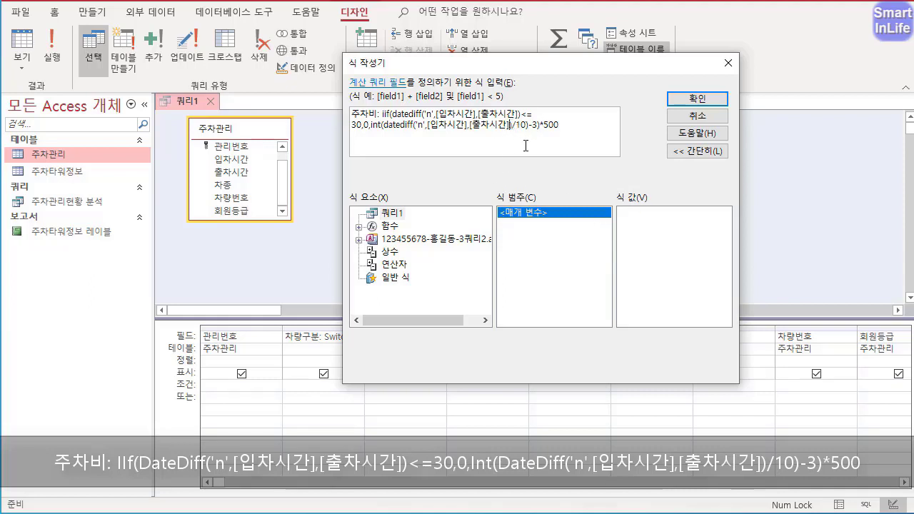
- Examine the nested int and datediff functions and their matching parentheses in the 주차비 expression
{"action": "left_click", "coordinate": [512, 127]}
{"action": "left_click", "coordinate": [529, 125]}
{"action": "left_click_drag", "start_coordinate": [426, 125], "coordinate": [500, 136]}
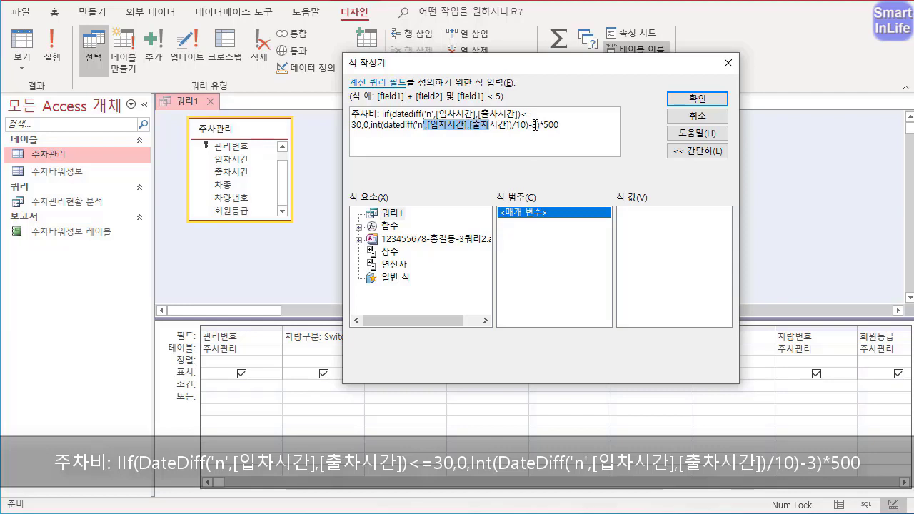
{"action": "left_click", "coordinate": [527, 127]}
{"action": "left_click", "coordinate": [509, 130]}
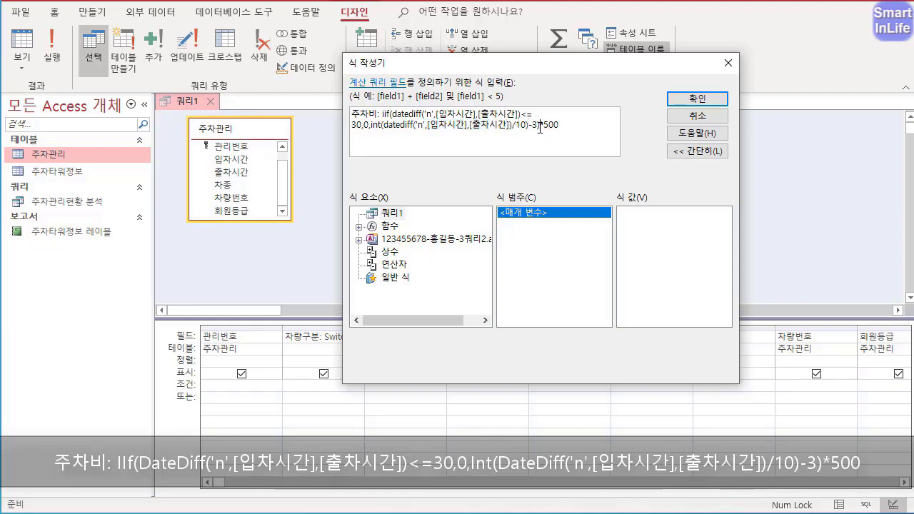
{"action": "left_click_drag", "start_coordinate": [538, 126], "coordinate": [371, 122]}
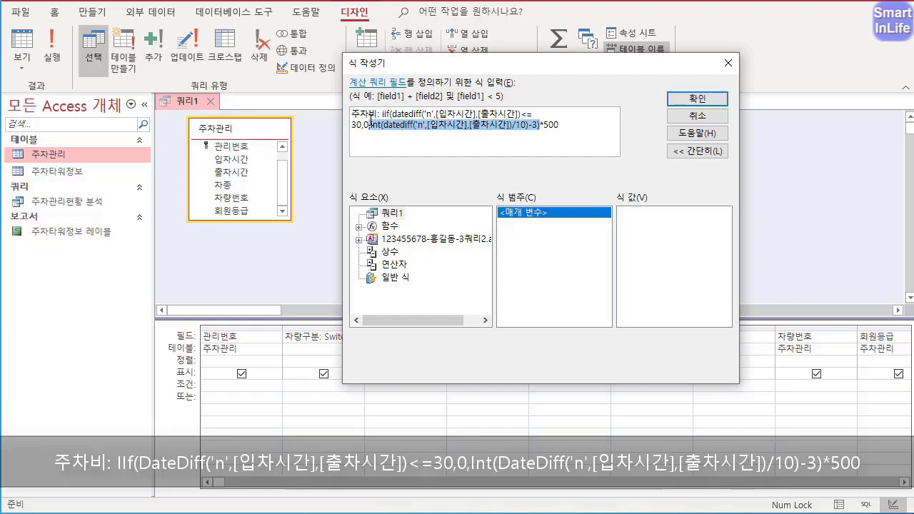
{"action": "left_click", "coordinate": [566, 125]}
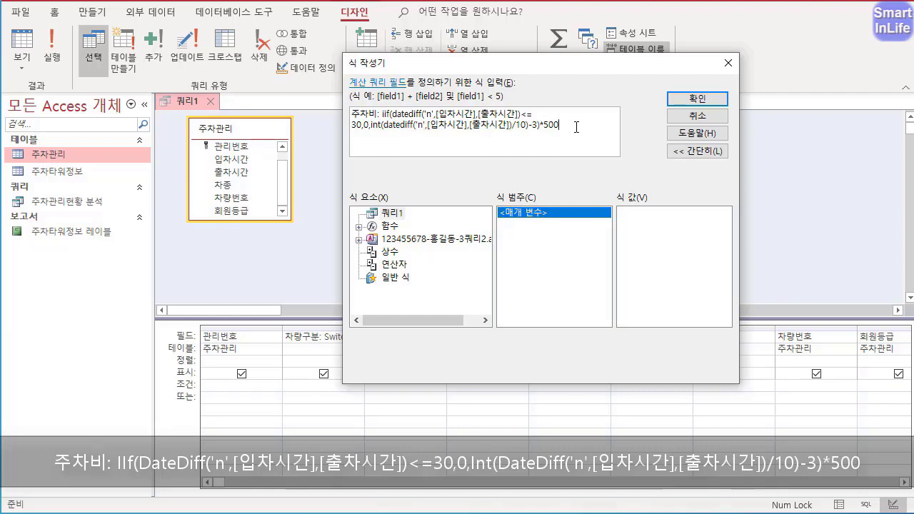
{"action": "type", "text": ")"}
{"action": "left_click_drag", "start_coordinate": [538, 126], "coordinate": [426, 126]}
{"action": "left_click", "coordinate": [368, 126]}
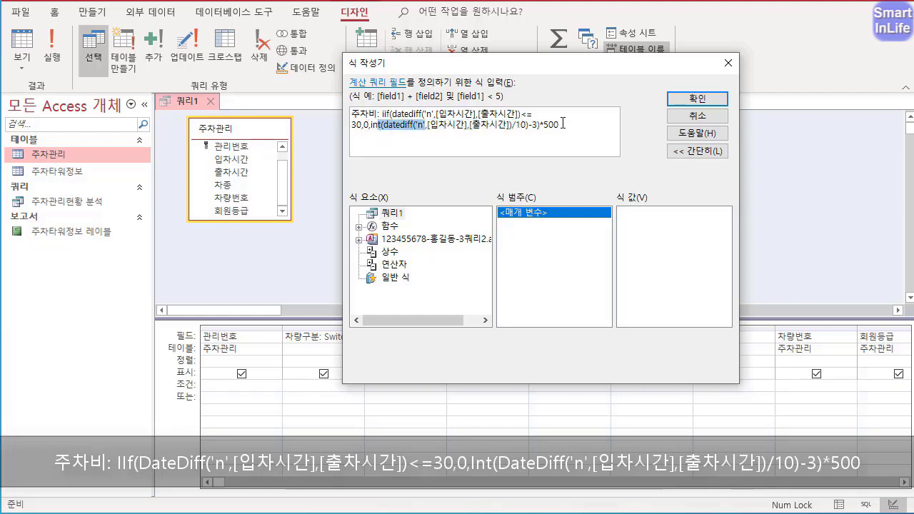
{"action": "left_click", "coordinate": [427, 126]}
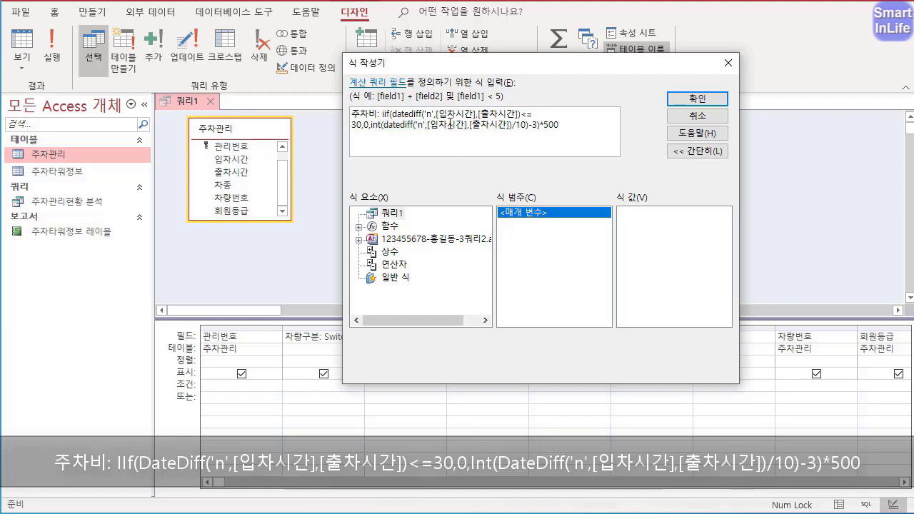
{"action": "left_click_drag", "start_coordinate": [378, 125], "coordinate": [392, 130]}
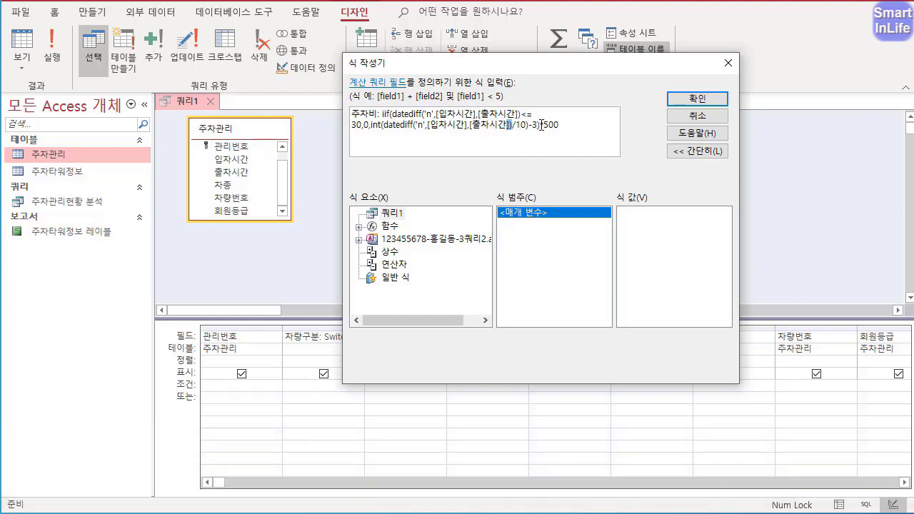
{"action": "left_click_drag", "start_coordinate": [560, 126], "coordinate": [398, 115]}
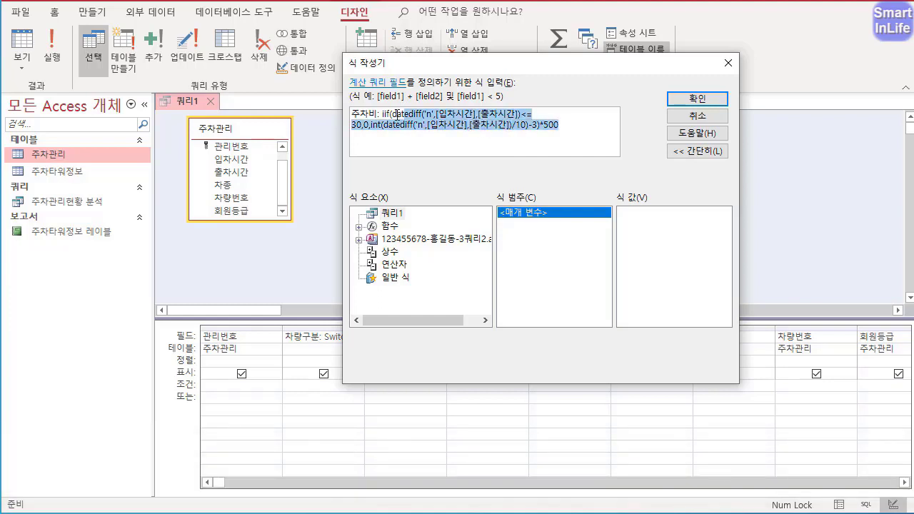
- Accept the 주차비 expression and display the query results in datasheet view
{"action": "left_click", "coordinate": [698, 98]}
{"action": "key", "text": "Tab"}
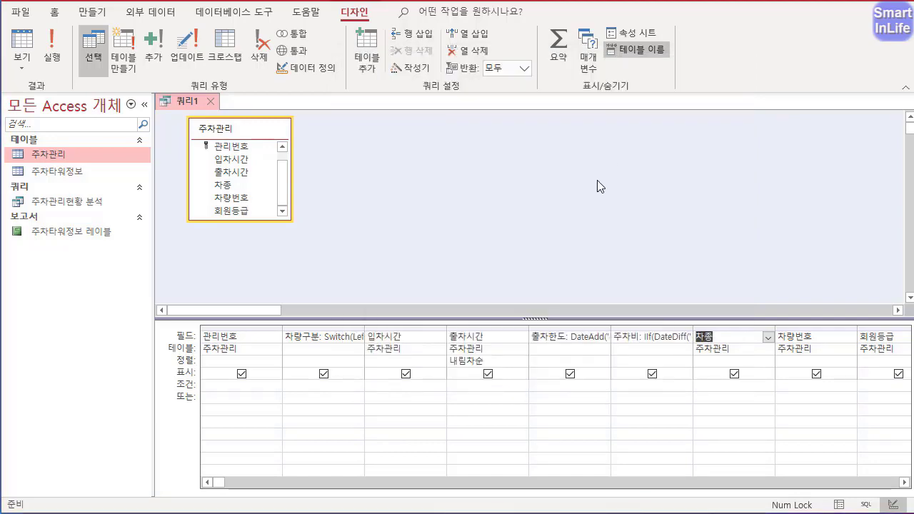
{"action": "right_click", "coordinate": [187, 101]}
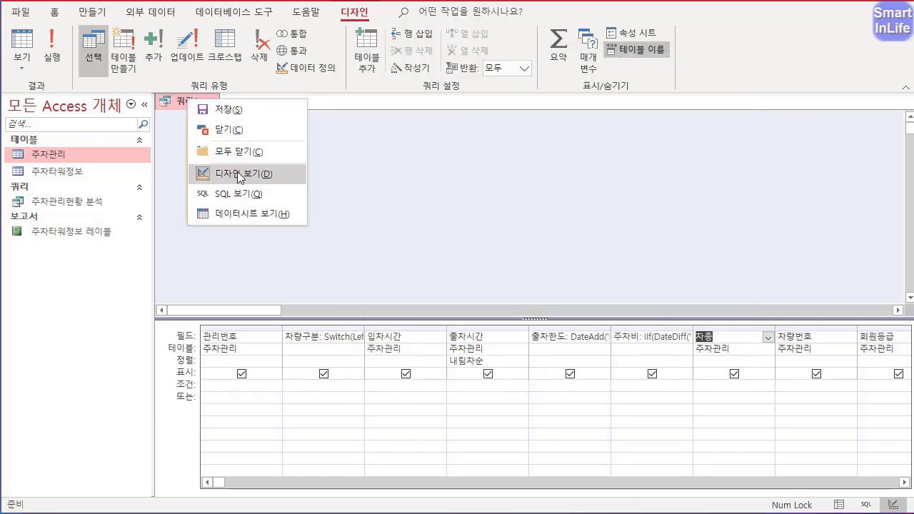
{"action": "left_click", "coordinate": [262, 213]}
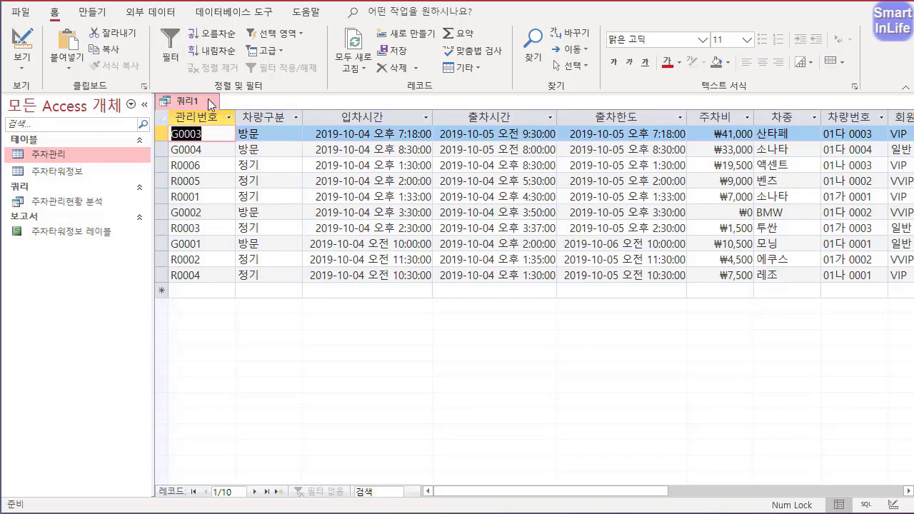
- Close the query and save it under the name 주차관리현황
{"action": "left_click", "coordinate": [213, 104]}
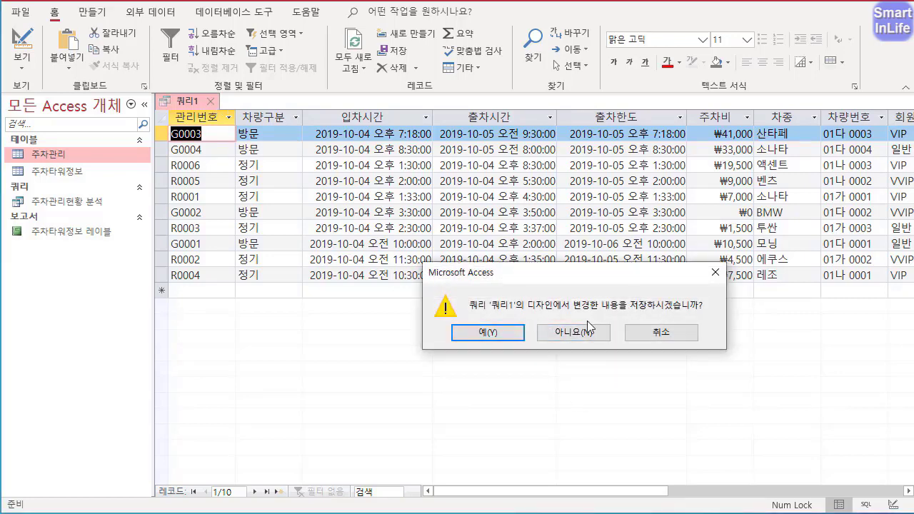
{"action": "left_click", "coordinate": [487, 334]}
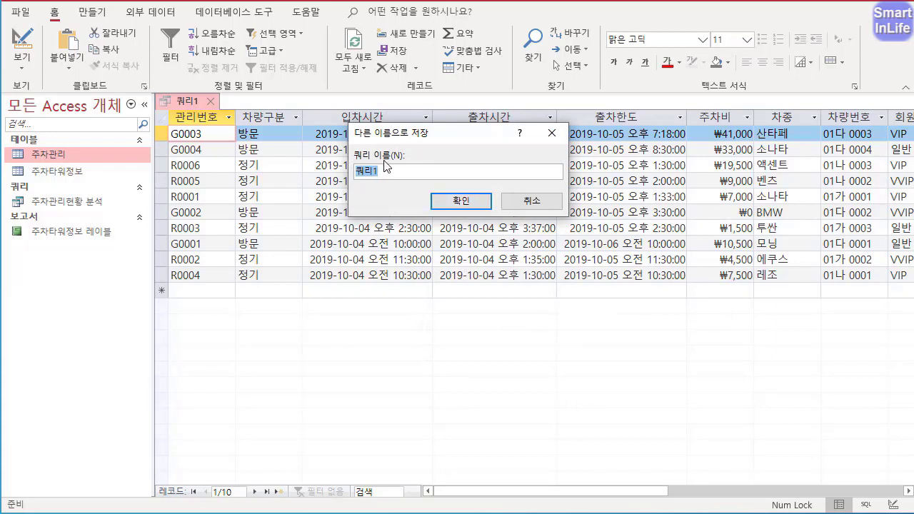
{"action": "type", "text": "주차관"}
{"action": "type", "text": "리현호"}
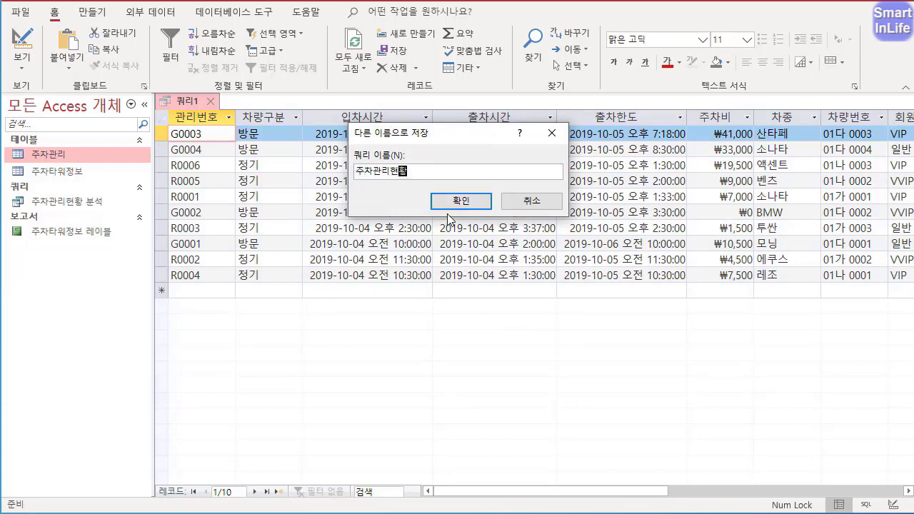
{"action": "left_click", "coordinate": [461, 201]}
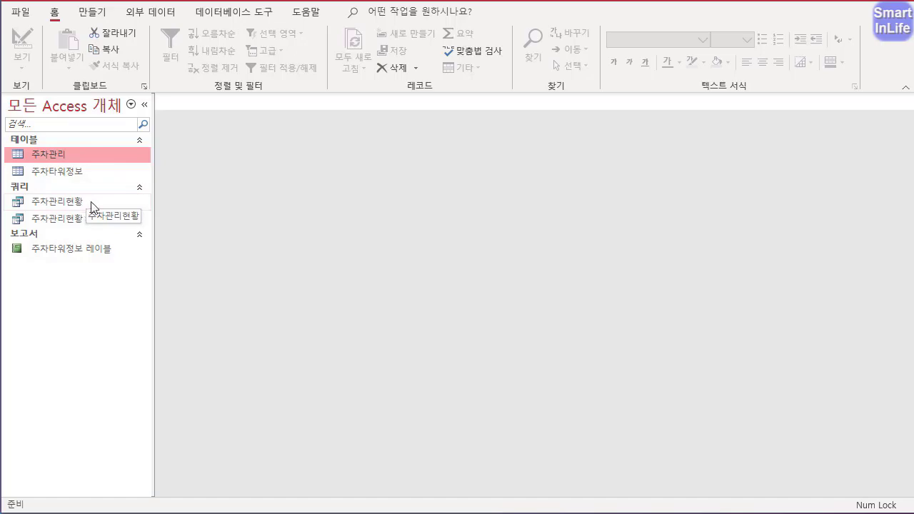
- Open the saved 주차관리현황 query to check its records, and close it again
{"action": "double_click", "coordinate": [80, 203]}
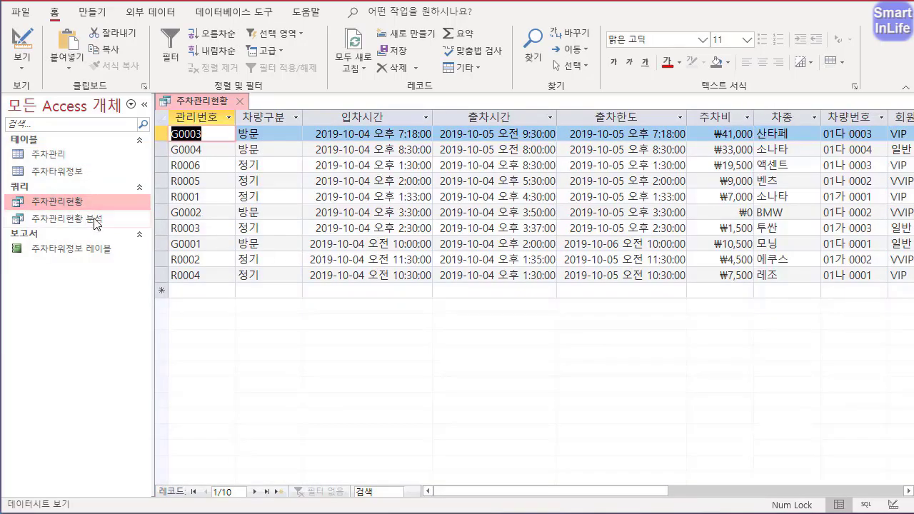
{"action": "left_click", "coordinate": [243, 101]}
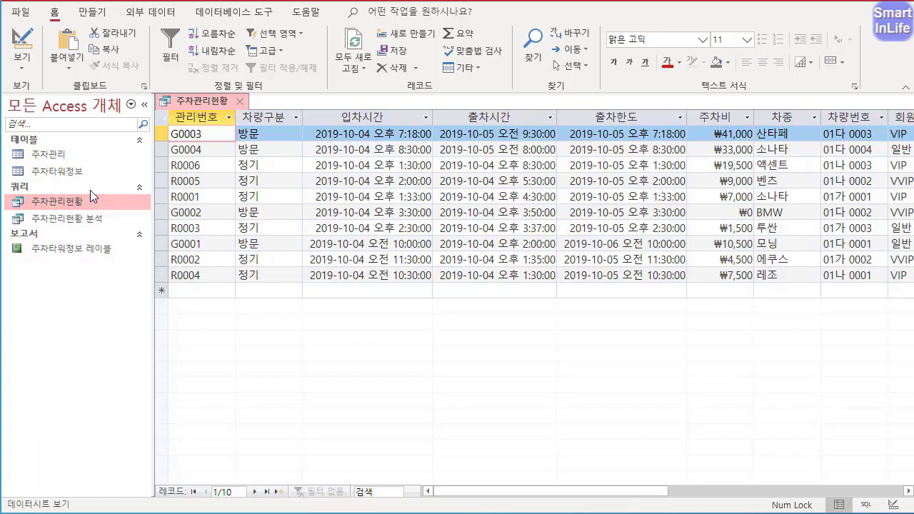
{"action": "left_click", "coordinate": [114, 201]}
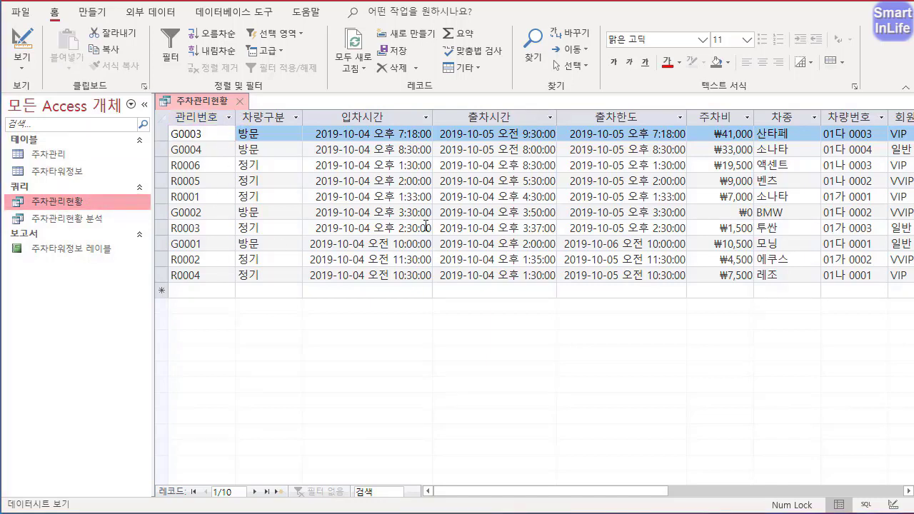
{"action": "left_click", "coordinate": [240, 100]}
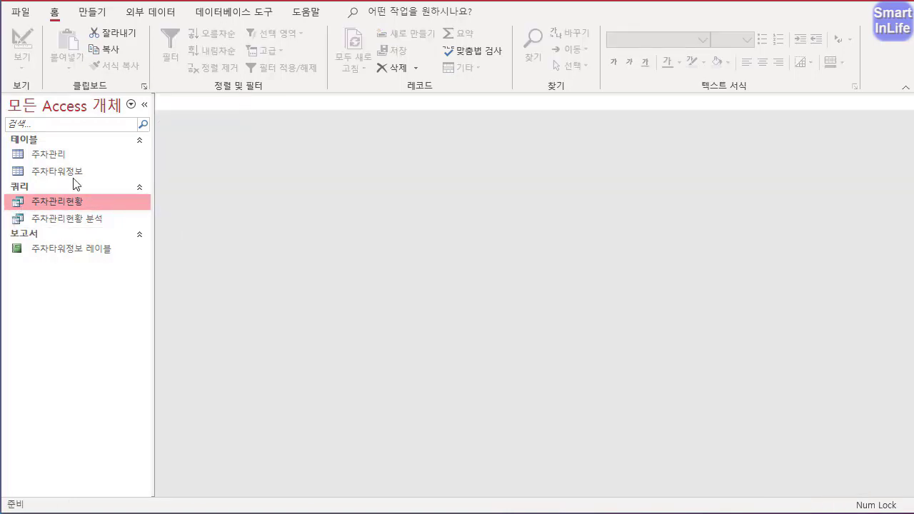
- Start the Report Wizard with the 주차관리현황 query as the record source
{"action": "left_click", "coordinate": [102, 14]}
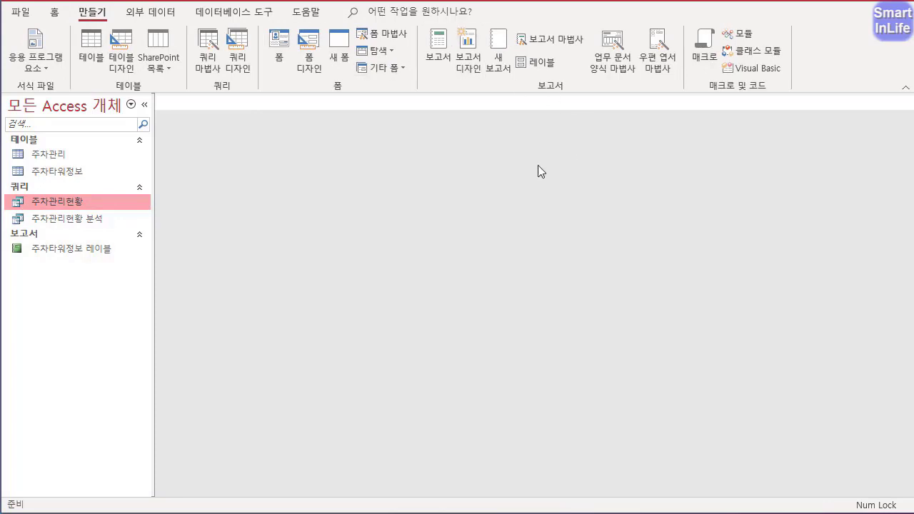
{"action": "left_click", "coordinate": [551, 39]}
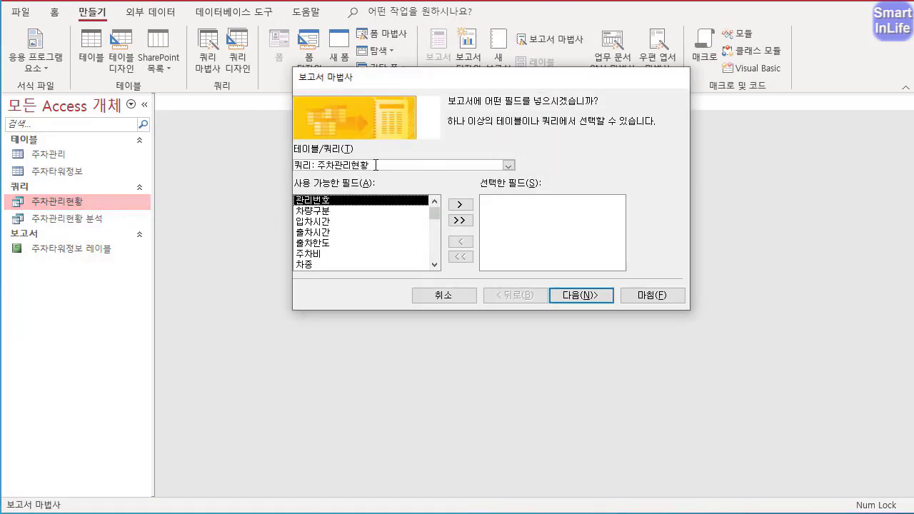
{"action": "left_click", "coordinate": [509, 166]}
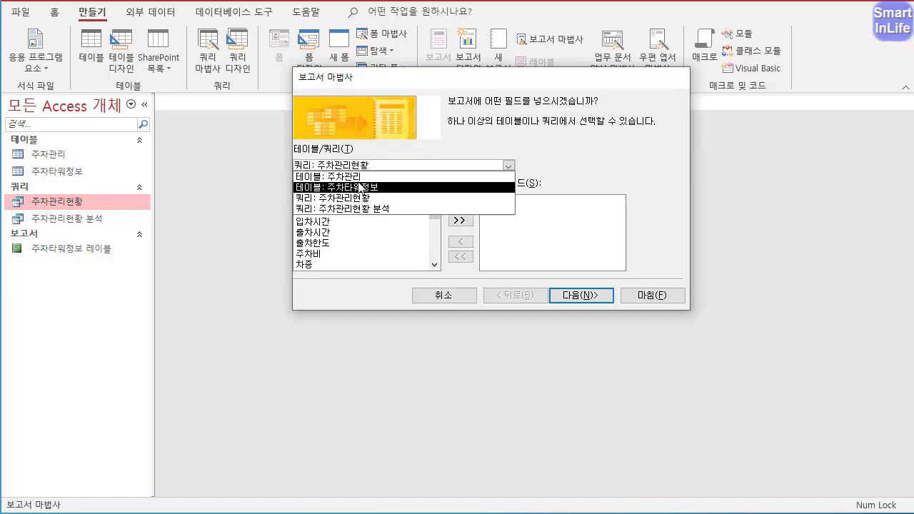
{"action": "left_click", "coordinate": [569, 151]}
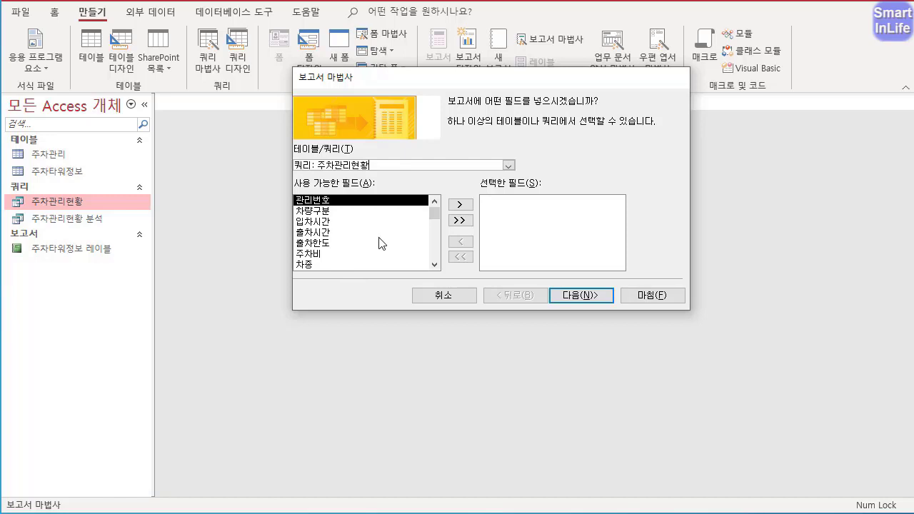
- Add the fields 차량구분, 관리번호, 입차시간, 주차비, 차량번호 and 회원등급 to the report in that order and proceed to grouping
{"action": "double_click", "coordinate": [330, 212]}
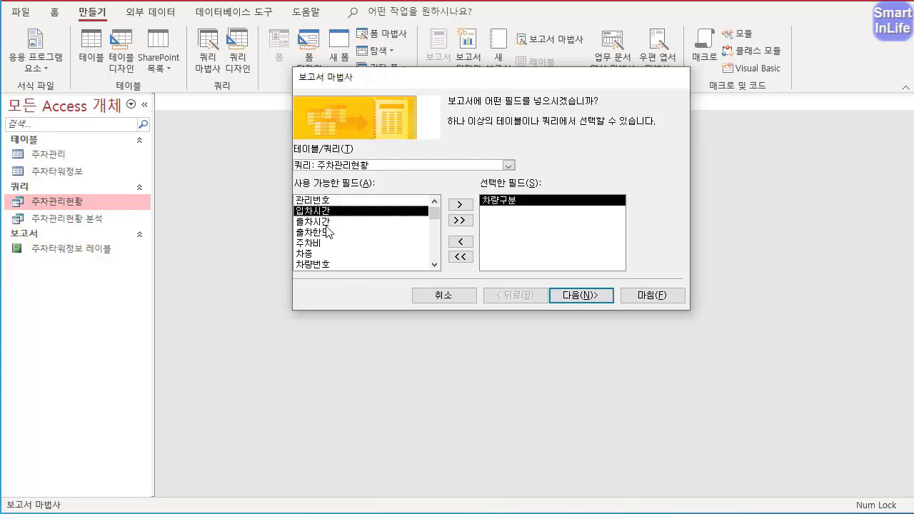
{"action": "double_click", "coordinate": [332, 202]}
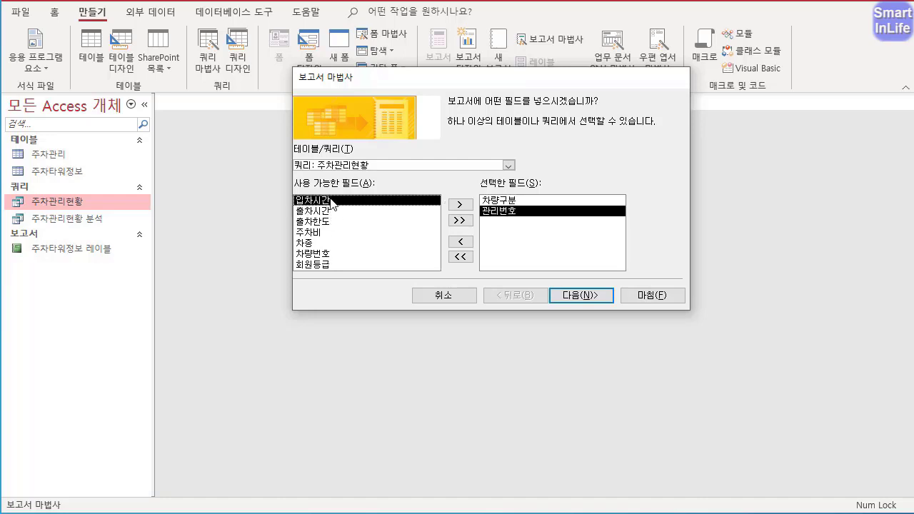
{"action": "double_click", "coordinate": [332, 204]}
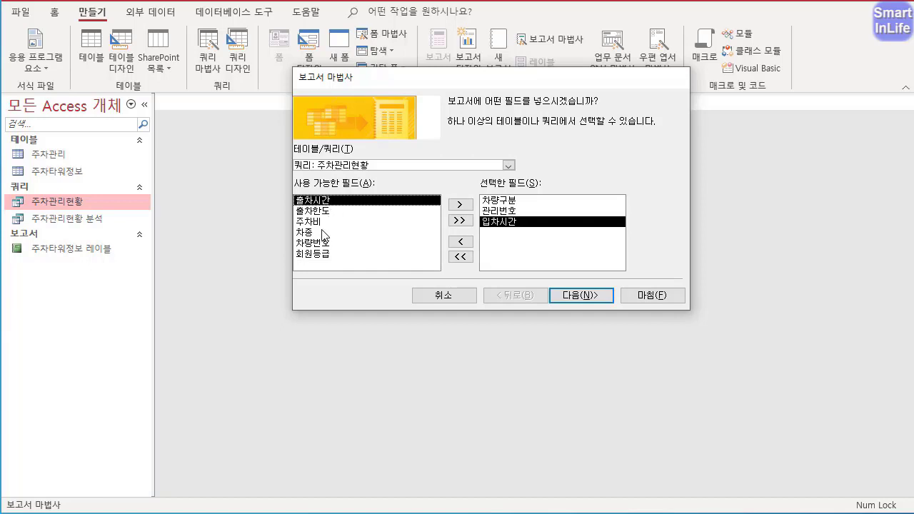
{"action": "left_click", "coordinate": [326, 224]}
{"action": "double_click", "coordinate": [325, 223]}
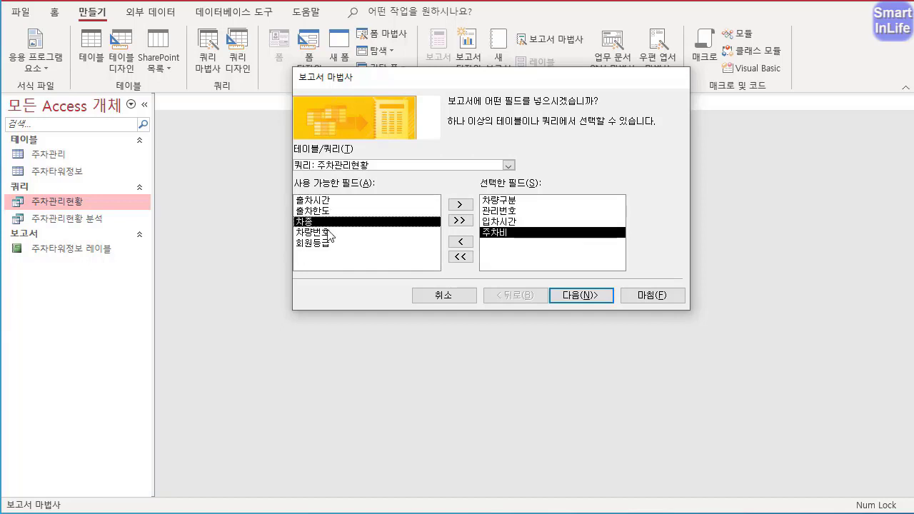
{"action": "double_click", "coordinate": [329, 234]}
{"action": "double_click", "coordinate": [330, 233]}
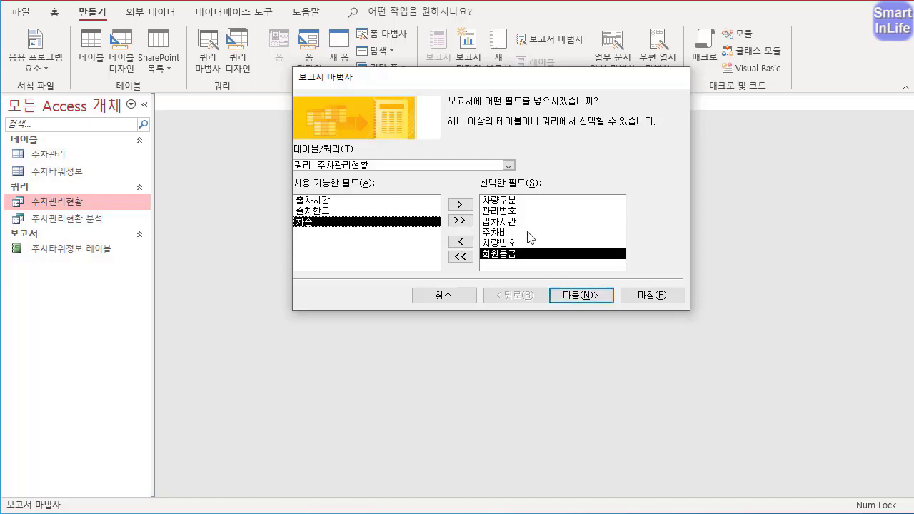
{"action": "left_click", "coordinate": [578, 295]}
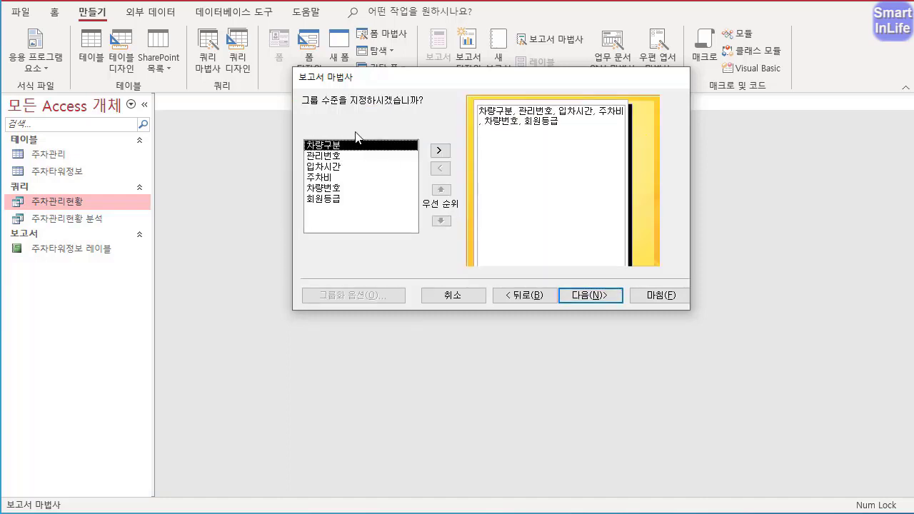
{"action": "key", "text": "ctrl+2"}
{"action": "mouse_move", "coordinate": [361, 110]}
{"action": "left_mouse_down"}
{"action": "mouse_move", "coordinate": [357, 97]}
{"action": "mouse_move", "coordinate": [318, 133]}
{"action": "left_mouse_up"}
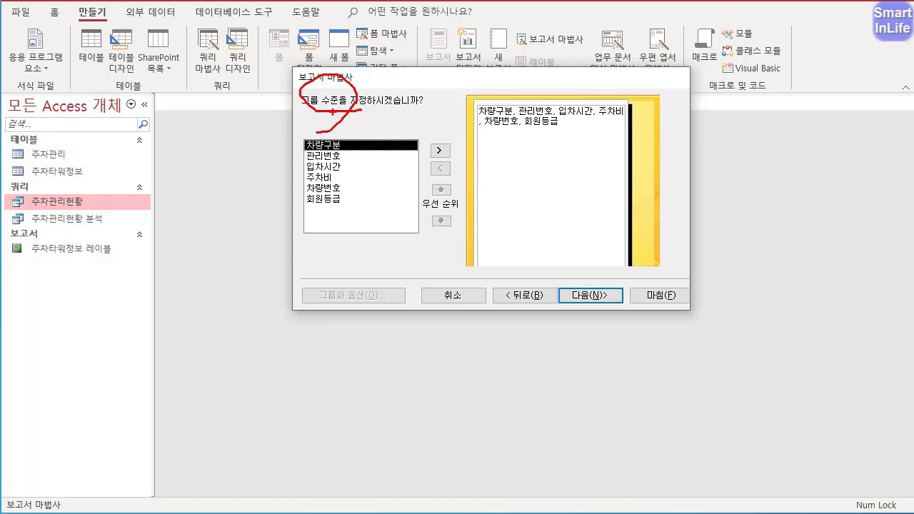
{"action": "mouse_move", "coordinate": [336, 155]}
{"action": "left_mouse_down"}
{"action": "mouse_move", "coordinate": [300, 151]}
{"action": "mouse_move", "coordinate": [351, 139]}
{"action": "mouse_move", "coordinate": [345, 168]}
{"action": "left_mouse_up"}
{"action": "key", "text": "Escape"}
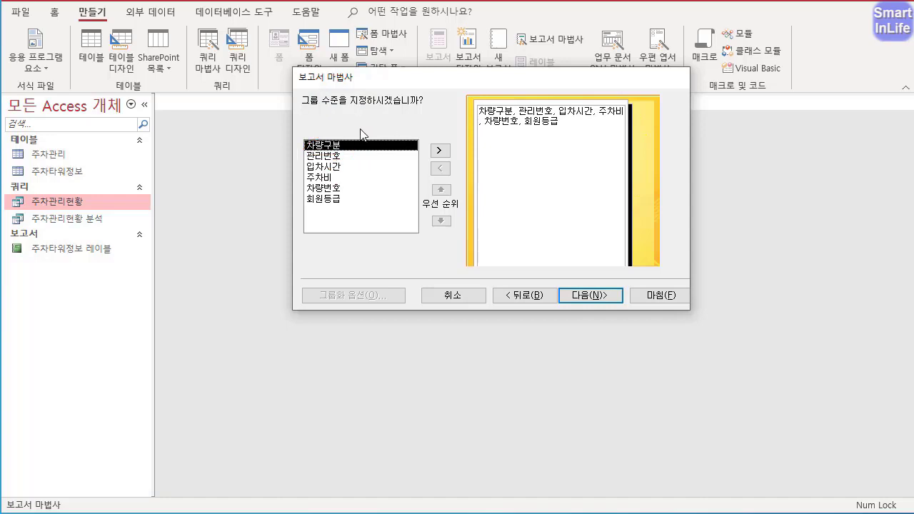
- Group the report by 차량구분 with the 기본 grouping interval and proceed to the sorting options
{"action": "left_click", "coordinate": [440, 152]}
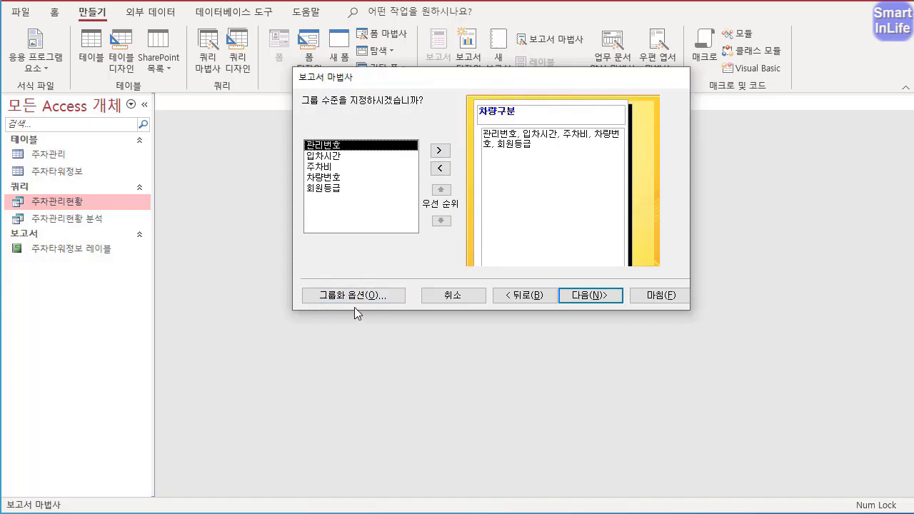
{"action": "left_click", "coordinate": [374, 299]}
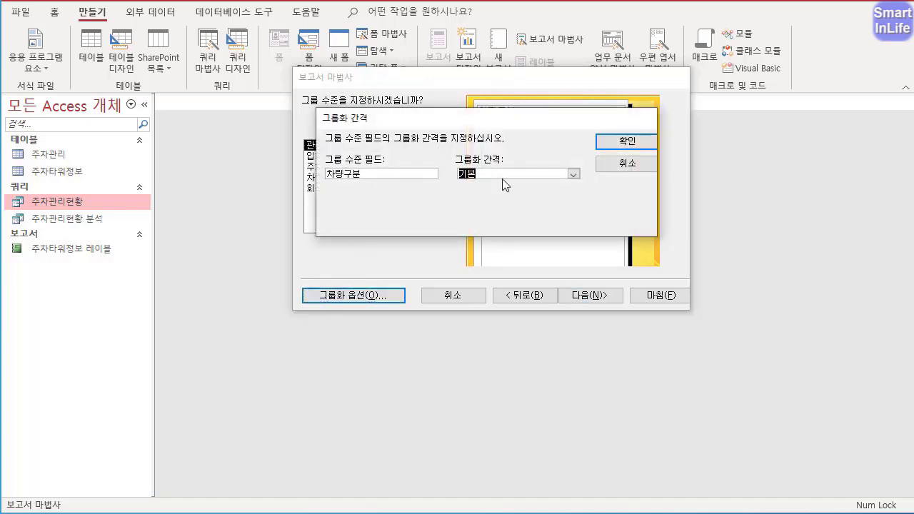
{"action": "left_click", "coordinate": [573, 175]}
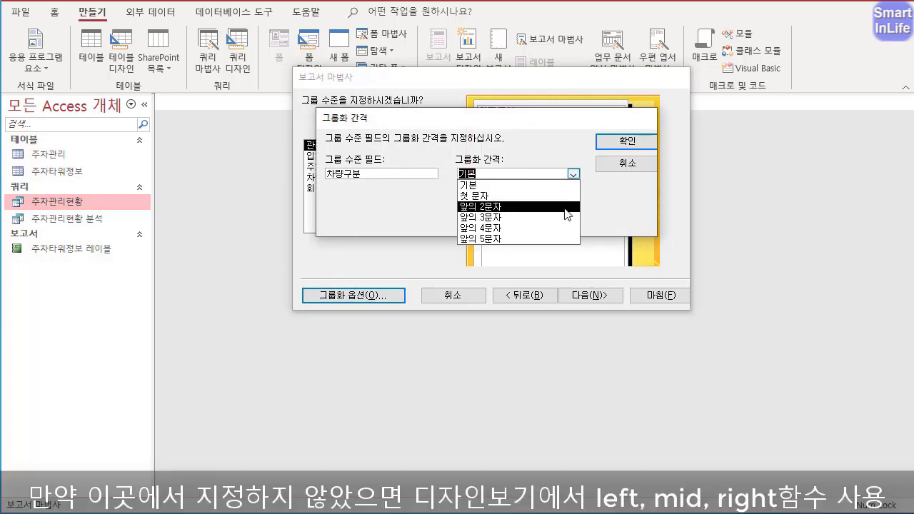
{"action": "left_click", "coordinate": [614, 200]}
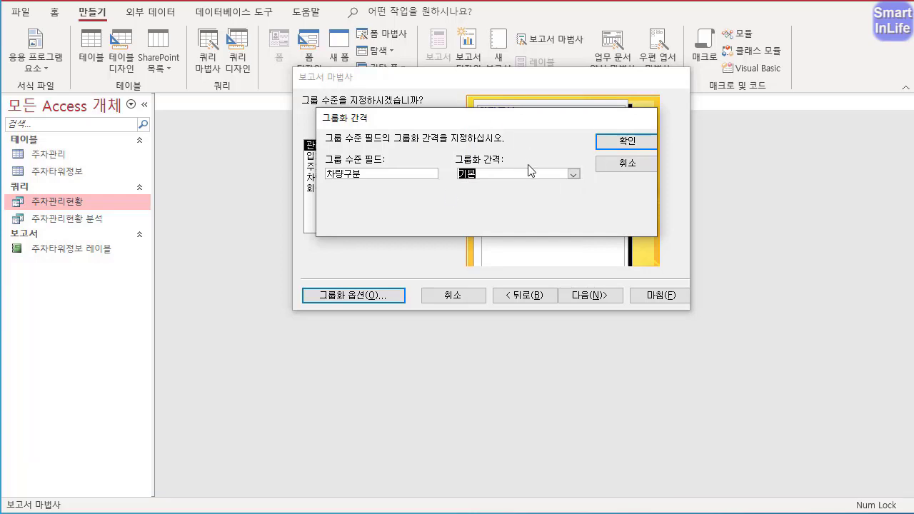
{"action": "left_click", "coordinate": [623, 141]}
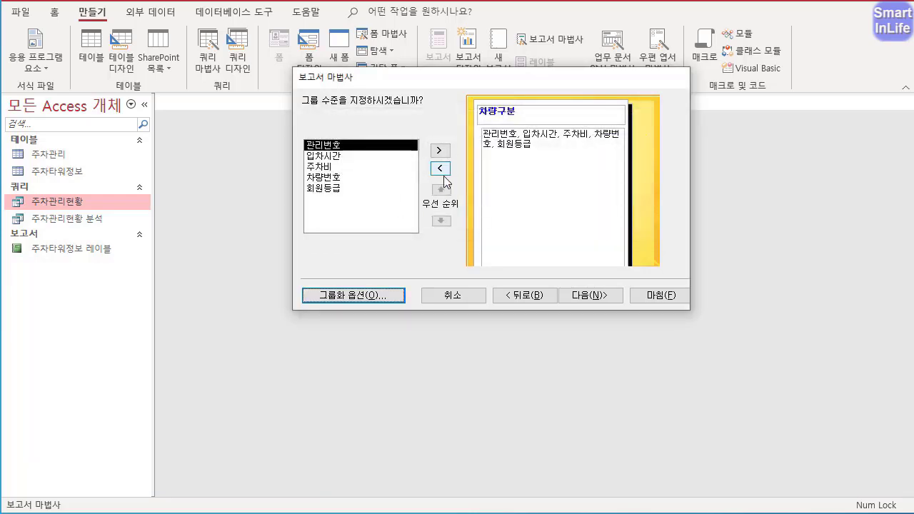
{"action": "left_click", "coordinate": [591, 299]}
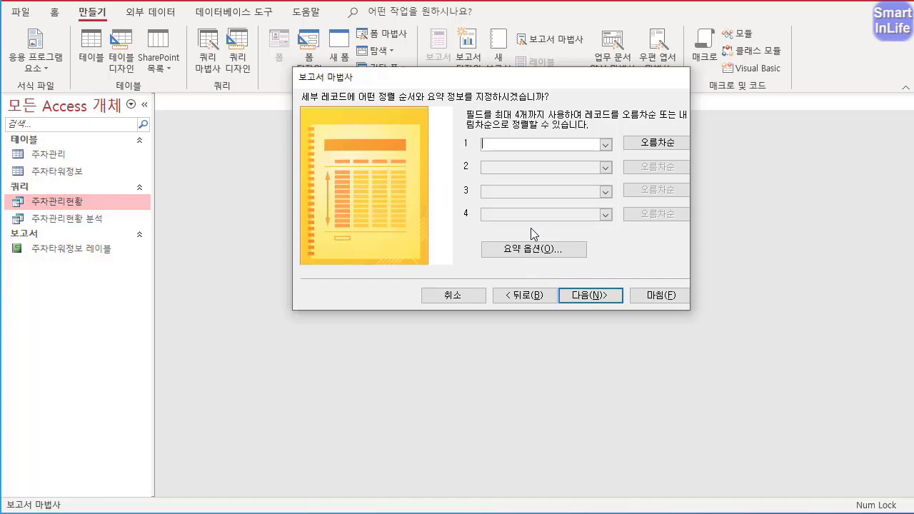
- Sort the detail records by 입차시간 in ascending order and include the 합계 summary for 주차비 with details shown
{"action": "left_click", "coordinate": [605, 145]}
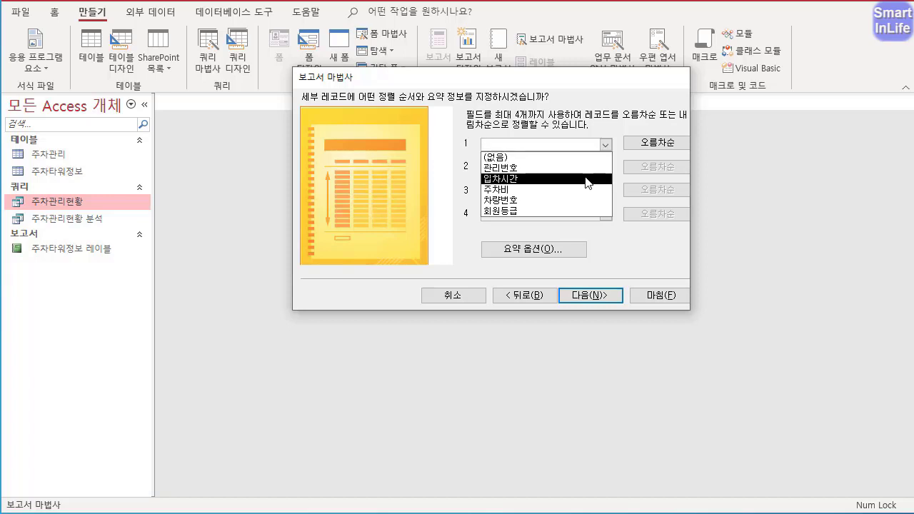
{"action": "left_click", "coordinate": [587, 179]}
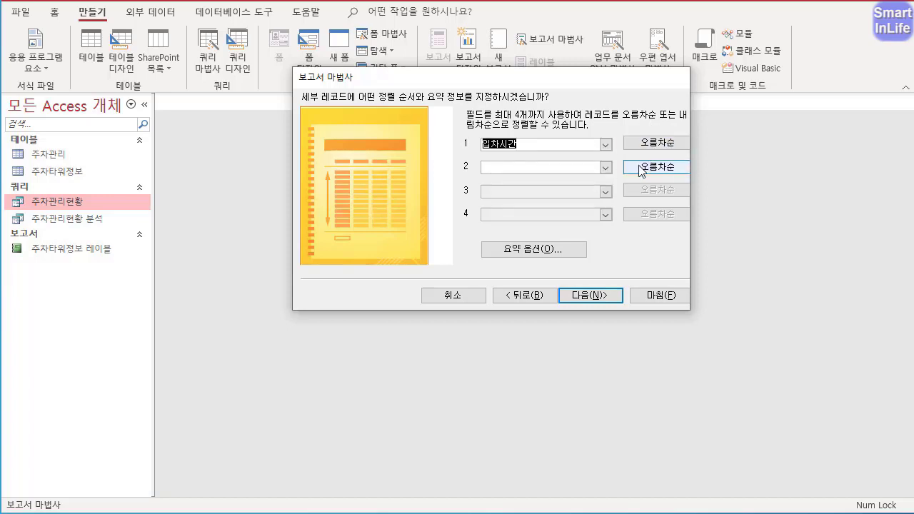
{"action": "left_click", "coordinate": [541, 251]}
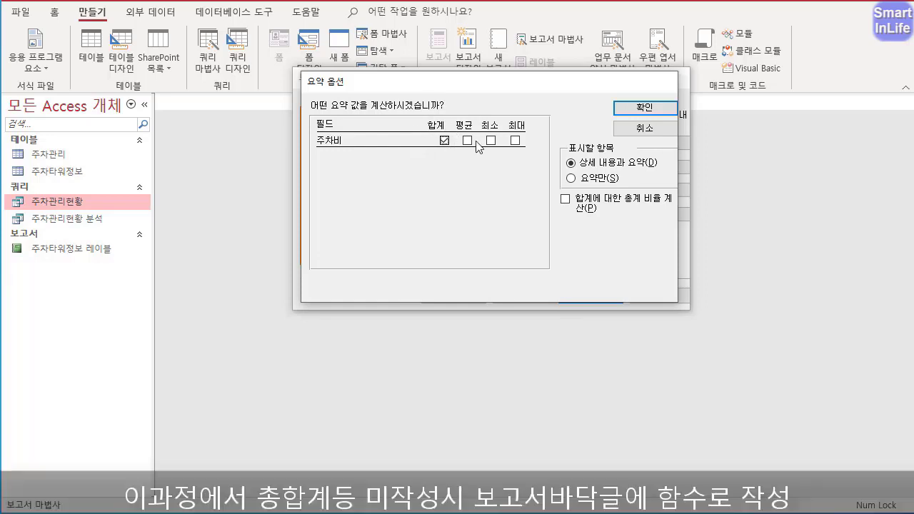
{"action": "left_click", "coordinate": [638, 111]}
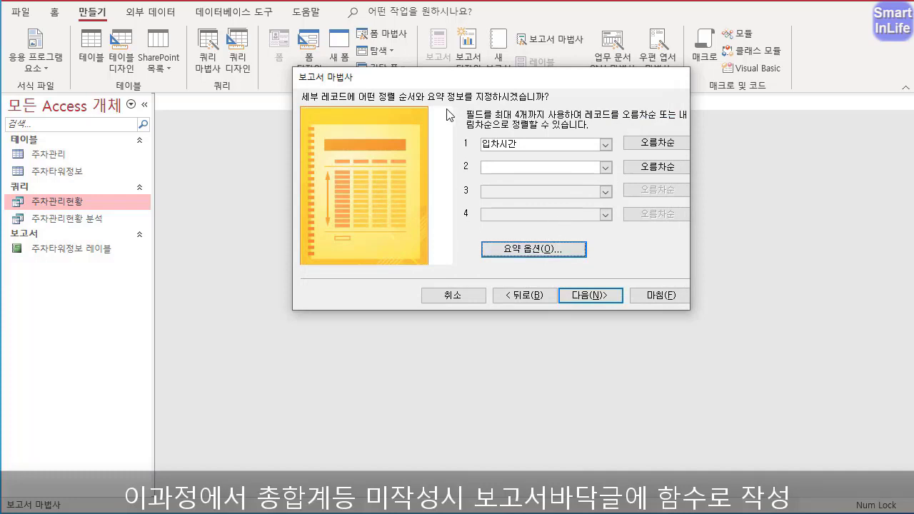
{"action": "left_click", "coordinate": [588, 301]}
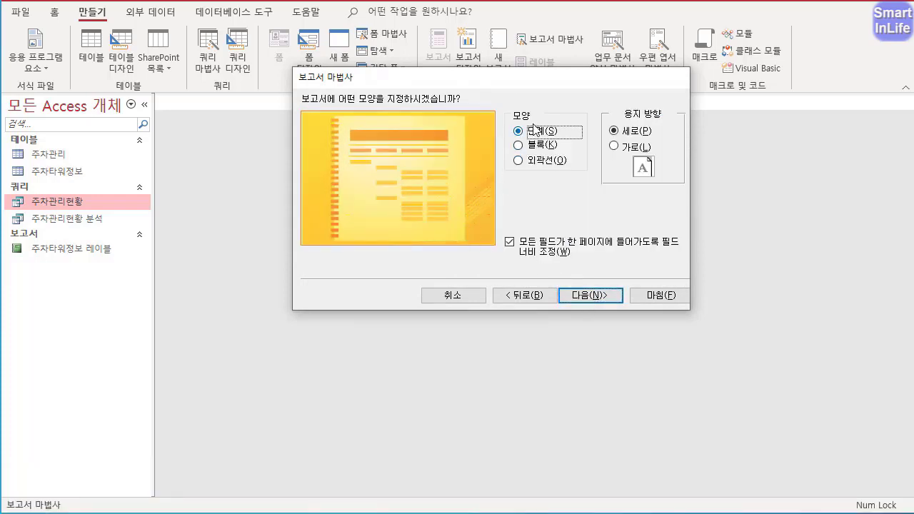
- Compare the 블록 and 외곽선 layouts and choose the 단계 layout with 세로 orientation for the report
{"action": "left_click", "coordinate": [518, 145]}
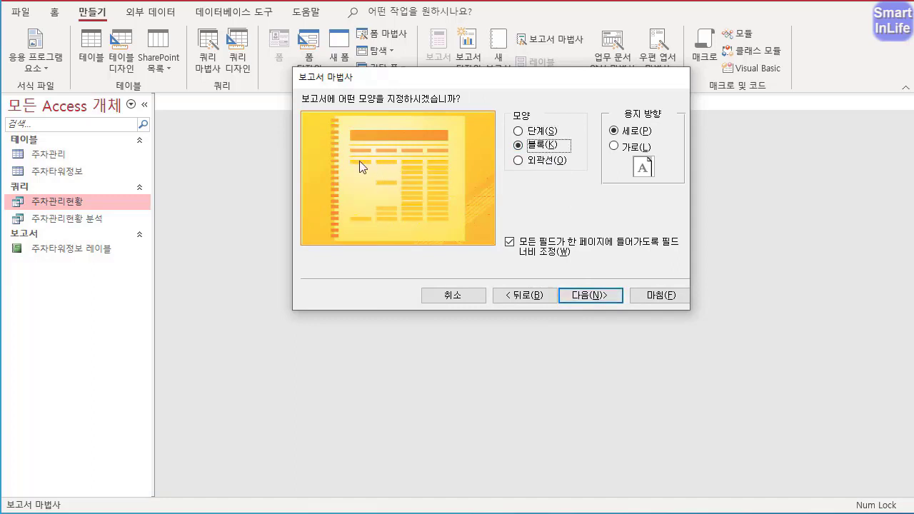
{"action": "left_click", "coordinate": [519, 160]}
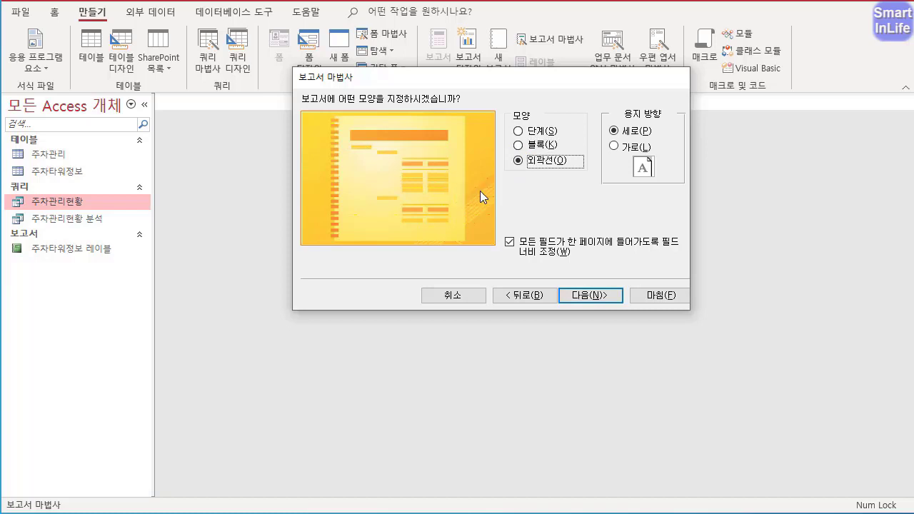
{"action": "left_click", "coordinate": [550, 133]}
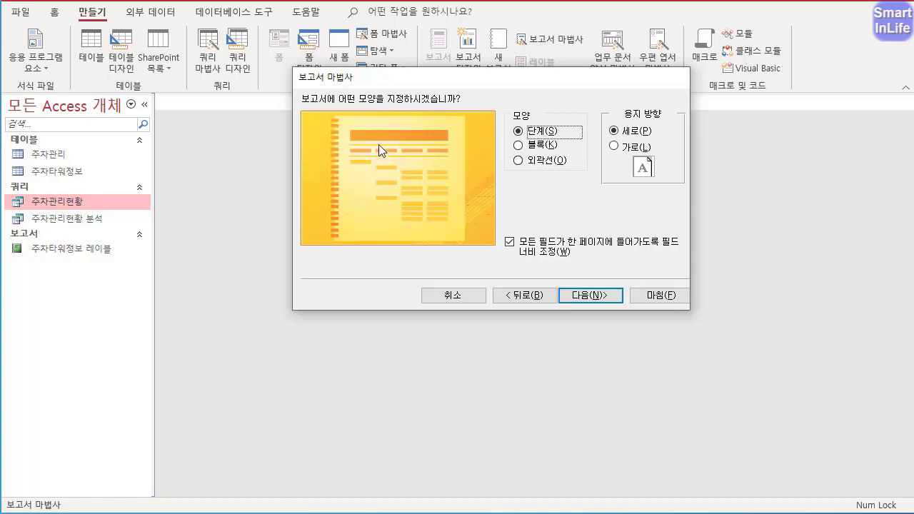
{"action": "left_click", "coordinate": [541, 162]}
{"action": "left_click", "coordinate": [544, 135]}
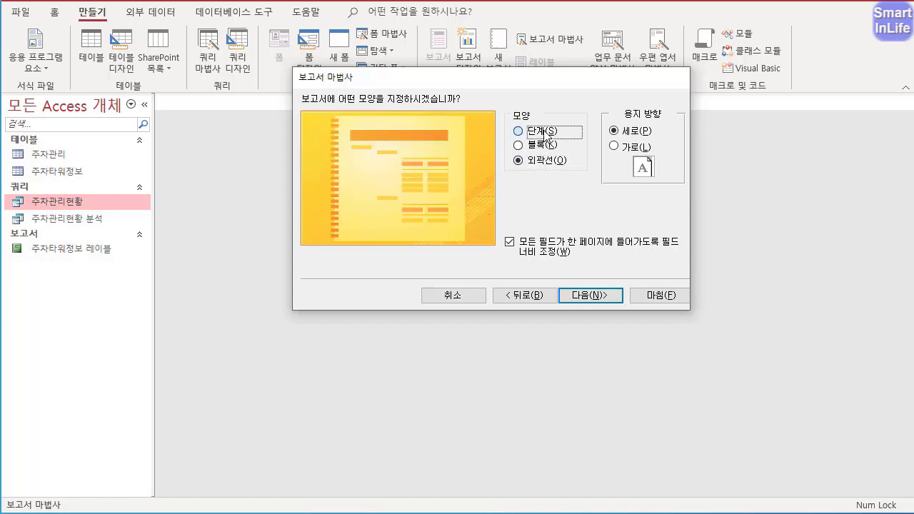
{"action": "left_click", "coordinate": [591, 296]}
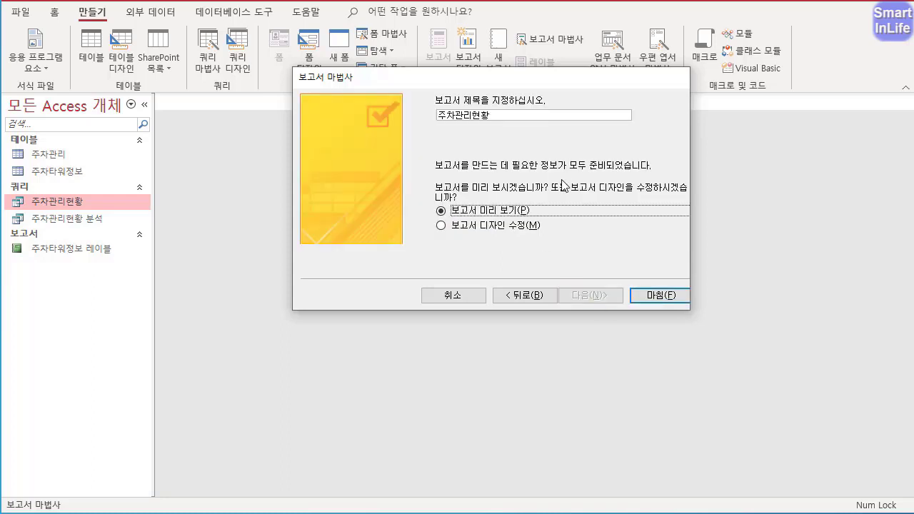
- Title the report 주차관리현황 보고서 and finish the wizard with the report preview
{"action": "left_click", "coordinate": [510, 116]}
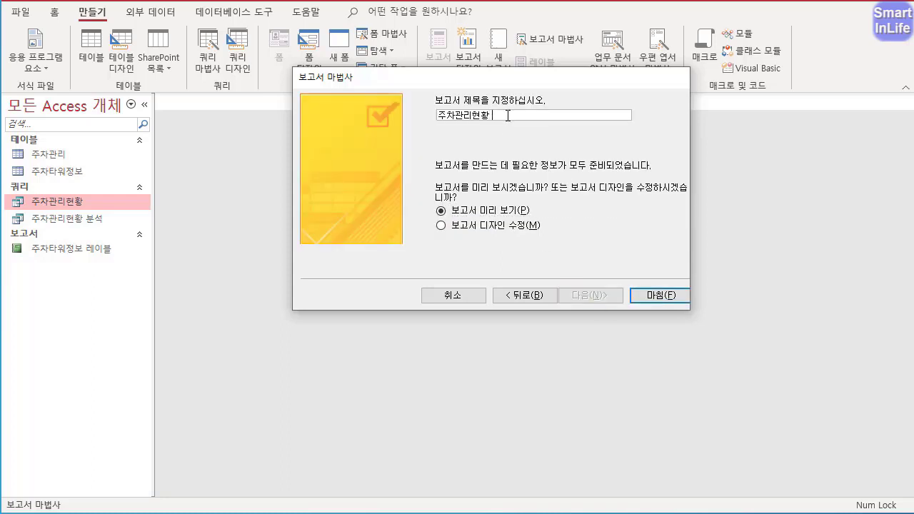
{"action": "type", "text": "qh"}
{"action": "key", "text": "BackSpace"}
{"action": "key", "text": "BackSpace"}
{"action": "type", "text": "보고서"}
{"action": "left_click", "coordinate": [653, 295]}
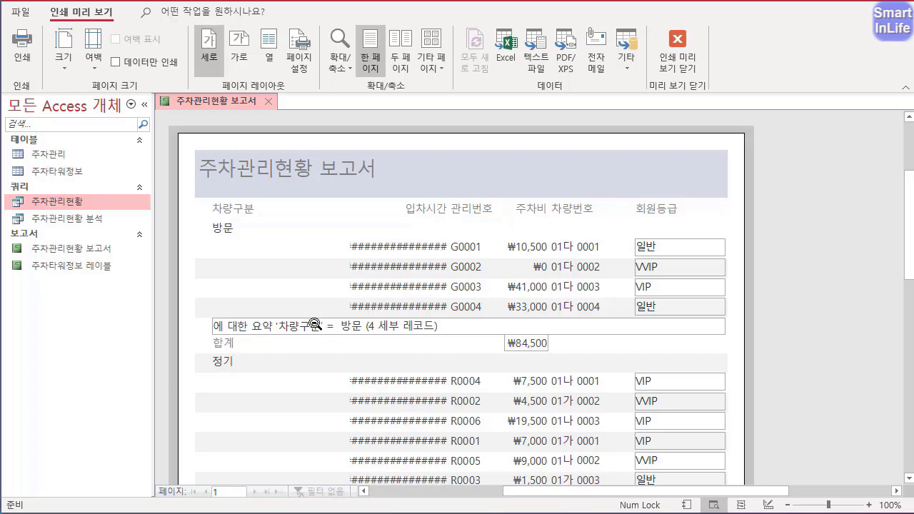
- Switch the report to design view, delete the summary expression text box from the 차량구분 바닥글 section, and widen the design area
{"action": "left_click", "coordinate": [678, 57]}
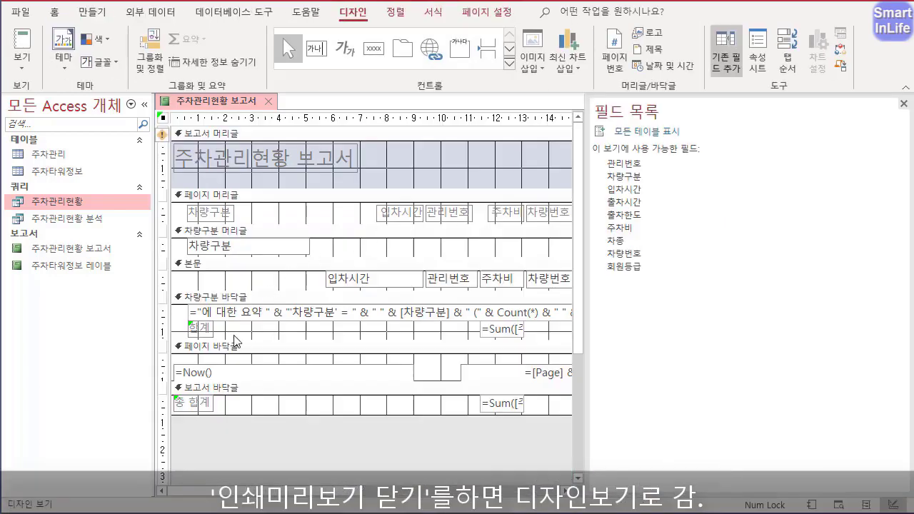
{"action": "left_click", "coordinate": [208, 313]}
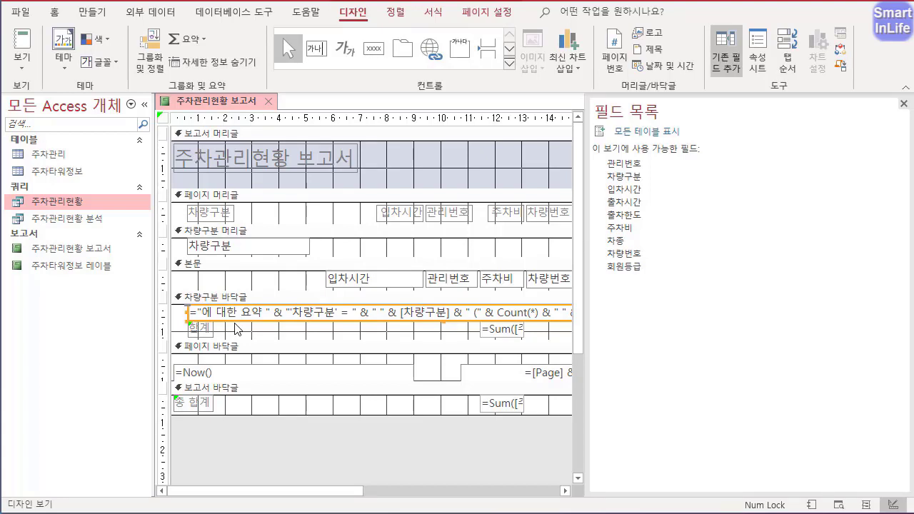
{"action": "key", "text": "Delete"}
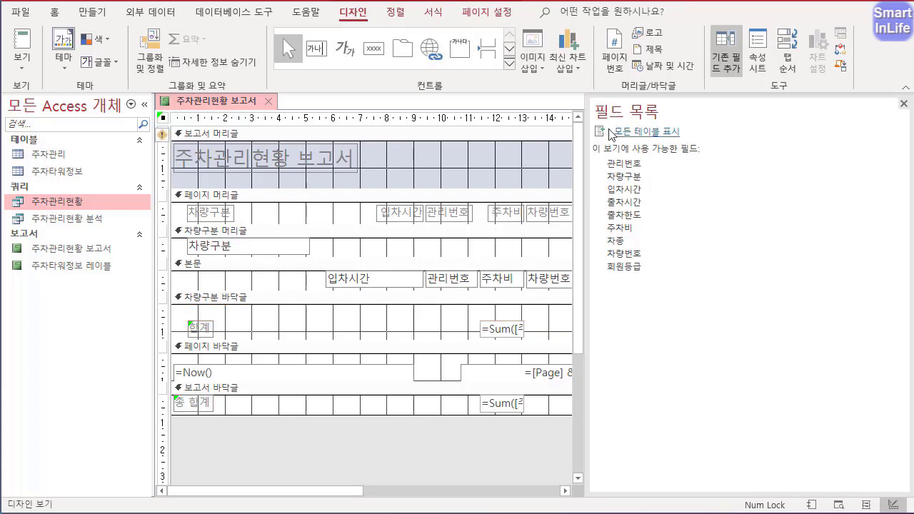
{"action": "left_click_drag", "start_coordinate": [587, 107], "coordinate": [759, 107]}
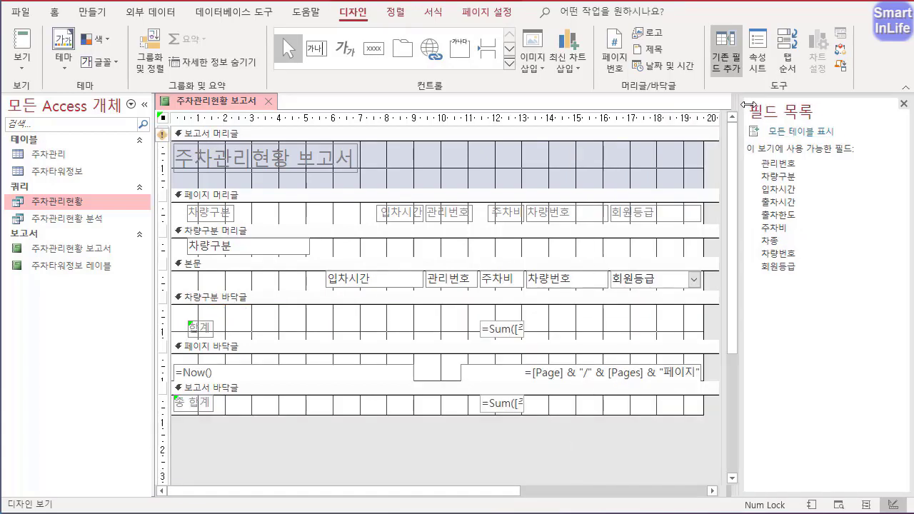
- Check the 차량구분 group footer in the report's print preview and return to design view
{"action": "left_click", "coordinate": [205, 333]}
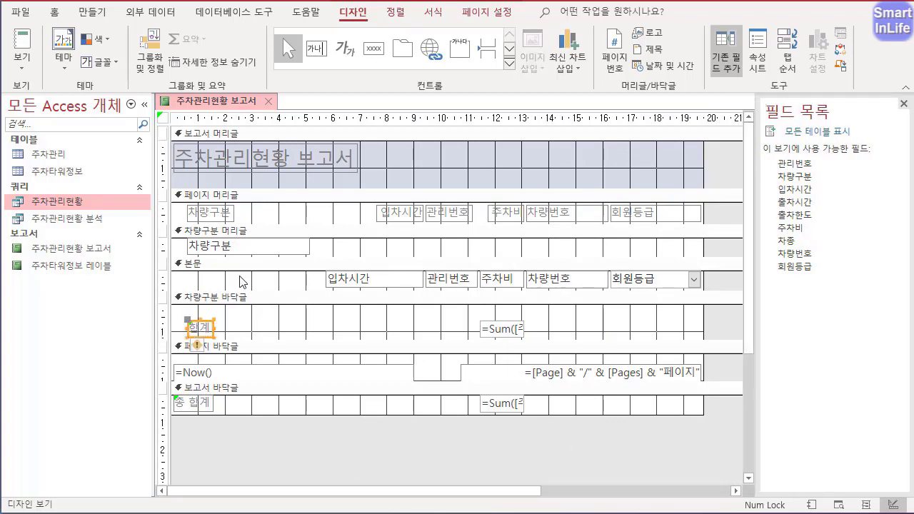
{"action": "right_click", "coordinate": [221, 107]}
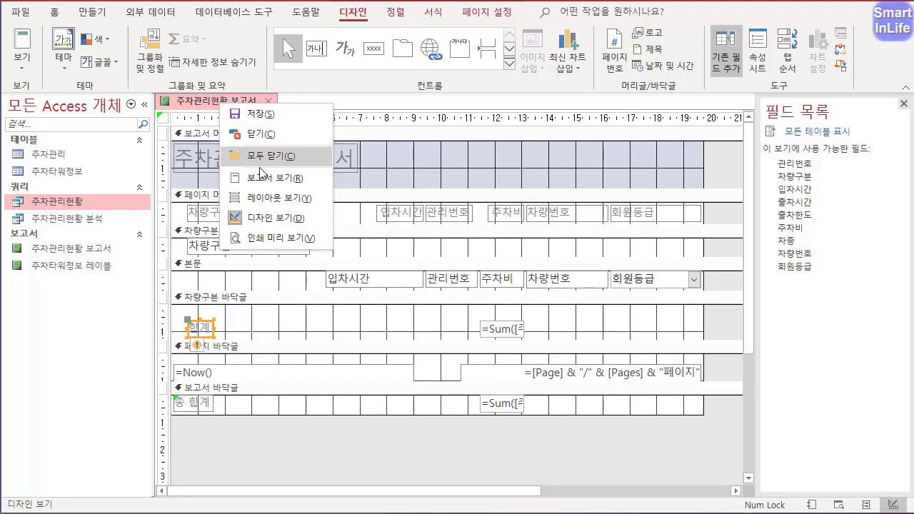
{"action": "left_click", "coordinate": [272, 242]}
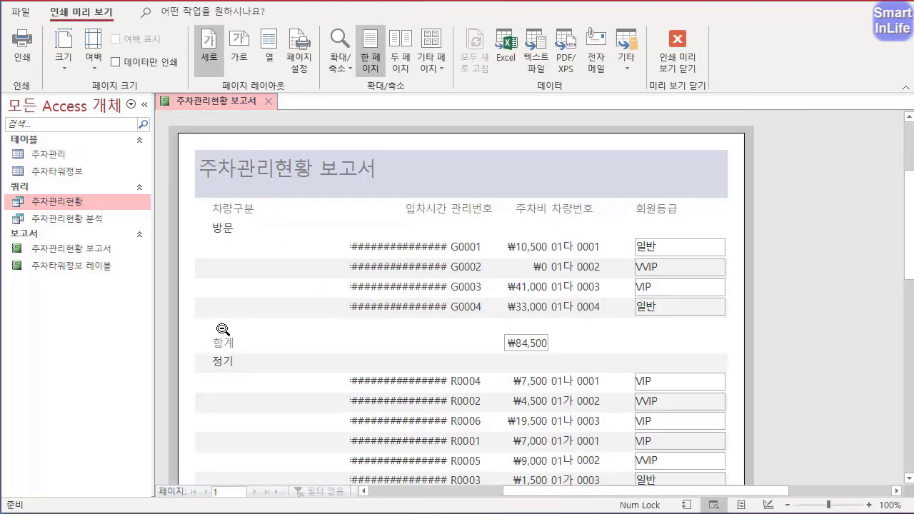
{"action": "left_click", "coordinate": [677, 57]}
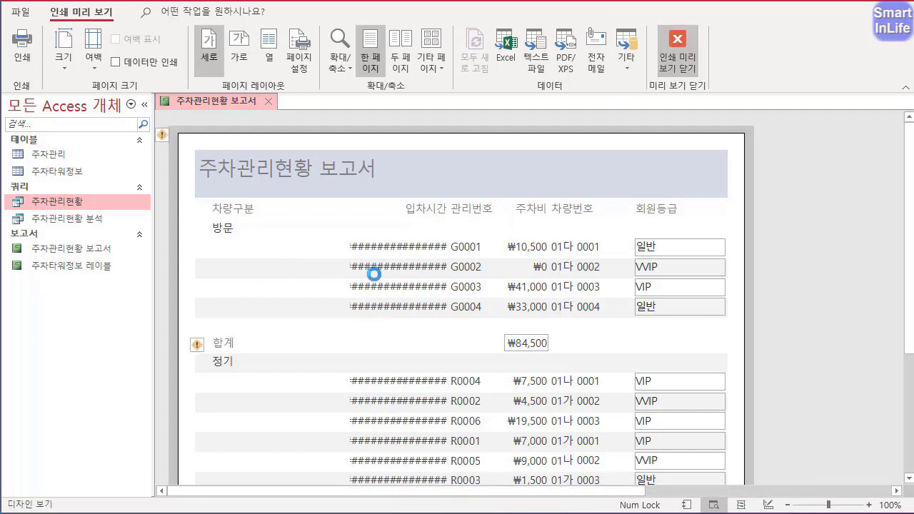
- Change the 차량구분 바닥글 label to 건수 and the 보고서 바닥글 label to 총건수
{"action": "left_click", "coordinate": [219, 340]}
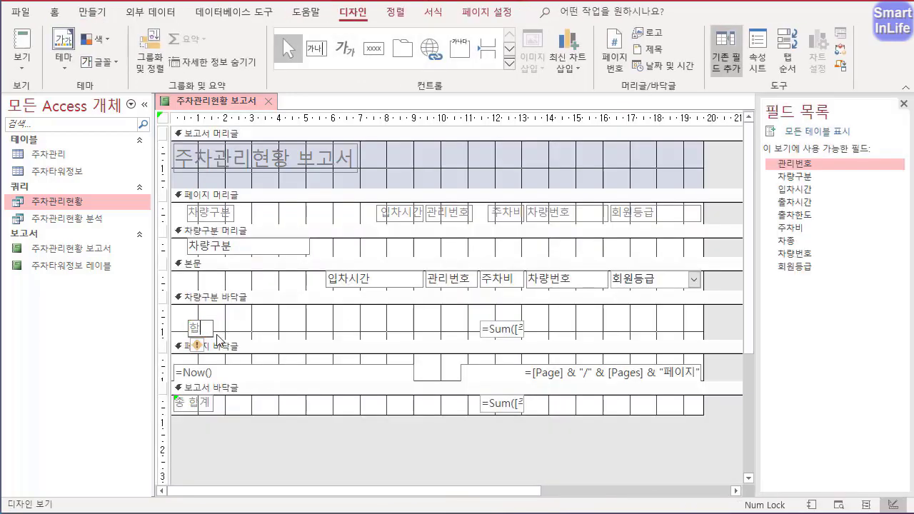
{"action": "type", "text": "ㄱㄴ수"}
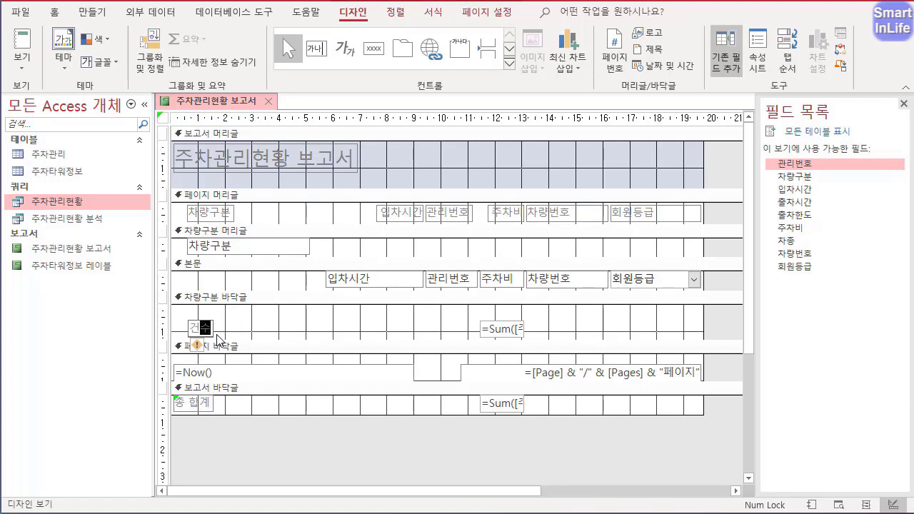
{"action": "left_click", "coordinate": [202, 409]}
{"action": "key", "text": "F2"}
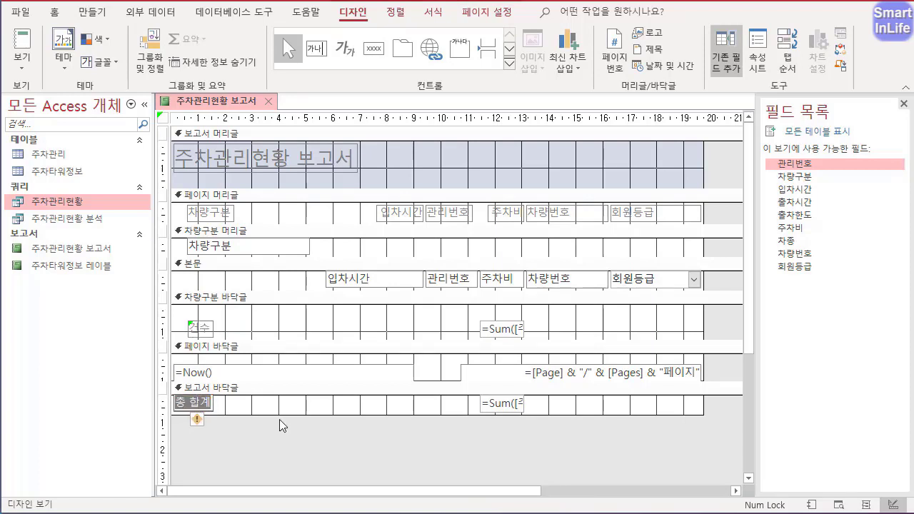
{"action": "type", "text": "총건수"}
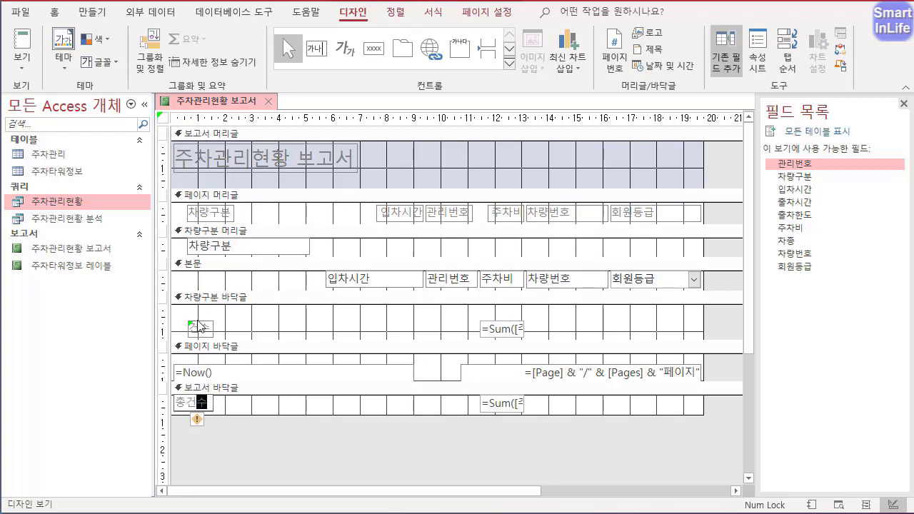
- Replace Sum with Count in the 차량구분 바닥글 text box expression, keeping its field argument
{"action": "left_click", "coordinate": [510, 326]}
{"action": "left_click_drag", "start_coordinate": [492, 330], "coordinate": [511, 330]}
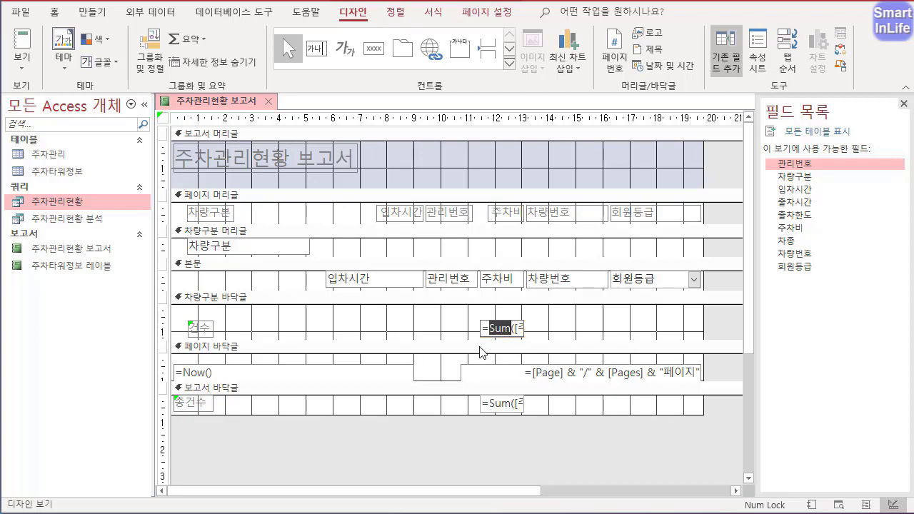
{"action": "type", "text": "count"}
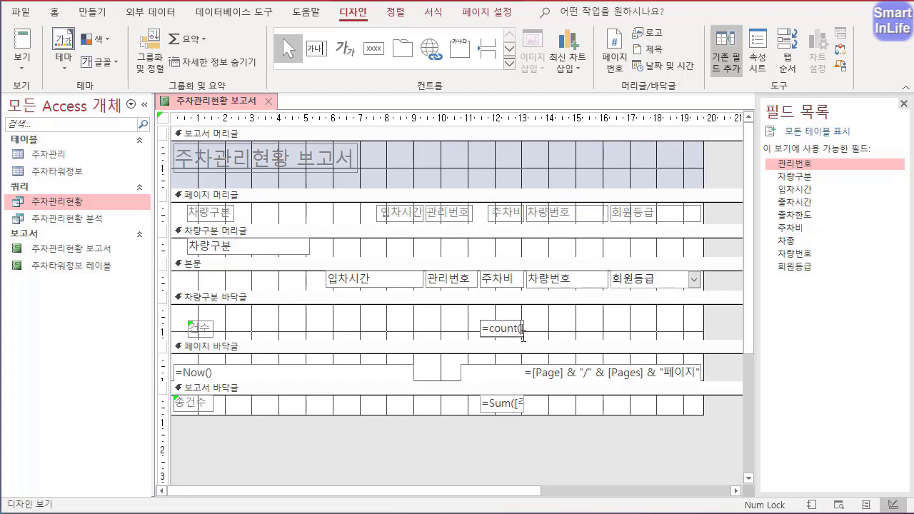
{"action": "key", "text": "Right"}
{"action": "key", "text": "Right"}
{"action": "key", "text": "Right"}
{"action": "key", "text": "Right"}
{"action": "key", "text": "Right"}
{"action": "key", "text": "Left"}
{"action": "key", "text": "Left"}
{"action": "key", "text": "Left"}
{"action": "key", "text": "Left"}
- Replace Sum with Count in the 보고서 바닥글 text box expression for 주차비
{"action": "left_click", "coordinate": [509, 411]}
{"action": "left_click", "coordinate": [580, 428]}
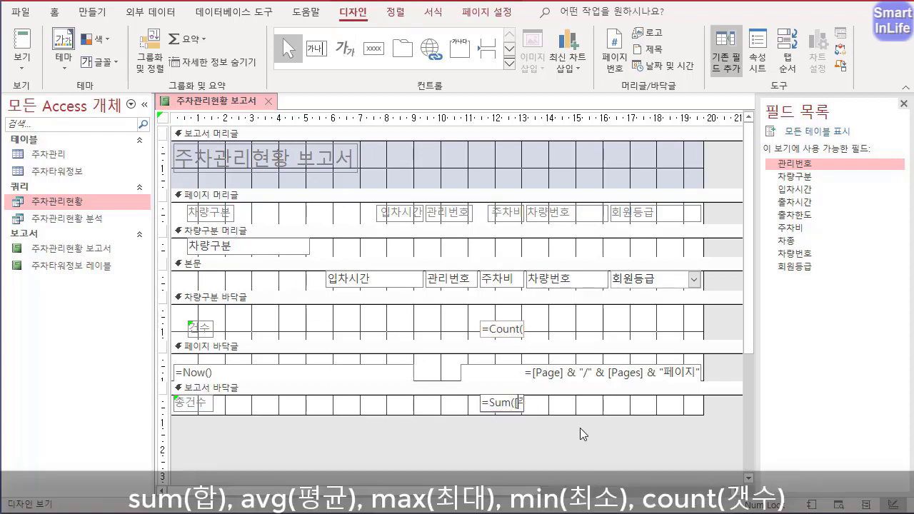
{"action": "key", "text": "BackSpace"}
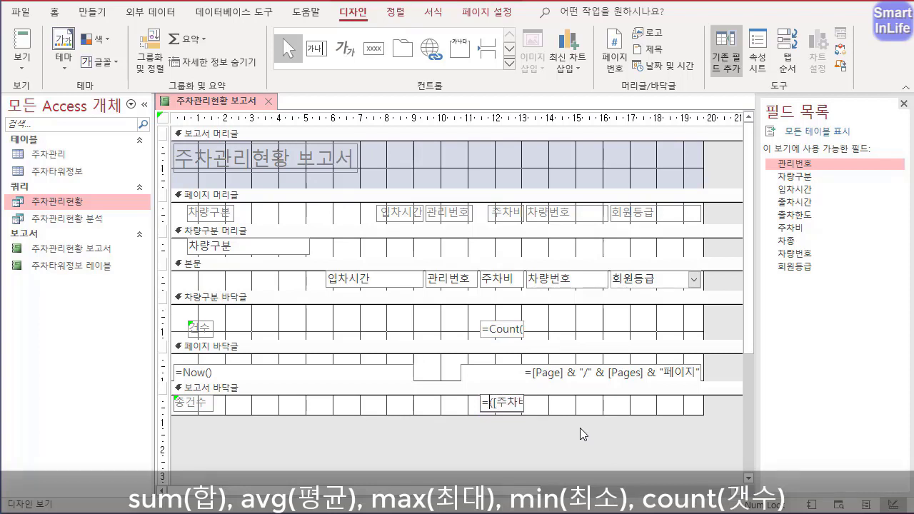
{"action": "type", "text": "count("}
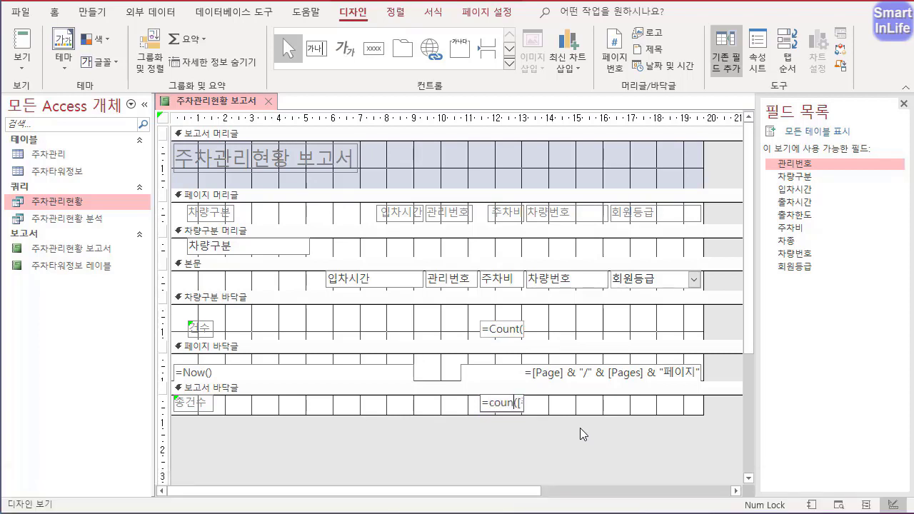
{"action": "left_click", "coordinate": [223, 111]}
- Check the 건수 value in the report's print preview and return to design view
{"action": "right_click", "coordinate": [225, 101]}
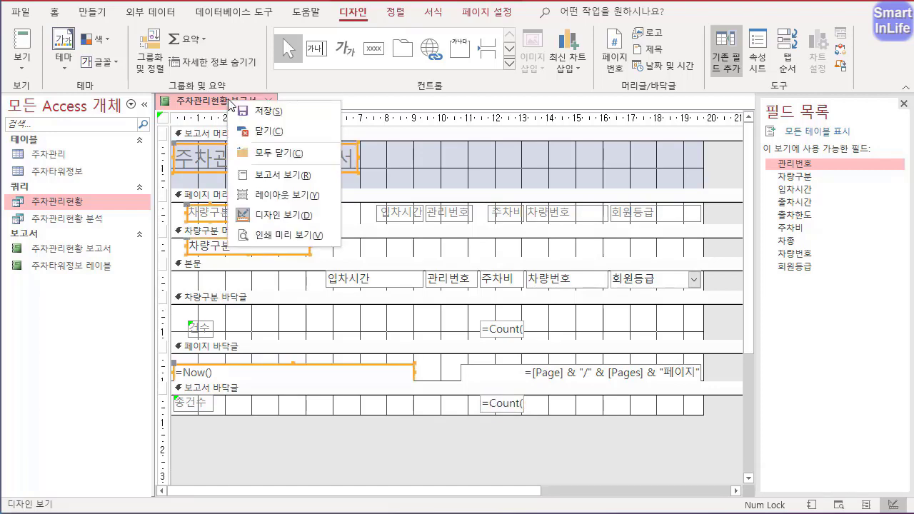
{"action": "left_click", "coordinate": [280, 235]}
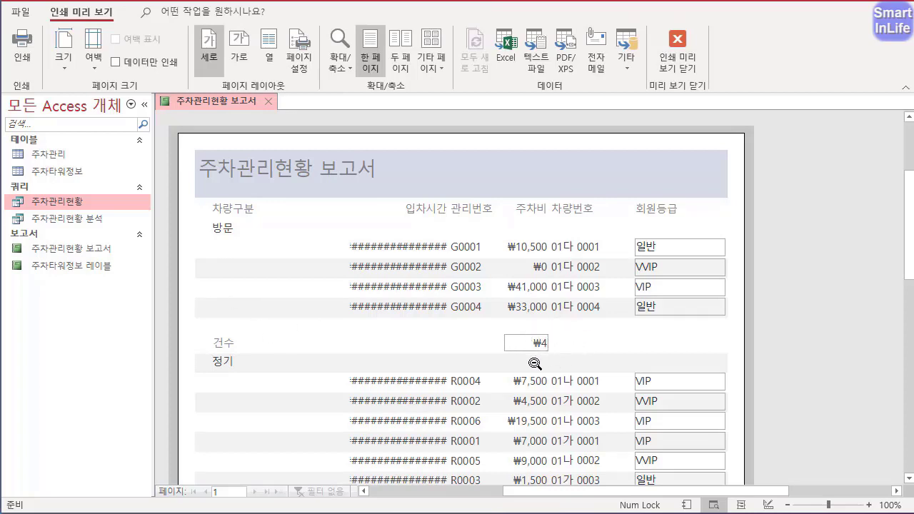
{"action": "left_click", "coordinate": [685, 62]}
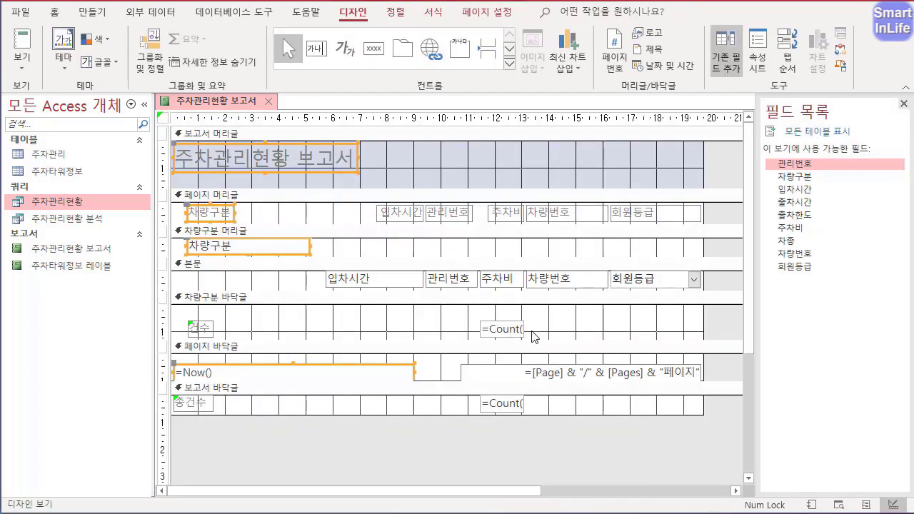
- Set the display format of the Count text boxes in the 차량구분 and 보고서 footers to 표준
{"action": "left_click", "coordinate": [517, 335]}
{"action": "left_click", "coordinate": [508, 405], "text": "shift"}
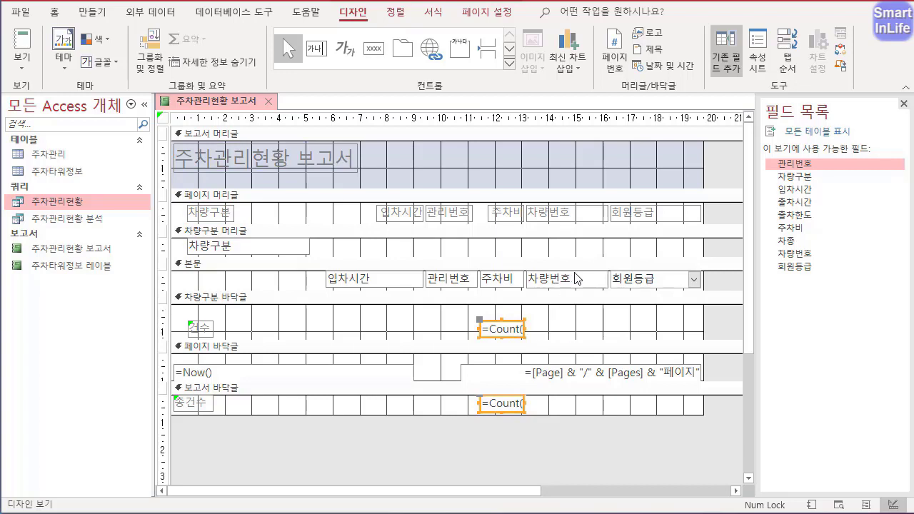
{"action": "right_click", "coordinate": [511, 332]}
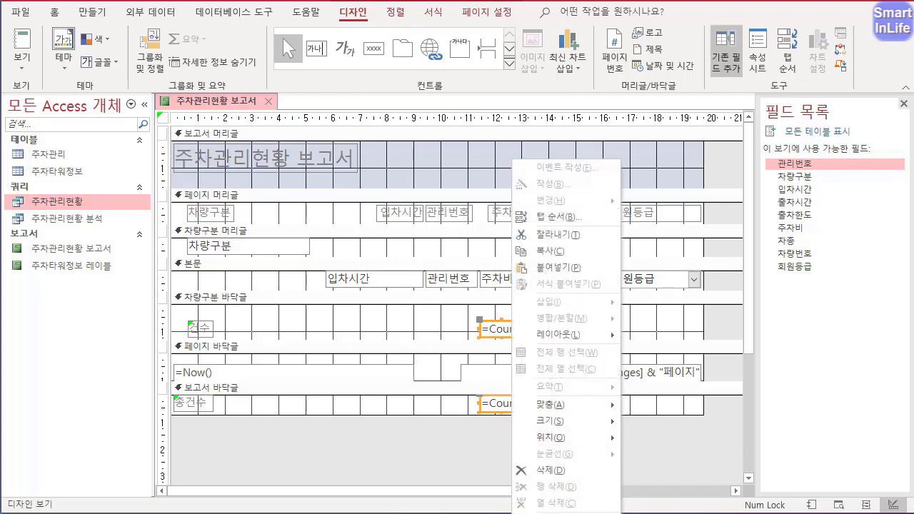
{"action": "left_click", "coordinate": [392, 2]}
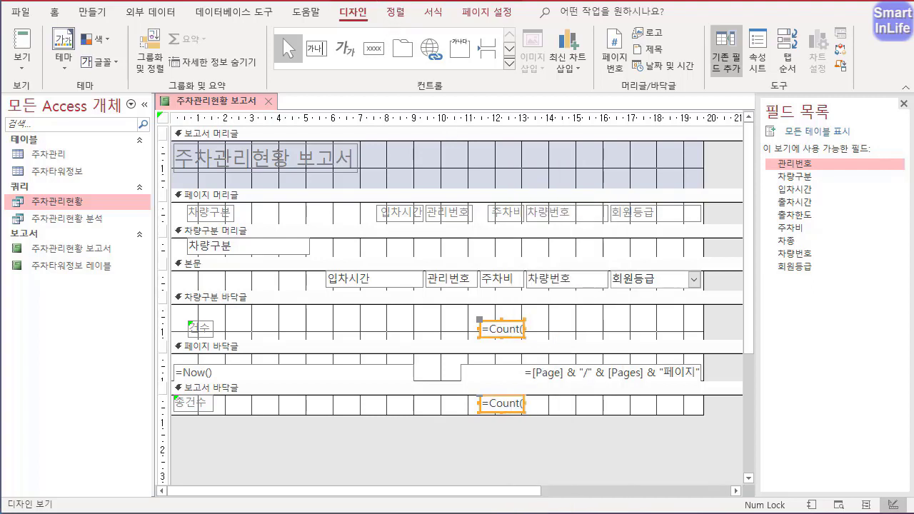
{"action": "left_click", "coordinate": [432, 15]}
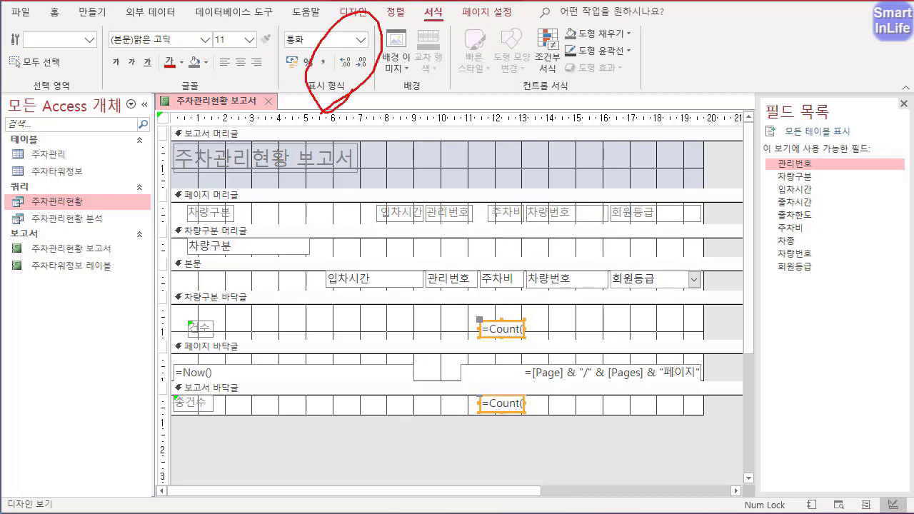
{"action": "left_click", "coordinate": [361, 40]}
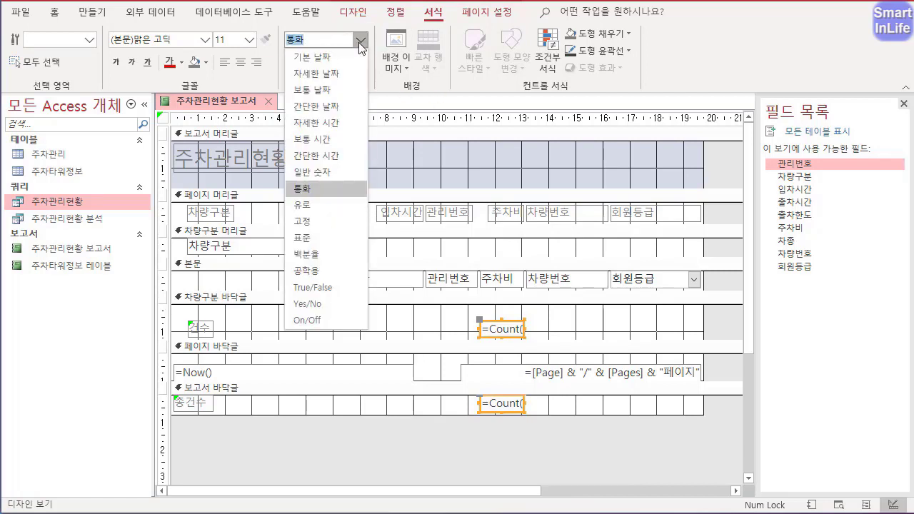
{"action": "left_click", "coordinate": [338, 235]}
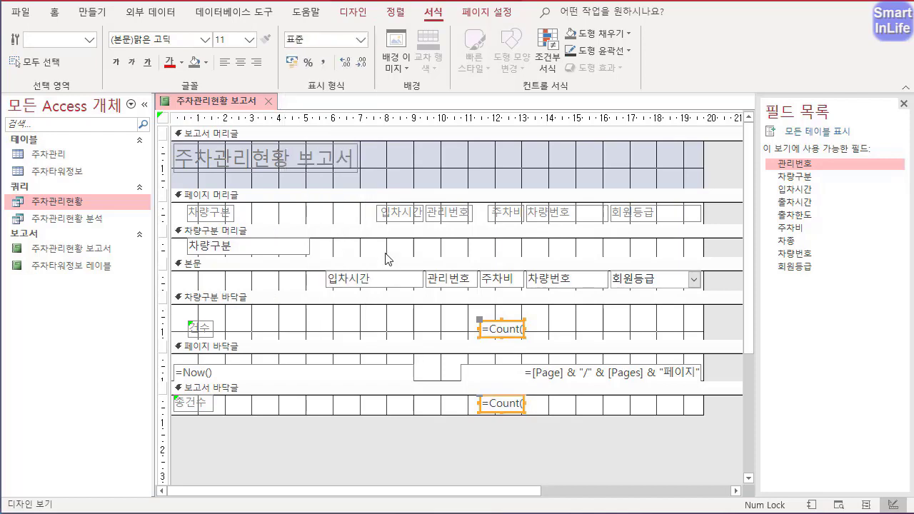
- Check the 표준 number format of the group count in print preview and return to design view
{"action": "right_click", "coordinate": [231, 107]}
{"action": "left_click", "coordinate": [297, 233]}
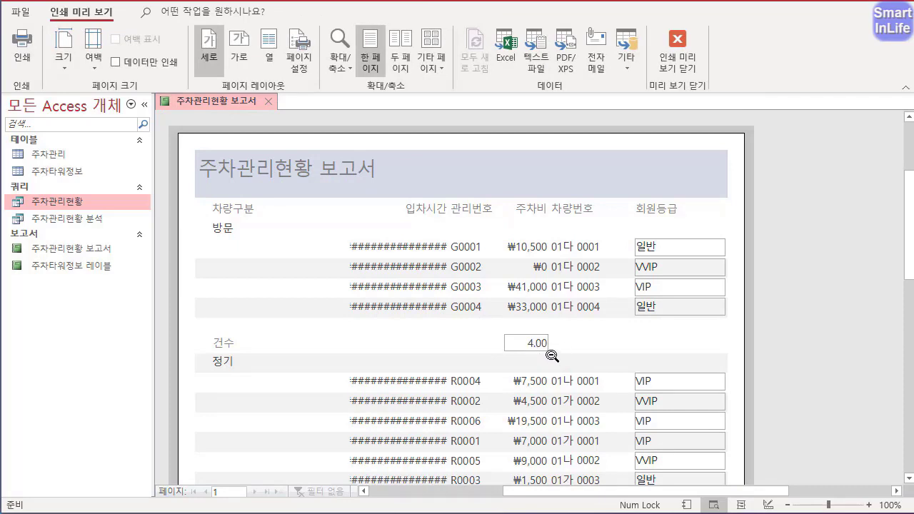
{"action": "left_click", "coordinate": [672, 56]}
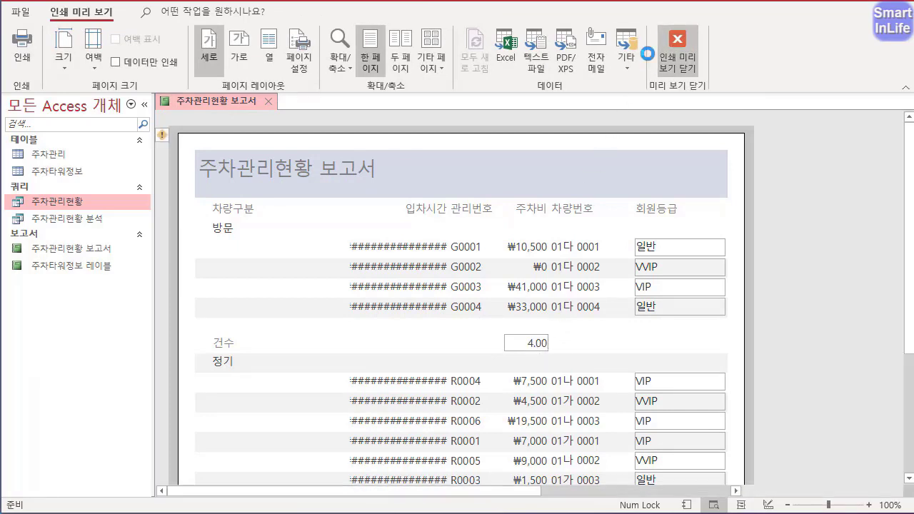
- Keep both Count text boxes in 표준 format, reduce their decimals to 0 places, and check the print preview
{"action": "left_click", "coordinate": [429, 14]}
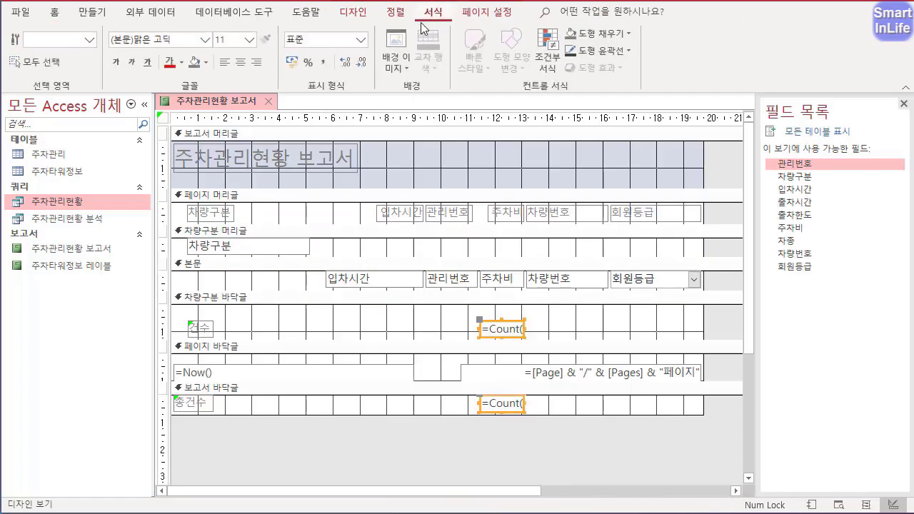
{"action": "left_click", "coordinate": [361, 39]}
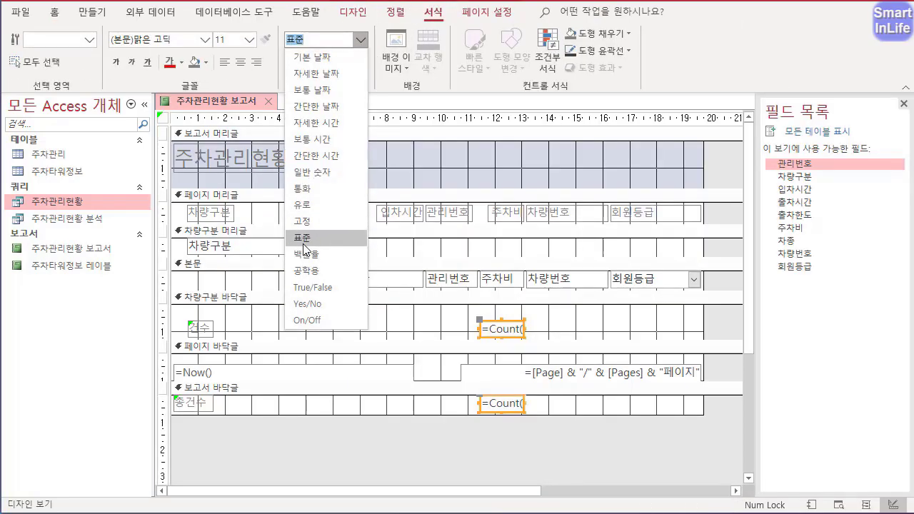
{"action": "left_click", "coordinate": [305, 240]}
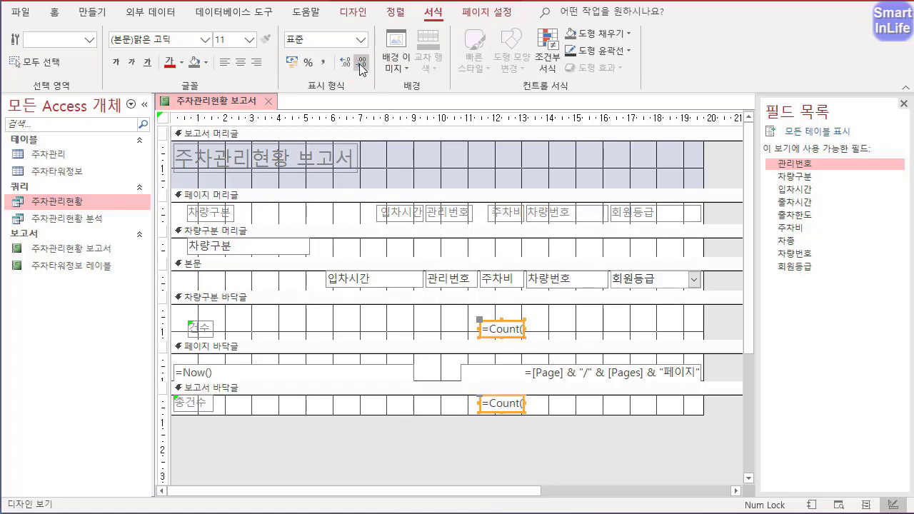
{"action": "right_click", "coordinate": [235, 102]}
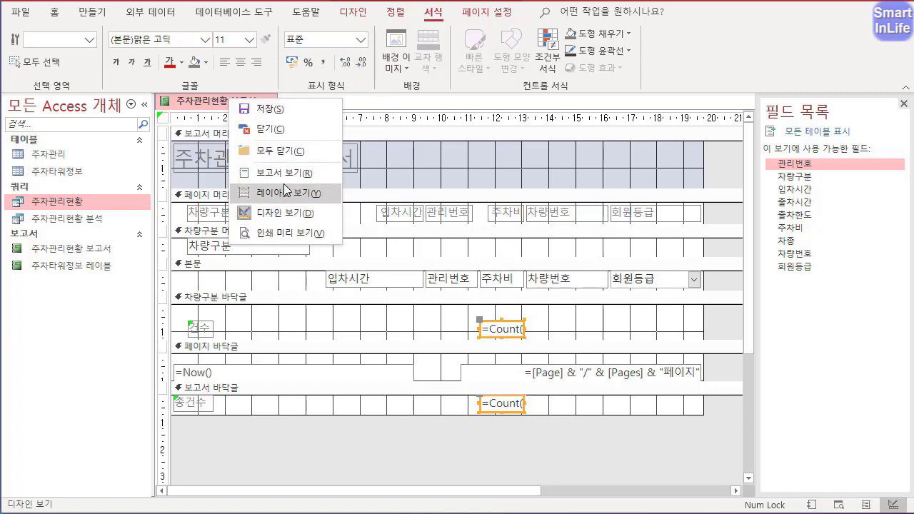
{"action": "left_click", "coordinate": [284, 232]}
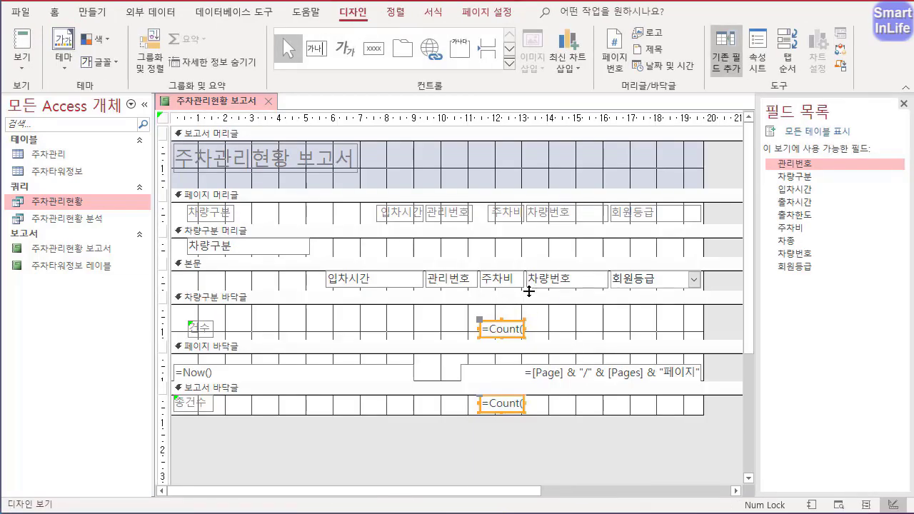
- Open the property sheet for both Count text boxes and examine their 소수 자릿수 setting
{"action": "right_click", "coordinate": [503, 326]}
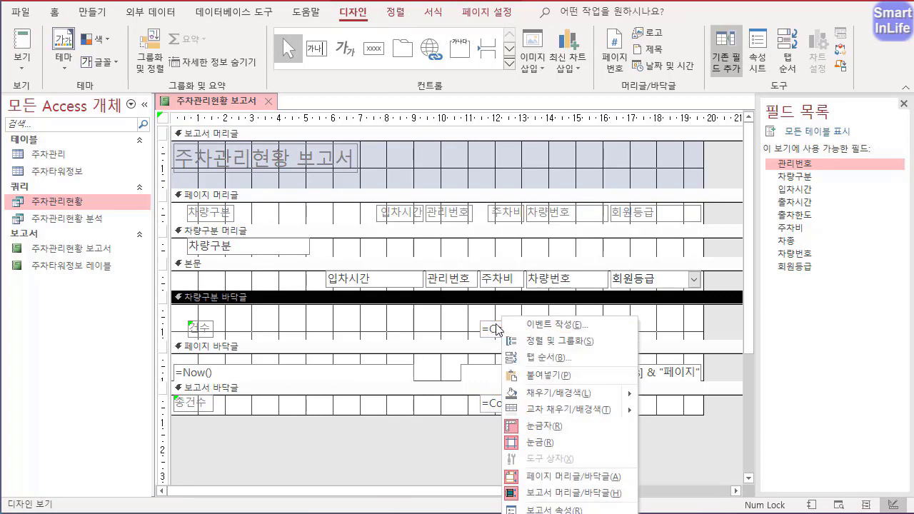
{"action": "left_click", "coordinate": [496, 330]}
{"action": "left_click", "coordinate": [483, 404], "text": "shift"}
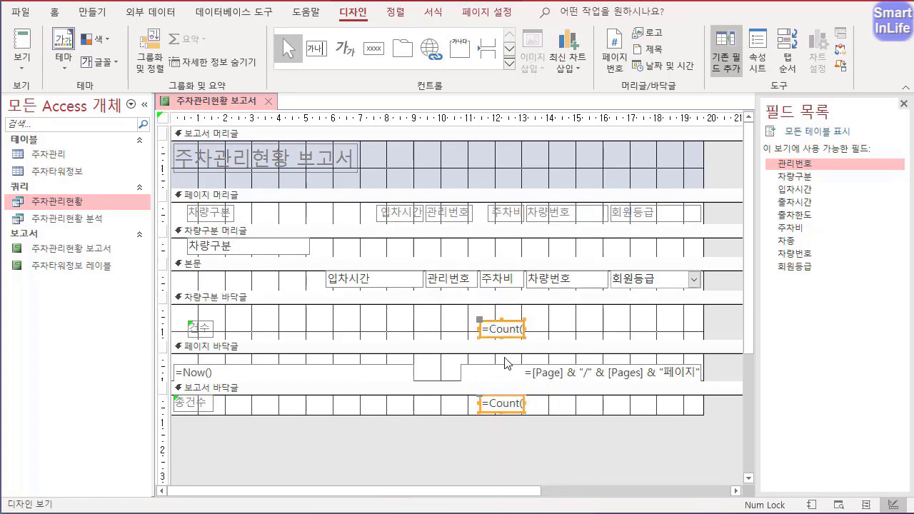
{"action": "right_click", "coordinate": [503, 329]}
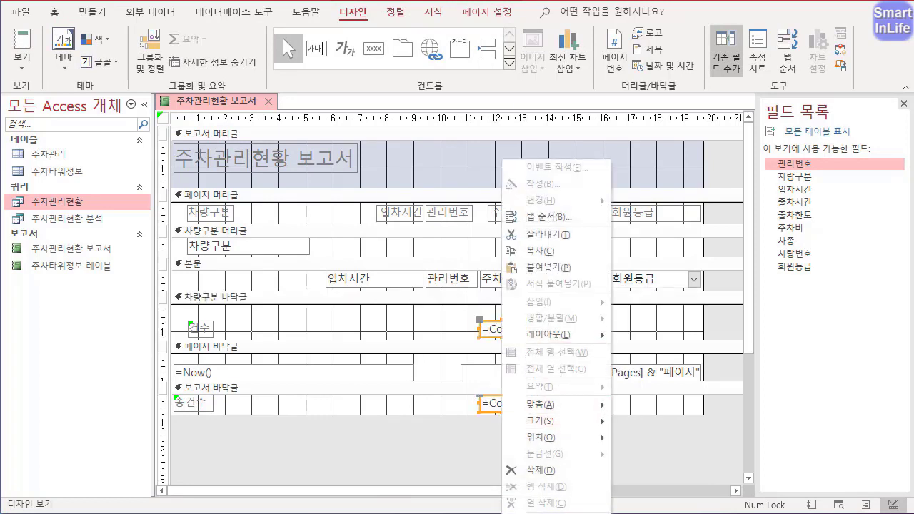
{"action": "left_click", "coordinate": [544, 513]}
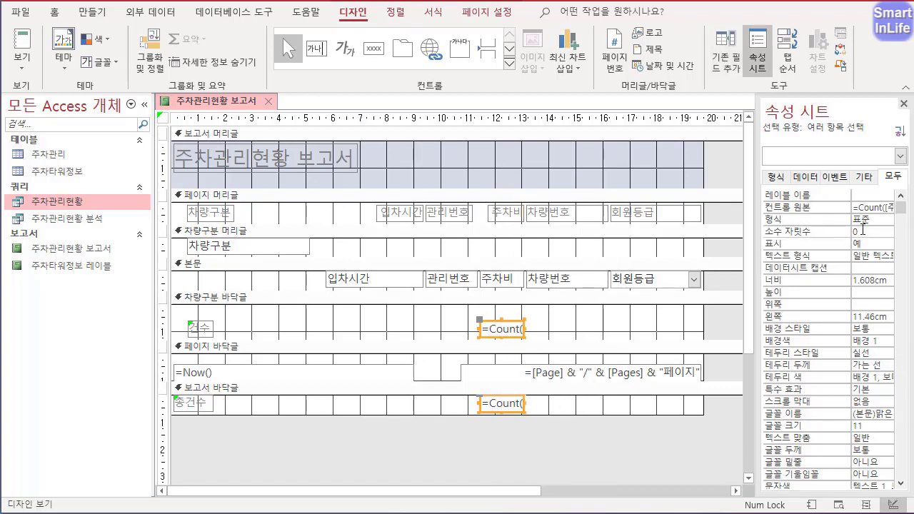
{"action": "left_click", "coordinate": [819, 232]}
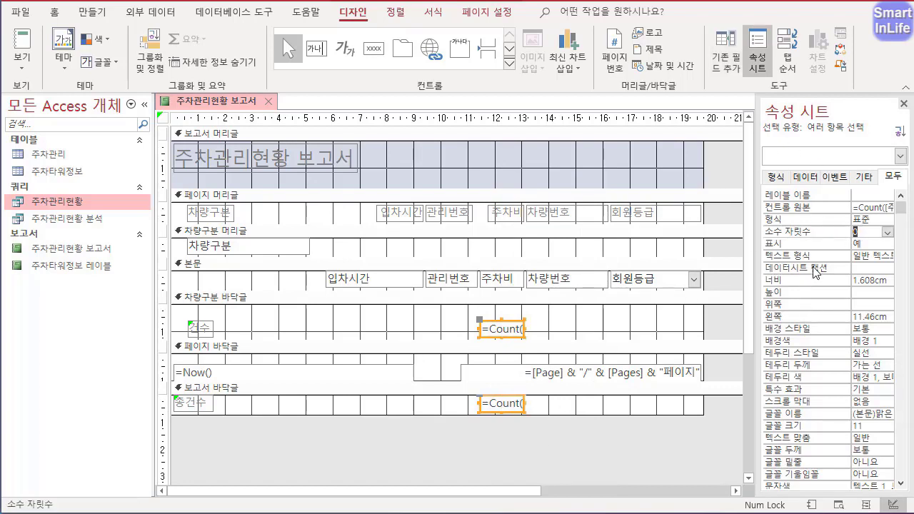
{"action": "mouse_move", "coordinate": [870, 238]}
{"action": "left_mouse_down"}
{"action": "mouse_move", "coordinate": [853, 199]}
{"action": "mouse_move", "coordinate": [878, 241]}
{"action": "left_mouse_up"}
{"action": "key", "text": "Escape"}
- Size all controls from the page header through the report footer to the shortest height and the narrowest width
{"action": "left_click_drag", "start_coordinate": [163, 211], "coordinate": [172, 405]}
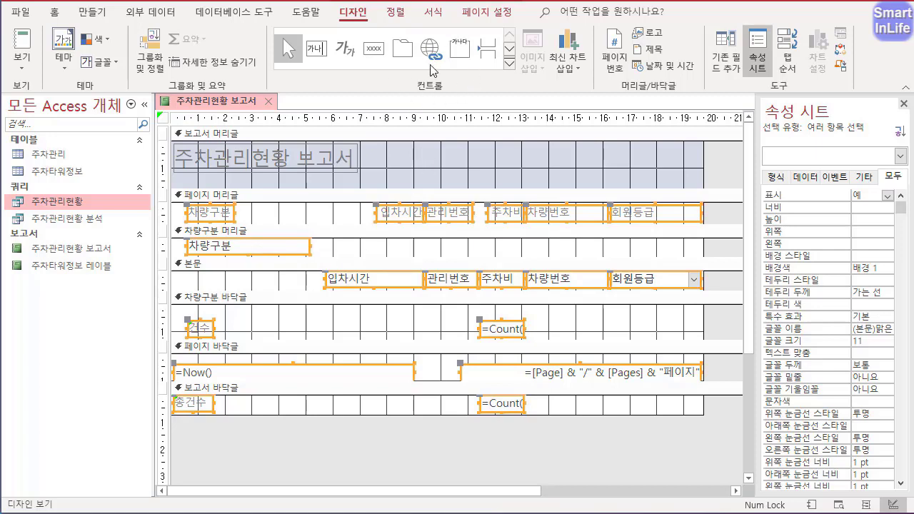
{"action": "left_click", "coordinate": [400, 11]}
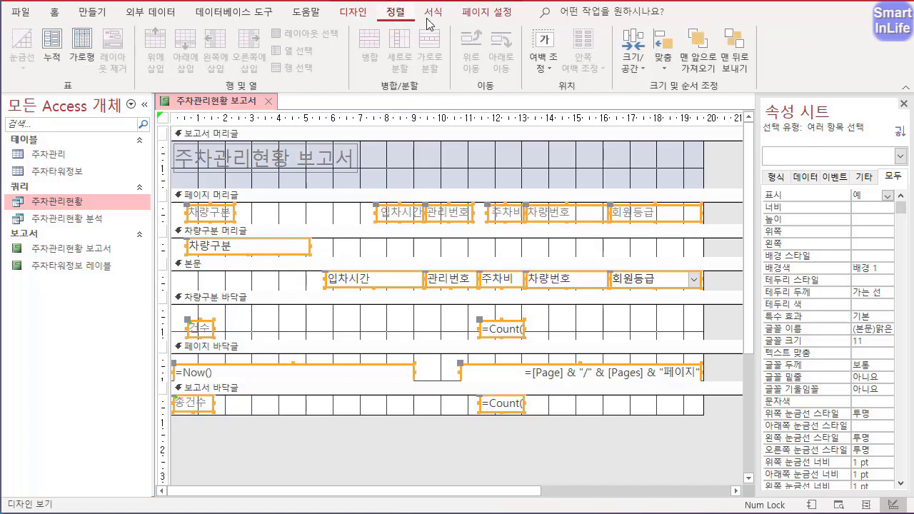
{"action": "left_click", "coordinate": [642, 66]}
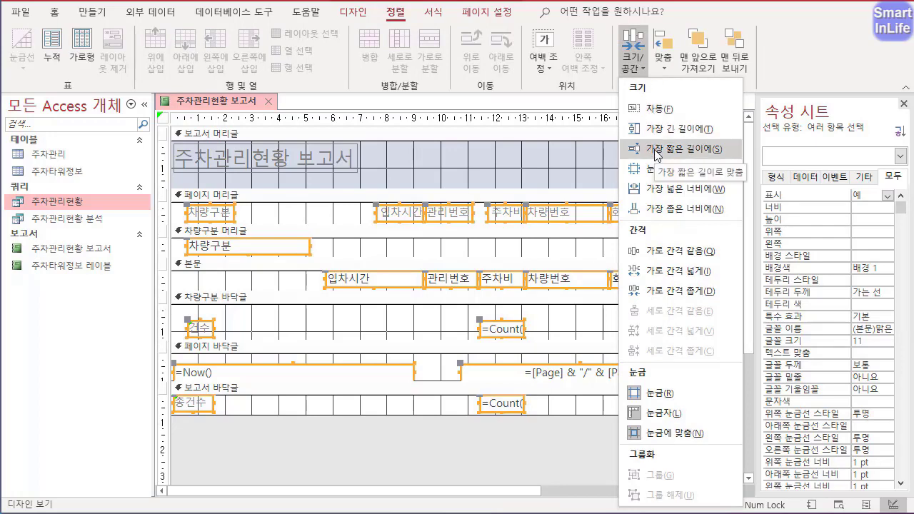
{"action": "left_click", "coordinate": [656, 148]}
{"action": "left_click", "coordinate": [642, 67]}
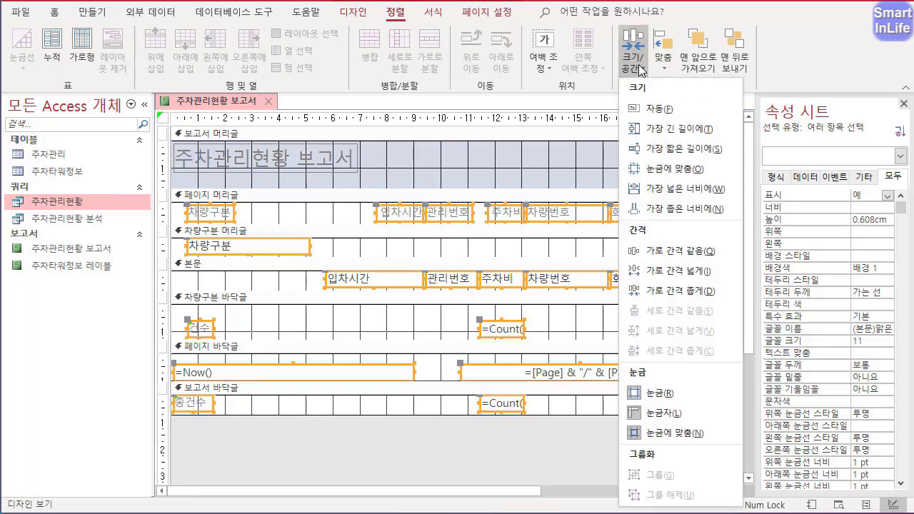
{"action": "left_click", "coordinate": [662, 210]}
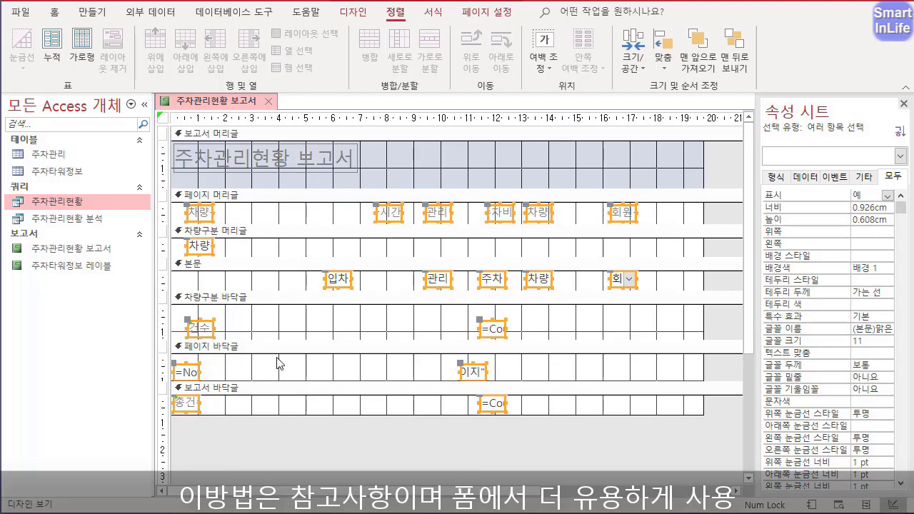
- Widen all selected controls from the page header through the report footer to about 2.88 cm
{"action": "left_click_drag", "start_coordinate": [215, 212], "coordinate": [267, 215]}
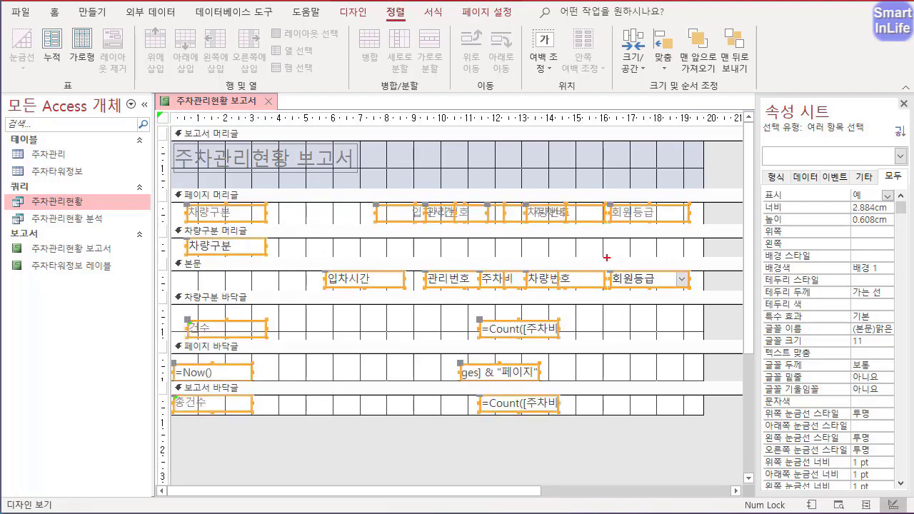
{"action": "mouse_move", "coordinate": [705, 229]}
{"action": "left_mouse_down"}
{"action": "mouse_move", "coordinate": [669, 183]}
{"action": "mouse_move", "coordinate": [695, 238]}
{"action": "left_mouse_up"}
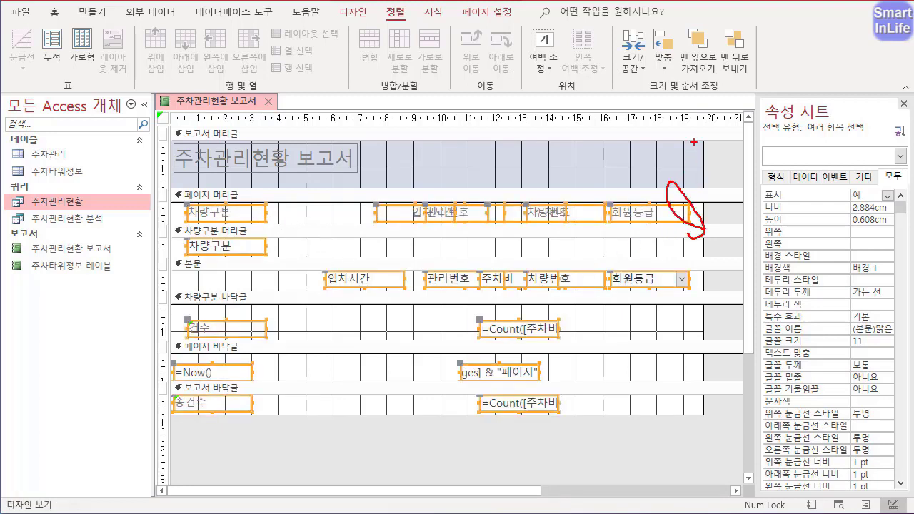
{"action": "mouse_move", "coordinate": [700, 174]}
{"action": "left_mouse_down"}
{"action": "mouse_move", "coordinate": [711, 343]}
{"action": "mouse_move", "coordinate": [699, 428]}
{"action": "mouse_move", "coordinate": [691, 150]}
{"action": "left_mouse_up"}
{"action": "key", "text": "Escape"}
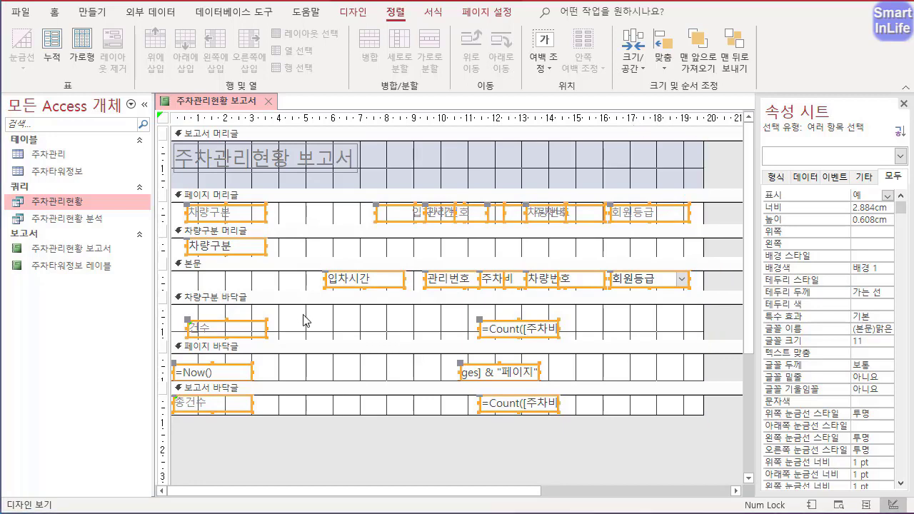
{"action": "left_click", "coordinate": [716, 210]}
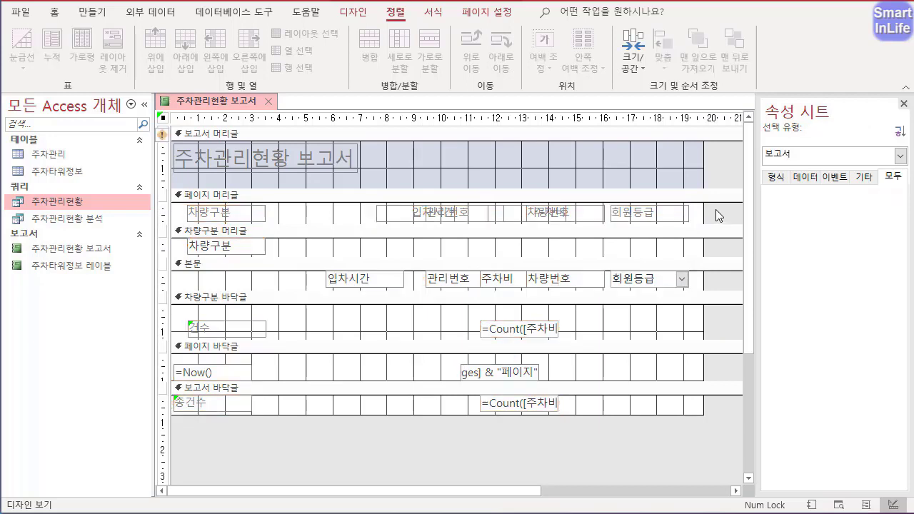
- Move the 회원등급 label in the page header to the report's right edge, about 16.8 cm from the left
{"action": "left_click", "coordinate": [684, 217]}
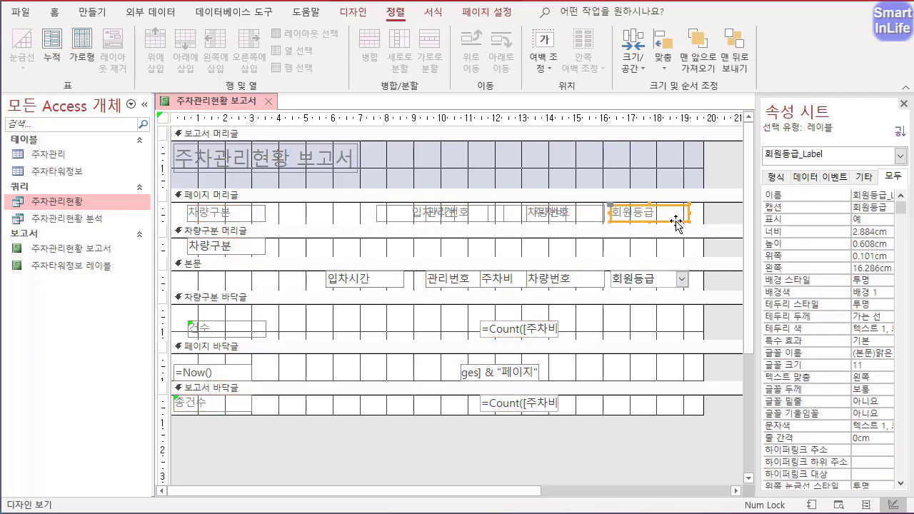
{"action": "left_click_drag", "start_coordinate": [683, 222], "coordinate": [694, 228]}
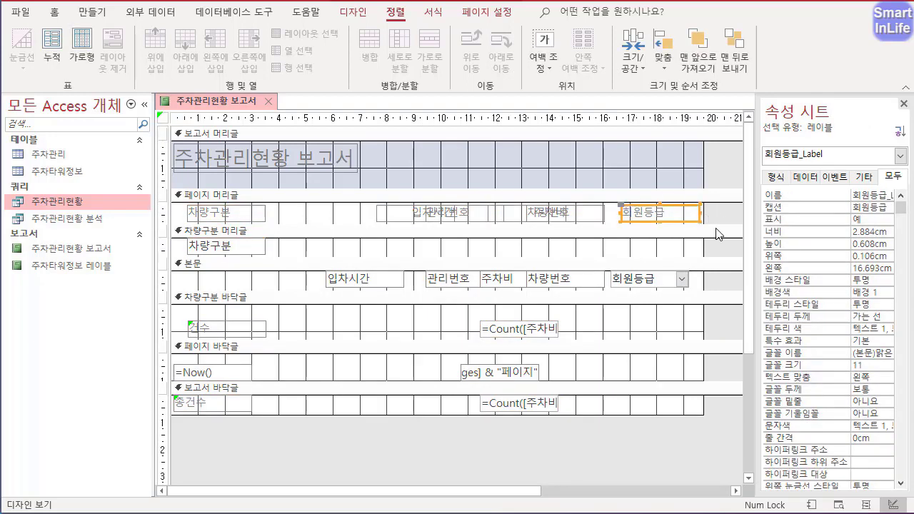
{"action": "key", "text": "Right"}
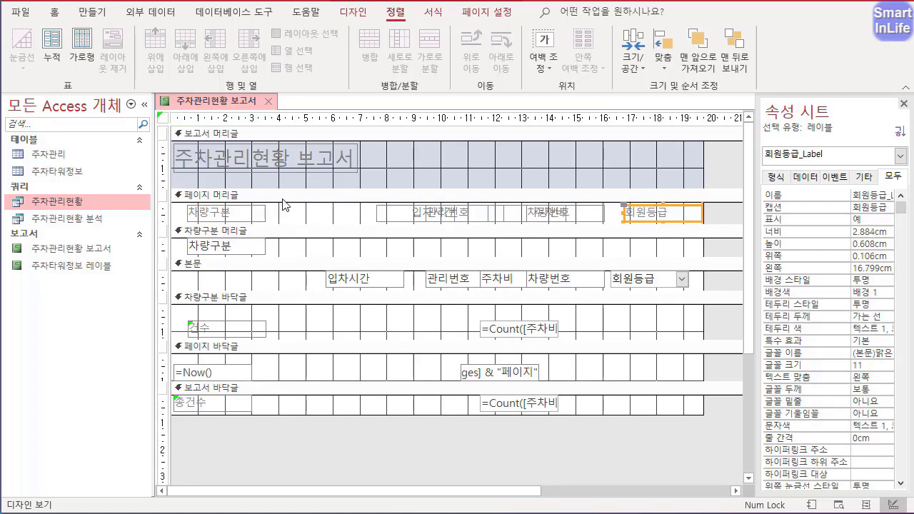
- Distribute the page header labels with equal horizontal spacing
{"action": "left_click_drag", "start_coordinate": [721, 213], "coordinate": [250, 238]}
{"action": "left_click", "coordinate": [631, 54]}
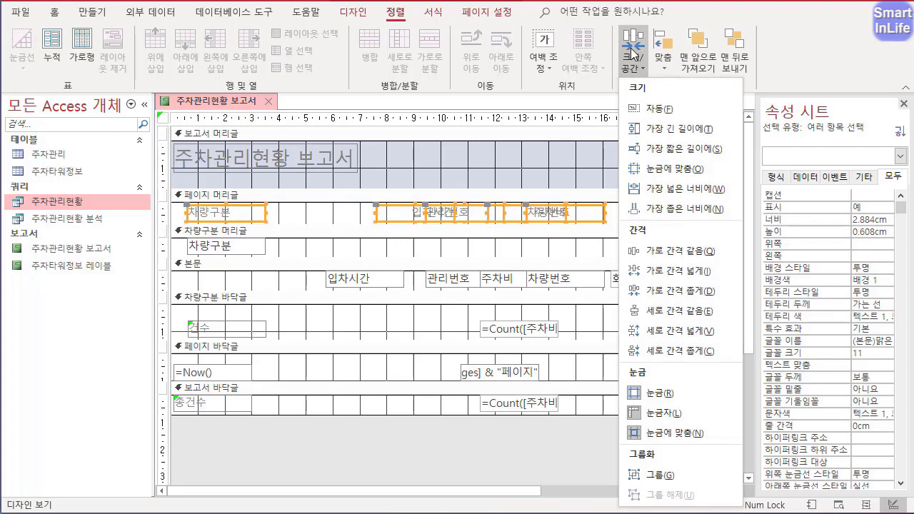
{"action": "left_click", "coordinate": [686, 253]}
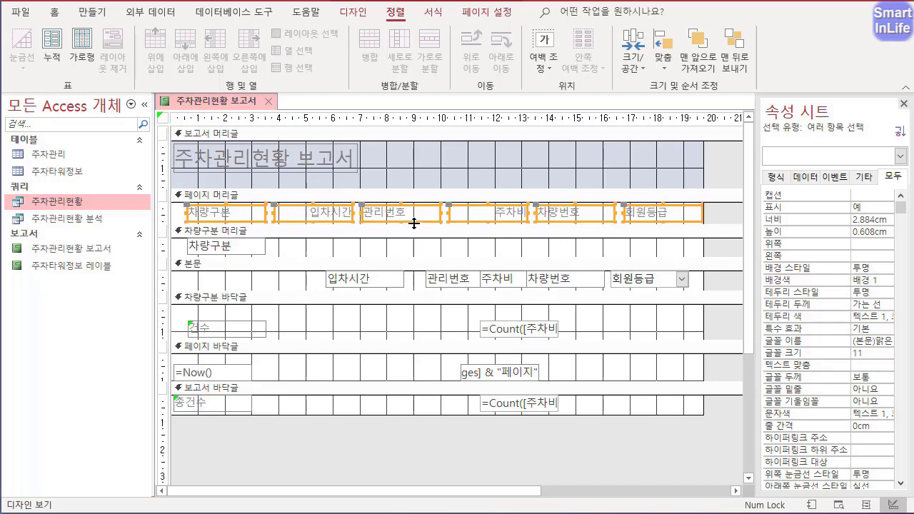
{"action": "left_click", "coordinate": [430, 160]}
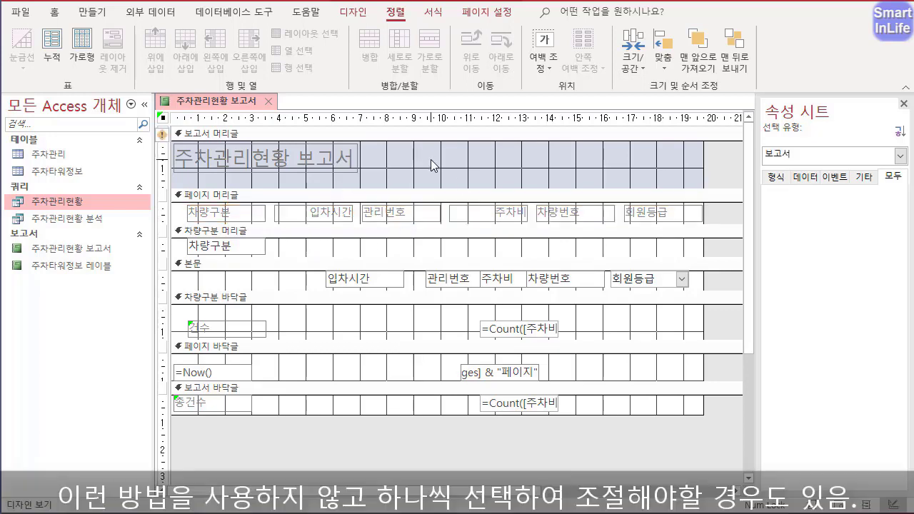
{"action": "left_click", "coordinate": [430, 159]}
- Move the 관리번호 label and text box ahead of 입차시간, and space the page header labels equally across the row
{"action": "left_click", "coordinate": [401, 214]}
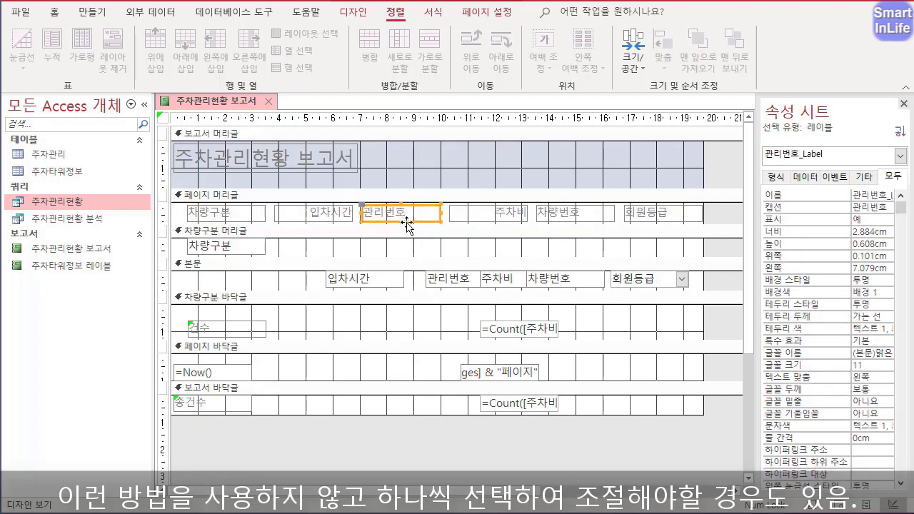
{"action": "left_click", "coordinate": [443, 284], "text": "shift"}
{"action": "left_click_drag", "start_coordinate": [447, 287], "coordinate": [351, 280]}
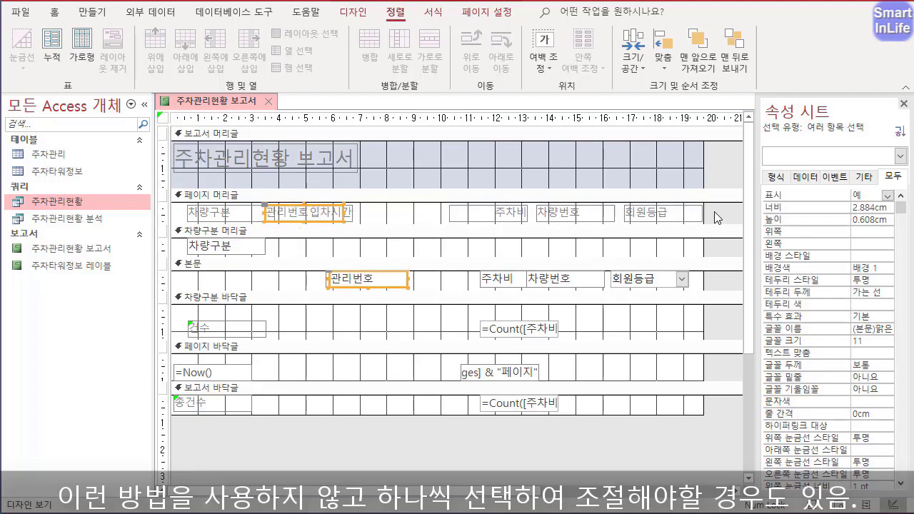
{"action": "left_click_drag", "start_coordinate": [713, 208], "coordinate": [260, 215]}
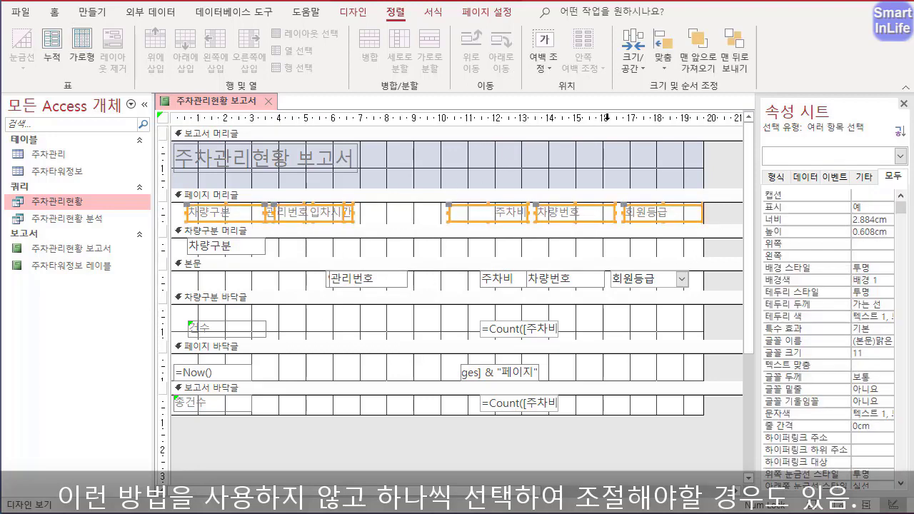
{"action": "left_click", "coordinate": [640, 68]}
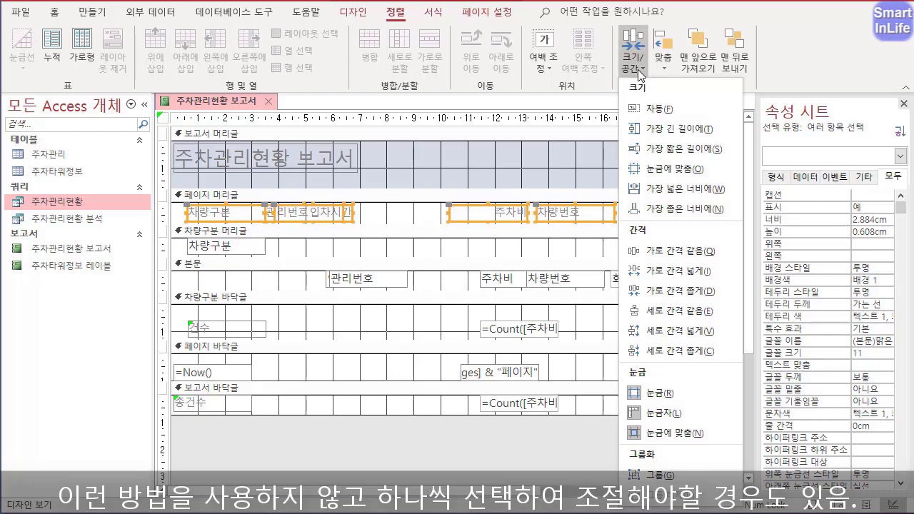
{"action": "left_click", "coordinate": [669, 251]}
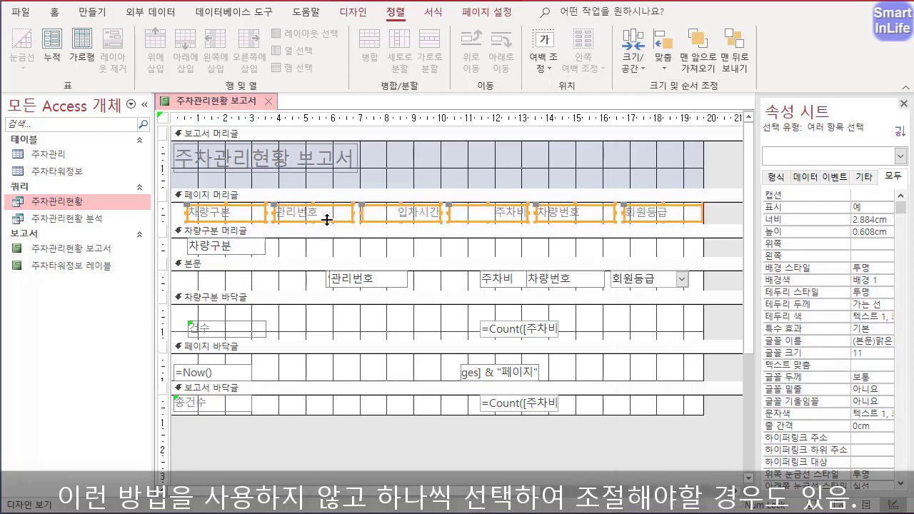
- Left-align the 관리번호 text box in the detail section with its page header label
{"action": "left_click", "coordinate": [372, 284]}
{"action": "left_click", "coordinate": [305, 217], "text": "shift"}
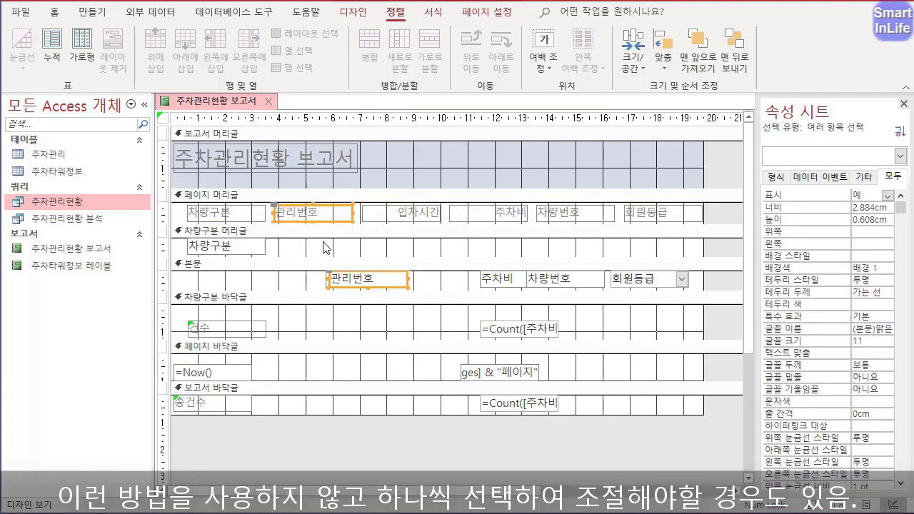
{"action": "mouse_move", "coordinate": [276, 202]}
{"action": "left_mouse_down"}
{"action": "mouse_move", "coordinate": [270, 257]}
{"action": "mouse_move", "coordinate": [291, 307]}
{"action": "left_mouse_up"}
{"action": "key", "text": "Escape"}
{"action": "left_click", "coordinate": [295, 247]}
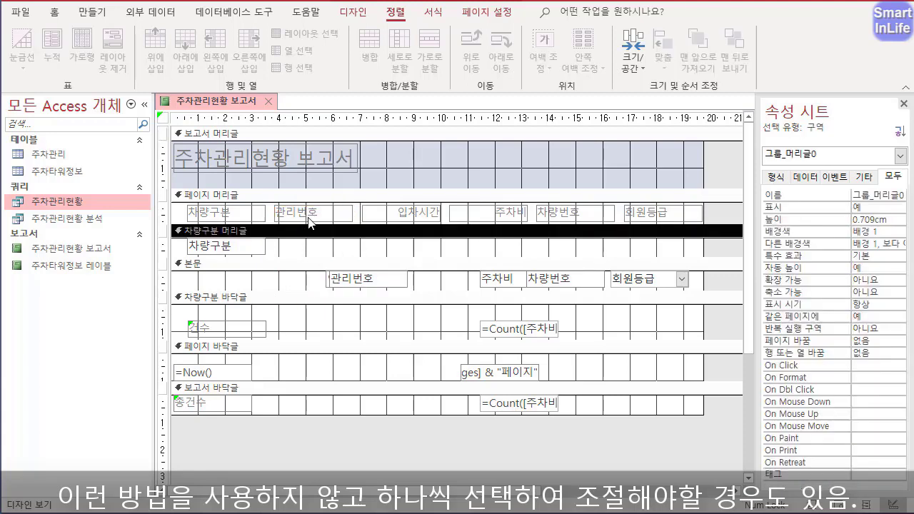
{"action": "left_click", "coordinate": [312, 214]}
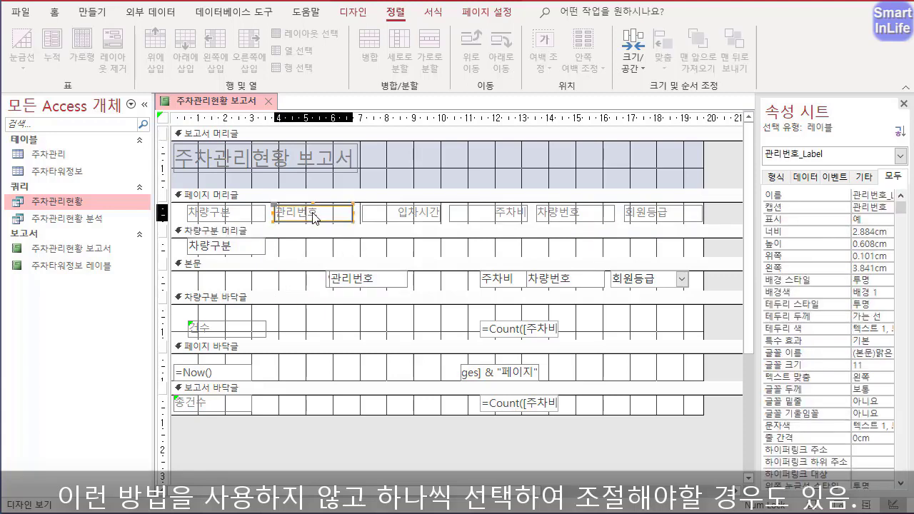
{"action": "left_click", "coordinate": [377, 286], "text": "shift"}
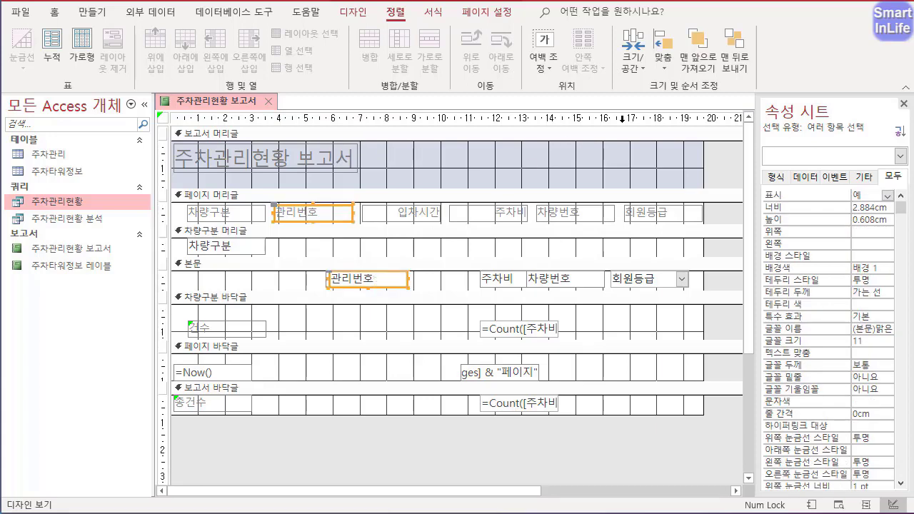
{"action": "left_click", "coordinate": [670, 60]}
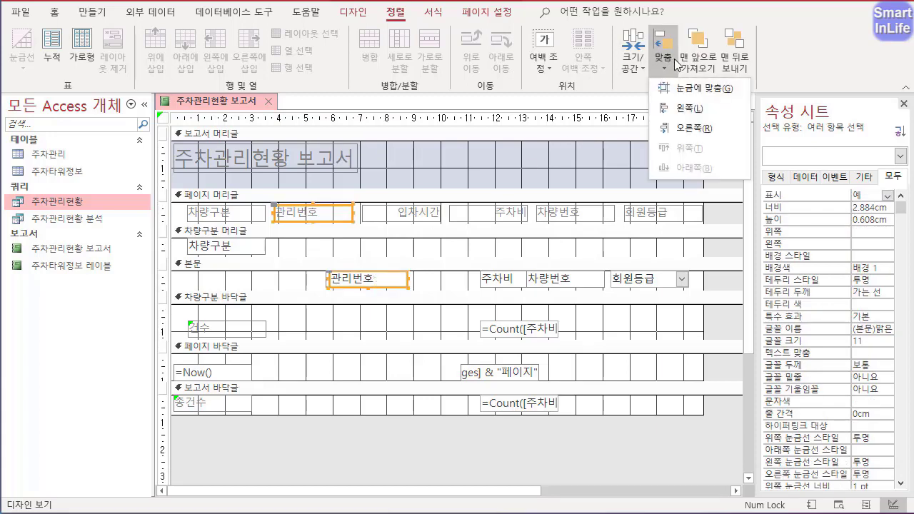
{"action": "left_click", "coordinate": [689, 108]}
- Right-align the 회원등급 combo box in the detail section with its page header label
{"action": "left_click", "coordinate": [660, 216]}
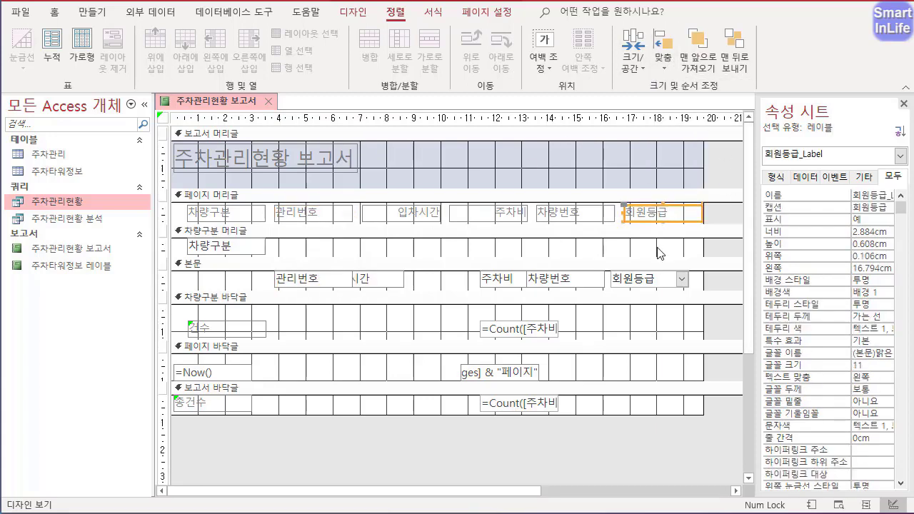
{"action": "left_click", "coordinate": [663, 284], "text": "shift"}
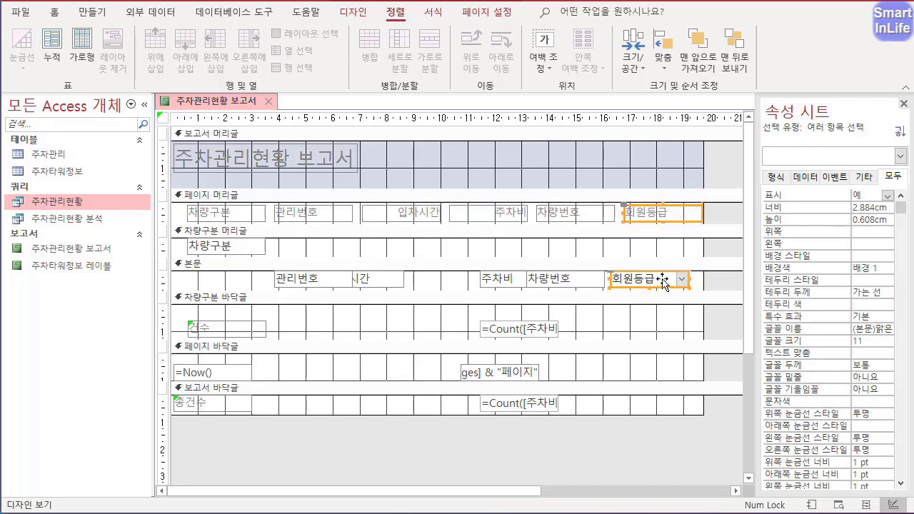
{"action": "left_click", "coordinate": [663, 59]}
{"action": "left_click", "coordinate": [719, 128]}
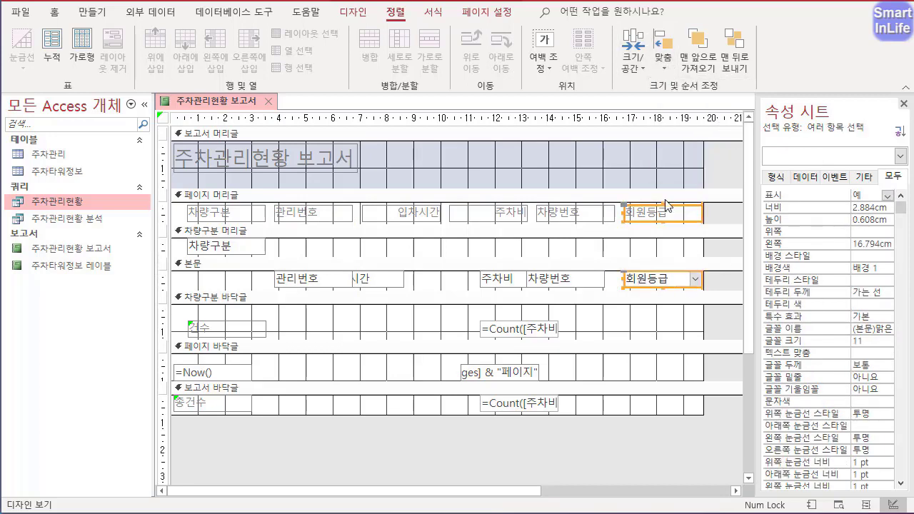
- Distribute the detail controls from 관리번호 through 회원등급 with equal horizontal spacing
{"action": "left_click_drag", "start_coordinate": [726, 277], "coordinate": [336, 289]}
{"action": "left_click", "coordinate": [633, 57]}
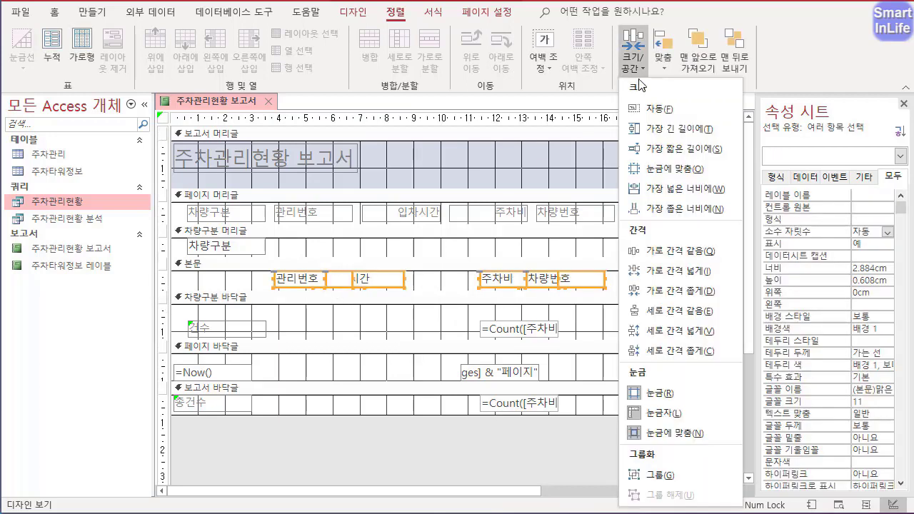
{"action": "left_click", "coordinate": [690, 252]}
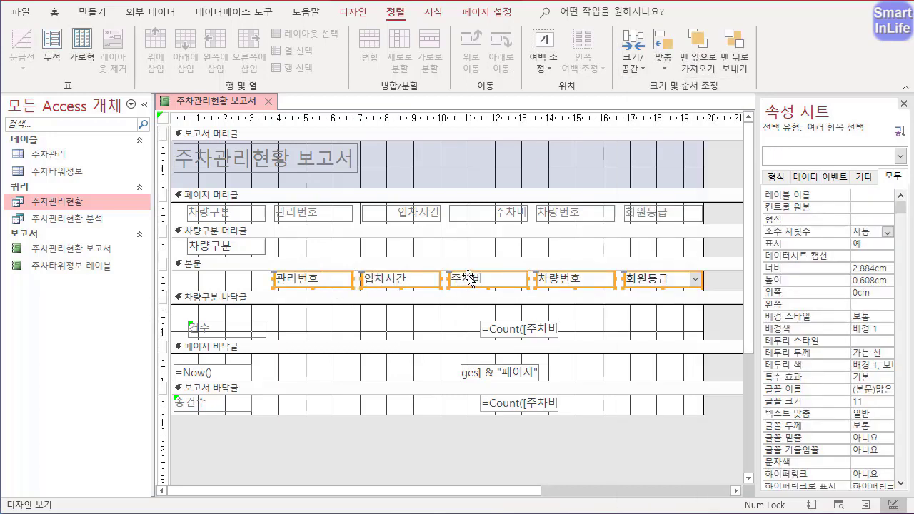
{"action": "key", "text": "ctrl+2"}
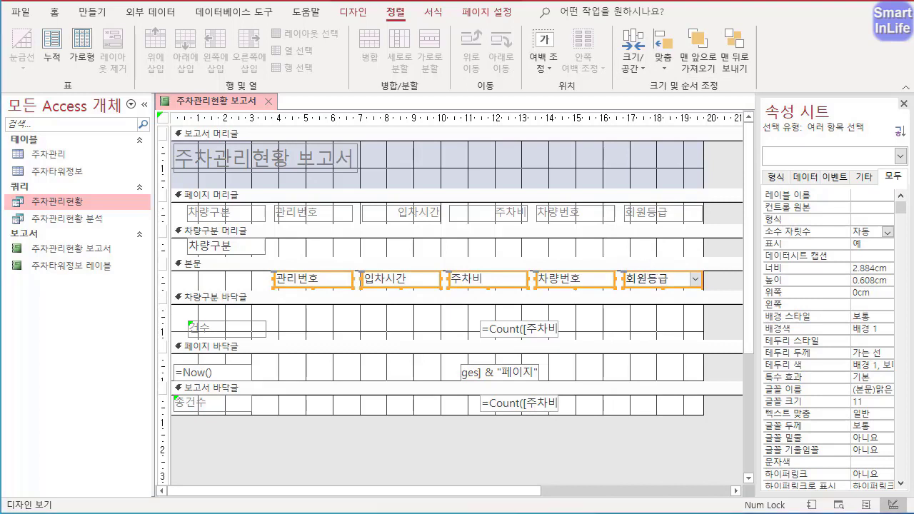
{"action": "mouse_move", "coordinate": [336, 303]}
{"action": "left_mouse_down"}
{"action": "mouse_move", "coordinate": [328, 278]}
{"action": "mouse_move", "coordinate": [363, 294]}
{"action": "left_mouse_up"}
{"action": "left_click_drag", "start_coordinate": [670, 301], "coordinate": [676, 275]}
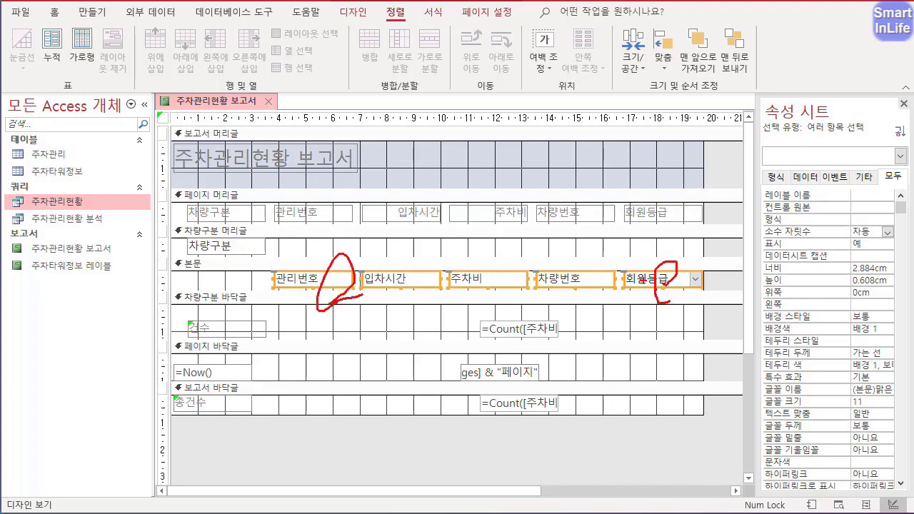
{"action": "key", "text": "Escape"}
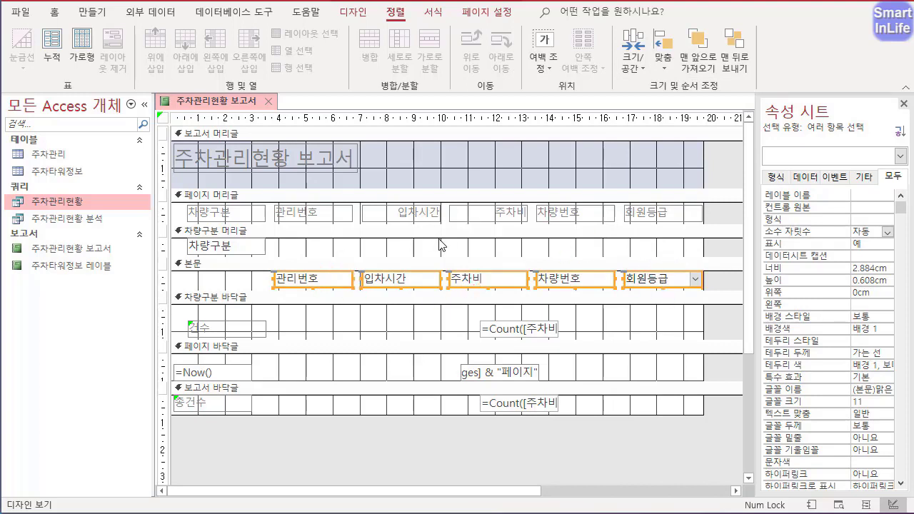
- Move the 건수 label and Count text box up to about 0.1 cm from the 차량구분 footer's top, and shorten that footer
{"action": "left_click_drag", "start_coordinate": [572, 339], "coordinate": [212, 319]}
{"action": "key", "text": "Up"}
{"action": "key", "text": "Up"}
{"action": "key", "text": "Up"}
{"action": "key", "text": "Up"}
{"action": "key", "text": "Up"}
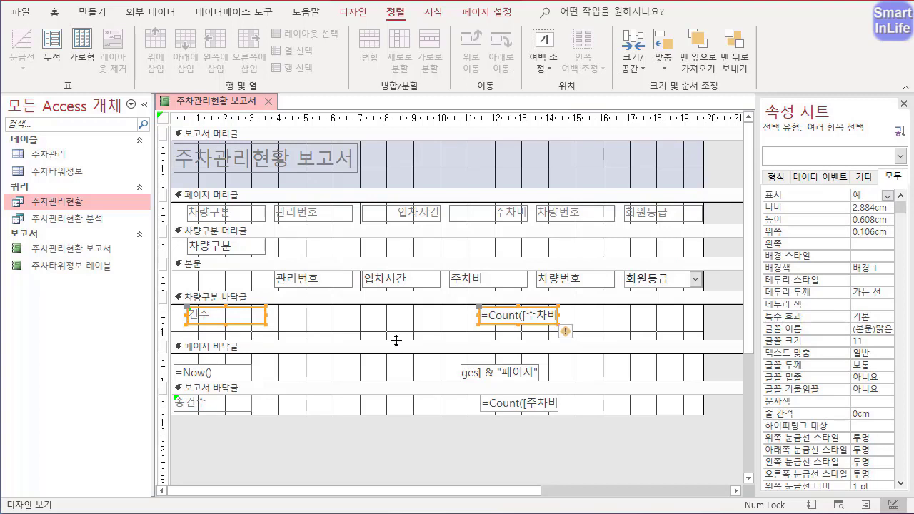
{"action": "left_click_drag", "start_coordinate": [398, 340], "coordinate": [398, 333]}
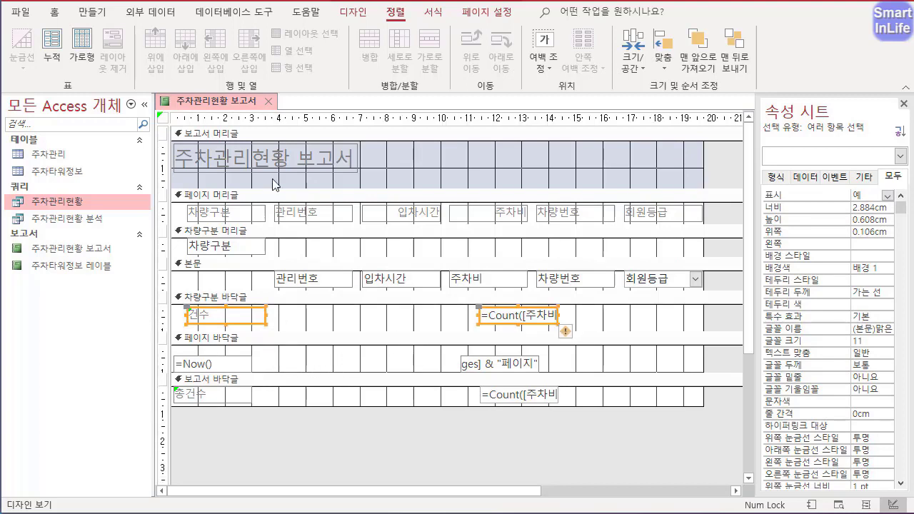
- Check the rearranged columns, counts and page footer in print preview and return to design view
{"action": "right_click", "coordinate": [242, 105]}
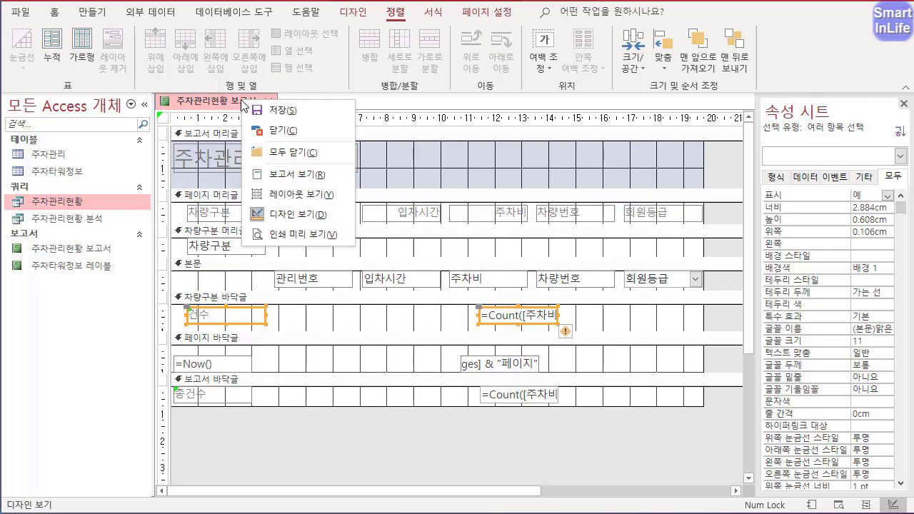
{"action": "left_click", "coordinate": [317, 235]}
{"action": "scroll", "coordinate": [522, 269], "scroll_direction": "down", "scroll_amount": 5}
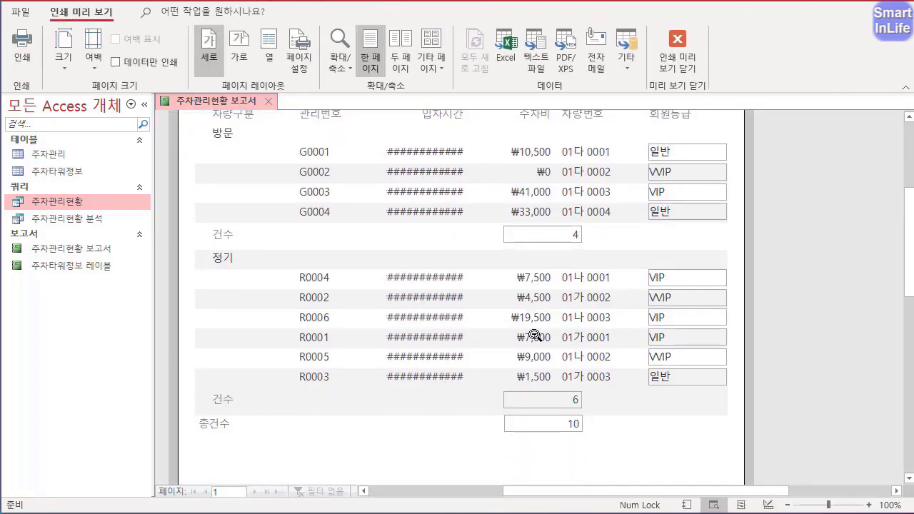
{"action": "scroll", "coordinate": [532, 328], "scroll_direction": "down", "scroll_amount": 10}
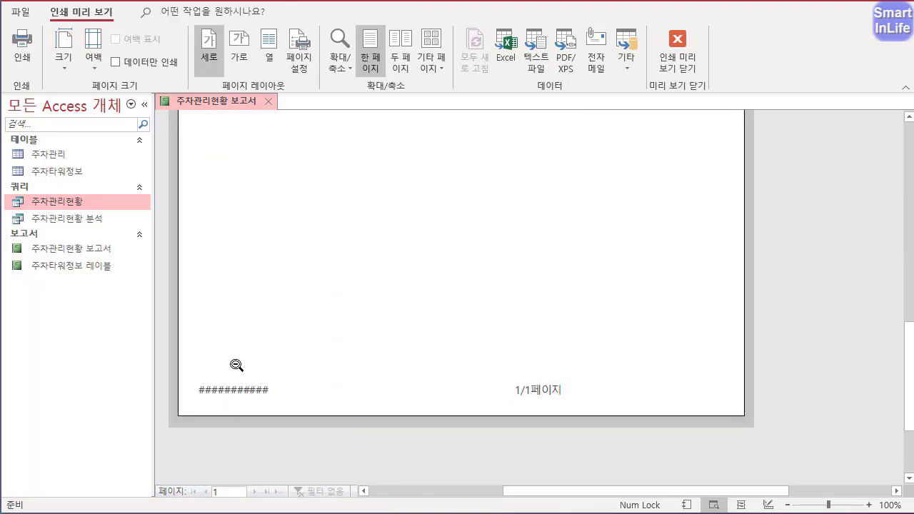
{"action": "left_click", "coordinate": [691, 65]}
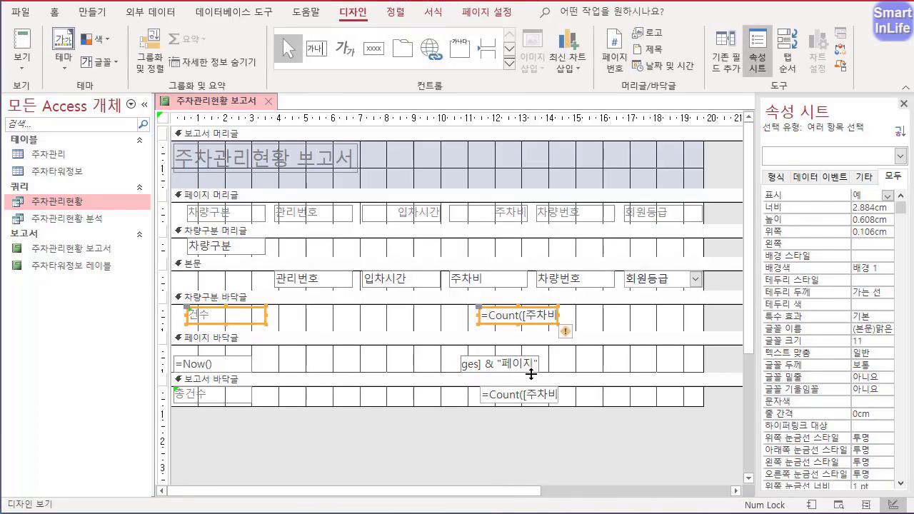
- Delete the page number text box from the page footer
{"action": "left_click", "coordinate": [527, 363]}
{"action": "key", "text": "Delete"}
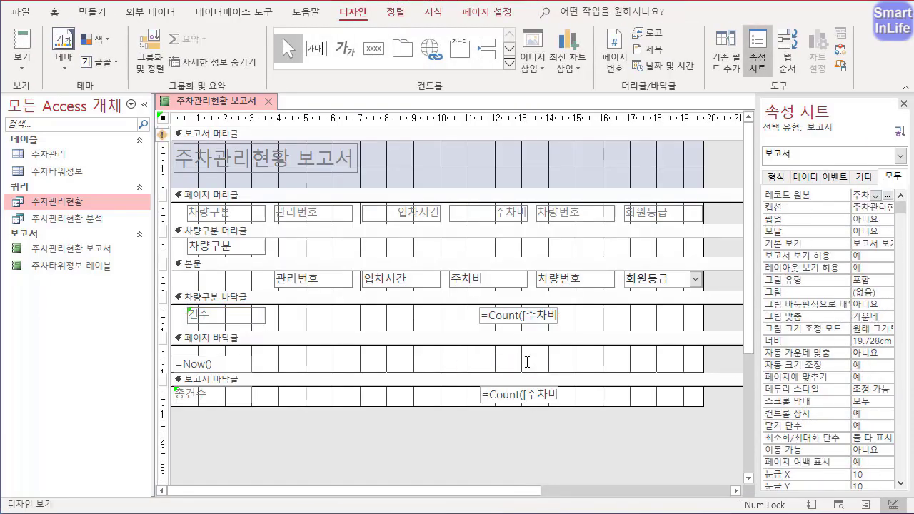
- Move the =Now() text box from the page footer to the report header's lower right and widen it leftward to about 5.3 cm
{"action": "left_click", "coordinate": [229, 369]}
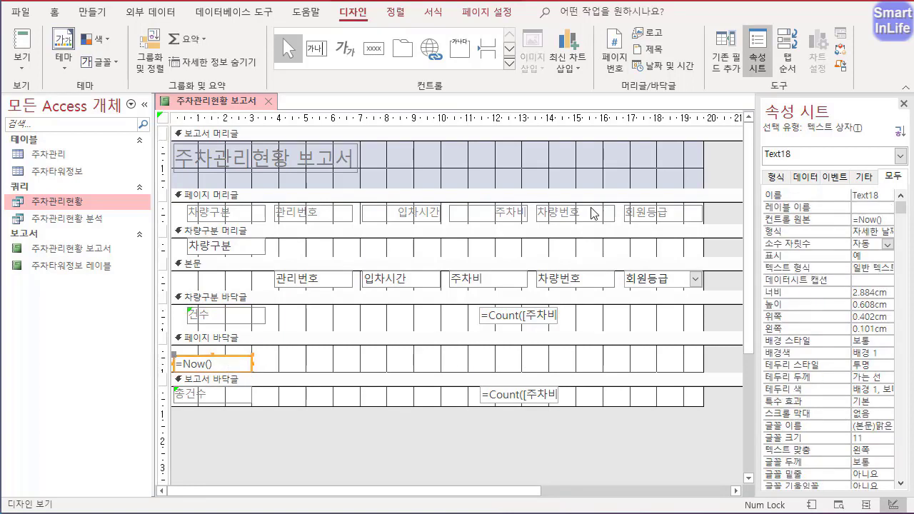
{"action": "key", "text": "ctrl+2"}
{"action": "mouse_move", "coordinate": [697, 183]}
{"action": "left_mouse_down"}
{"action": "mouse_move", "coordinate": [660, 126]}
{"action": "mouse_move", "coordinate": [651, 205]}
{"action": "left_mouse_up"}
{"action": "key", "text": "Escape"}
{"action": "left_click", "coordinate": [276, 359]}
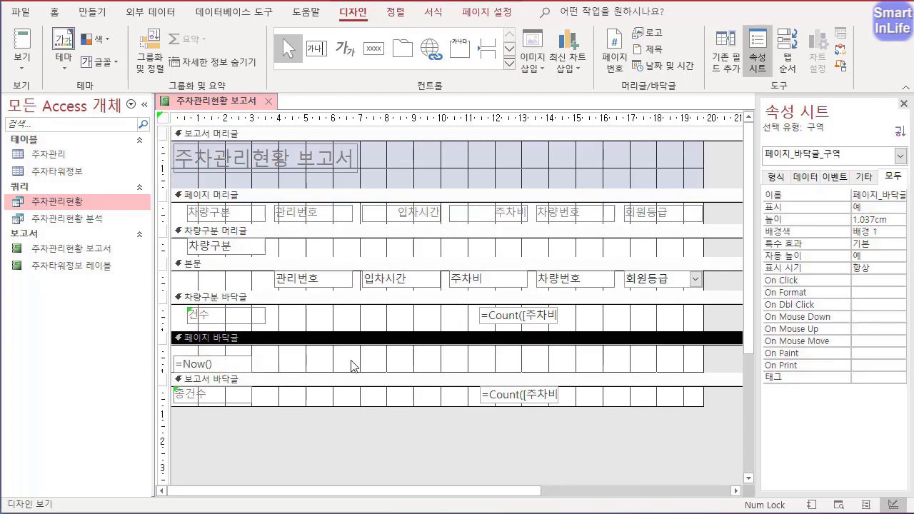
{"action": "left_click_drag", "start_coordinate": [239, 368], "coordinate": [677, 183]}
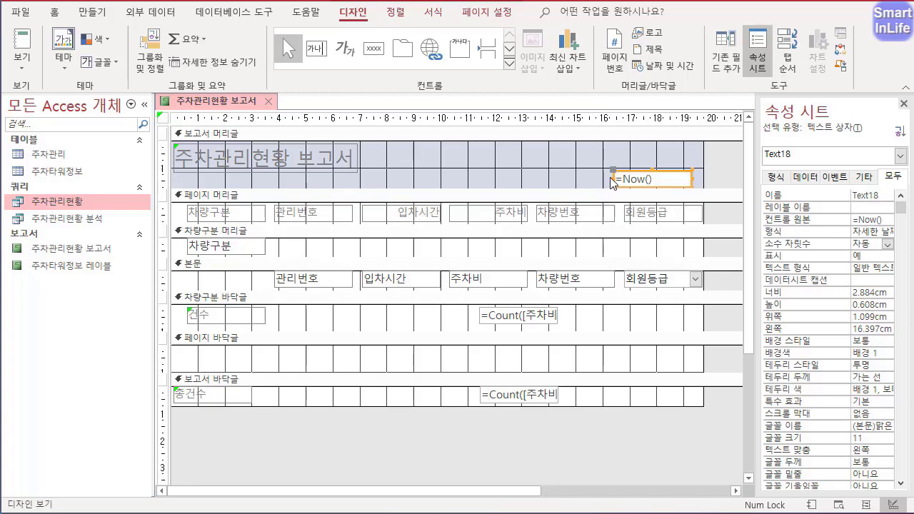
{"action": "left_click_drag", "start_coordinate": [614, 178], "coordinate": [548, 178]}
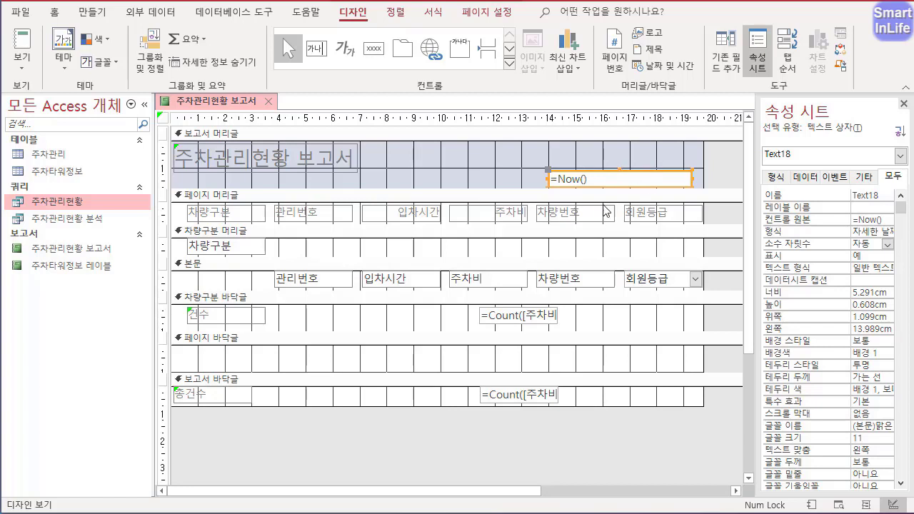
- Replace the expression in the report header's date text box with =DateSerial(2020,1,11)
{"action": "left_click", "coordinate": [595, 178]}
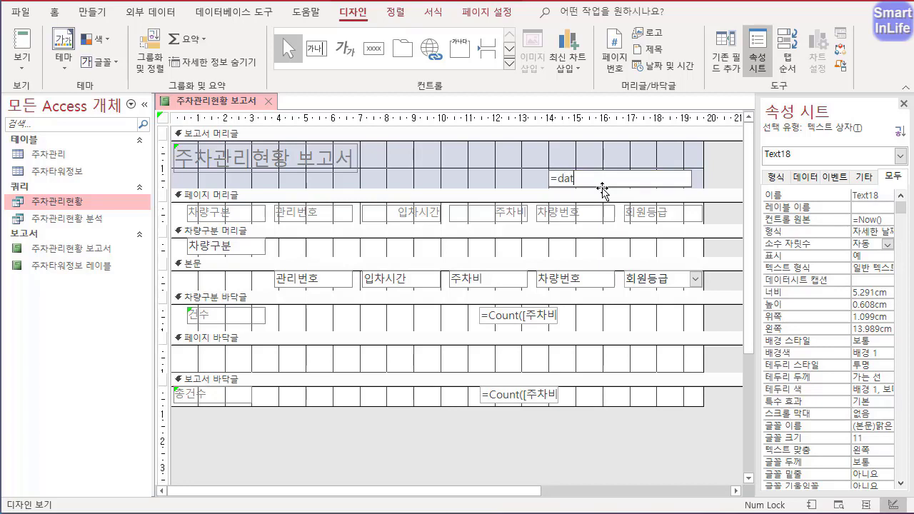
{"action": "type", "text": "=dateserial(2020,1,11"}
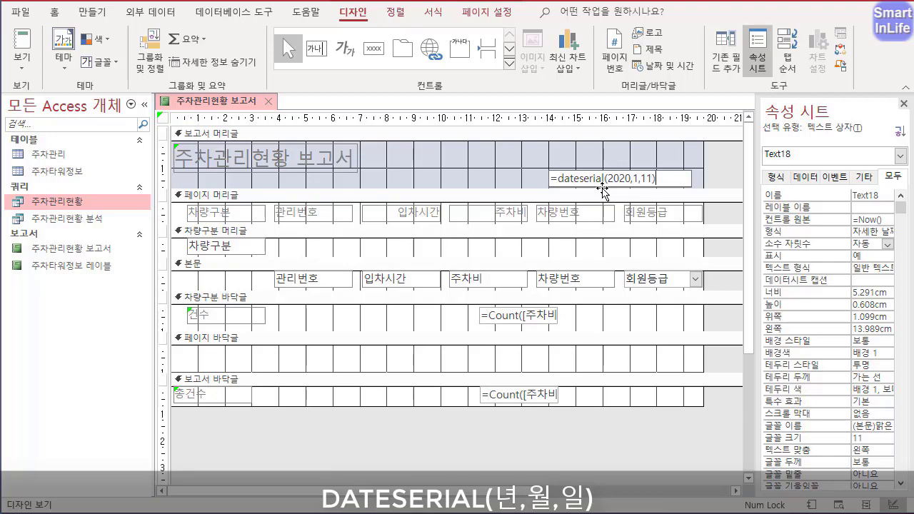
{"action": "left_click", "coordinate": [602, 187]}
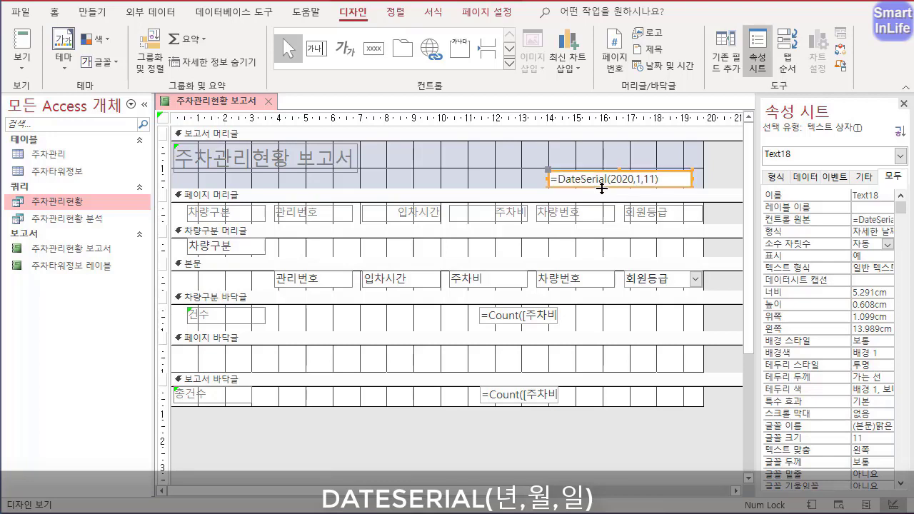
- Choose 자세한 날짜 as the display format of the report header's date text box
{"action": "left_click_drag", "start_coordinate": [760, 236], "coordinate": [712, 236]}
{"action": "left_click", "coordinate": [779, 232]}
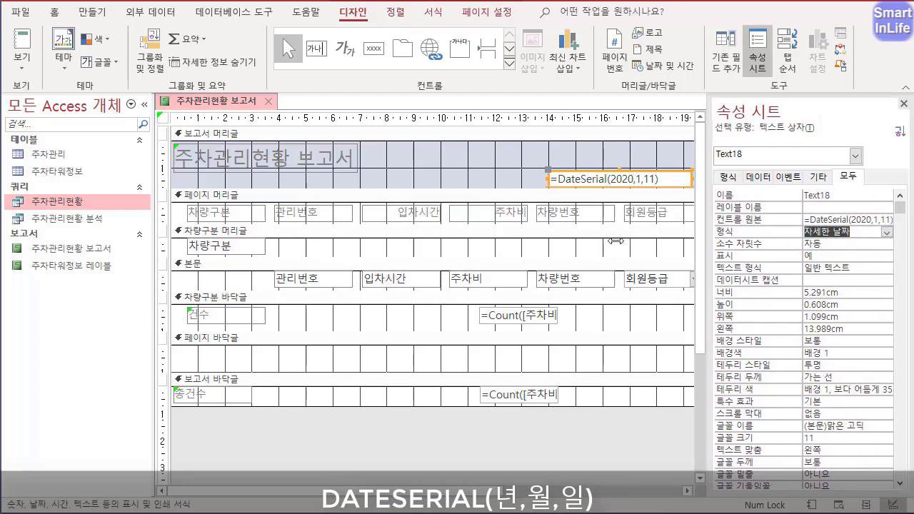
{"action": "left_click_drag", "start_coordinate": [715, 238], "coordinate": [502, 238]}
{"action": "left_click", "coordinate": [888, 234]}
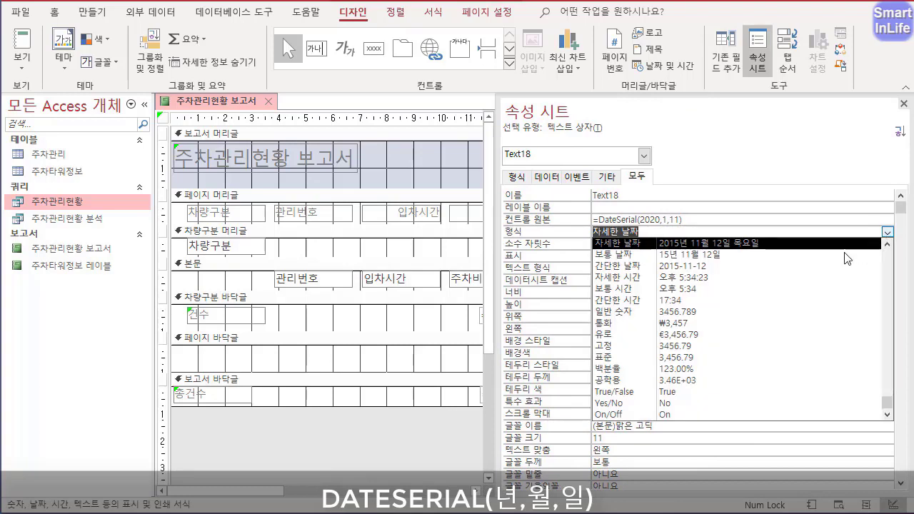
{"action": "left_click", "coordinate": [747, 246]}
{"action": "left_click_drag", "start_coordinate": [500, 244], "coordinate": [725, 243]}
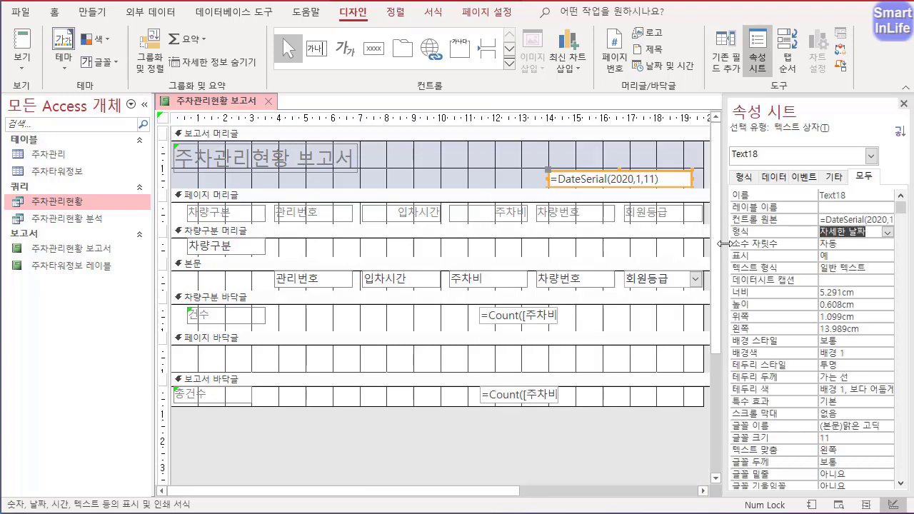
- Check the date in the report header in print preview and return to design view
{"action": "right_click", "coordinate": [193, 101]}
{"action": "left_click", "coordinate": [257, 230]}
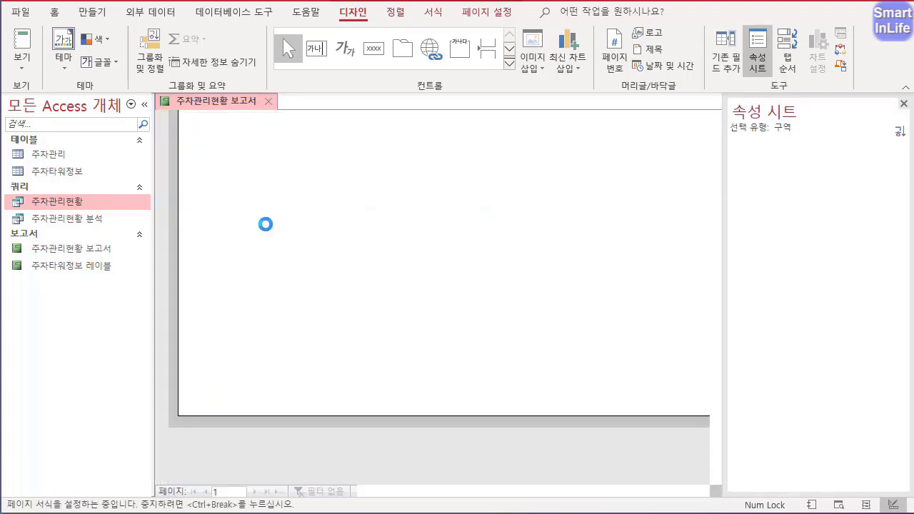
{"action": "scroll", "coordinate": [599, 204], "scroll_direction": "up", "scroll_amount": 8}
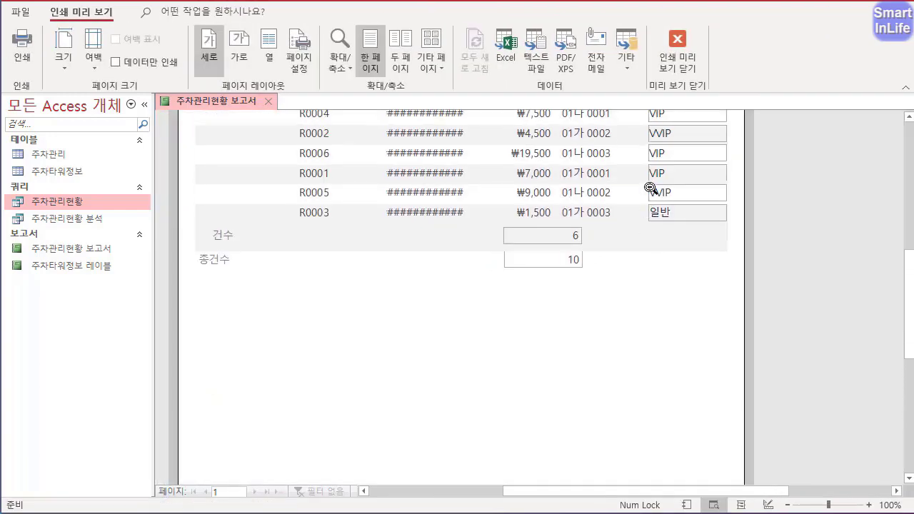
{"action": "scroll", "coordinate": [650, 187], "scroll_direction": "up", "scroll_amount": 8}
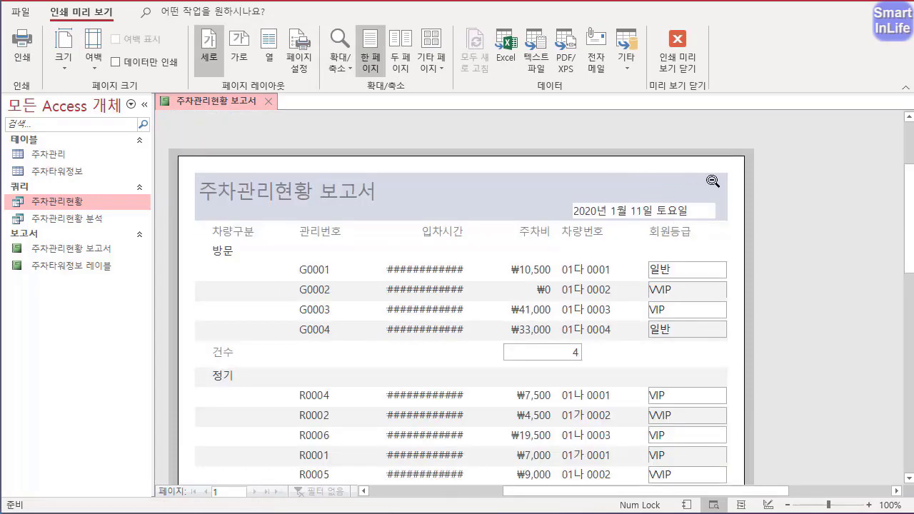
{"action": "left_click", "coordinate": [678, 59]}
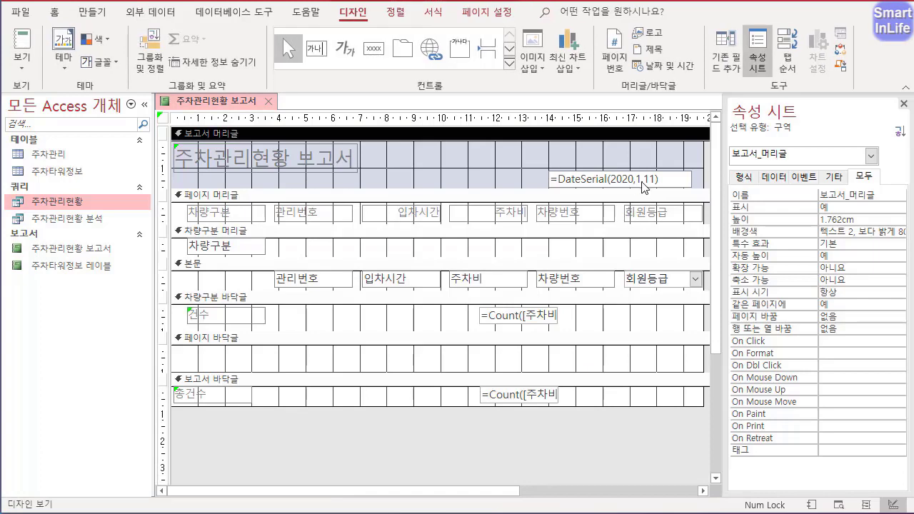
- Right-align the text of the date text box in the report header
{"action": "left_click", "coordinate": [643, 182]}
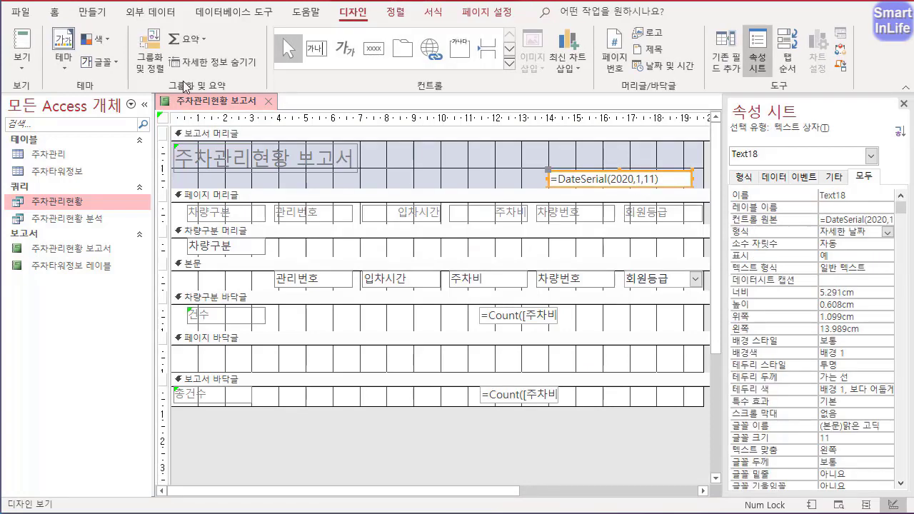
{"action": "left_click", "coordinate": [56, 13]}
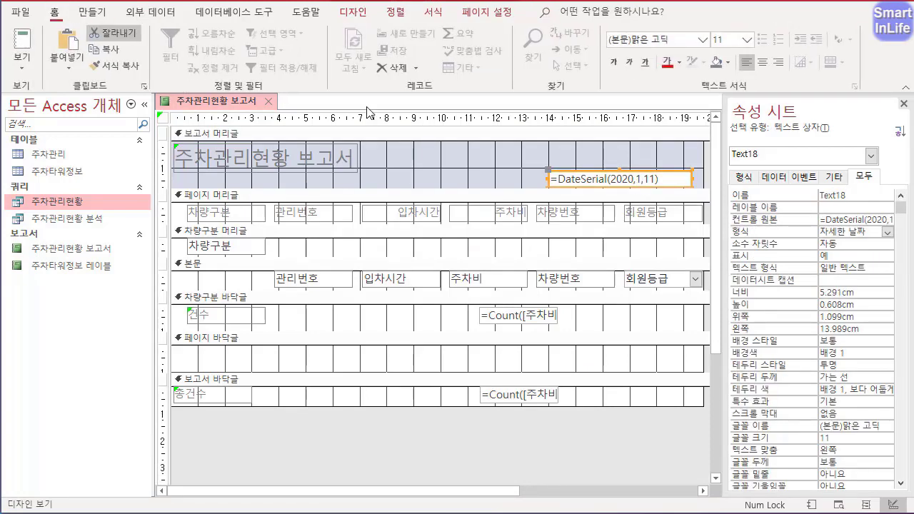
{"action": "left_click", "coordinate": [778, 63]}
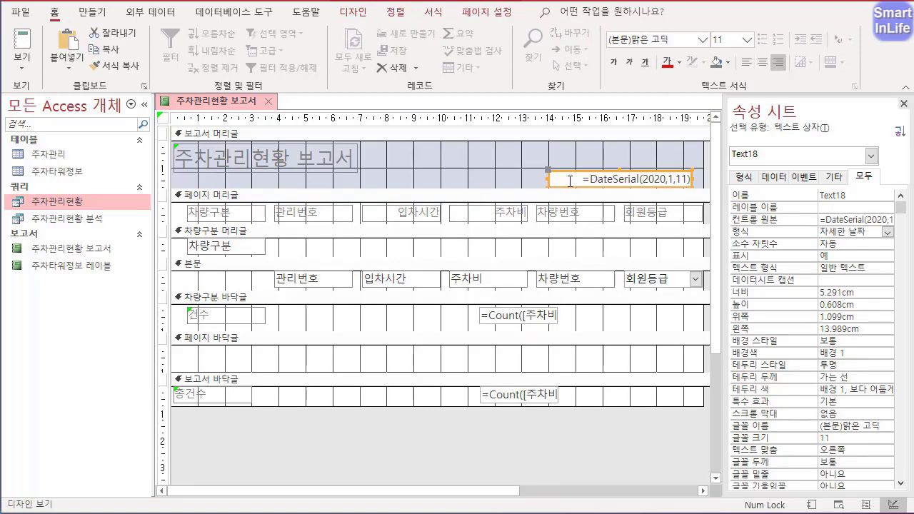
- Check the header date's alignment and background in print preview and return to design view
{"action": "right_click", "coordinate": [217, 101]}
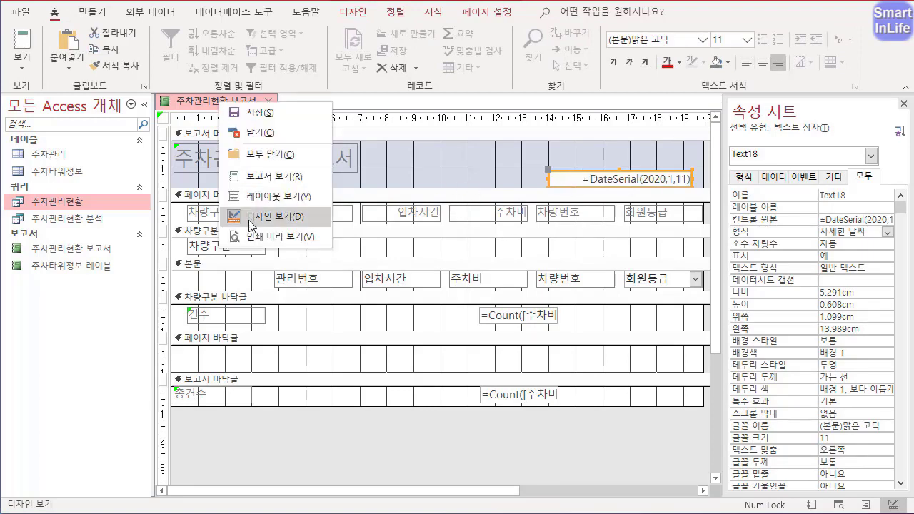
{"action": "left_click", "coordinate": [250, 244]}
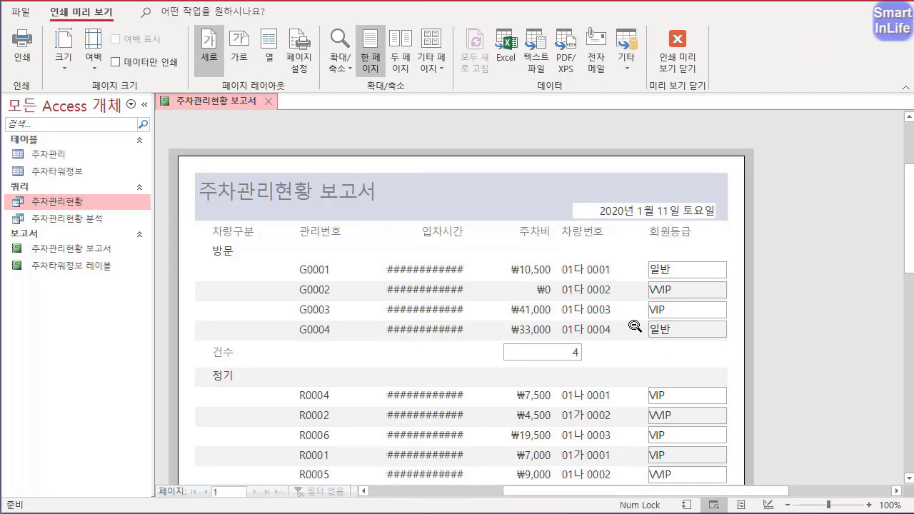
{"action": "left_click", "coordinate": [688, 71]}
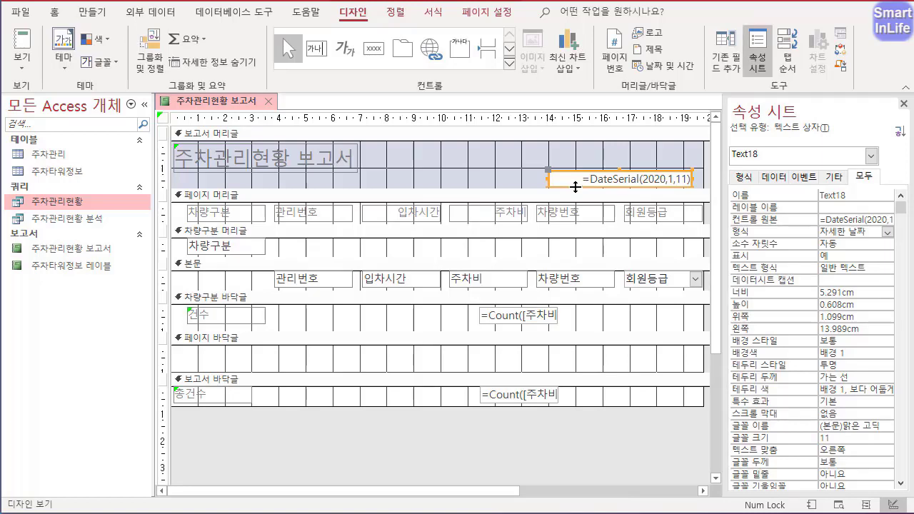
- Set the shape fill of the report header's date text box to transparent (투명)
{"action": "left_click_drag", "start_coordinate": [579, 155], "coordinate": [548, 185]}
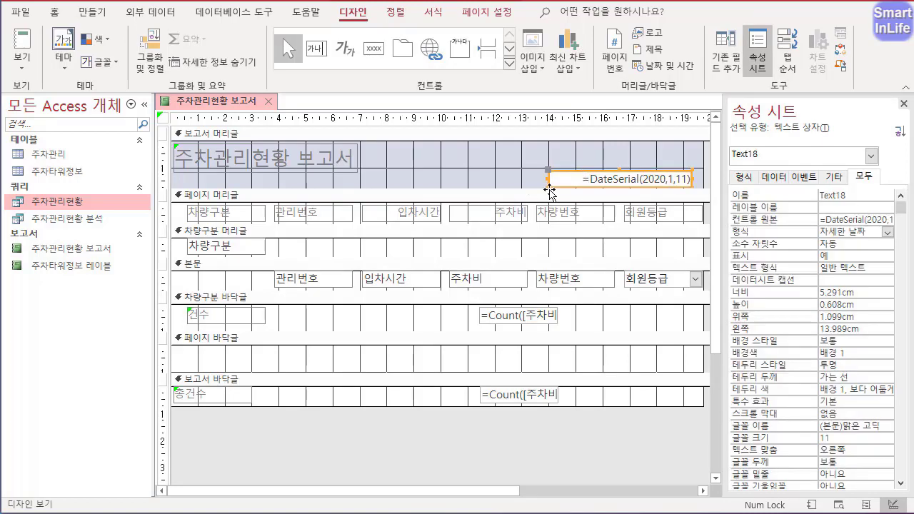
{"action": "left_click", "coordinate": [432, 14]}
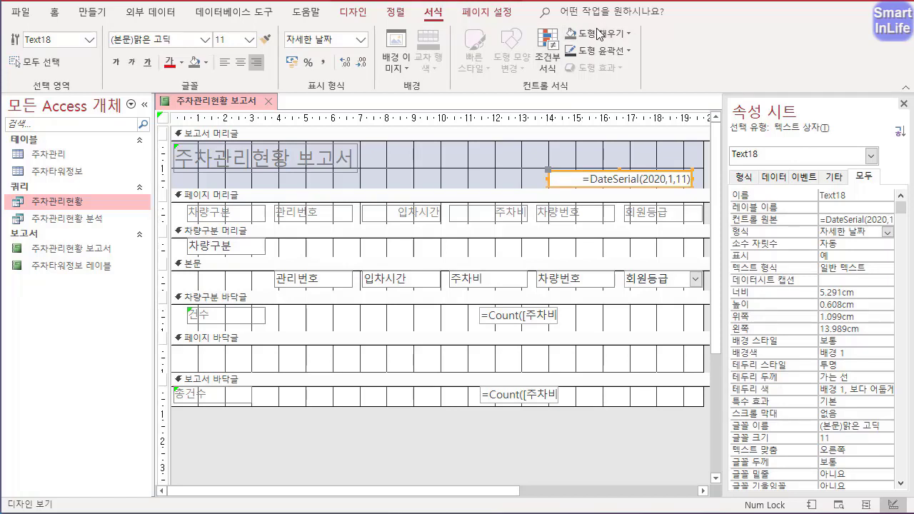
{"action": "left_click", "coordinate": [620, 32]}
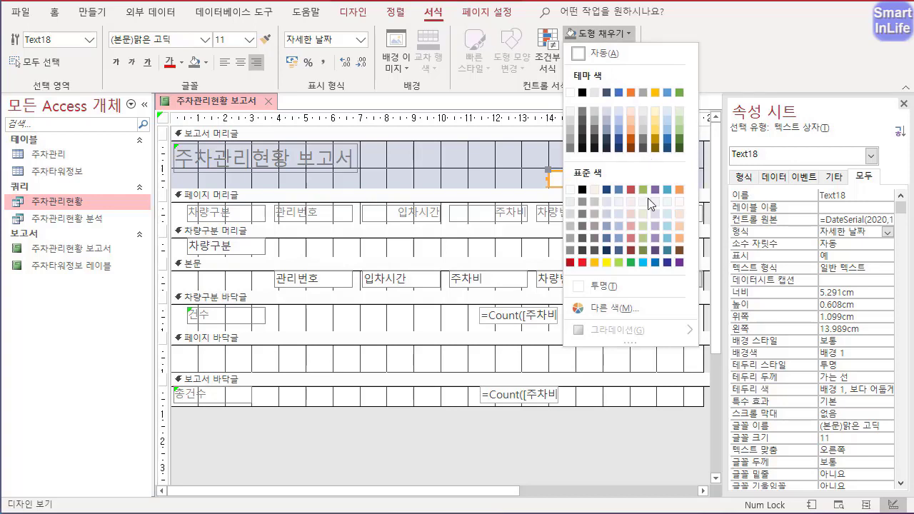
{"action": "left_click", "coordinate": [599, 285]}
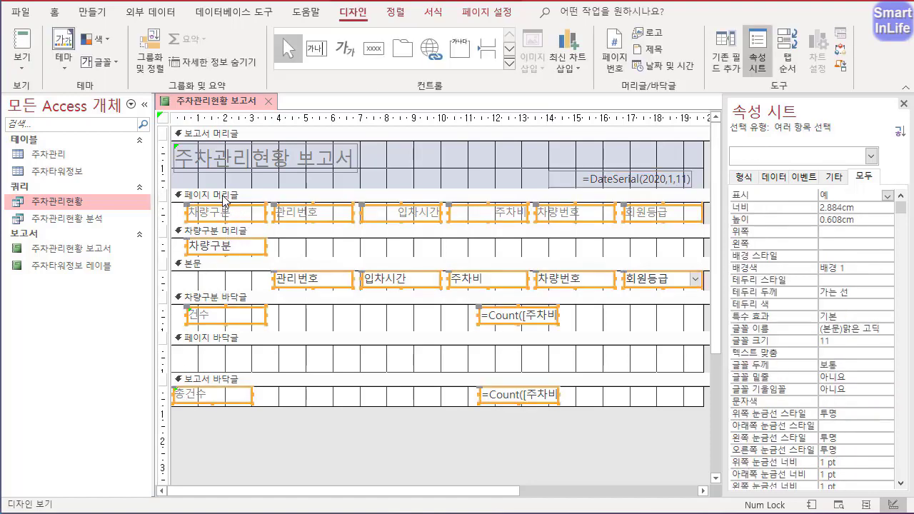
- Set the 본문 section's background color to standard white, #FFFFFF
{"action": "left_click", "coordinate": [223, 197]}
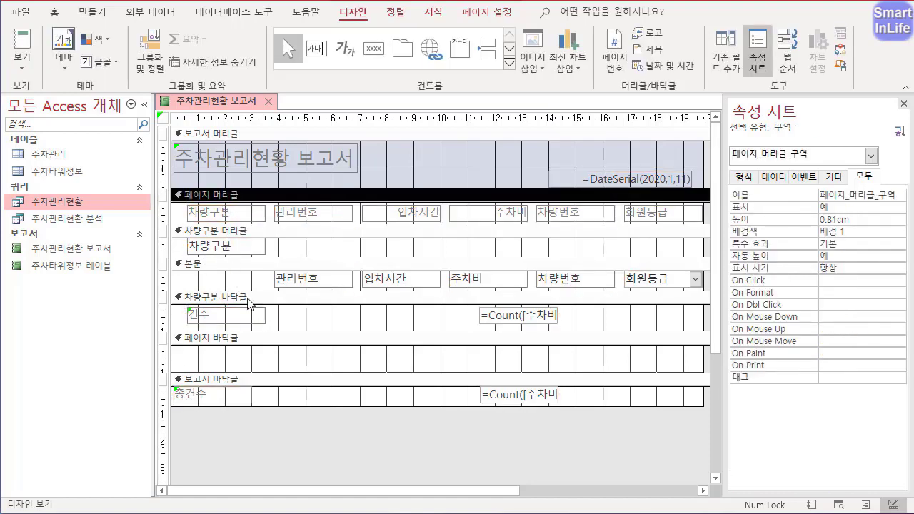
{"action": "left_click", "coordinate": [213, 265]}
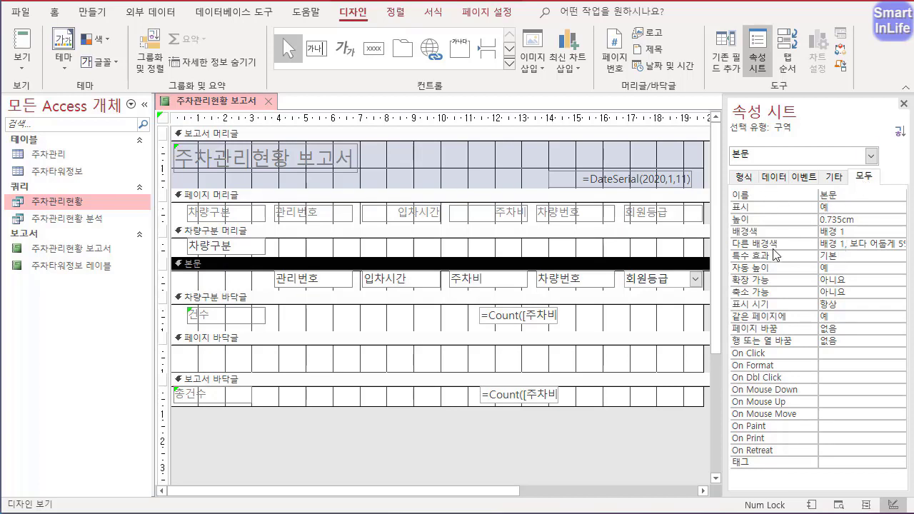
{"action": "left_click_drag", "start_coordinate": [723, 226], "coordinate": [645, 231]}
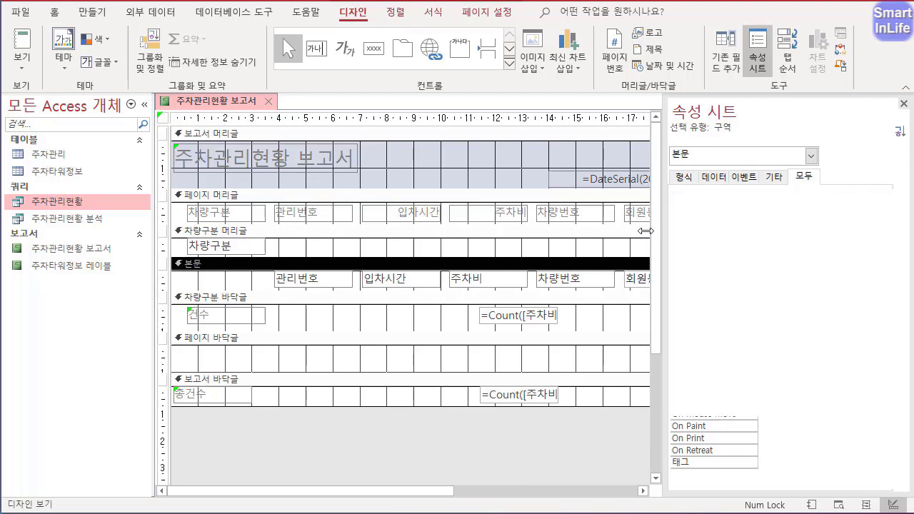
{"action": "left_click", "coordinate": [899, 233]}
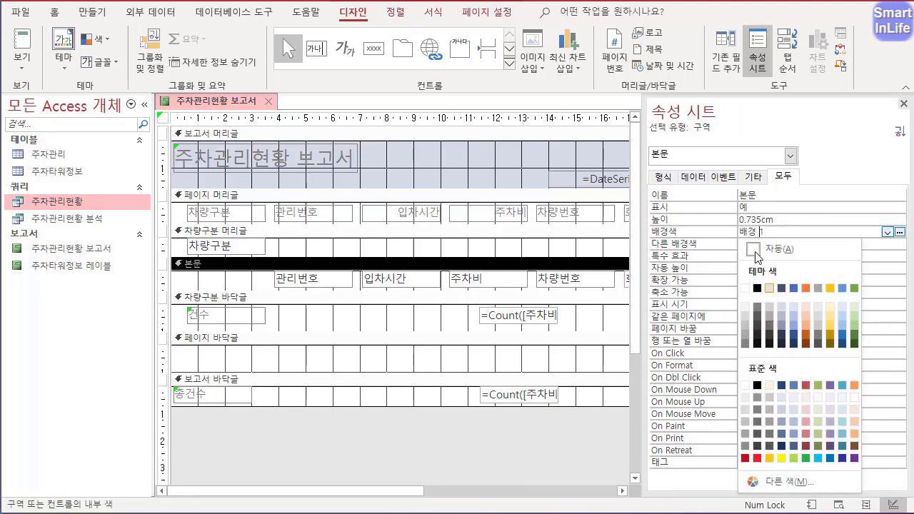
{"action": "left_click", "coordinate": [745, 386]}
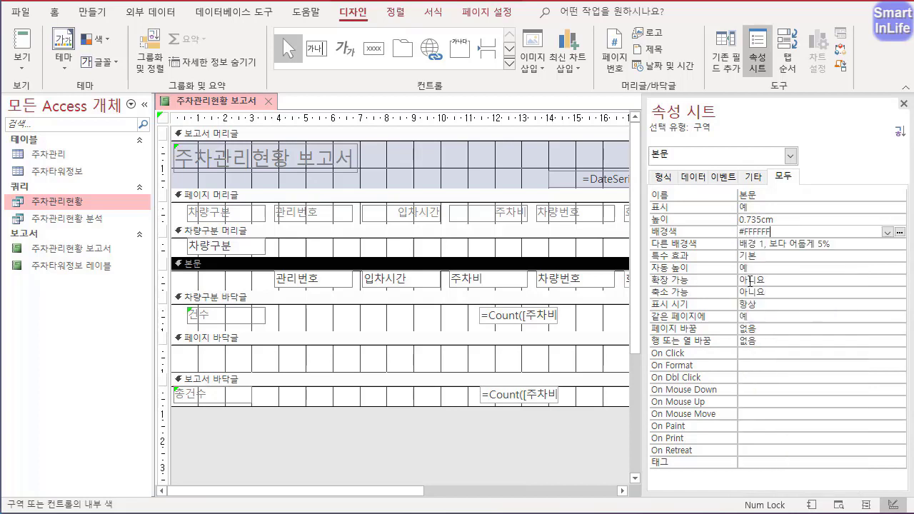
- Set the 본문 section's alternate background color to 색 없음 and reapply white #FFFFFF as its background color
{"action": "left_click", "coordinate": [871, 245]}
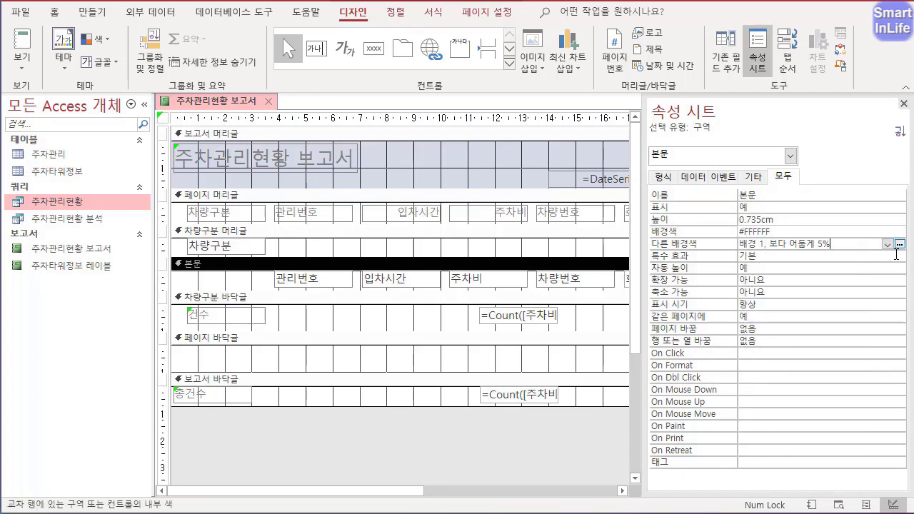
{"action": "left_click", "coordinate": [900, 244]}
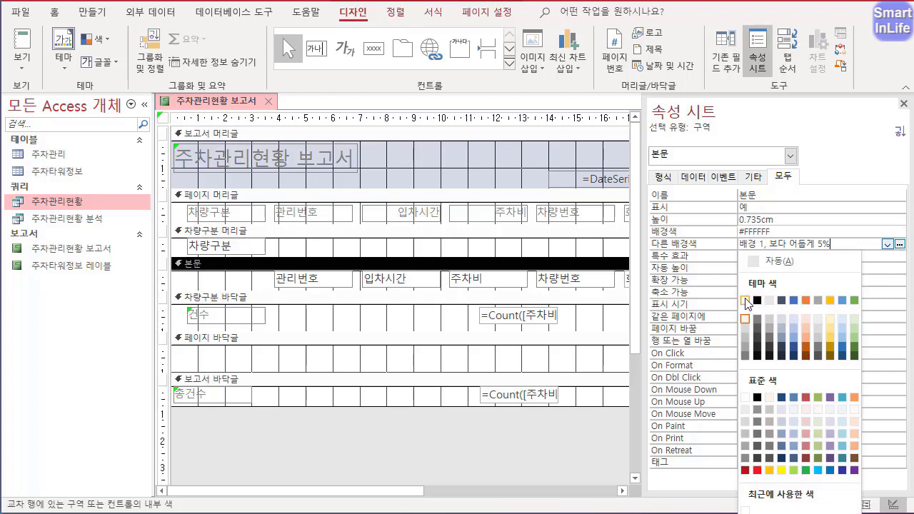
{"action": "left_click", "coordinate": [793, 513]}
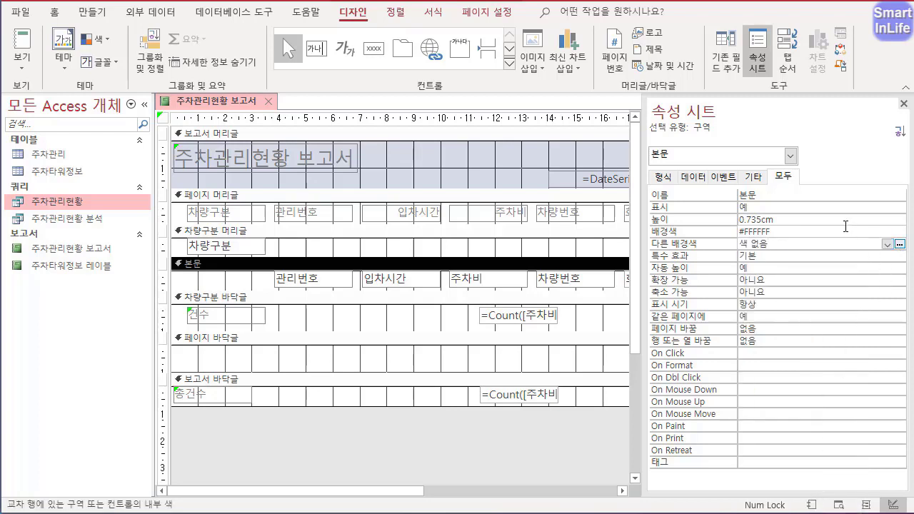
{"action": "left_click", "coordinate": [846, 232]}
{"action": "left_click", "coordinate": [887, 232]}
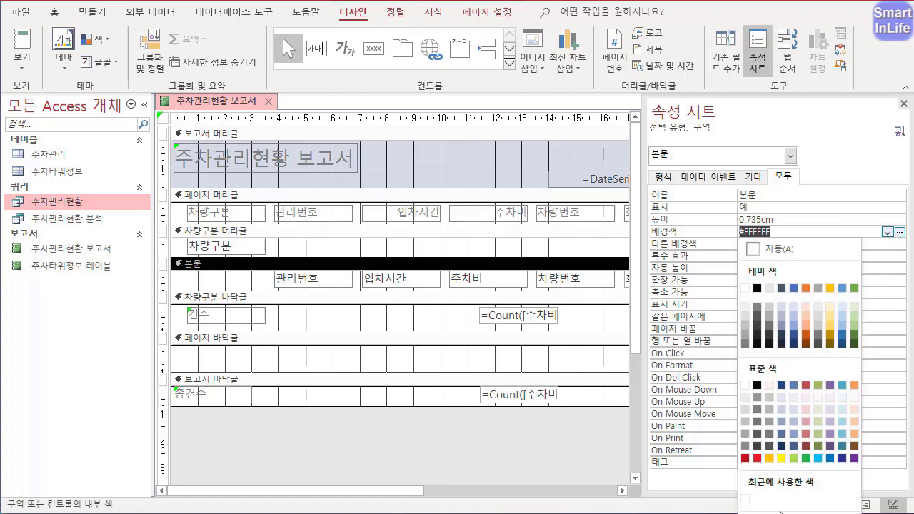
{"action": "left_click", "coordinate": [747, 500]}
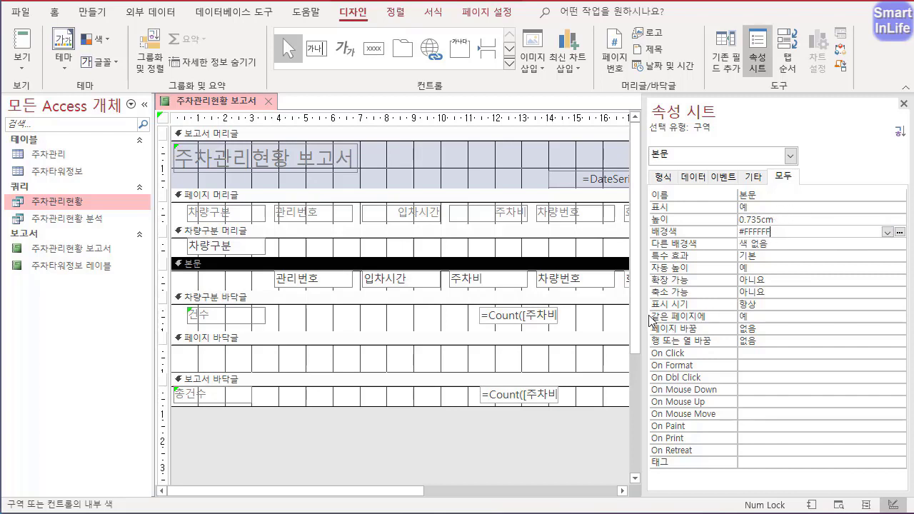
- Check the row backgrounds of the detail records in print preview
{"action": "right_click", "coordinate": [207, 101]}
{"action": "left_click", "coordinate": [258, 237]}
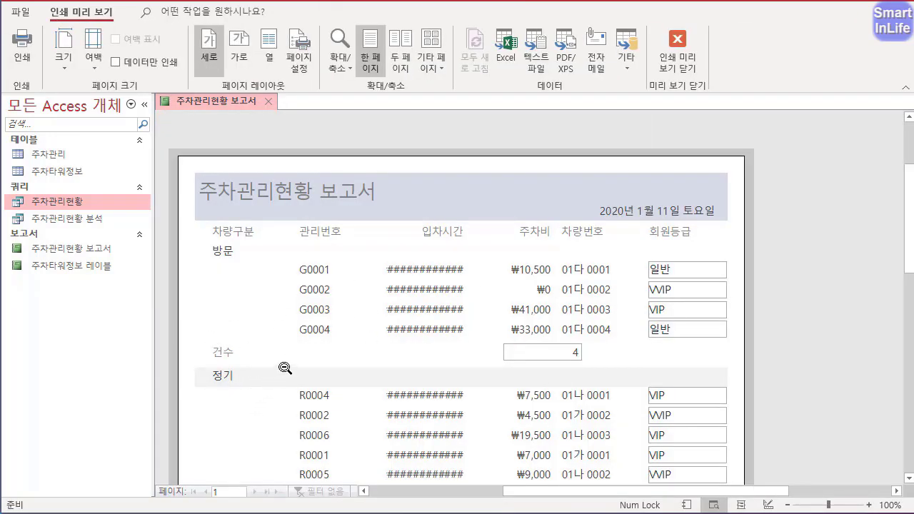
- Reapply theme white (배경 1) as the 차량구분 머리글 section's background color and set its alternate background color to 색 없음
{"action": "scroll", "coordinate": [285, 368], "scroll_direction": "down", "scroll_amount": 2}
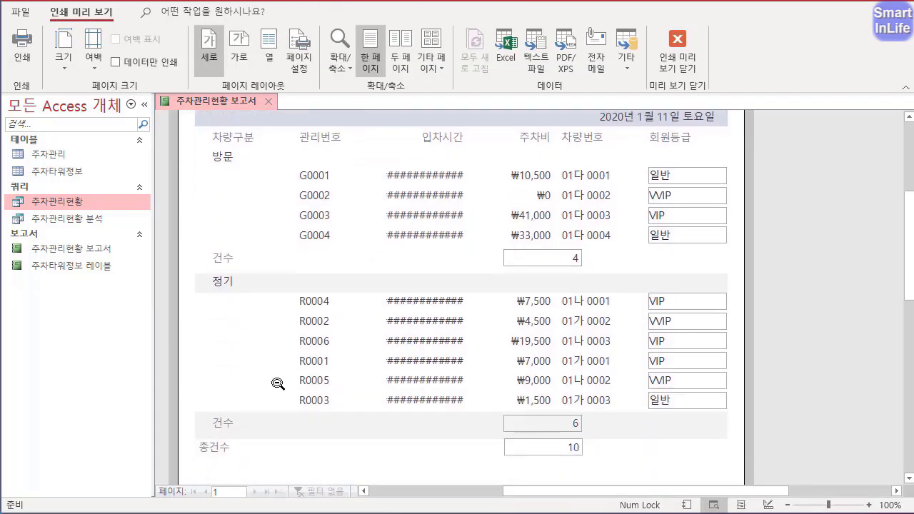
{"action": "left_click", "coordinate": [666, 51]}
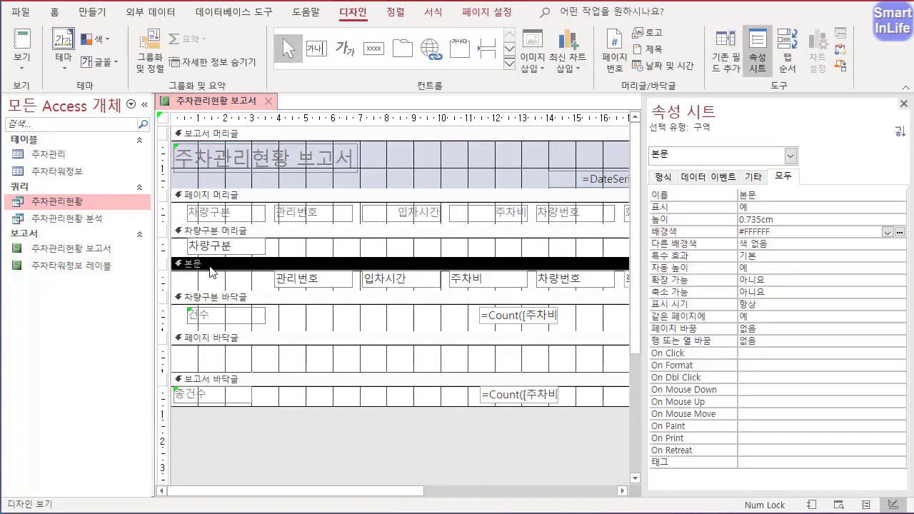
{"action": "left_click", "coordinate": [207, 230]}
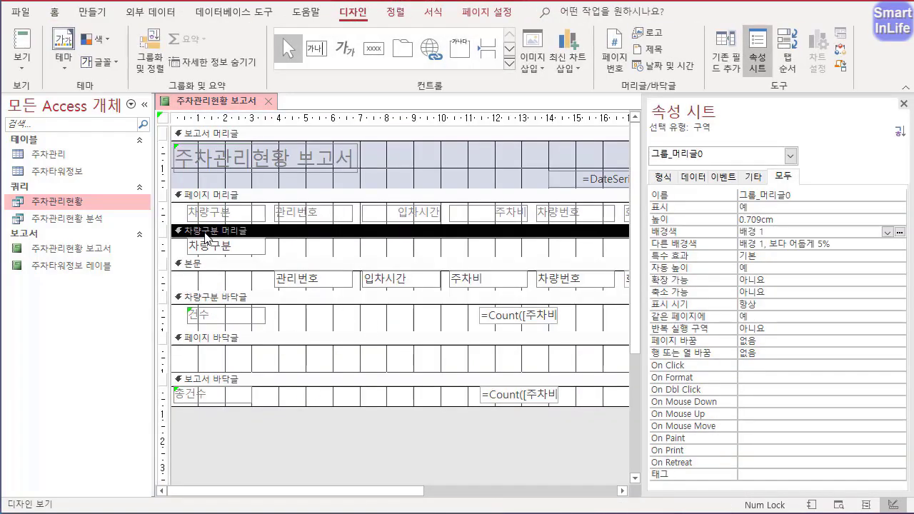
{"action": "left_click", "coordinate": [211, 299]}
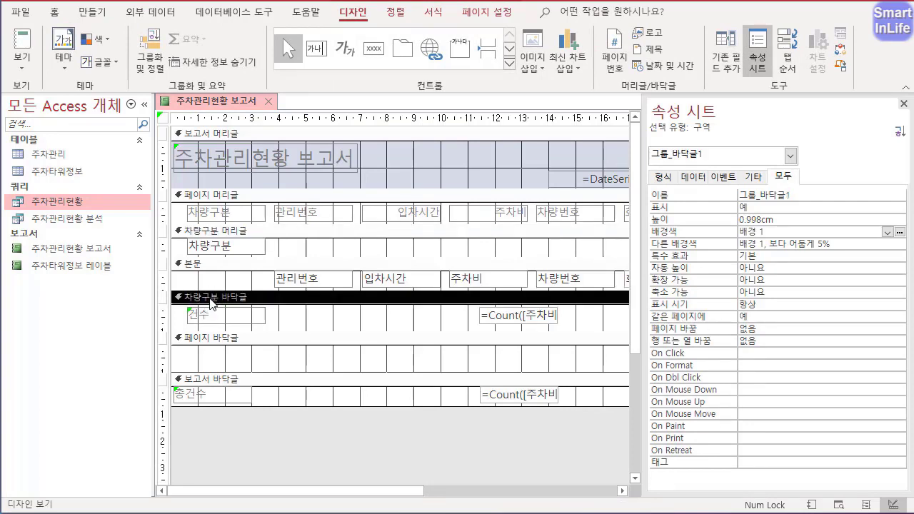
{"action": "left_click", "coordinate": [211, 232]}
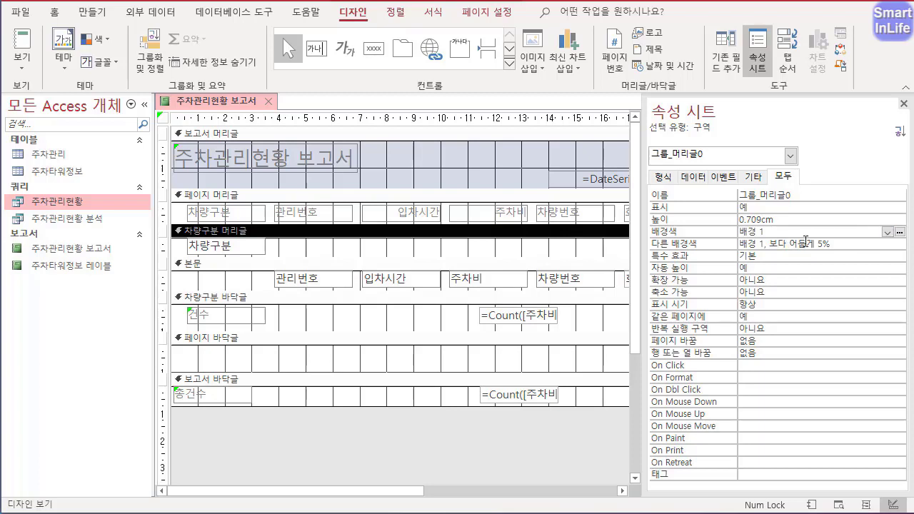
{"action": "left_click", "coordinate": [888, 232]}
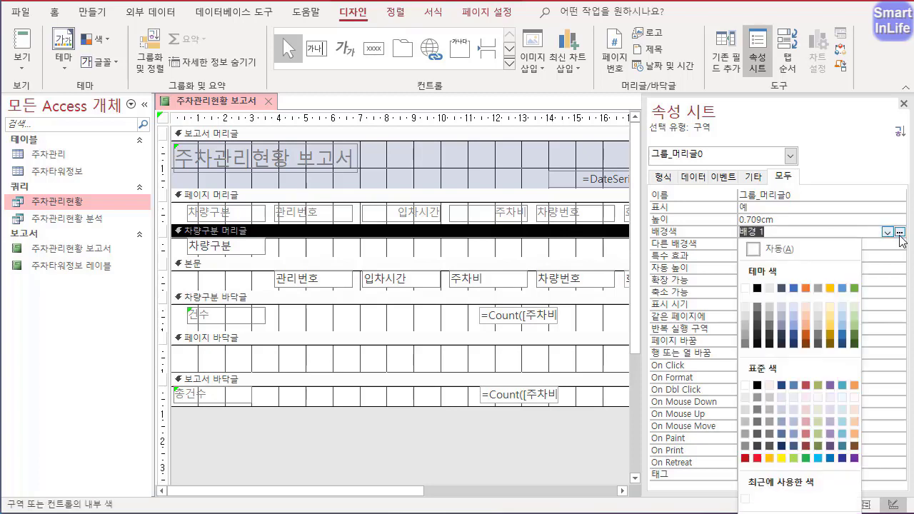
{"action": "left_click", "coordinate": [746, 290]}
{"action": "left_click", "coordinate": [806, 243]}
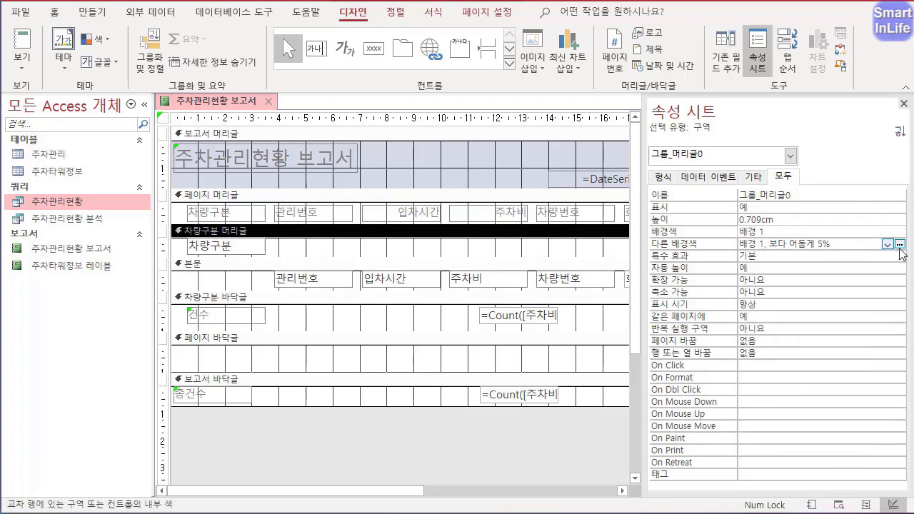
{"action": "left_click", "coordinate": [888, 245]}
{"action": "left_click", "coordinate": [798, 511]}
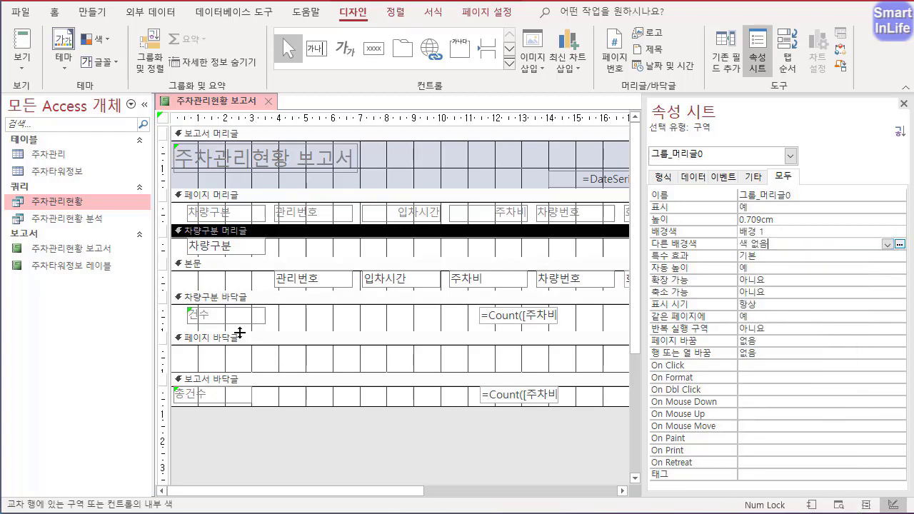
- Reapply theme white (배경 1) as the 차량구분 바닥글 section's background color and set its alternate background color to 색 없음
{"action": "left_click", "coordinate": [214, 297]}
{"action": "right_click", "coordinate": [214, 297]}
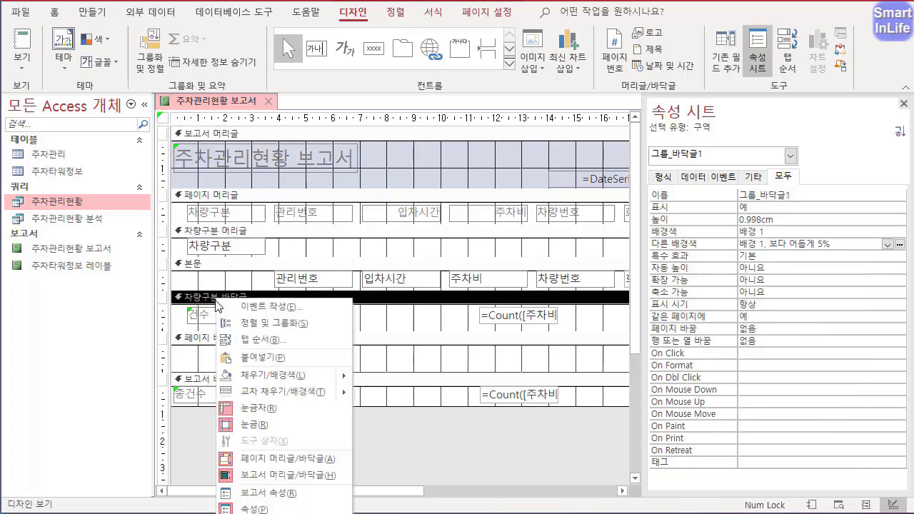
{"action": "left_click", "coordinate": [203, 300]}
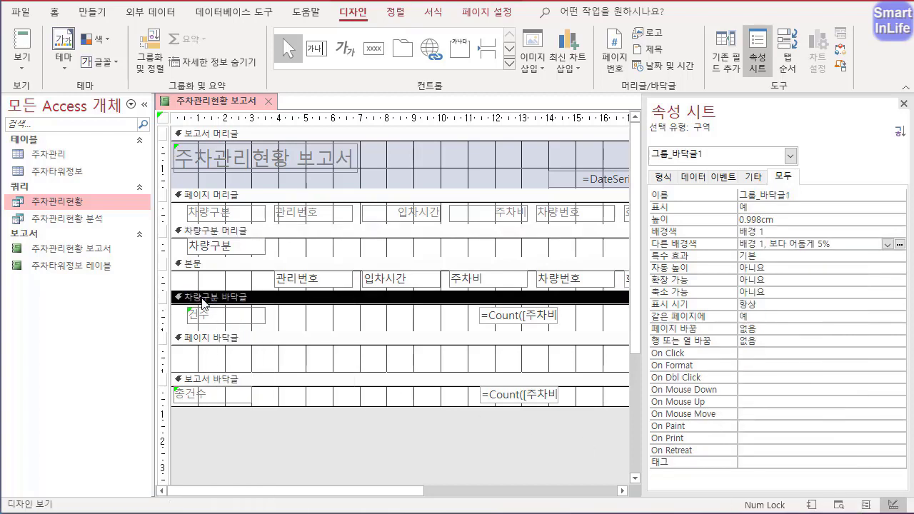
{"action": "left_click", "coordinate": [825, 230]}
{"action": "left_click", "coordinate": [900, 232]}
{"action": "left_click", "coordinate": [747, 288]}
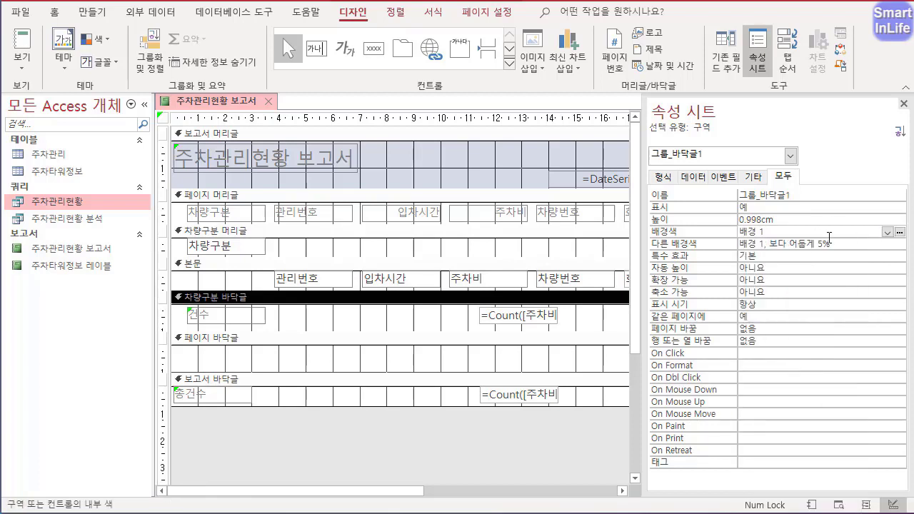
{"action": "left_click", "coordinate": [888, 244]}
{"action": "left_click", "coordinate": [887, 243]}
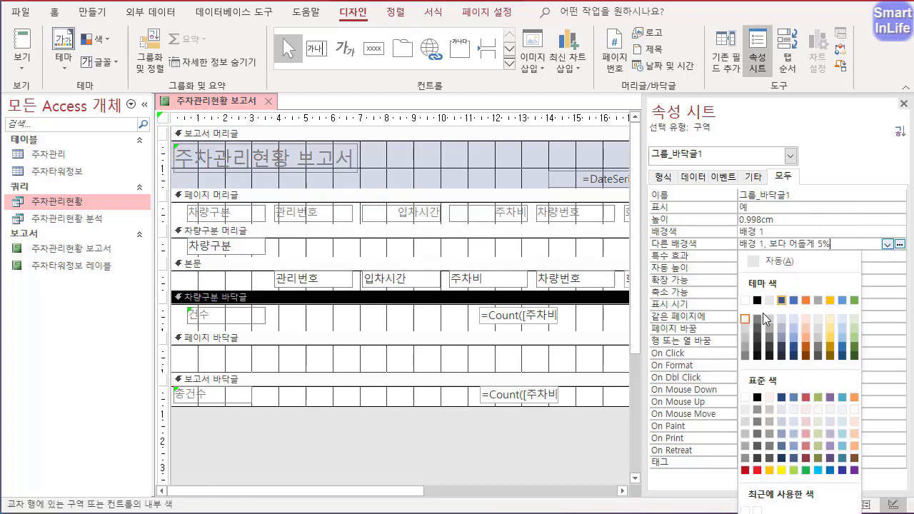
{"action": "left_click", "coordinate": [760, 513]}
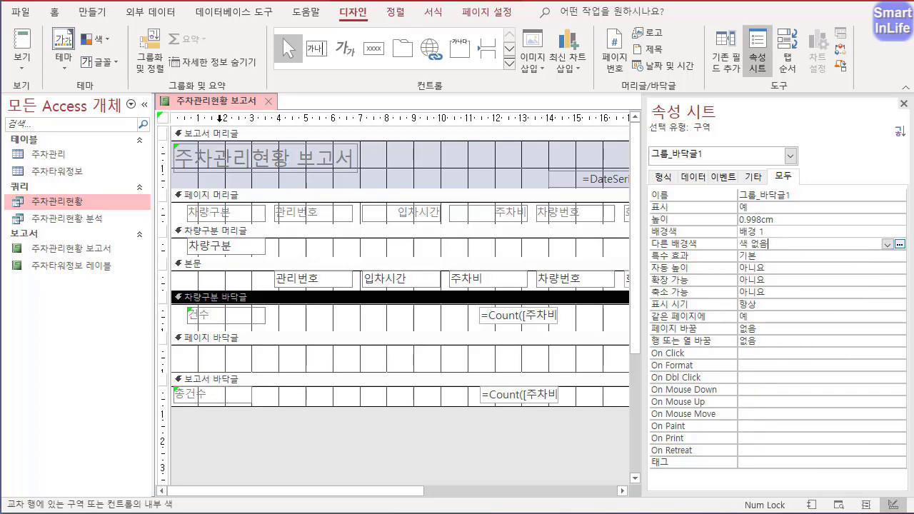
- Check the group header and group footer backgrounds in print preview and return to design view
{"action": "right_click", "coordinate": [207, 104]}
{"action": "left_click", "coordinate": [252, 241]}
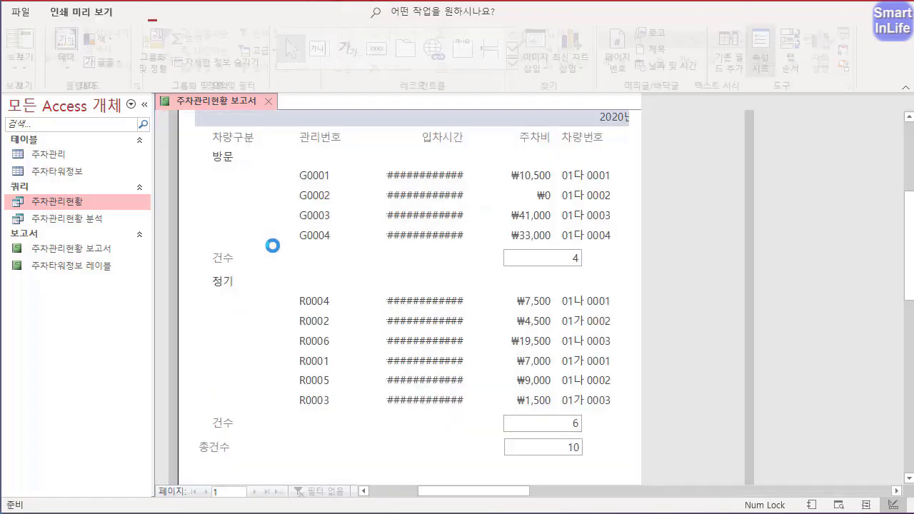
{"action": "scroll", "coordinate": [349, 365], "scroll_direction": "down", "scroll_amount": 2}
{"action": "scroll", "coordinate": [382, 350], "scroll_direction": "up", "scroll_amount": 1}
{"action": "scroll", "coordinate": [365, 245], "scroll_direction": "up", "scroll_amount": 5}
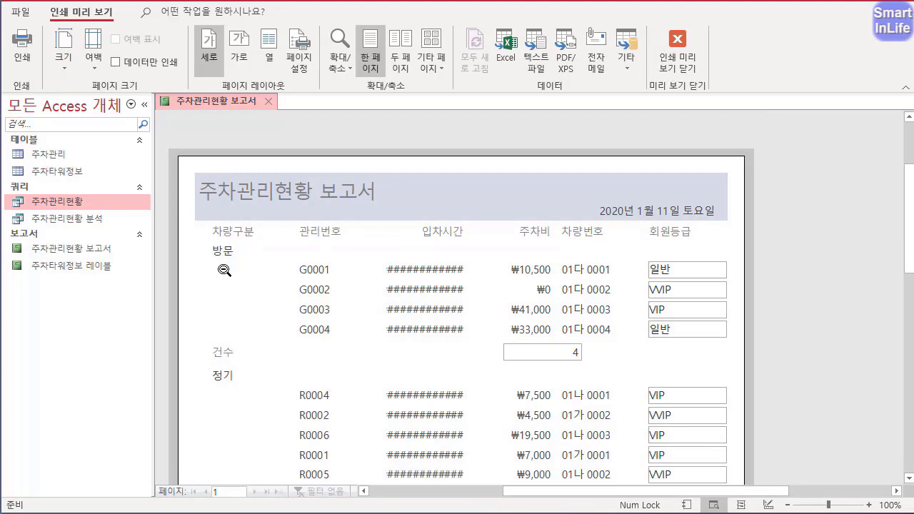
{"action": "left_click", "coordinate": [678, 51]}
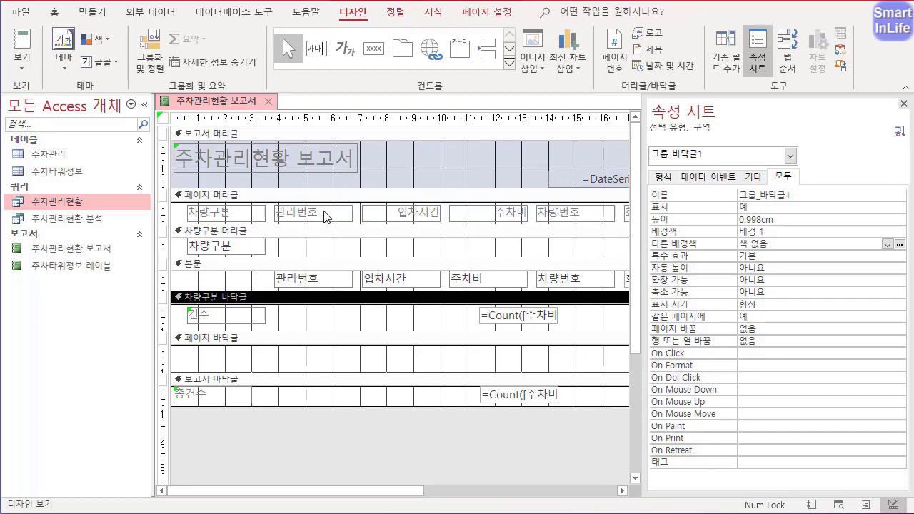
- Narrow the 관리번호 label and text box to about 1.75 cm and shift them left to about 3.6 cm
{"action": "left_click", "coordinate": [325, 216]}
{"action": "left_click", "coordinate": [315, 280], "text": "shift"}
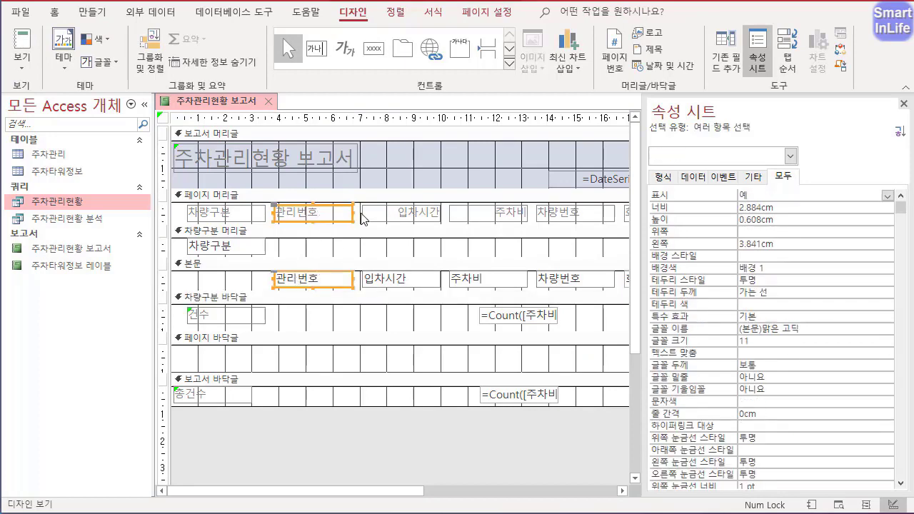
{"action": "left_click_drag", "start_coordinate": [353, 211], "coordinate": [300, 218]}
{"action": "left_click", "coordinate": [310, 217]}
{"action": "left_click", "coordinate": [350, 210]}
- Extend the 입차시간 label and text box leftward to about 4.37 cm wide and check the dates in print preview
{"action": "left_click", "coordinate": [367, 213]}
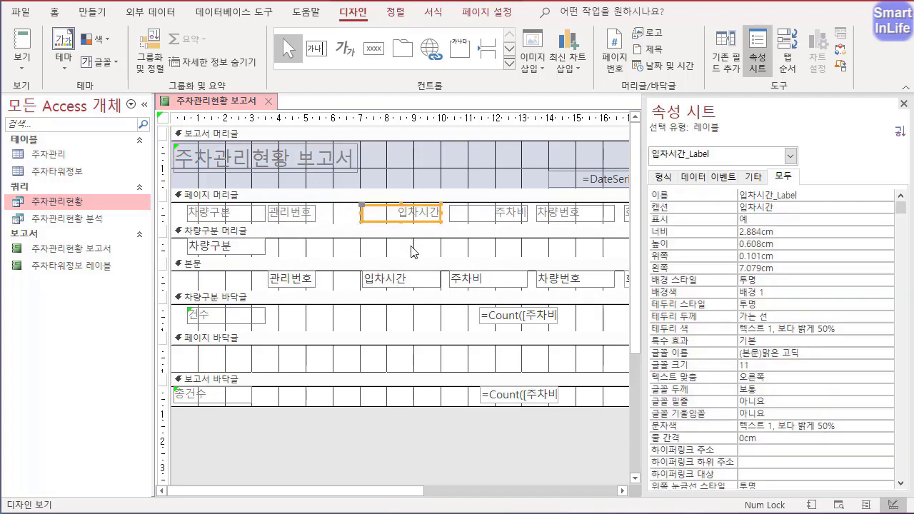
{"action": "left_click", "coordinate": [386, 280], "text": "shift"}
{"action": "left_click_drag", "start_coordinate": [363, 278], "coordinate": [322, 273]}
{"action": "right_click", "coordinate": [216, 105]}
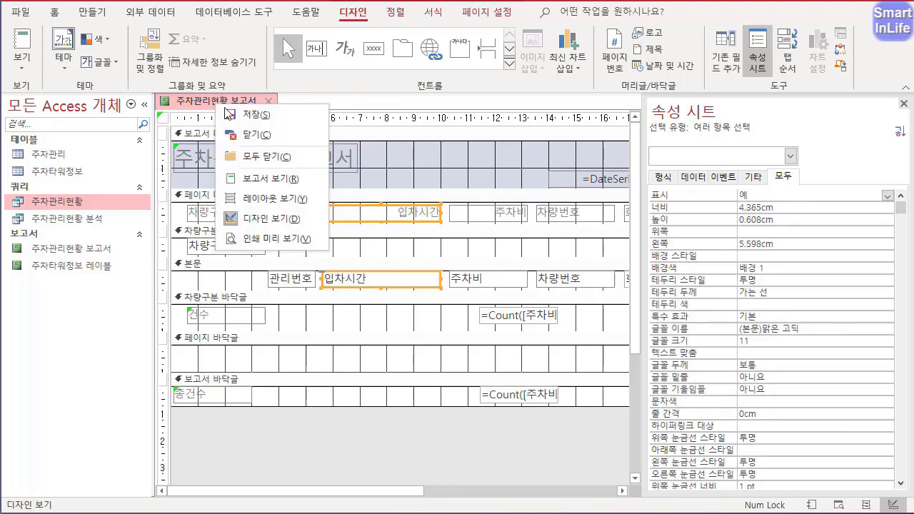
{"action": "left_click", "coordinate": [266, 239]}
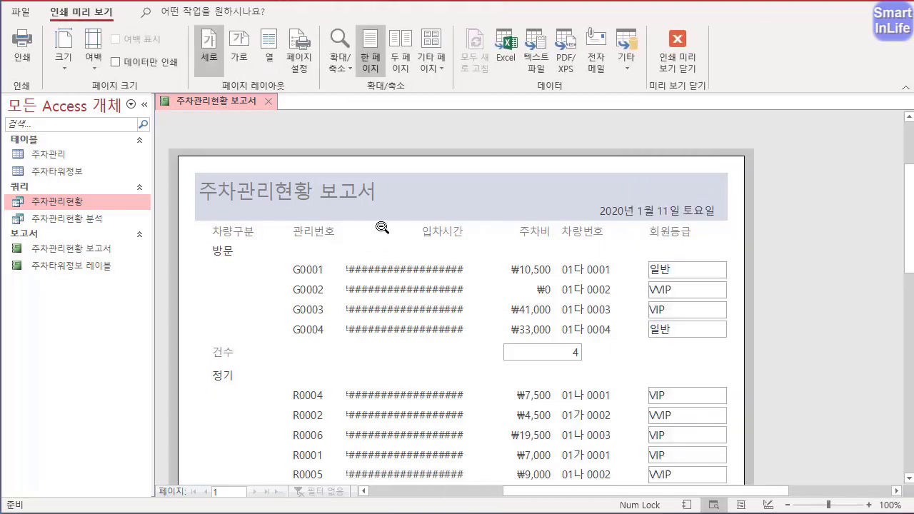
{"action": "left_click", "coordinate": [668, 47]}
- Move the 관리번호 label and text box left to about 3.28 cm from the report's left edge
{"action": "left_click", "coordinate": [291, 213]}
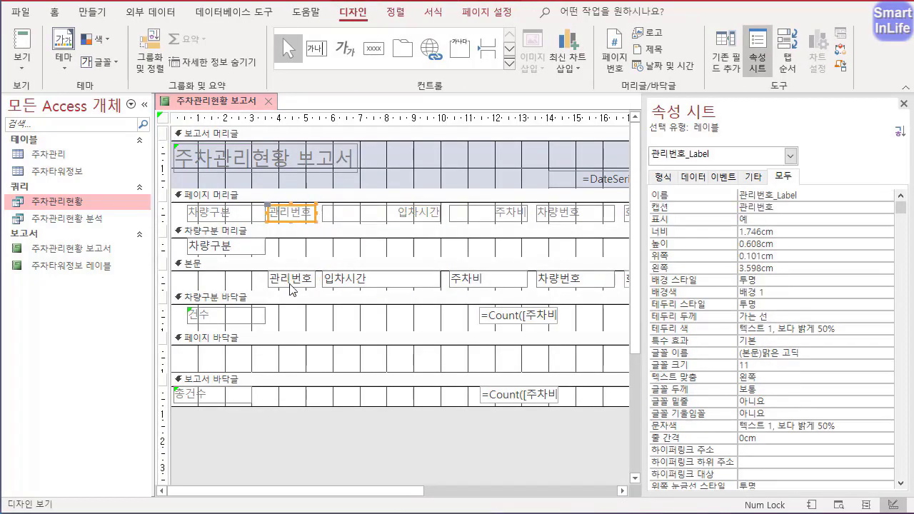
{"action": "left_click", "coordinate": [297, 285], "text": "shift"}
{"action": "key", "text": "Left"}
{"action": "key", "text": "Left"}
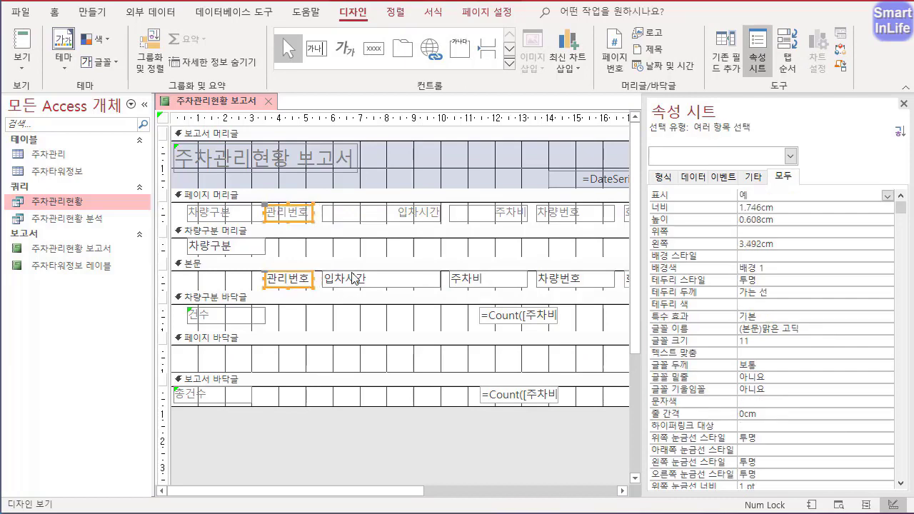
{"action": "key", "text": "Left"}
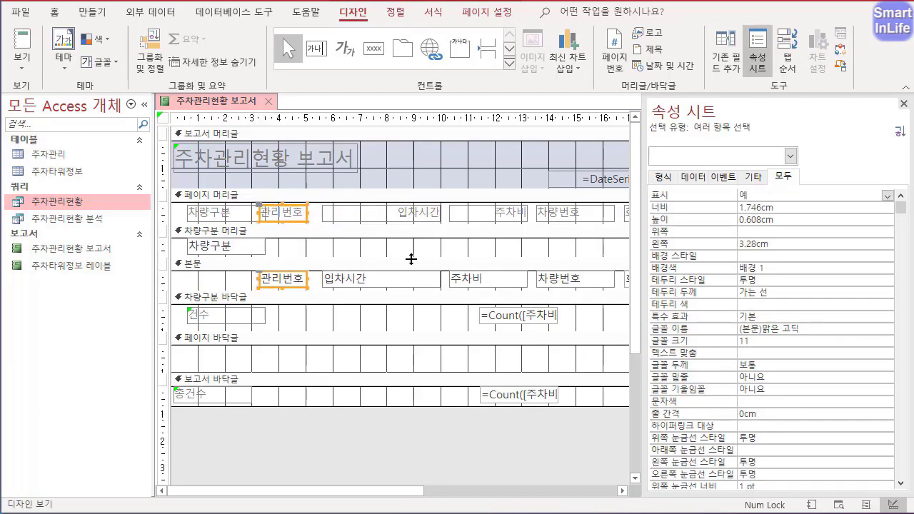
- Extend the 입차시간 label and text box rightward to about 4.89 cm wide and check the dates in print preview
{"action": "left_click", "coordinate": [402, 214]}
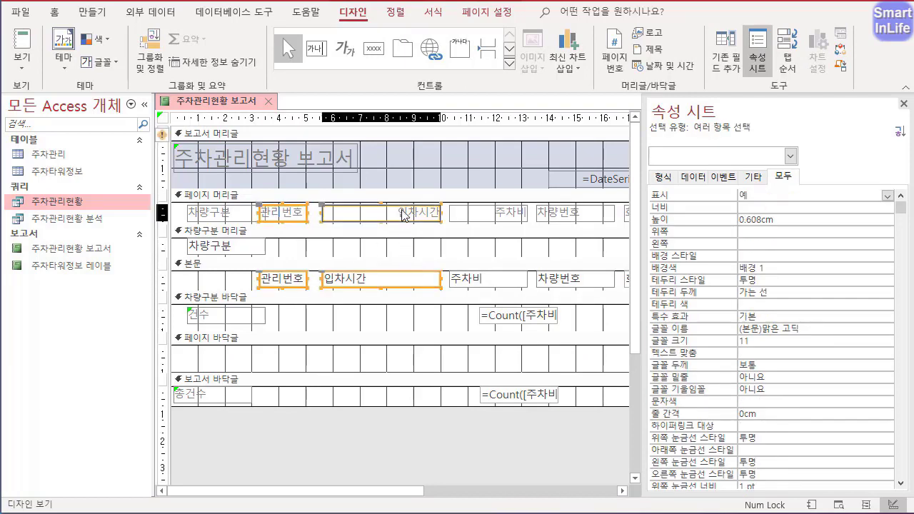
{"action": "left_click", "coordinate": [411, 278], "text": "shift"}
{"action": "left_click_drag", "start_coordinate": [441, 212], "coordinate": [456, 212]}
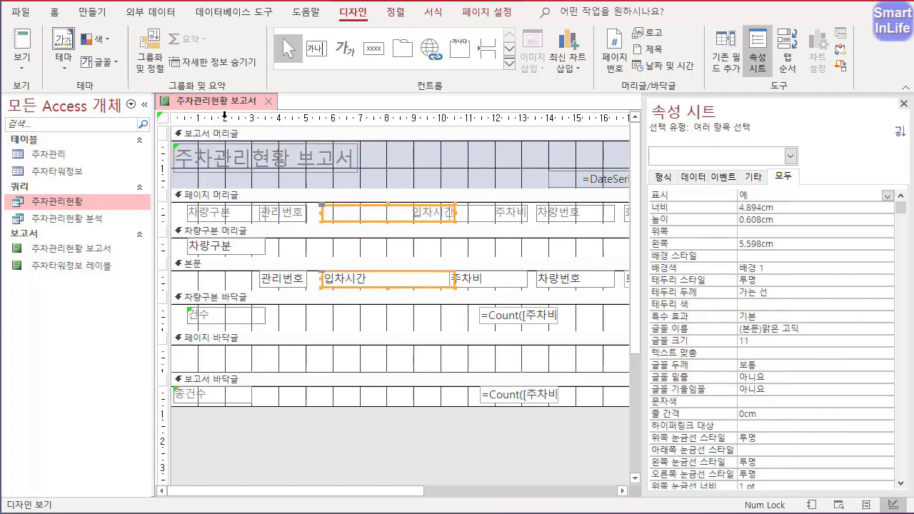
{"action": "right_click", "coordinate": [227, 102]}
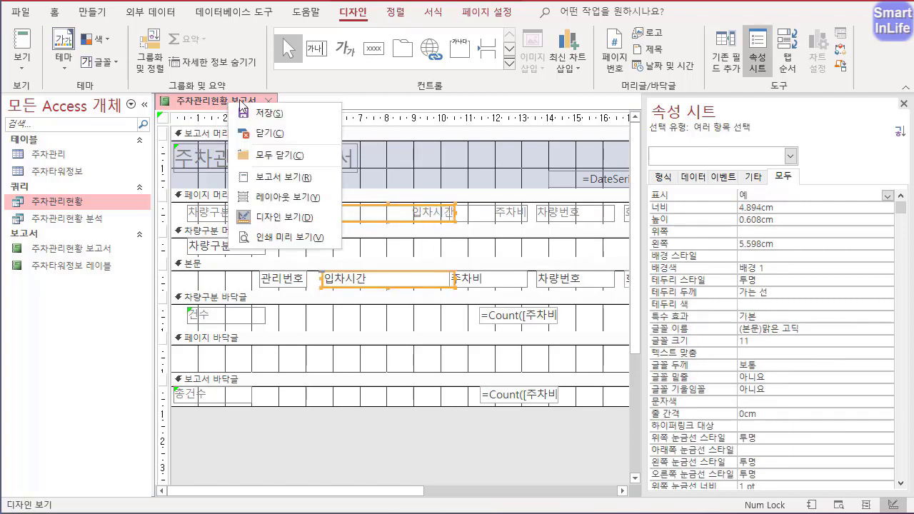
{"action": "left_click", "coordinate": [294, 237]}
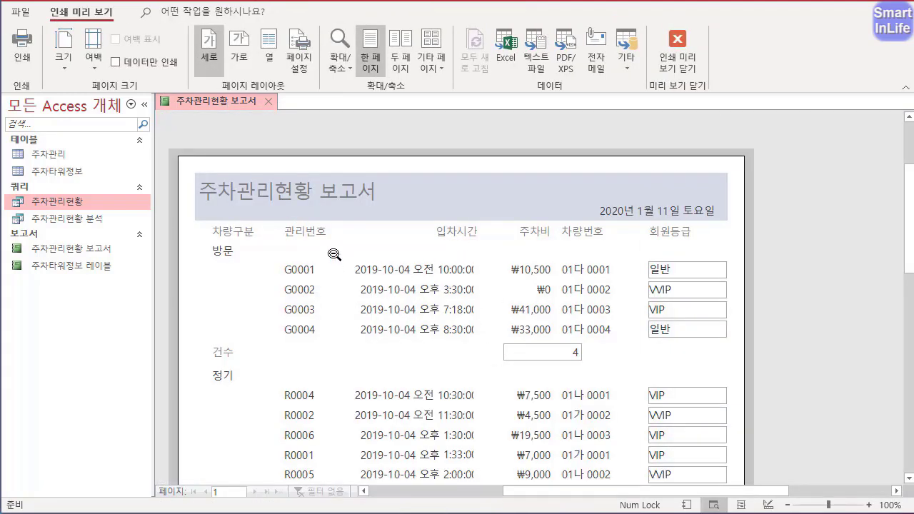
{"action": "left_click", "coordinate": [673, 50]}
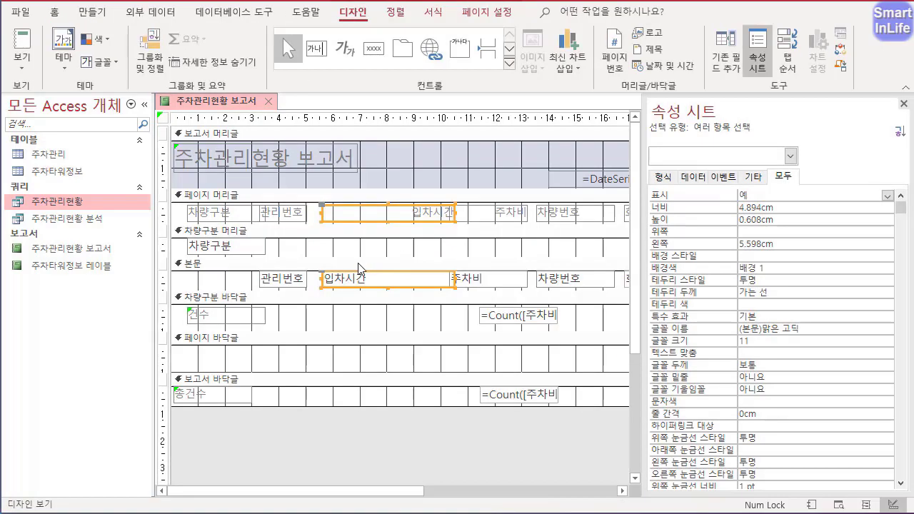
- Extend the 입차시간 label and text box leftward to about 5.61 cm wide and check the dates in print preview
{"action": "left_click_drag", "start_coordinate": [323, 212], "coordinate": [305, 213]}
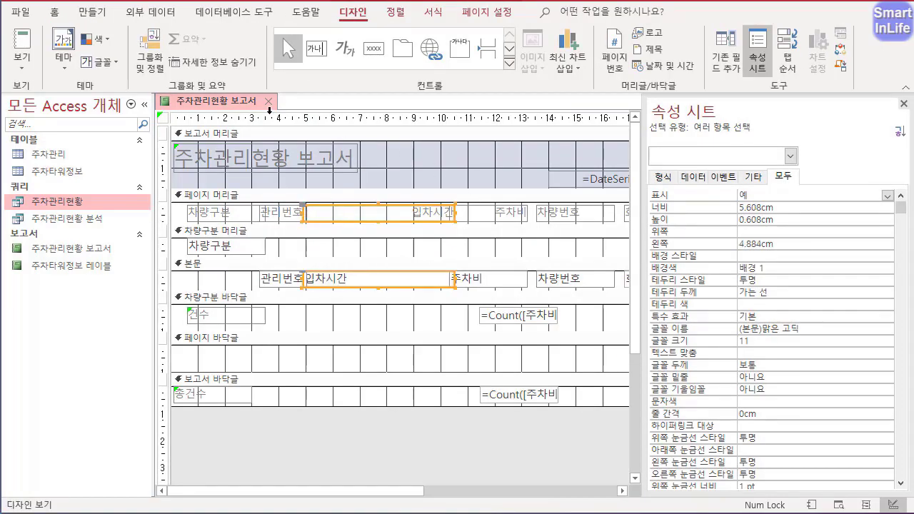
{"action": "right_click", "coordinate": [240, 104]}
{"action": "left_click", "coordinate": [312, 238]}
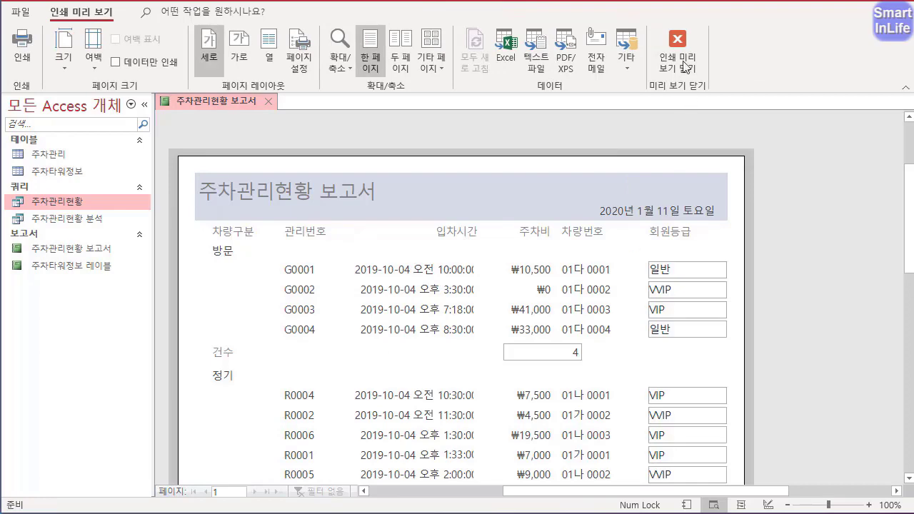
{"action": "left_click", "coordinate": [678, 32]}
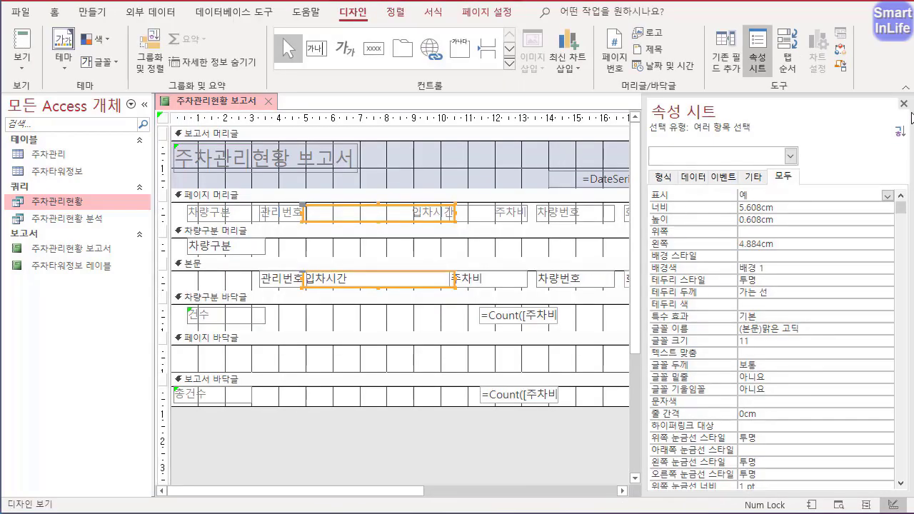
- Hide the property sheet and narrow the 회원등급 label and combo box from their left edges to about the 18 cm mark
{"action": "left_click", "coordinate": [904, 106]}
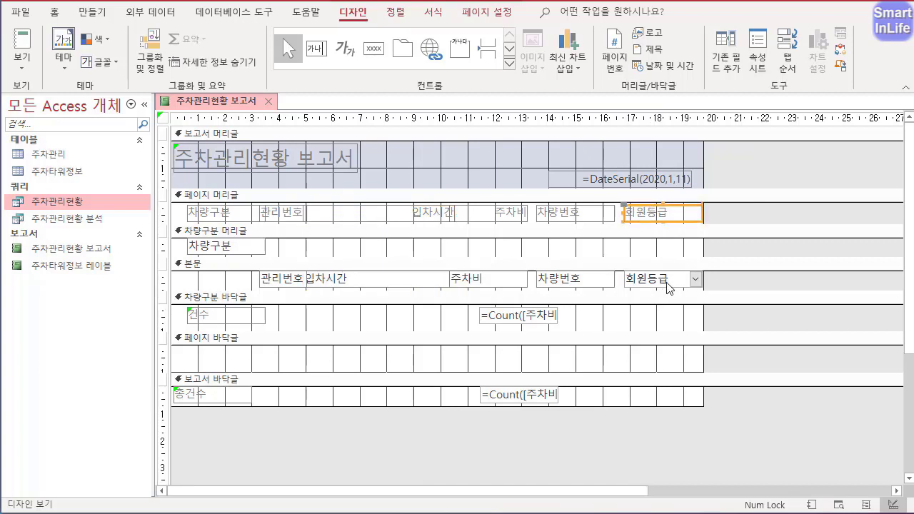
{"action": "left_click", "coordinate": [641, 278], "text": "shift"}
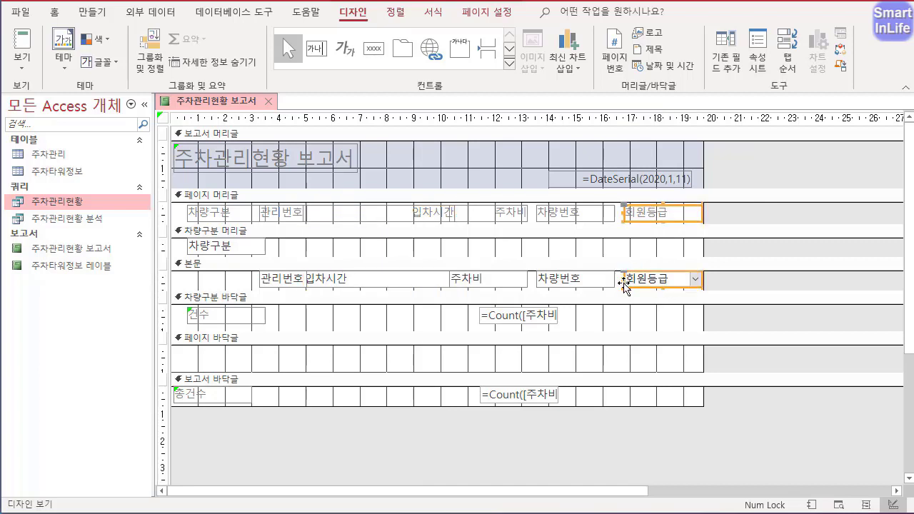
{"action": "left_click_drag", "start_coordinate": [625, 279], "coordinate": [656, 278]}
- Move the 차량번호 label and text box right to about the 14.8 cm mark and check the spacing in print preview
{"action": "left_click", "coordinate": [573, 214]}
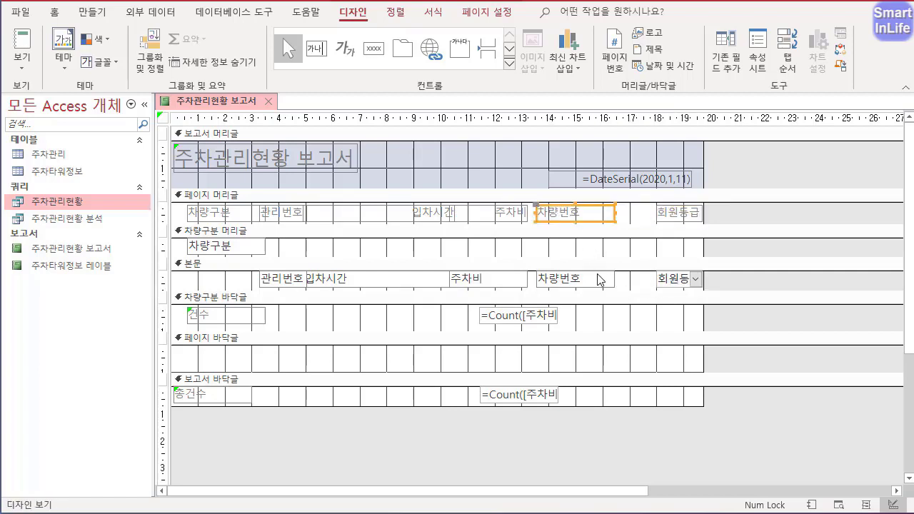
{"action": "left_click", "coordinate": [600, 280], "text": "shift"}
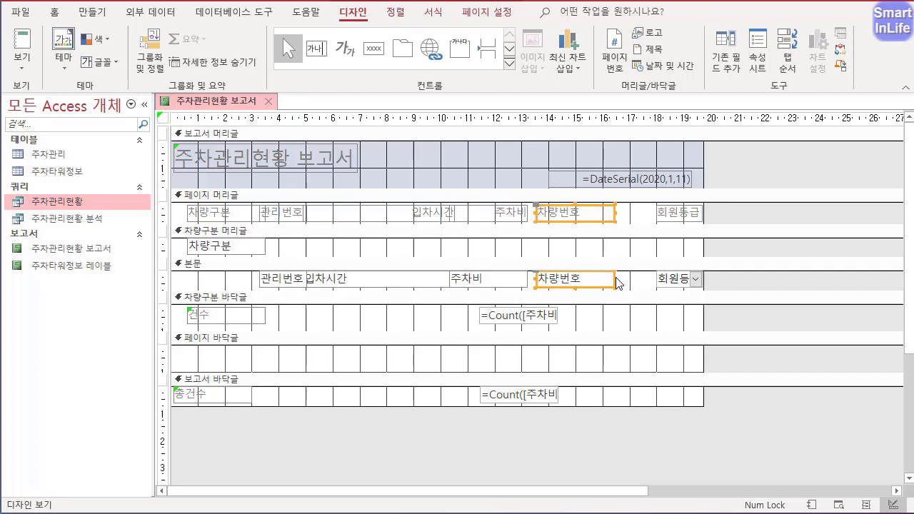
{"action": "left_click_drag", "start_coordinate": [553, 279], "coordinate": [590, 267]}
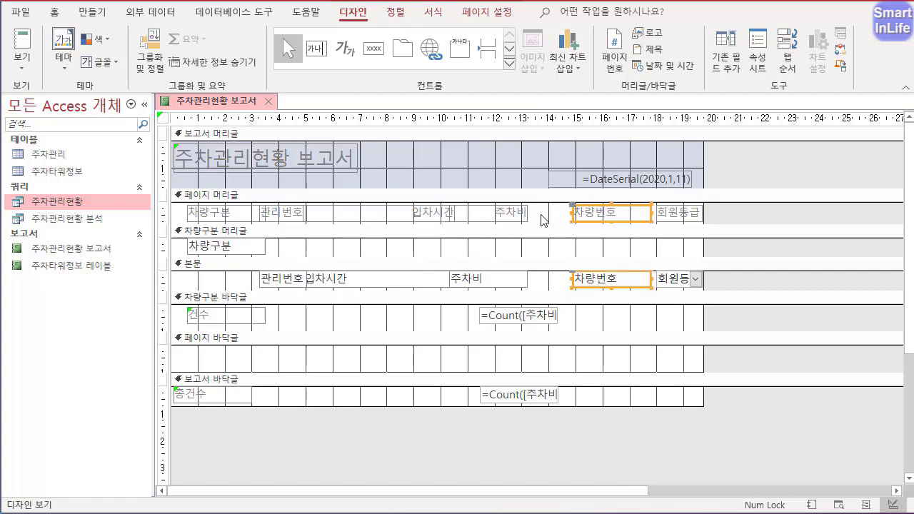
{"action": "right_click", "coordinate": [232, 108]}
{"action": "left_click", "coordinate": [293, 236]}
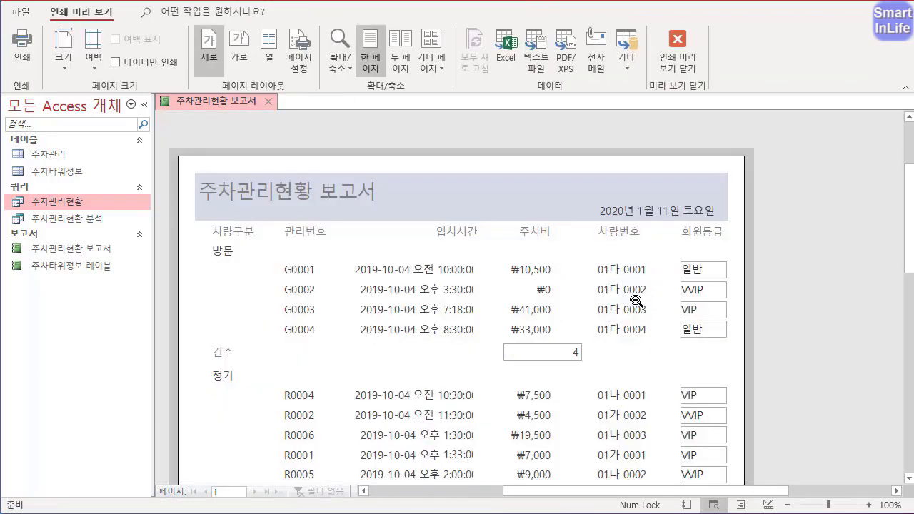
- Close the print preview and move the 주차비 label and text box right to about the 12 cm mark, beside 차량번호
{"action": "left_click", "coordinate": [682, 52]}
{"action": "left_click", "coordinate": [511, 214]}
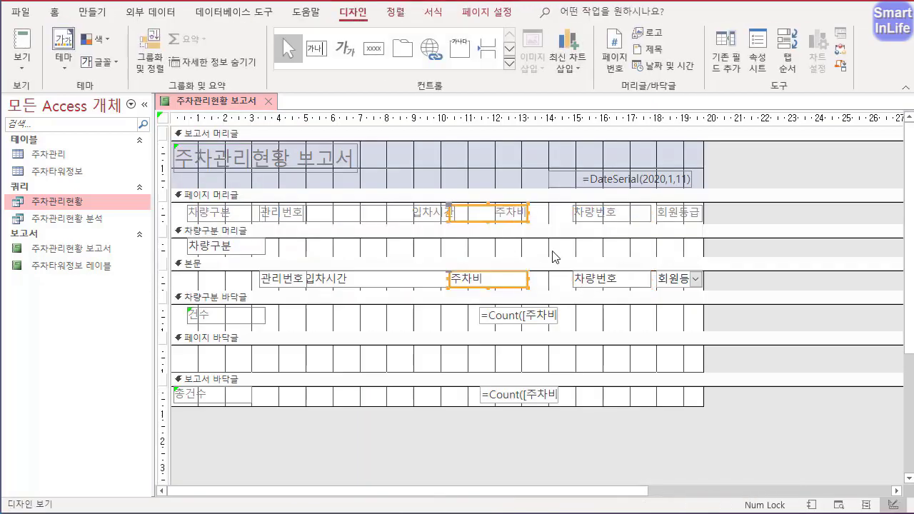
{"action": "left_click_drag", "start_coordinate": [528, 213], "coordinate": [563, 212]}
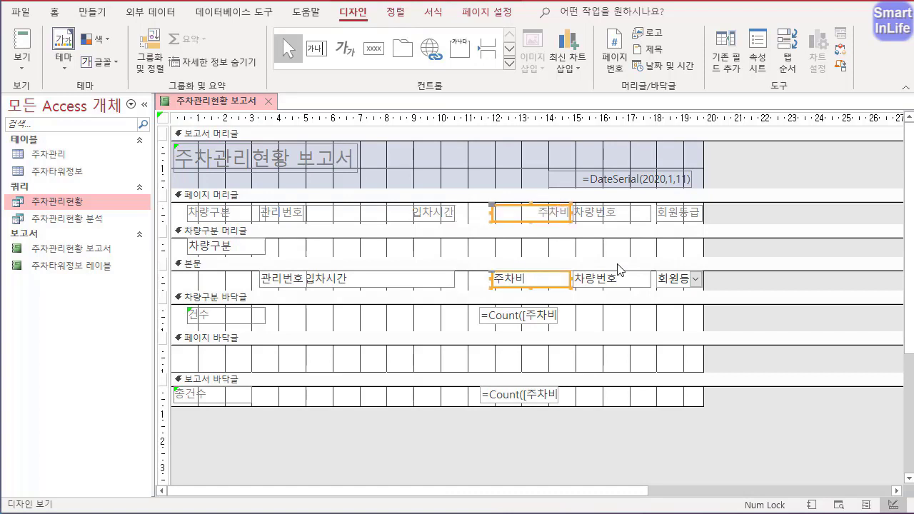
- Extend the 입차시간 label and text box rightward to about the 11.7 cm mark and check the whole report in print preview
{"action": "left_click", "coordinate": [444, 219]}
{"action": "left_click", "coordinate": [428, 282], "text": "shift"}
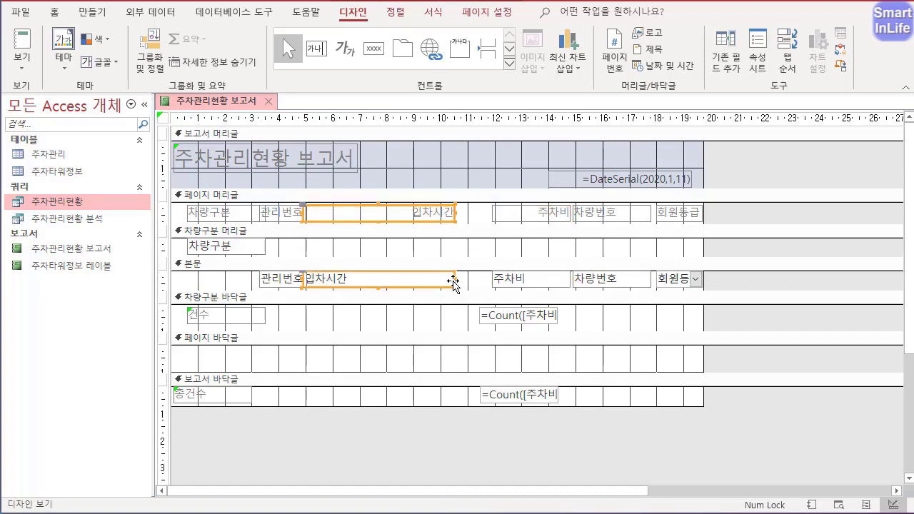
{"action": "left_click_drag", "start_coordinate": [454, 278], "coordinate": [488, 276]}
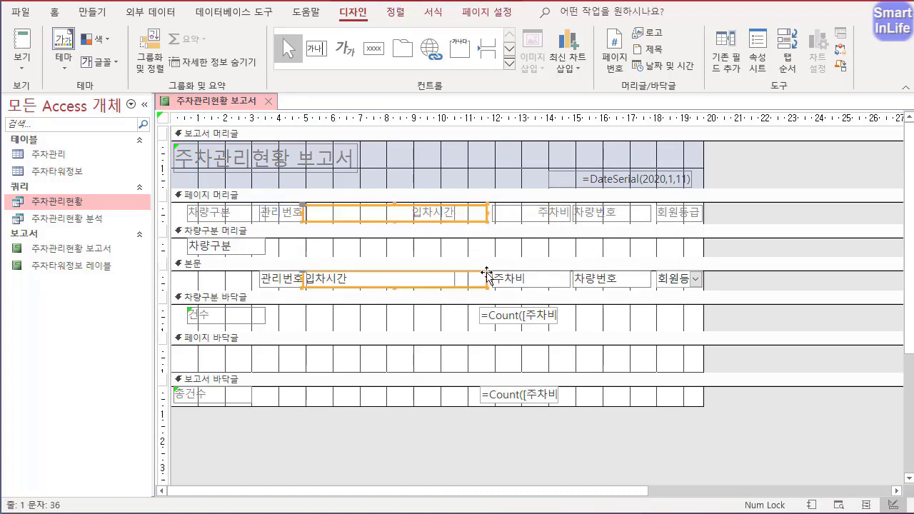
{"action": "right_click", "coordinate": [255, 102]}
{"action": "left_click", "coordinate": [330, 240]}
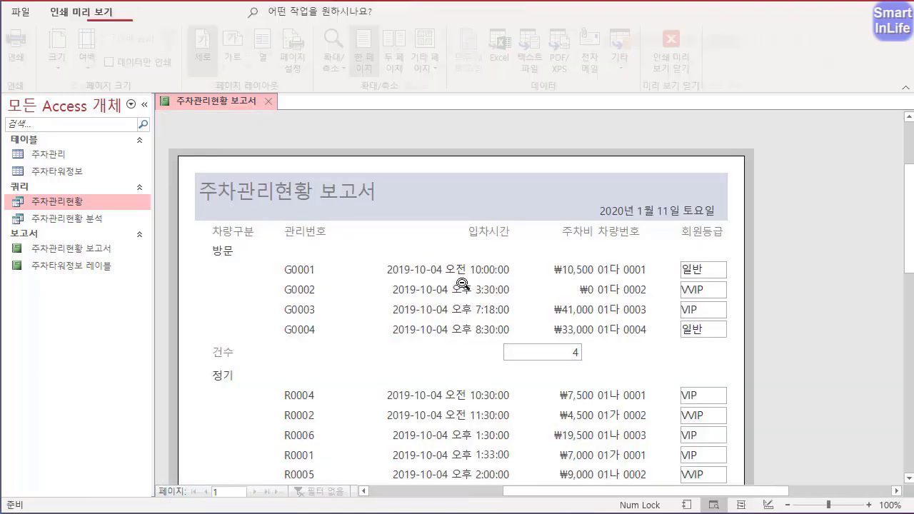
{"action": "scroll", "coordinate": [505, 376], "scroll_direction": "down", "scroll_amount": 3}
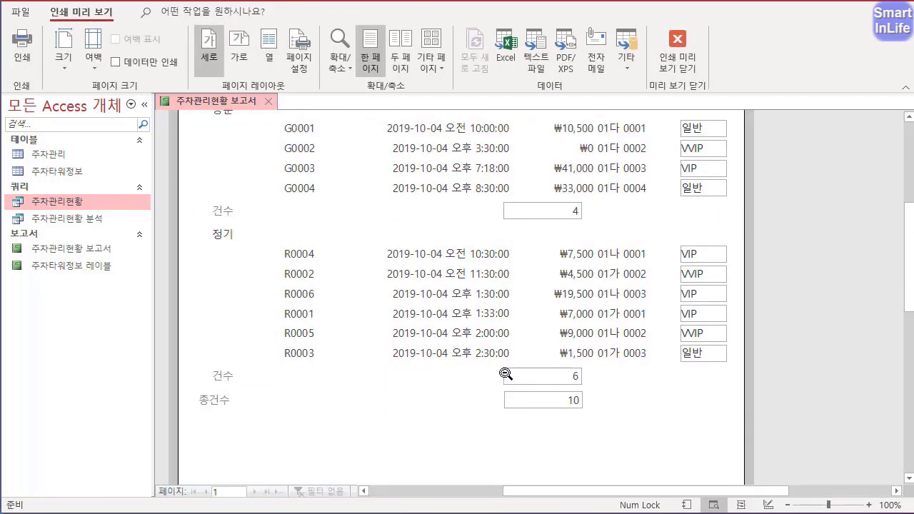
{"action": "scroll", "coordinate": [510, 353], "scroll_direction": "up", "scroll_amount": 3}
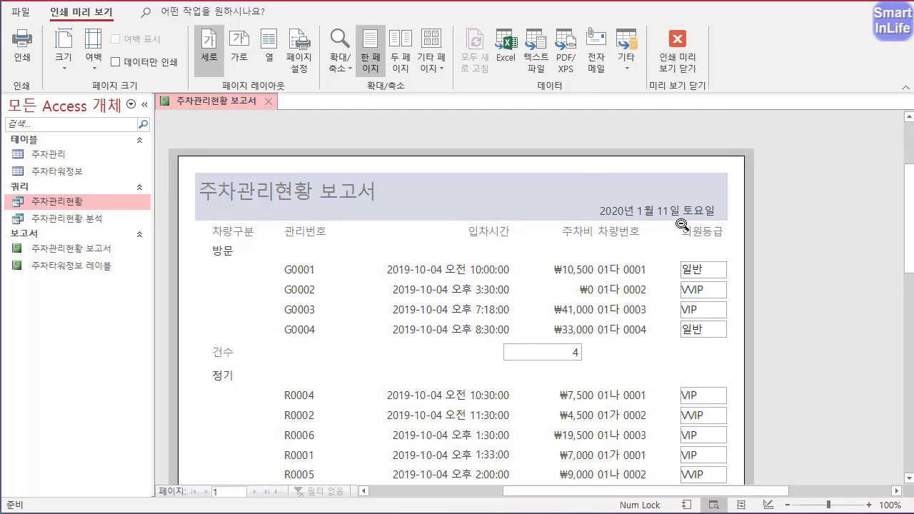
{"action": "left_click", "coordinate": [693, 55]}
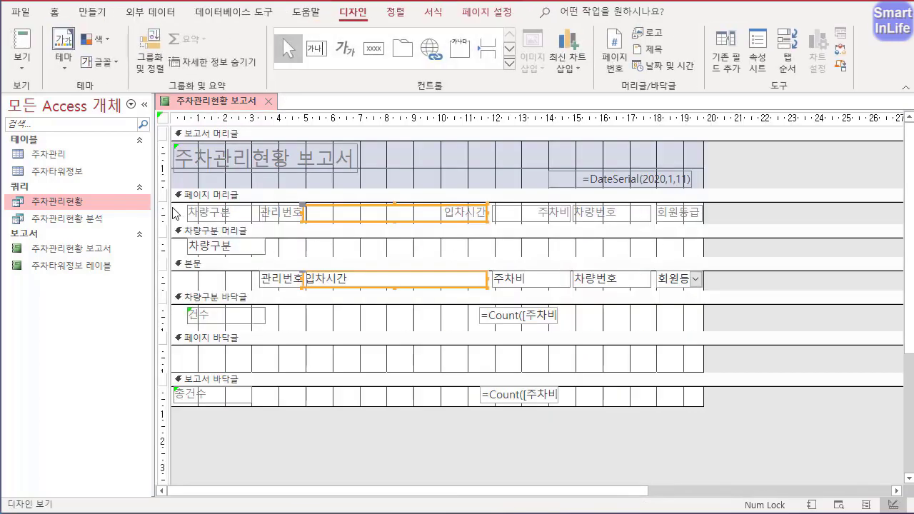
- Apply centre alignment to all page header labels and right-align the 주차비 text box in the detail section
{"action": "left_click", "coordinate": [169, 214]}
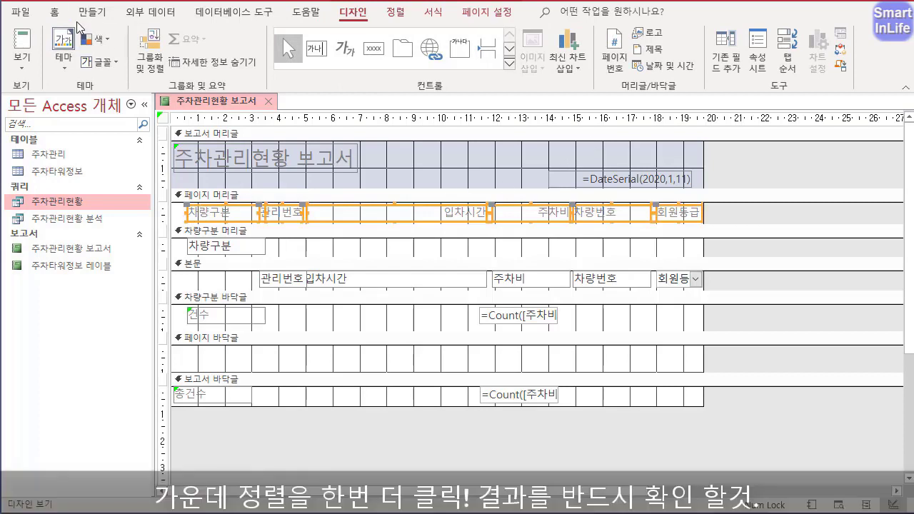
{"action": "left_click", "coordinate": [69, 14]}
{"action": "left_click", "coordinate": [762, 62]}
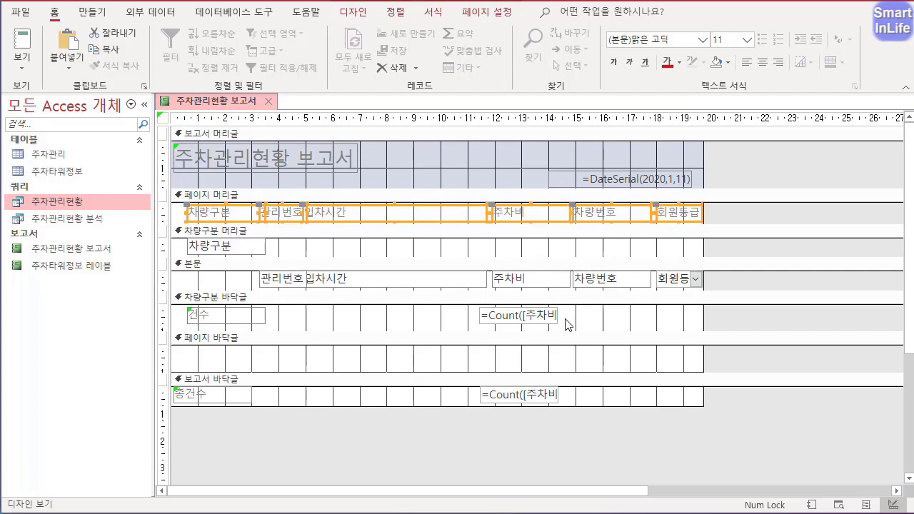
{"action": "left_click", "coordinate": [546, 283]}
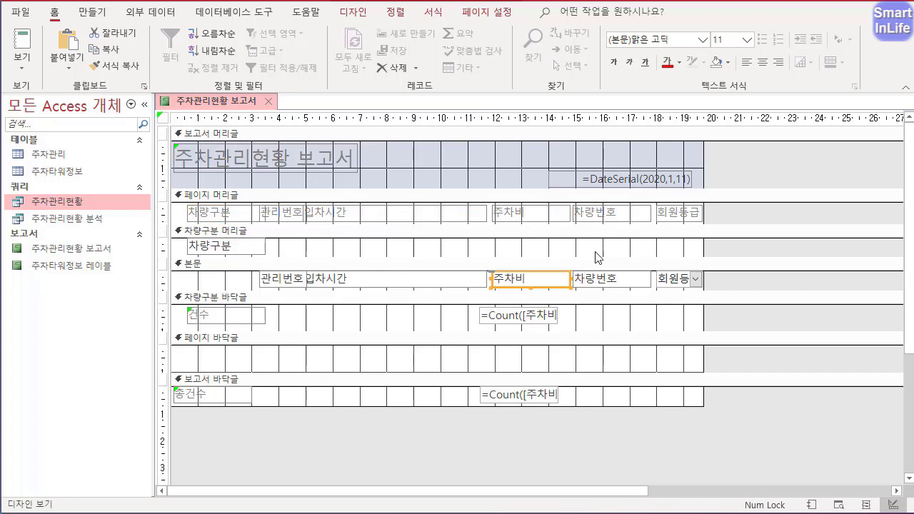
{"action": "left_click", "coordinate": [779, 63]}
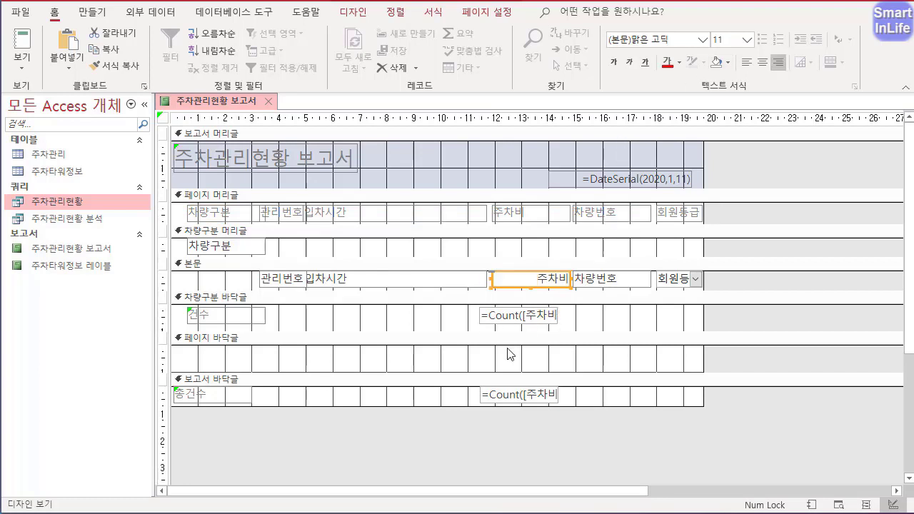
- Nudge the 총건수 label in the report footer right so it lines up under the 건수 label
{"action": "left_click", "coordinate": [240, 401], "text": "shift"}
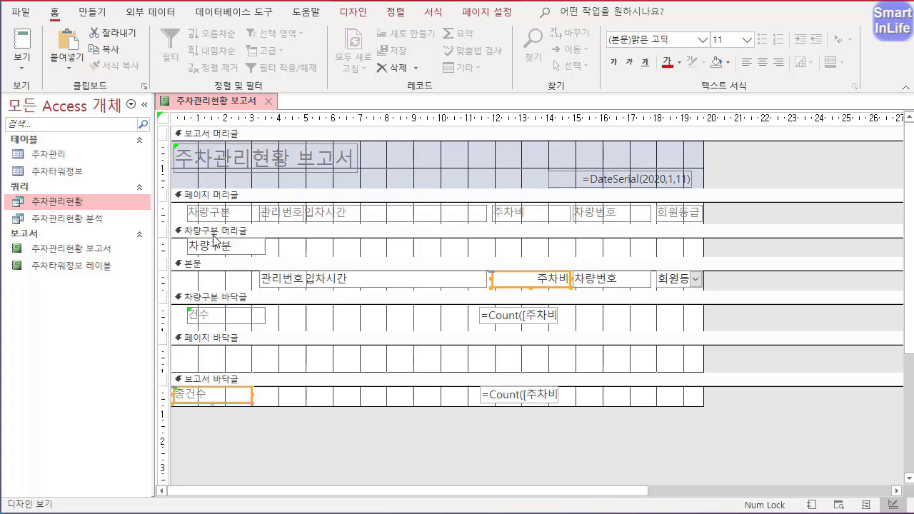
{"action": "left_click", "coordinate": [271, 399]}
{"action": "left_click", "coordinate": [251, 395]}
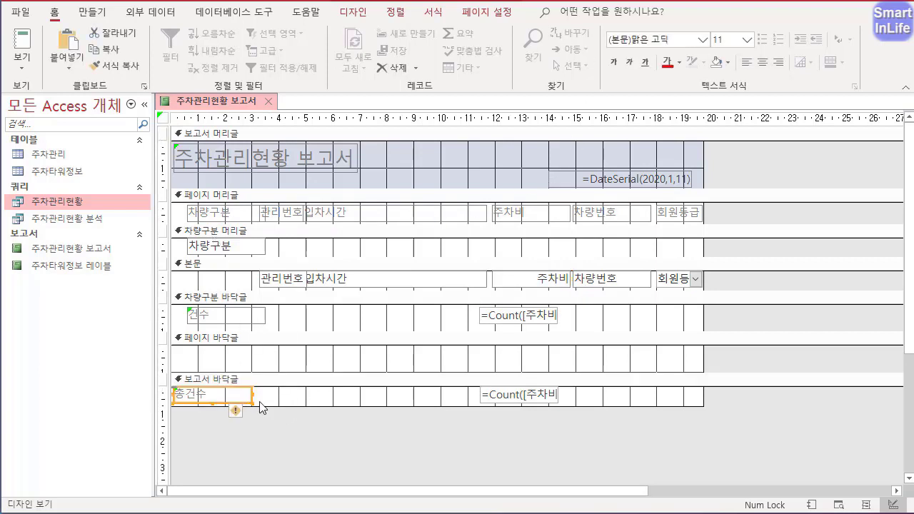
{"action": "key", "text": "Right"}
{"action": "key", "text": "Right"}
{"action": "key", "text": "Right"}
{"action": "key", "text": "Right"}
{"action": "key", "text": "Right"}
{"action": "key", "text": "Right"}
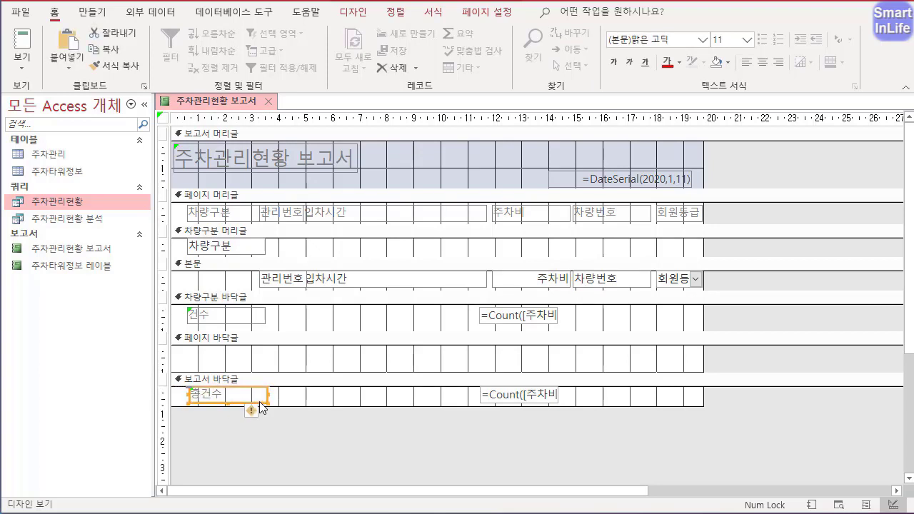
- Move the count text boxes in the 차량구분 footer and report footer right to about the 14.8 cm mark, under 차량번호
{"action": "left_click", "coordinate": [488, 320]}
{"action": "left_click", "coordinate": [498, 400], "text": "shift"}
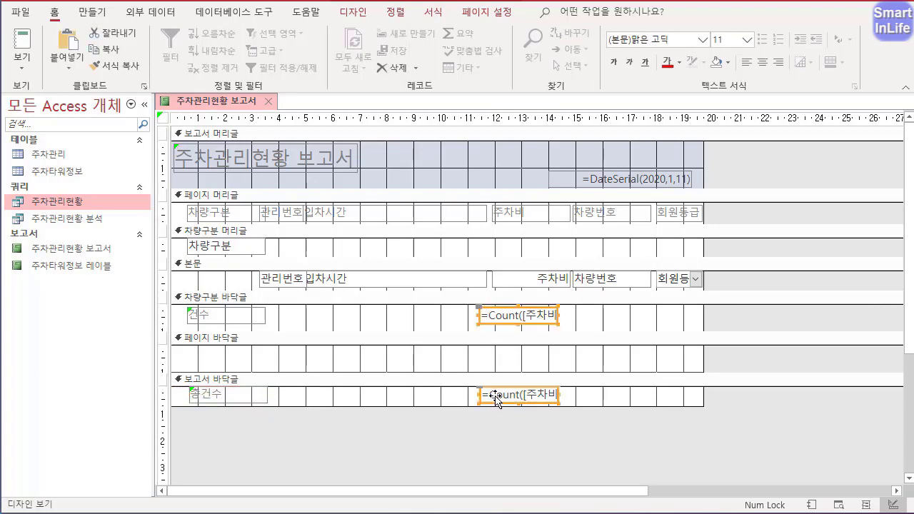
{"action": "key", "text": "Right"}
{"action": "key", "text": "Right"}
{"action": "key", "text": "Right"}
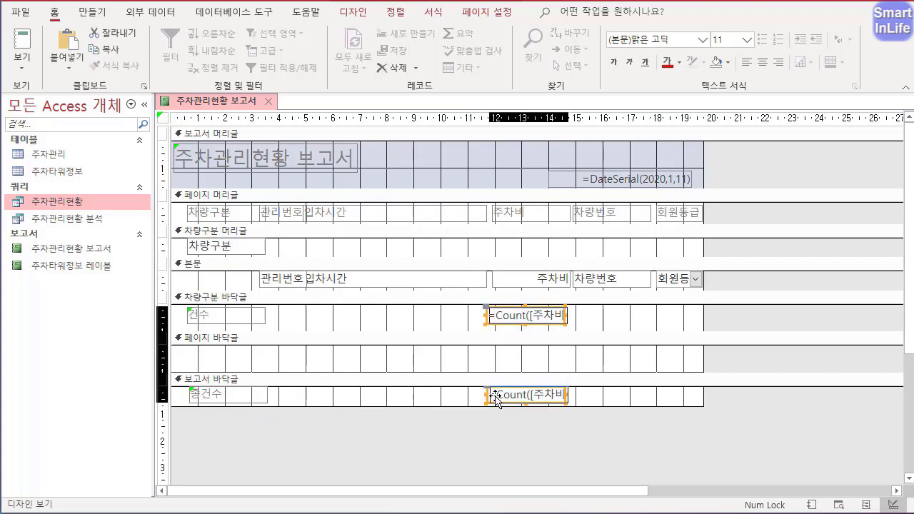
{"action": "key", "text": "Right"}
{"action": "key", "text": "Right"}
{"action": "key", "text": "Right"}
{"action": "key", "text": "Right"}
{"action": "key", "text": "Right"}
{"action": "key", "text": "Right"}
{"action": "key", "text": "Right"}
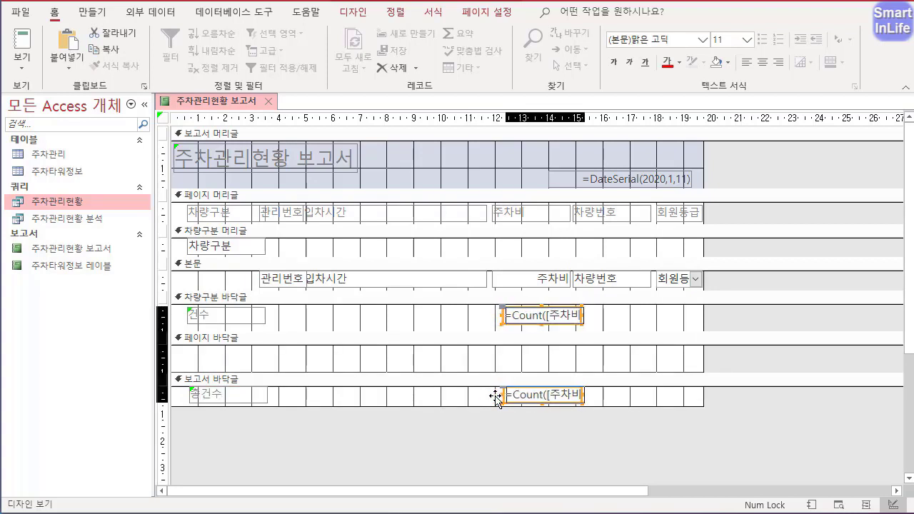
{"action": "key", "text": "Right"}
{"action": "key", "text": "Right"}
{"action": "key", "text": "Right"}
{"action": "key", "text": "Right"}
{"action": "key", "text": "Right"}
{"action": "key", "text": "Right"}
{"action": "key", "text": "Right"}
{"action": "key", "text": "Right"}
{"action": "key", "text": "Right"}
{"action": "key", "text": "Right"}
{"action": "key", "text": "Right"}
{"action": "key", "text": "Right"}
{"action": "key", "text": "Right"}
{"action": "key", "text": "Right"}
{"action": "key", "text": "Right"}
{"action": "key", "text": "Right"}
{"action": "key", "text": "Right"}
{"action": "key", "text": "Right"}
{"action": "key", "text": "Right"}
{"action": "key", "text": "Left"}
{"action": "key", "text": "Left"}
{"action": "key", "text": "Left"}
{"action": "key", "text": "Left"}
{"action": "key", "text": "Left"}
{"action": "key", "text": "Left"}
{"action": "key", "text": "Left"}
{"action": "key", "text": "Left"}
{"action": "key", "text": "Left"}
{"action": "key", "text": "Left"}
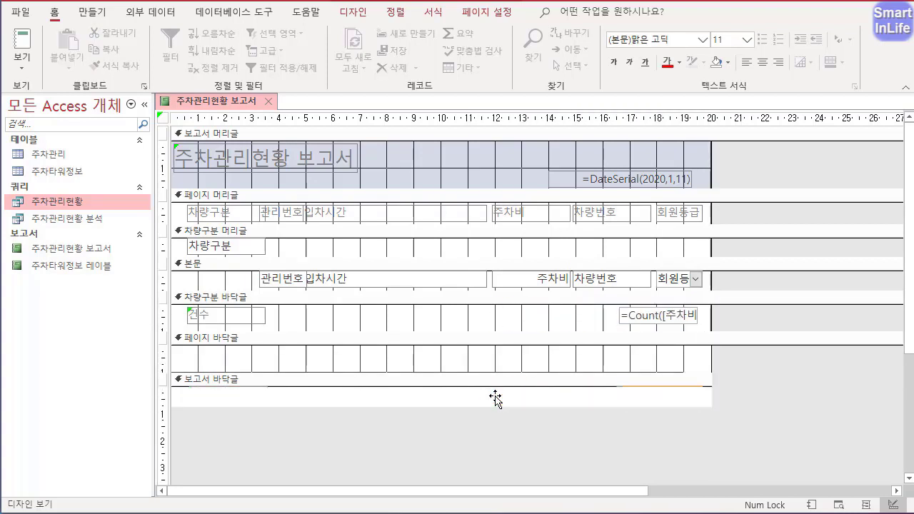
{"action": "key", "text": "Left"}
{"action": "key", "text": "Left"}
{"action": "key", "text": "Left"}
{"action": "key", "text": "Left"}
{"action": "key", "text": "Left"}
{"action": "key", "text": "Left"}
{"action": "key", "text": "Left"}
{"action": "key", "text": "Left"}
{"action": "key", "text": "Left"}
{"action": "key", "text": "Left"}
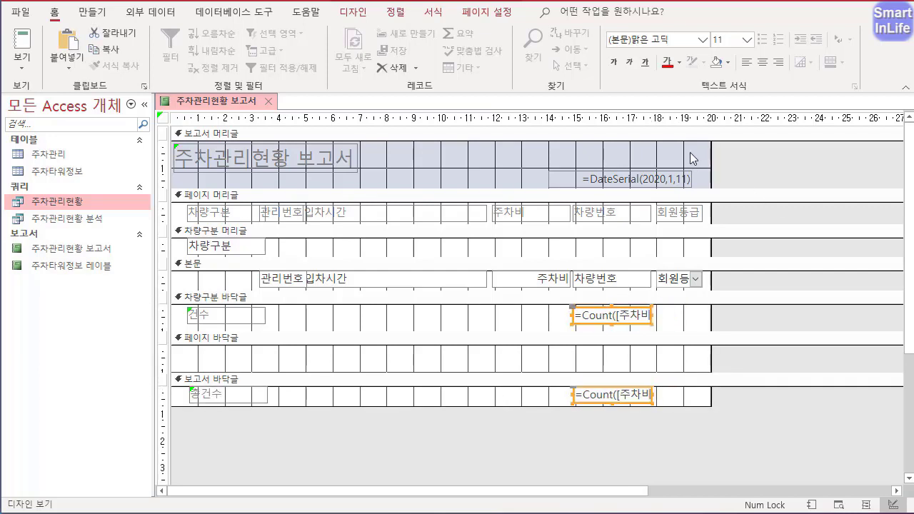
- Narrow the report to about 19.7 cm wide and check the print preview
{"action": "left_click_drag", "start_coordinate": [712, 152], "coordinate": [704, 152]}
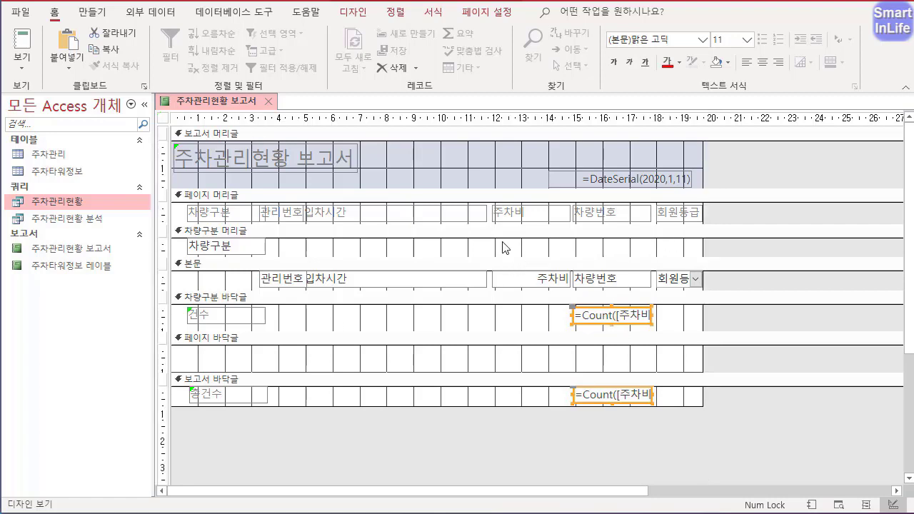
{"action": "right_click", "coordinate": [220, 101]}
{"action": "left_click", "coordinate": [306, 243]}
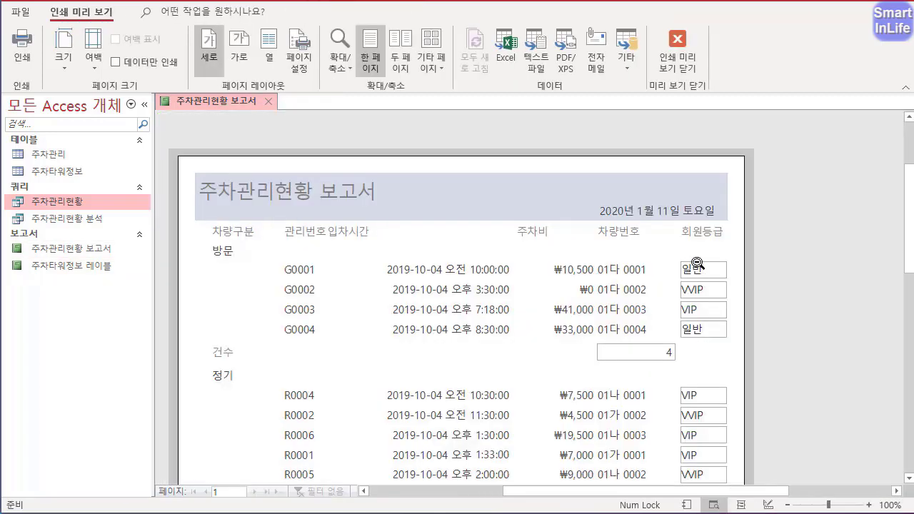
{"action": "left_click", "coordinate": [670, 62]}
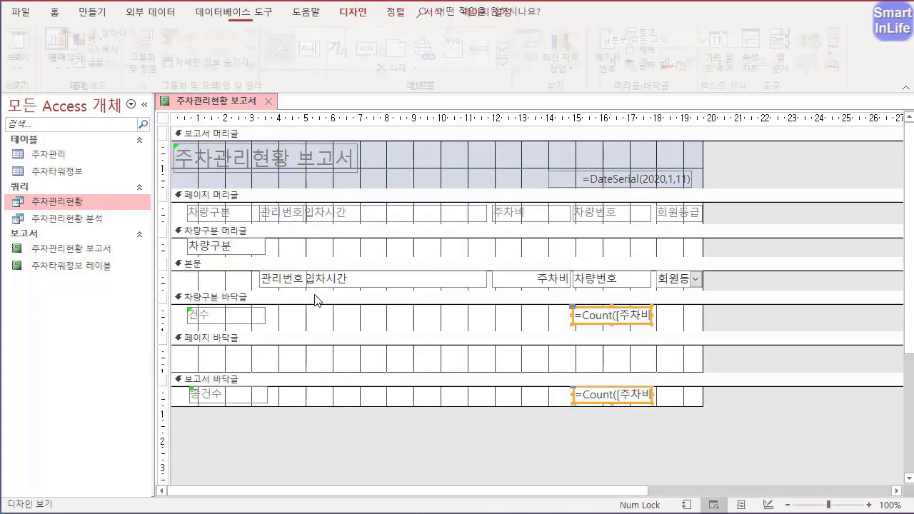
- Set the shape outline of all controls from the page header through the report footer to transparent (투명) and check the print preview
{"action": "left_click_drag", "start_coordinate": [169, 211], "coordinate": [165, 400]}
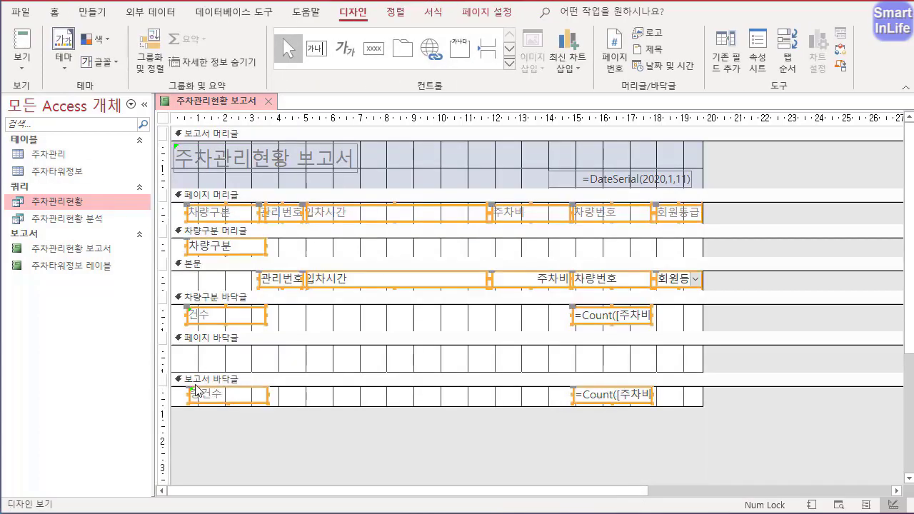
{"action": "left_click", "coordinate": [439, 13]}
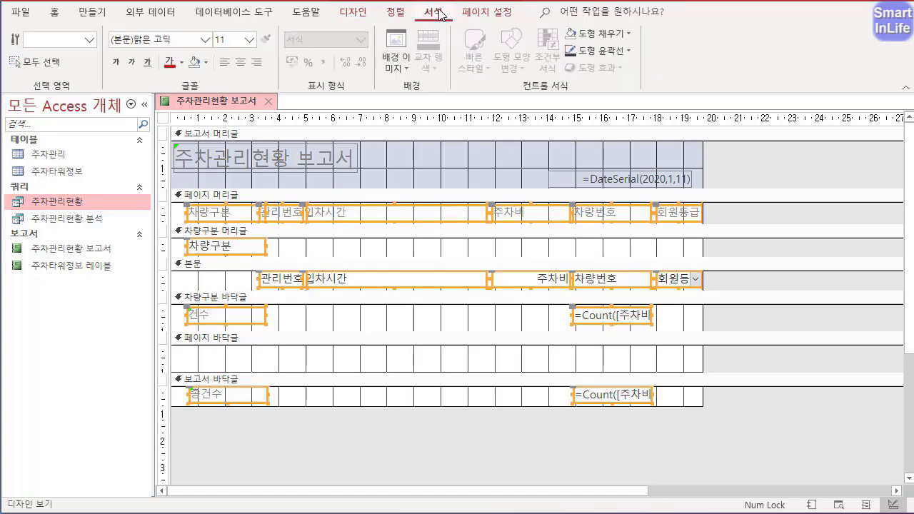
{"action": "left_click", "coordinate": [629, 52]}
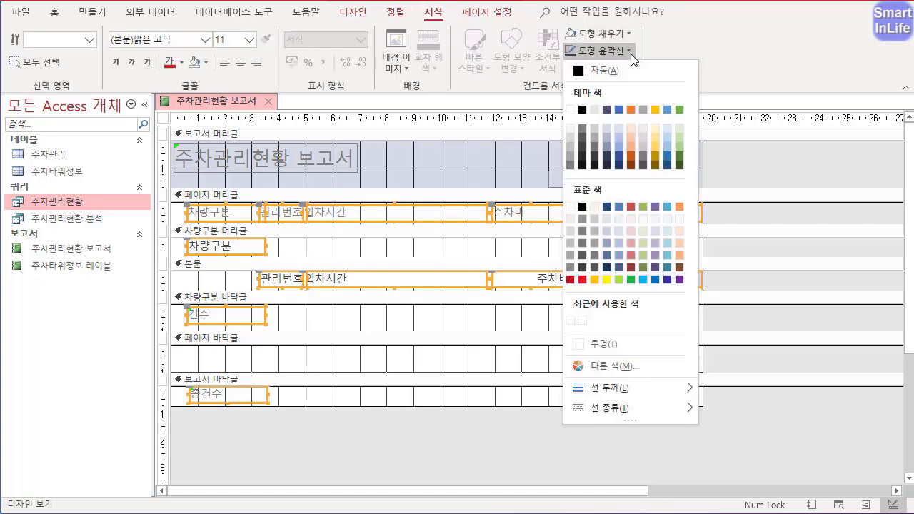
{"action": "left_click", "coordinate": [612, 349]}
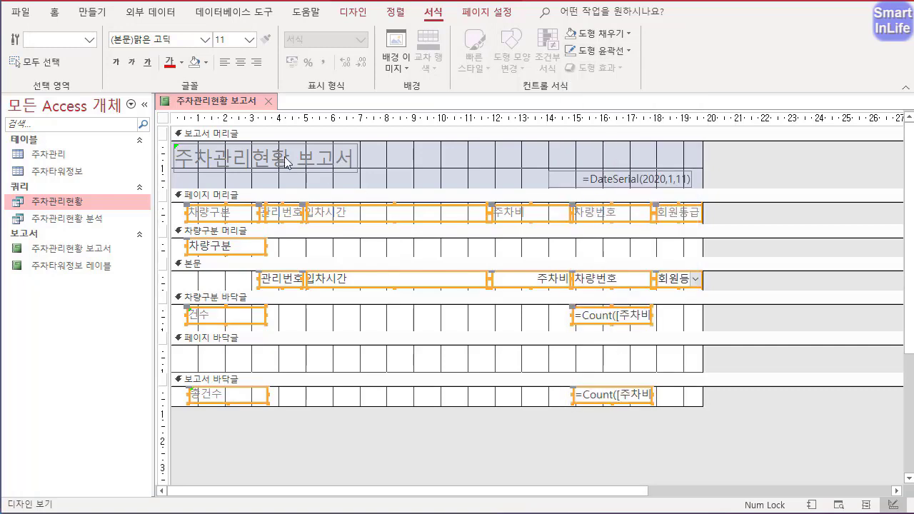
{"action": "right_click", "coordinate": [238, 107]}
{"action": "left_click", "coordinate": [286, 237]}
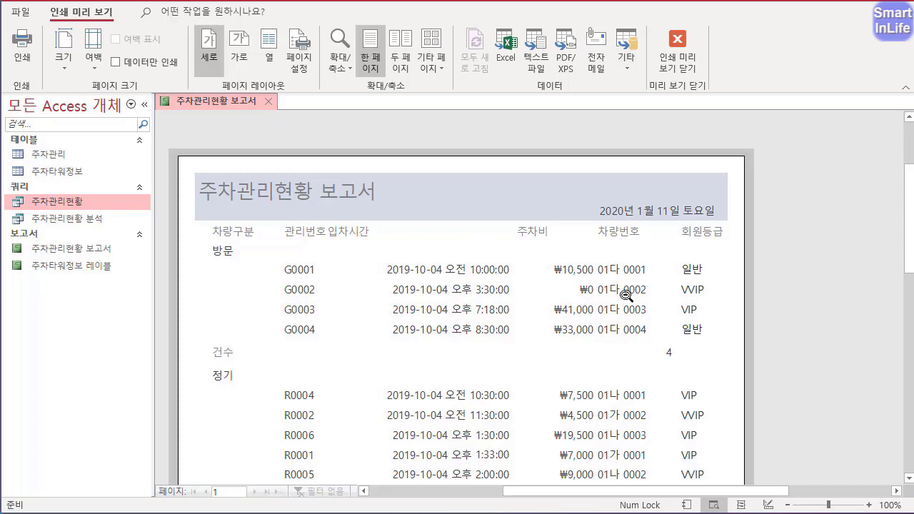
{"action": "left_click", "coordinate": [679, 63]}
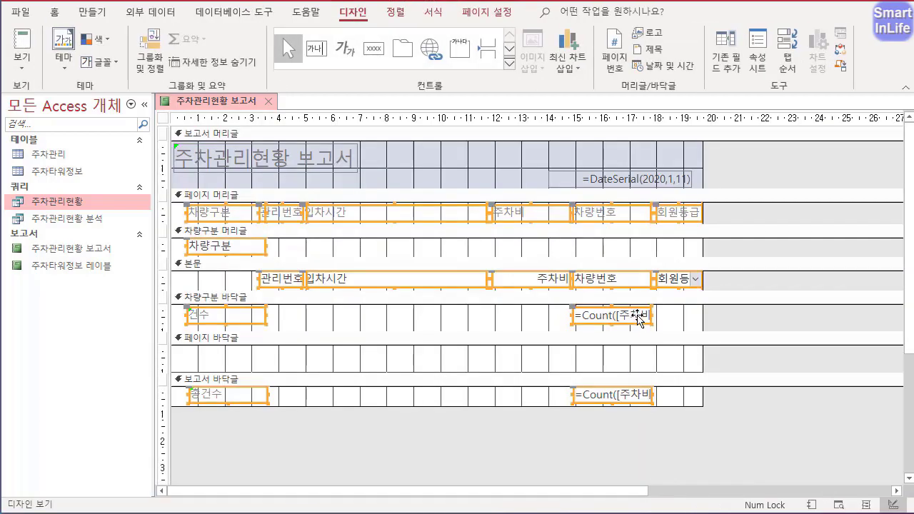
- Center-align the Count text boxes in the 차량구분 footer and report footer, and collapse the page footer section to no height
{"action": "left_click", "coordinate": [600, 316]}
{"action": "left_click", "coordinate": [594, 395], "text": "shift"}
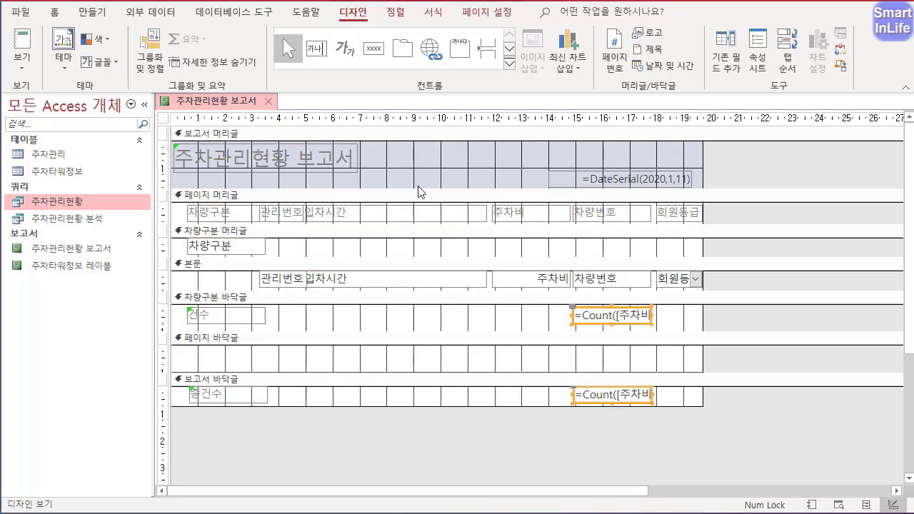
{"action": "left_click", "coordinate": [54, 11]}
{"action": "left_click", "coordinate": [763, 62]}
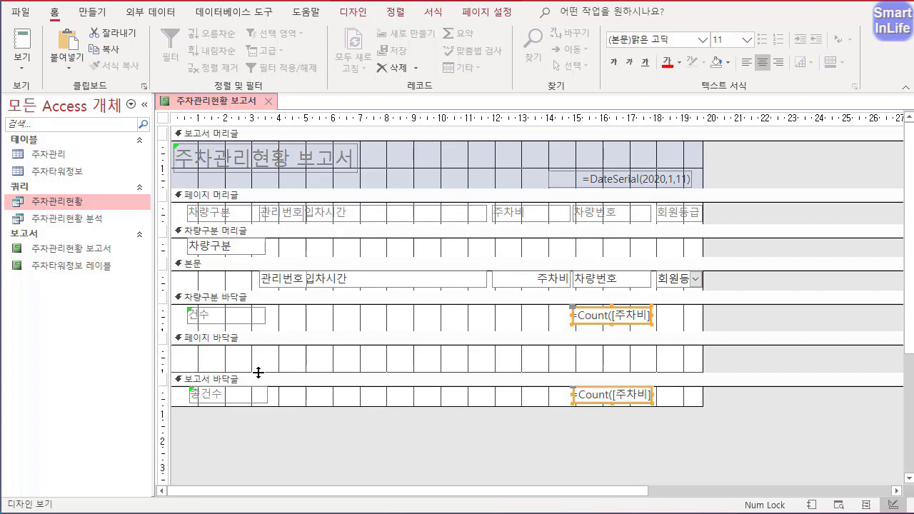
{"action": "left_click_drag", "start_coordinate": [259, 372], "coordinate": [275, 345]}
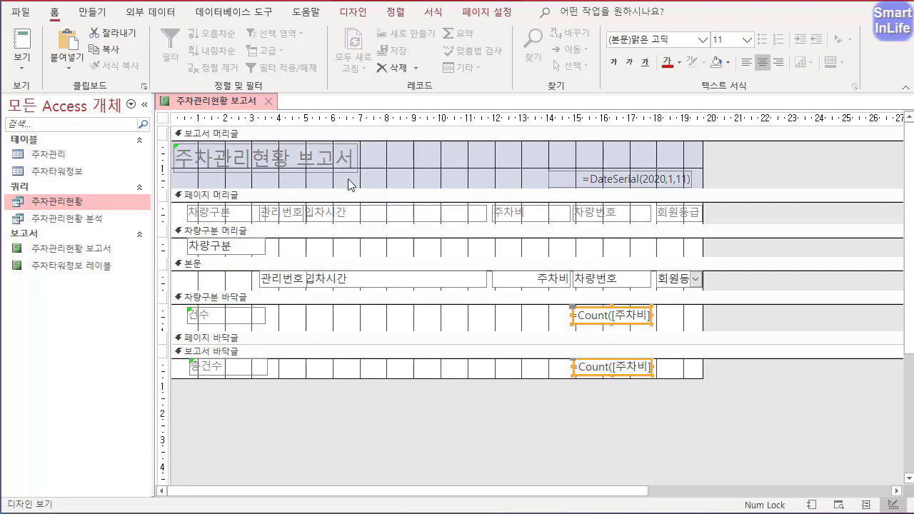
- Move the 주차관리현황 보고서 title label to the horizontal middle of the report header and save the report
{"action": "left_click", "coordinate": [348, 161]}
{"action": "left_click_drag", "start_coordinate": [318, 175], "coordinate": [495, 175]}
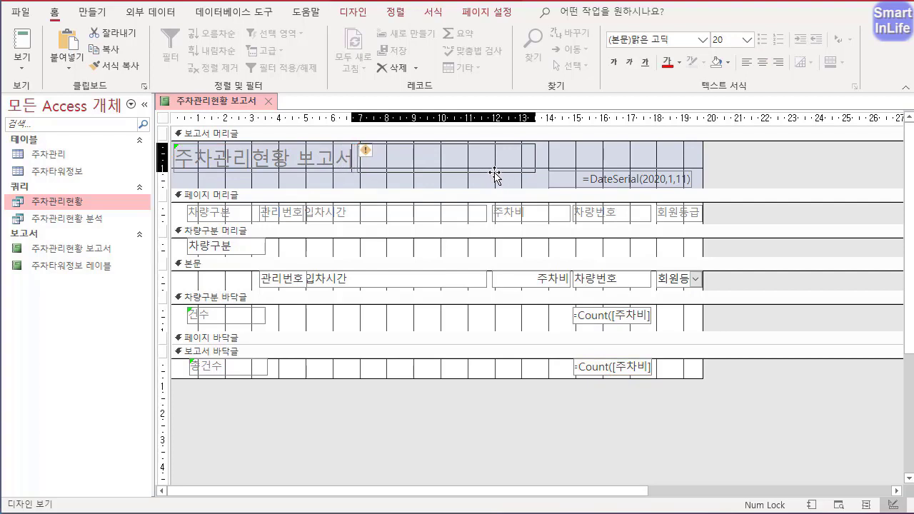
{"action": "left_click_drag", "start_coordinate": [495, 175], "coordinate": [495, 175]}
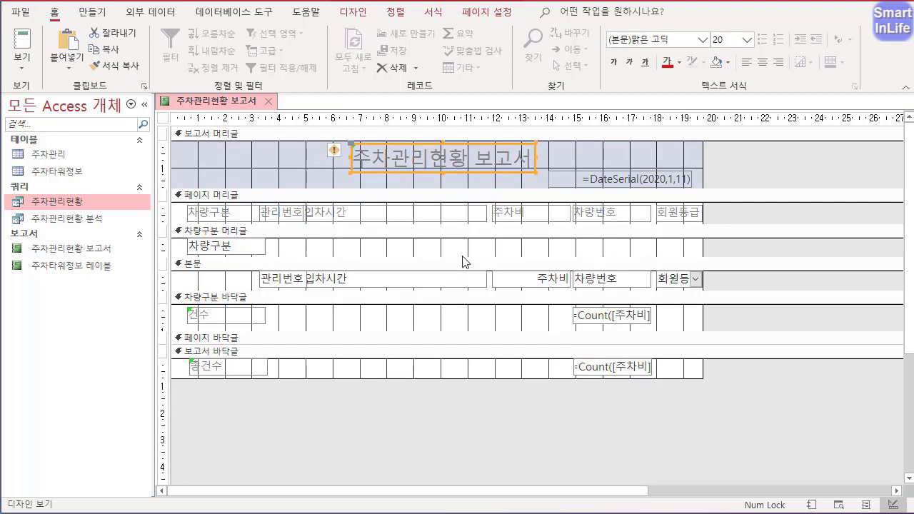
{"action": "right_click", "coordinate": [226, 107]}
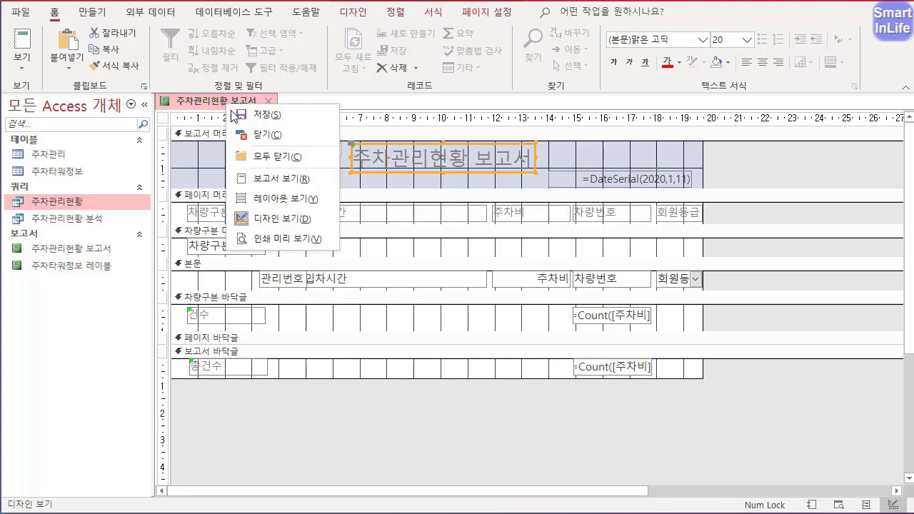
{"action": "left_click", "coordinate": [278, 113]}
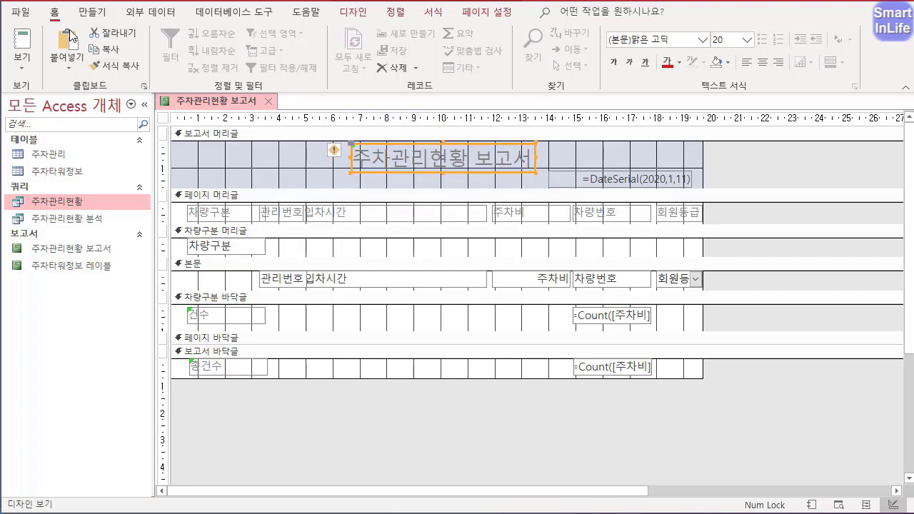
- Format the report title as 궁서, 24 pt, bold, underlined and center-aligned
{"action": "left_click", "coordinate": [676, 43]}
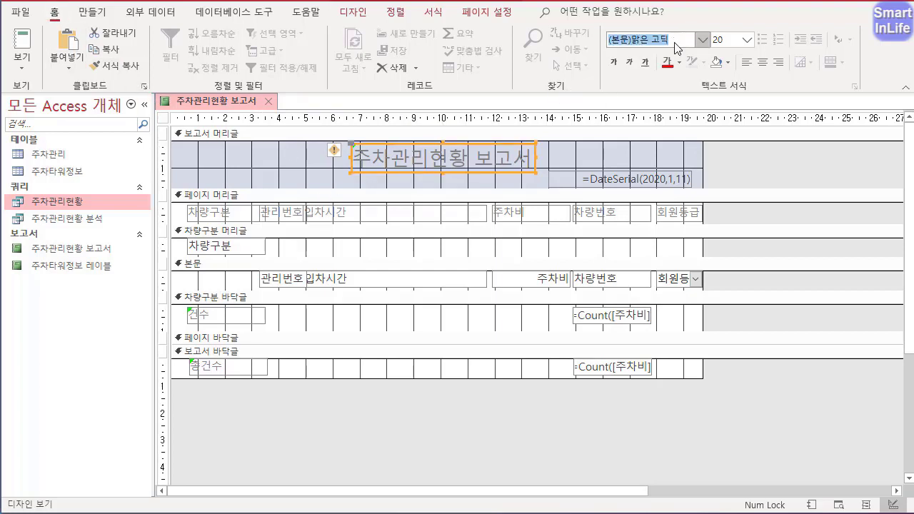
{"action": "type", "text": "궁서"}
{"action": "key", "text": "Return"}
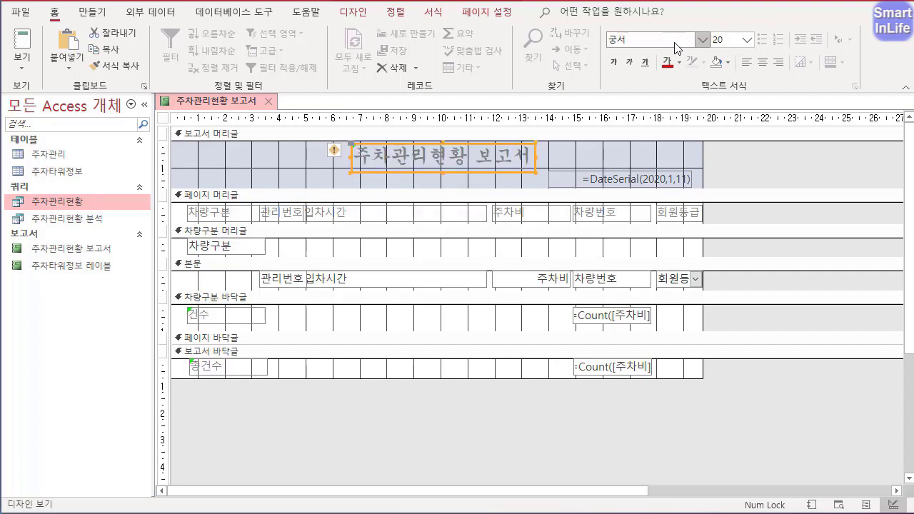
{"action": "left_click", "coordinate": [733, 44]}
{"action": "type", "text": "24"}
{"action": "key", "text": "Return"}
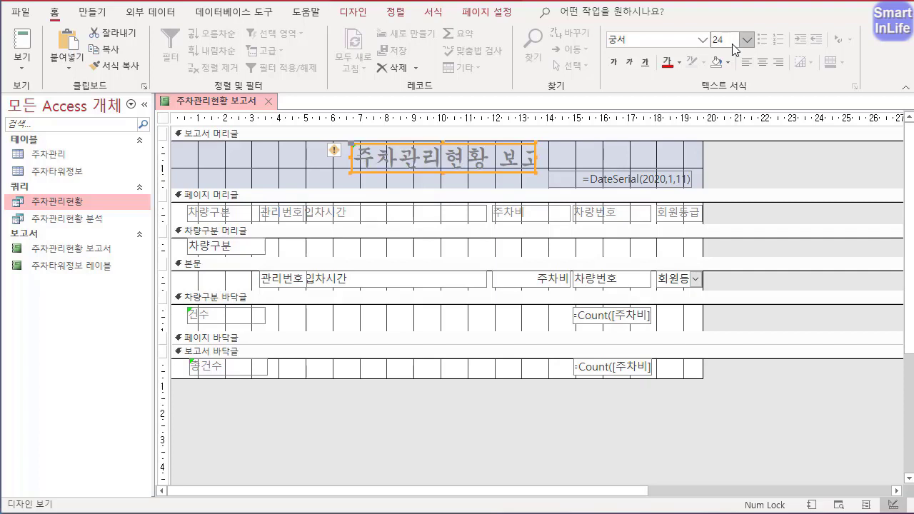
{"action": "left_click", "coordinate": [609, 66]}
{"action": "left_click", "coordinate": [646, 64]}
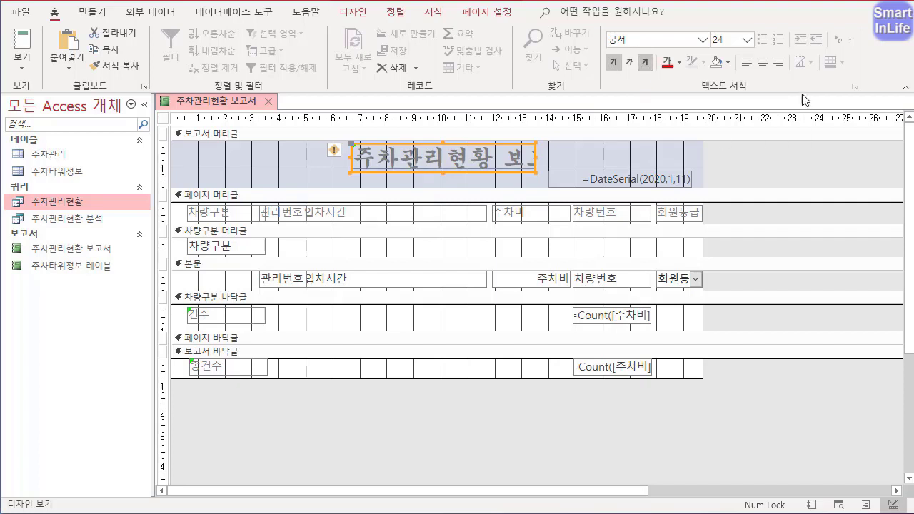
{"action": "left_click", "coordinate": [763, 64]}
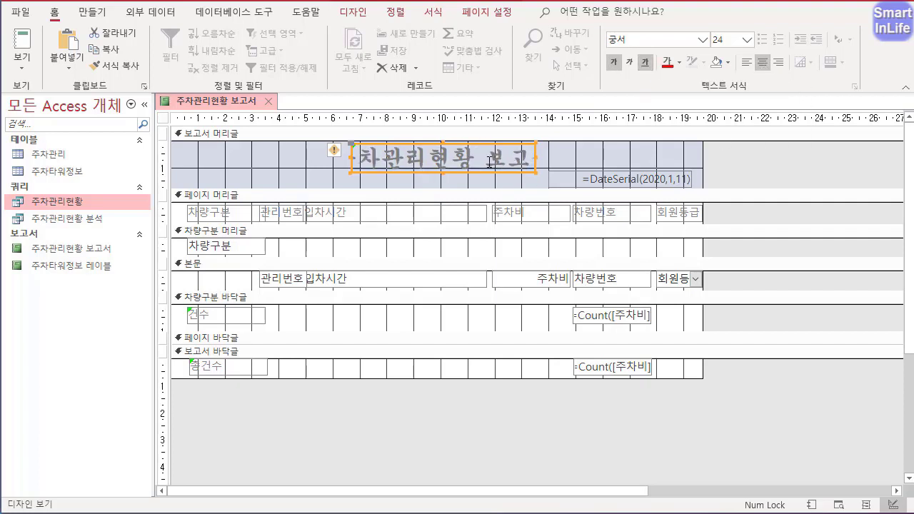
- Resize the report title label to fit its text, checking the title in print preview
{"action": "right_click", "coordinate": [251, 105]}
{"action": "left_click", "coordinate": [286, 239]}
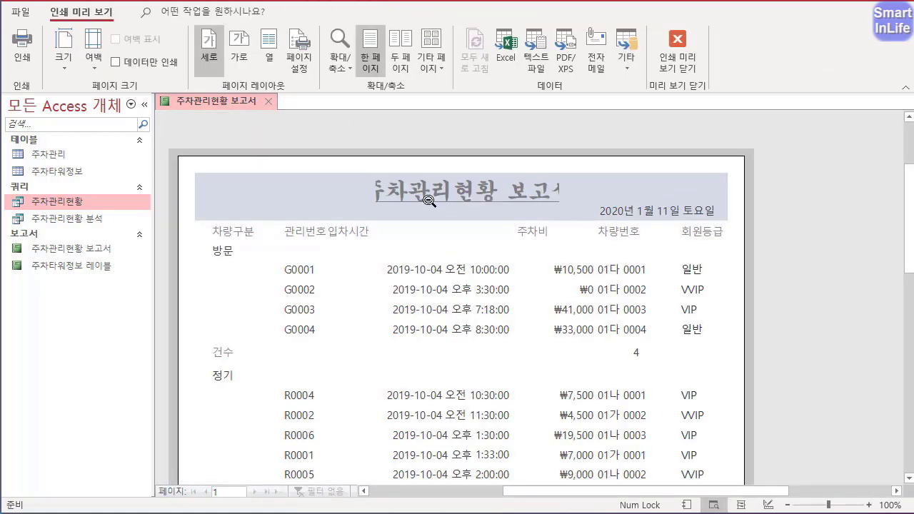
{"action": "left_click", "coordinate": [677, 47]}
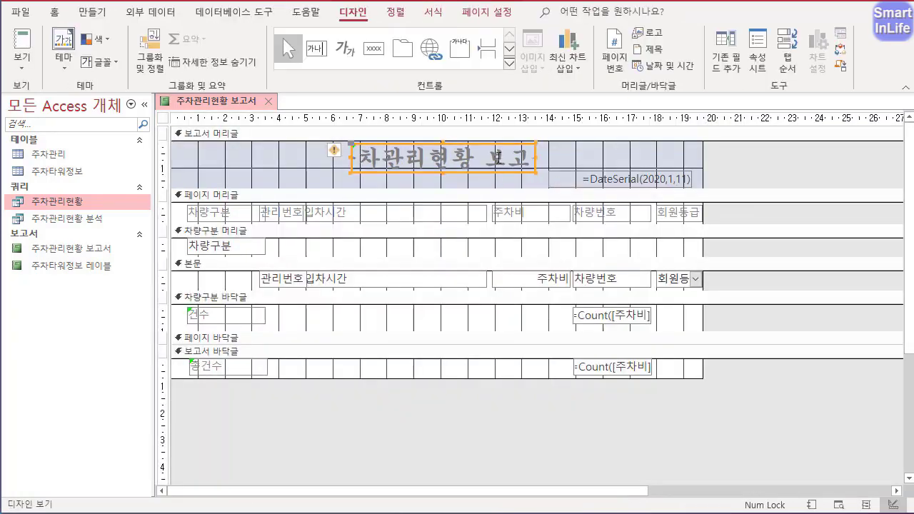
{"action": "double_click", "coordinate": [536, 172]}
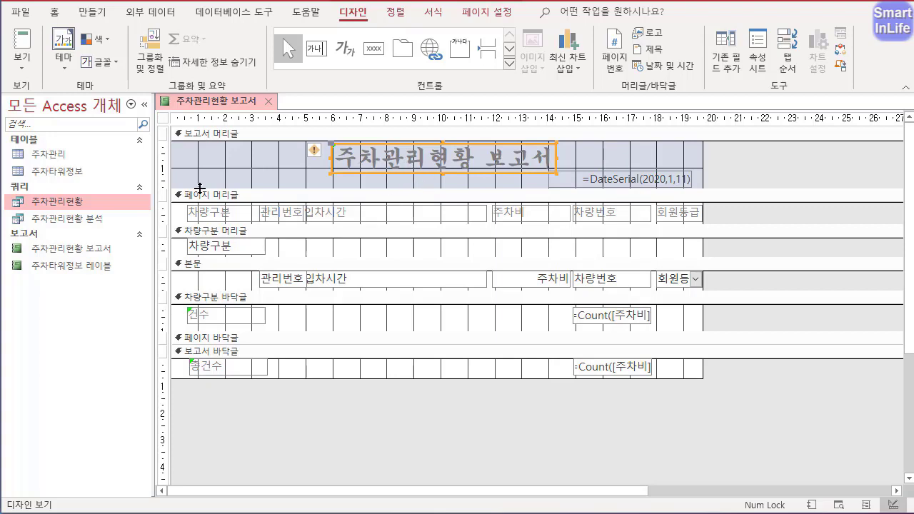
{"action": "right_click", "coordinate": [207, 101]}
{"action": "left_click", "coordinate": [257, 237]}
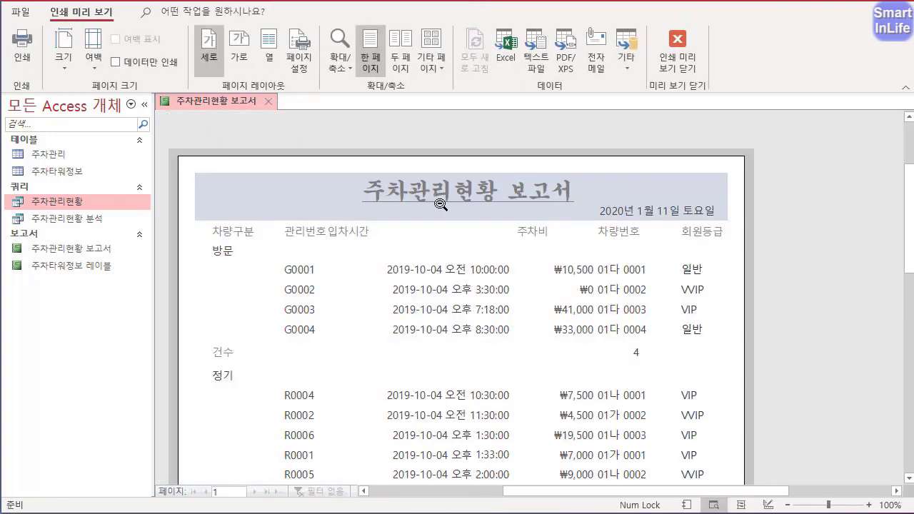
{"action": "left_click", "coordinate": [685, 45]}
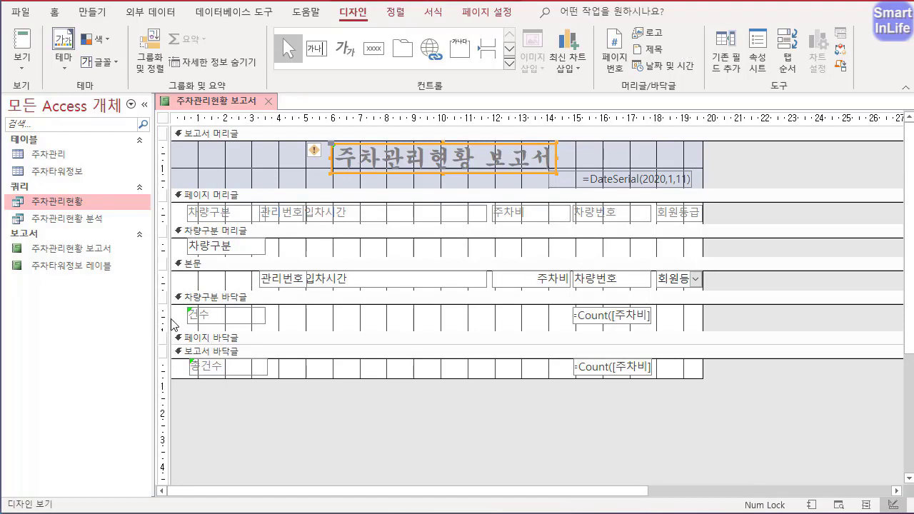
- Make the count labels and Count text boxes in the 차량구분 footer and report footer bold
{"action": "left_click_drag", "start_coordinate": [166, 312], "coordinate": [165, 370]}
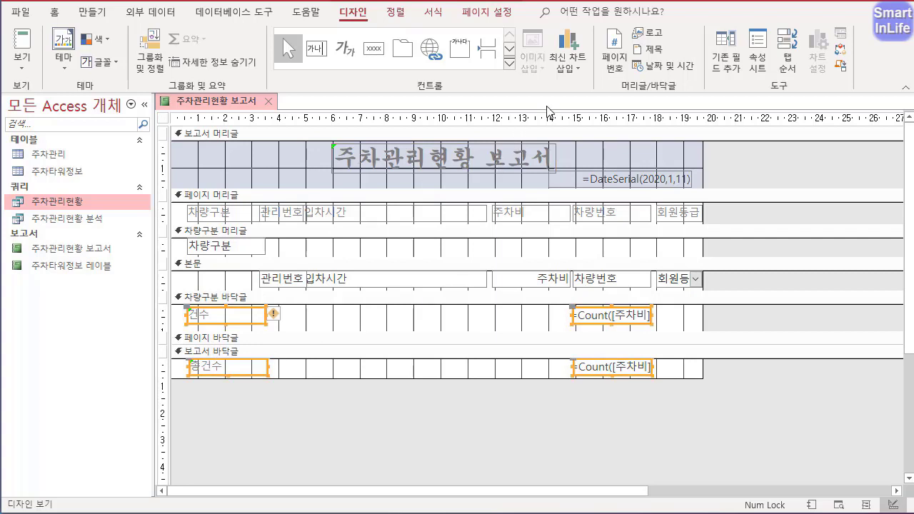
{"action": "left_click", "coordinate": [55, 11]}
{"action": "left_click", "coordinate": [615, 62]}
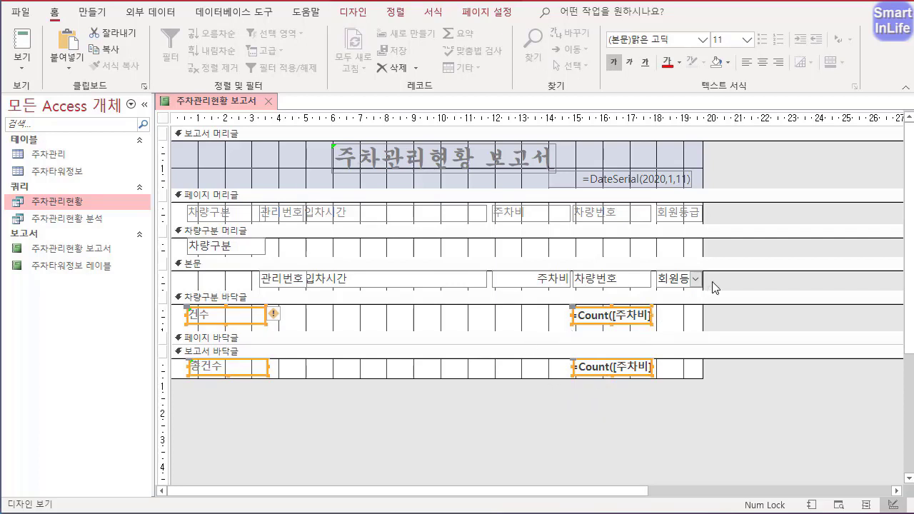
- Create a conditional formatting rule for the 회원등급 field in the 본문 section that matches field values equal to VVIP
{"action": "left_click", "coordinate": [690, 280]}
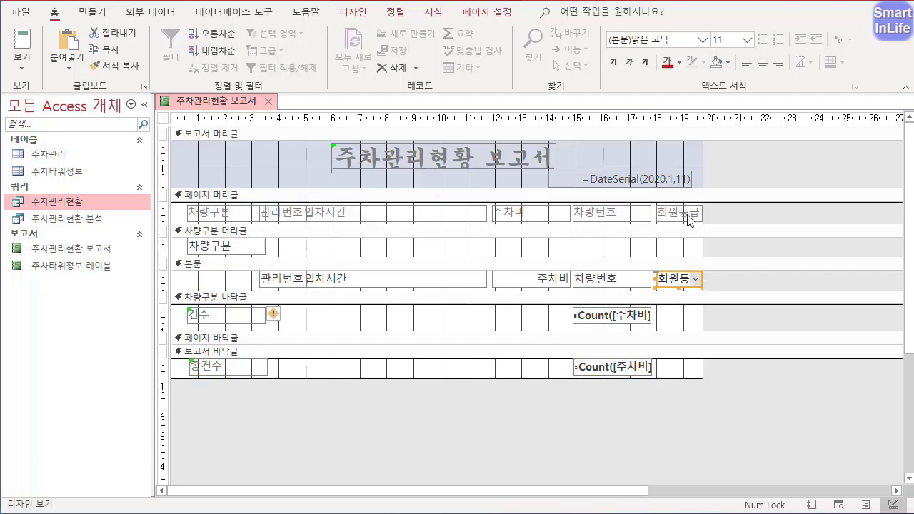
{"action": "right_click", "coordinate": [688, 280]}
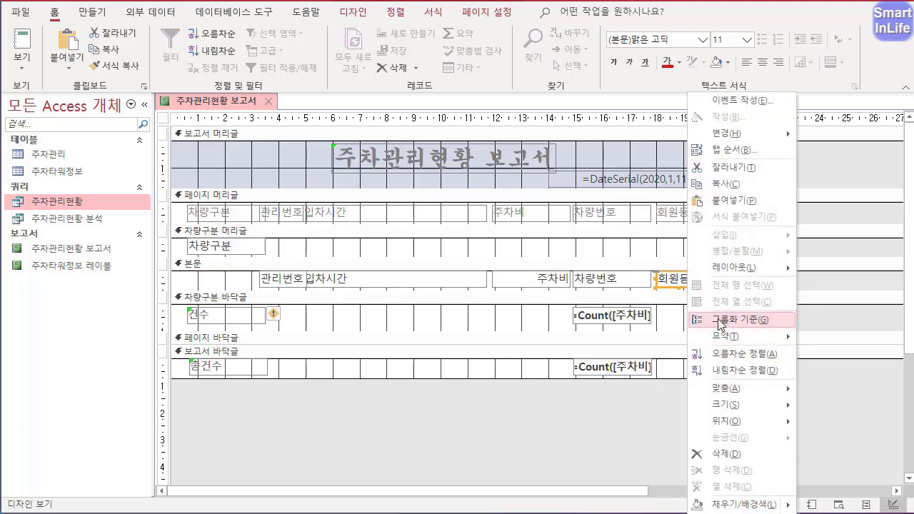
{"action": "left_click", "coordinate": [663, 280]}
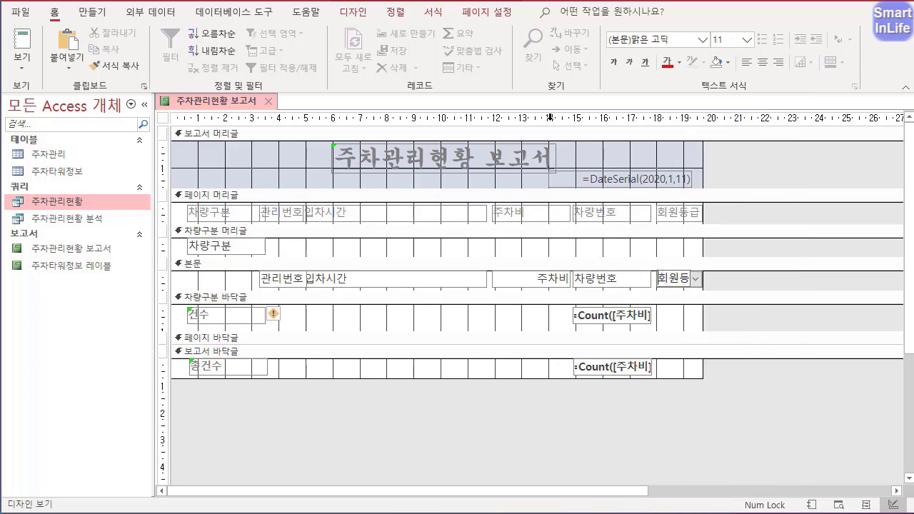
{"action": "left_click", "coordinate": [431, 12]}
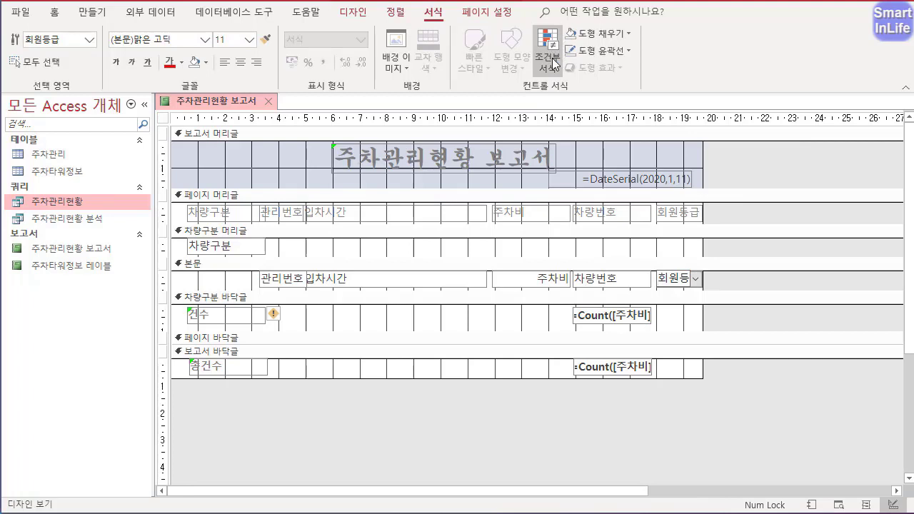
{"action": "left_click", "coordinate": [547, 64]}
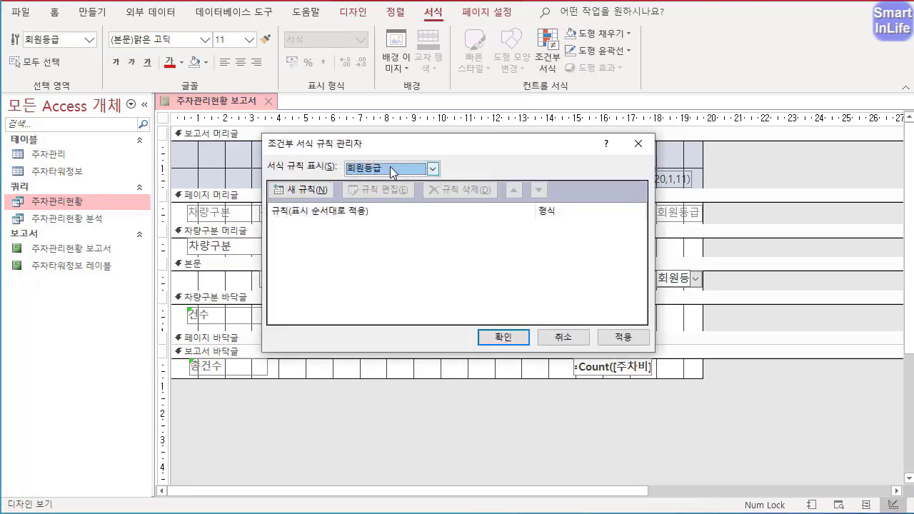
{"action": "mouse_move", "coordinate": [414, 169]}
{"action": "left_mouse_down"}
{"action": "mouse_move", "coordinate": [378, 151]}
{"action": "mouse_move", "coordinate": [405, 187]}
{"action": "left_mouse_up"}
{"action": "key", "text": "Escape"}
{"action": "left_click", "coordinate": [316, 195]}
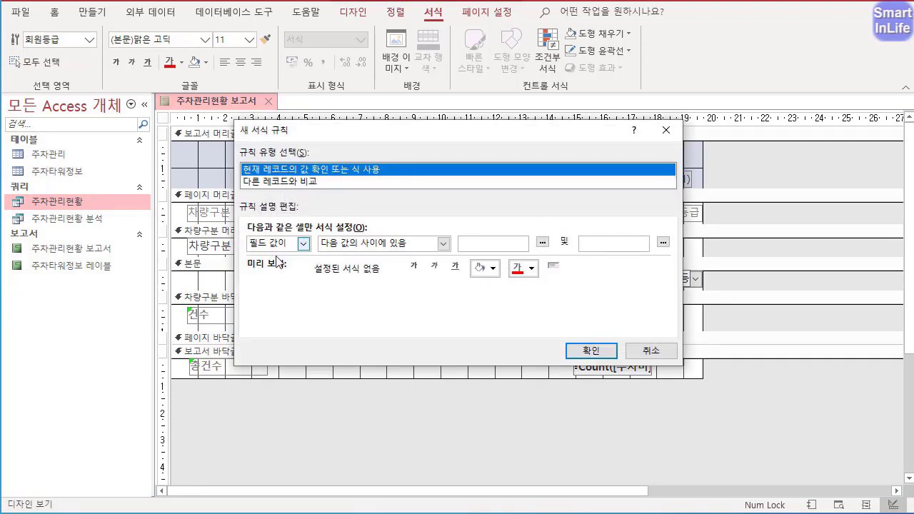
{"action": "left_click", "coordinate": [390, 245]}
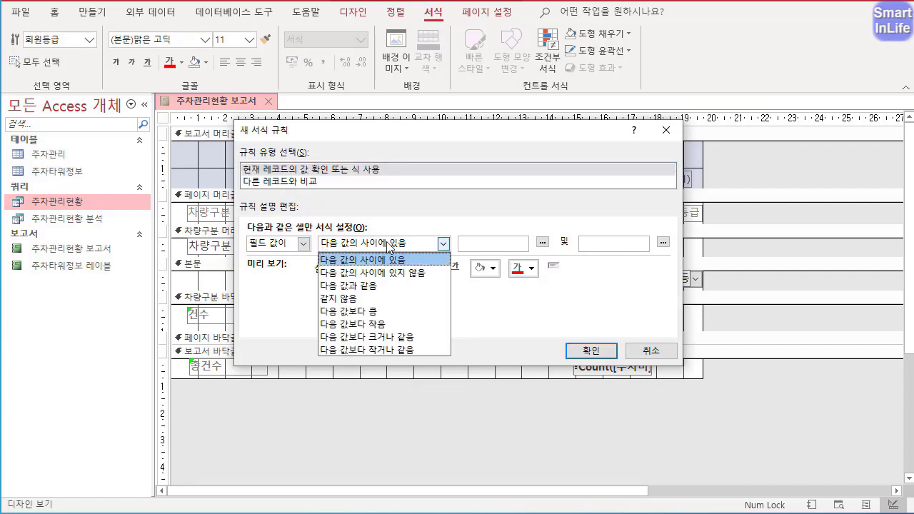
{"action": "left_click", "coordinate": [391, 285]}
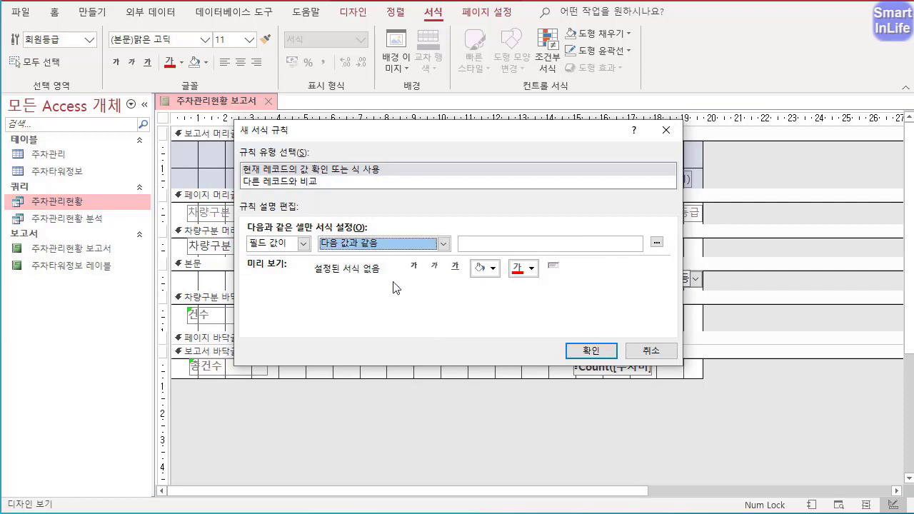
{"action": "left_click", "coordinate": [493, 240]}
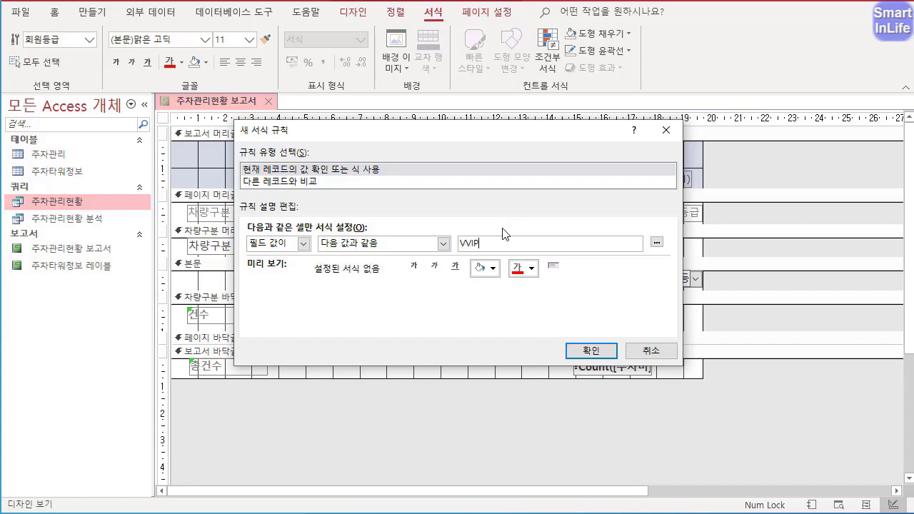
- Format the VVIP rule with bold text and a yellow background, apply it, and check the report in print preview
{"action": "left_click", "coordinate": [414, 266]}
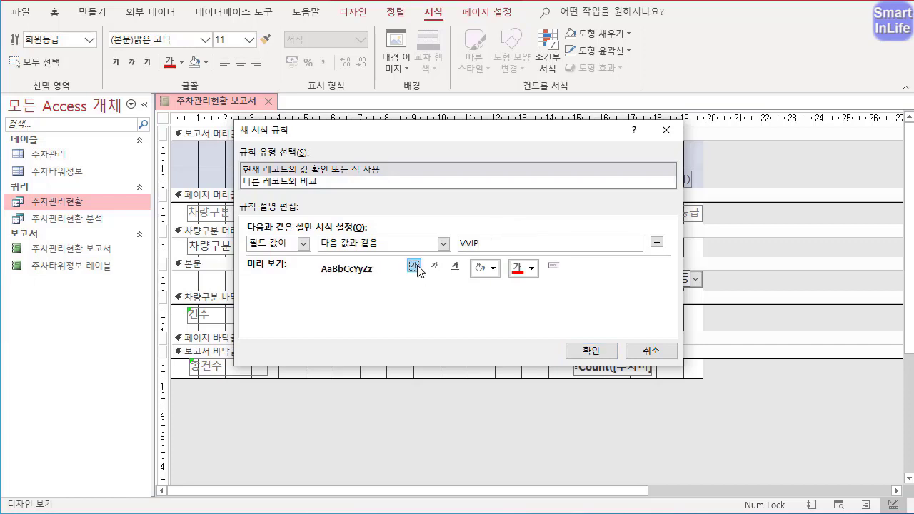
{"action": "left_click", "coordinate": [493, 268]}
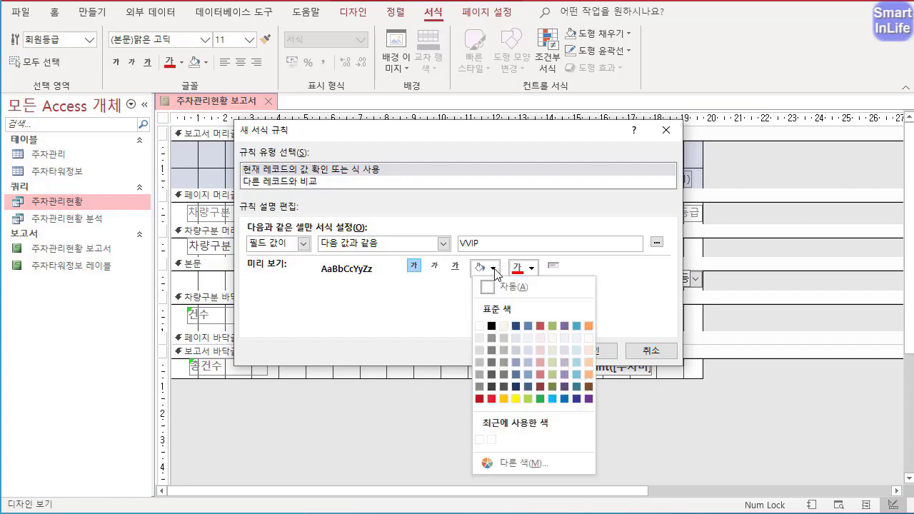
{"action": "left_click", "coordinate": [515, 400]}
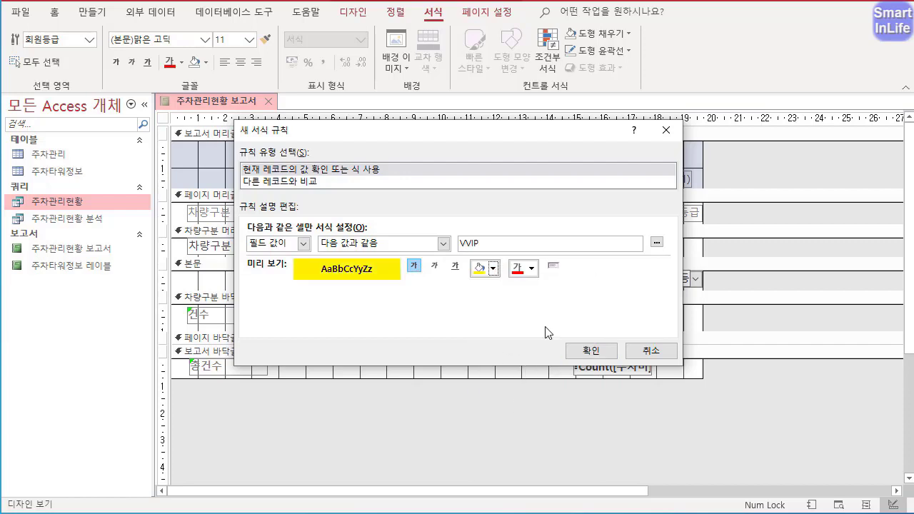
{"action": "left_click", "coordinate": [580, 350]}
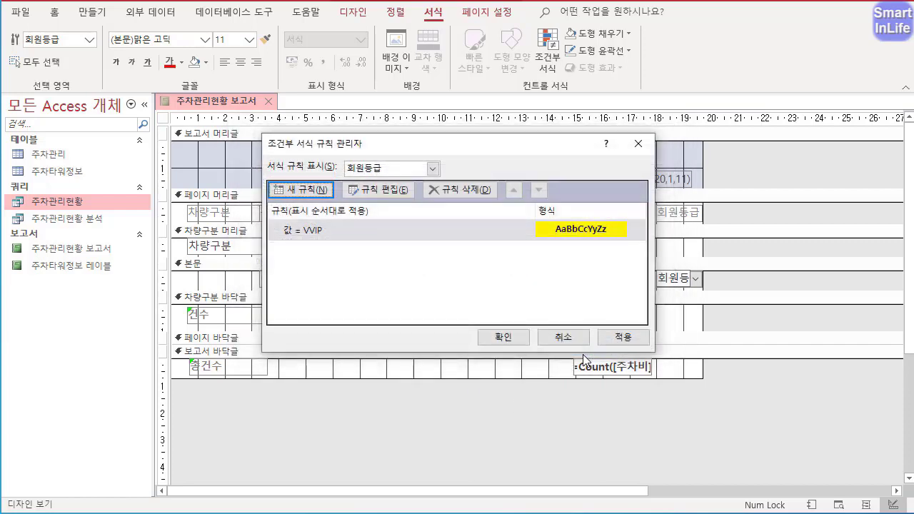
{"action": "left_click", "coordinate": [510, 338]}
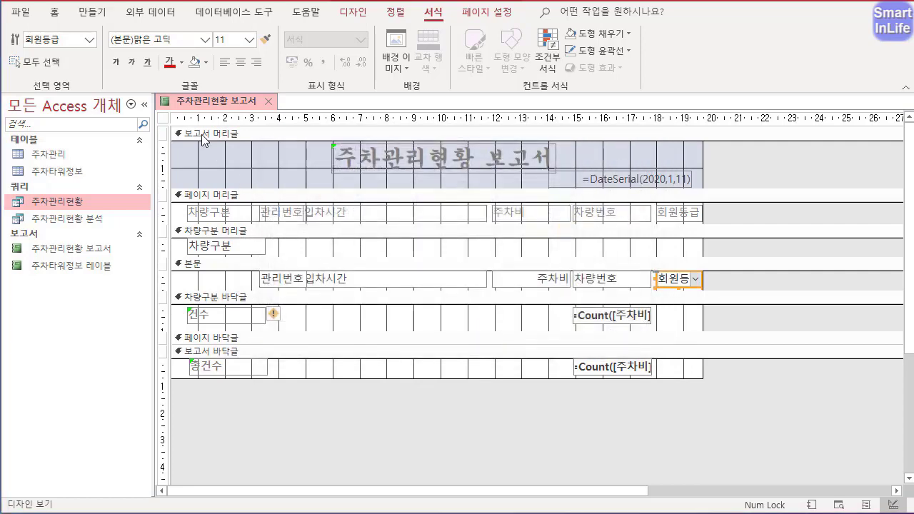
{"action": "right_click", "coordinate": [200, 101]}
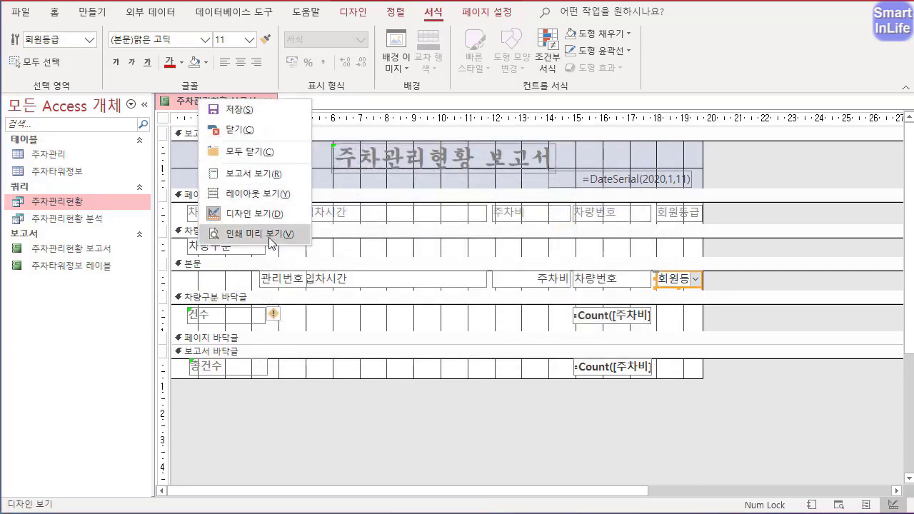
{"action": "left_click", "coordinate": [259, 233]}
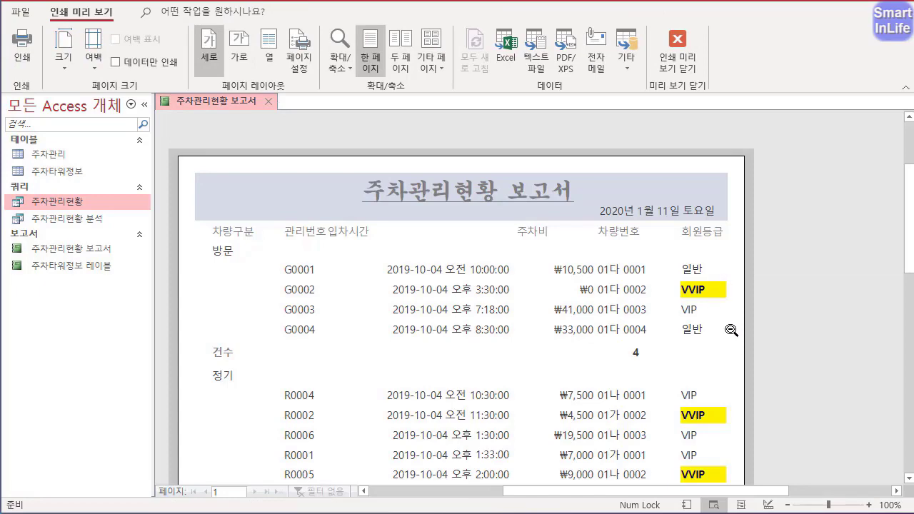
{"action": "left_click", "coordinate": [677, 61]}
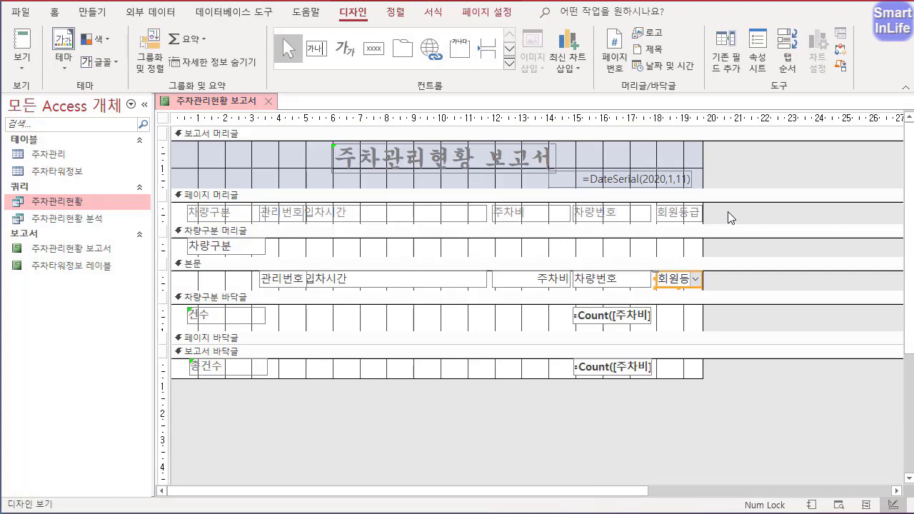
- Center-align the 차량번호, 회원등급, 차량구분, 관리번호 and 입차시간 labels and fields, plus the 건수 and 총건수 labels
{"action": "left_click_drag", "start_coordinate": [728, 211], "coordinate": [587, 282]}
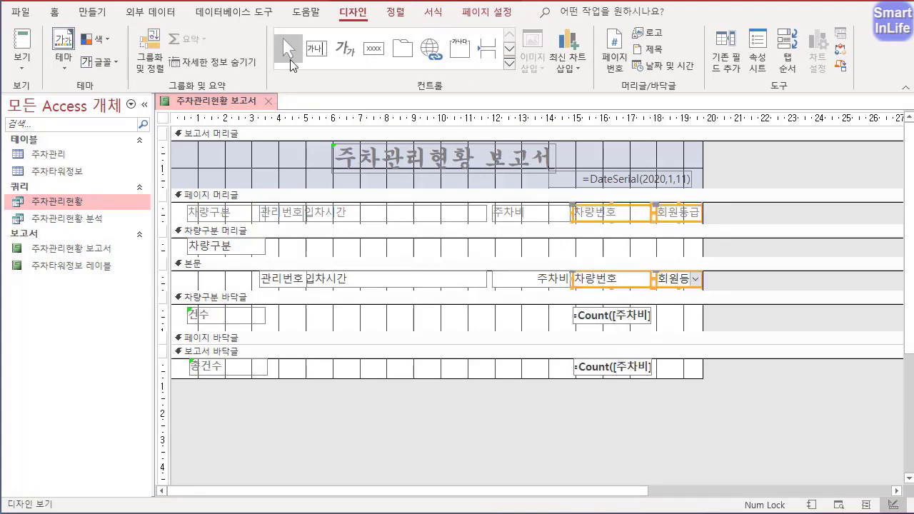
{"action": "left_click", "coordinate": [54, 12]}
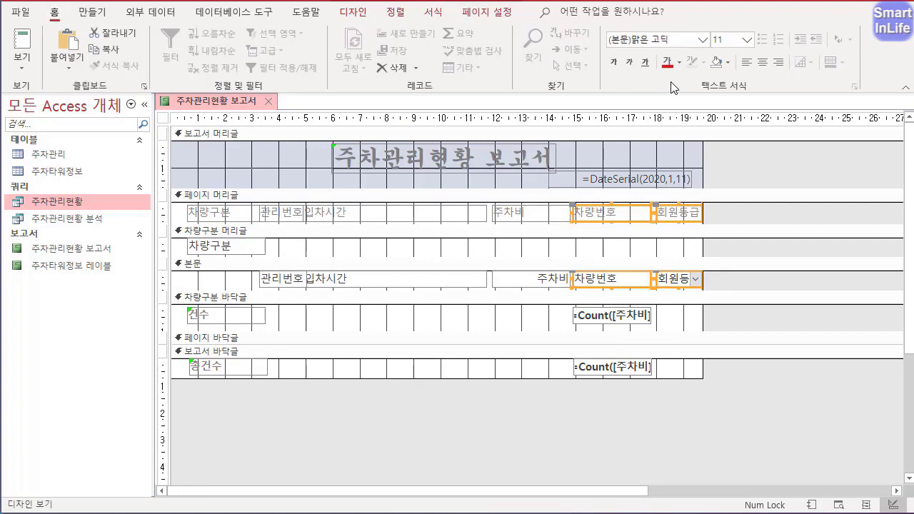
{"action": "left_click", "coordinate": [763, 62]}
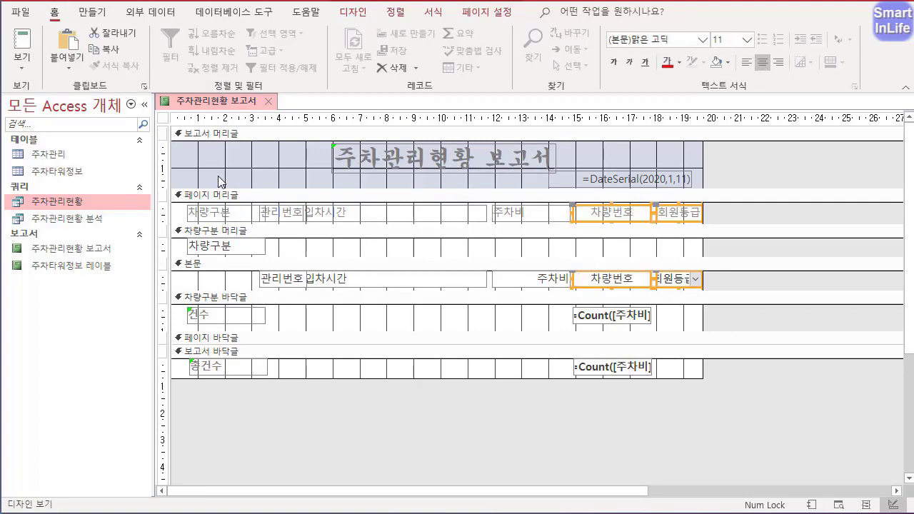
{"action": "left_click_drag", "start_coordinate": [208, 176], "coordinate": [435, 373]}
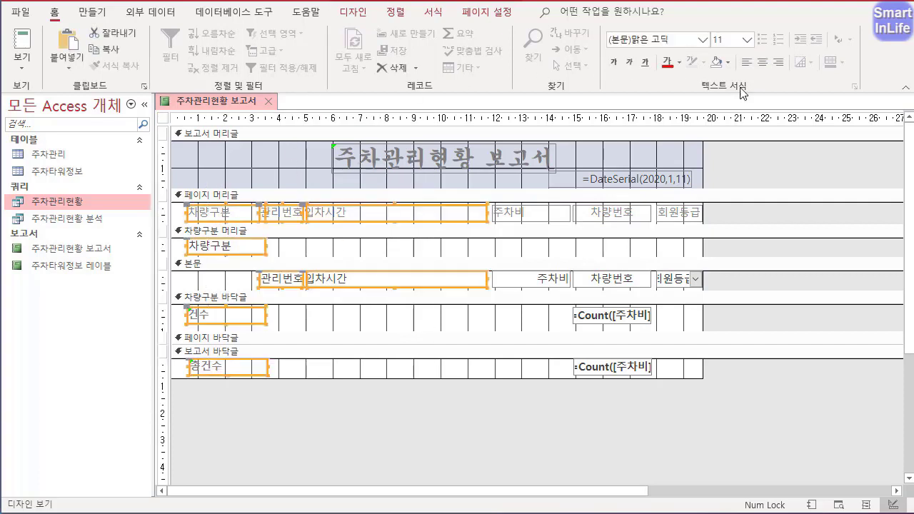
{"action": "left_click", "coordinate": [767, 64]}
- Left-align the 주차비, 차량번호 and 회원등급 labels in the page header and check the alignment in print preview
{"action": "left_click_drag", "start_coordinate": [728, 205], "coordinate": [491, 237]}
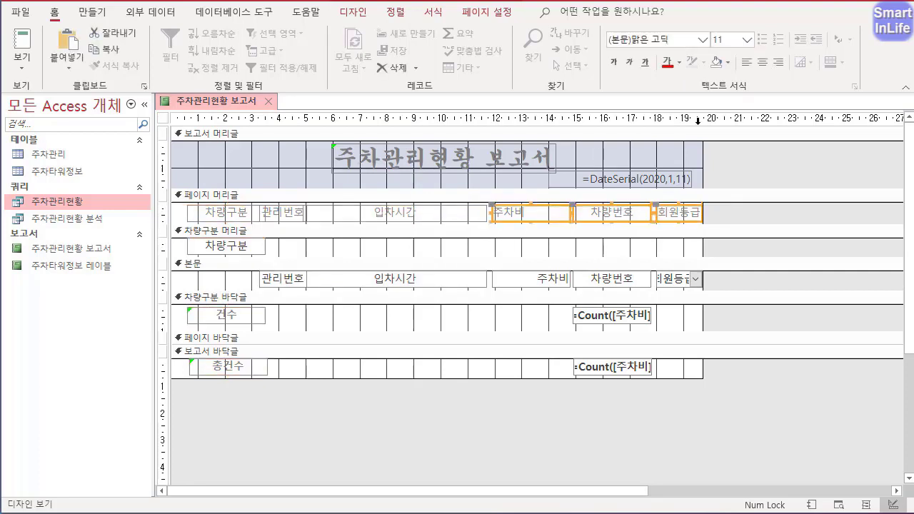
{"action": "left_click", "coordinate": [747, 62]}
{"action": "right_click", "coordinate": [193, 113]}
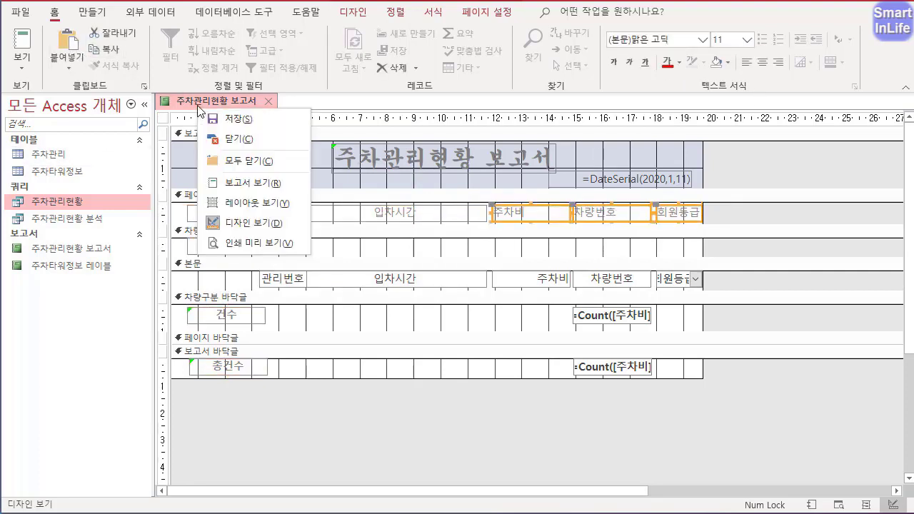
{"action": "left_click", "coordinate": [243, 298]}
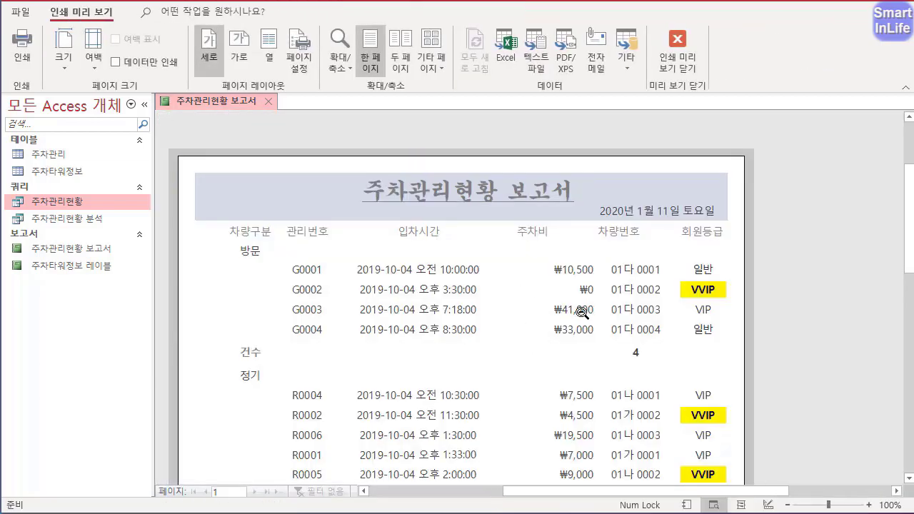
{"action": "scroll", "coordinate": [584, 309], "scroll_direction": "down", "scroll_amount": 3}
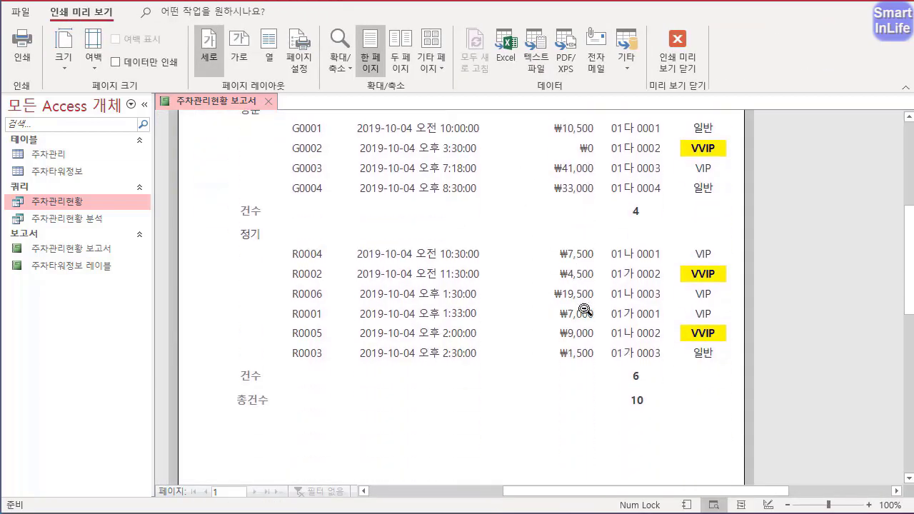
{"action": "scroll", "coordinate": [584, 309], "scroll_direction": "up", "scroll_amount": 3}
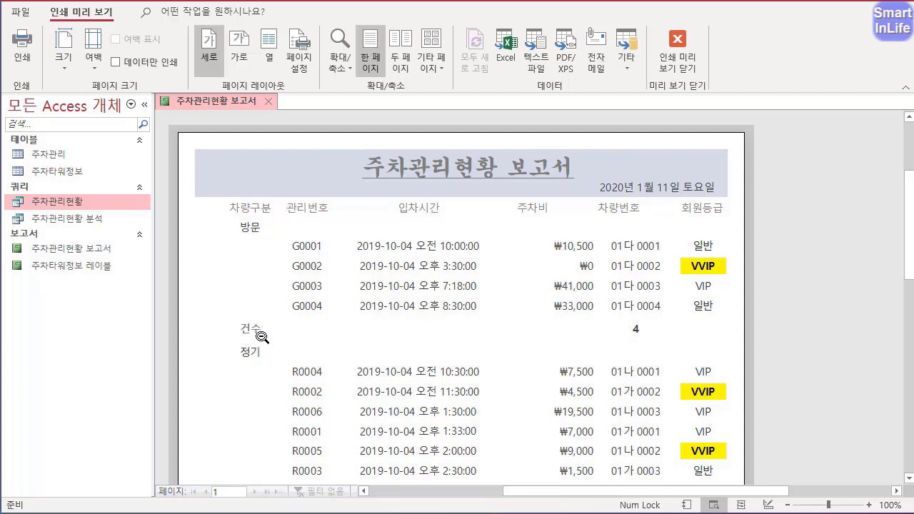
{"action": "left_click", "coordinate": [682, 44]}
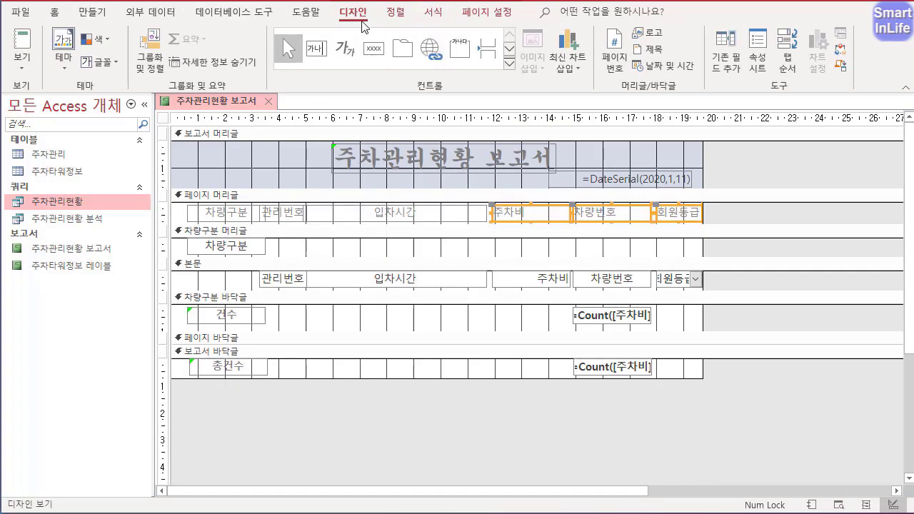
- Draw a horizontal line about 19 cm long across the page header and move it down beneath the column labels
{"action": "left_click", "coordinate": [510, 64]}
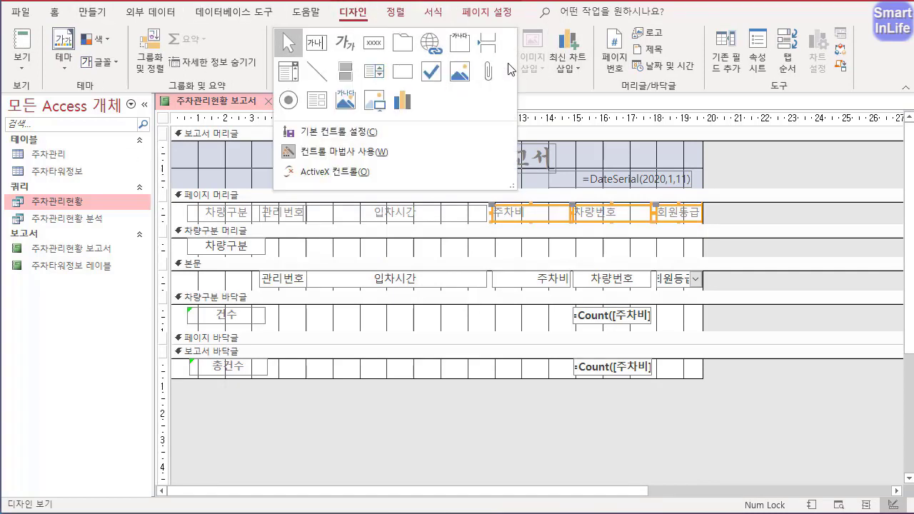
{"action": "left_click", "coordinate": [326, 72]}
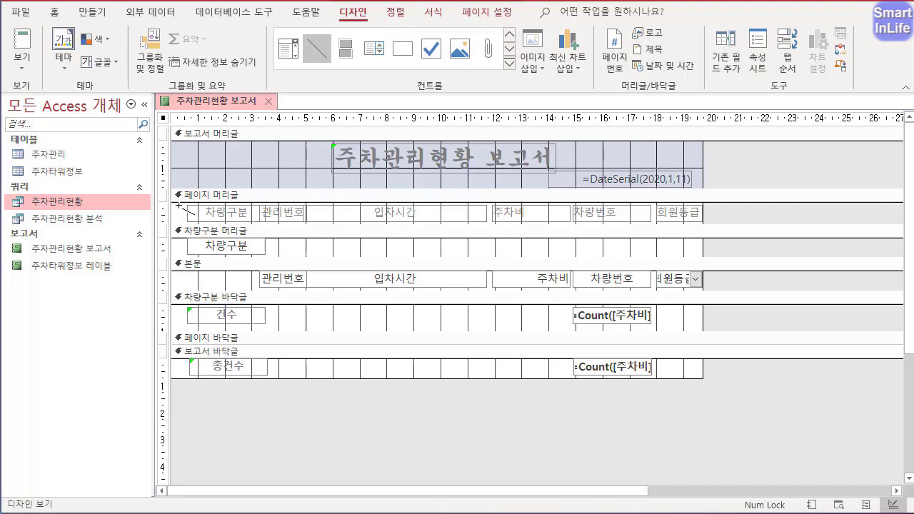
{"action": "left_click_drag", "start_coordinate": [179, 205], "coordinate": [701, 205]}
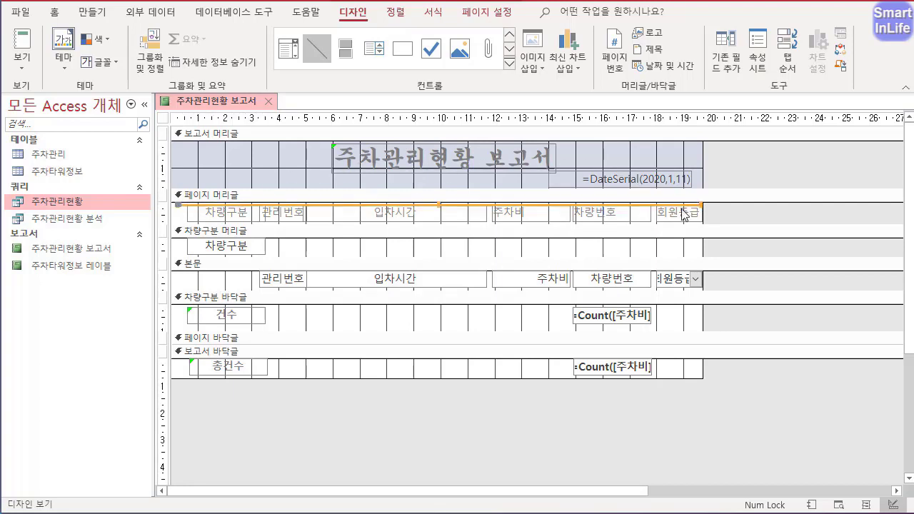
{"action": "key", "text": "Left"}
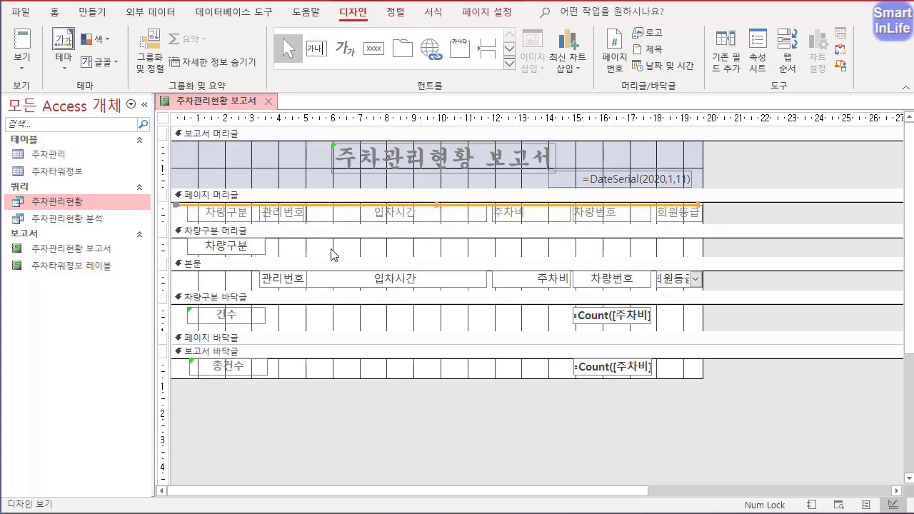
{"action": "key", "text": "Down"}
{"action": "key", "text": "Down"}
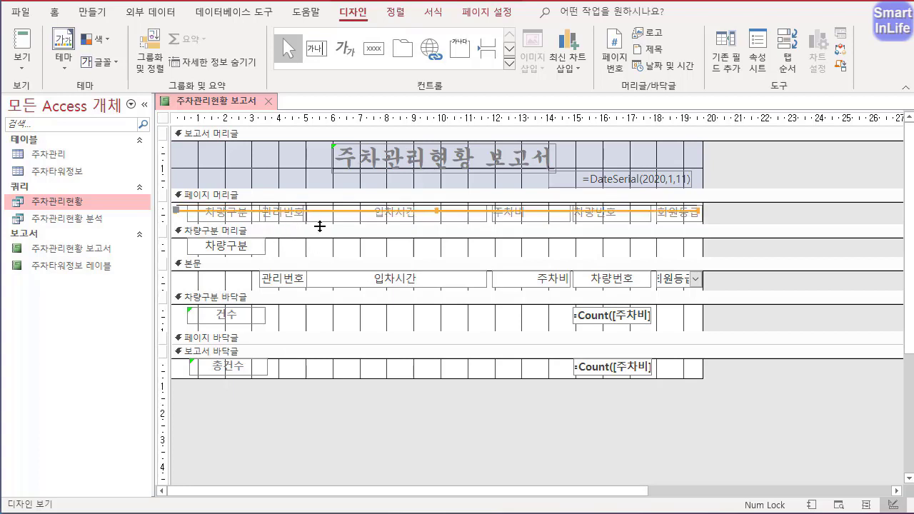
{"action": "key", "text": "Down"}
{"action": "key", "text": "Down"}
{"action": "key", "text": "Down"}
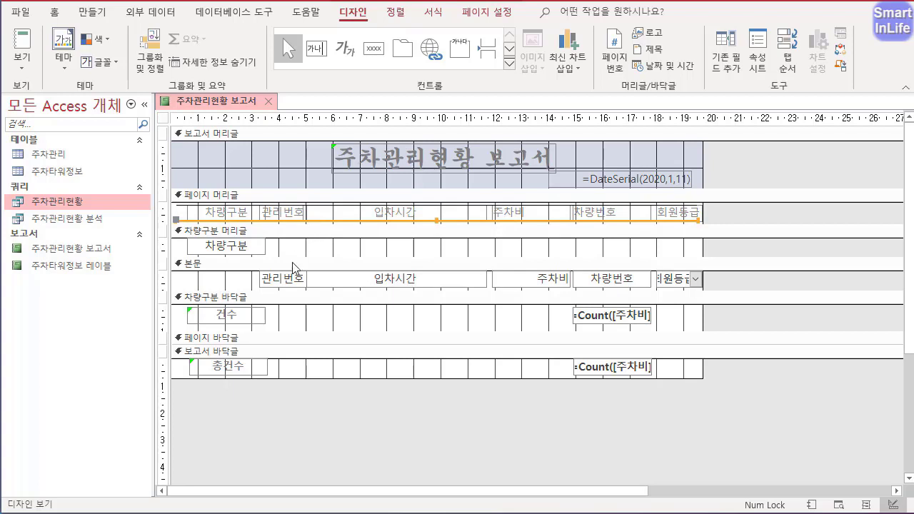
- Paste a copy of the page header line into the 차량구분 바닥글 section and move it down beneath the 건수 row
{"action": "left_click", "coordinate": [280, 320]}
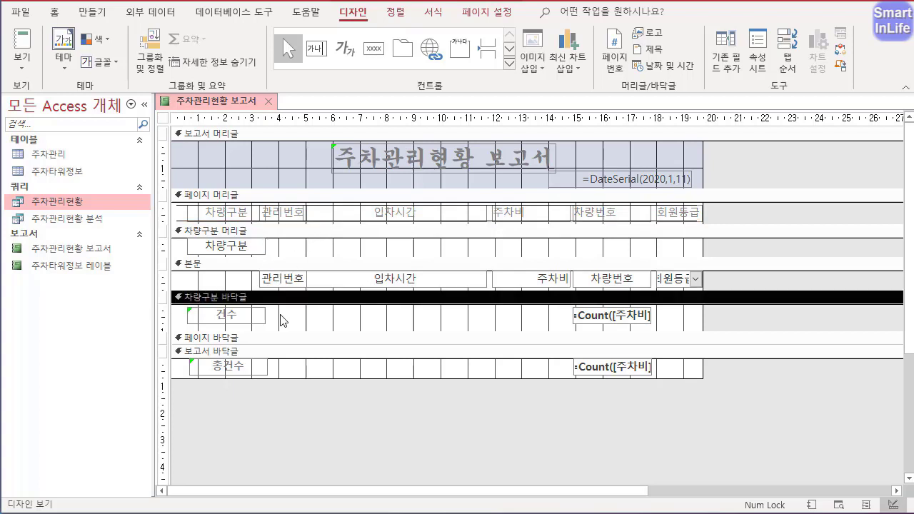
{"action": "key", "text": "ctrl+v"}
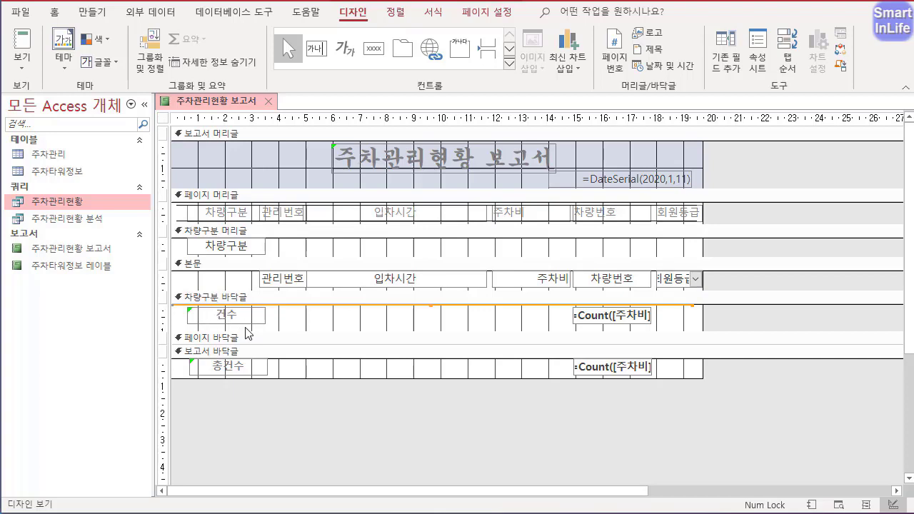
{"action": "key", "text": "Down"}
{"action": "key", "text": "Down"}
{"action": "key", "text": "Down"}
{"action": "key", "text": "Down"}
{"action": "key", "text": "Down"}
{"action": "key", "text": "Down"}
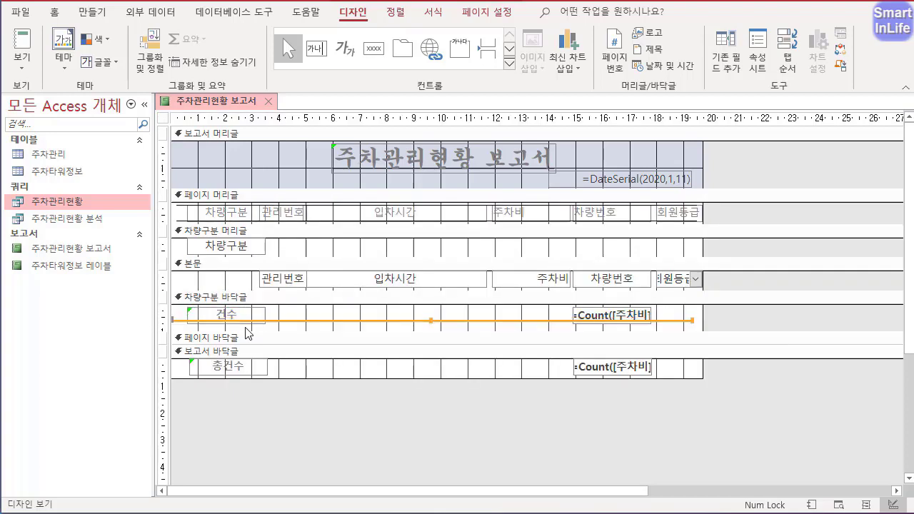
{"action": "key", "text": "Down"}
{"action": "key", "text": "Down"}
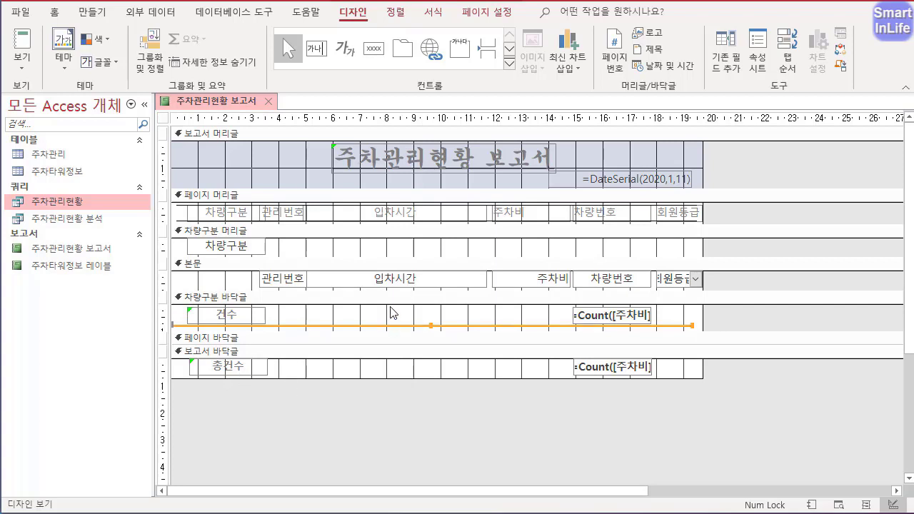
- Check the separator lines of the whole report in print preview and return to the design
{"action": "right_click", "coordinate": [235, 109]}
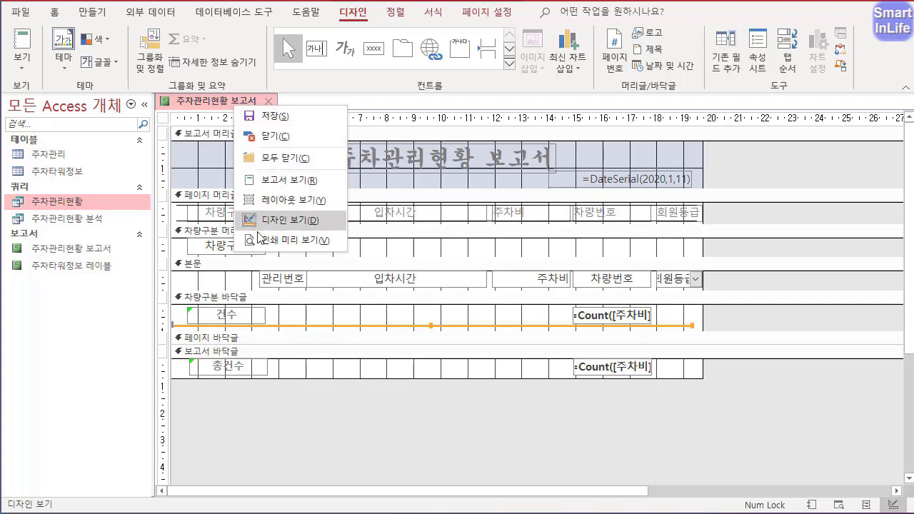
{"action": "left_click", "coordinate": [286, 237]}
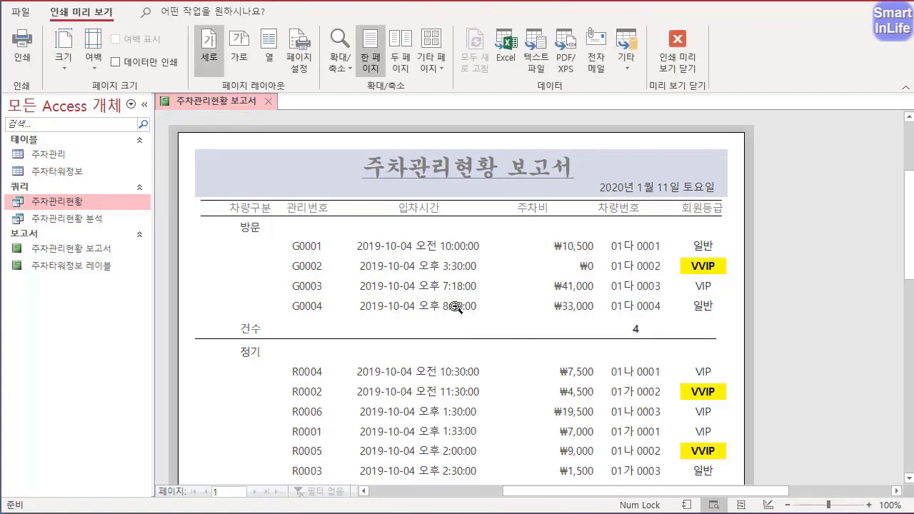
{"action": "scroll", "coordinate": [527, 374], "scroll_direction": "down", "scroll_amount": 5}
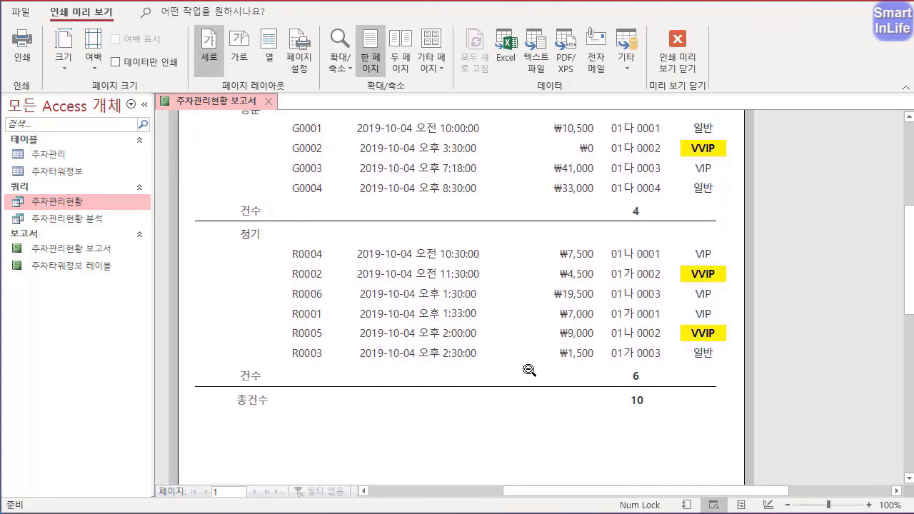
{"action": "scroll", "coordinate": [522, 365], "scroll_direction": "up", "scroll_amount": 3}
{"action": "scroll", "coordinate": [519, 350], "scroll_direction": "up", "scroll_amount": 3}
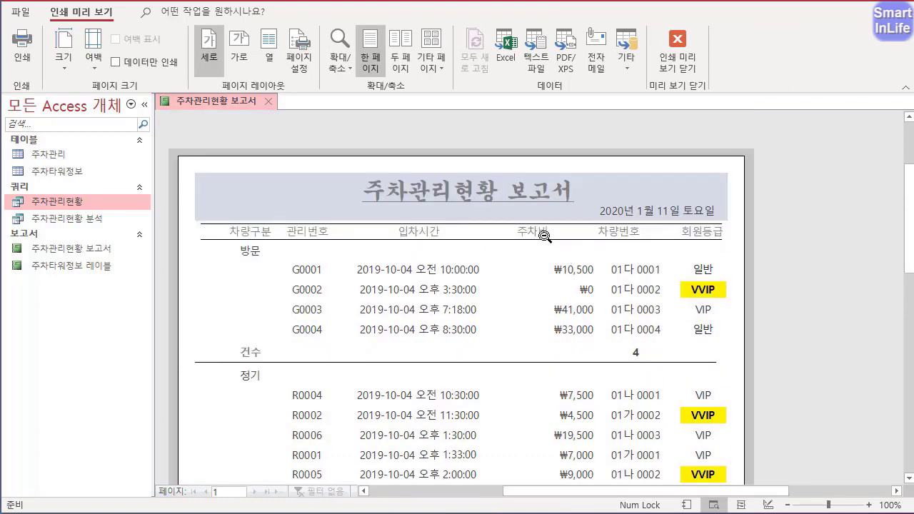
{"action": "left_click", "coordinate": [677, 48]}
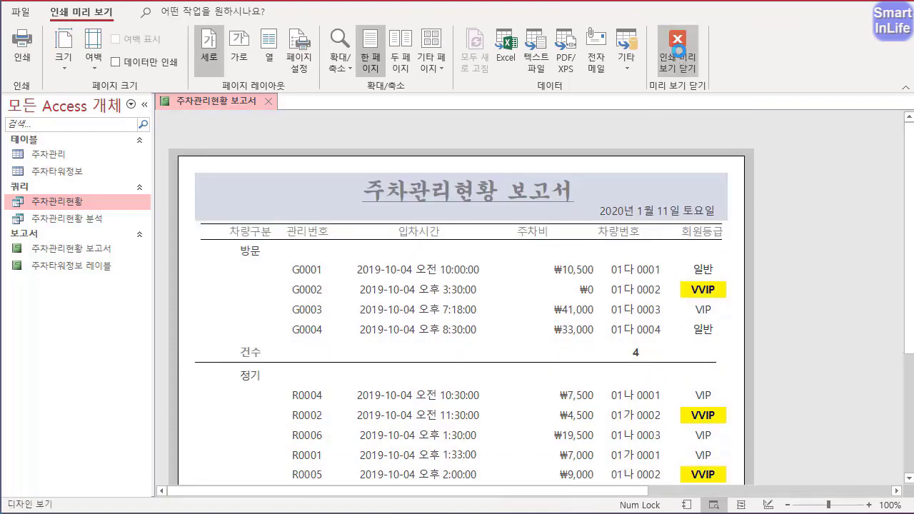
- Move the 주차비 field in the 본문 section about 0.7 cm to the left
{"action": "left_click", "coordinate": [555, 280]}
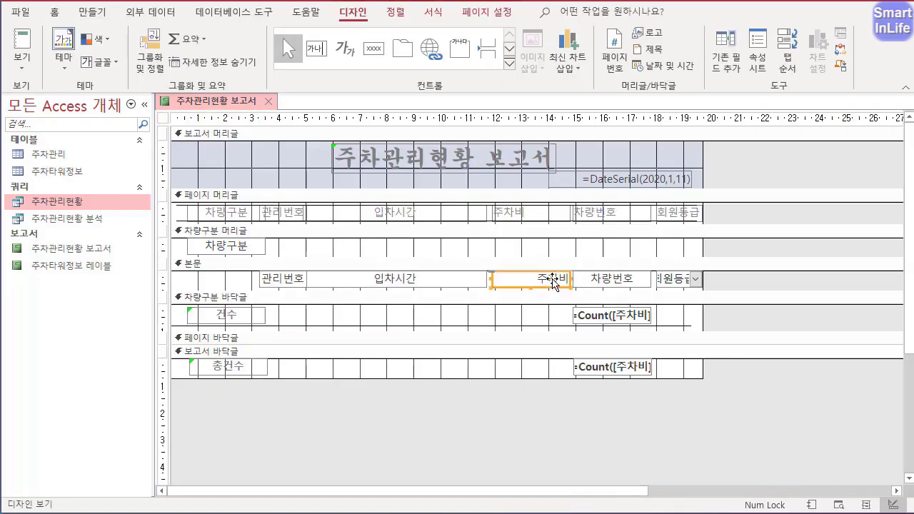
{"action": "left_click_drag", "start_coordinate": [555, 279], "coordinate": [536, 278]}
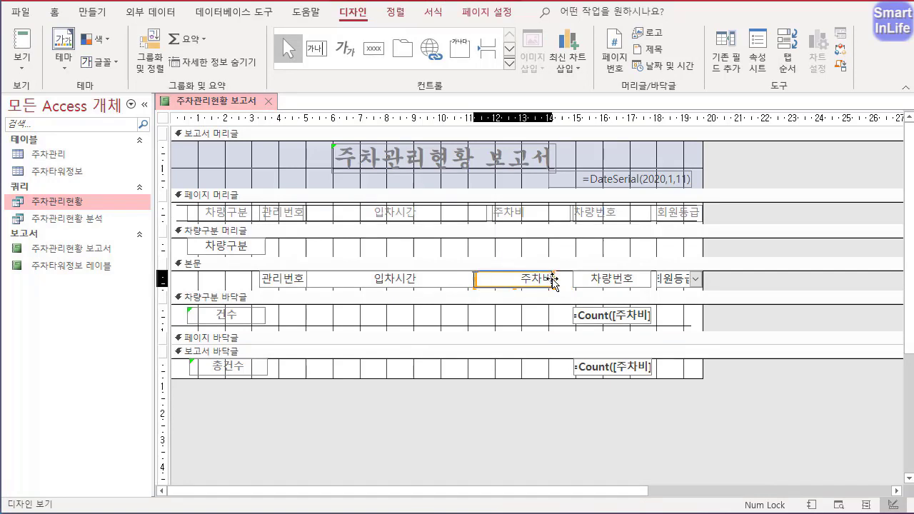
{"action": "right_click", "coordinate": [234, 105]}
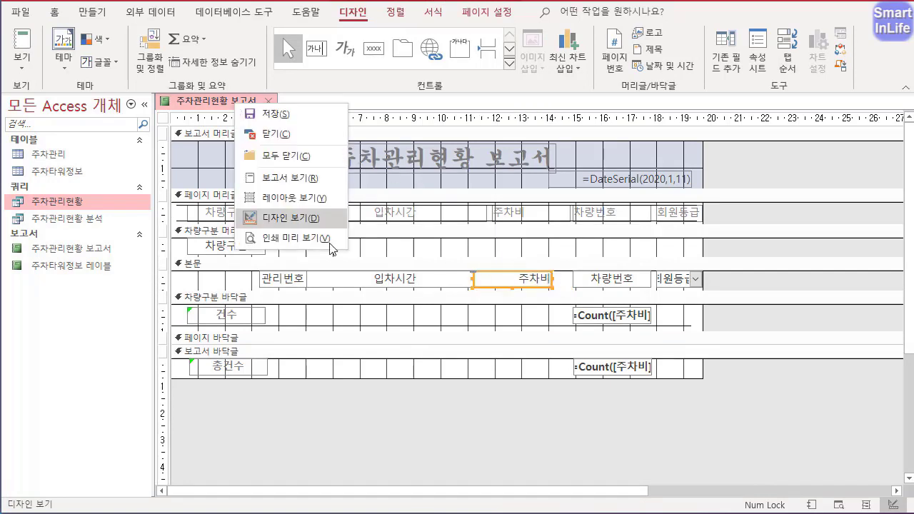
{"action": "left_click", "coordinate": [738, 213]}
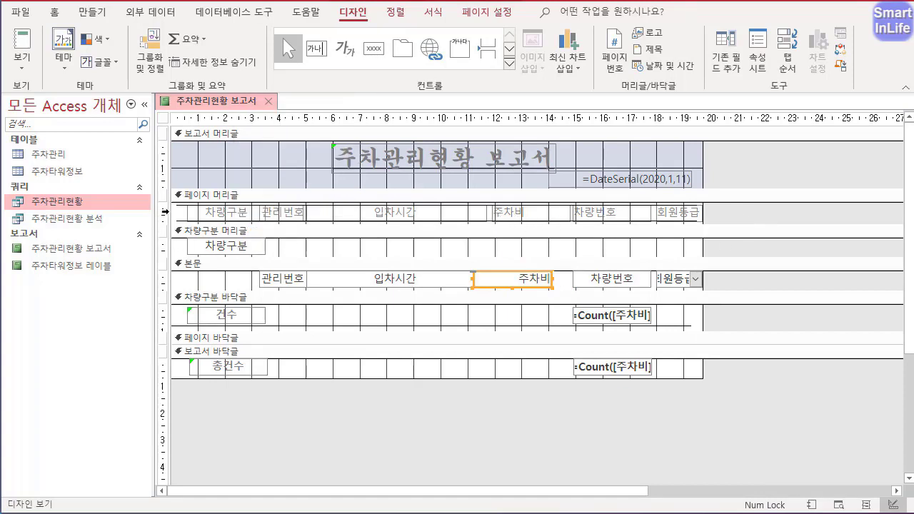
- Center-align all the column labels in the page header
{"action": "left_click", "coordinate": [165, 212]}
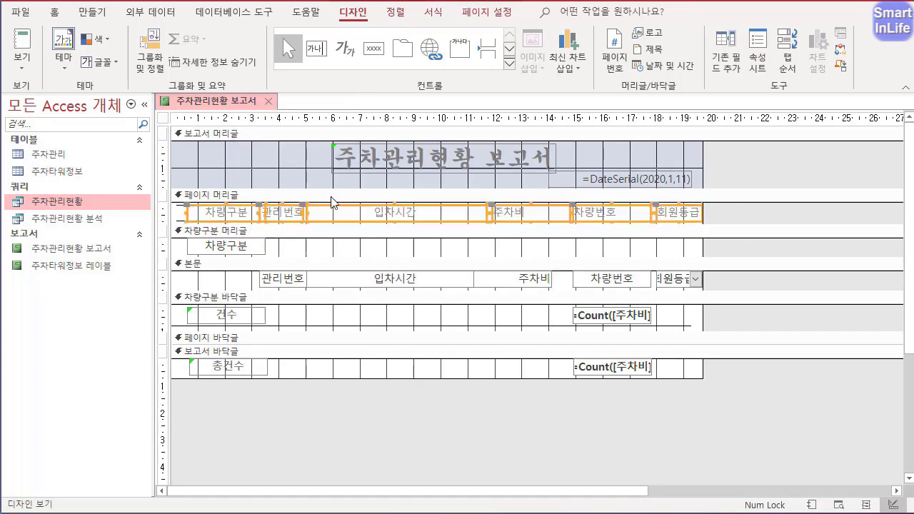
{"action": "left_click", "coordinate": [56, 12]}
{"action": "left_click", "coordinate": [762, 65]}
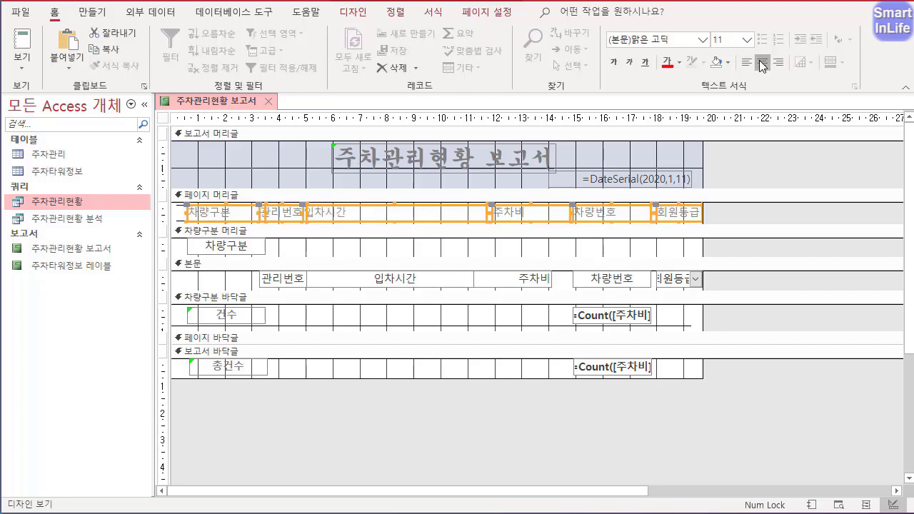
{"action": "left_click", "coordinate": [762, 65]}
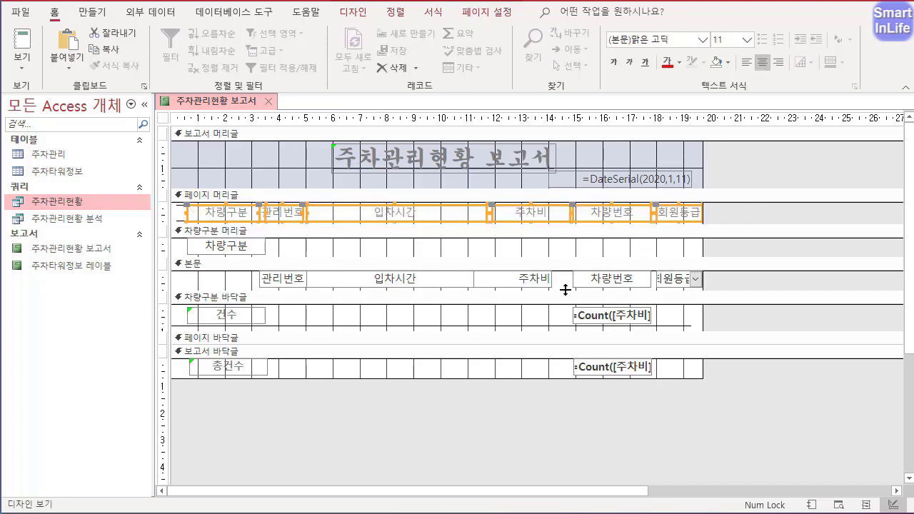
- Check the 주차비 field position and the header label alignment in print preview, and return to the design
{"action": "left_click", "coordinate": [541, 283]}
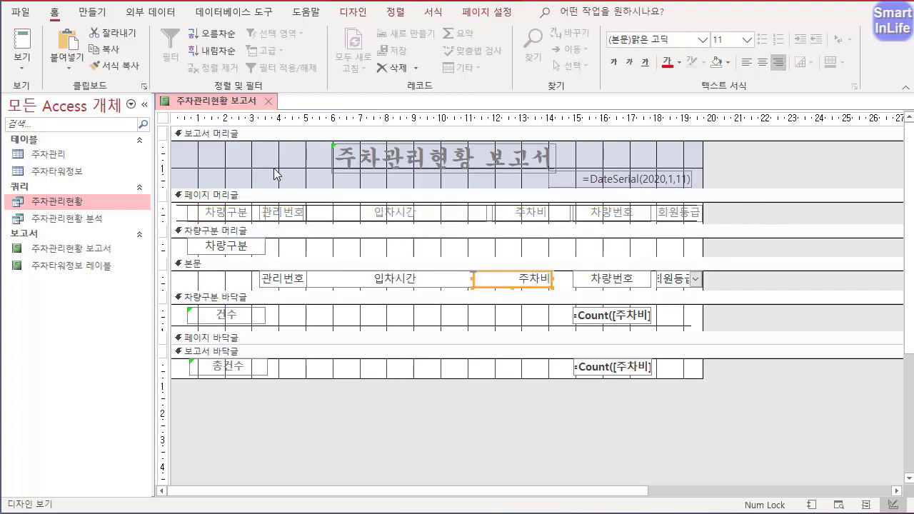
{"action": "right_click", "coordinate": [211, 98]}
{"action": "left_click", "coordinate": [250, 232]}
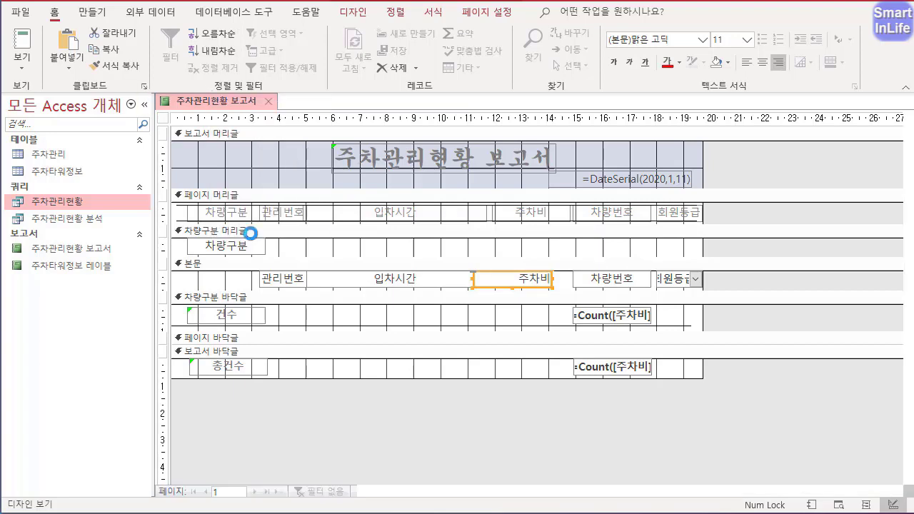
{"action": "scroll", "coordinate": [700, 312], "scroll_direction": "down", "scroll_amount": 3}
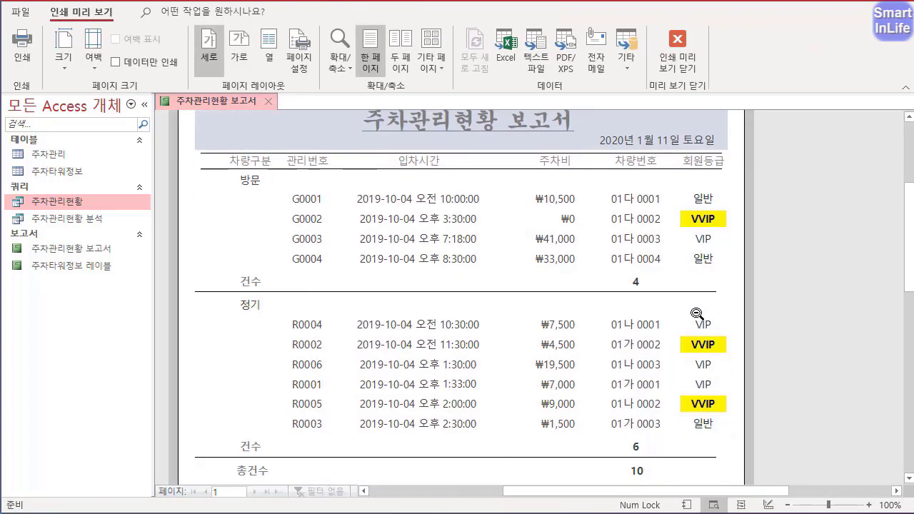
{"action": "scroll", "coordinate": [700, 312], "scroll_direction": "down", "scroll_amount": 1}
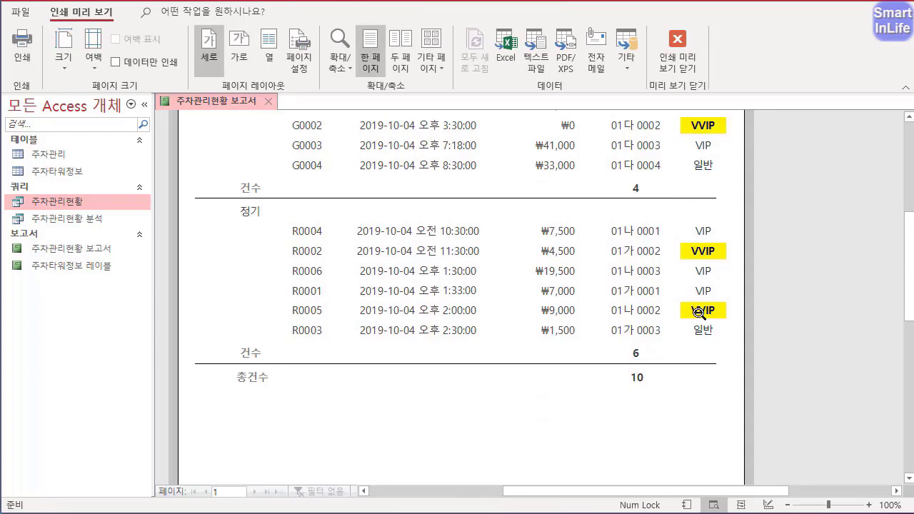
{"action": "scroll", "coordinate": [700, 313], "scroll_direction": "up", "scroll_amount": 2}
{"action": "left_click", "coordinate": [675, 57]}
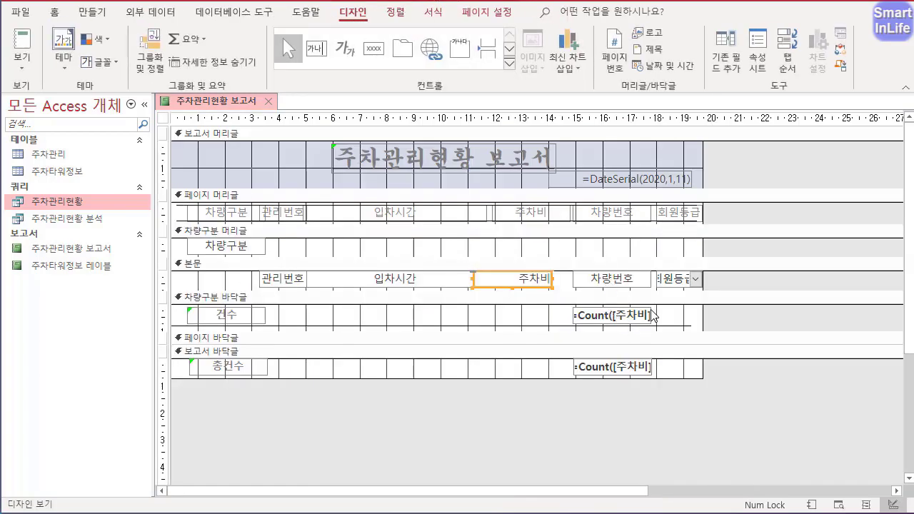
- Set the control source of the 차량구분 바닥글 count to =Count([주차비]) & "건" and check it in print preview
{"action": "left_click", "coordinate": [597, 337]}
{"action": "left_click", "coordinate": [587, 316]}
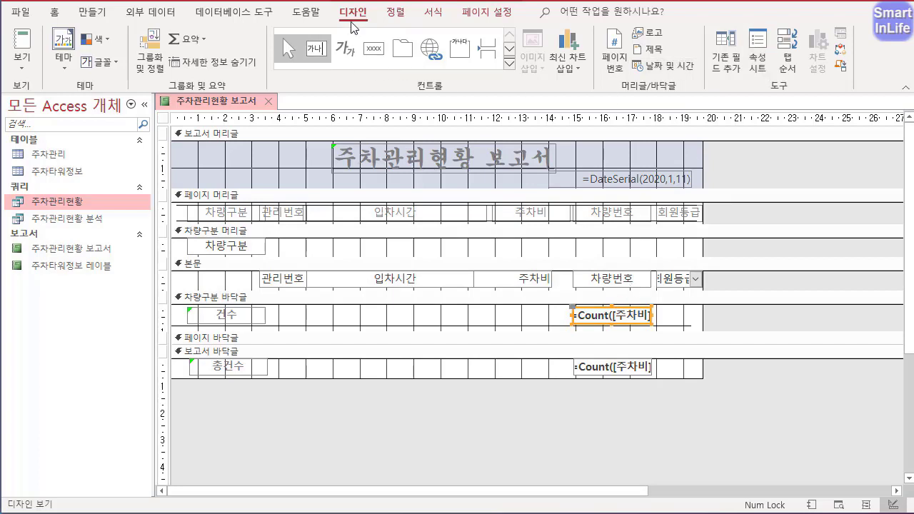
{"action": "left_click", "coordinate": [759, 44]}
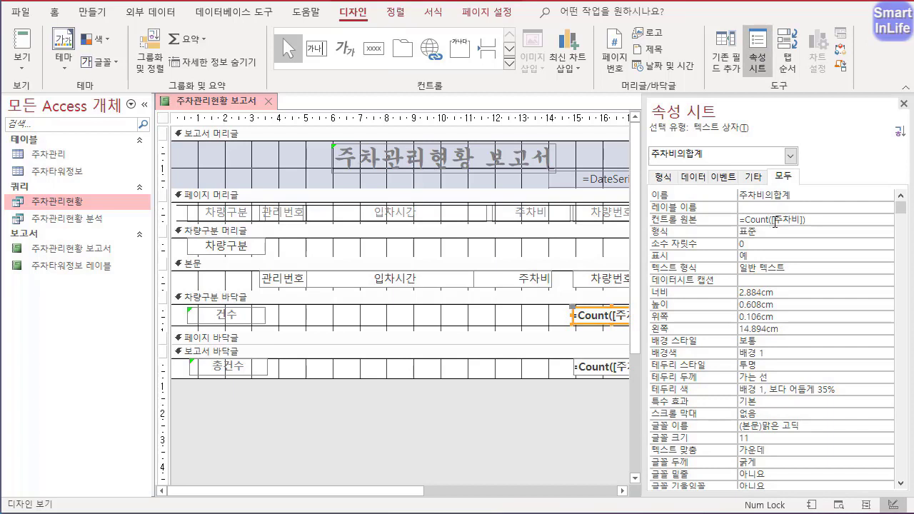
{"action": "left_click", "coordinate": [833, 218]}
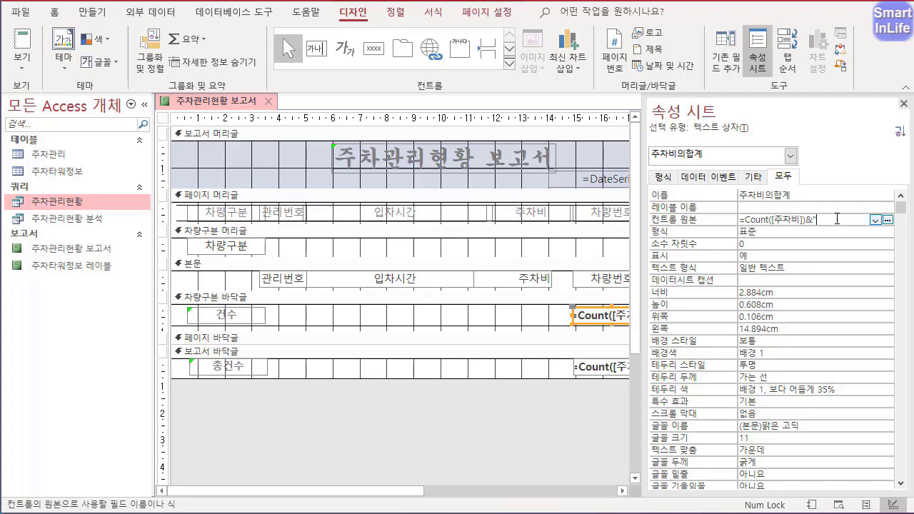
{"action": "type", "text": "&\"건\""}
{"action": "key", "text": "Return"}
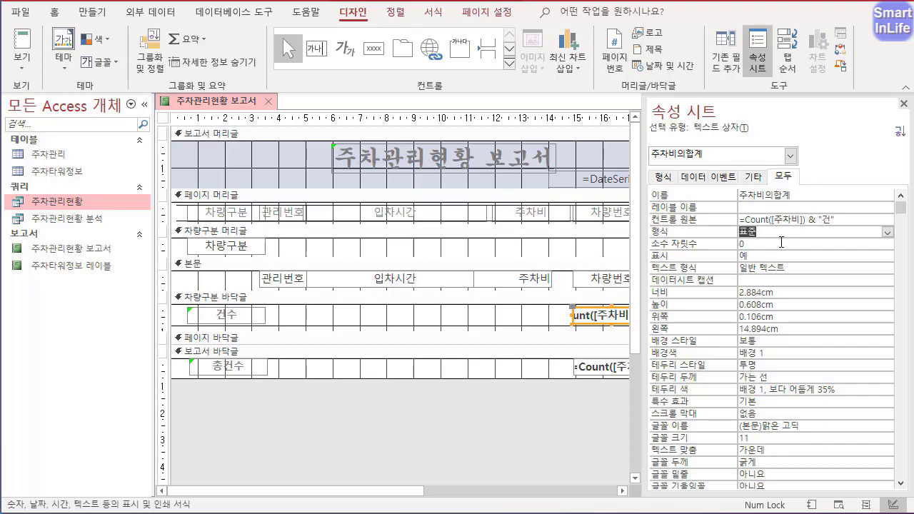
{"action": "right_click", "coordinate": [231, 105]}
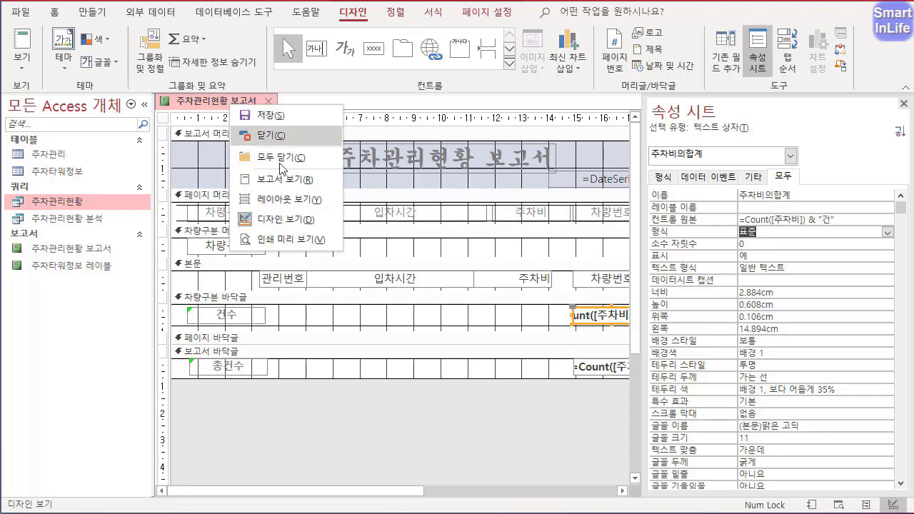
{"action": "left_click", "coordinate": [315, 239]}
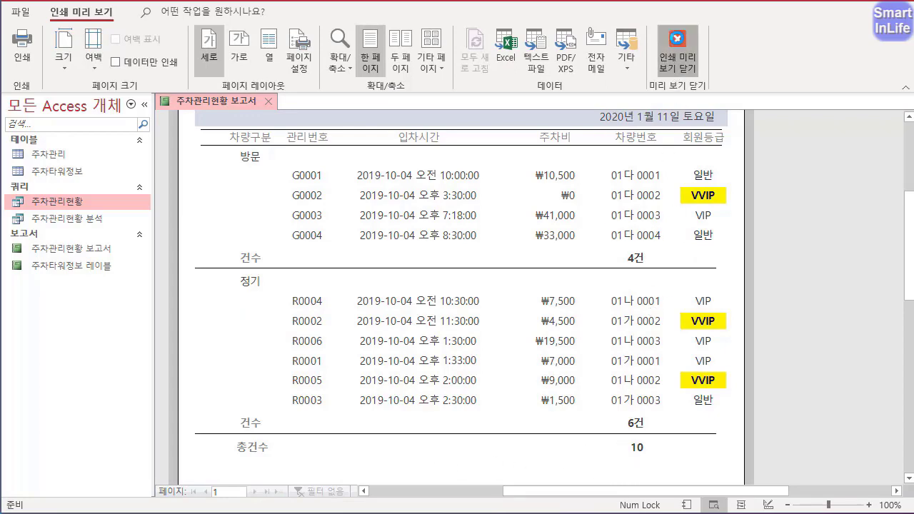
- Remove the "건" suffix from the 차량구분 바닥글 count, leaving its control source as =Count([주차비])
{"action": "left_click", "coordinate": [677, 57]}
{"action": "left_click", "coordinate": [602, 368]}
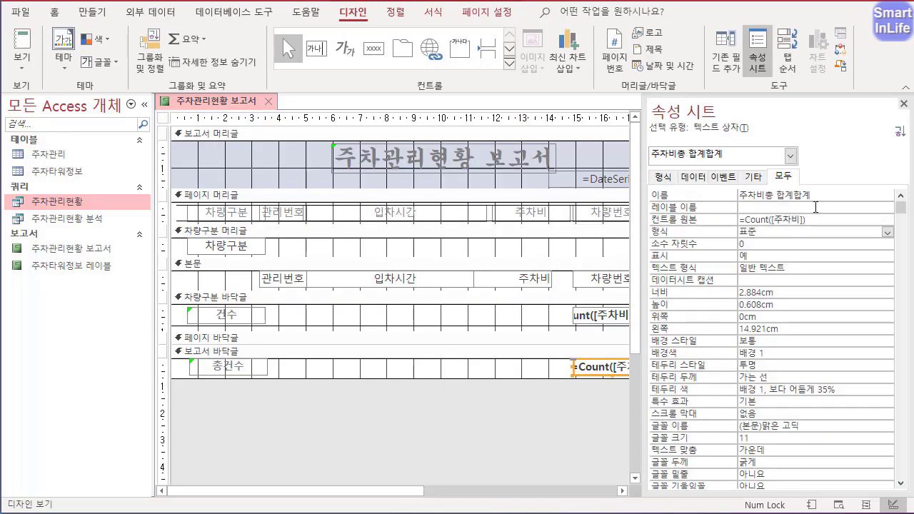
{"action": "left_click", "coordinate": [598, 316]}
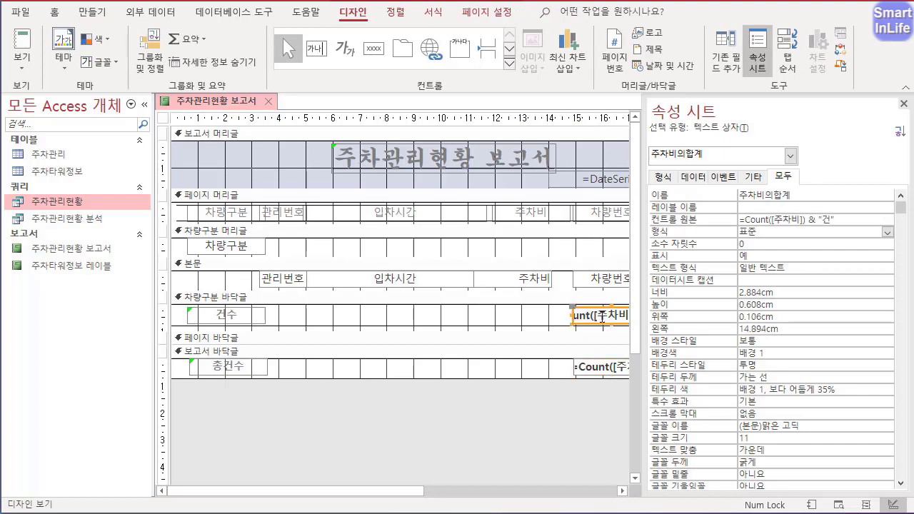
{"action": "left_click", "coordinate": [840, 220]}
{"action": "left_click", "coordinate": [845, 217]}
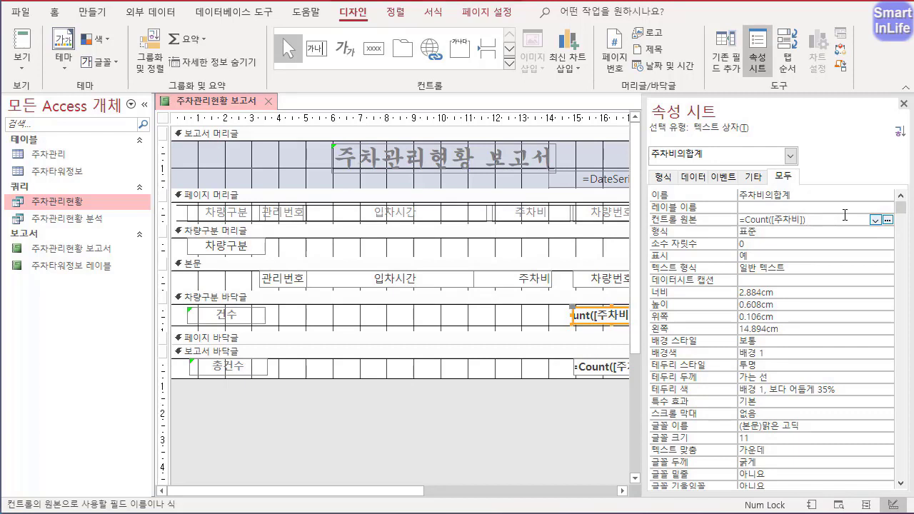
{"action": "key", "text": "Return"}
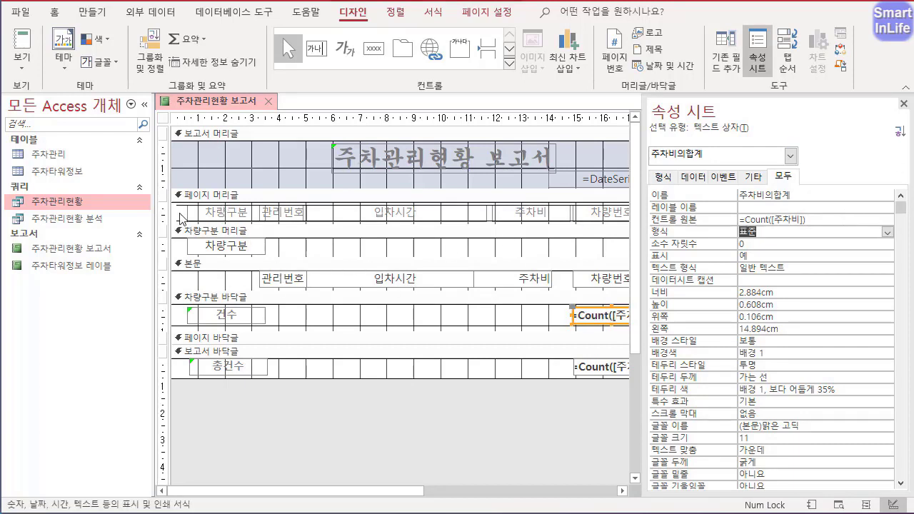
- Set the font color of all the column labels in the page header to black (텍스트 1)
{"action": "left_click", "coordinate": [323, 252]}
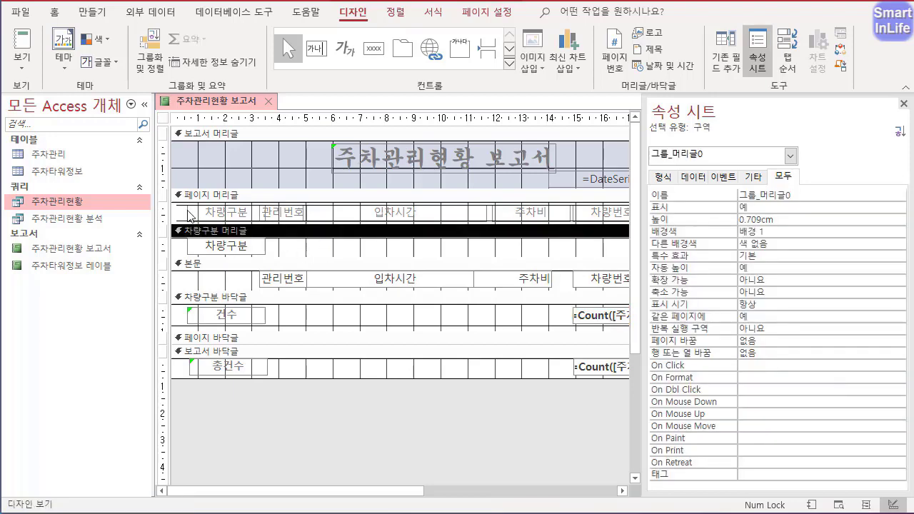
{"action": "left_click", "coordinate": [169, 211]}
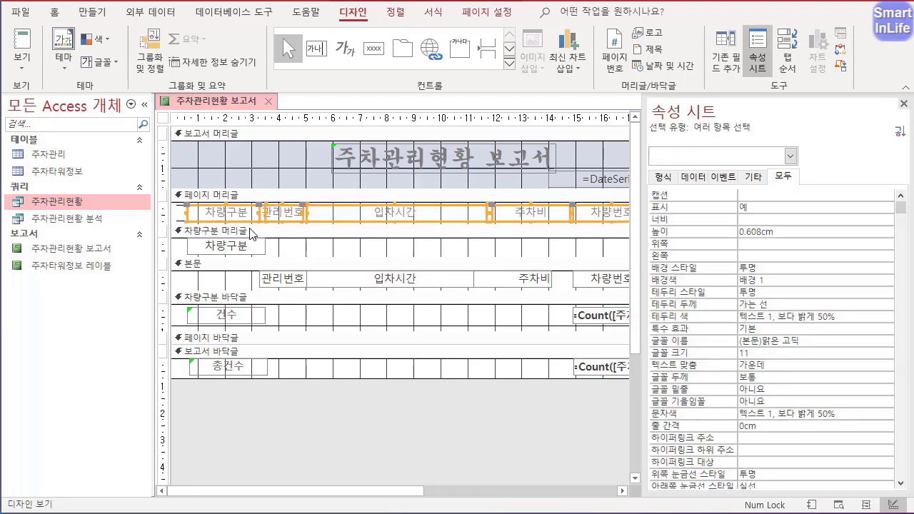
{"action": "left_click", "coordinate": [54, 13]}
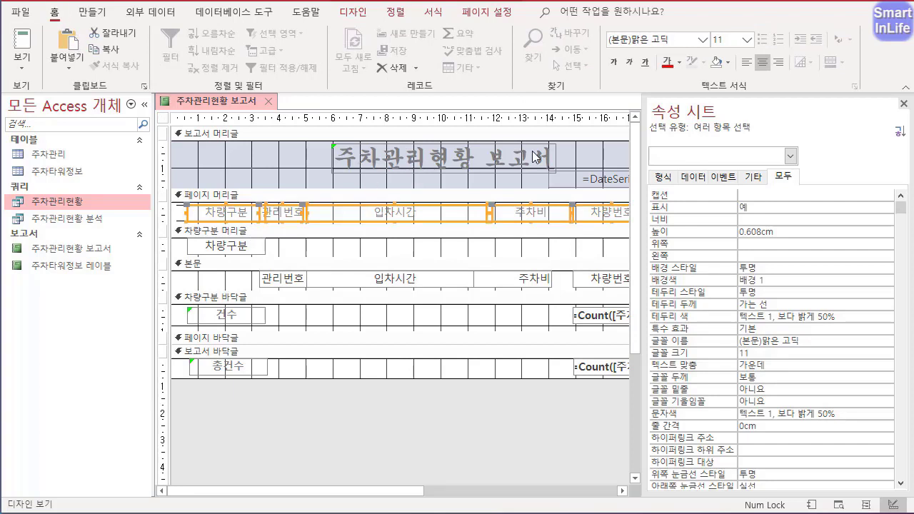
{"action": "left_click", "coordinate": [680, 62]}
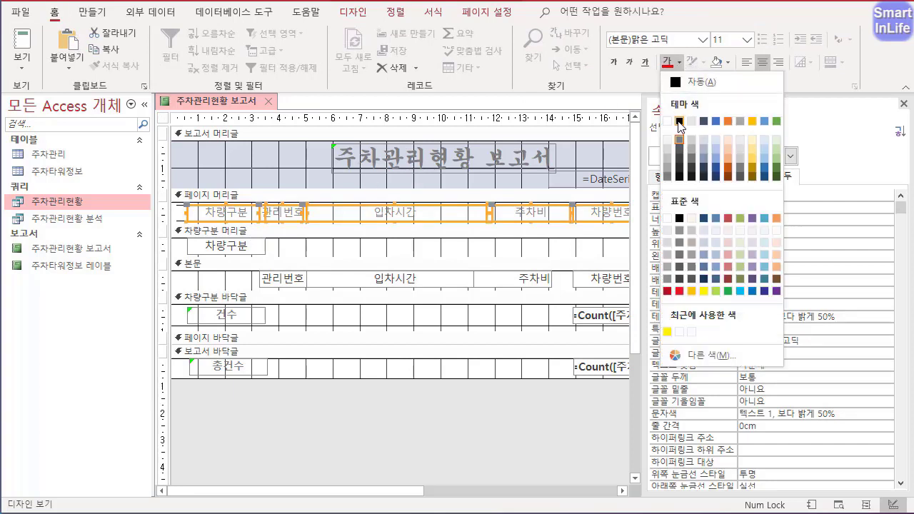
{"action": "left_click", "coordinate": [679, 123]}
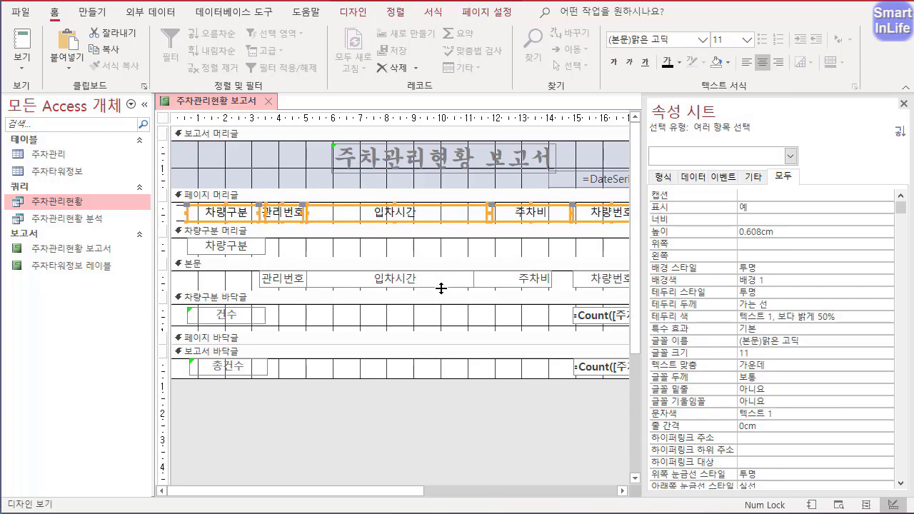
- Set the font color of all controls from the page header down to the report footer to black
{"action": "left_click", "coordinate": [256, 246]}
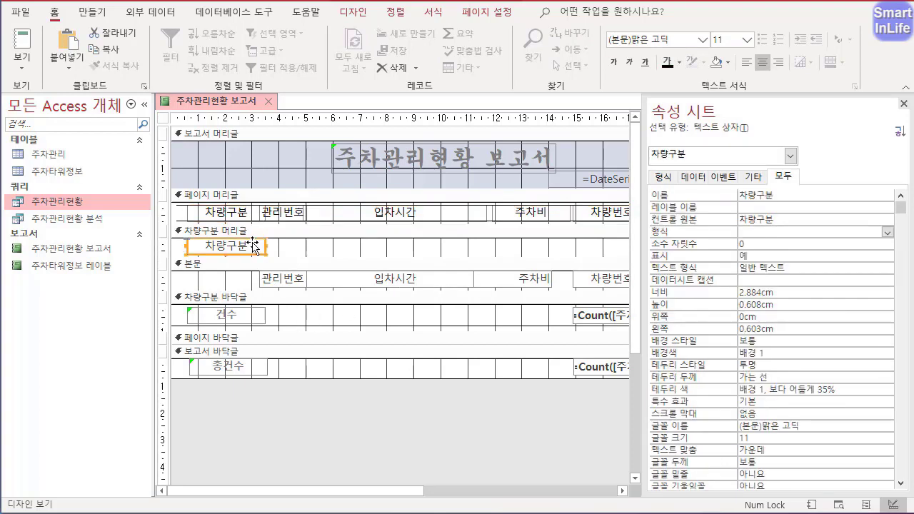
{"action": "left_click", "coordinate": [680, 63]}
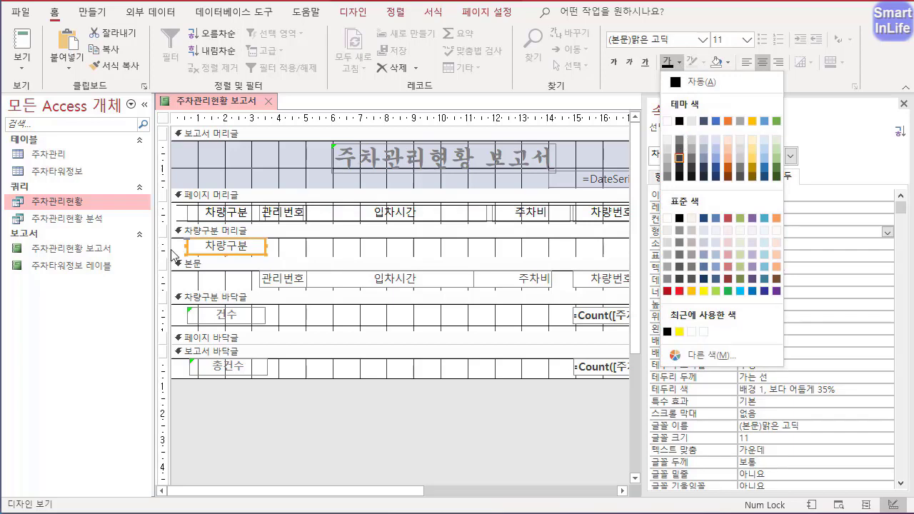
{"action": "left_click", "coordinate": [169, 214]}
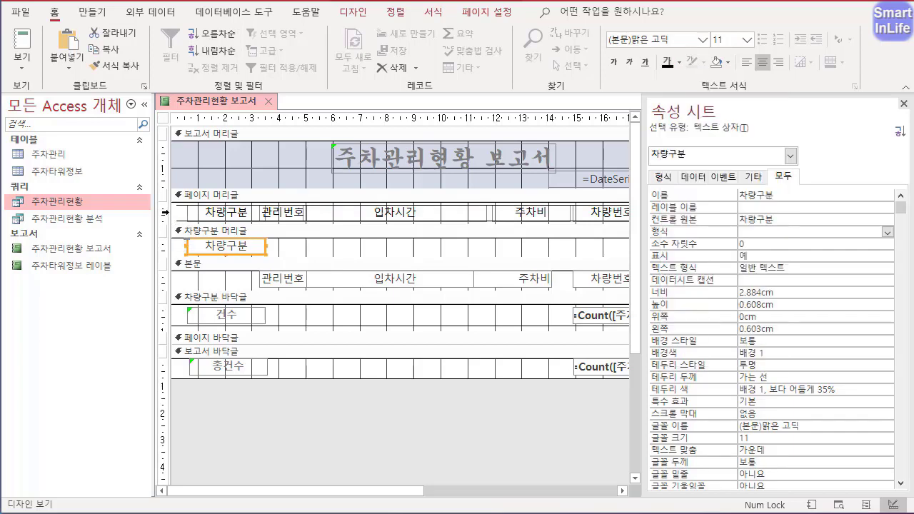
{"action": "left_click_drag", "start_coordinate": [163, 217], "coordinate": [186, 373]}
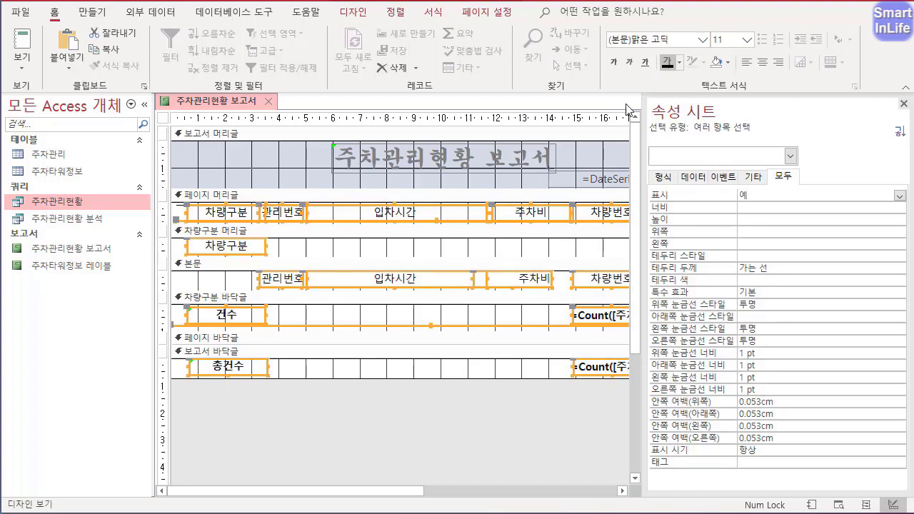
{"action": "left_click", "coordinate": [393, 257]}
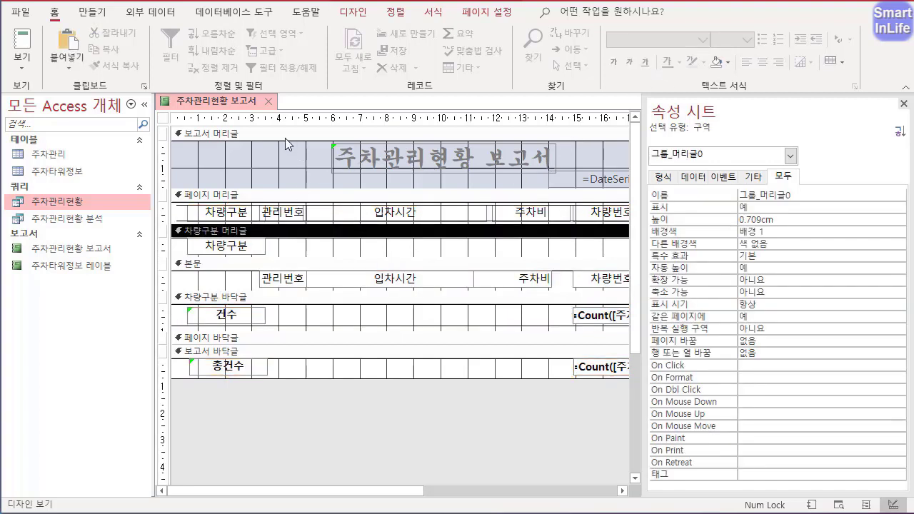
- Check the text colors of the header labels, detail rows and counts across the whole report in print preview
{"action": "right_click", "coordinate": [243, 101]}
{"action": "left_click", "coordinate": [294, 229]}
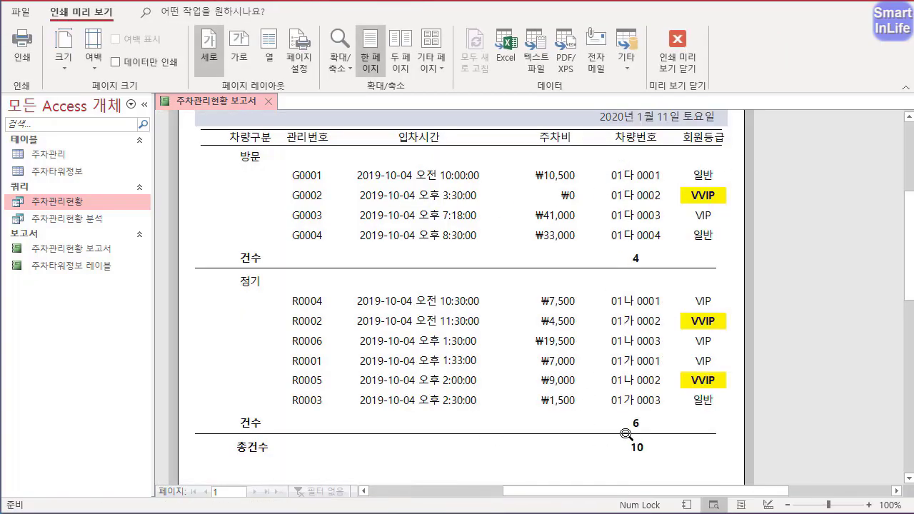
{"action": "scroll", "coordinate": [578, 325], "scroll_direction": "up", "scroll_amount": 2}
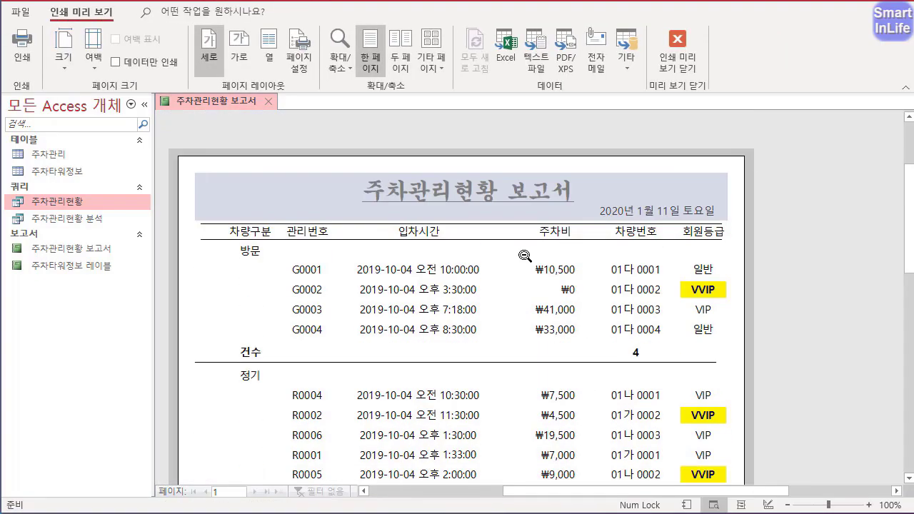
{"action": "scroll", "coordinate": [525, 286], "scroll_direction": "down", "scroll_amount": 2}
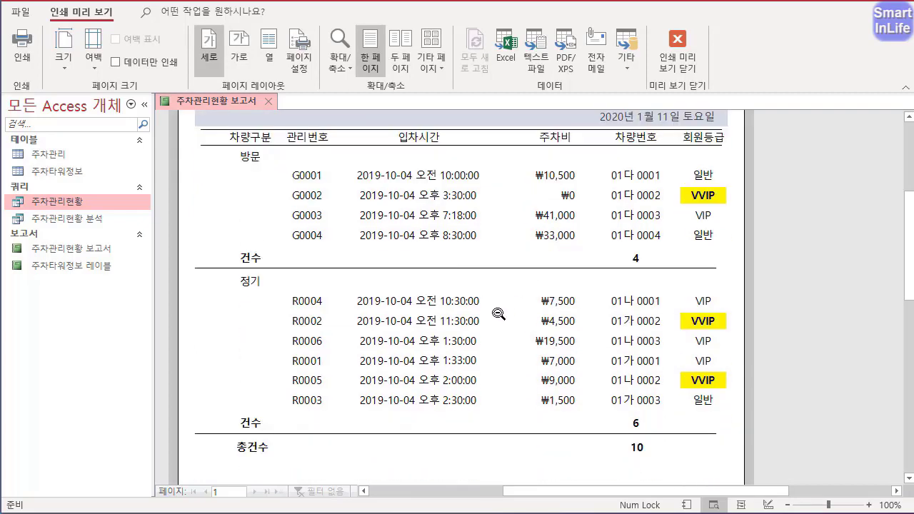
{"action": "scroll", "coordinate": [501, 322], "scroll_direction": "down", "scroll_amount": 2}
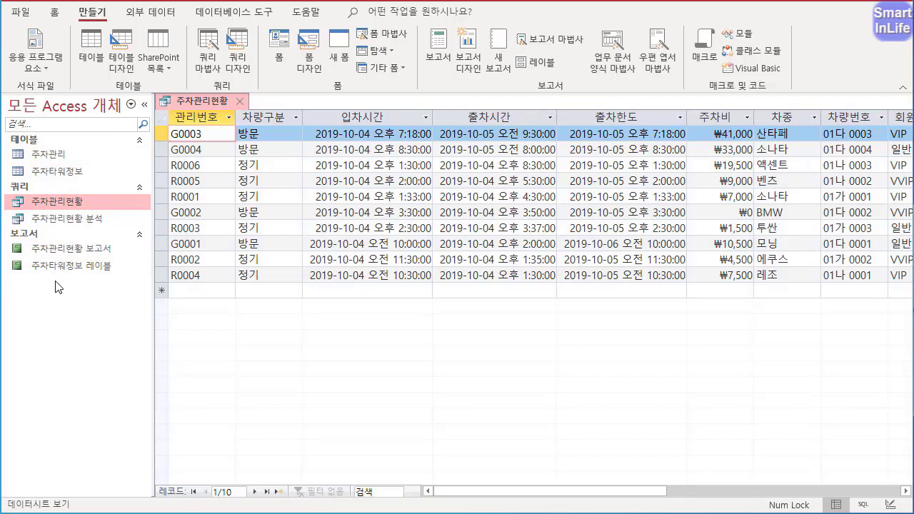
- Close the open query and start a Form Wizard form from the 주차관리현황 query with 차량구분, 입차시간, 주차비 and 회원등급
{"action": "left_click", "coordinate": [243, 108]}
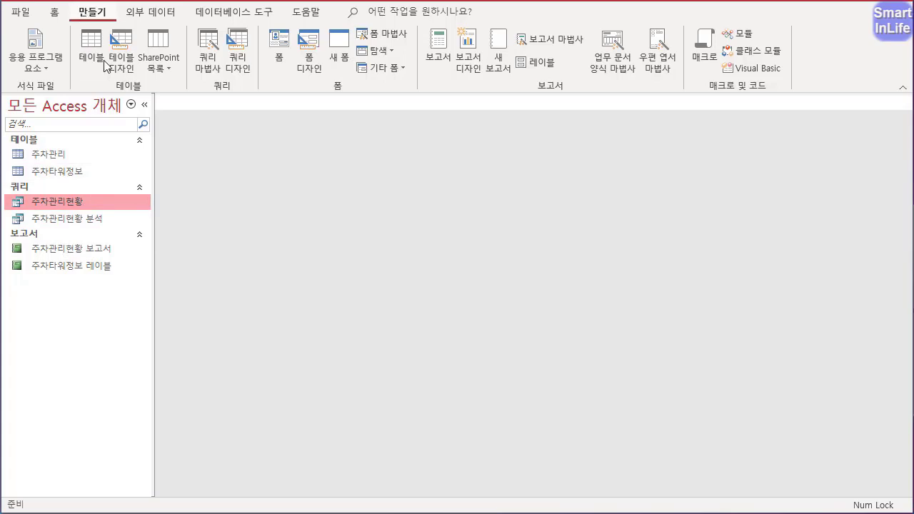
{"action": "left_click", "coordinate": [376, 37]}
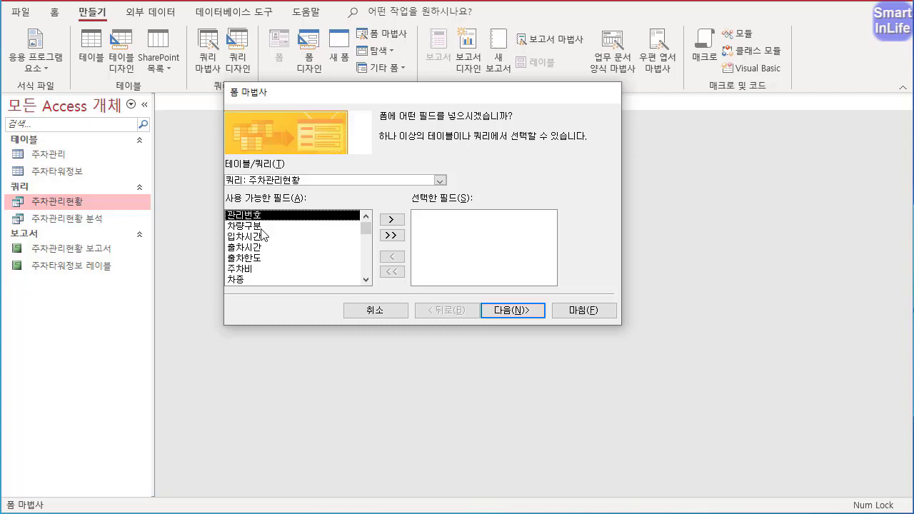
{"action": "double_click", "coordinate": [261, 225]}
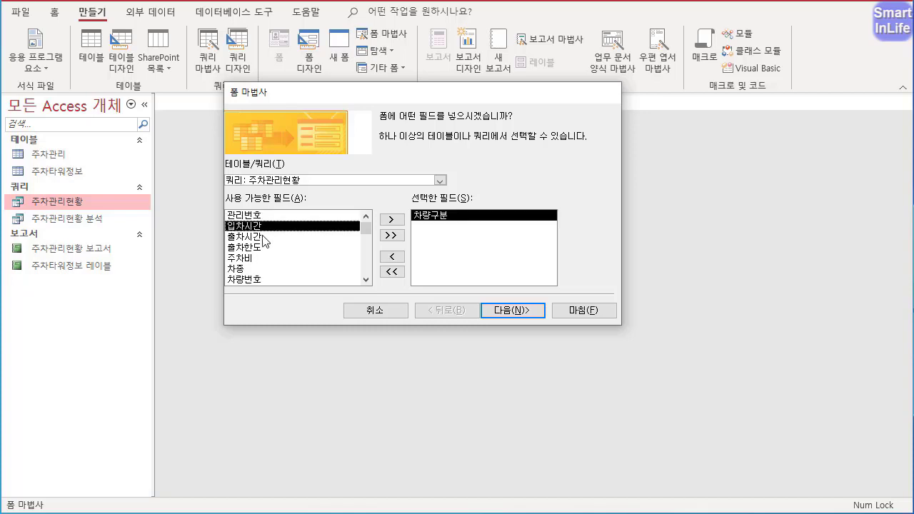
{"action": "double_click", "coordinate": [261, 228]}
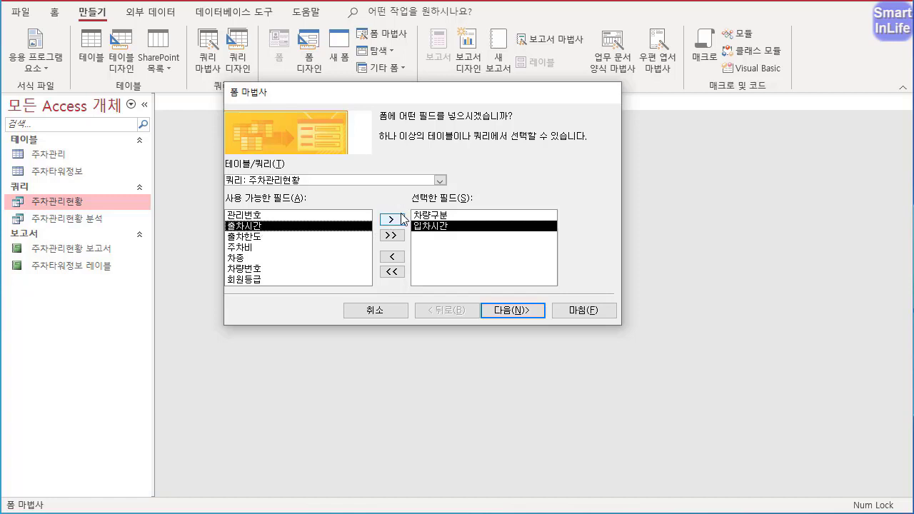
{"action": "double_click", "coordinate": [255, 249]}
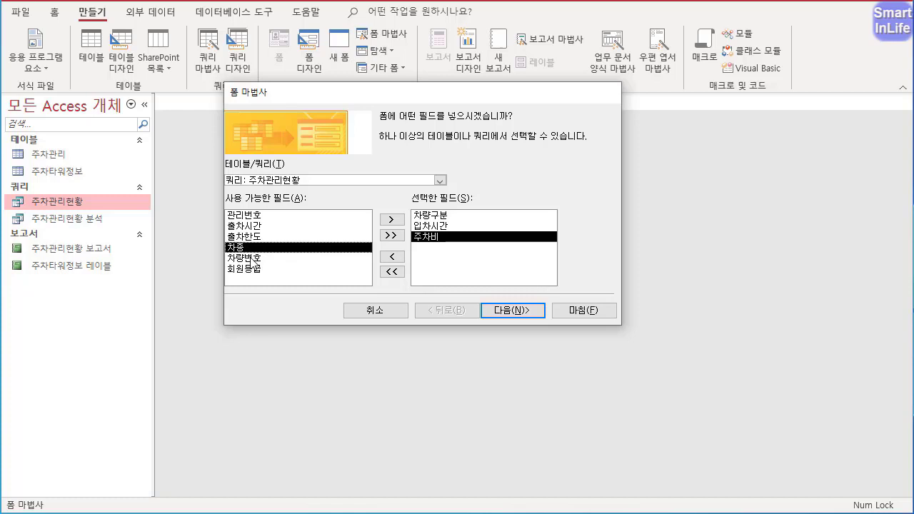
{"action": "double_click", "coordinate": [256, 269]}
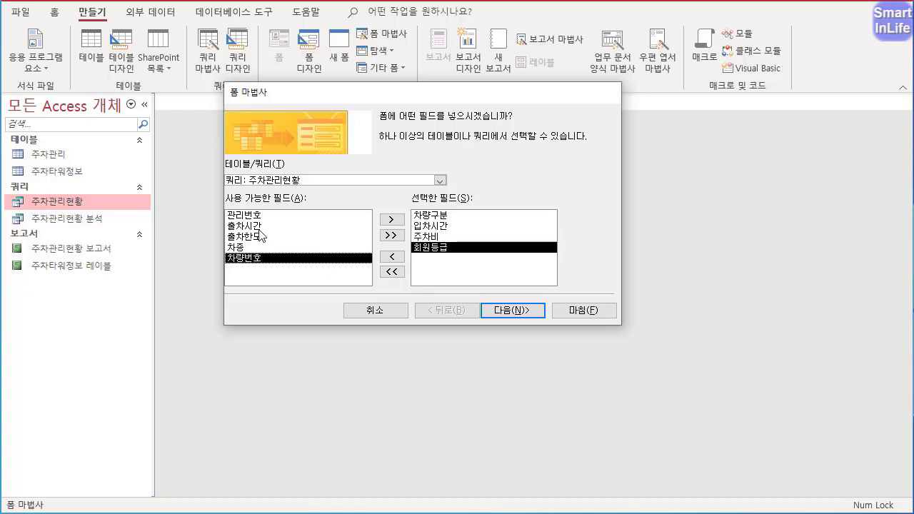
{"action": "mouse_move", "coordinate": [221, 176]}
{"action": "left_mouse_down"}
{"action": "mouse_move", "coordinate": [239, 354]}
{"action": "mouse_move", "coordinate": [281, 207]}
{"action": "left_mouse_up"}
{"action": "mouse_move", "coordinate": [468, 184]}
{"action": "left_mouse_down"}
{"action": "mouse_move", "coordinate": [443, 236]}
{"action": "mouse_move", "coordinate": [525, 243]}
{"action": "mouse_move", "coordinate": [471, 214]}
{"action": "left_mouse_up"}
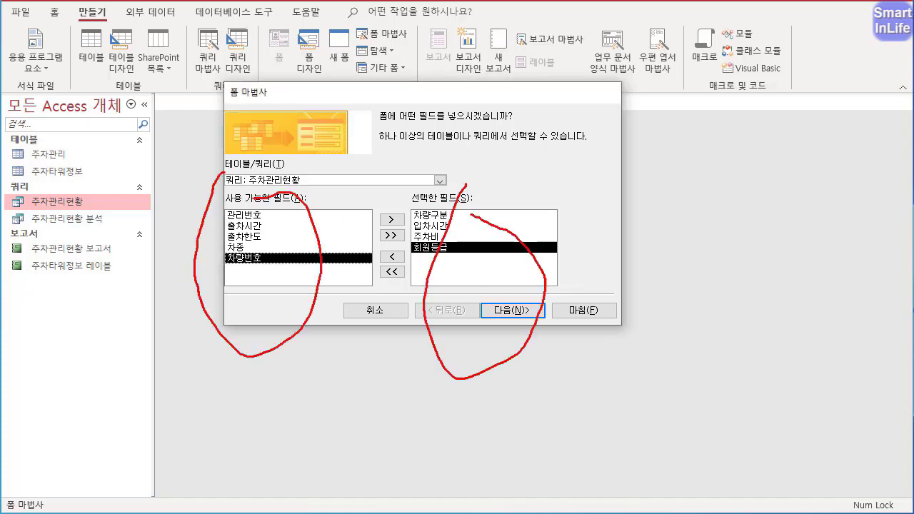
{"action": "mouse_move", "coordinate": [258, 203]}
{"action": "left_mouse_down"}
{"action": "mouse_move", "coordinate": [393, 206]}
{"action": "mouse_move", "coordinate": [465, 294]}
{"action": "left_mouse_up"}
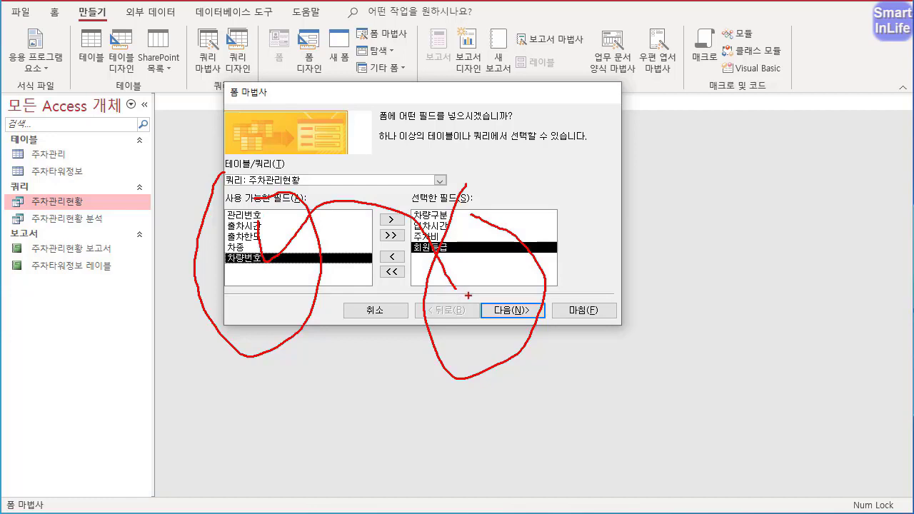
{"action": "key", "text": "Escape"}
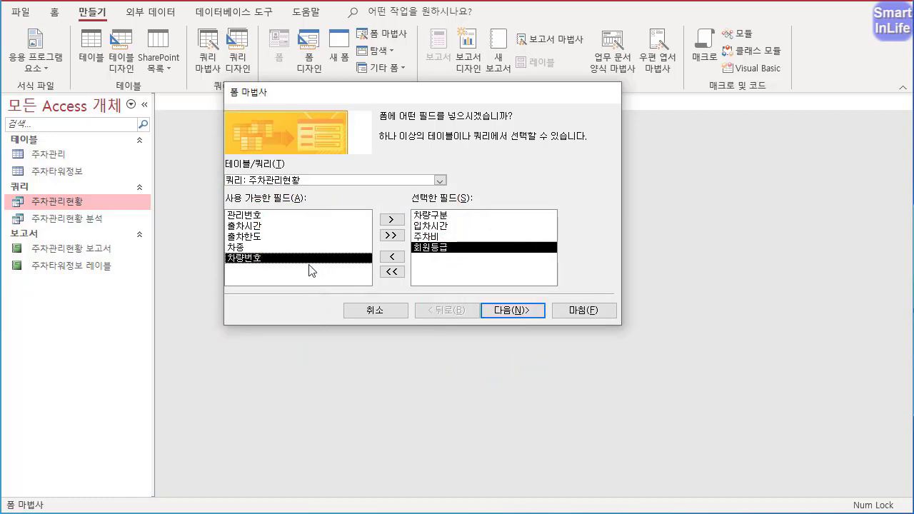
- Add the 차량번호, 차종 and 출차한도 fields to the form and proceed to the layout choice
{"action": "double_click", "coordinate": [254, 259]}
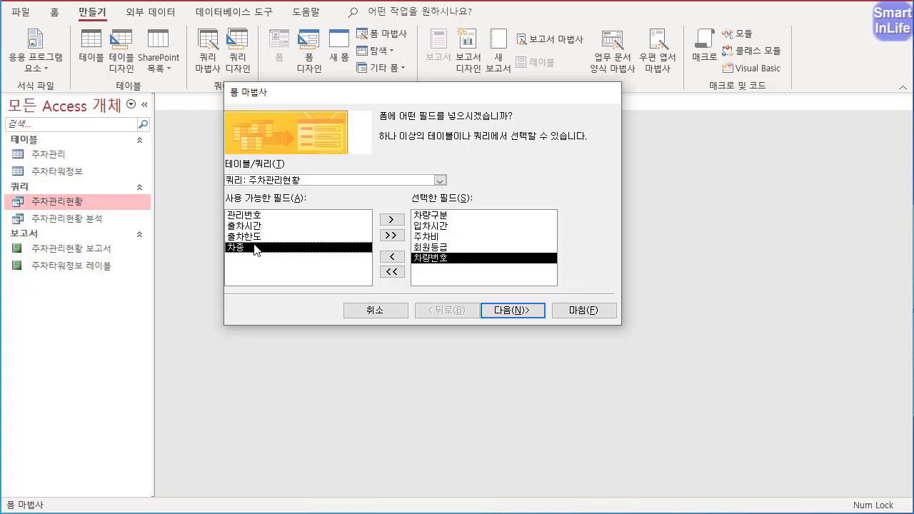
{"action": "double_click", "coordinate": [255, 248]}
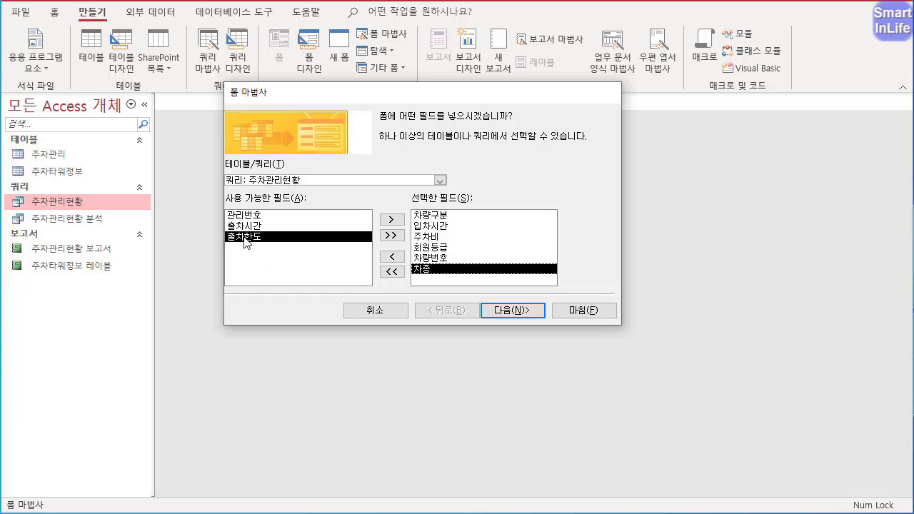
{"action": "double_click", "coordinate": [245, 236]}
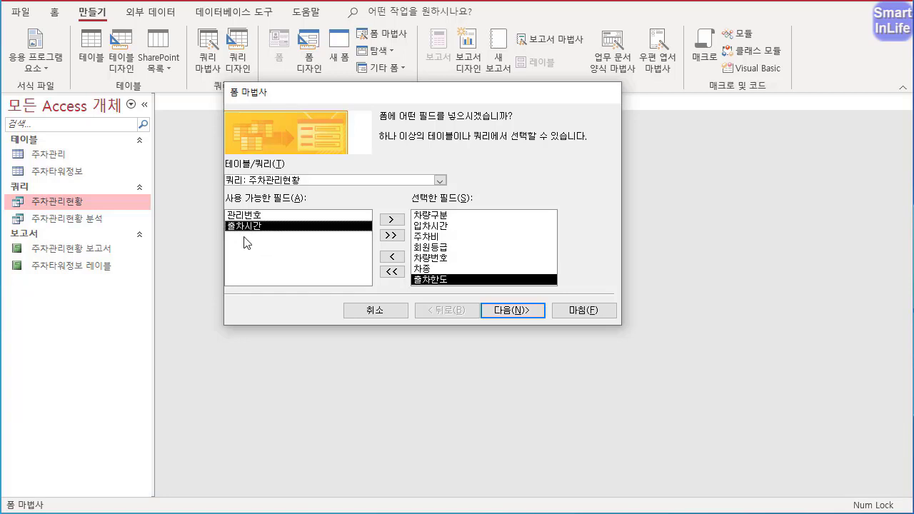
{"action": "left_click", "coordinate": [509, 309]}
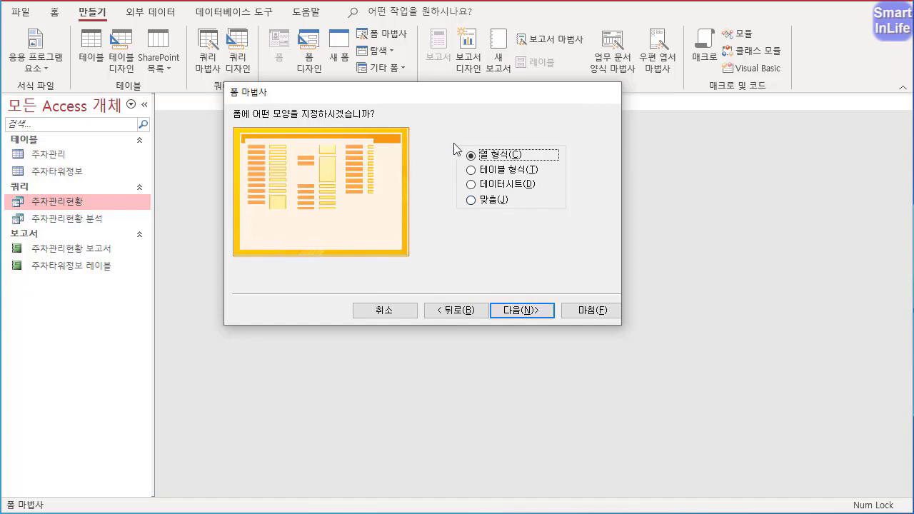
{"action": "mouse_move", "coordinate": [335, 128]}
{"action": "left_mouse_down"}
{"action": "mouse_move", "coordinate": [222, 75]}
{"action": "mouse_move", "coordinate": [329, 142]}
{"action": "left_mouse_up"}
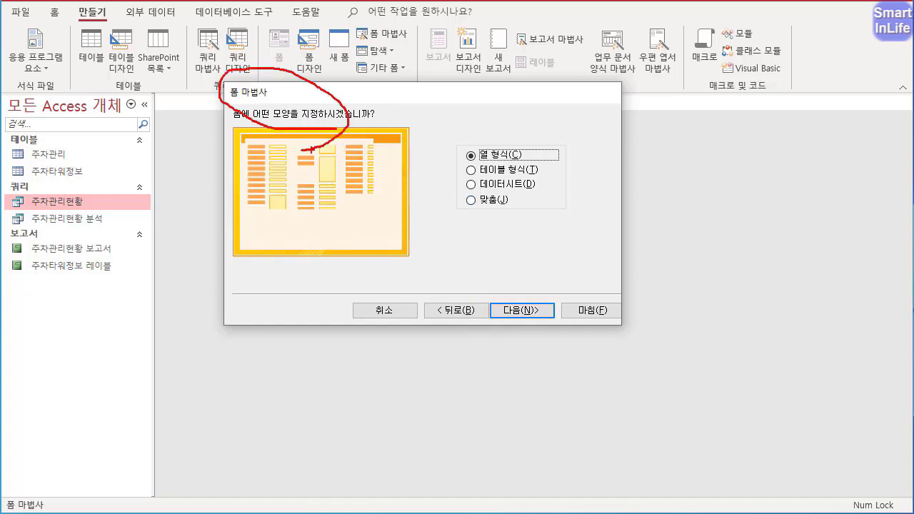
{"action": "mouse_move", "coordinate": [281, 190]}
{"action": "left_mouse_down"}
{"action": "mouse_move", "coordinate": [227, 180]}
{"action": "mouse_move", "coordinate": [286, 175]}
{"action": "mouse_move", "coordinate": [292, 206]}
{"action": "mouse_move", "coordinate": [293, 170]}
{"action": "left_mouse_up"}
{"action": "key", "text": "Escape"}
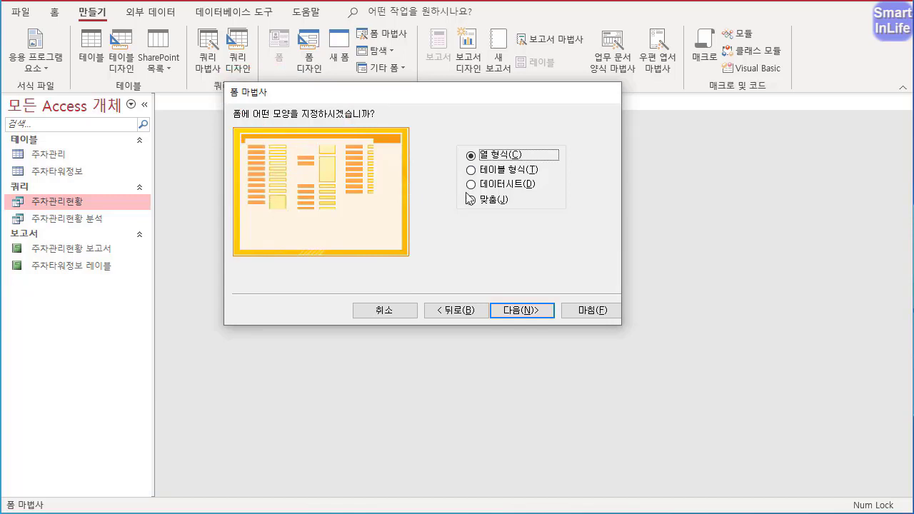
- Compare the form layout options and choose the columnar layout (열 형식)
{"action": "left_click", "coordinate": [504, 173]}
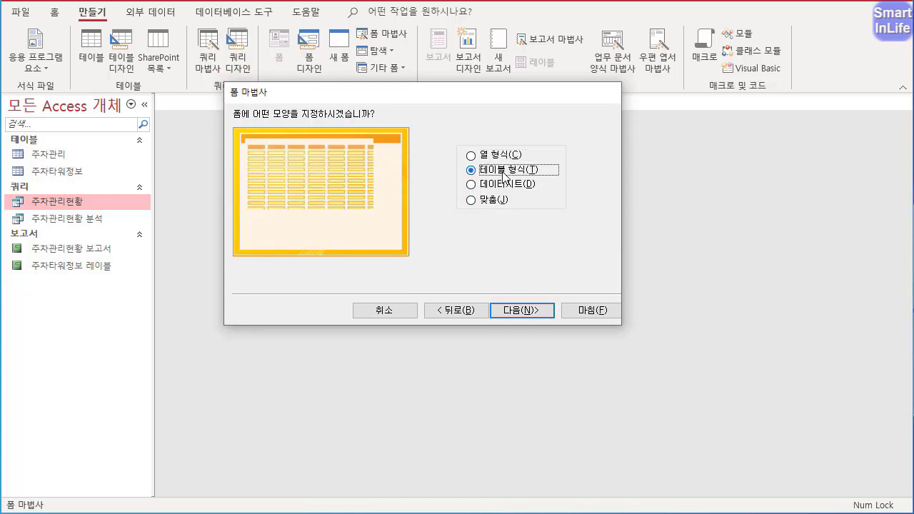
{"action": "left_click", "coordinate": [500, 186]}
{"action": "left_click", "coordinate": [498, 201]}
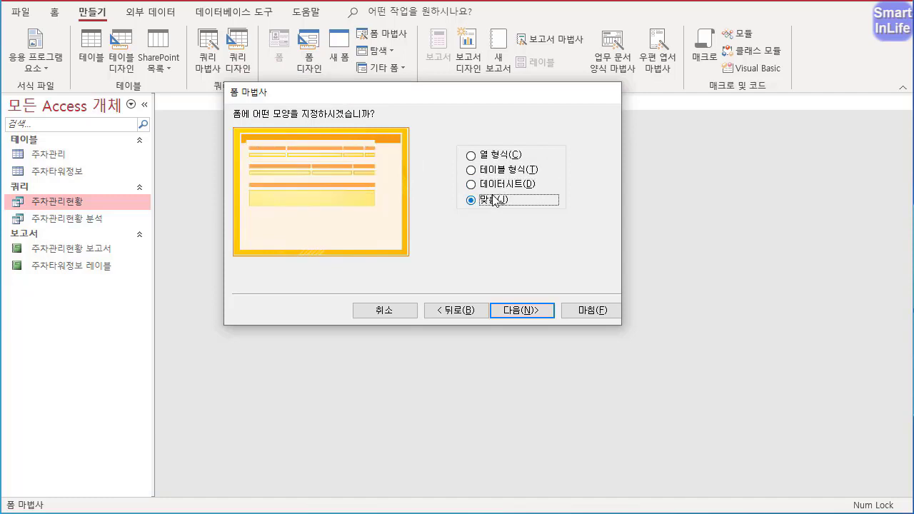
{"action": "left_click", "coordinate": [498, 156]}
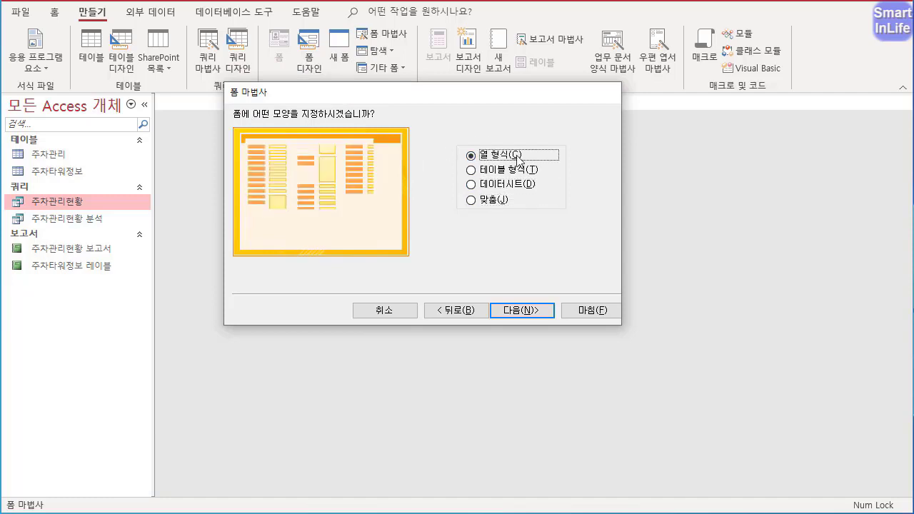
{"action": "left_click", "coordinate": [530, 311]}
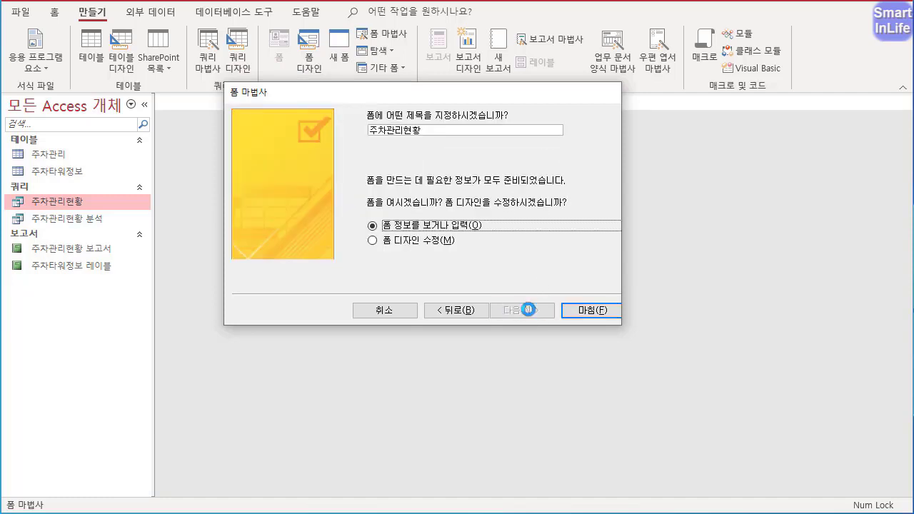
- Title the form 주차관리 and finish the Form Wizard, opening the form to view its data
{"action": "left_click", "coordinate": [429, 130]}
{"action": "key", "text": "BackSpace"}
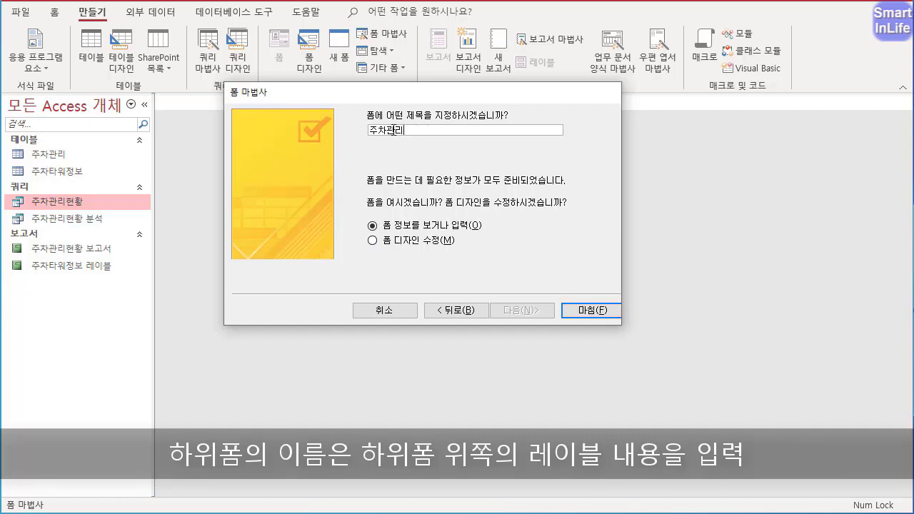
{"action": "double_click", "coordinate": [395, 130]}
{"action": "left_click", "coordinate": [582, 310]}
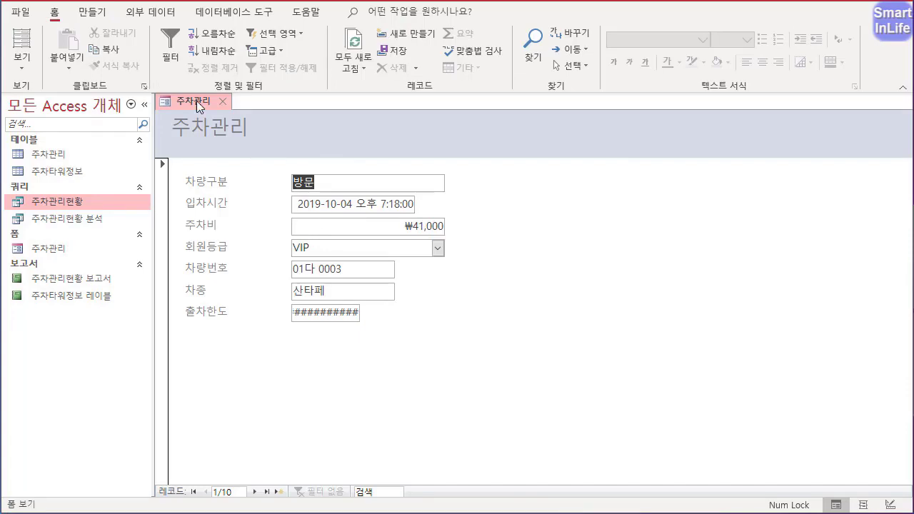
- Switch the 주차관리 form to Design view, delete the title label from the form header and collapse the header section
{"action": "right_click", "coordinate": [197, 101]}
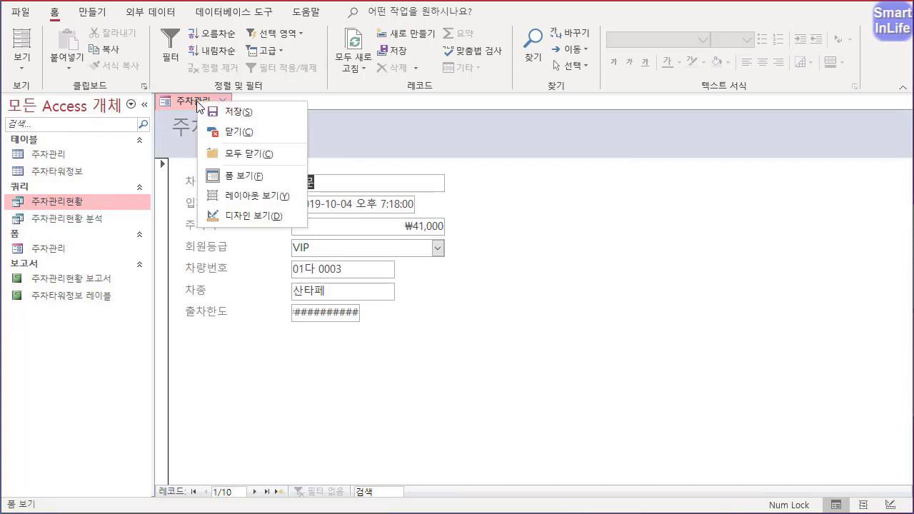
{"action": "left_click", "coordinate": [241, 215]}
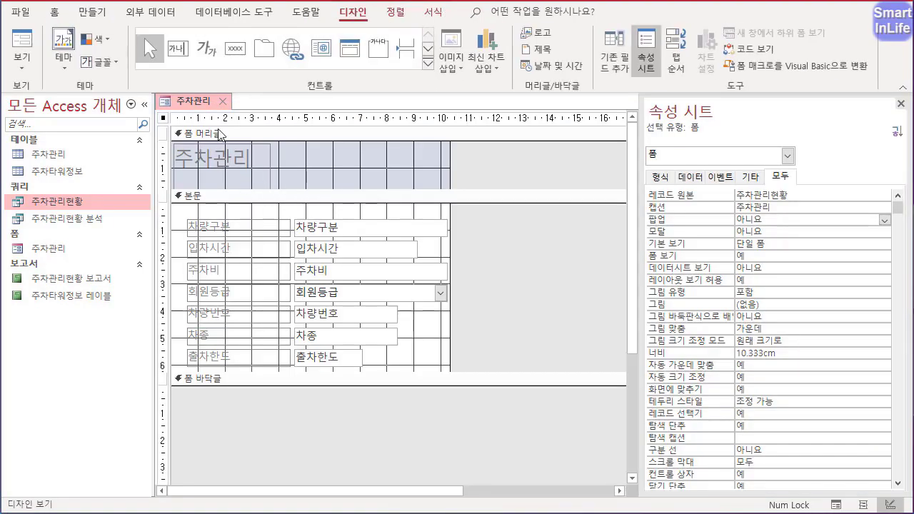
{"action": "left_click", "coordinate": [246, 170]}
{"action": "key", "text": "Delete"}
{"action": "left_click", "coordinate": [263, 186]}
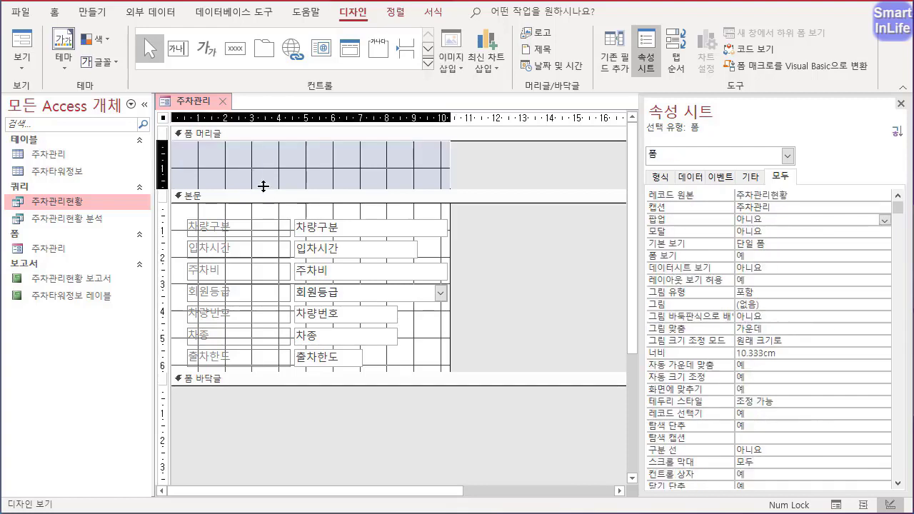
{"action": "left_click_drag", "start_coordinate": [264, 186], "coordinate": [247, 125]}
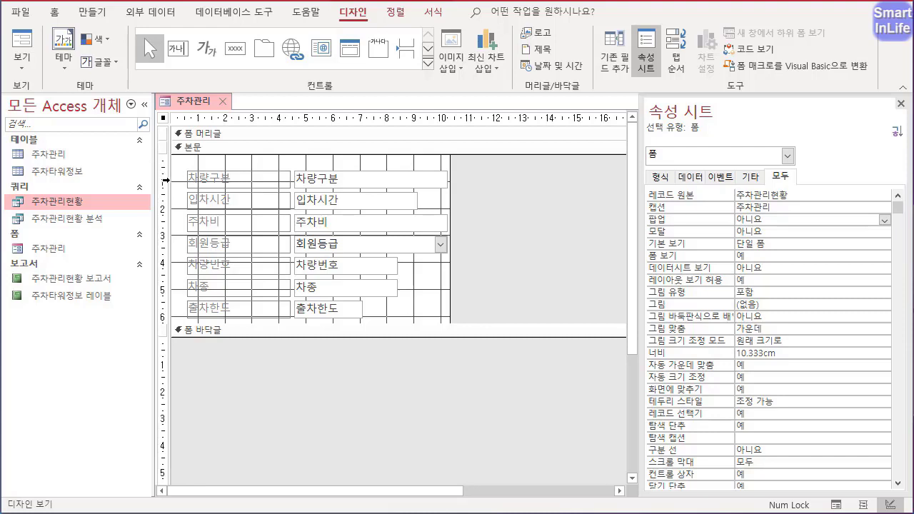
- Close the property sheet and size all detail-section controls to the shortest height (가장 짧은 길이에) and narrowest width (가장 좁은 너비에)
{"action": "left_click_drag", "start_coordinate": [166, 180], "coordinate": [171, 294]}
{"action": "left_click", "coordinate": [488, 320]}
{"action": "left_click_drag", "start_coordinate": [487, 314], "coordinate": [198, 174]}
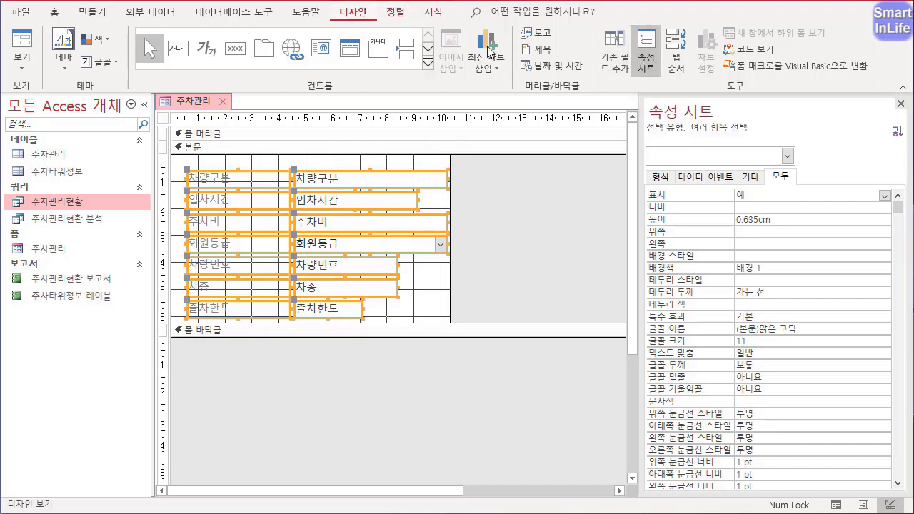
{"action": "left_click", "coordinate": [648, 63]}
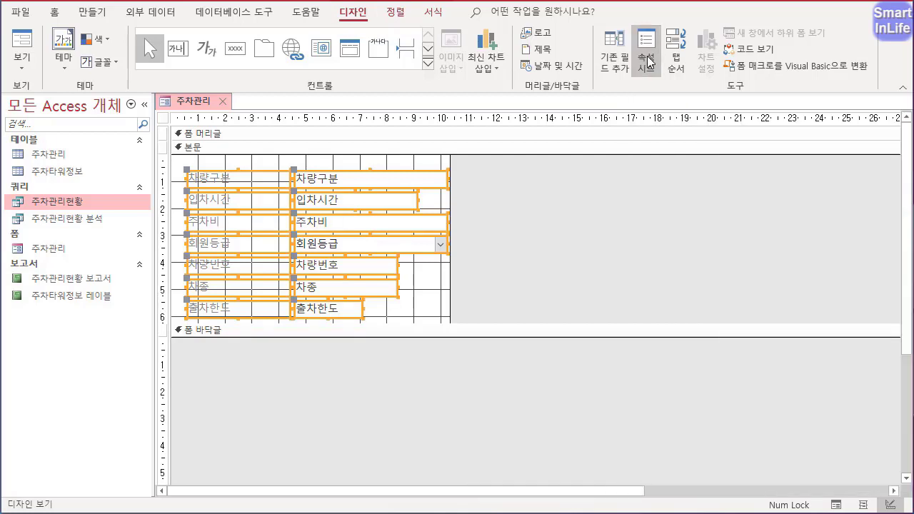
{"action": "left_click", "coordinate": [649, 62]}
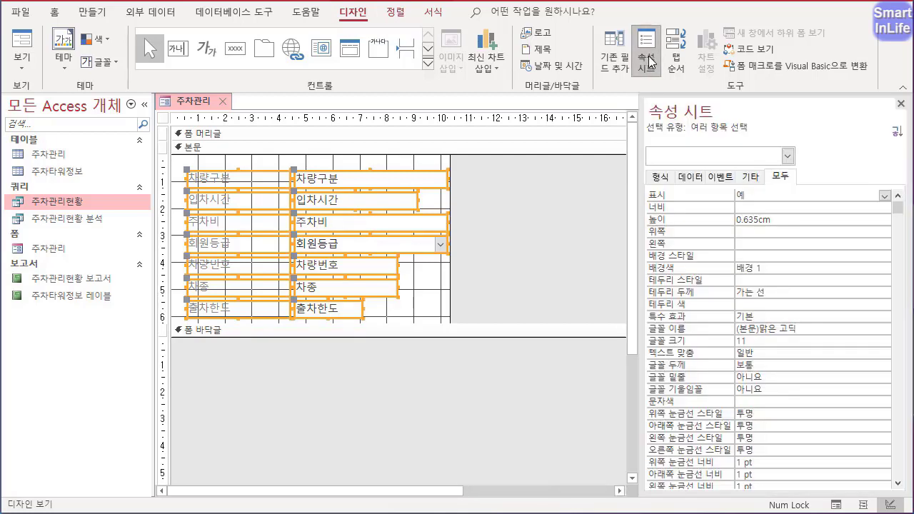
{"action": "left_click", "coordinate": [902, 105]}
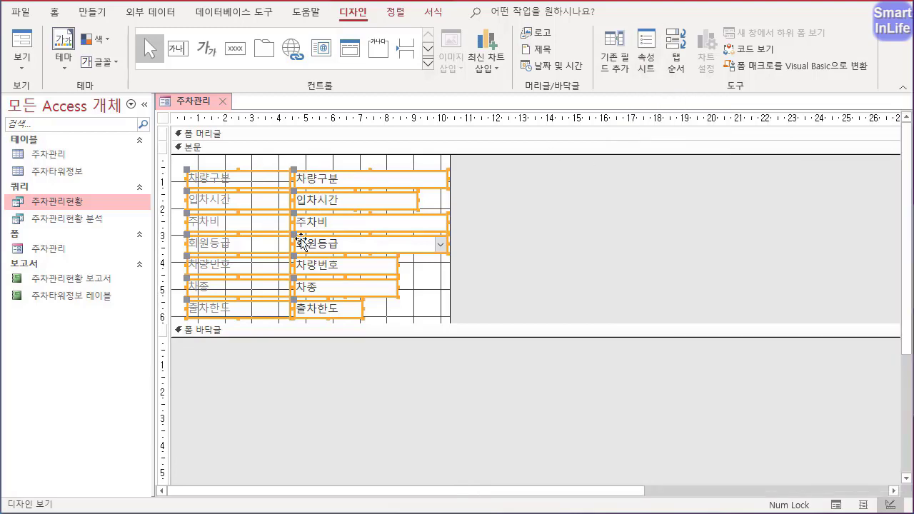
{"action": "left_click", "coordinate": [400, 15]}
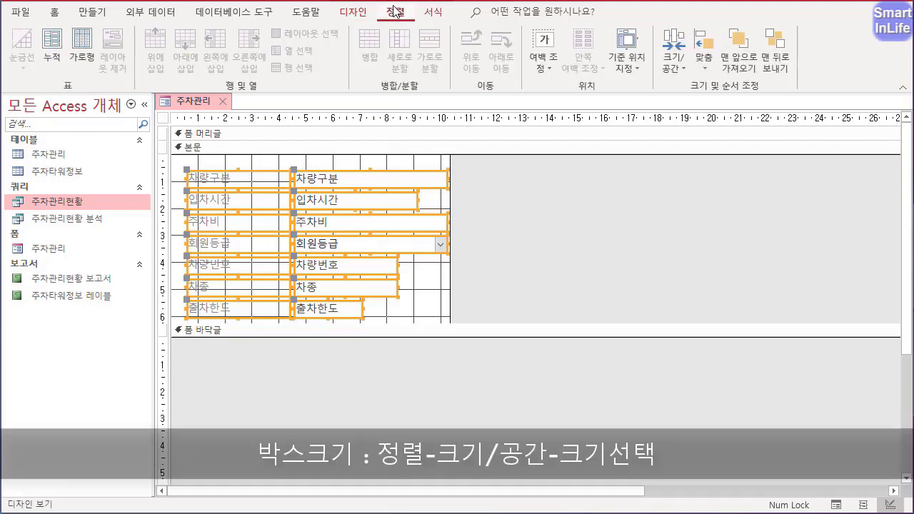
{"action": "left_click", "coordinate": [675, 75]}
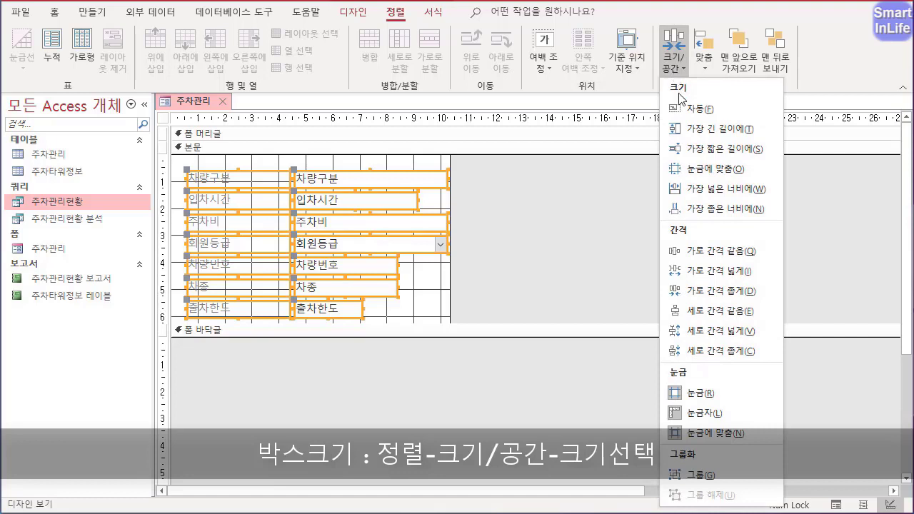
{"action": "left_click", "coordinate": [686, 152]}
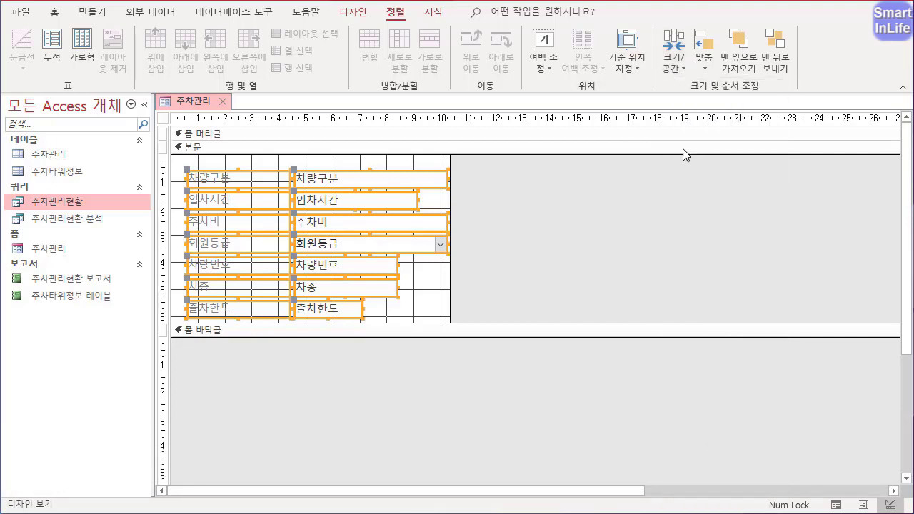
{"action": "left_click", "coordinate": [675, 75]}
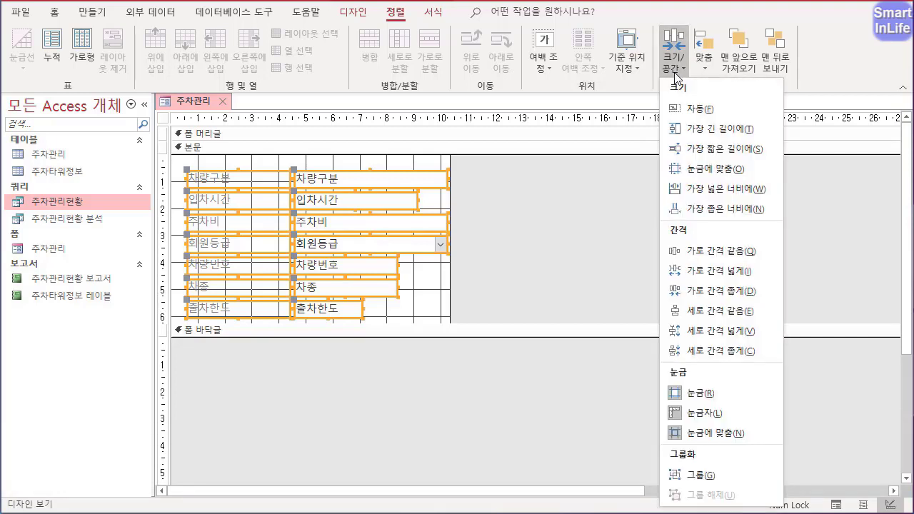
{"action": "left_click", "coordinate": [693, 210]}
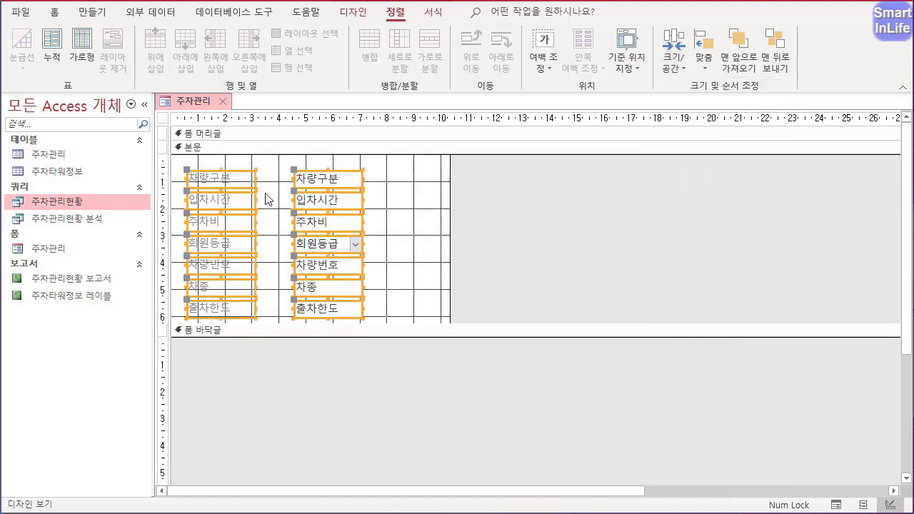
- Widen all the selected labels and text boxes together until the labels meet the text boxes
{"action": "left_click_drag", "start_coordinate": [270, 190], "coordinate": [320, 184]}
{"action": "key", "text": "Escape"}
{"action": "left_click_drag", "start_coordinate": [256, 178], "coordinate": [293, 179]}
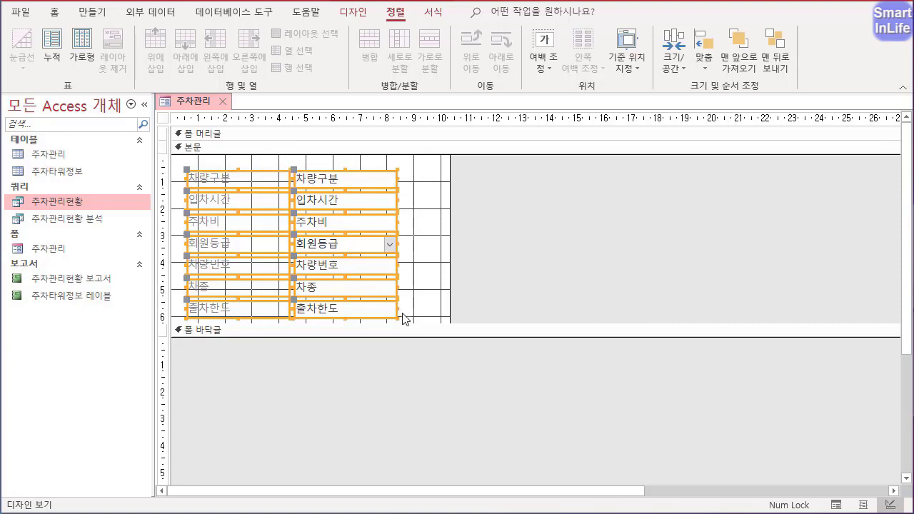
- Move the 차량번호, 차종 and 출차한도 controls into a second column at about 9 cm, level with 차량구분
{"action": "left_click_drag", "start_coordinate": [414, 314], "coordinate": [432, 180]}
{"action": "key", "text": "ctrl+2"}
{"action": "left_click_drag", "start_coordinate": [630, 164], "coordinate": [618, 166]}
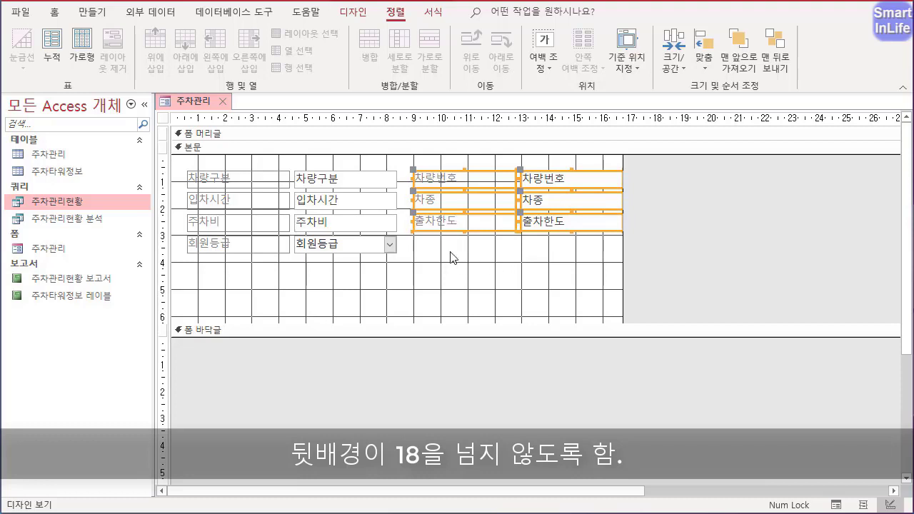
- Move the 차종 and 출차한도 controls down one row to line up with 주차비 and 회원등급
{"action": "left_click_drag", "start_coordinate": [453, 254], "coordinate": [584, 246]}
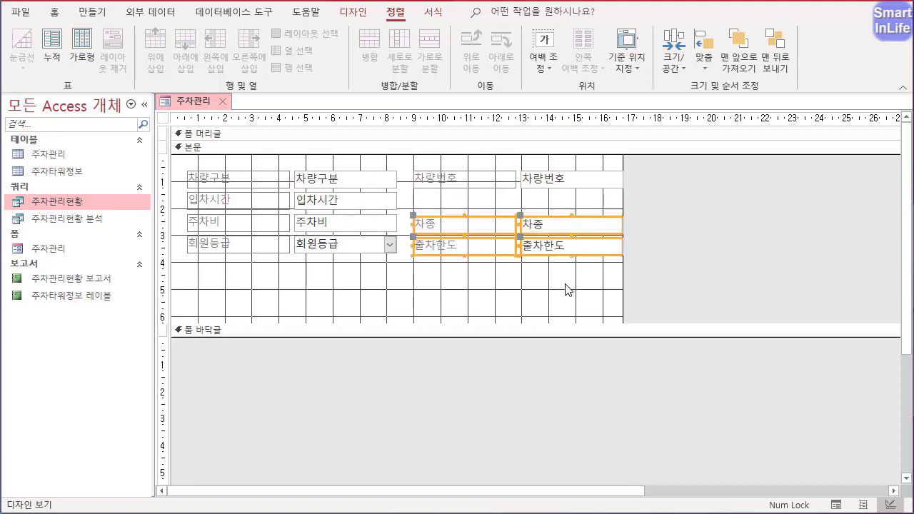
{"action": "key", "text": "Up"}
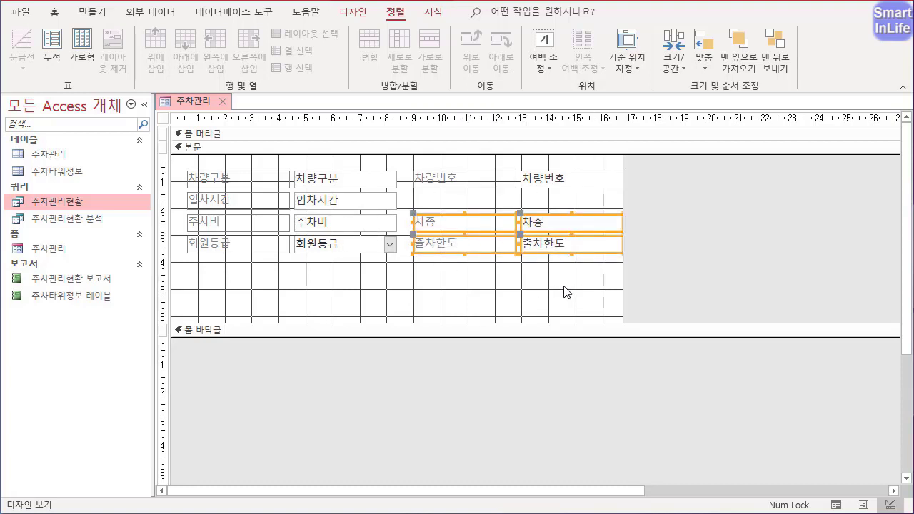
{"action": "left_click", "coordinate": [539, 269]}
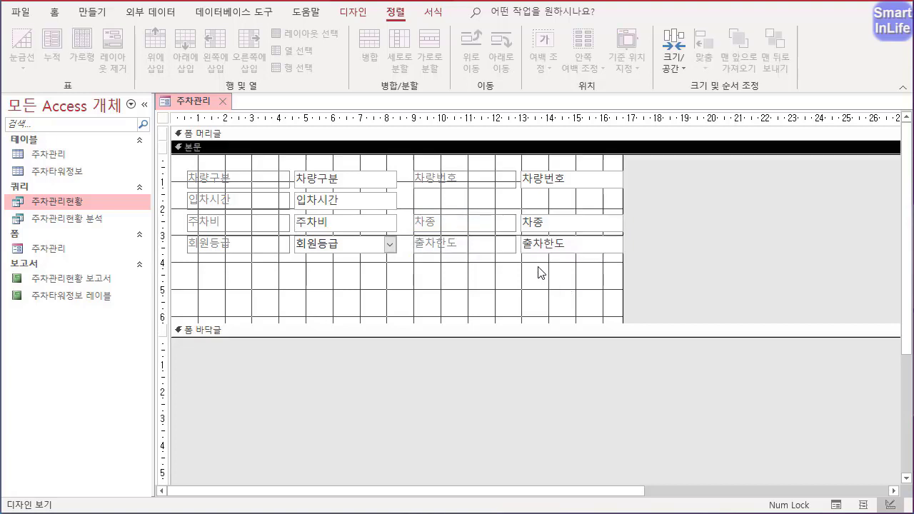
- Widen the 입차시간 text box to the outer edge of the second column and shorten the detail section to about 4 cm
{"action": "left_click", "coordinate": [394, 204]}
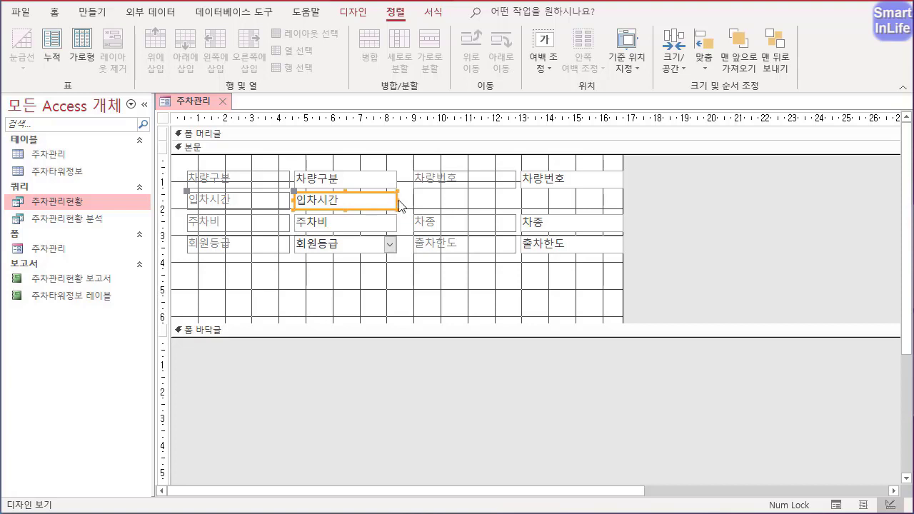
{"action": "left_click_drag", "start_coordinate": [398, 204], "coordinate": [623, 205]}
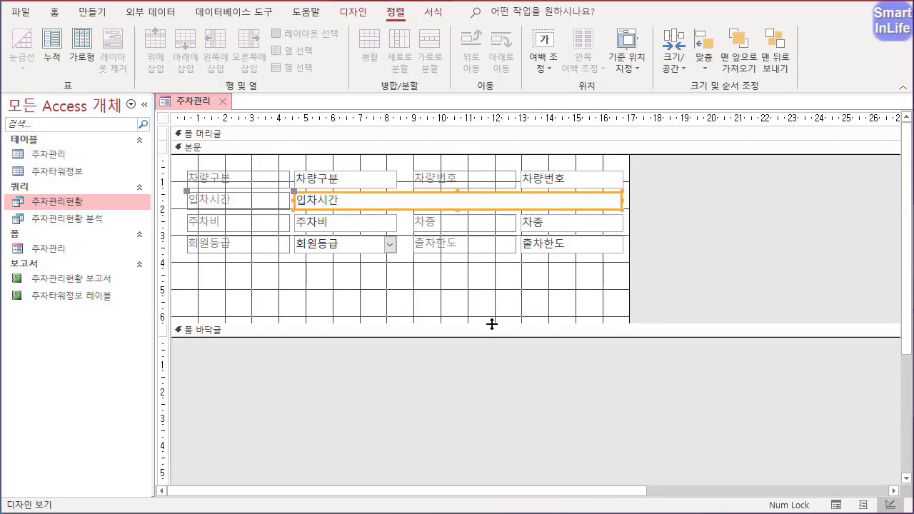
{"action": "left_click_drag", "start_coordinate": [492, 324], "coordinate": [493, 269]}
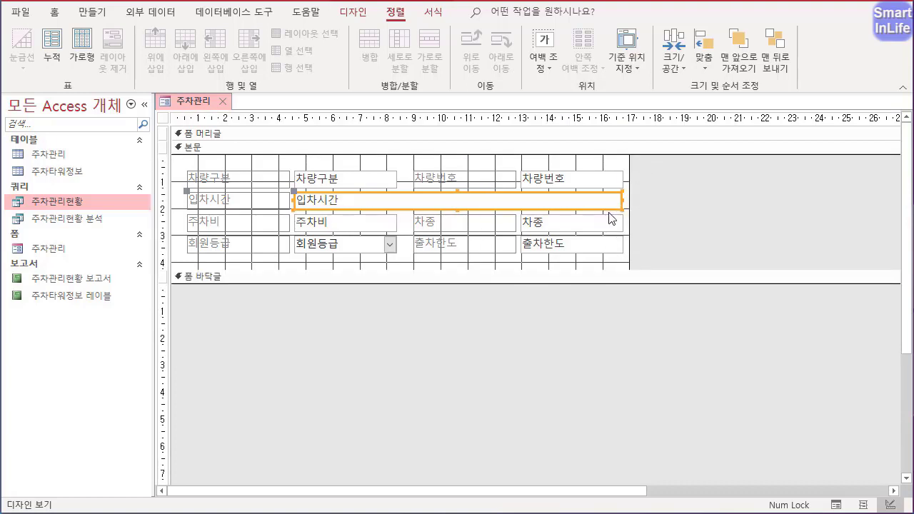
- Open the property sheet for the 주차관리 form itself
{"action": "left_click", "coordinate": [165, 120]}
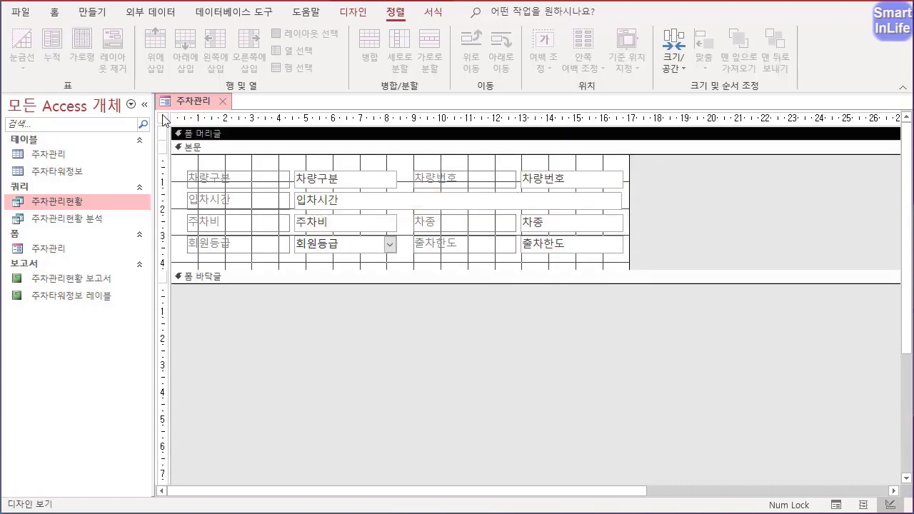
{"action": "left_click_drag", "start_coordinate": [195, 123], "coordinate": [225, 129]}
{"action": "mouse_move", "coordinate": [163, 166]}
{"action": "left_mouse_down"}
{"action": "mouse_move", "coordinate": [164, 204]}
{"action": "mouse_move", "coordinate": [161, 143]}
{"action": "left_mouse_up"}
{"action": "key", "text": "Escape"}
{"action": "right_click", "coordinate": [164, 120]}
{"action": "left_click", "coordinate": [192, 244]}
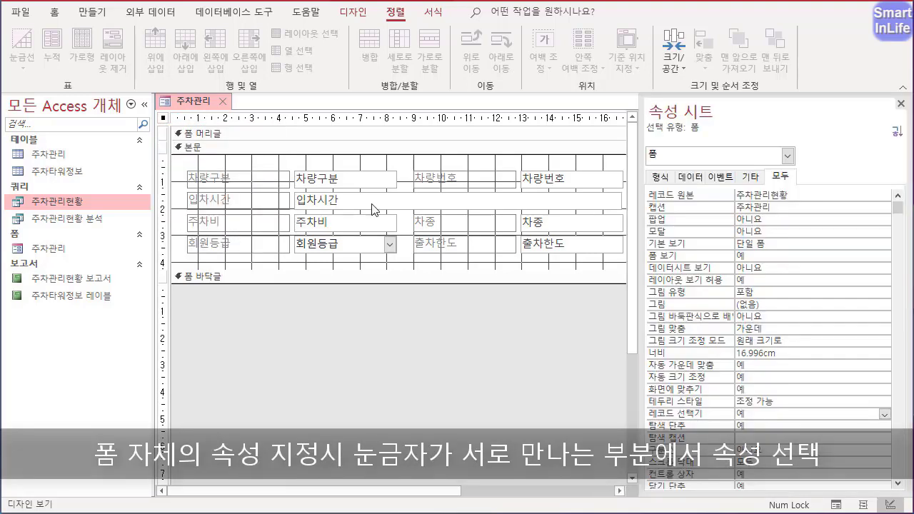
{"action": "left_click", "coordinate": [795, 179]}
{"action": "mouse_move", "coordinate": [666, 136]}
{"action": "left_mouse_down"}
{"action": "mouse_move", "coordinate": [652, 163]}
{"action": "mouse_move", "coordinate": [660, 163]}
{"action": "left_mouse_up"}
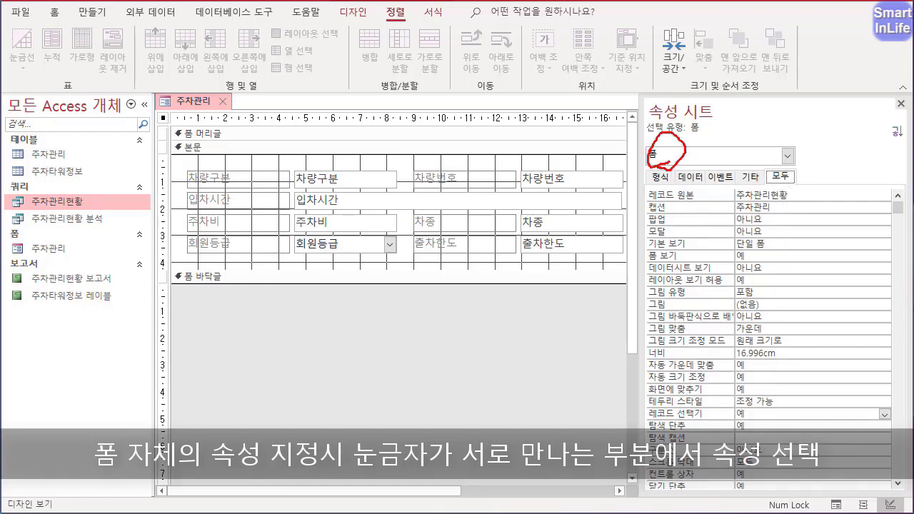
{"action": "left_click_drag", "start_coordinate": [795, 183], "coordinate": [785, 156]}
{"action": "key", "text": "Escape"}
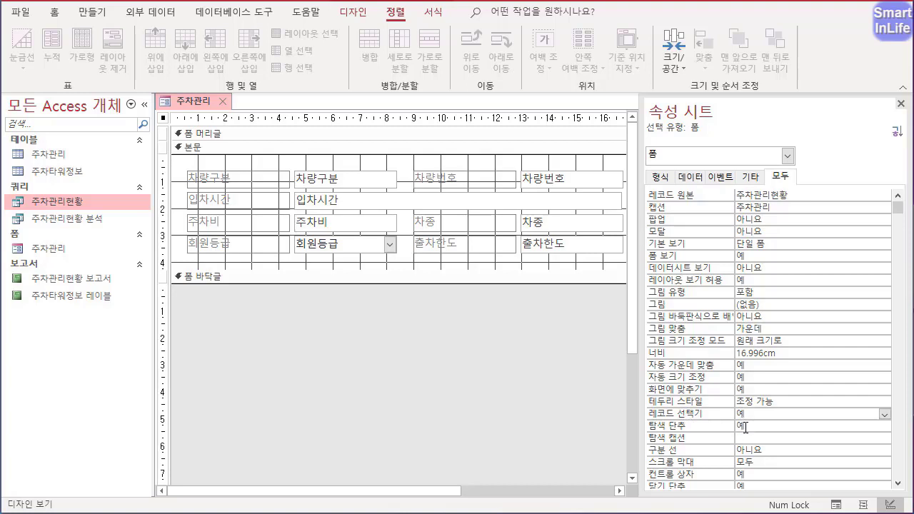
- Set the form's 레코드 선택기 property to 아니요 and display the form in Form view
{"action": "double_click", "coordinate": [697, 414]}
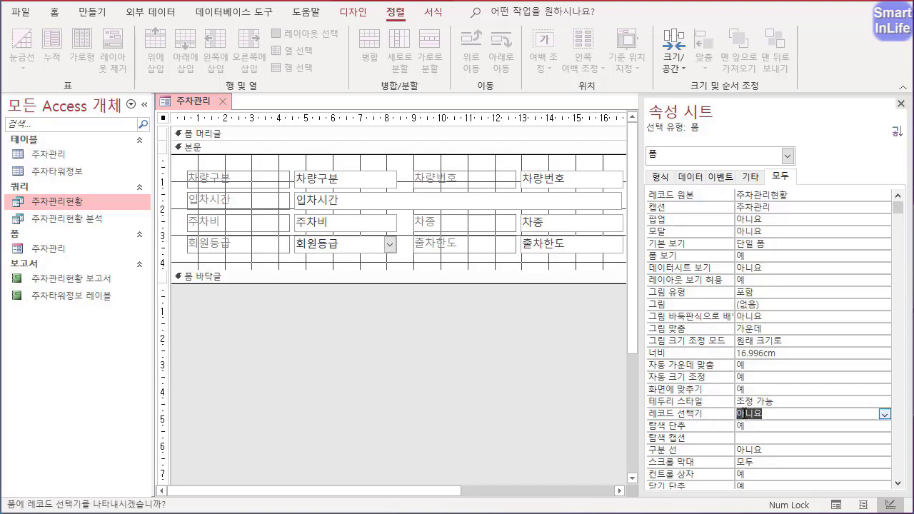
{"action": "right_click", "coordinate": [184, 108]}
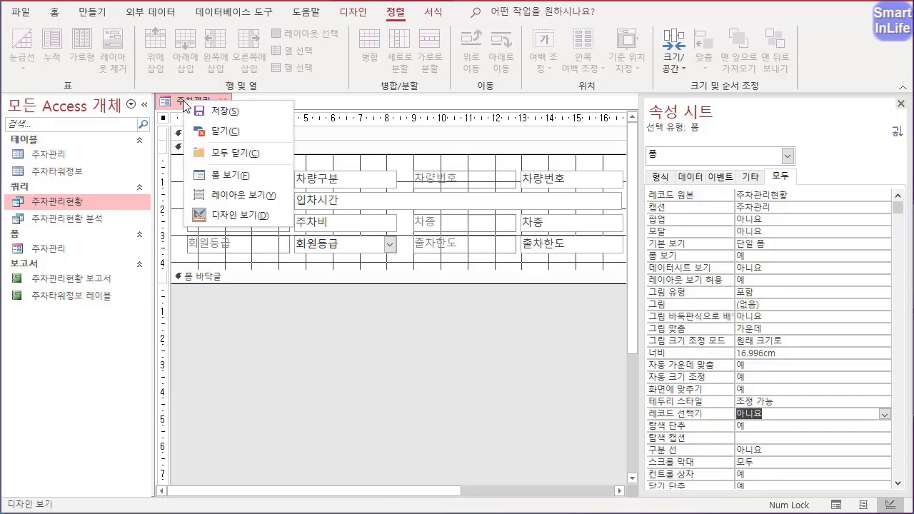
{"action": "left_click", "coordinate": [214, 179]}
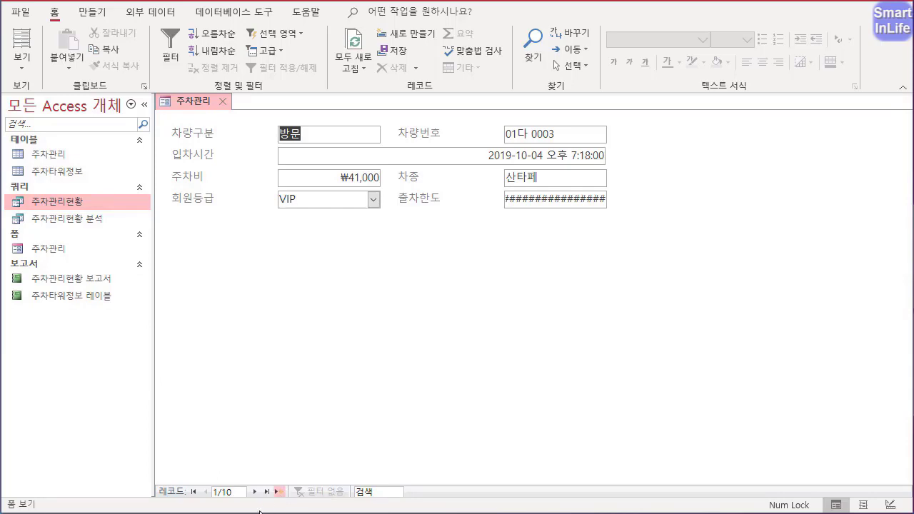
- Return to Design view, set the form's 탐색 단추 property to 아니요 and display the form in Form view
{"action": "right_click", "coordinate": [193, 108]}
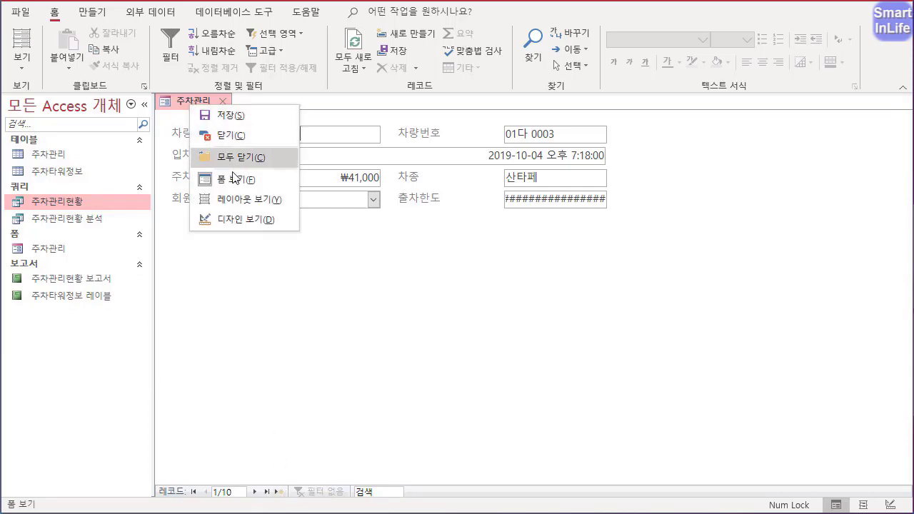
{"action": "left_click", "coordinate": [243, 220]}
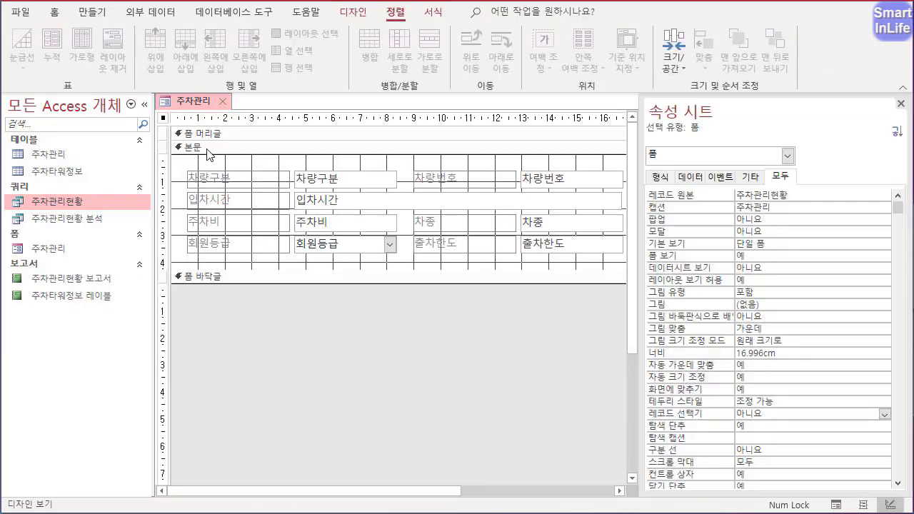
{"action": "double_click", "coordinate": [738, 427]}
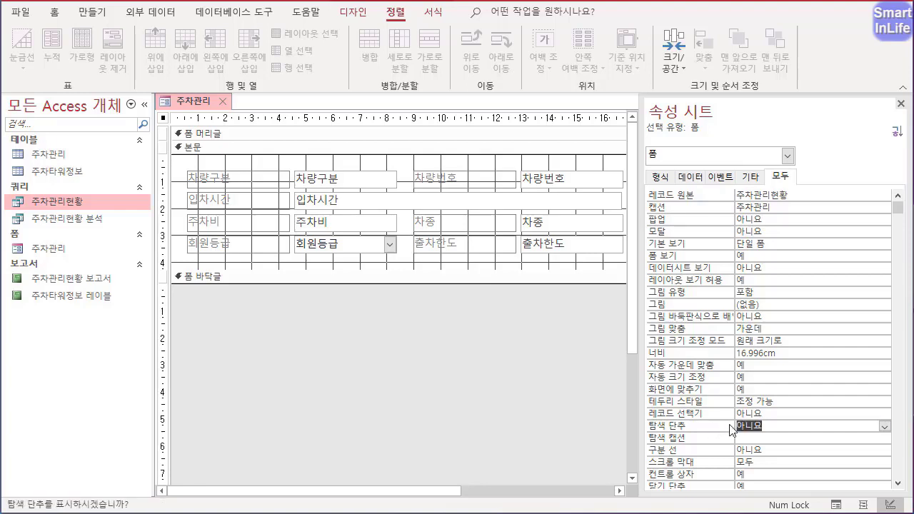
{"action": "right_click", "coordinate": [207, 104]}
{"action": "left_click", "coordinate": [261, 175]}
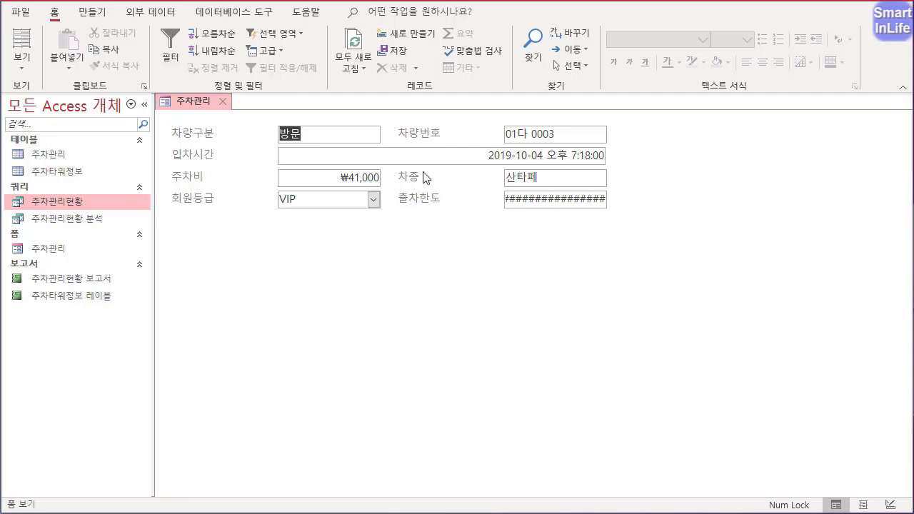
- In Design view, rename the 출차한도 label to 할인쿠폰_Label and set its caption to 할인쿠폰
{"action": "right_click", "coordinate": [194, 101]}
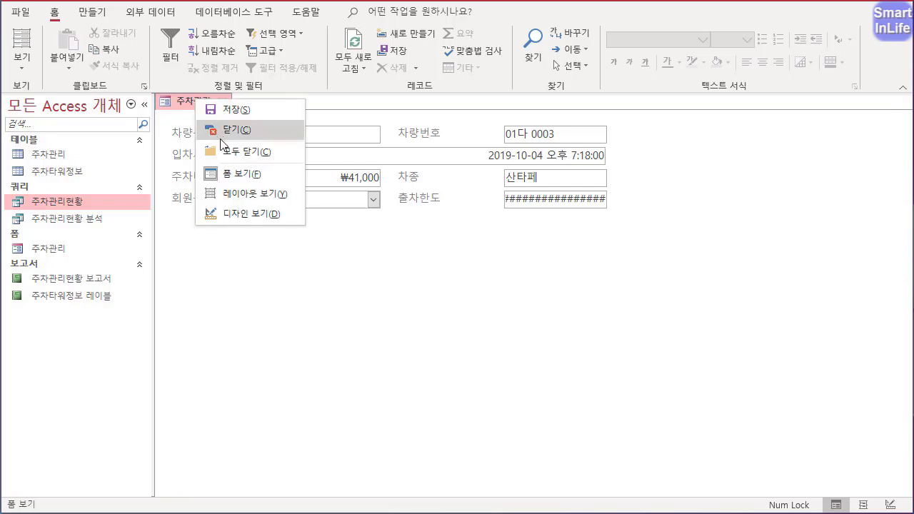
{"action": "left_click", "coordinate": [237, 215]}
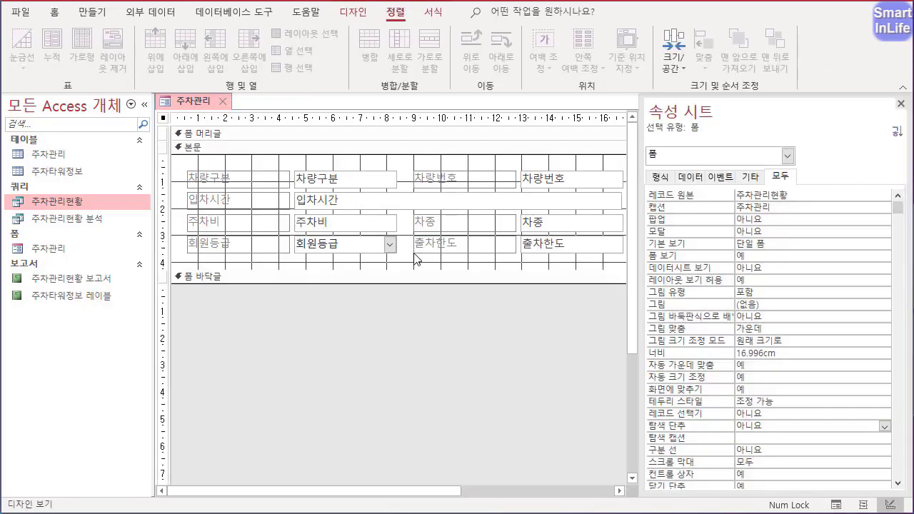
{"action": "left_click_drag", "start_coordinate": [478, 268], "coordinate": [546, 244]}
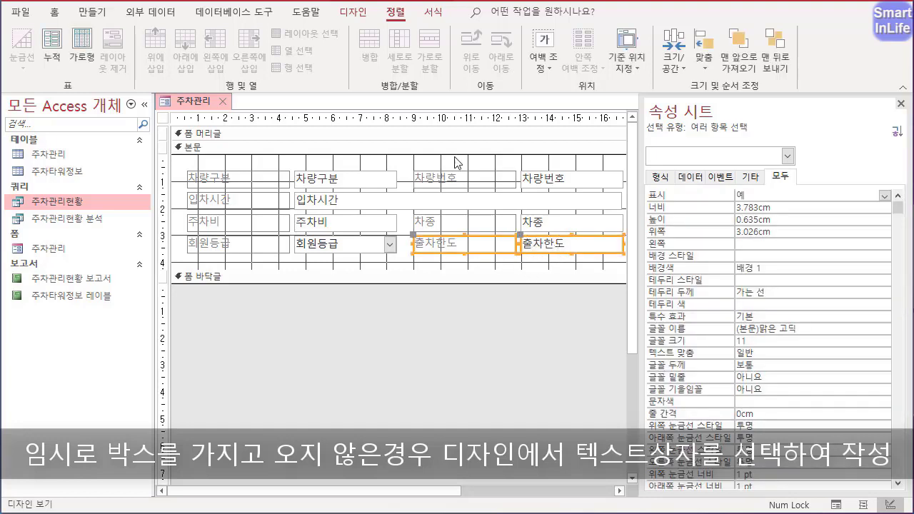
{"action": "left_click", "coordinate": [354, 15]}
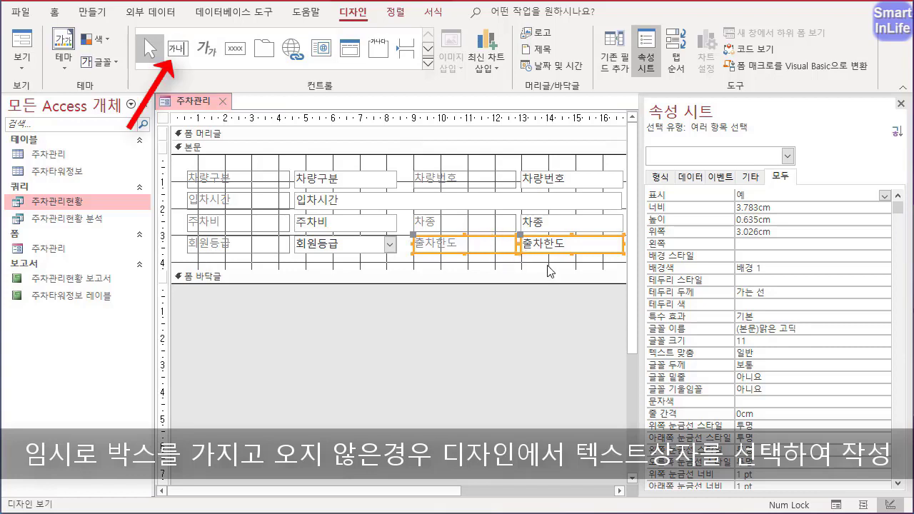
{"action": "left_click", "coordinate": [479, 266]}
{"action": "left_click", "coordinate": [440, 247]}
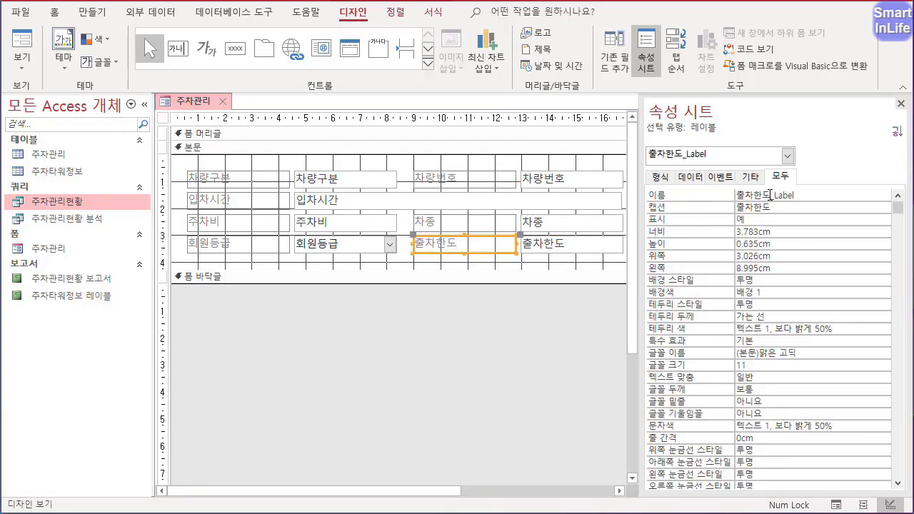
{"action": "left_click_drag", "start_coordinate": [770, 194], "coordinate": [710, 193]}
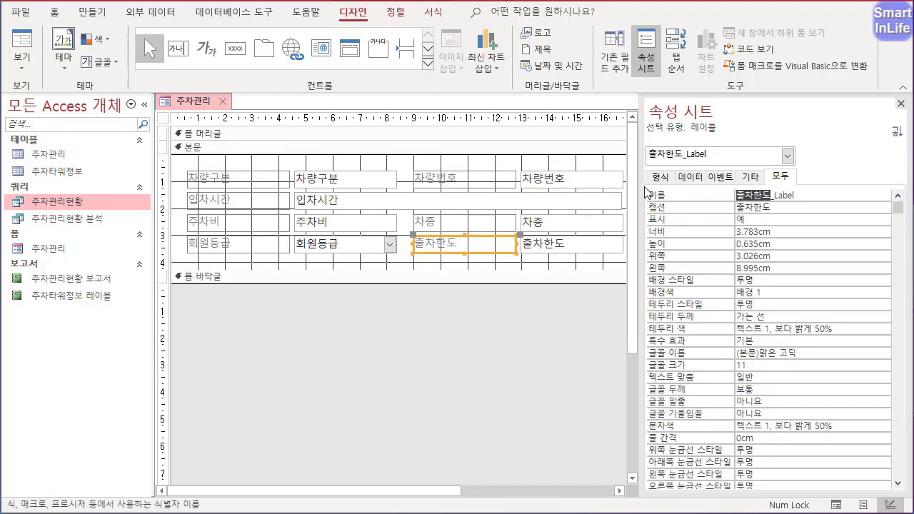
{"action": "type", "text": "할인쿠폰"}
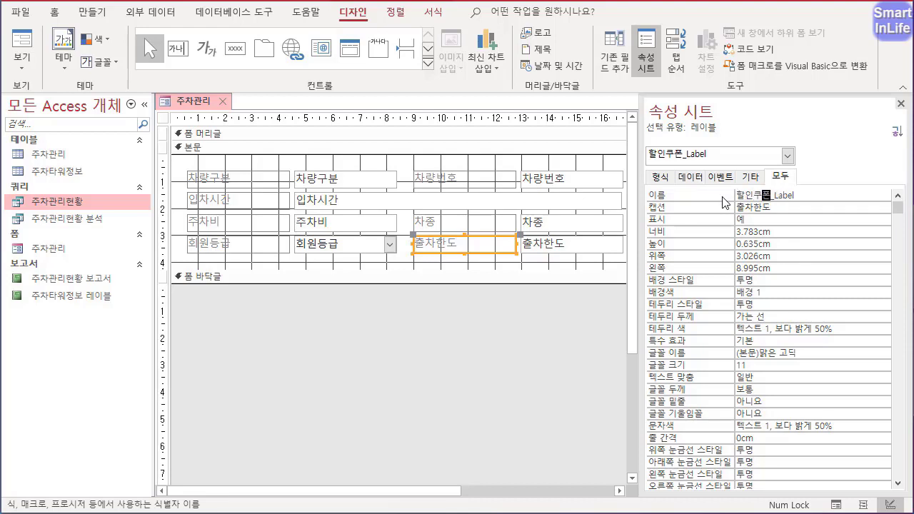
{"action": "key", "text": "Return"}
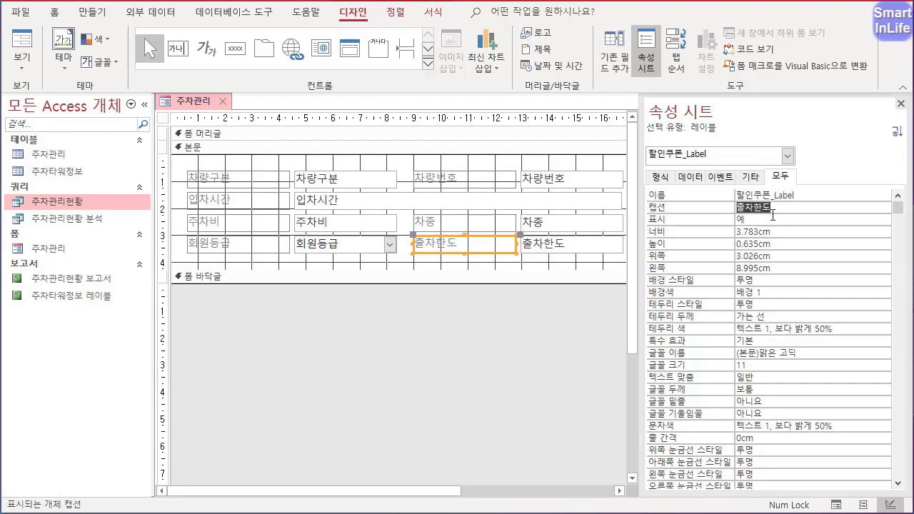
{"action": "type", "text": "할인쿠폰"}
{"action": "key", "text": "Return"}
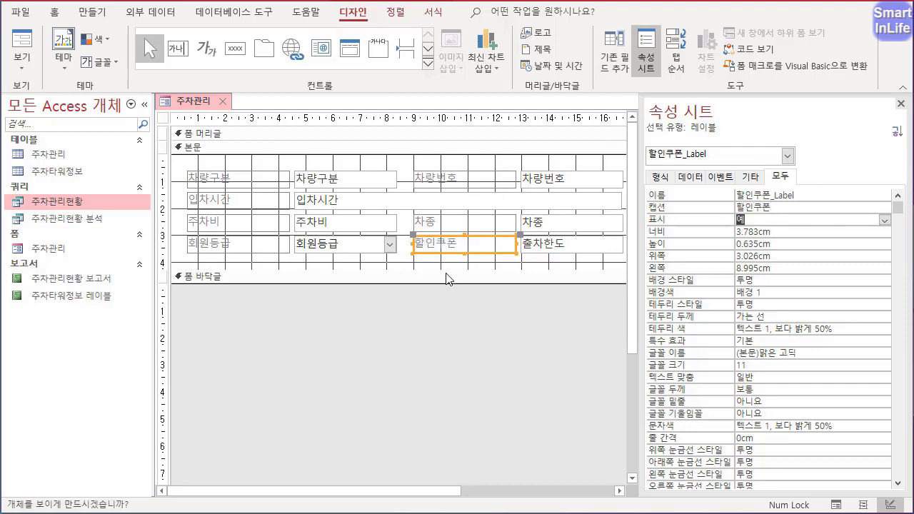
- Rename the 출차한도 text box to 할인쿠폰
{"action": "left_click", "coordinate": [560, 245]}
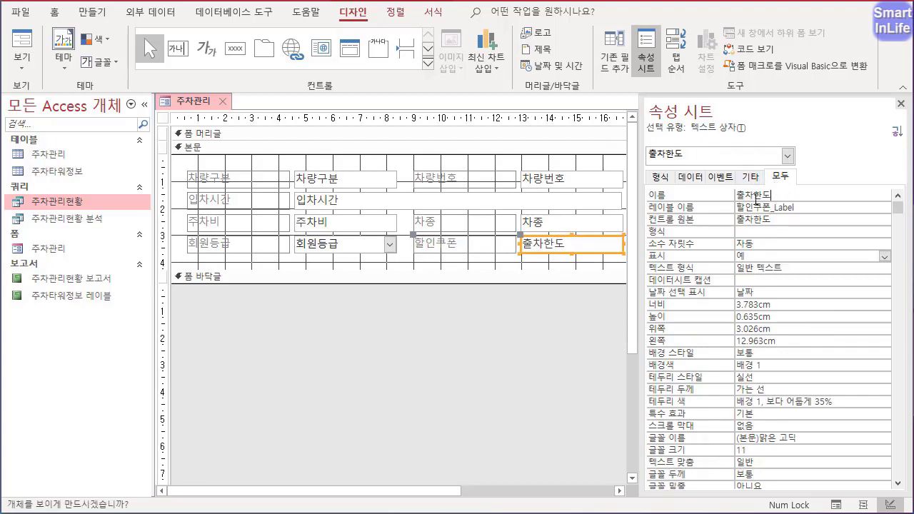
{"action": "left_click_drag", "start_coordinate": [774, 198], "coordinate": [689, 213]}
{"action": "key", "text": "BackSpace"}
{"action": "type", "text": "할인"}
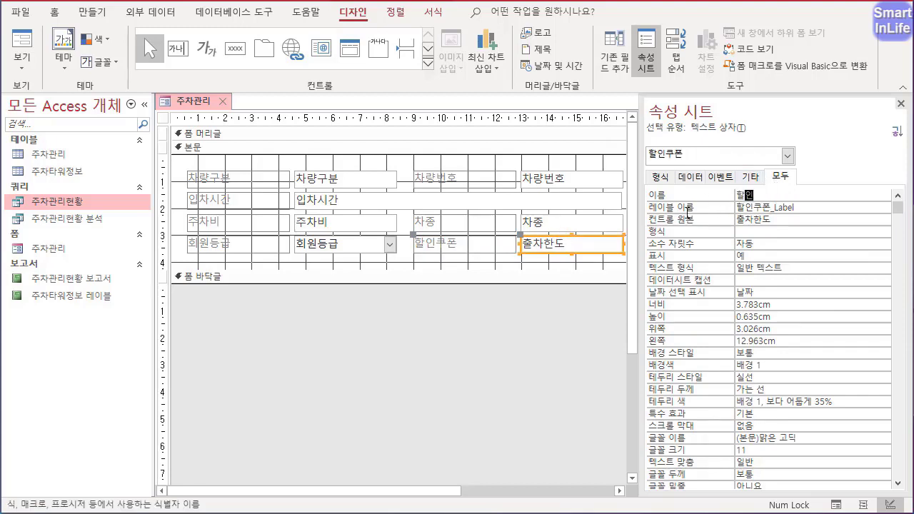
{"action": "type", "text": "쿠폰"}
{"action": "key", "text": "Return"}
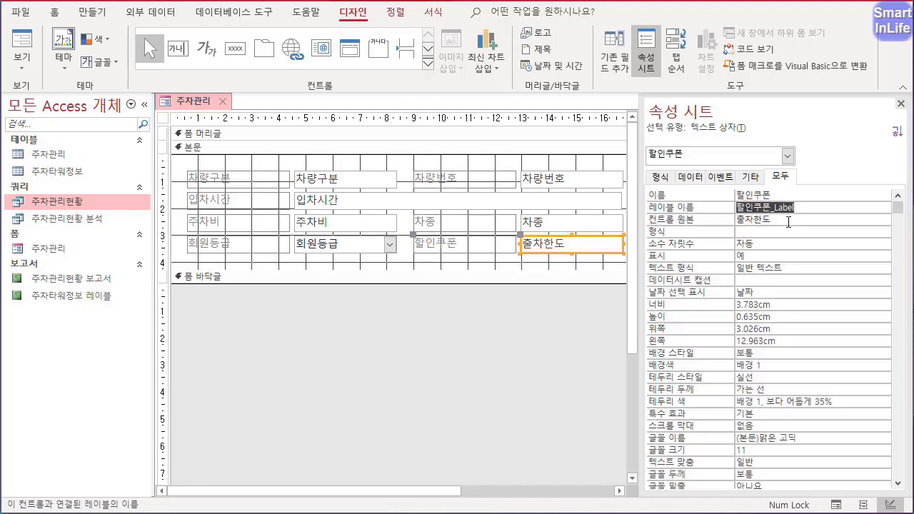
- Clear the 할인쿠폰 text box's 컨트롤 원본 property and open the Expression Builder for it
{"action": "left_click", "coordinate": [786, 221]}
{"action": "key", "text": "BackSpace"}
{"action": "key", "text": "BackSpace"}
{"action": "key", "text": "BackSpace"}
{"action": "key", "text": "BackSpace"}
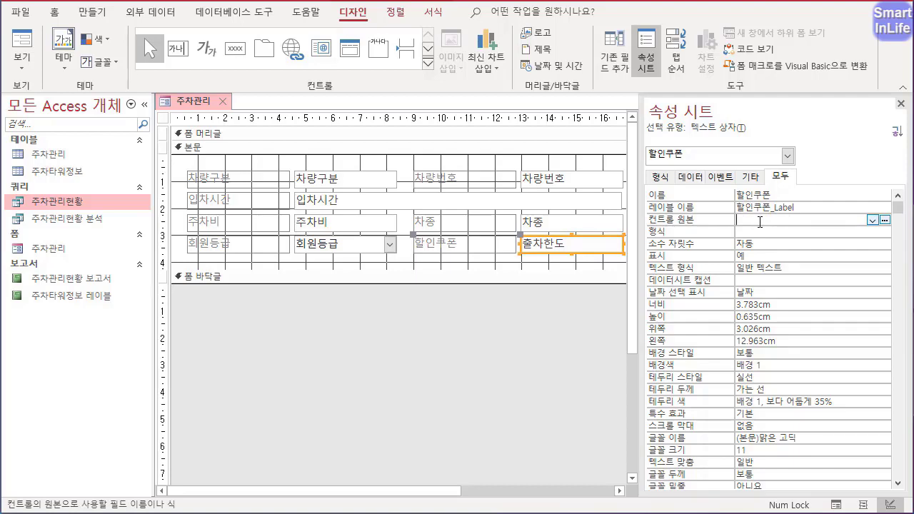
{"action": "right_click", "coordinate": [762, 222]}
{"action": "left_click", "coordinate": [778, 230]}
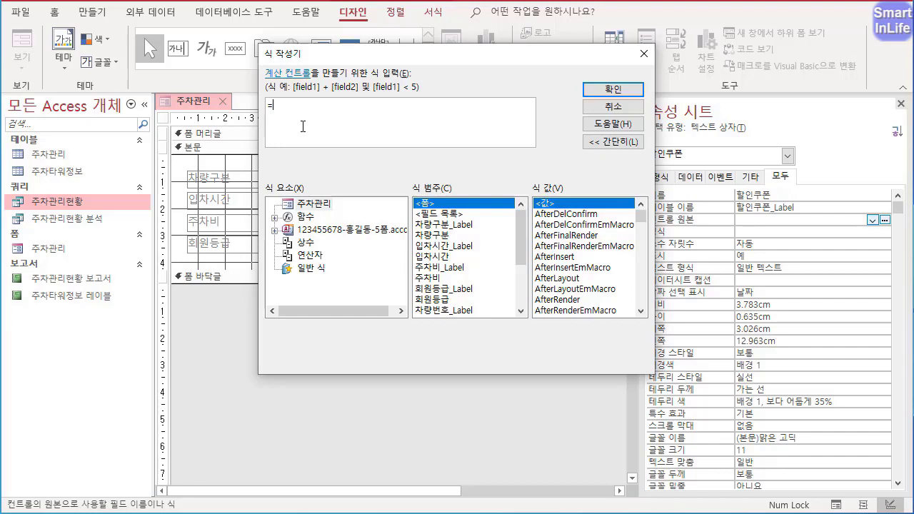
- Enter the expression =Switch([회원등급]="VIP",1000,[회원등급]="VVIP",2000) as the control source and display the form in Form view
{"action": "type", "text": "swi"}
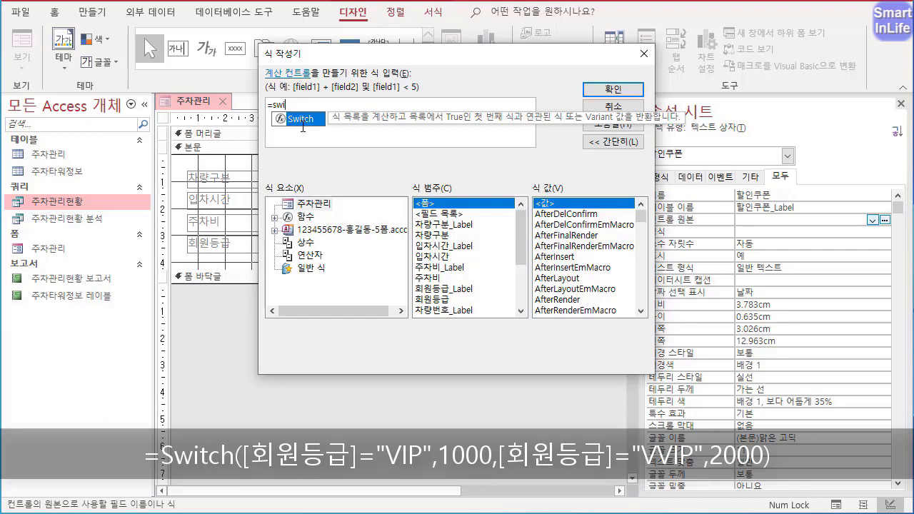
{"action": "key", "text": "Tab"}
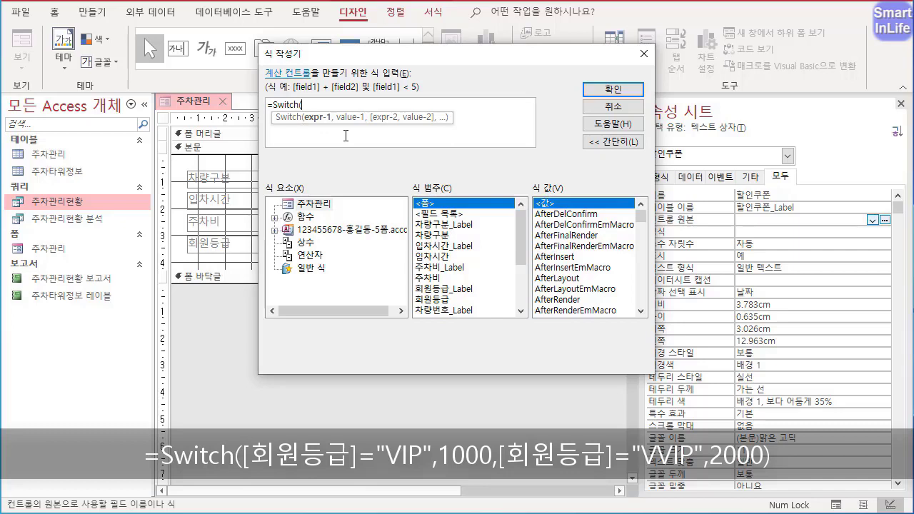
{"action": "type", "text": "[회원등급]=\""}
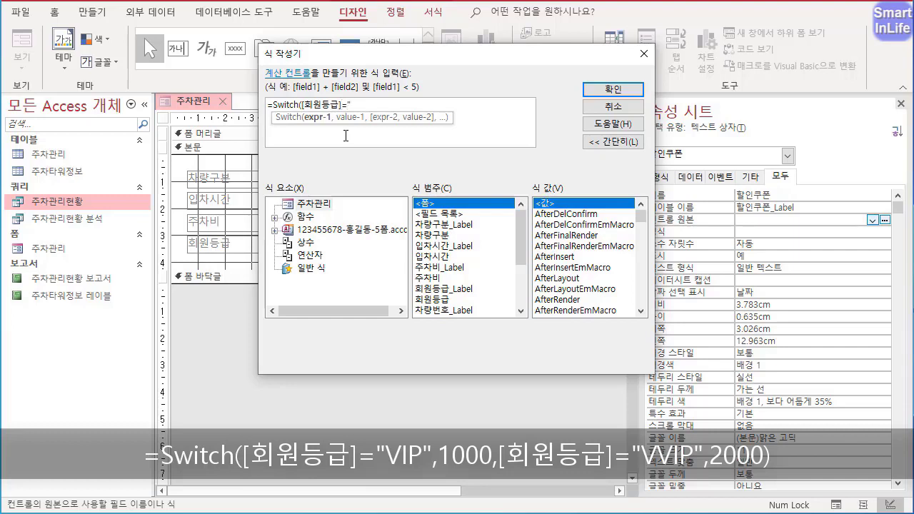
{"action": "type", "text": "VIP\",1000"}
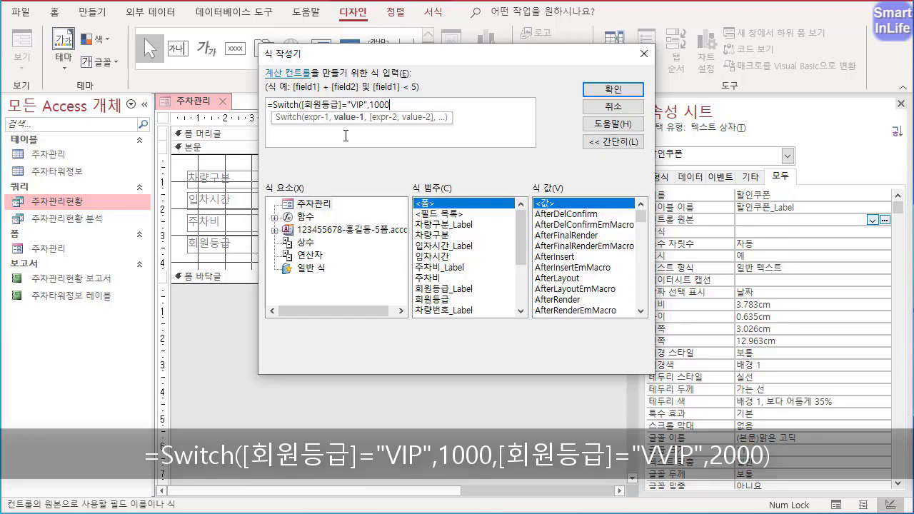
{"action": "type", "text": ",[회원등급"}
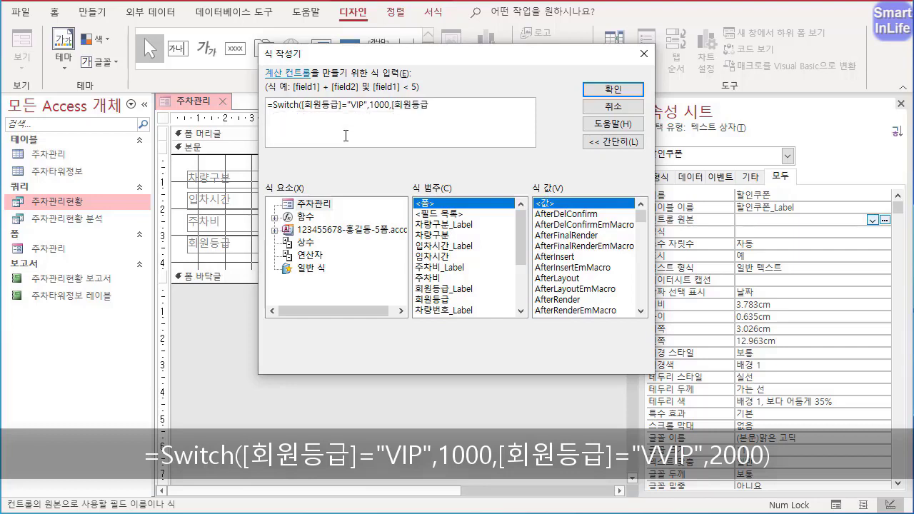
{"action": "type", "text": "]="}
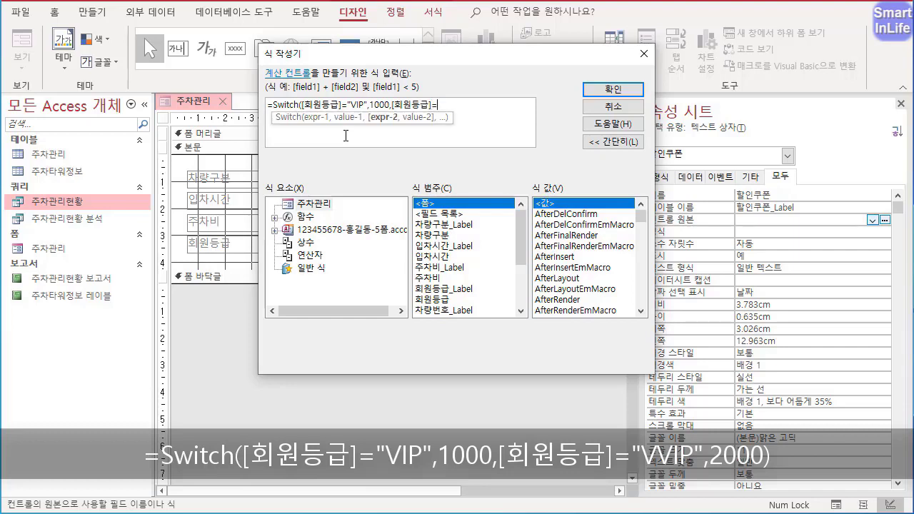
{"action": "type", "text": "\"VVIP\","}
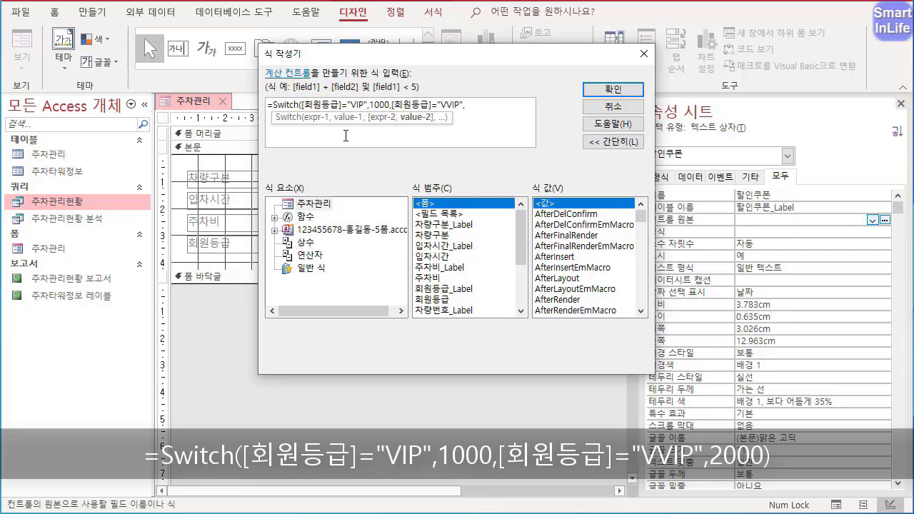
{"action": "type", "text": "2000"}
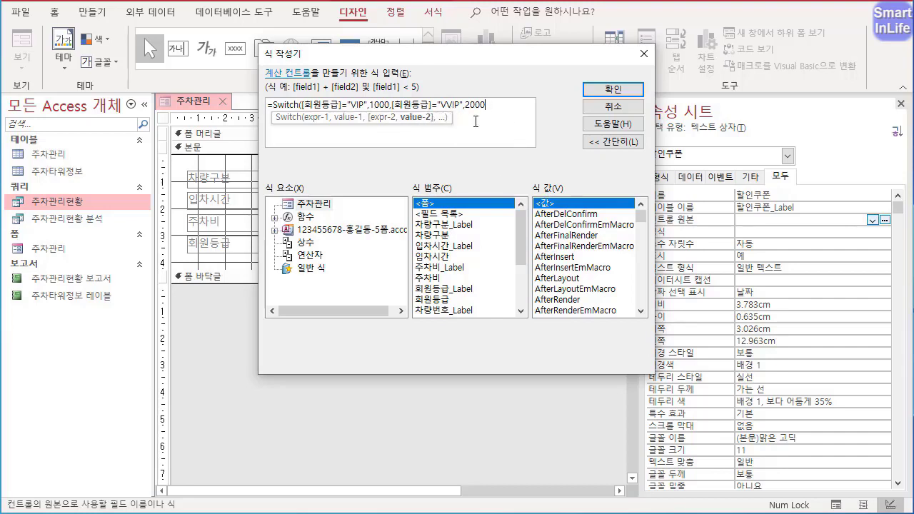
{"action": "type", "text": ")"}
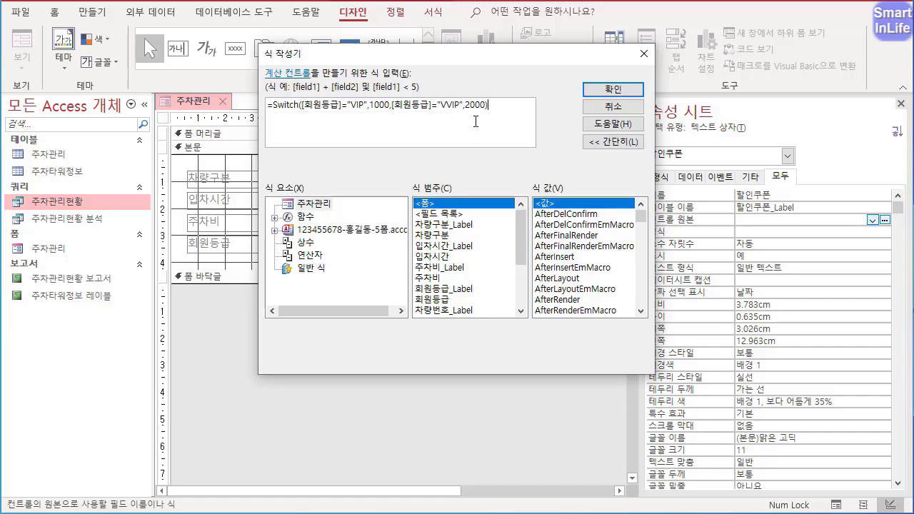
{"action": "left_click_drag", "start_coordinate": [489, 105], "coordinate": [265, 108]}
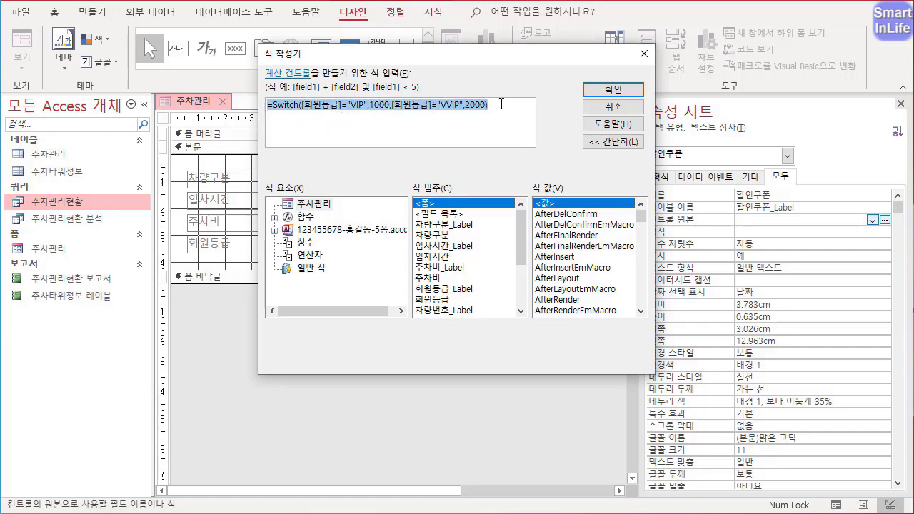
{"action": "left_click", "coordinate": [613, 89]}
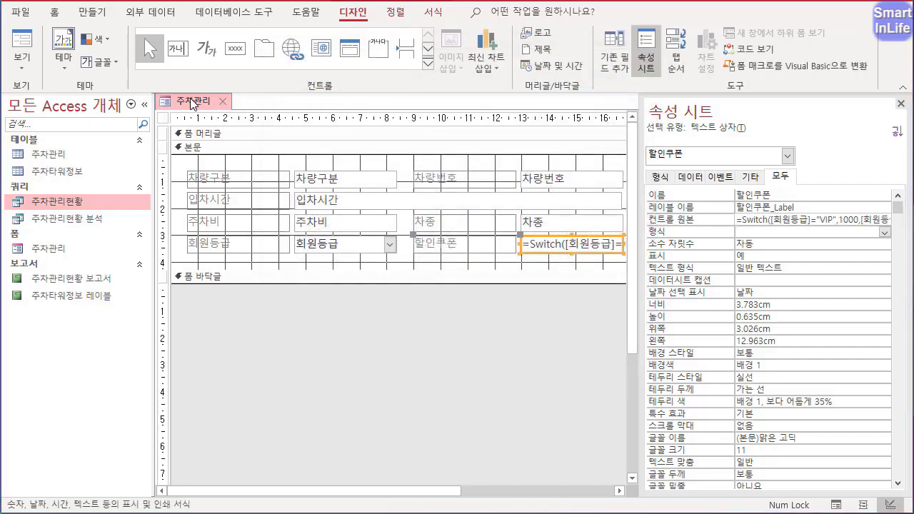
{"action": "left_click", "coordinate": [27, 68]}
{"action": "left_click", "coordinate": [36, 94]}
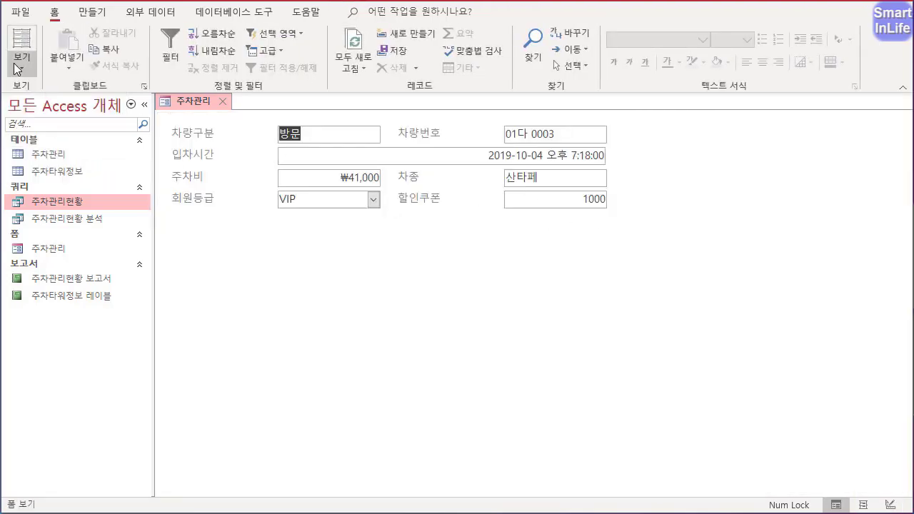
- Return to Design view, set the 할인쿠폰 text box's 형식 property to 통화 and display the form in Form view
{"action": "right_click", "coordinate": [183, 105]}
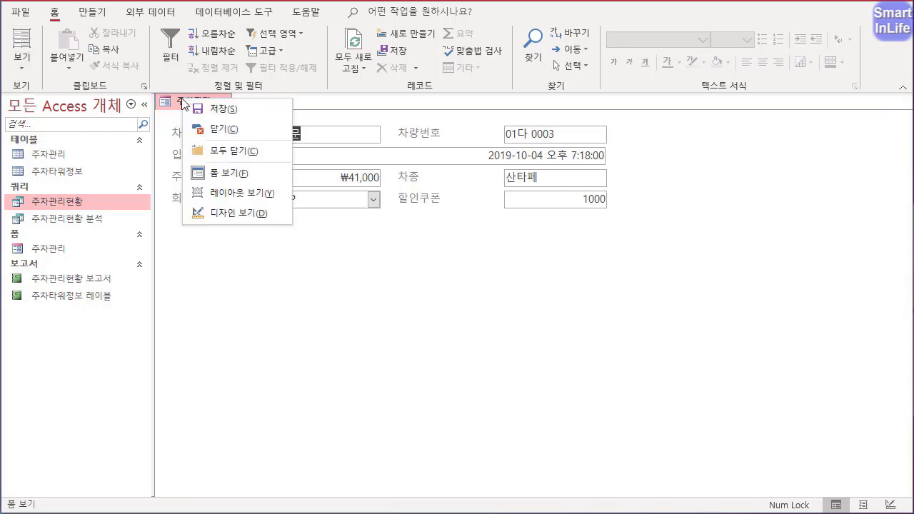
{"action": "left_click", "coordinate": [235, 213]}
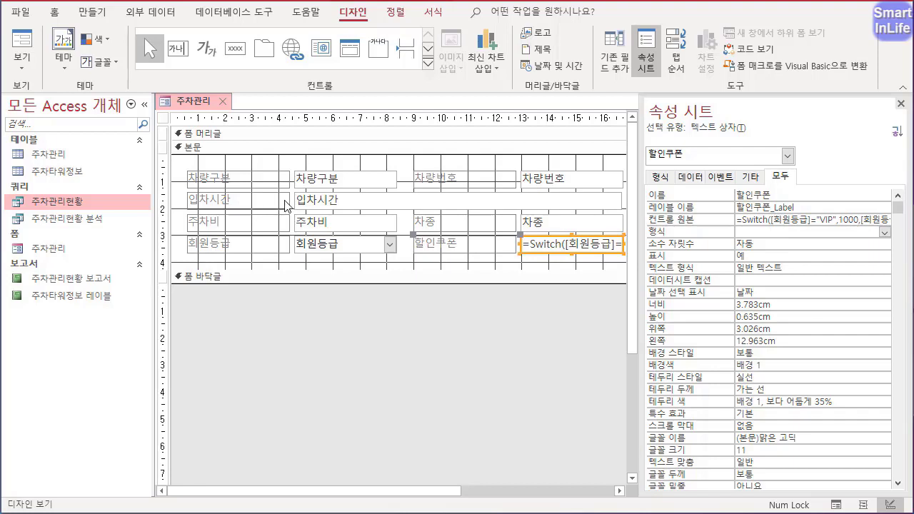
{"action": "left_click", "coordinate": [745, 230]}
{"action": "left_click", "coordinate": [885, 232]}
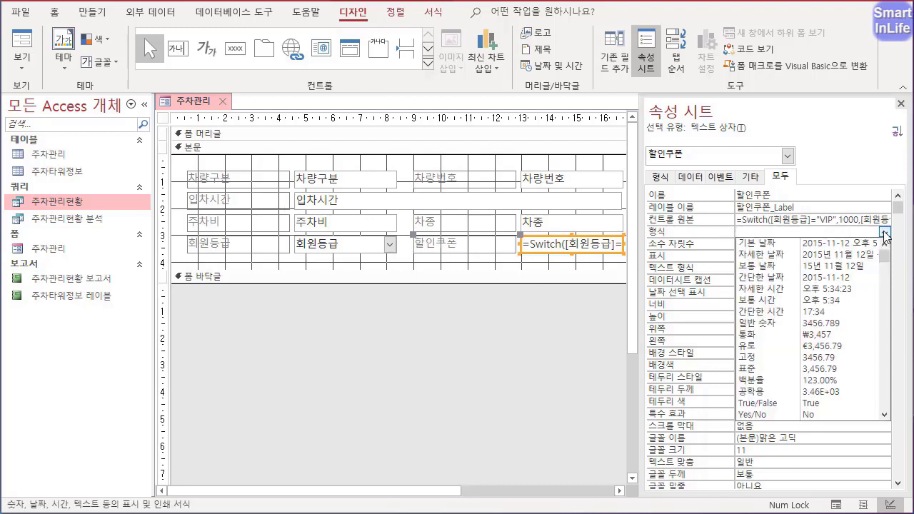
{"action": "left_click", "coordinate": [830, 336]}
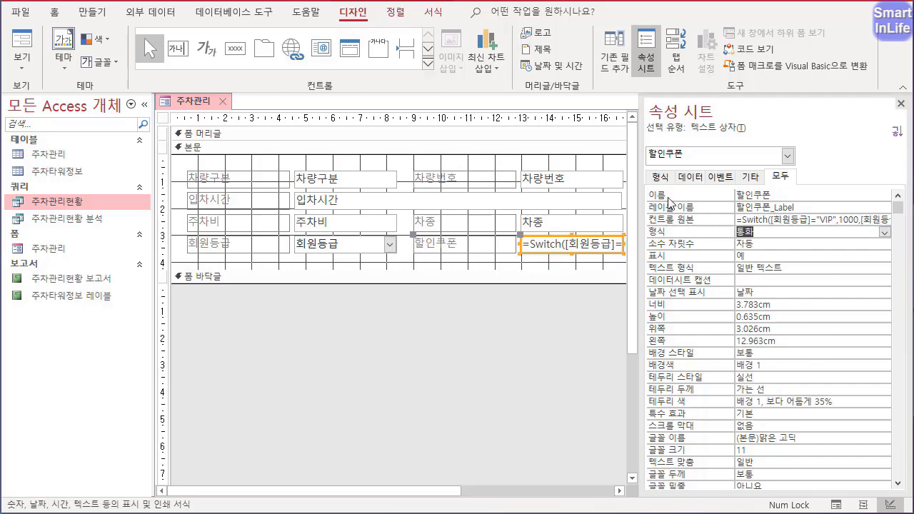
{"action": "right_click", "coordinate": [189, 103]}
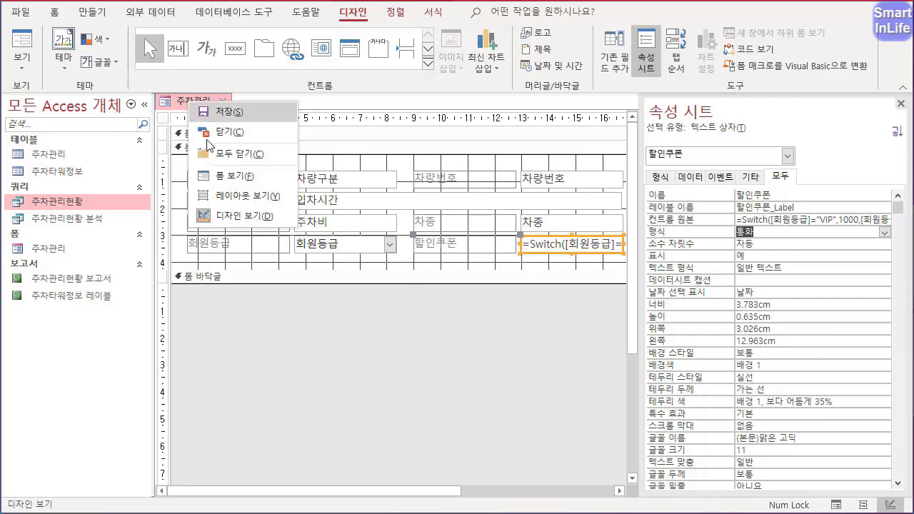
{"action": "left_click", "coordinate": [216, 176]}
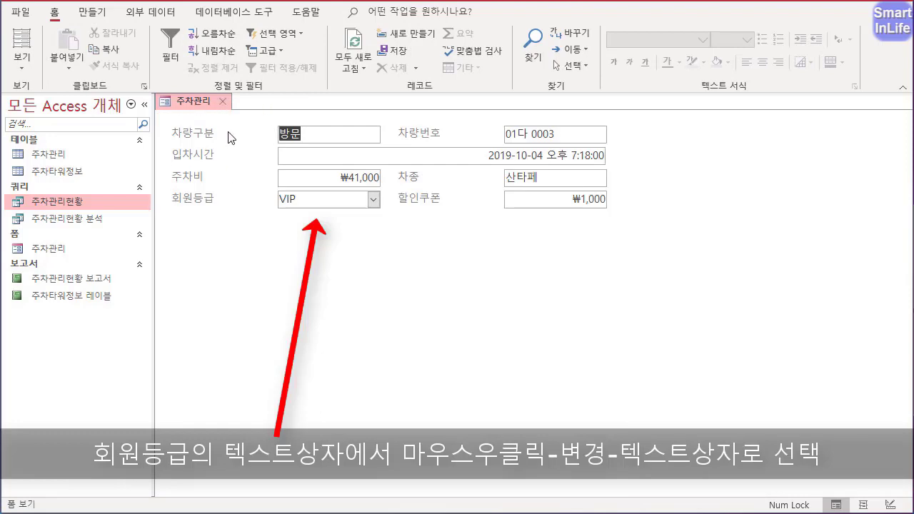
- Close the 주차관리 form and save its design changes
{"action": "left_click", "coordinate": [223, 101]}
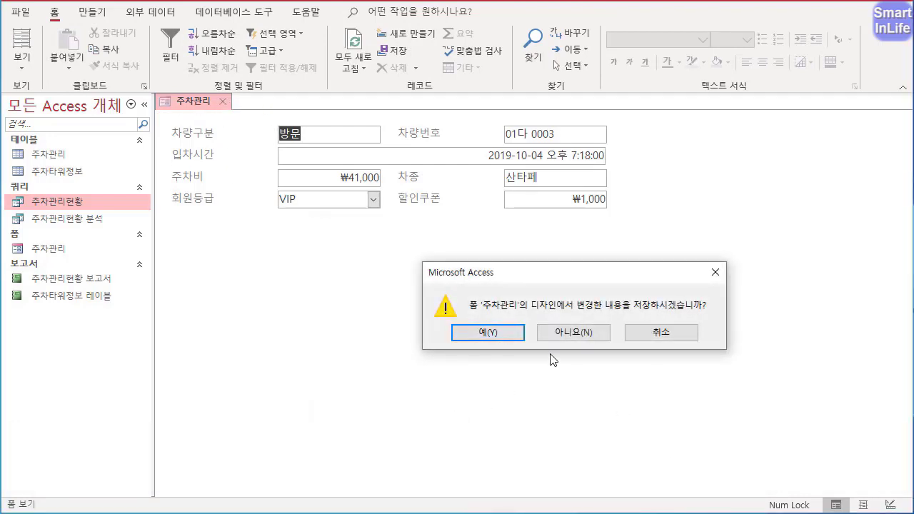
{"action": "left_click", "coordinate": [500, 334]}
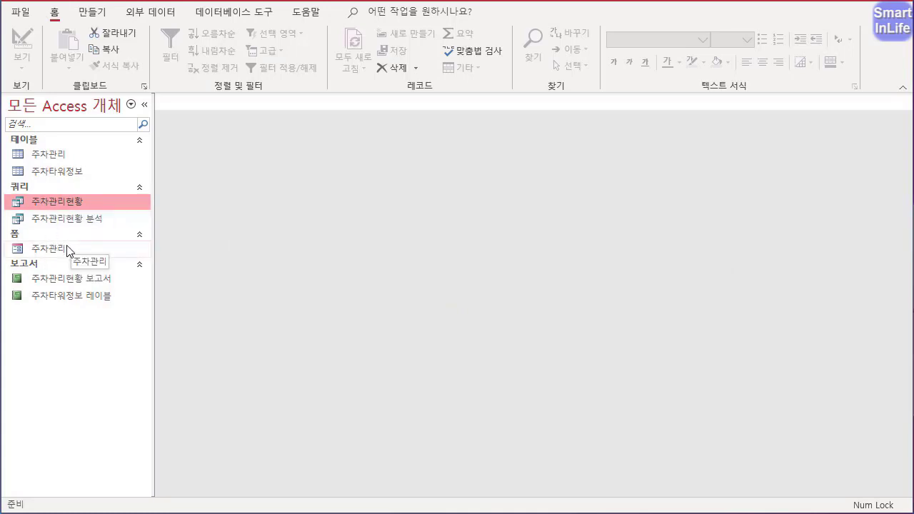
- Create a columnar form with the Form Wizard from the 주차관리현황 query's 관리번호 field and title it 주차관리현황 폼
{"action": "left_click", "coordinate": [100, 14]}
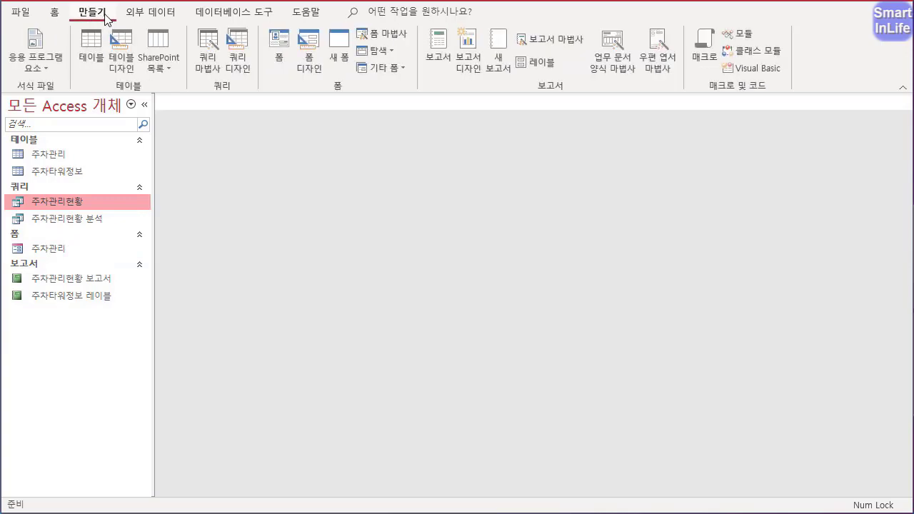
{"action": "left_click", "coordinate": [396, 40]}
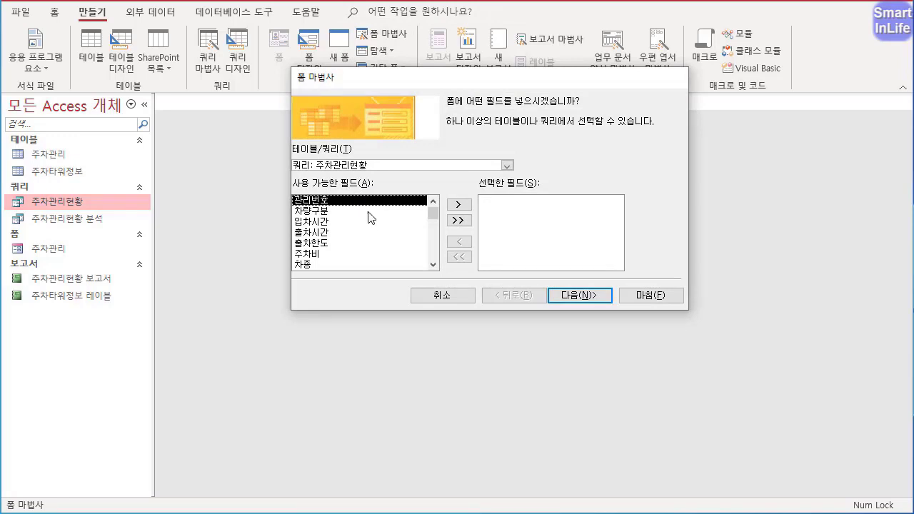
{"action": "left_click", "coordinate": [461, 205]}
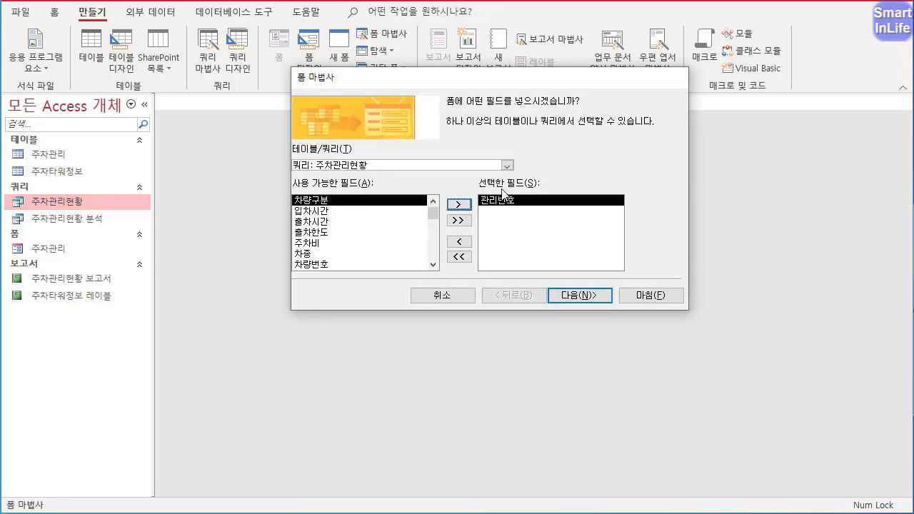
{"action": "left_click", "coordinate": [590, 293]}
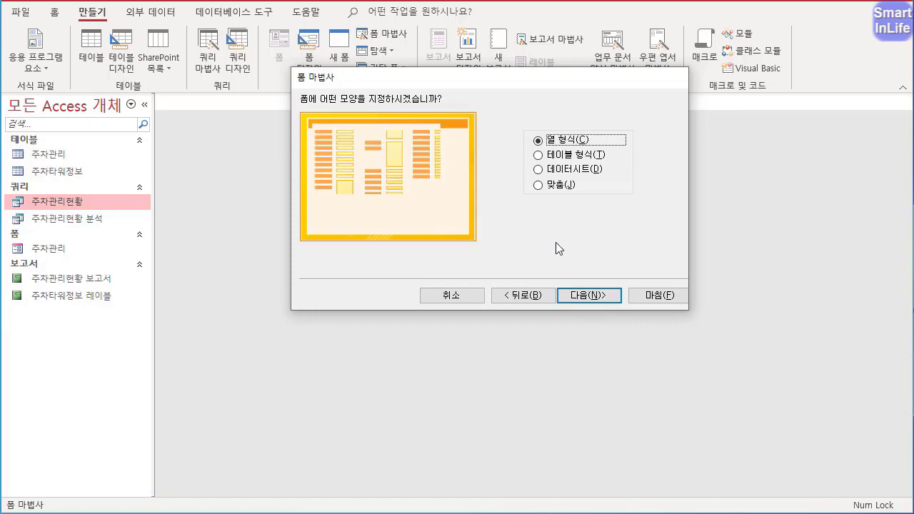
{"action": "left_click", "coordinate": [594, 295]}
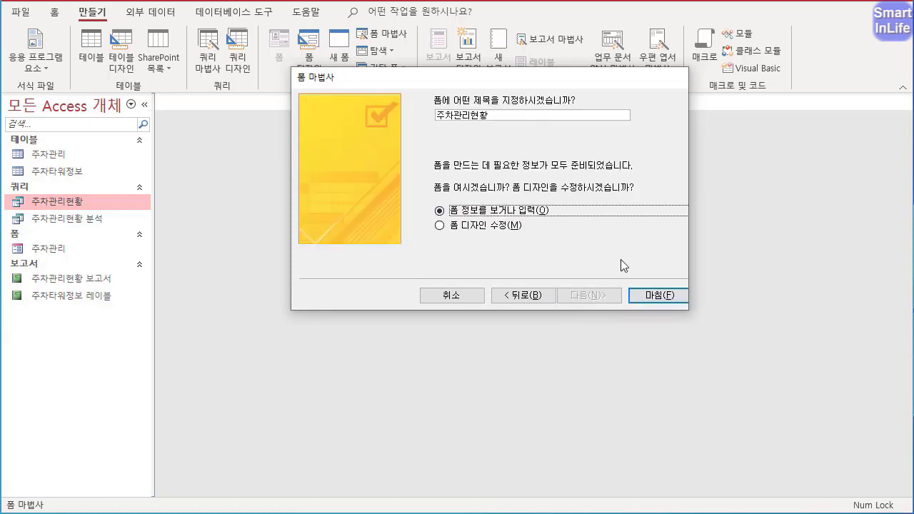
{"action": "left_click", "coordinate": [502, 116]}
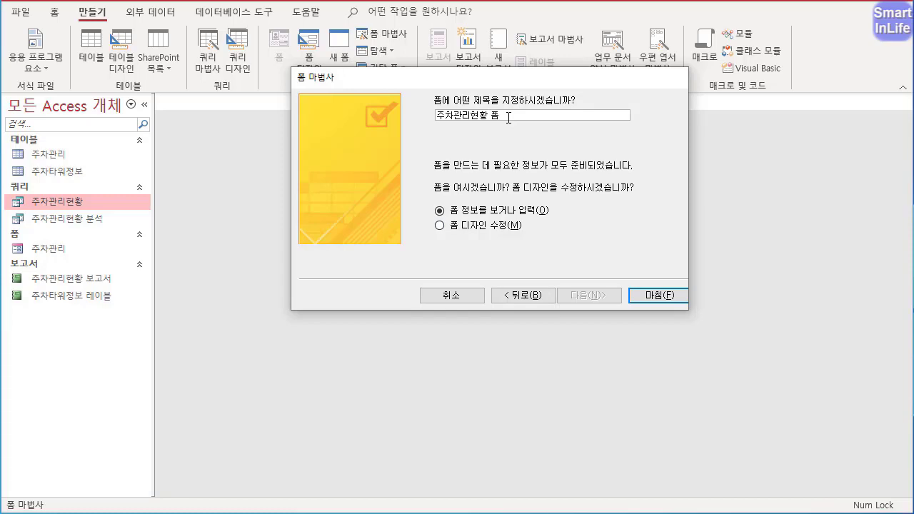
{"action": "left_click", "coordinate": [661, 295]}
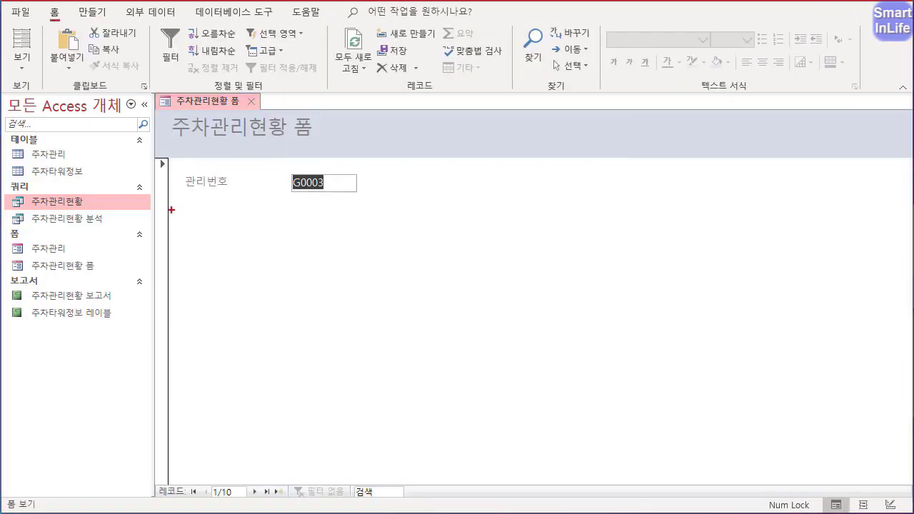
{"action": "left_click_drag", "start_coordinate": [175, 215], "coordinate": [183, 227]}
{"action": "left_click_drag", "start_coordinate": [261, 473], "coordinate": [251, 501]}
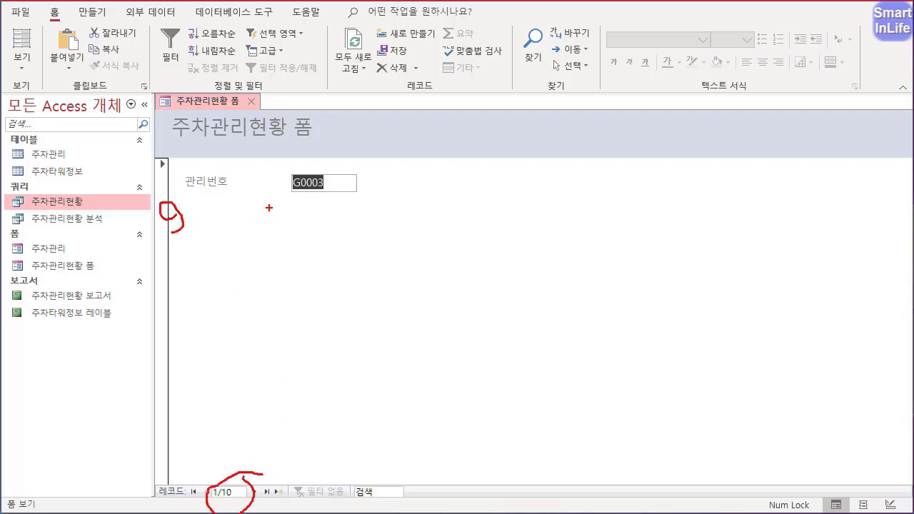
{"action": "mouse_move", "coordinate": [268, 208]}
{"action": "left_mouse_down"}
{"action": "mouse_move", "coordinate": [186, 170]}
{"action": "mouse_move", "coordinate": [332, 169]}
{"action": "mouse_move", "coordinate": [240, 214]}
{"action": "left_mouse_up"}
{"action": "mouse_move", "coordinate": [327, 193]}
{"action": "left_mouse_down"}
{"action": "mouse_move", "coordinate": [372, 200]}
{"action": "mouse_move", "coordinate": [375, 140]}
{"action": "left_mouse_up"}
{"action": "key", "text": "Escape"}
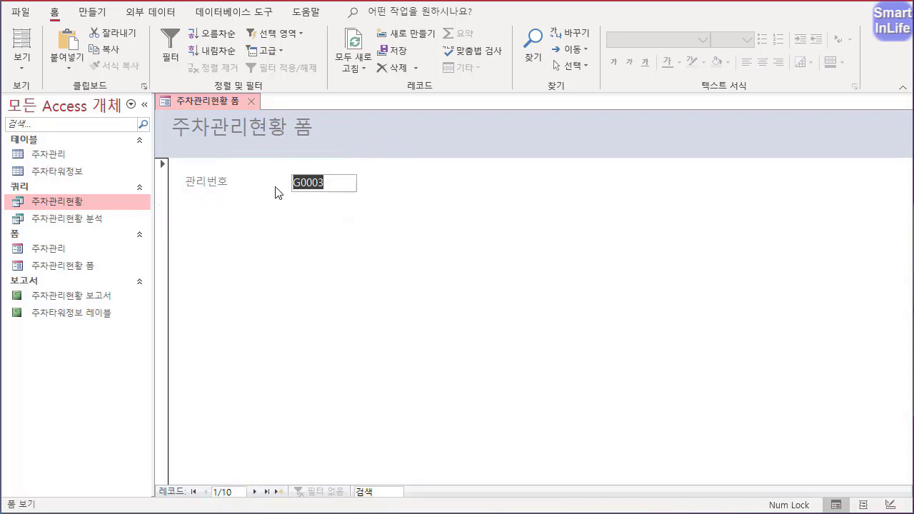
- Display the 주차관리현황 폼 form in Design view and move its title label toward the right edge of the form header
{"action": "right_click", "coordinate": [215, 97]}
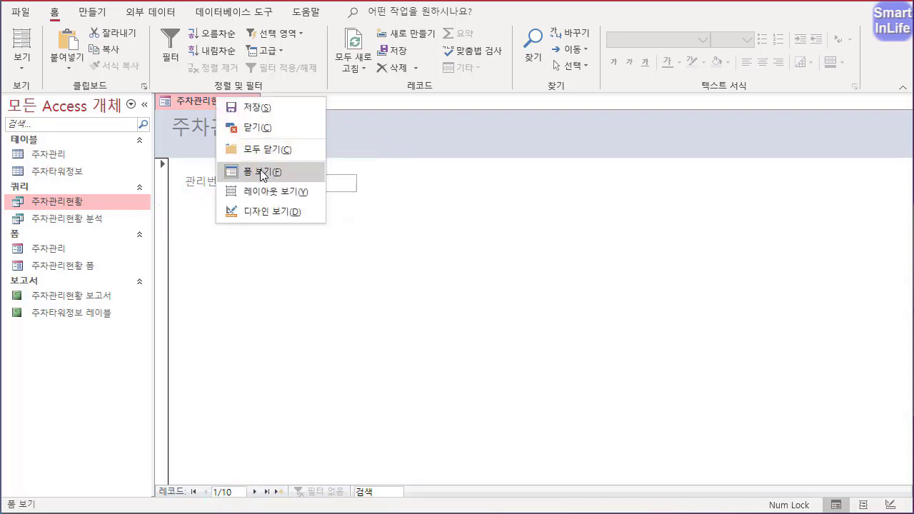
{"action": "left_click", "coordinate": [272, 209]}
{"action": "left_click_drag", "start_coordinate": [305, 166], "coordinate": [394, 165]}
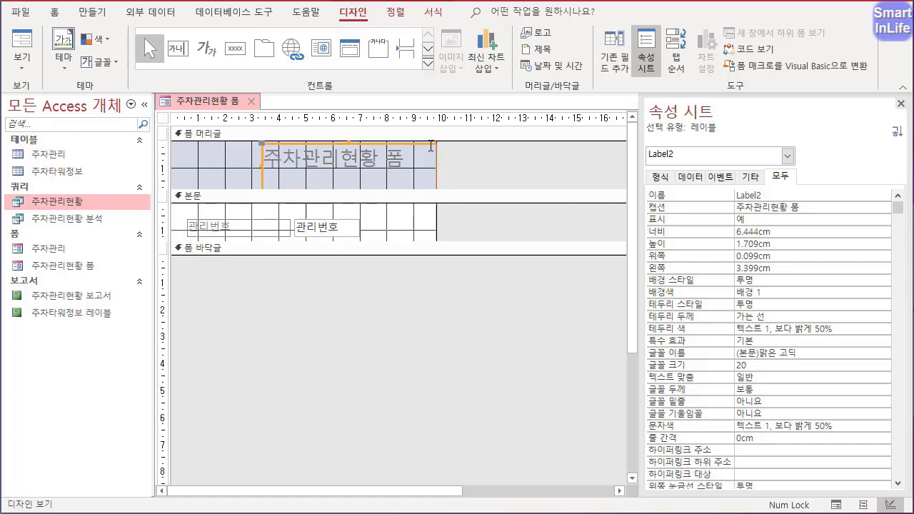
- Format the title label in 굴림, size 22, bold and centred, and fit the label's size to its text
{"action": "left_click", "coordinate": [55, 12]}
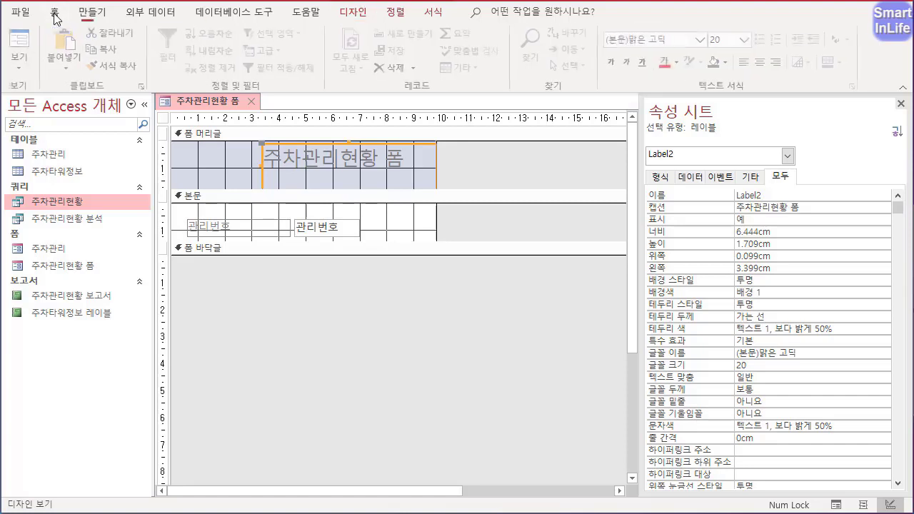
{"action": "type", "text": "굴림"}
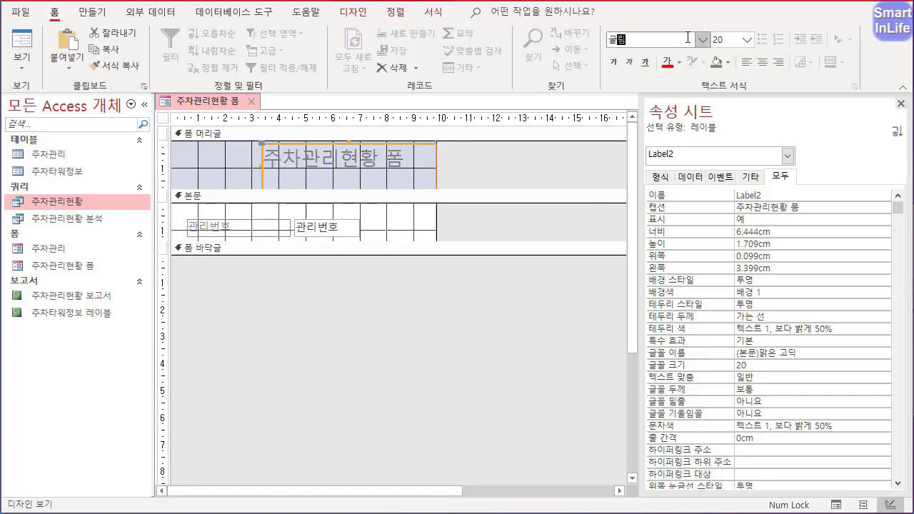
{"action": "key", "text": "Return"}
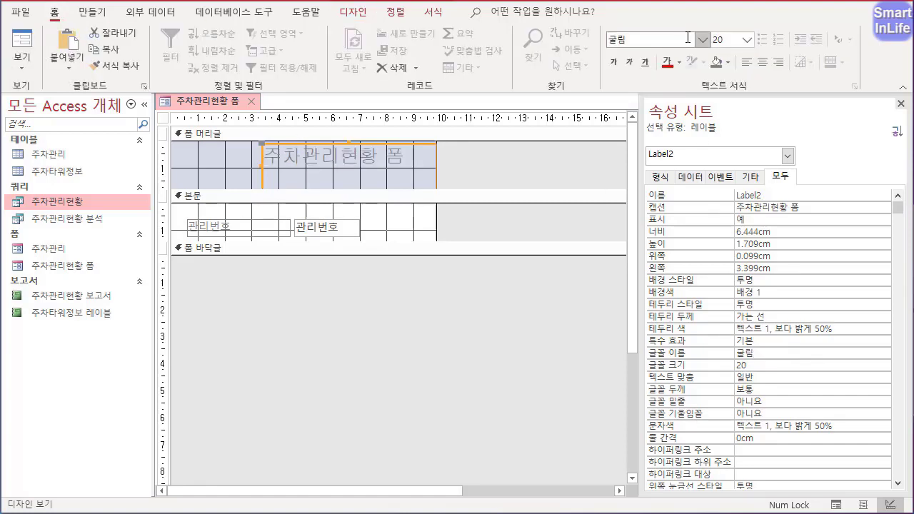
{"action": "left_click", "coordinate": [723, 39]}
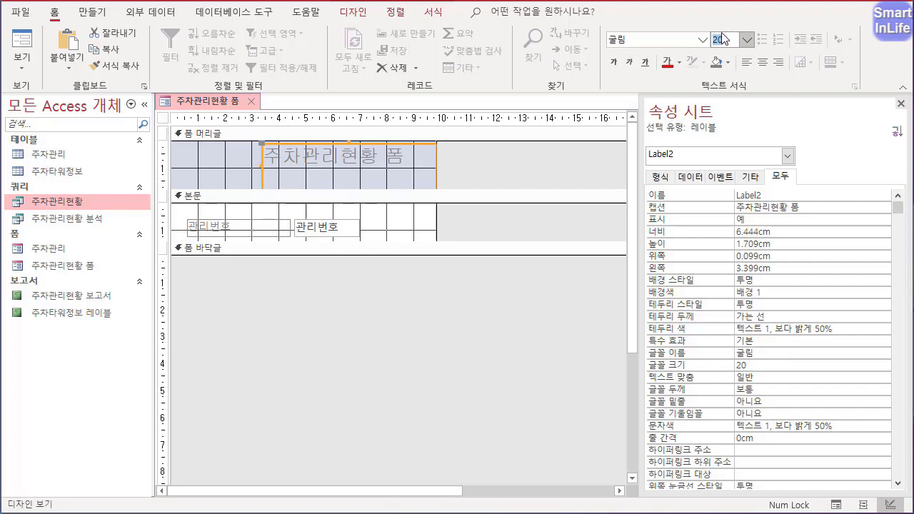
{"action": "type", "text": "22"}
{"action": "key", "text": "Return"}
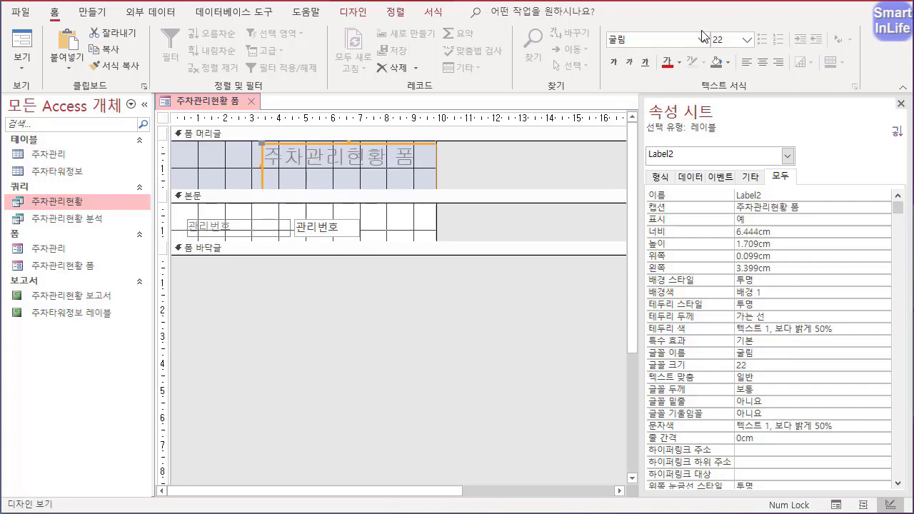
{"action": "left_click", "coordinate": [616, 64]}
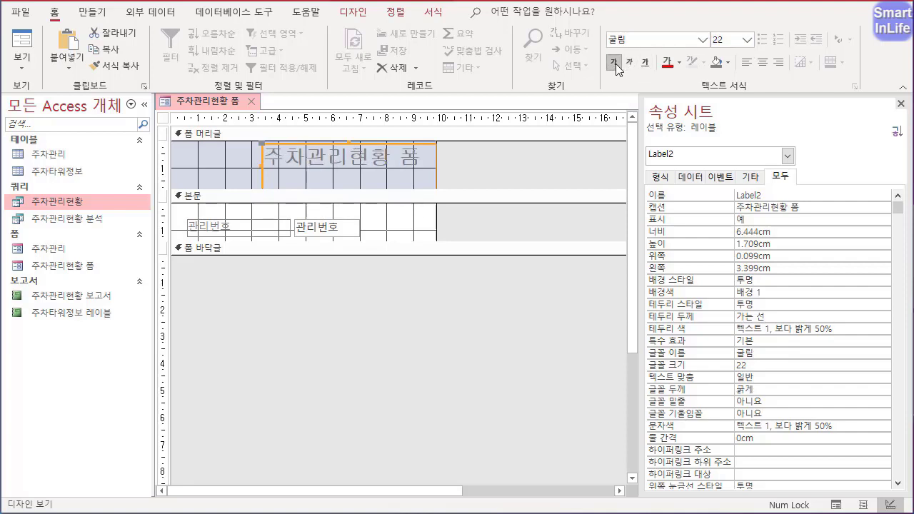
{"action": "left_click", "coordinate": [763, 63]}
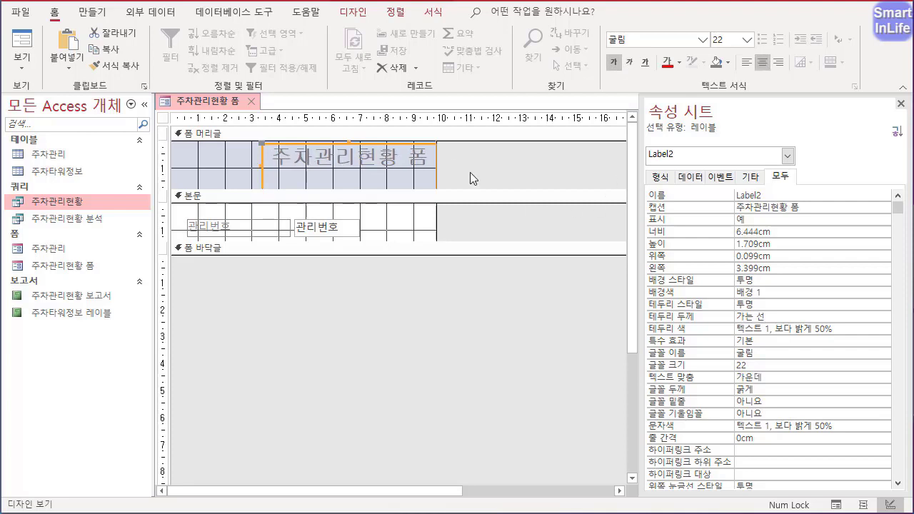
{"action": "double_click", "coordinate": [438, 143]}
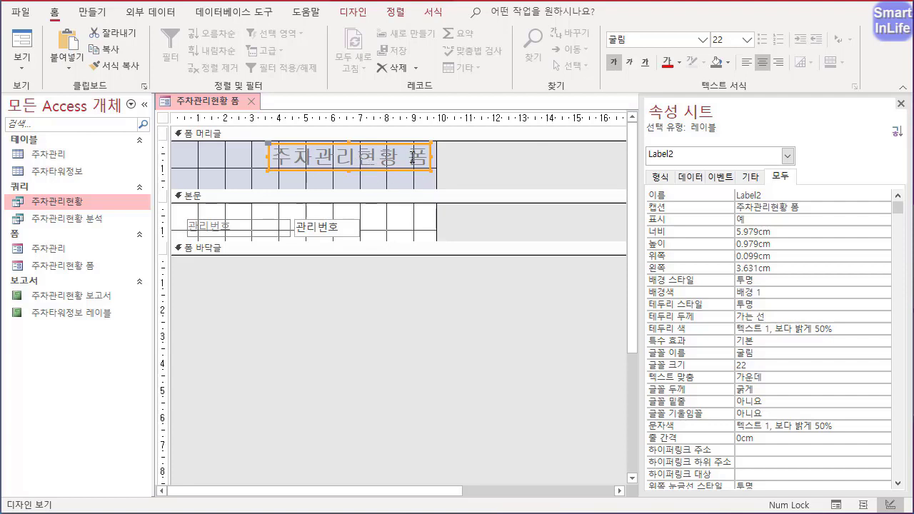
- Set the title label's font colour to black (텍스트 1) and its 특수 효과 property to 그림자
{"action": "left_click", "coordinate": [679, 62]}
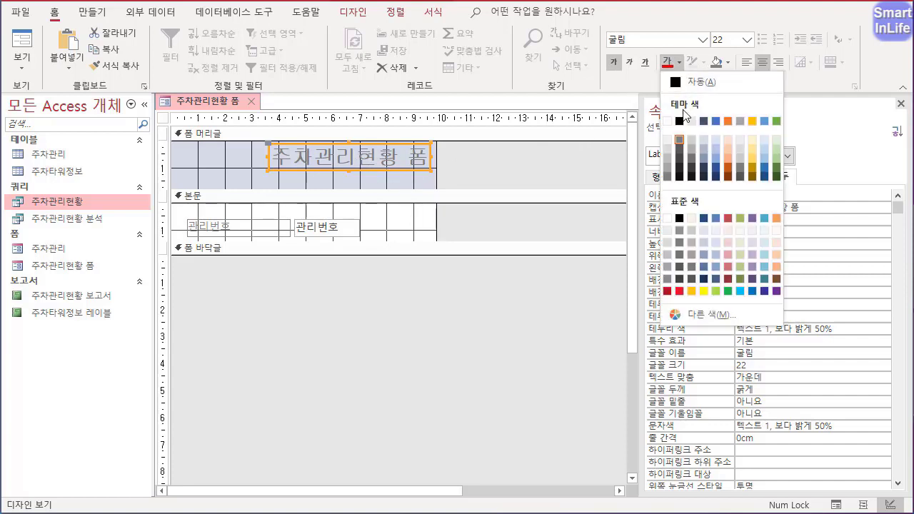
{"action": "left_click", "coordinate": [680, 121]}
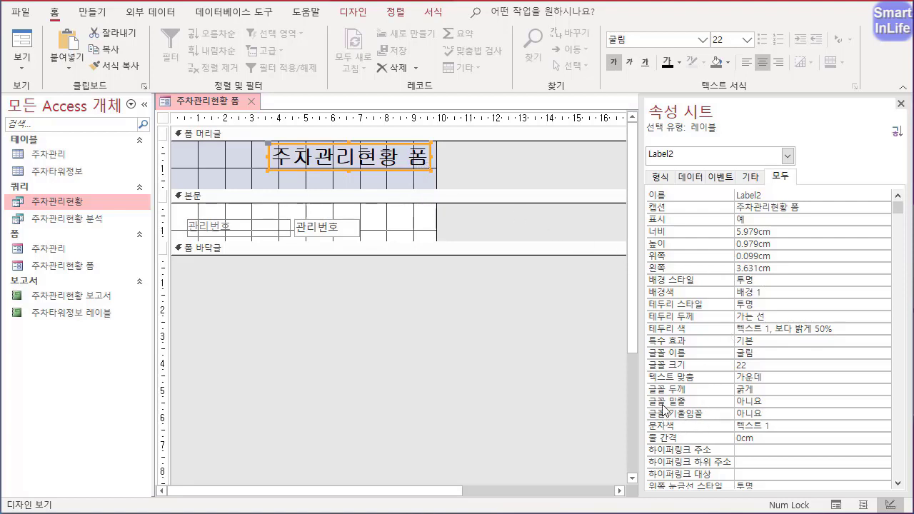
{"action": "left_click", "coordinate": [656, 342]}
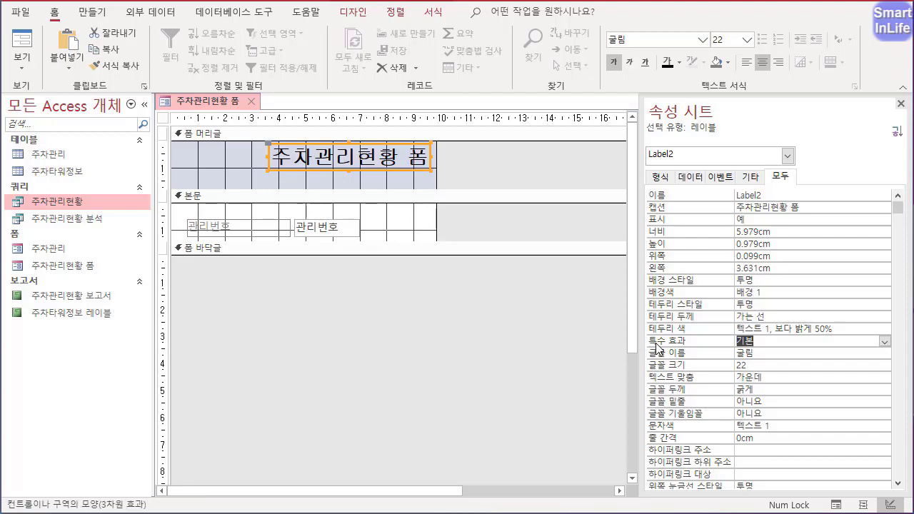
{"action": "left_click", "coordinate": [885, 342]}
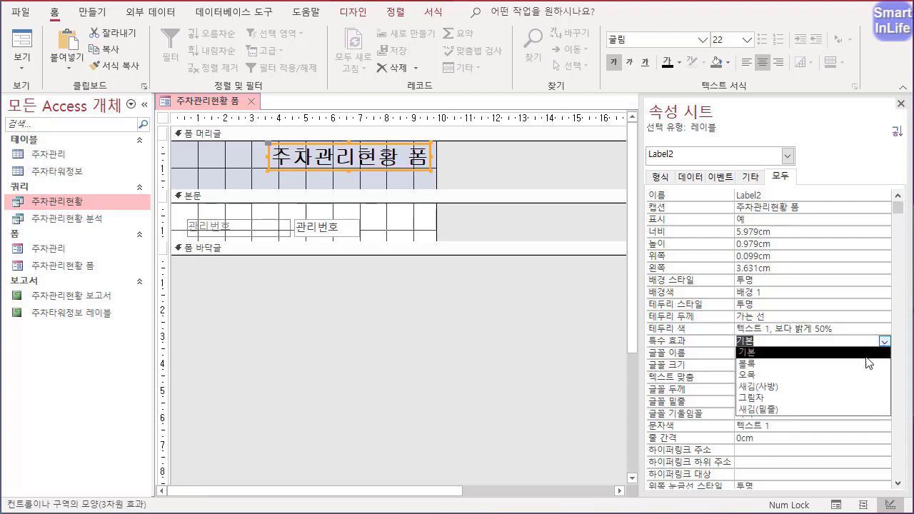
{"action": "left_click", "coordinate": [776, 400]}
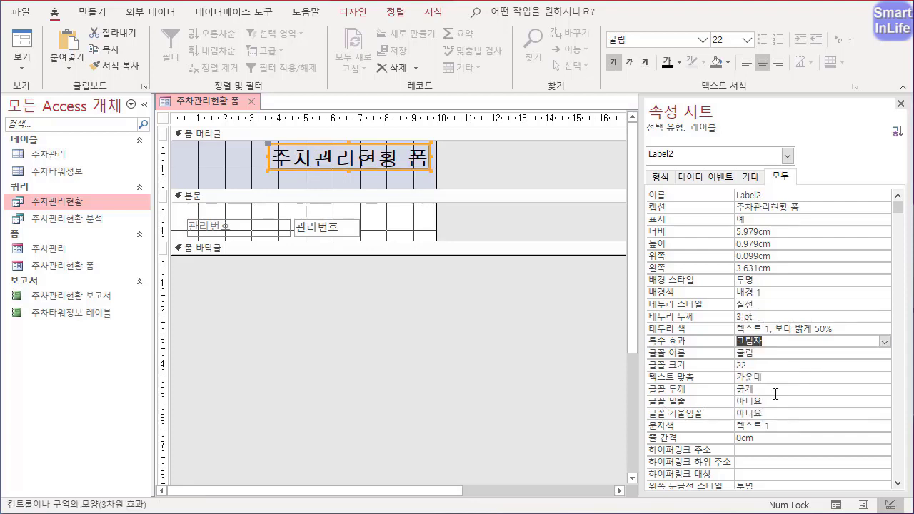
{"action": "left_click_drag", "start_coordinate": [403, 182], "coordinate": [407, 179]}
{"action": "mouse_move", "coordinate": [696, 351]}
{"action": "left_mouse_down"}
{"action": "mouse_move", "coordinate": [653, 346]}
{"action": "mouse_move", "coordinate": [682, 346]}
{"action": "left_mouse_up"}
{"action": "mouse_move", "coordinate": [806, 171]}
{"action": "left_mouse_down"}
{"action": "mouse_move", "coordinate": [769, 180]}
{"action": "mouse_move", "coordinate": [807, 181]}
{"action": "left_mouse_up"}
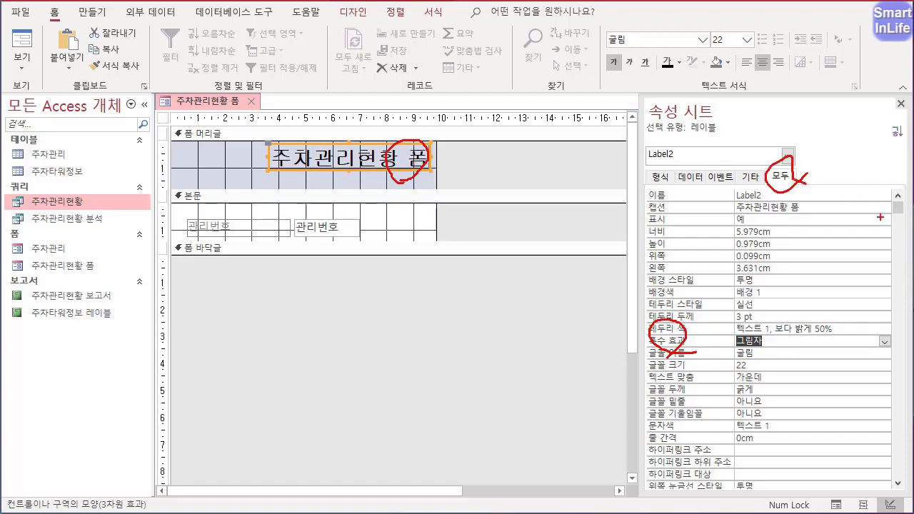
{"action": "left_click_drag", "start_coordinate": [898, 190], "coordinate": [902, 215]}
{"action": "mouse_move", "coordinate": [701, 191]}
{"action": "left_mouse_down"}
{"action": "mouse_move", "coordinate": [697, 279]}
{"action": "mouse_move", "coordinate": [668, 327]}
{"action": "mouse_move", "coordinate": [715, 332]}
{"action": "left_mouse_up"}
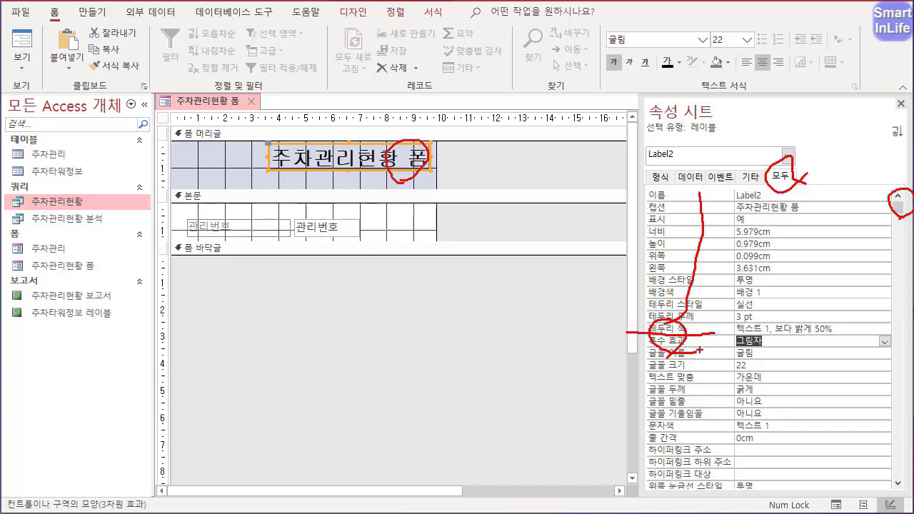
{"action": "key", "text": "Escape"}
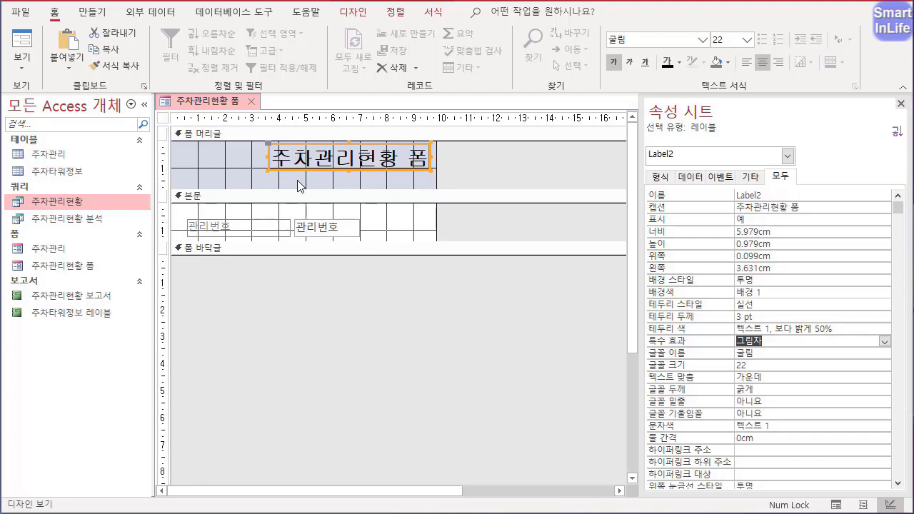
- Enlarge the form header and move the 관리번호 label and text box from the 본문 section to below the title
{"action": "left_click_drag", "start_coordinate": [327, 190], "coordinate": [328, 208]}
{"action": "left_click_drag", "start_coordinate": [320, 254], "coordinate": [313, 198]}
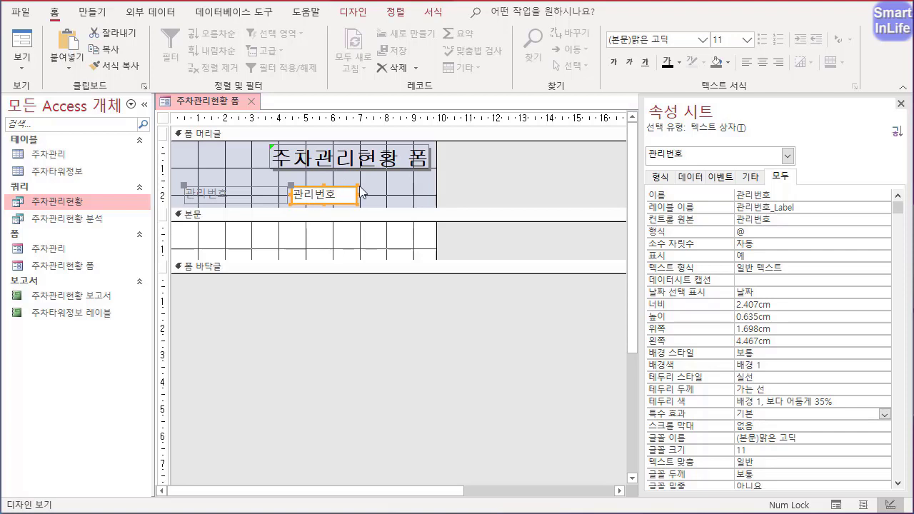
{"action": "left_click", "coordinate": [357, 15]}
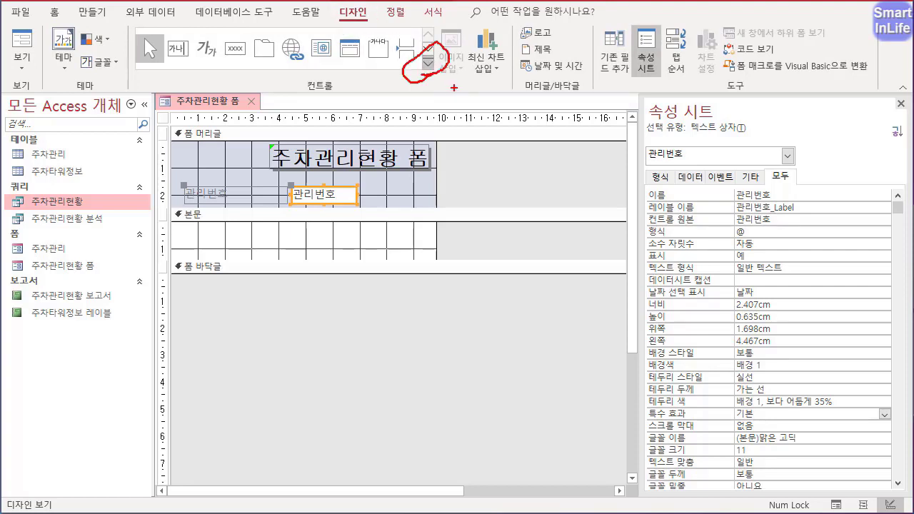
{"action": "left_click", "coordinate": [429, 65]}
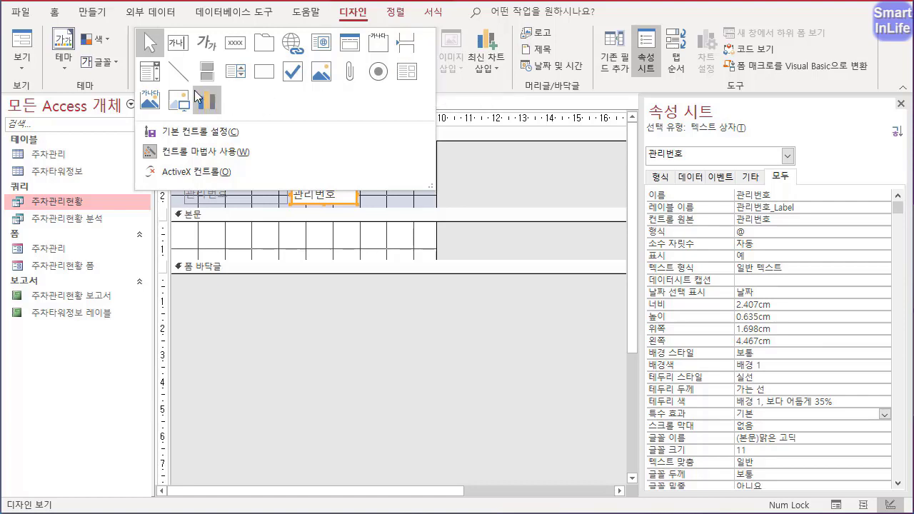
{"action": "left_click", "coordinate": [405, 72]}
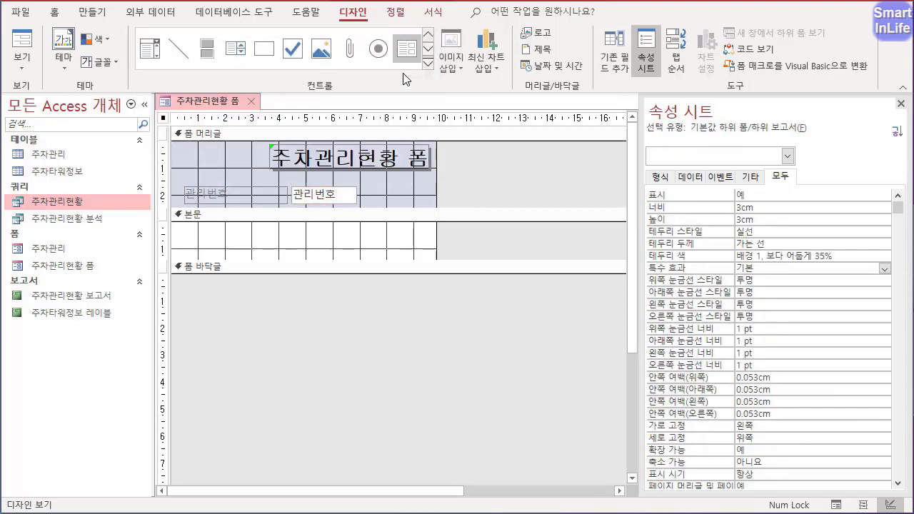
{"action": "left_click", "coordinate": [428, 63]}
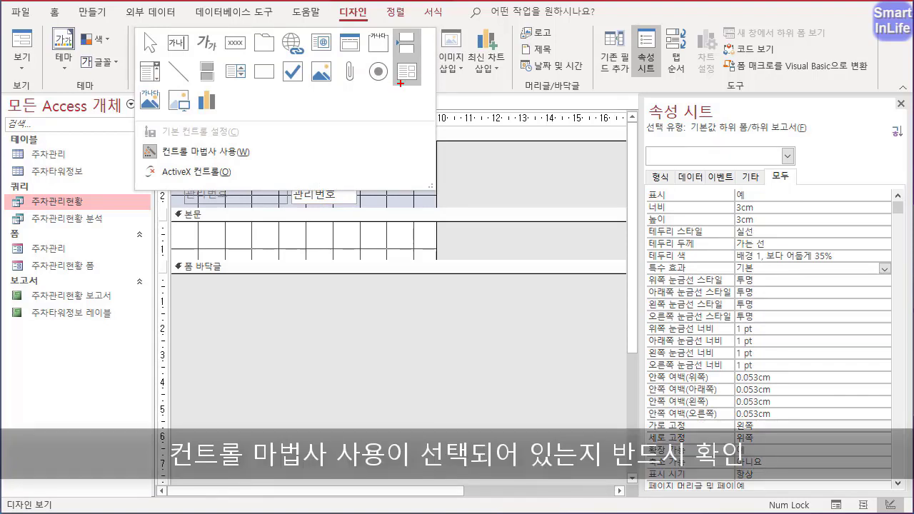
{"action": "mouse_move", "coordinate": [402, 82]}
{"action": "left_mouse_down"}
{"action": "mouse_move", "coordinate": [417, 92]}
{"action": "mouse_move", "coordinate": [387, 104]}
{"action": "left_mouse_up"}
{"action": "mouse_move", "coordinate": [254, 161]}
{"action": "left_mouse_down"}
{"action": "mouse_move", "coordinate": [154, 170]}
{"action": "mouse_move", "coordinate": [225, 131]}
{"action": "mouse_move", "coordinate": [246, 162]}
{"action": "left_mouse_up"}
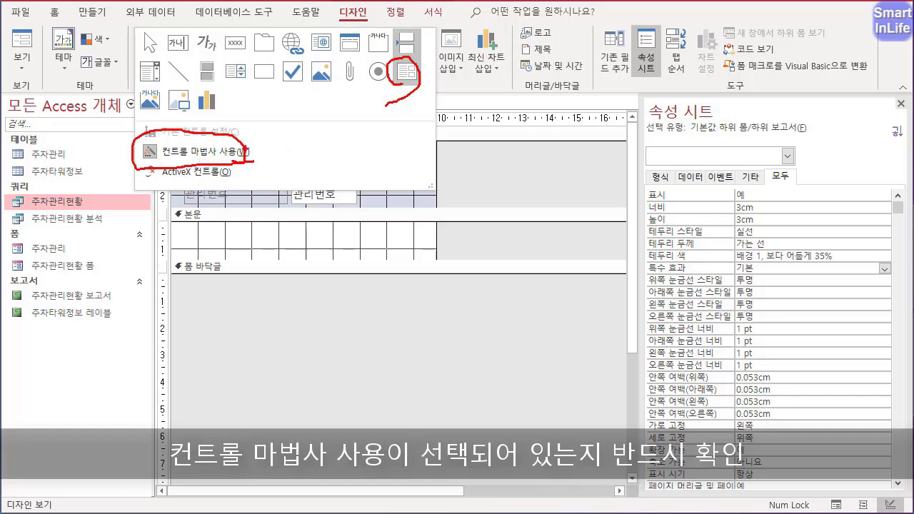
{"action": "key", "text": "Escape"}
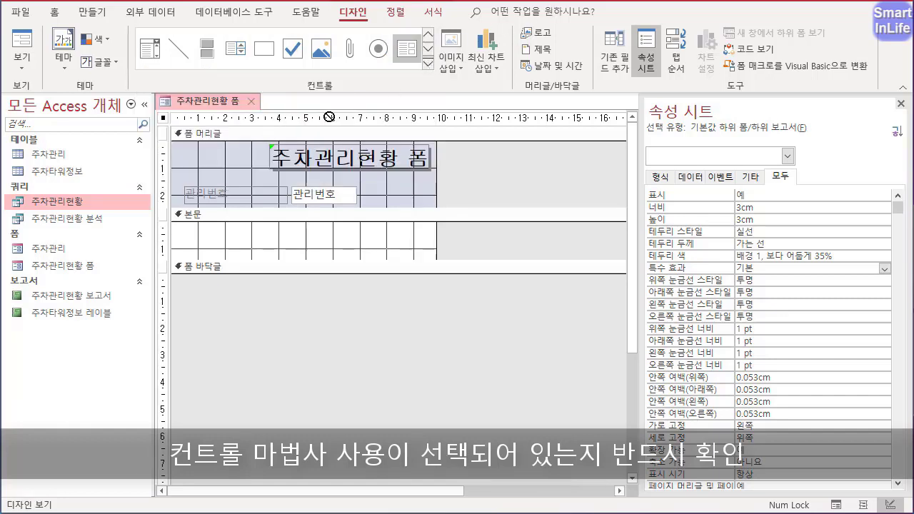
{"action": "left_click", "coordinate": [428, 63]}
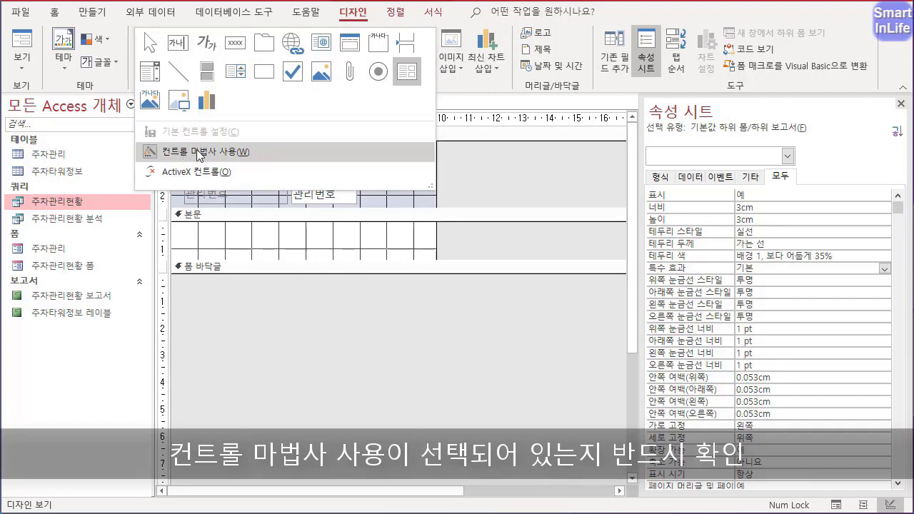
{"action": "left_click", "coordinate": [234, 150]}
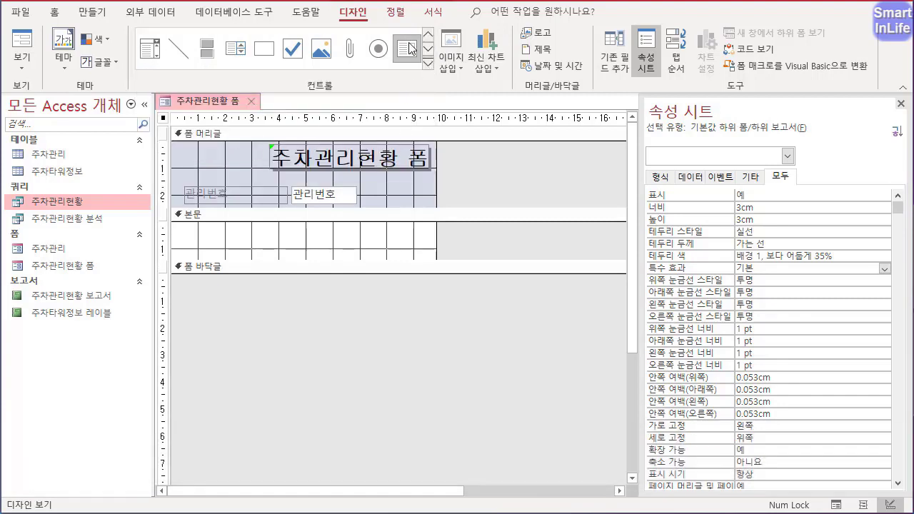
{"action": "mouse_move", "coordinate": [184, 229]}
{"action": "left_mouse_down"}
{"action": "mouse_move", "coordinate": [371, 241]}
{"action": "mouse_move", "coordinate": [473, 299]}
{"action": "left_mouse_up"}
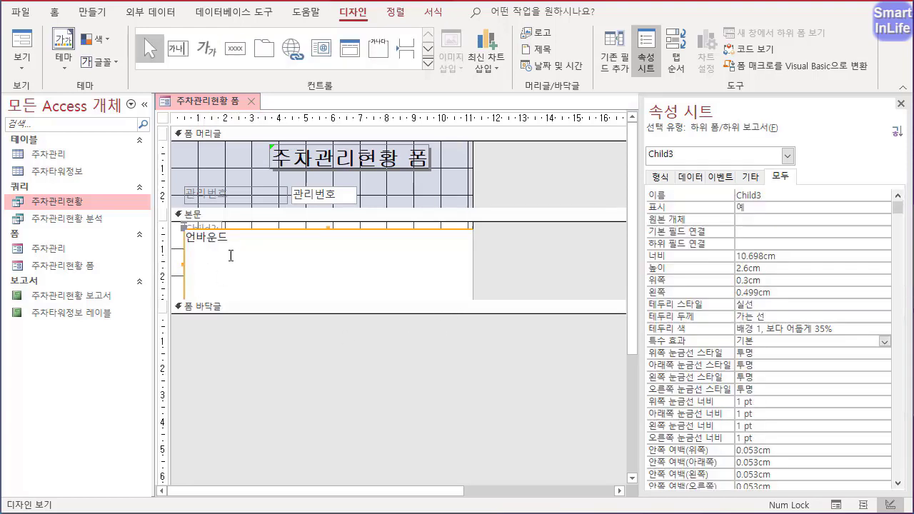
{"action": "left_click", "coordinate": [177, 261]}
{"action": "left_click", "coordinate": [204, 250]}
{"action": "key", "text": "Delete"}
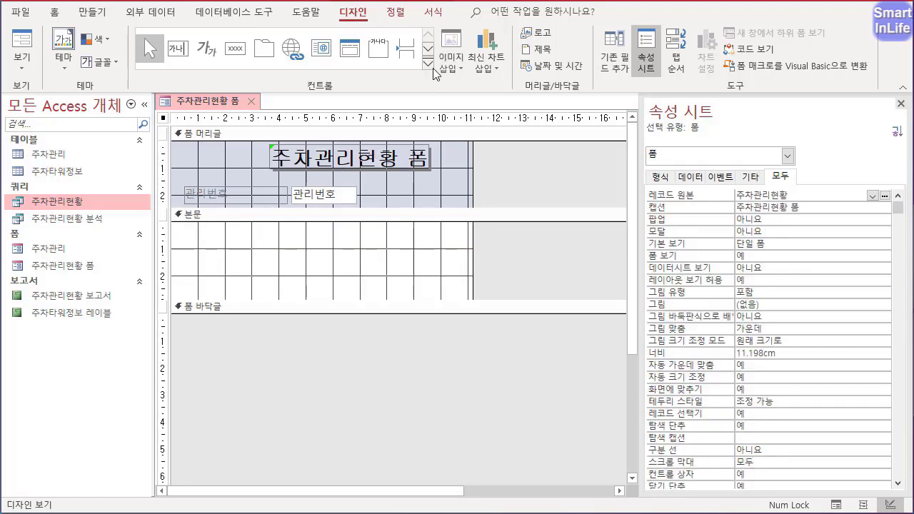
- Enable the control wizards and draw a subform about 15.7 cm wide and 5.2 cm high in the 본문 section
{"action": "left_click", "coordinate": [428, 65]}
{"action": "left_click", "coordinate": [210, 153]}
{"action": "left_click", "coordinate": [430, 68]}
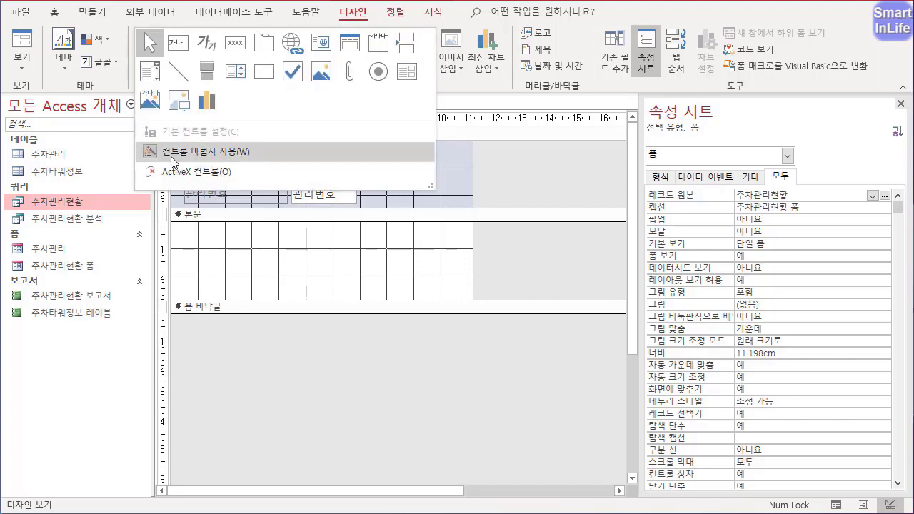
{"action": "left_click", "coordinate": [412, 71]}
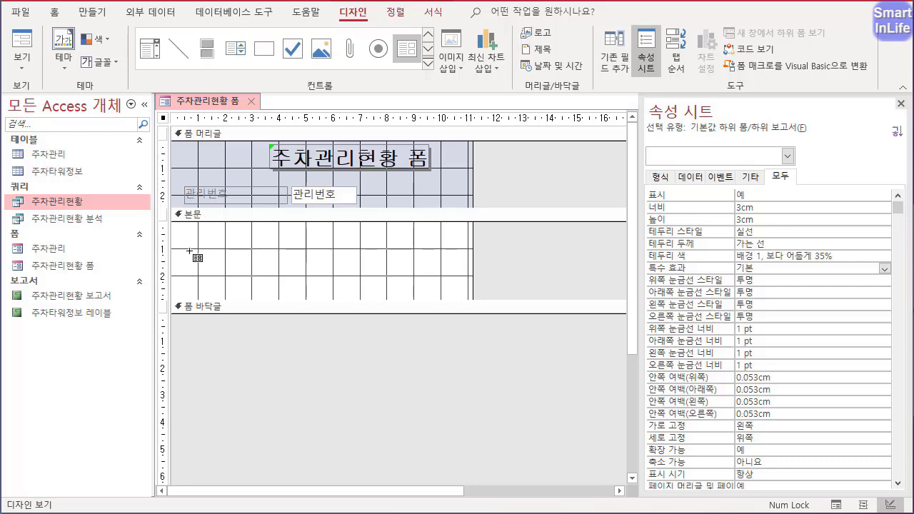
{"action": "left_click_drag", "start_coordinate": [190, 251], "coordinate": [613, 392]}
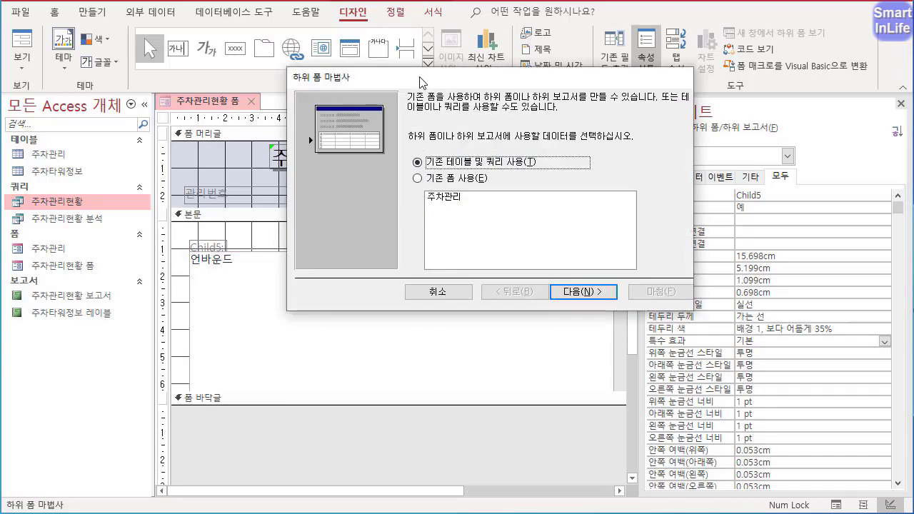
- Base the subform on the existing 주차관리 form and continue to the field linking options
{"action": "left_click_drag", "start_coordinate": [419, 77], "coordinate": [431, 118]}
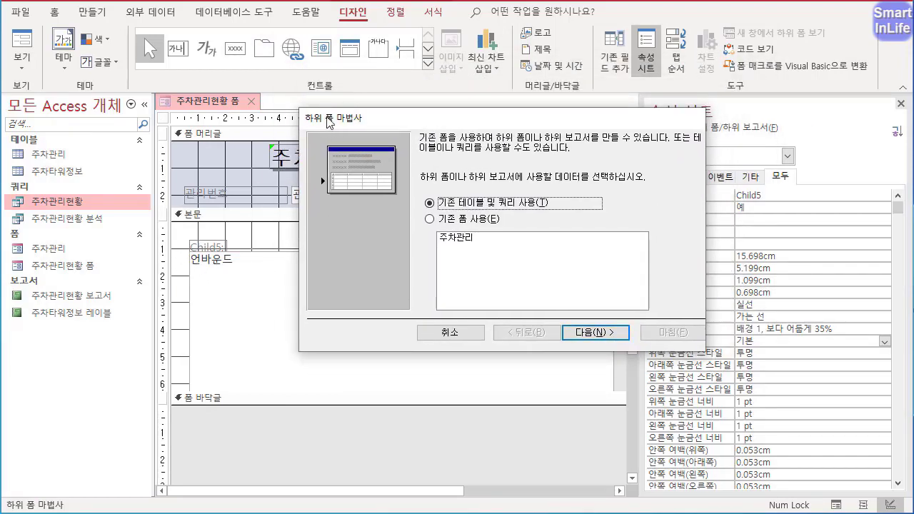
{"action": "left_click_drag", "start_coordinate": [354, 122], "coordinate": [358, 115]}
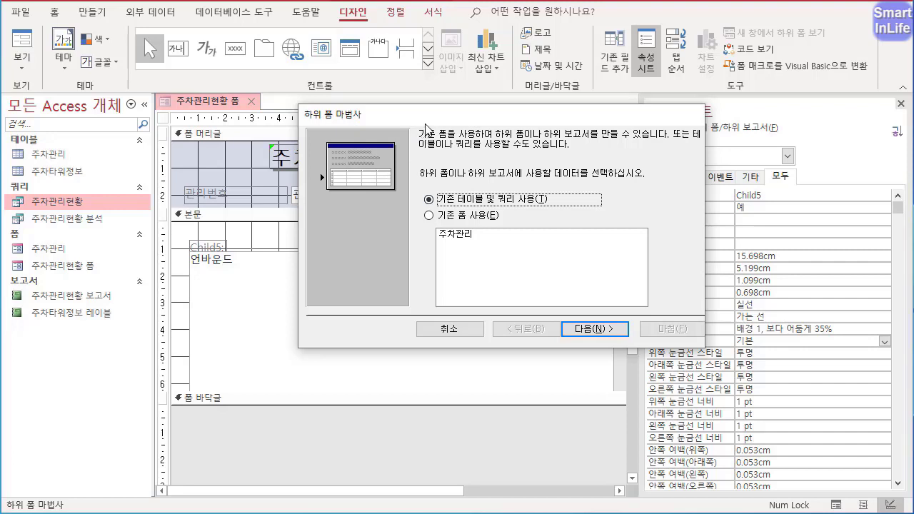
{"action": "left_click", "coordinate": [461, 236]}
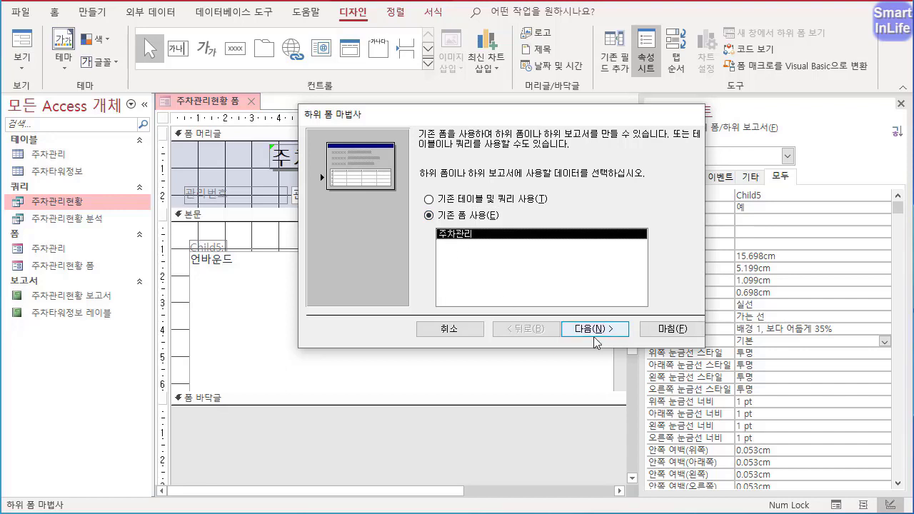
{"action": "left_click", "coordinate": [568, 325]}
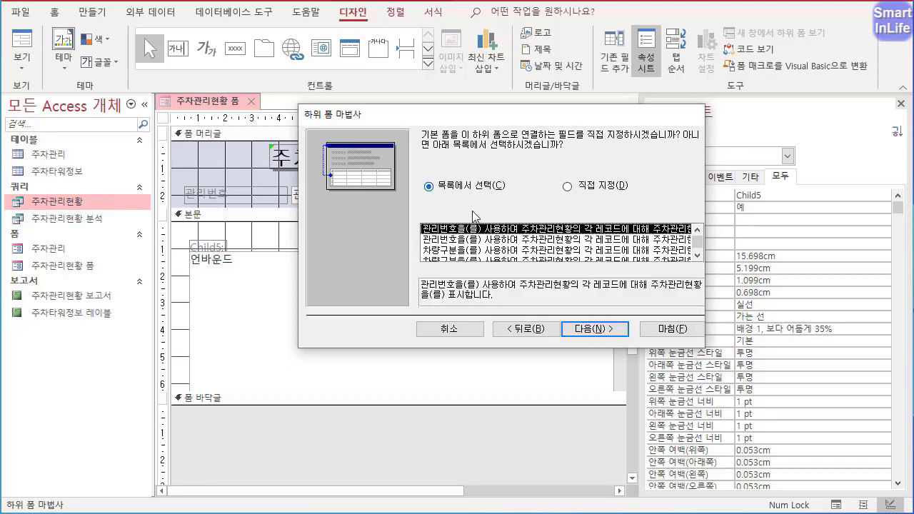
- Define the link manually, using 관리번호 as the linking field for both the main form and the subform
{"action": "left_click", "coordinate": [569, 187]}
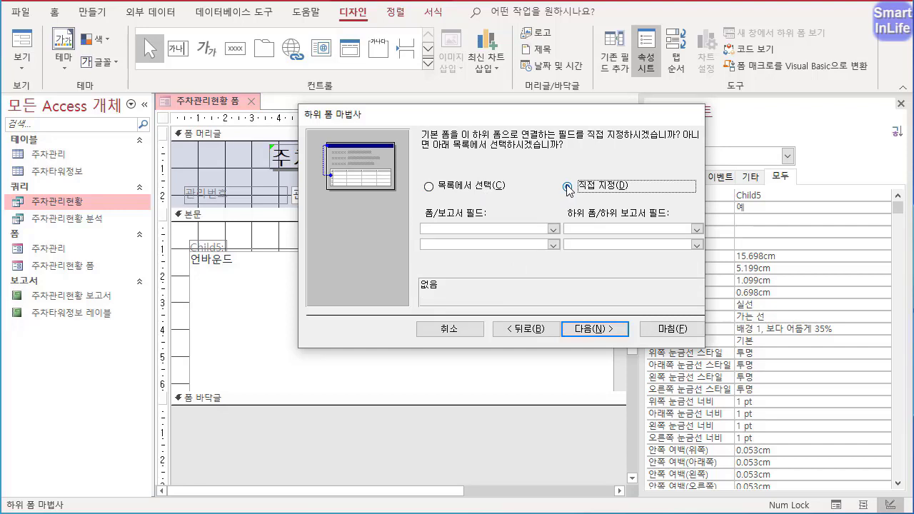
{"action": "left_click", "coordinate": [554, 228]}
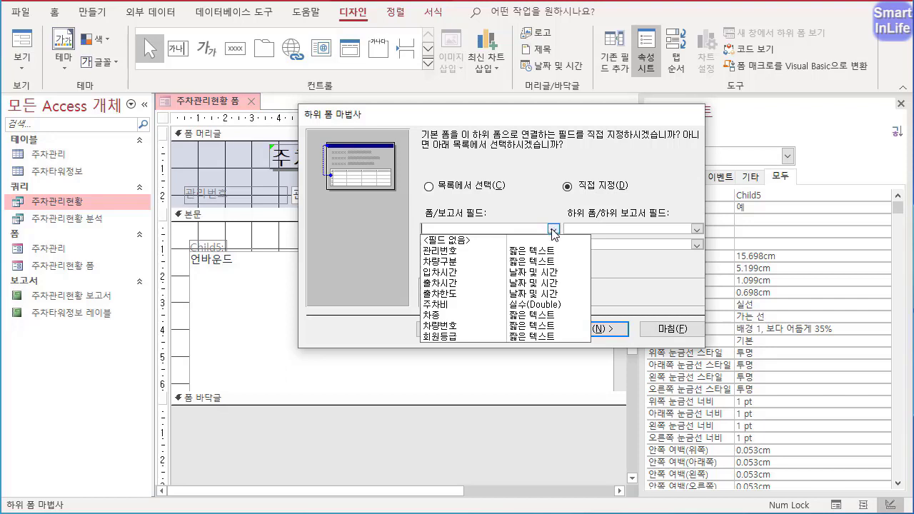
{"action": "left_click", "coordinate": [547, 251]}
{"action": "left_click", "coordinate": [595, 231]}
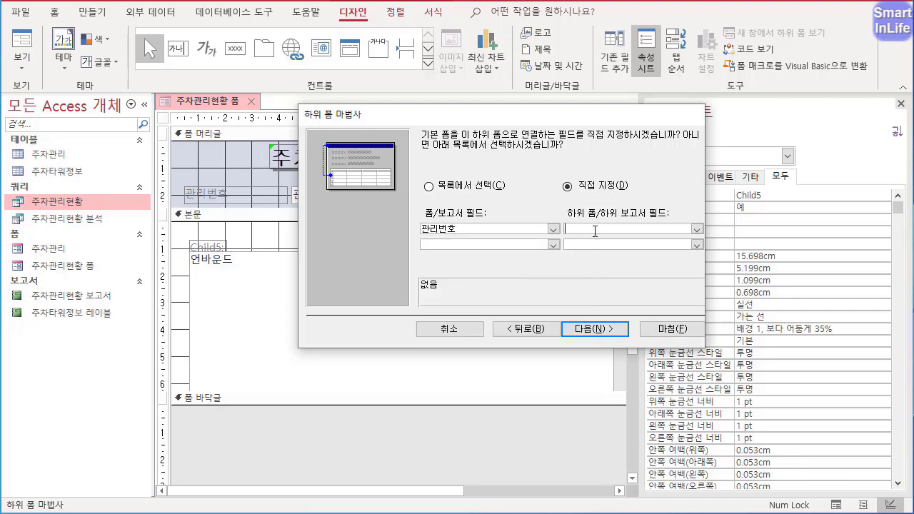
{"action": "left_click", "coordinate": [697, 229]}
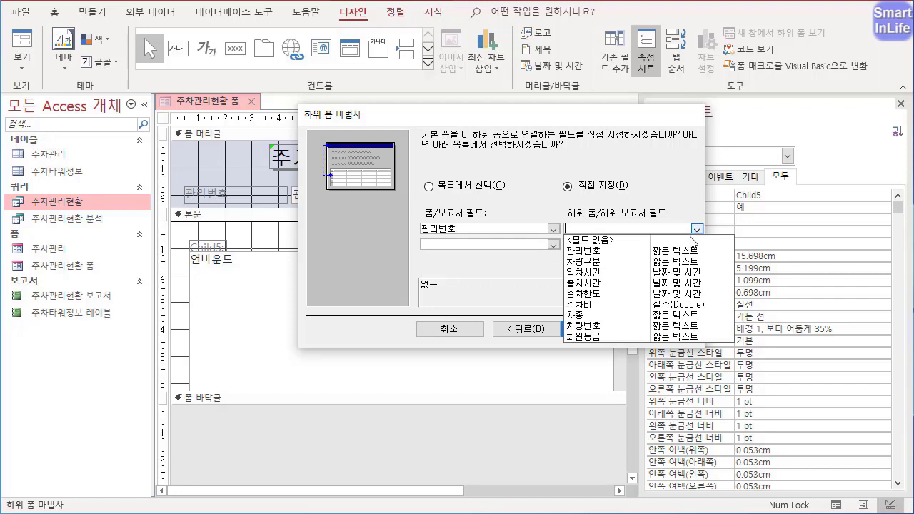
{"action": "left_click", "coordinate": [683, 254]}
{"action": "left_click", "coordinate": [595, 329]}
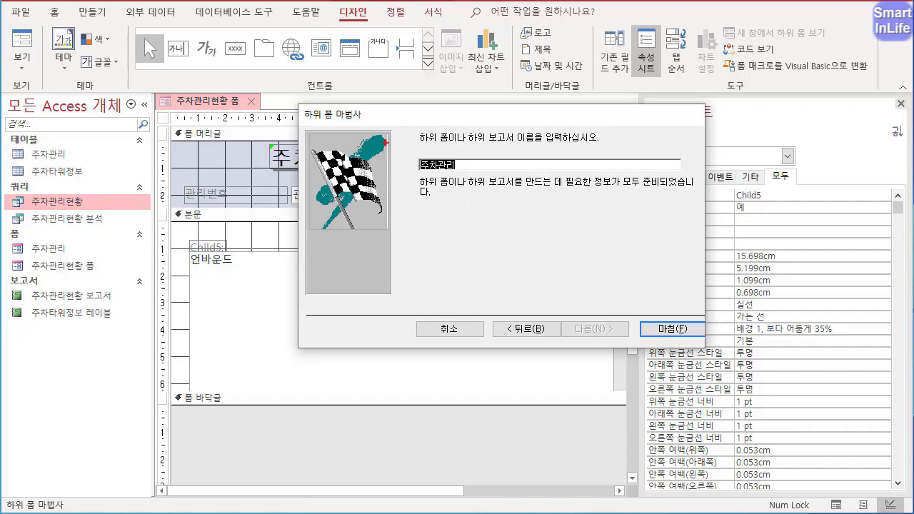
- Finish the subform wizard with the name 주차관리 and close the property sheet
{"action": "mouse_move", "coordinate": [434, 145]}
{"action": "left_mouse_down"}
{"action": "mouse_move", "coordinate": [423, 122]}
{"action": "mouse_move", "coordinate": [463, 163]}
{"action": "mouse_move", "coordinate": [562, 124]}
{"action": "left_mouse_up"}
{"action": "left_click_drag", "start_coordinate": [441, 151], "coordinate": [465, 172]}
{"action": "key", "text": "Escape"}
{"action": "left_click", "coordinate": [672, 328]}
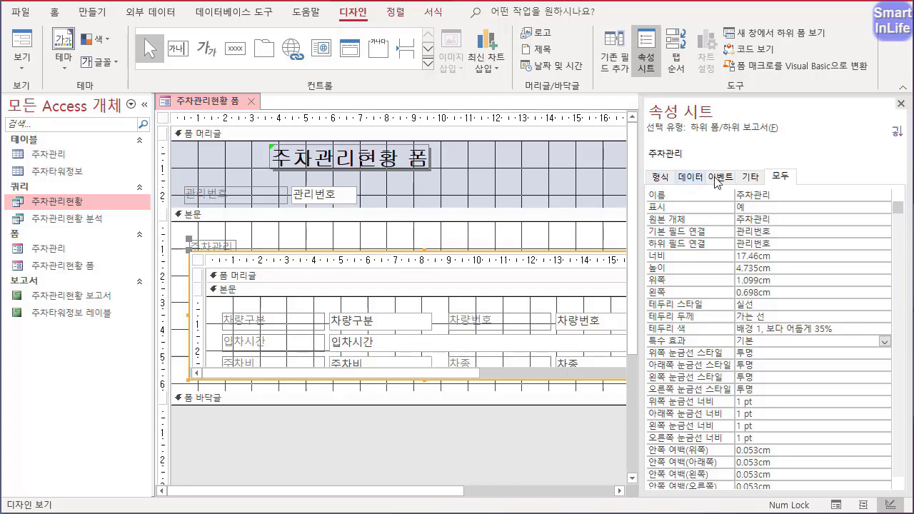
{"action": "left_click", "coordinate": [902, 104]}
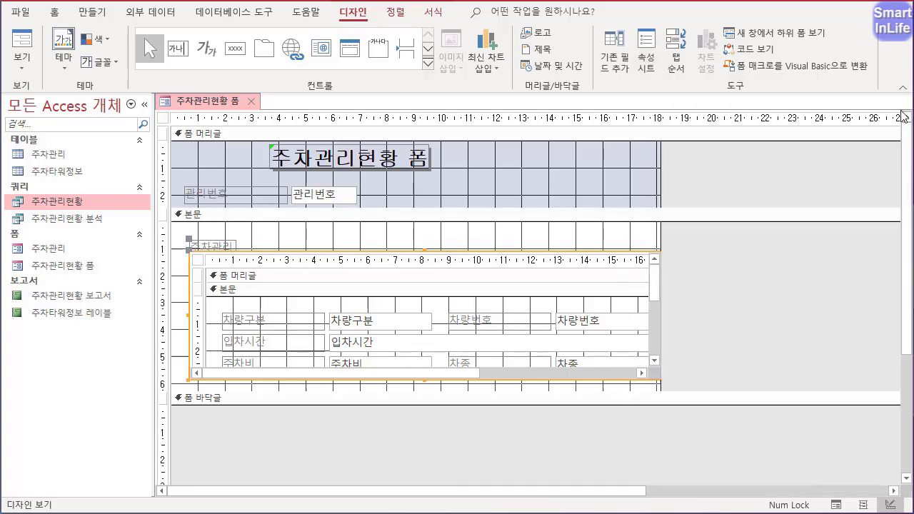
- Preview the 주차관리현황 폼 form in Form view, including its subform, and return to Design view
{"action": "right_click", "coordinate": [204, 100]}
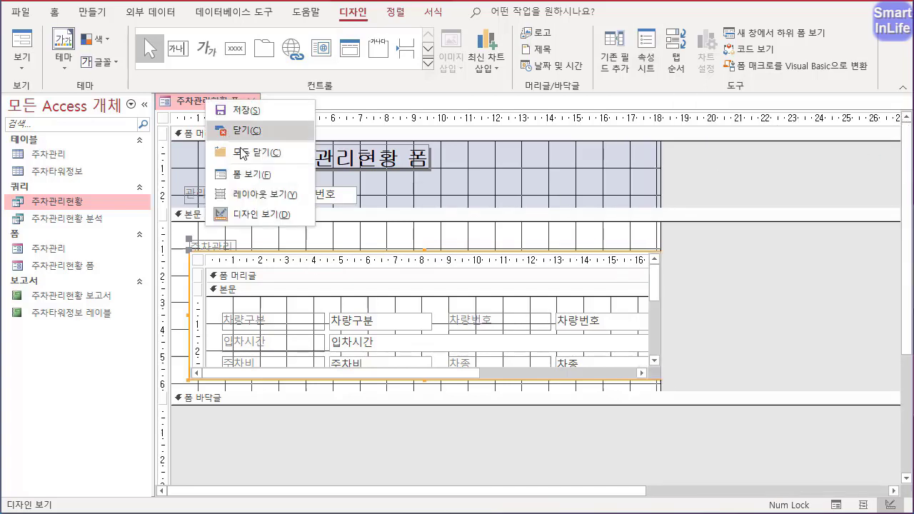
{"action": "left_click", "coordinate": [261, 177]}
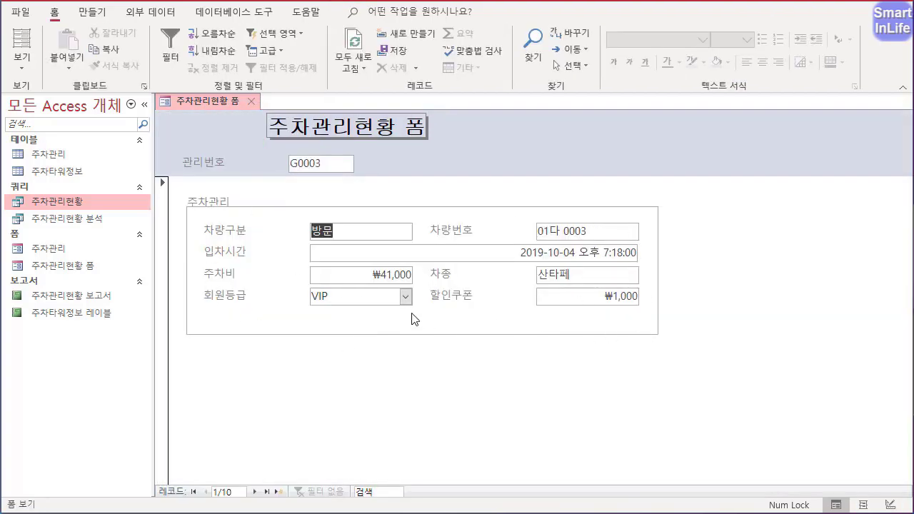
{"action": "right_click", "coordinate": [227, 100]}
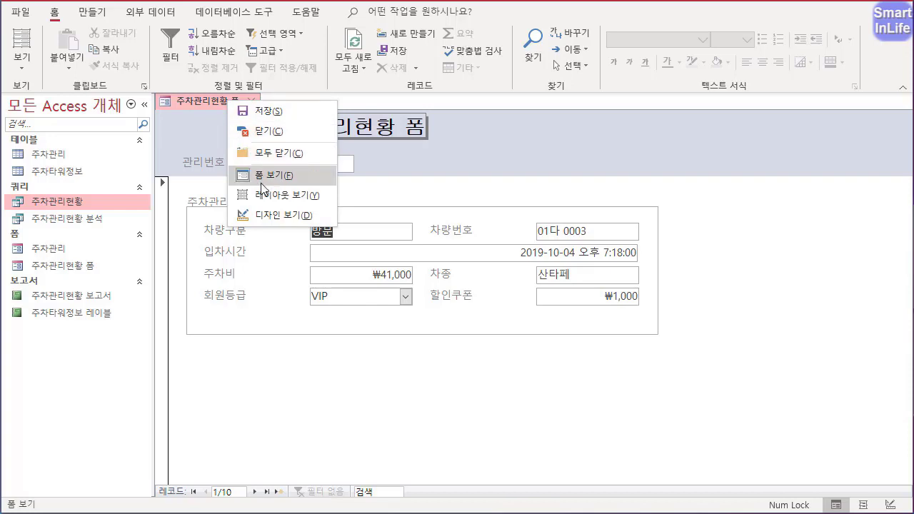
{"action": "left_click", "coordinate": [268, 155]}
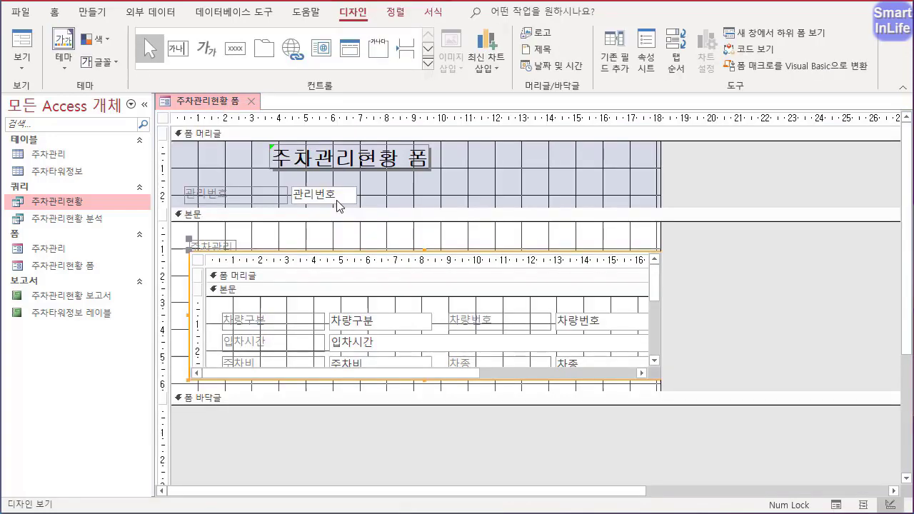
- Convert the 관리번호 text box in the form header to a combo box and widen it to about the 8 cm ruler mark
{"action": "left_click", "coordinate": [341, 194]}
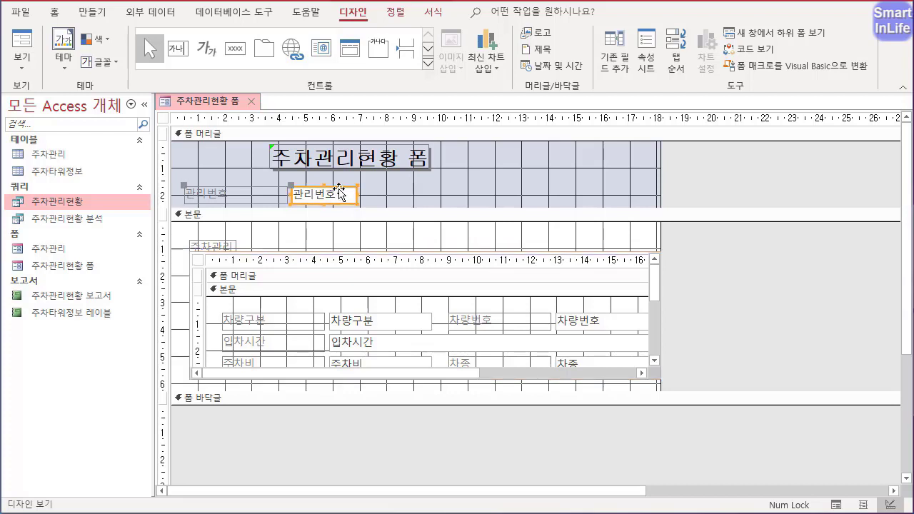
{"action": "right_click", "coordinate": [341, 193]}
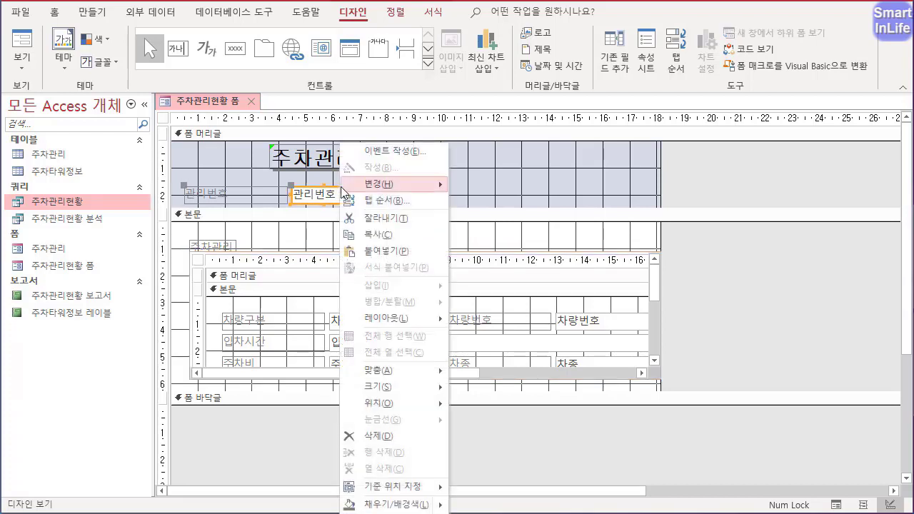
{"action": "mouse_move", "coordinate": [400, 184]}
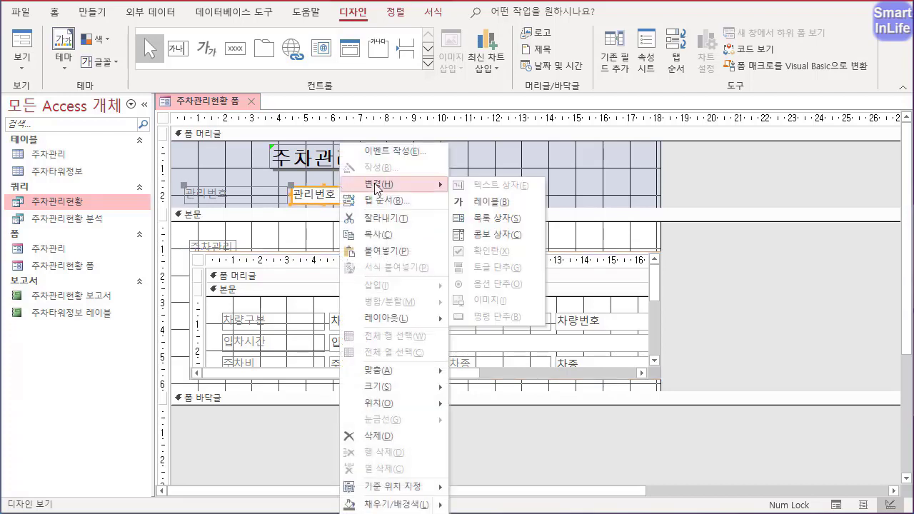
{"action": "left_click", "coordinate": [513, 239]}
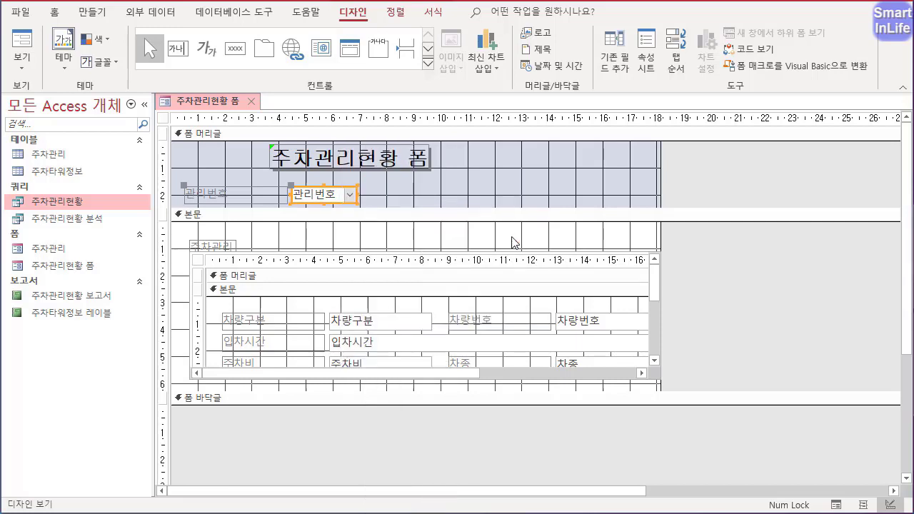
{"action": "left_click", "coordinate": [359, 195]}
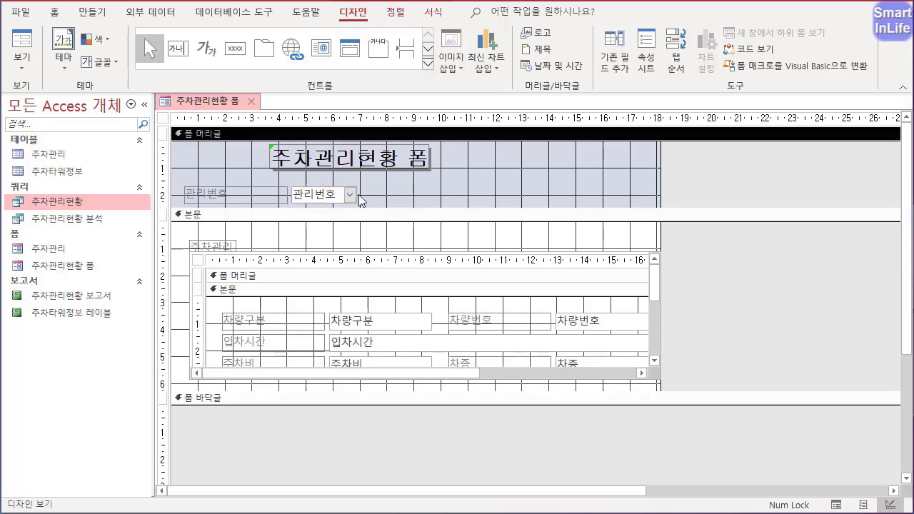
{"action": "left_click", "coordinate": [356, 196]}
{"action": "left_click_drag", "start_coordinate": [355, 194], "coordinate": [385, 196]}
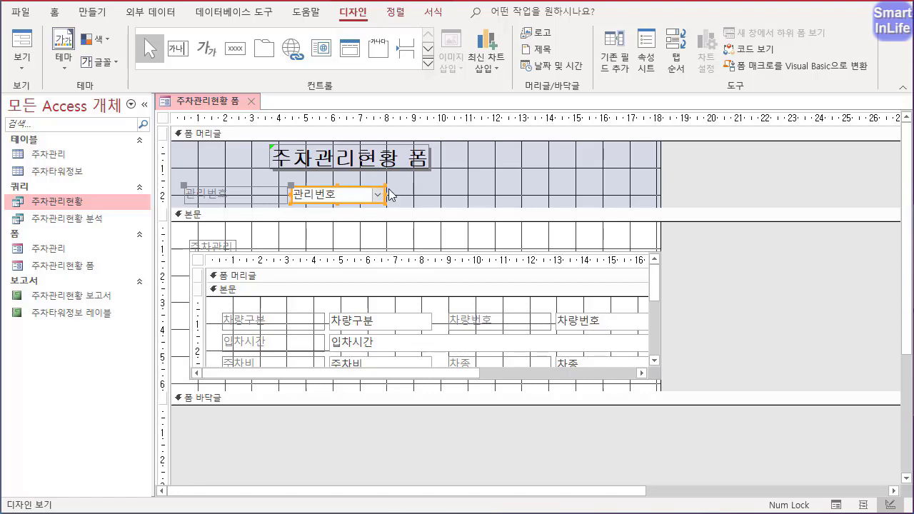
- Draw a command button in the form header below the title row and assign 보고서 미리 보기 for the 주차관리현황 보고서 report
{"action": "left_click", "coordinate": [428, 66]}
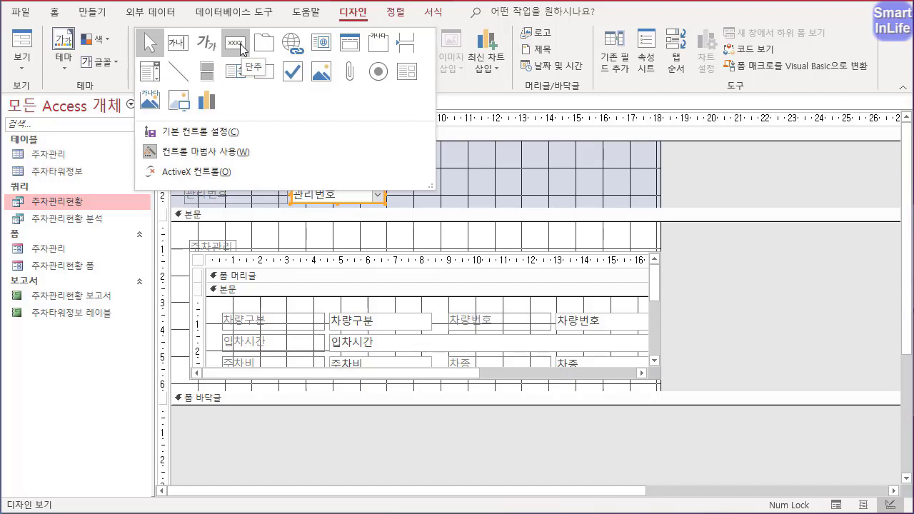
{"action": "left_click", "coordinate": [243, 47]}
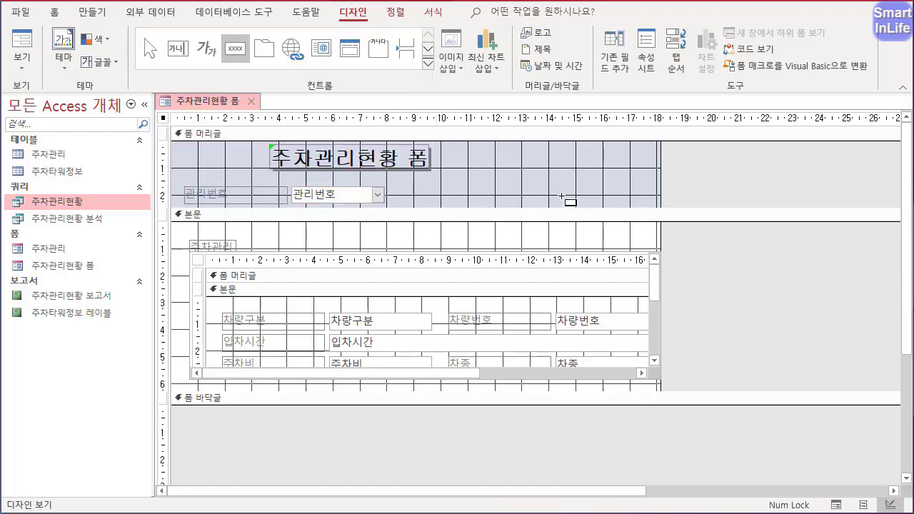
{"action": "left_click_drag", "start_coordinate": [588, 182], "coordinate": [623, 204]}
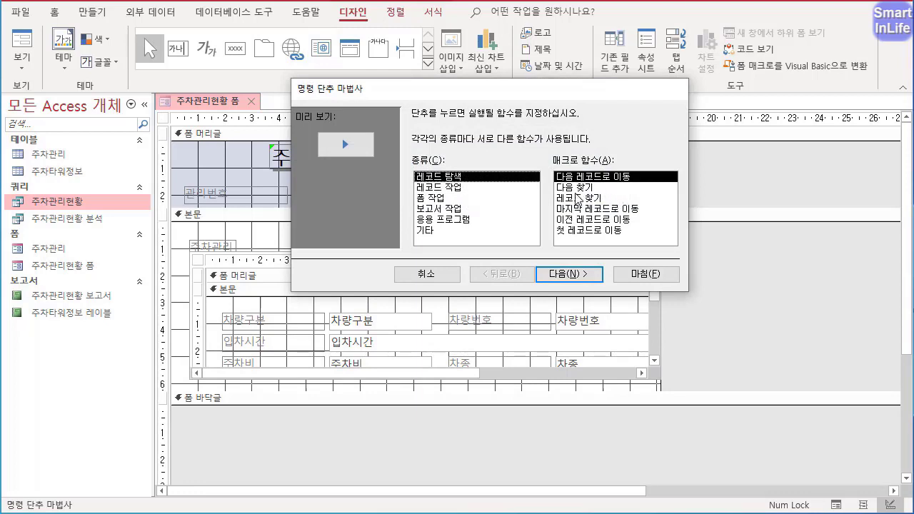
{"action": "left_click", "coordinate": [437, 208]}
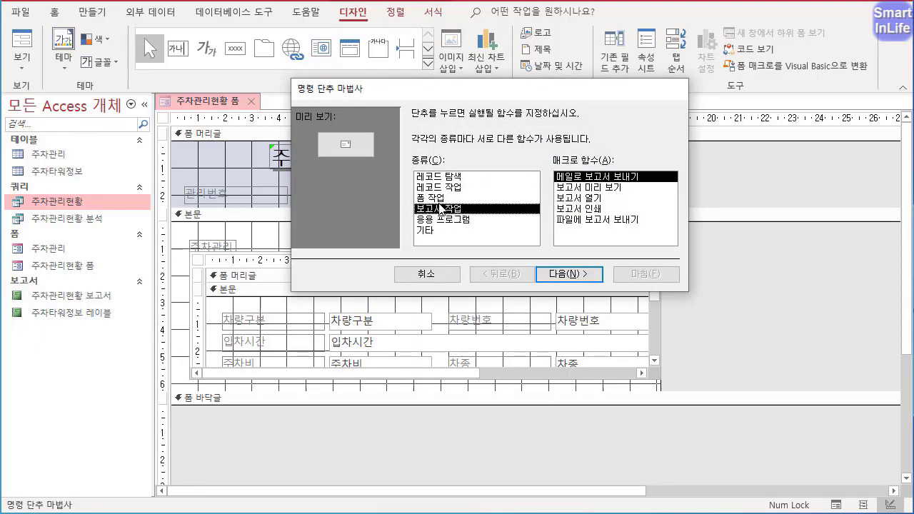
{"action": "left_click", "coordinate": [585, 189]}
{"action": "left_click", "coordinate": [577, 276]}
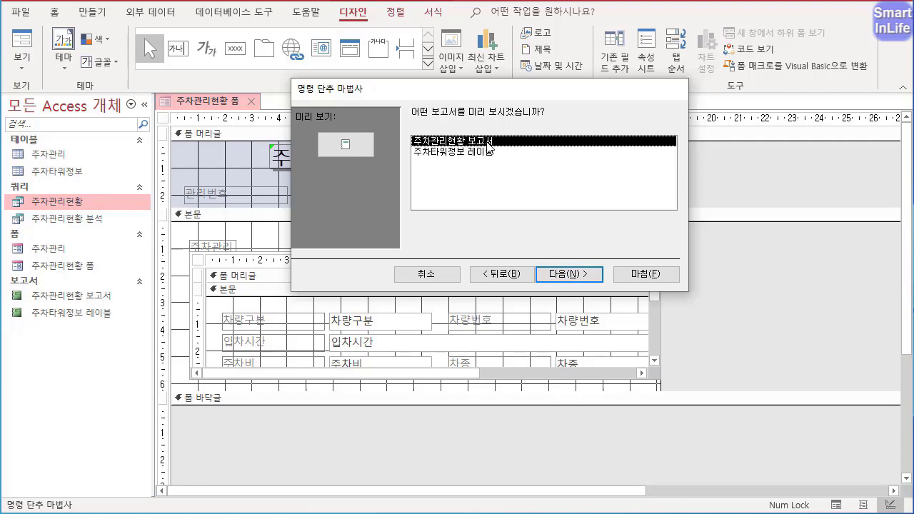
{"action": "left_click", "coordinate": [562, 270]}
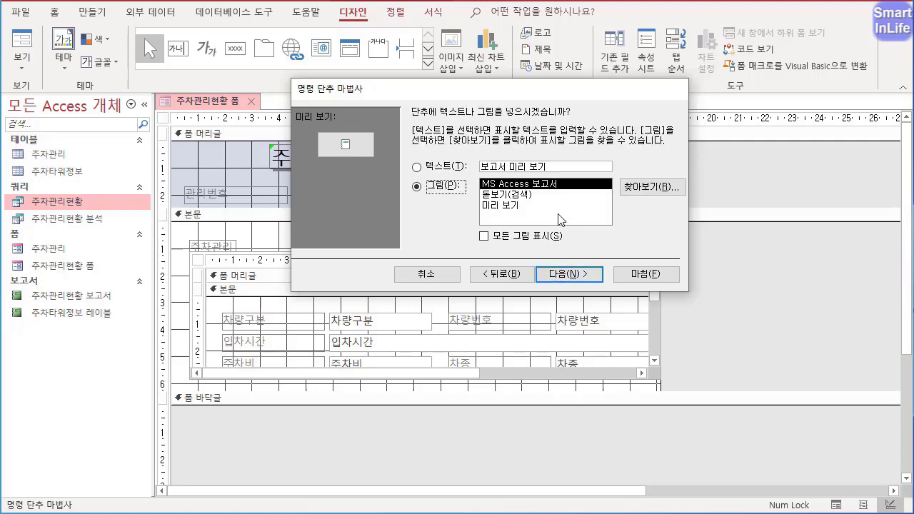
- Give the command button the text 보고서 instead of a picture and finish the wizard with the default name
{"action": "mouse_move", "coordinate": [370, 160]}
{"action": "left_mouse_down"}
{"action": "mouse_move", "coordinate": [341, 178]}
{"action": "mouse_move", "coordinate": [356, 111]}
{"action": "mouse_move", "coordinate": [356, 181]}
{"action": "left_mouse_up"}
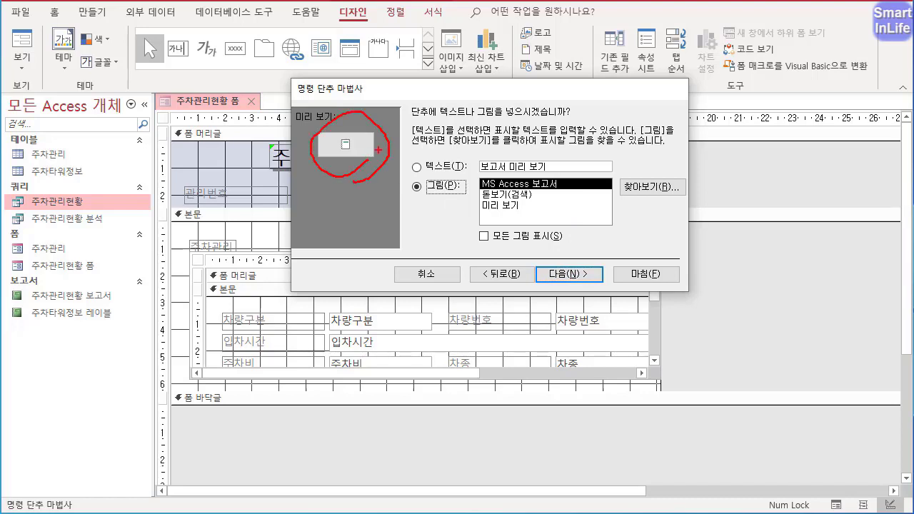
{"action": "mouse_move", "coordinate": [462, 116]}
{"action": "left_mouse_down"}
{"action": "mouse_move", "coordinate": [467, 106]}
{"action": "mouse_move", "coordinate": [502, 101]}
{"action": "left_mouse_up"}
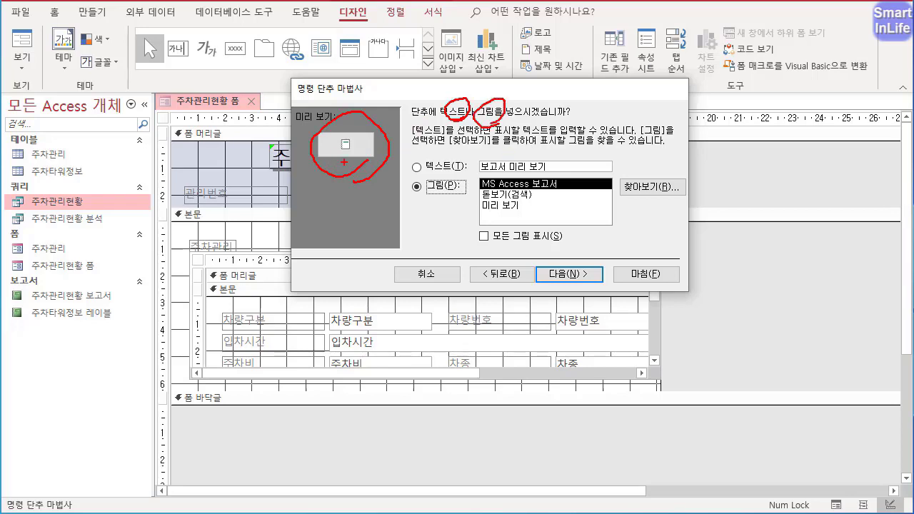
{"action": "key", "text": "Escape"}
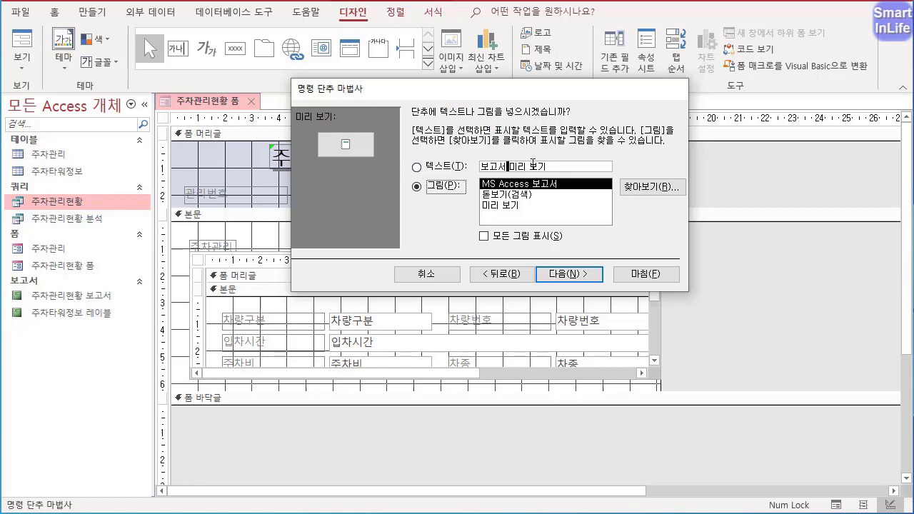
{"action": "left_click_drag", "start_coordinate": [508, 166], "coordinate": [594, 171]}
{"action": "key", "text": "BackSpace"}
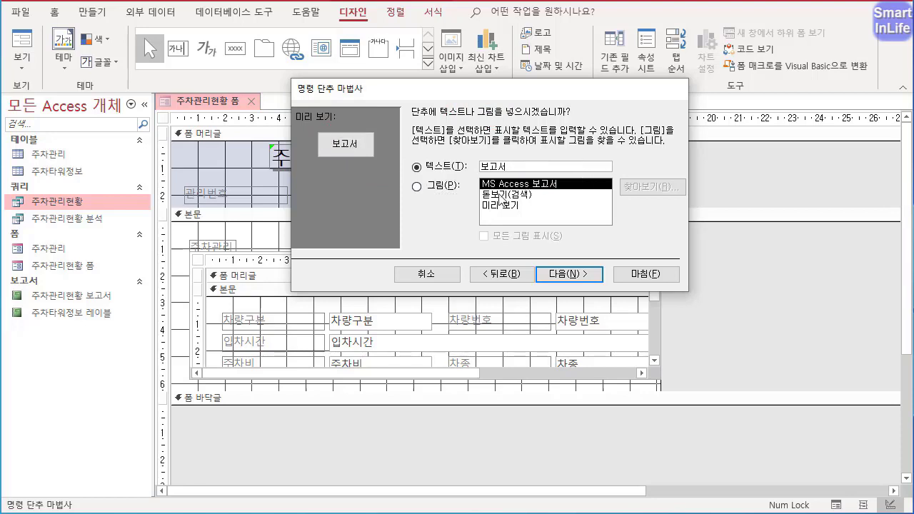
{"action": "left_click", "coordinate": [592, 276]}
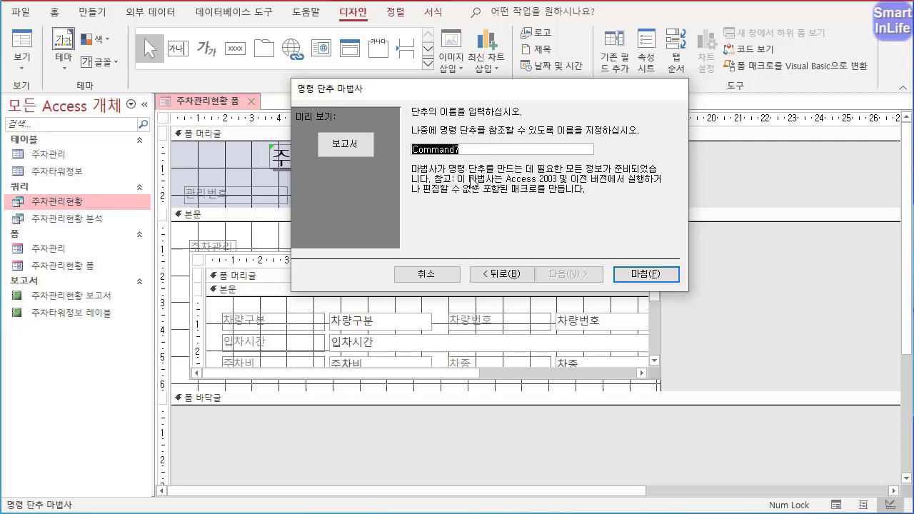
{"action": "left_click", "coordinate": [645, 276]}
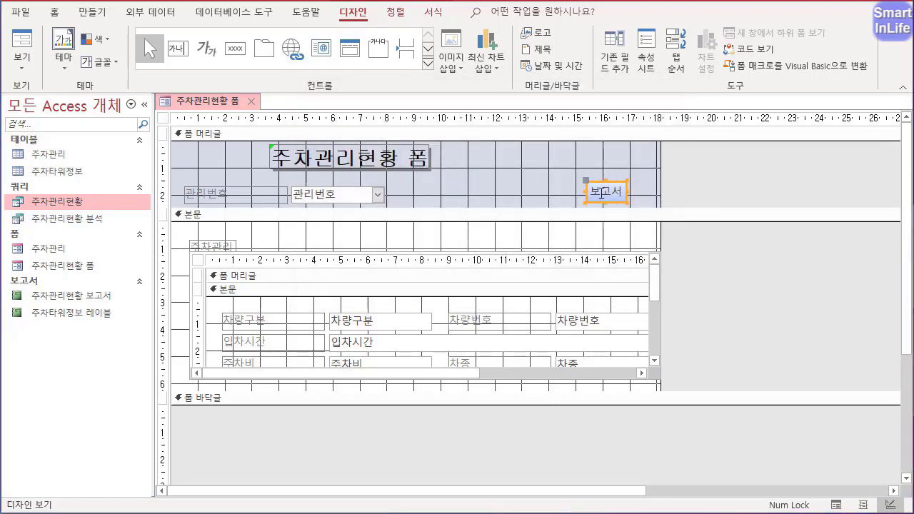
- Set the 보고서 button's width to 2 cm and height to 1 cm, and close the property sheet
{"action": "left_click", "coordinate": [646, 58]}
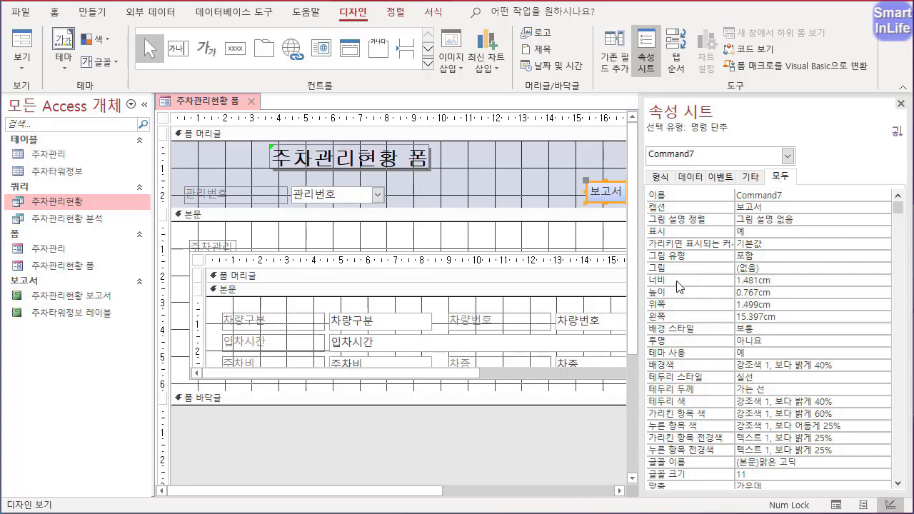
{"action": "double_click", "coordinate": [762, 283]}
{"action": "type", "text": "2"}
{"action": "key", "text": "Return"}
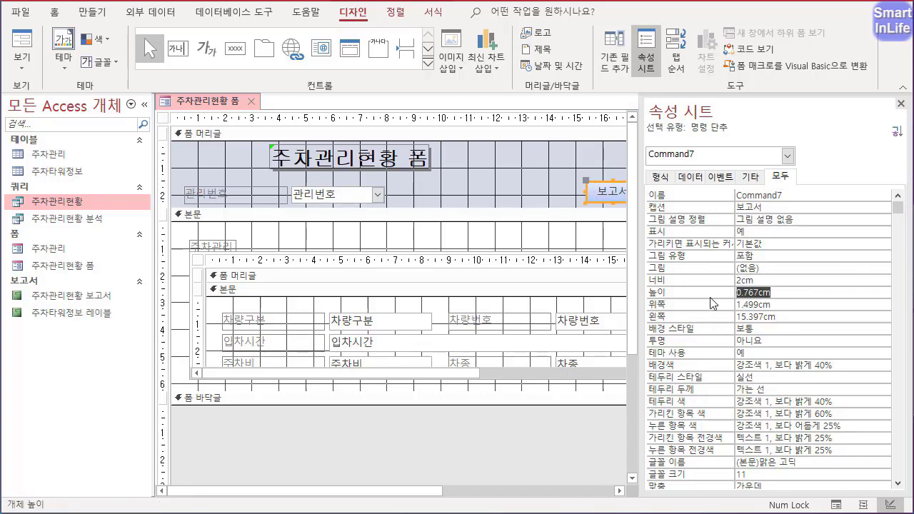
{"action": "type", "text": "1"}
{"action": "key", "text": "Return"}
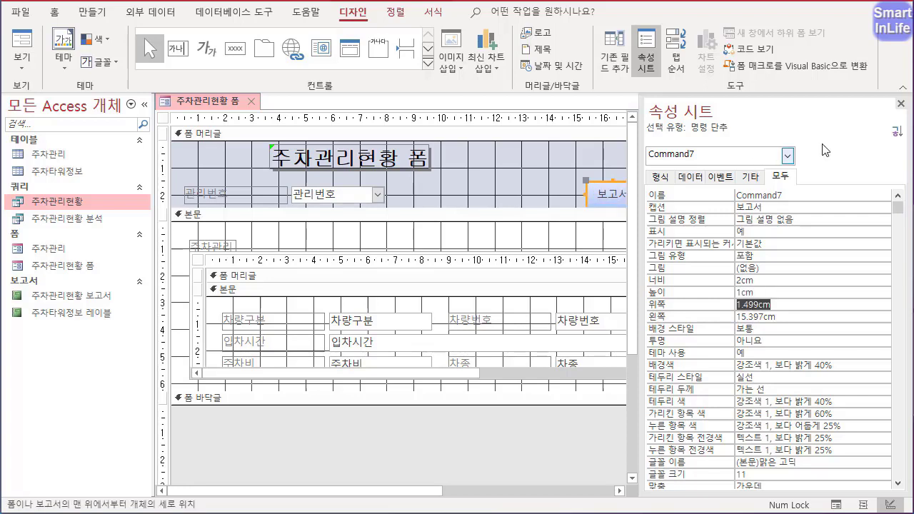
{"action": "left_click", "coordinate": [901, 104]}
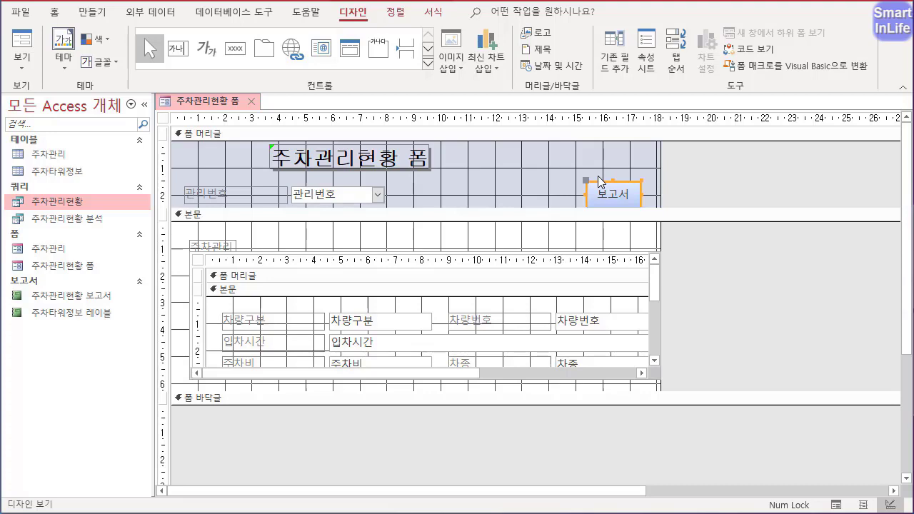
- Insert the 로고3 picture from the ITQ Picture folder into the form header, just above the 보고서 button
{"action": "left_click", "coordinate": [617, 153]}
{"action": "left_click", "coordinate": [457, 52]}
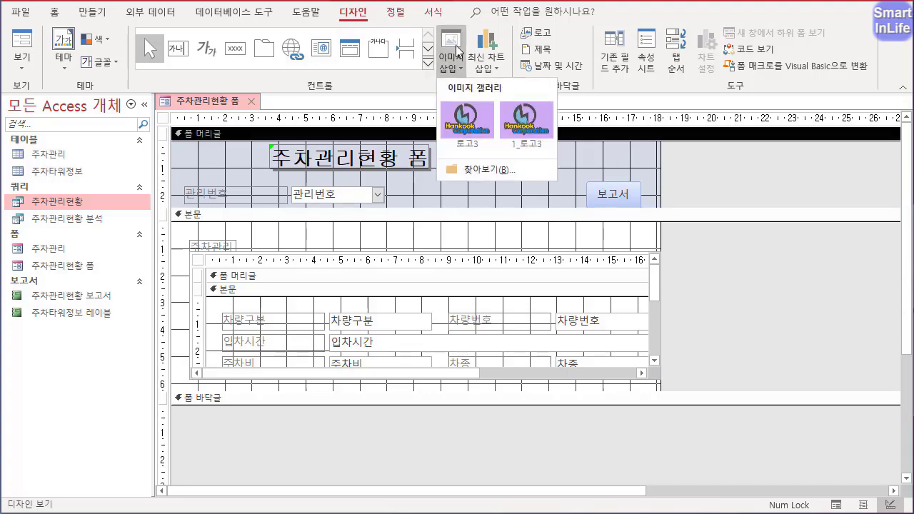
{"action": "left_click", "coordinate": [487, 170]}
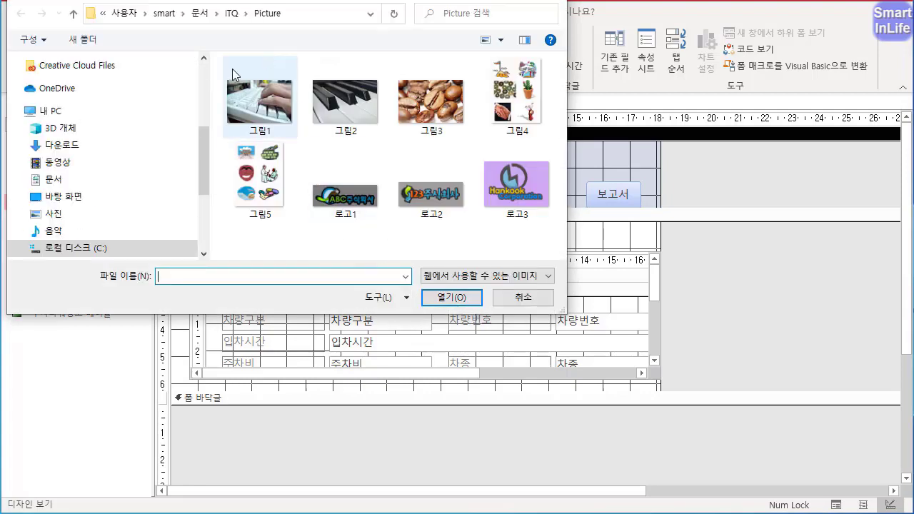
{"action": "key", "text": "ctrl+2"}
{"action": "mouse_move", "coordinate": [213, 27]}
{"action": "left_mouse_down"}
{"action": "mouse_move", "coordinate": [195, 2]}
{"action": "mouse_move", "coordinate": [224, 37]}
{"action": "mouse_move", "coordinate": [258, 23]}
{"action": "left_mouse_up"}
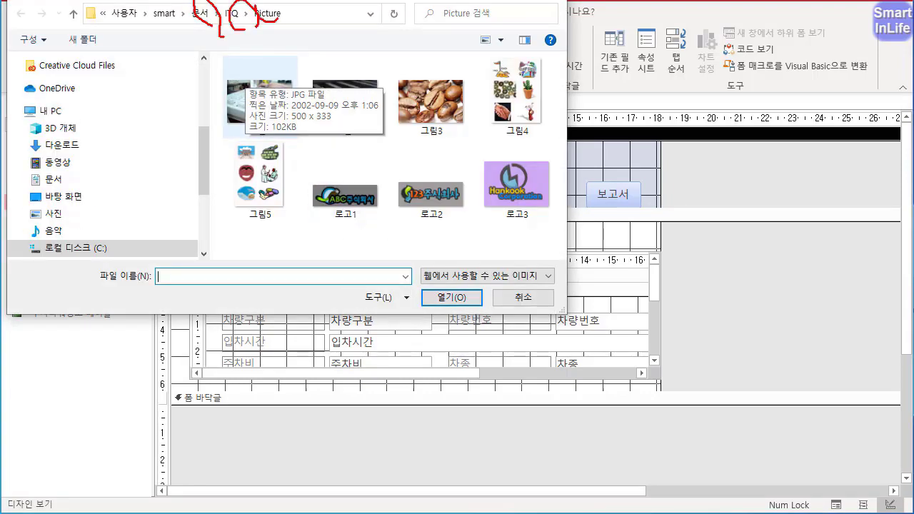
{"action": "key", "text": "Escape"}
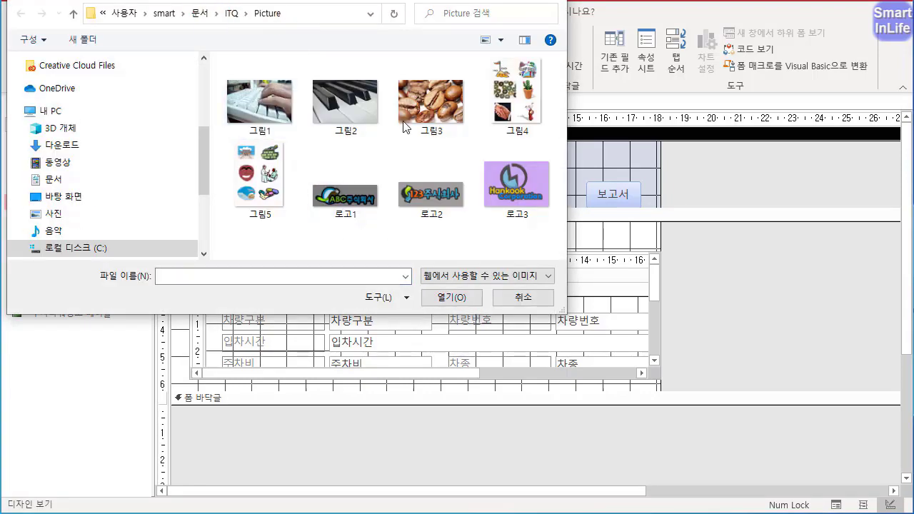
{"action": "left_click", "coordinate": [511, 186]}
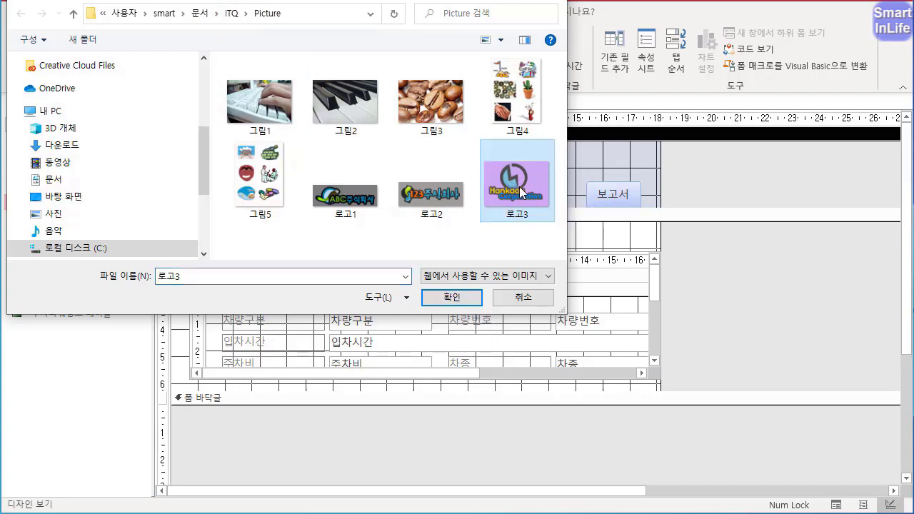
{"action": "left_click", "coordinate": [463, 298]}
{"action": "left_click_drag", "start_coordinate": [598, 163], "coordinate": [620, 171]}
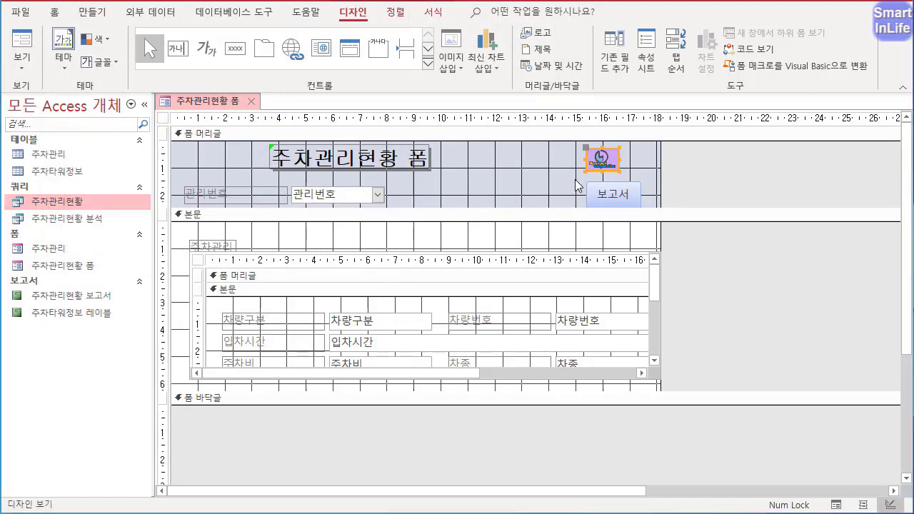
- Set the logo image's width to 2 cm and height to 1 cm
{"action": "mouse_move", "coordinate": [571, 189]}
{"action": "left_mouse_down"}
{"action": "mouse_move", "coordinate": [602, 176]}
{"action": "mouse_move", "coordinate": [604, 166]}
{"action": "left_mouse_up"}
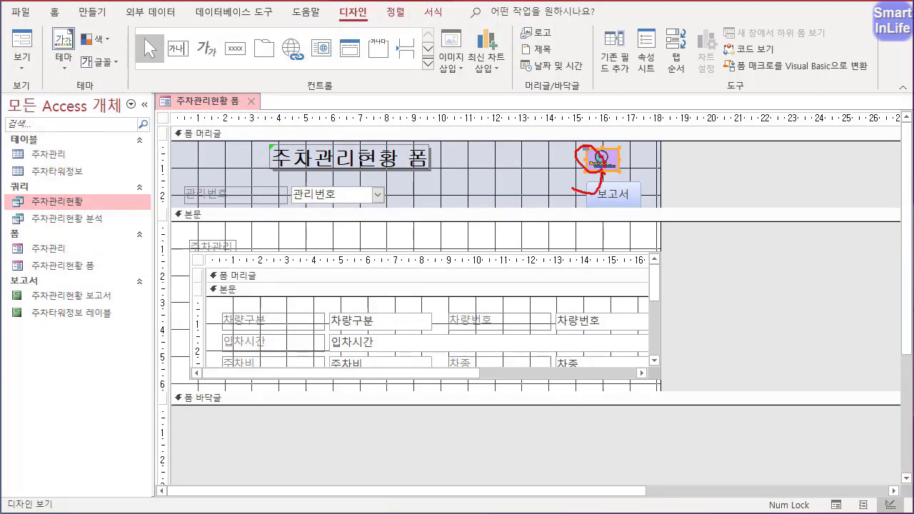
{"action": "key", "text": "Escape"}
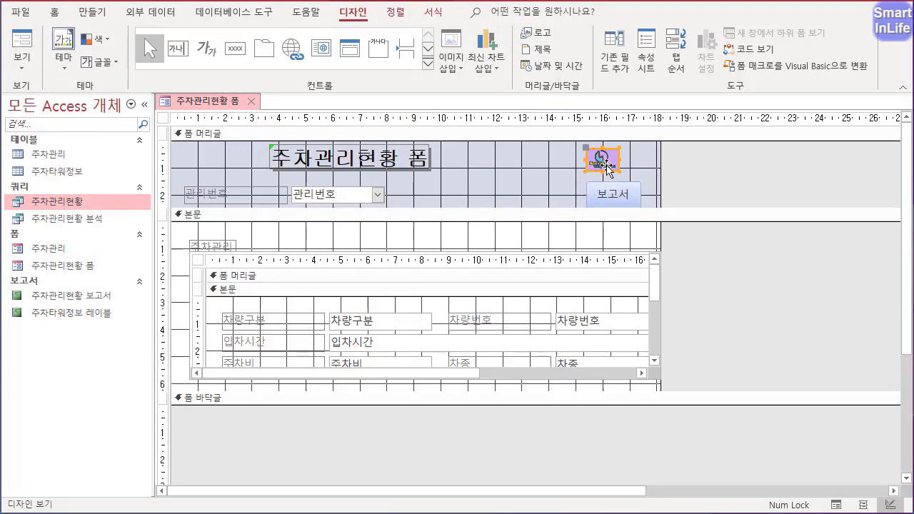
{"action": "left_click", "coordinate": [646, 59]}
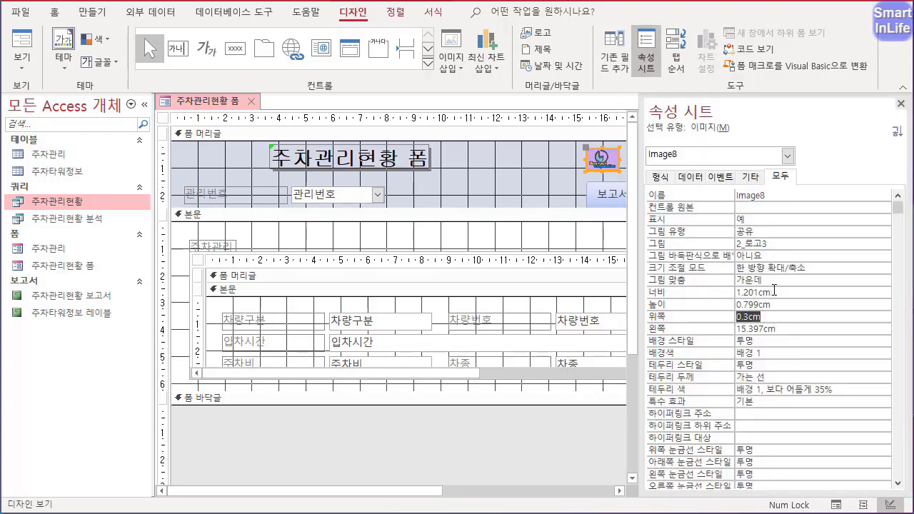
{"action": "left_click", "coordinate": [714, 292]}
{"action": "type", "text": "2"}
{"action": "key", "text": "Return"}
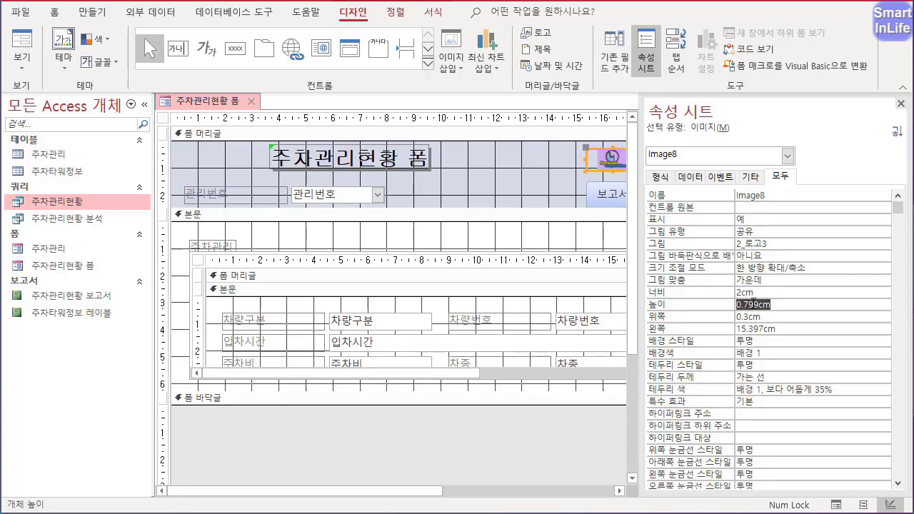
{"action": "type", "text": "1"}
{"action": "key", "text": "Return"}
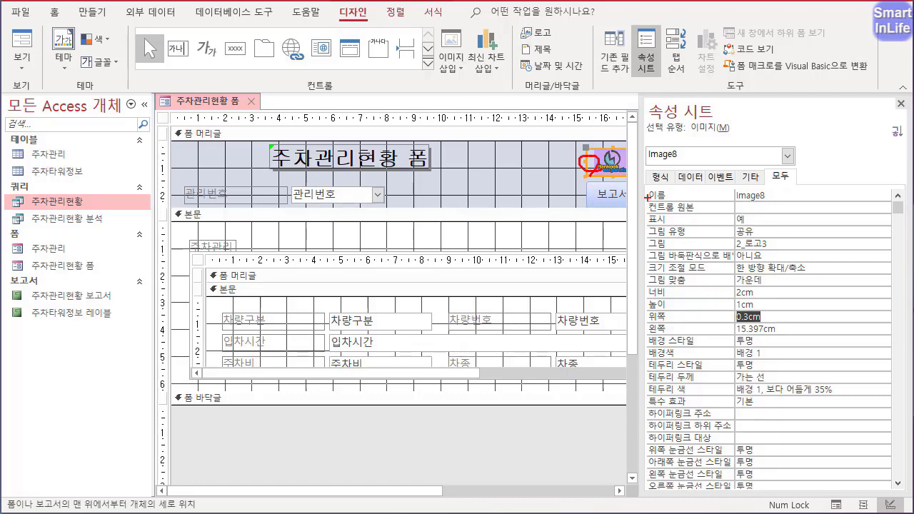
- Set the logo image's size mode to 전체 확대/축소 and close the property sheet
{"action": "left_click", "coordinate": [693, 280]}
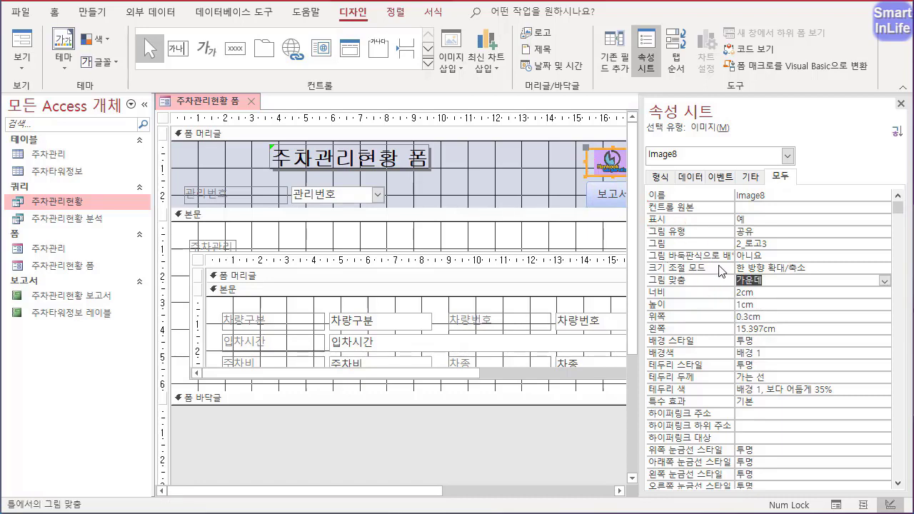
{"action": "left_click", "coordinate": [765, 268]}
{"action": "left_click", "coordinate": [885, 270]}
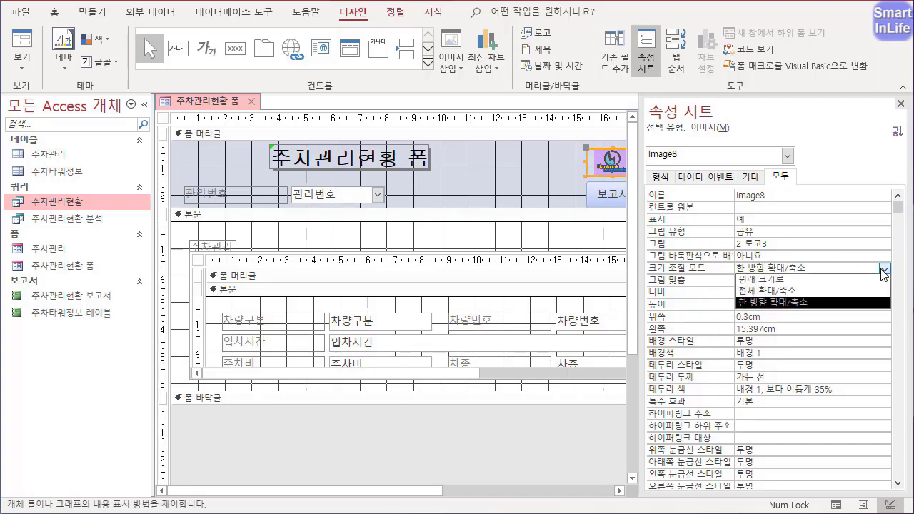
{"action": "left_click", "coordinate": [818, 292]}
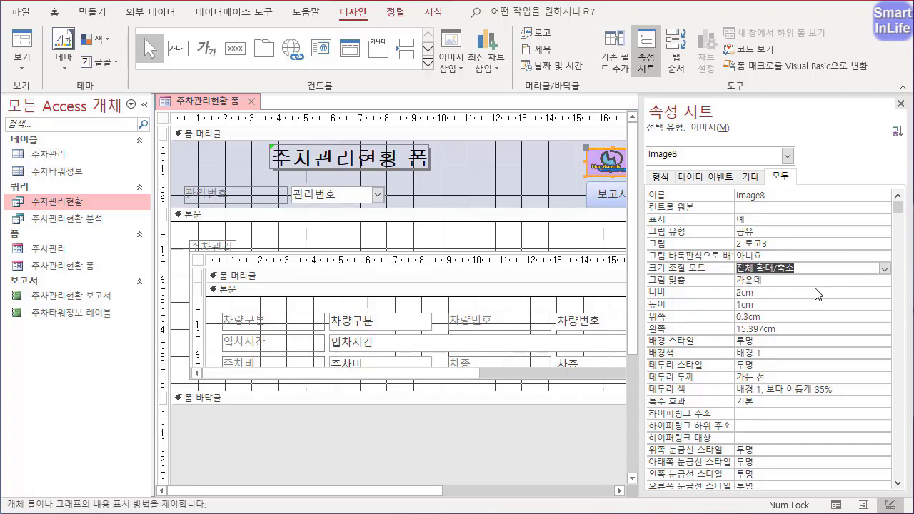
{"action": "left_click", "coordinate": [536, 180]}
{"action": "left_click", "coordinate": [901, 104]}
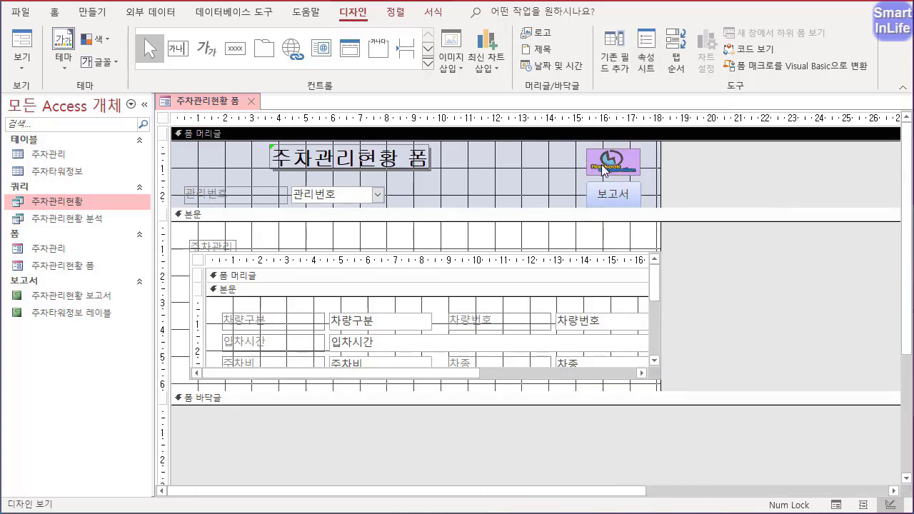
- Select the logo and 보고서 button together and move them to the header's right edge, starting at about the 16 cm ruler mark
{"action": "left_click", "coordinate": [615, 198]}
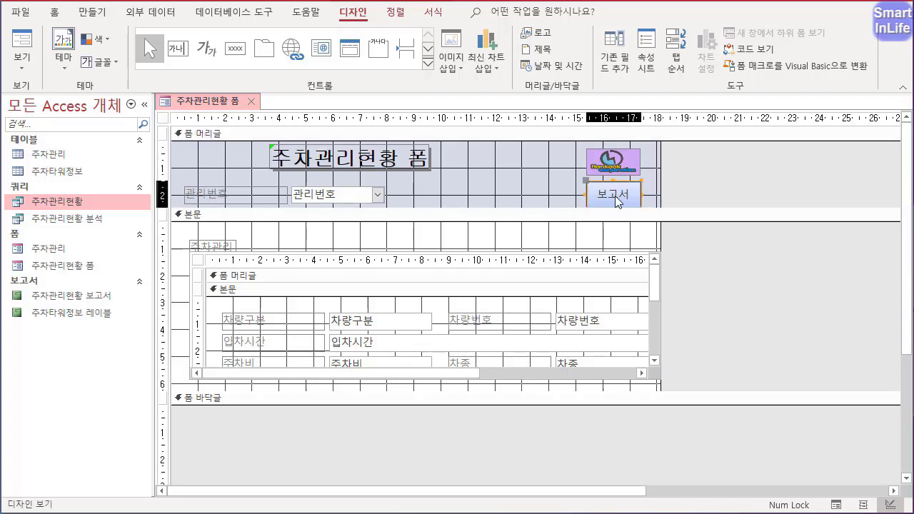
{"action": "left_click_drag", "start_coordinate": [573, 169], "coordinate": [644, 200]}
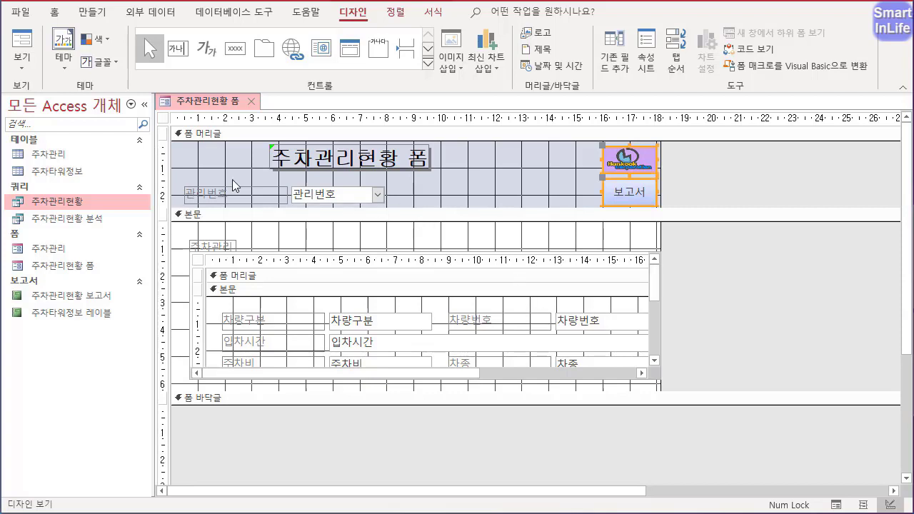
- Preview the finished form in Form view and check the 관리번호 combo box's list
{"action": "right_click", "coordinate": [194, 100]}
{"action": "left_click", "coordinate": [230, 174]}
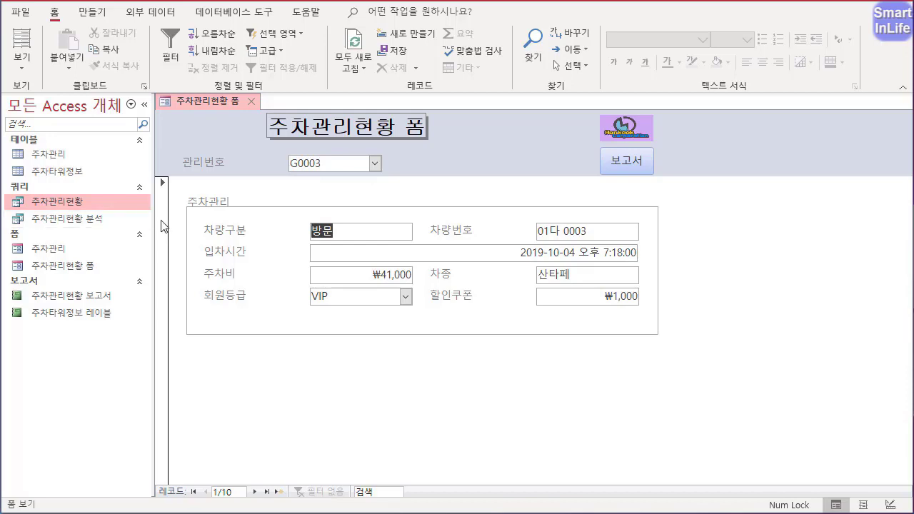
{"action": "left_click", "coordinate": [375, 163]}
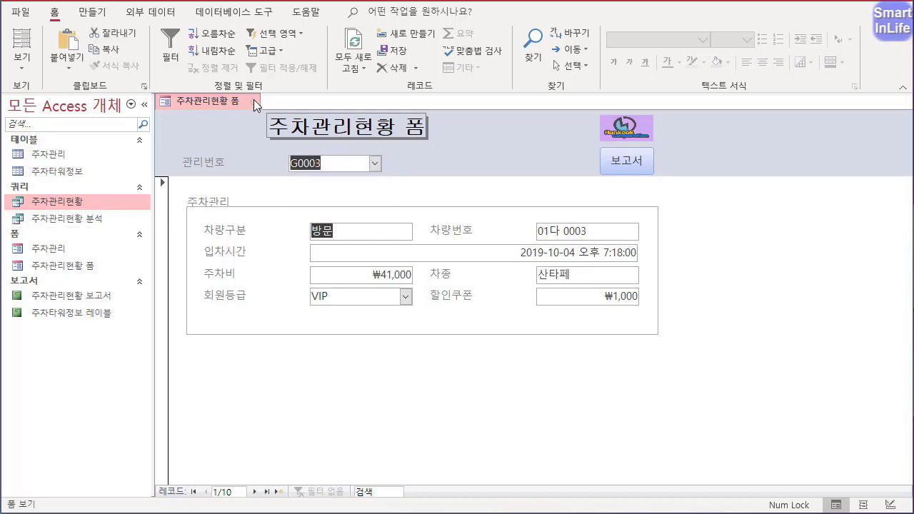
- Return the form to Design view and set its 레코드 선택기 property to 아니요
{"action": "right_click", "coordinate": [222, 103]}
{"action": "left_click", "coordinate": [265, 218]}
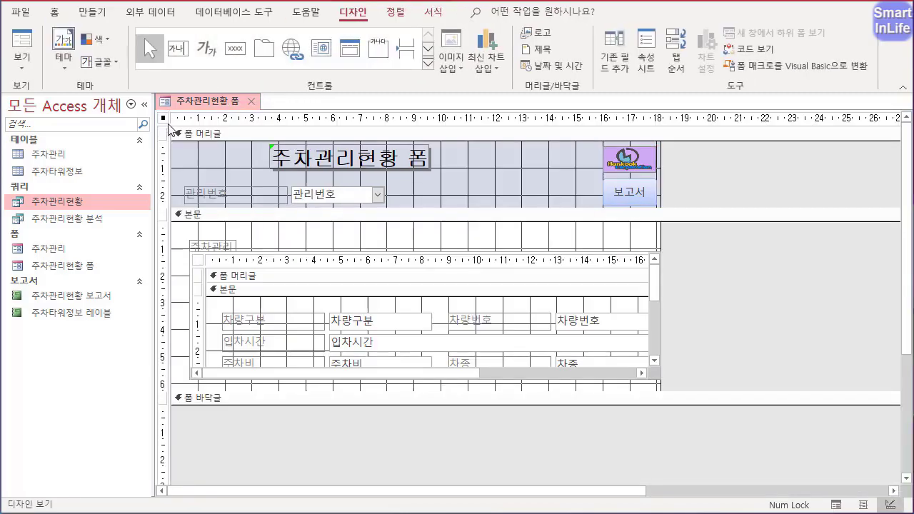
{"action": "left_click", "coordinate": [646, 57]}
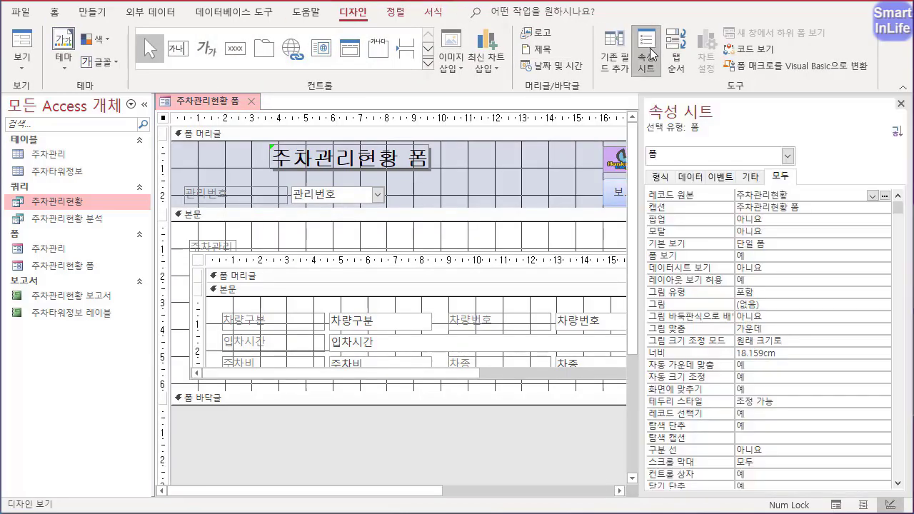
{"action": "double_click", "coordinate": [747, 415]}
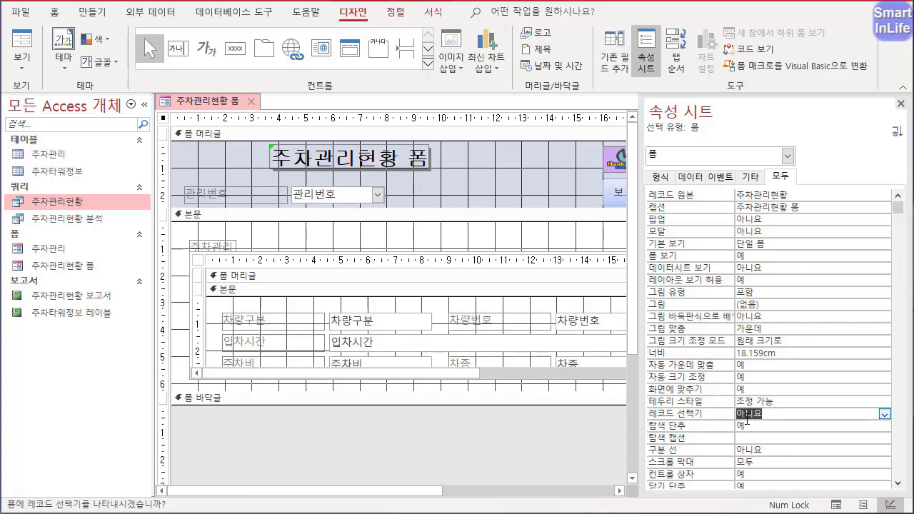
- Set the 행 원본 of the 관리번호 combo box to the 주차관리현황 query
{"action": "left_click", "coordinate": [367, 197]}
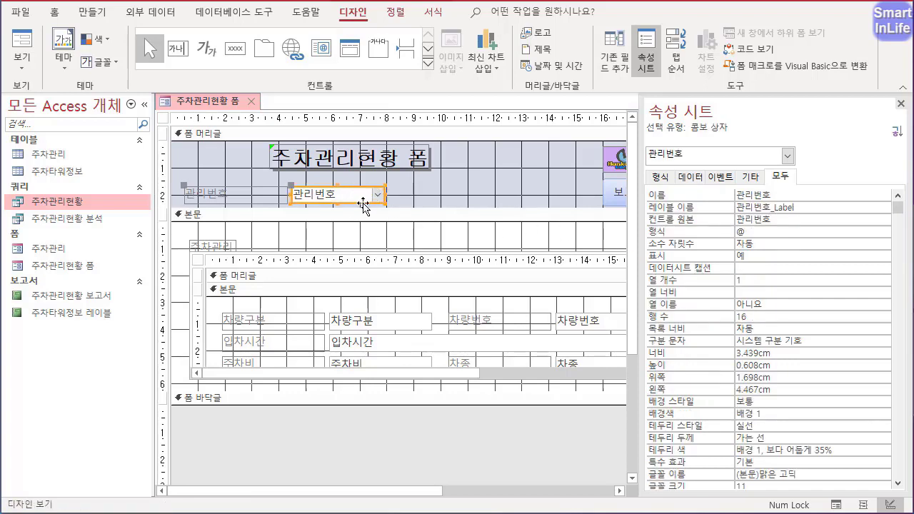
{"action": "left_click", "coordinate": [691, 179]}
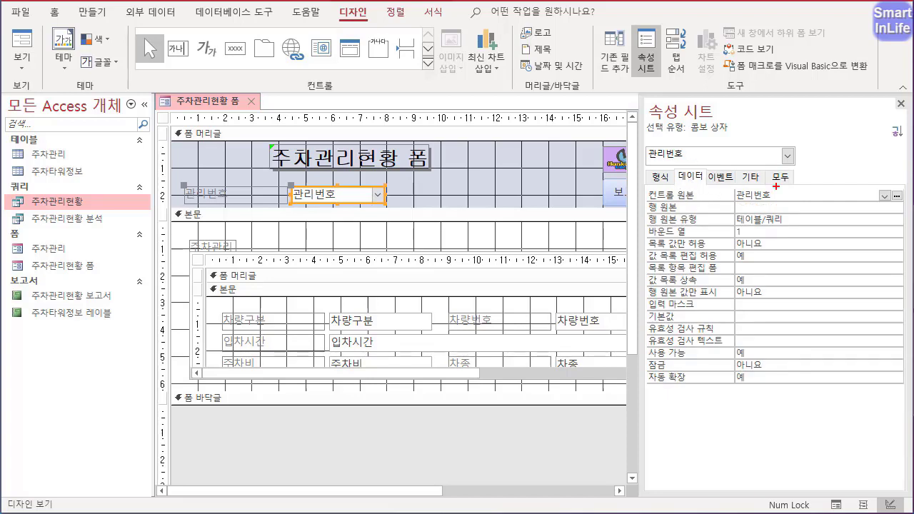
{"action": "left_click_drag", "start_coordinate": [796, 191], "coordinate": [798, 197]}
{"action": "left_click_drag", "start_coordinate": [680, 174], "coordinate": [705, 189]}
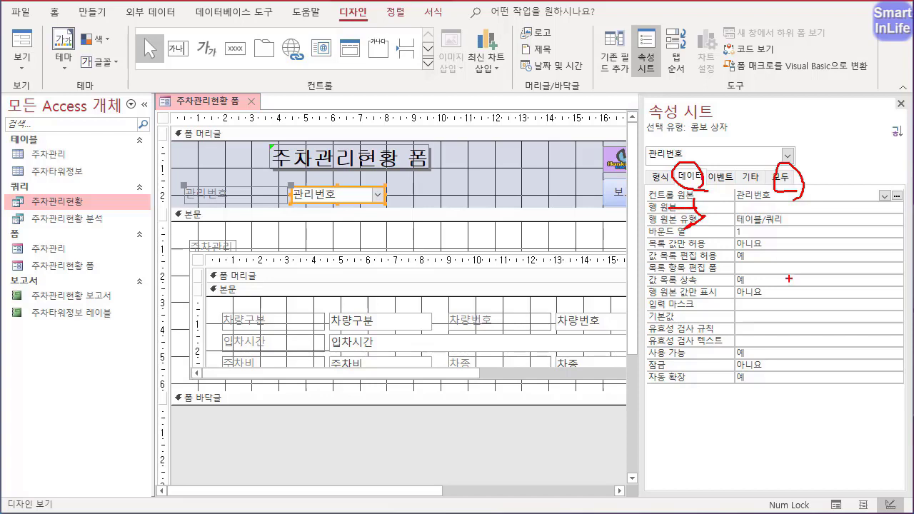
{"action": "key", "text": "Escape"}
{"action": "left_click", "coordinate": [822, 207]}
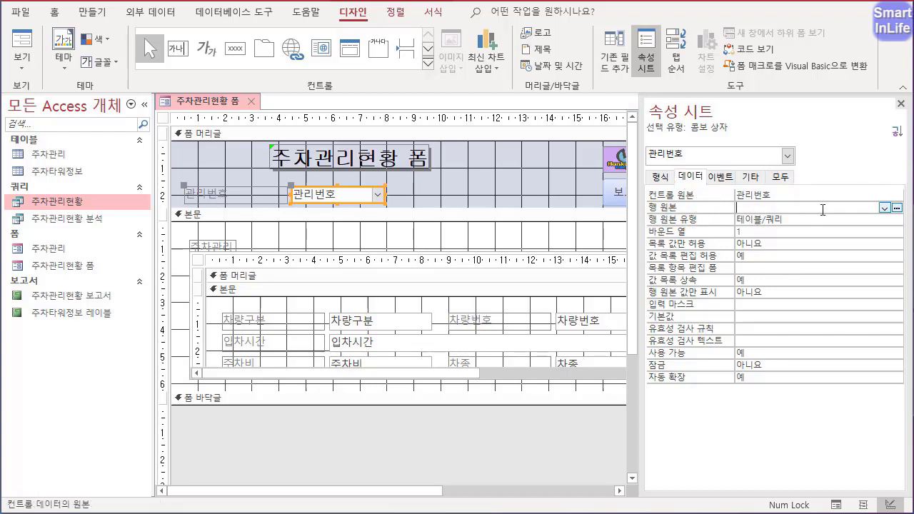
{"action": "left_click", "coordinate": [885, 207]}
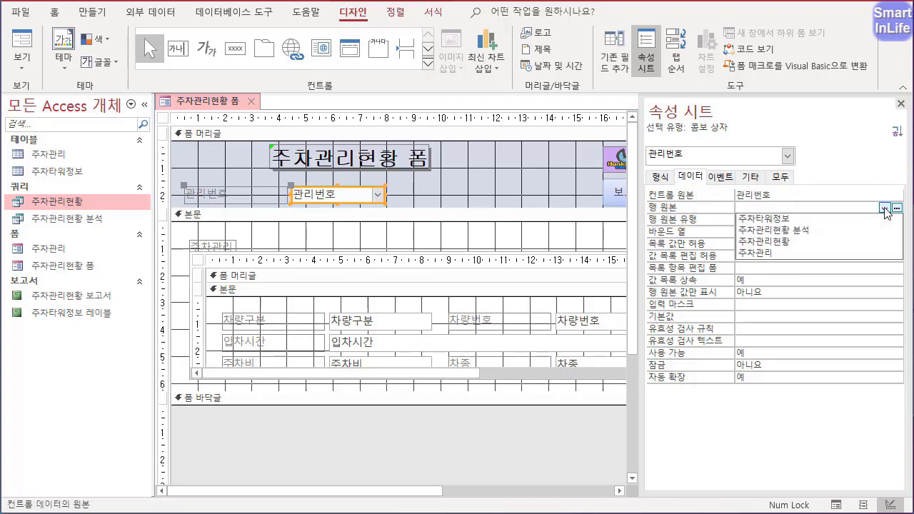
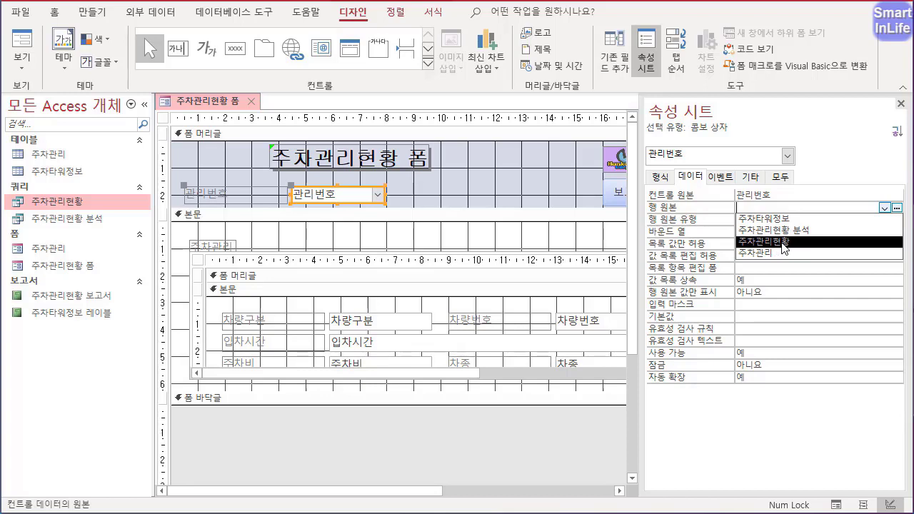
{"action": "left_click", "coordinate": [784, 243]}
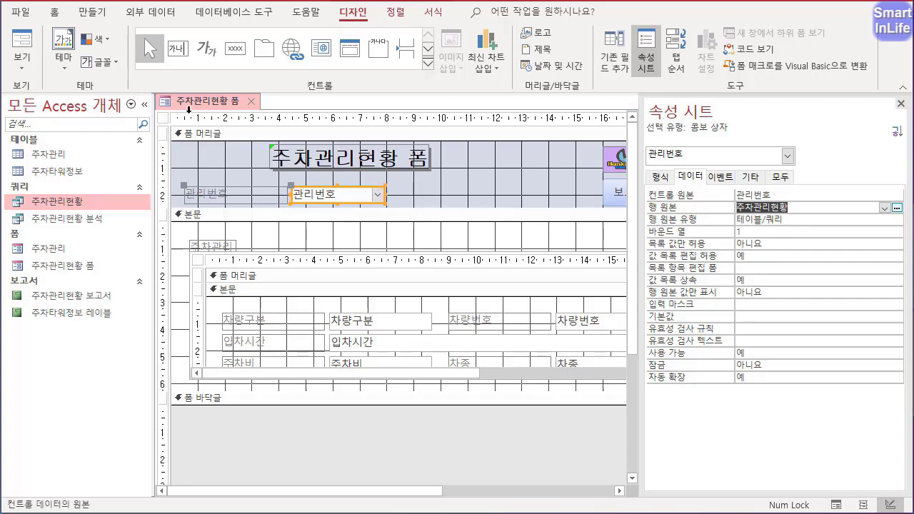
- Preview the form in Form view and test the 관리번호 combo box by choosing R0001 and R0005
{"action": "right_click", "coordinate": [205, 105]}
{"action": "left_click", "coordinate": [236, 175]}
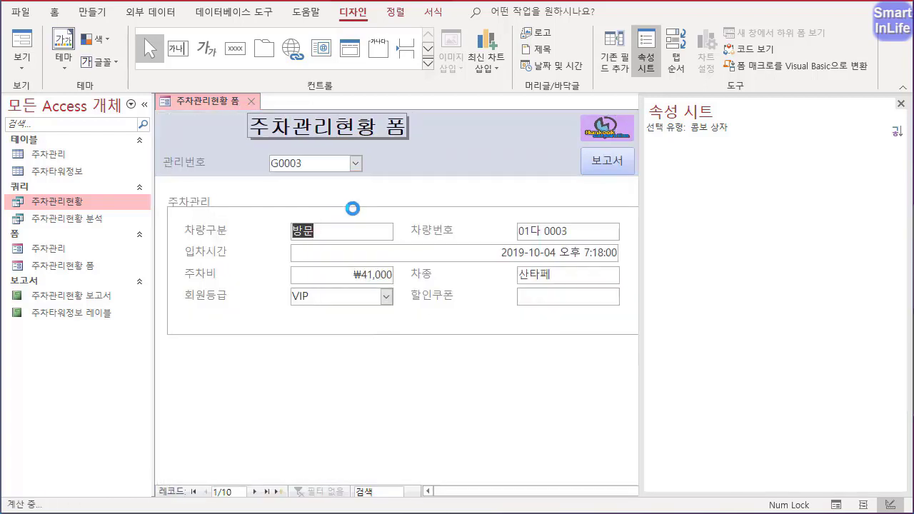
{"action": "left_click", "coordinate": [361, 164]}
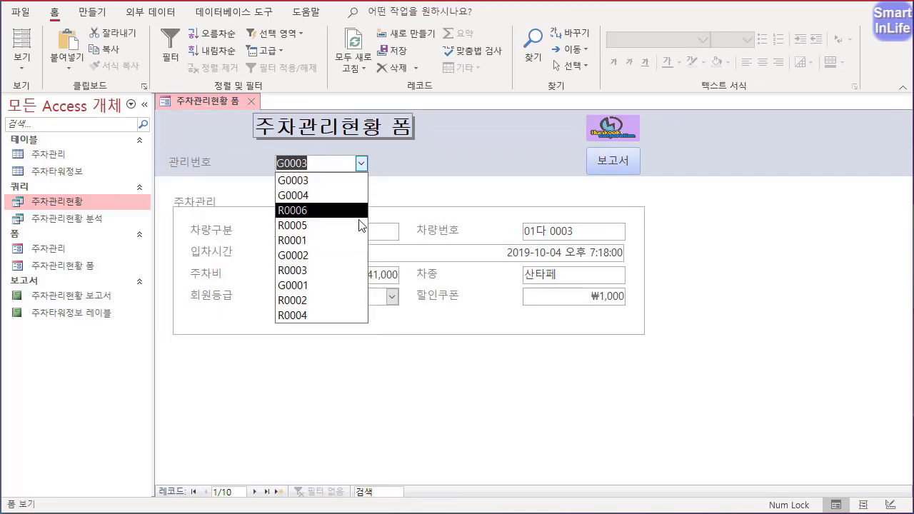
{"action": "left_click", "coordinate": [327, 241]}
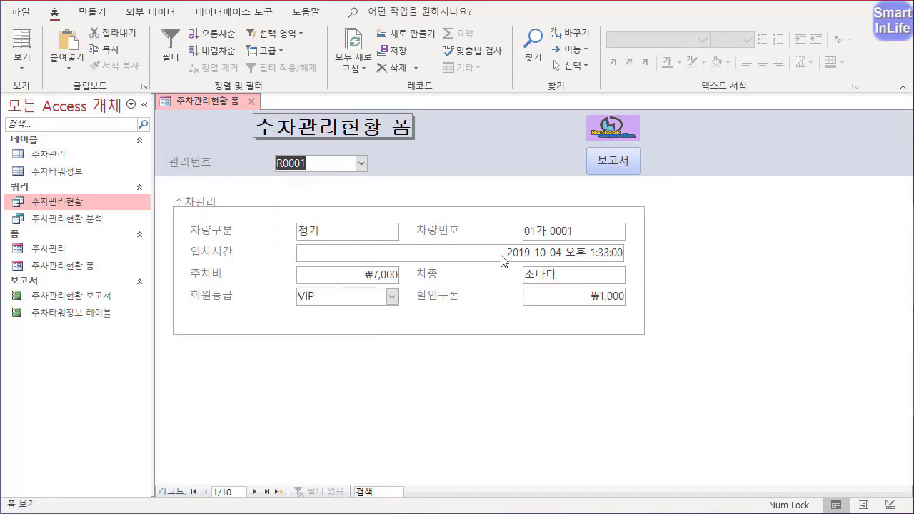
{"action": "left_click", "coordinate": [362, 164]}
{"action": "left_click", "coordinate": [371, 192]}
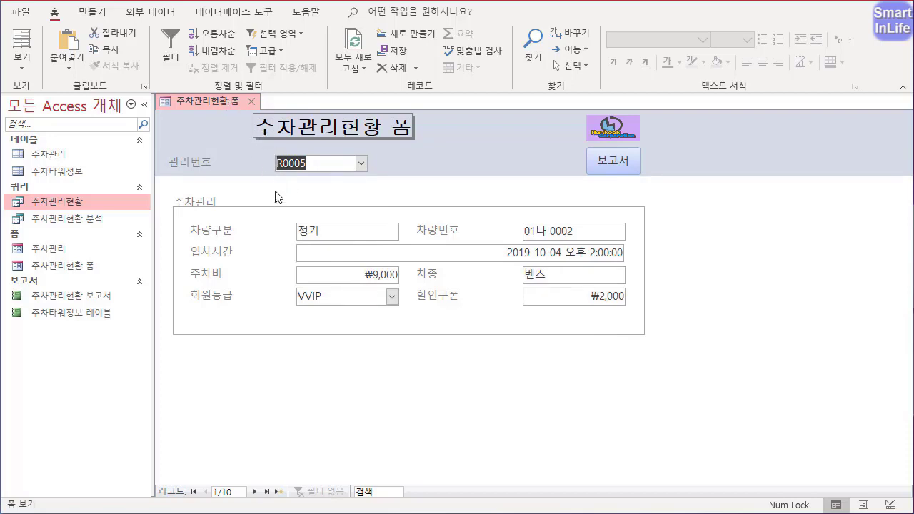
{"action": "scroll", "coordinate": [280, 195], "scroll_direction": "down", "scroll_amount": 1}
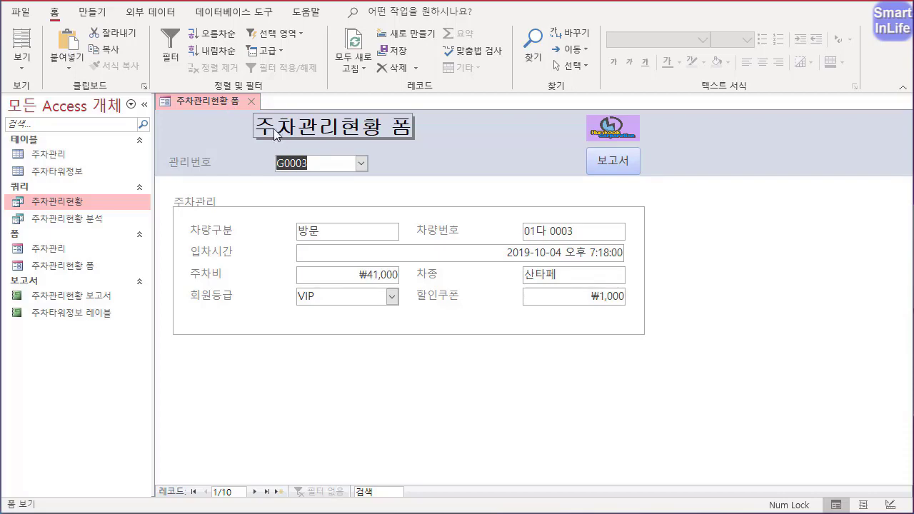
- In Design view, widen the form slightly and move the title label right to start at about the 6 cm ruler mark
{"action": "right_click", "coordinate": [242, 105]}
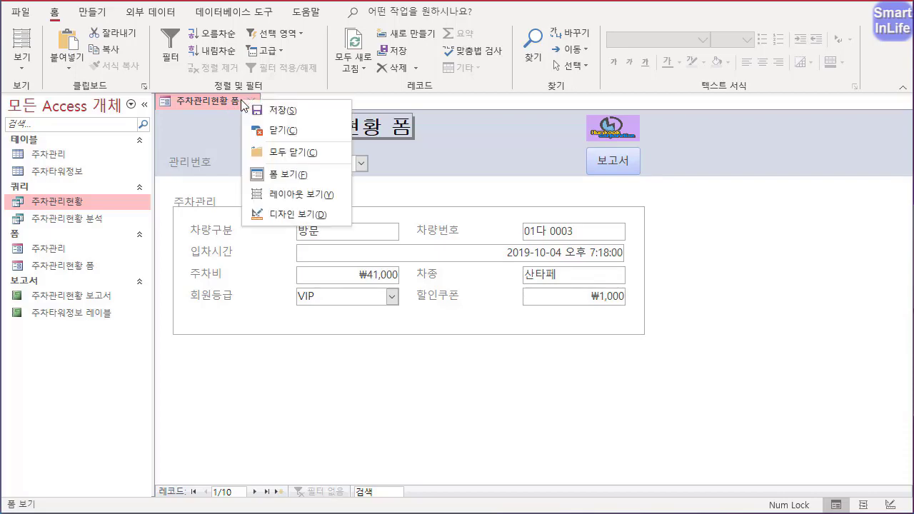
{"action": "left_click", "coordinate": [277, 215]}
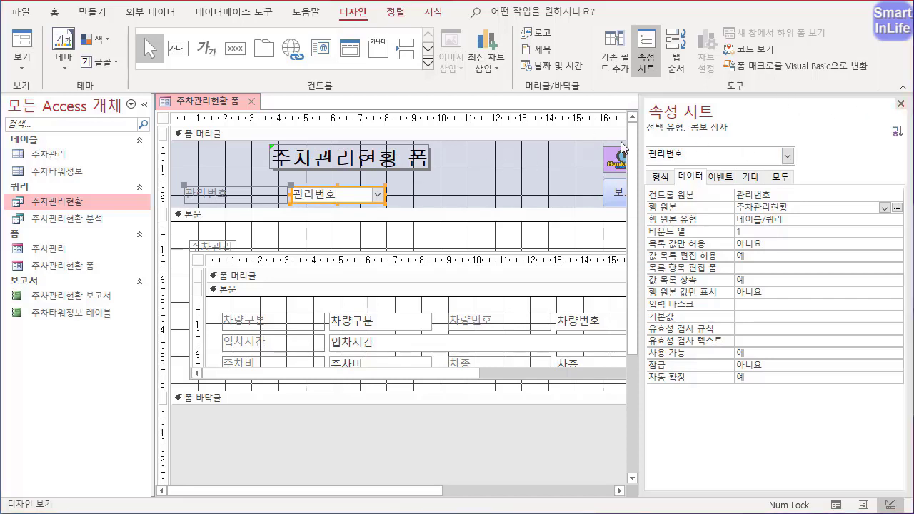
{"action": "left_click", "coordinate": [901, 104]}
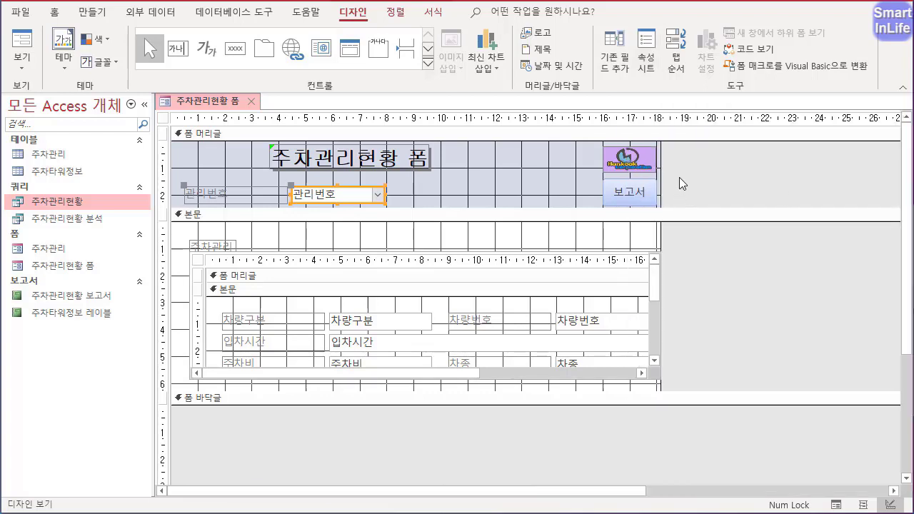
{"action": "left_click_drag", "start_coordinate": [659, 183], "coordinate": [670, 182]}
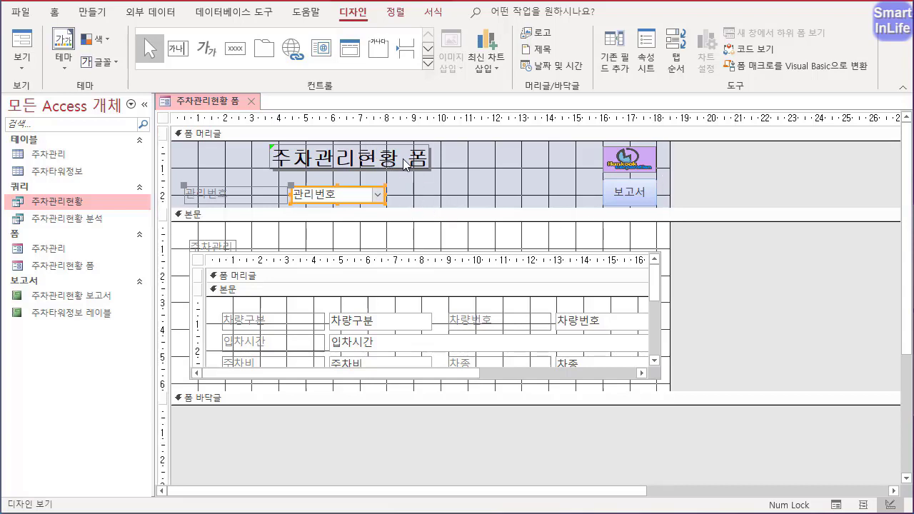
{"action": "left_click_drag", "start_coordinate": [406, 165], "coordinate": [467, 165]}
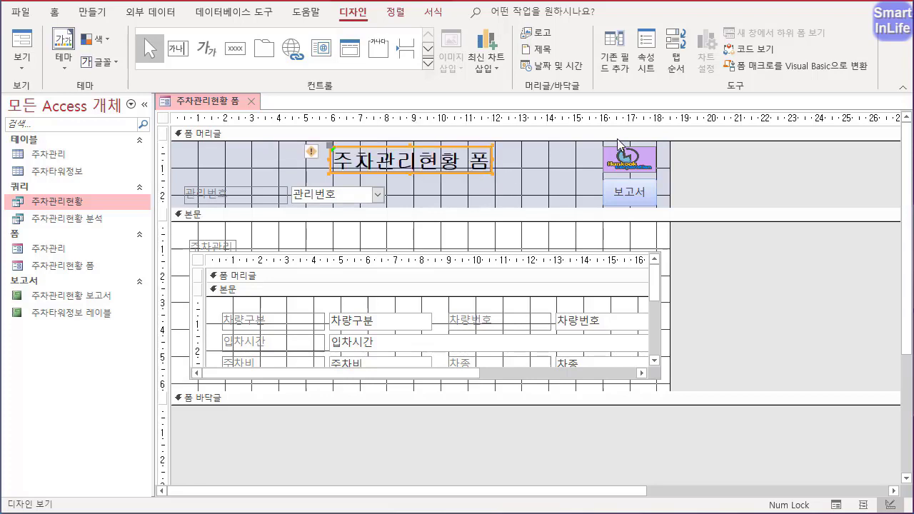
{"action": "left_click_drag", "start_coordinate": [671, 149], "coordinate": [663, 149]}
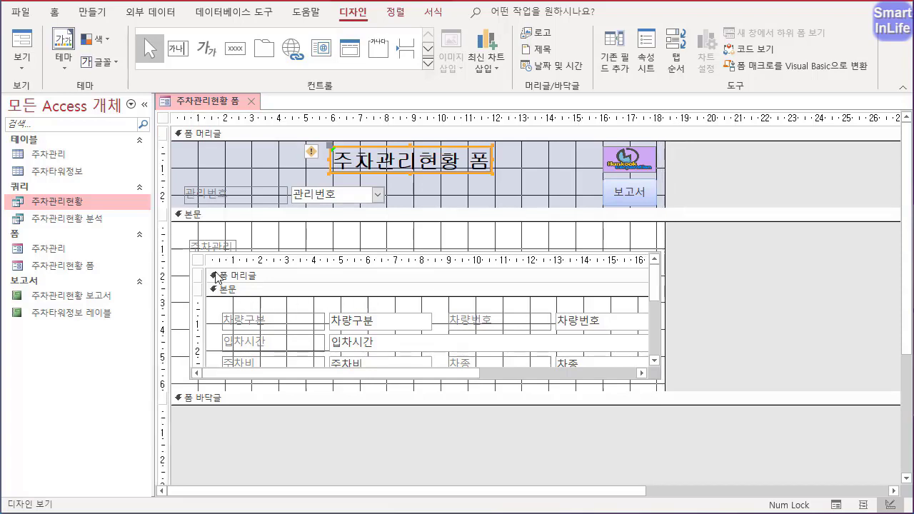
- Shift the 주차관리 subform, the logo and the 보고서 button slightly left and narrow the form to about 18 cm
{"action": "left_click", "coordinate": [195, 257]}
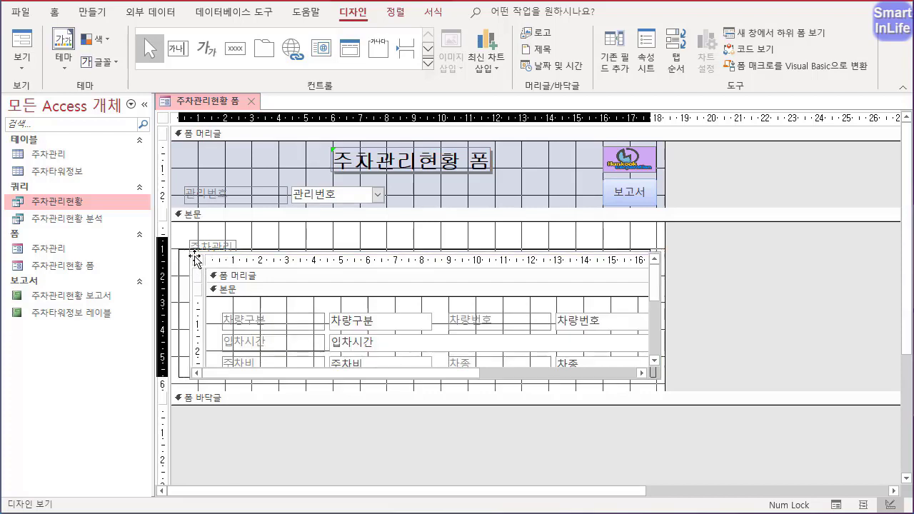
{"action": "left_click_drag", "start_coordinate": [195, 258], "coordinate": [184, 257]}
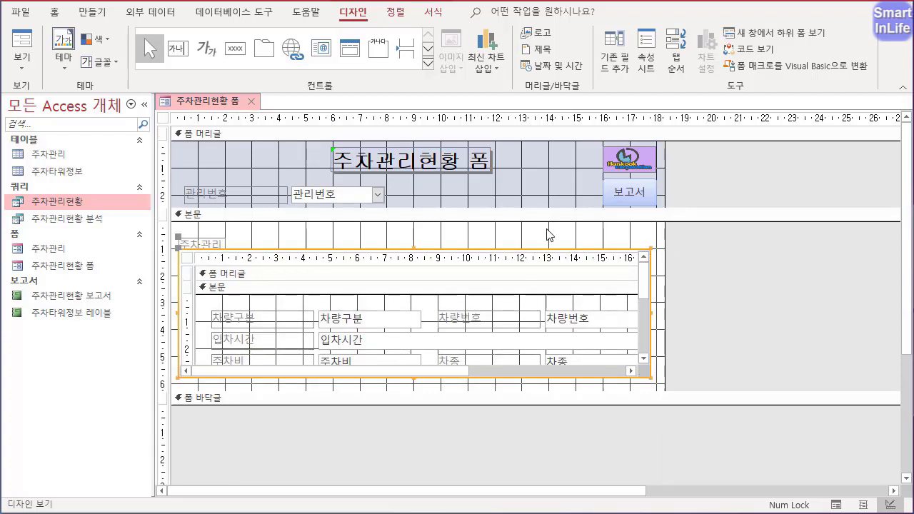
{"action": "left_click_drag", "start_coordinate": [588, 191], "coordinate": [656, 182]}
{"action": "key", "text": "Left"}
{"action": "key", "text": "Left"}
{"action": "key", "text": "Left"}
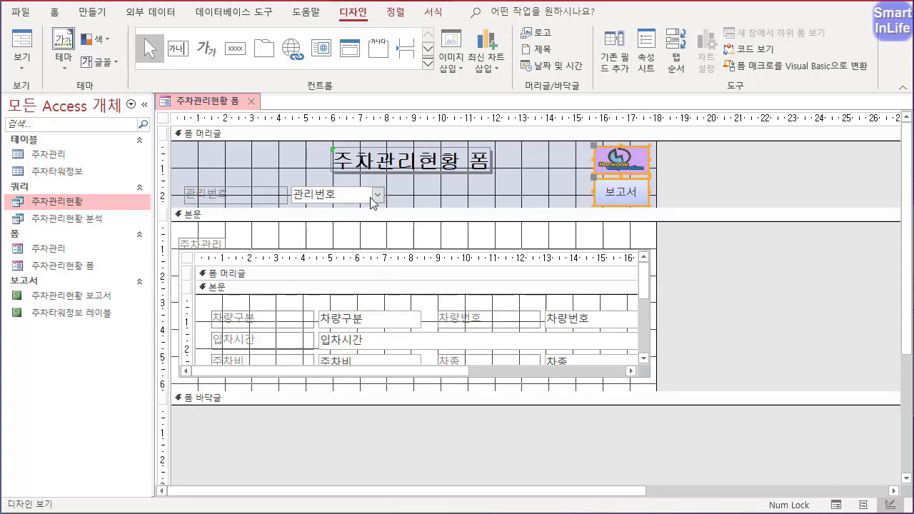
- Widen the title label on both sides, nudge it right to span about 4.8 to 13.2 cm, and preview the form
{"action": "left_click", "coordinate": [357, 161]}
{"action": "left_click_drag", "start_coordinate": [327, 158], "coordinate": [288, 157]}
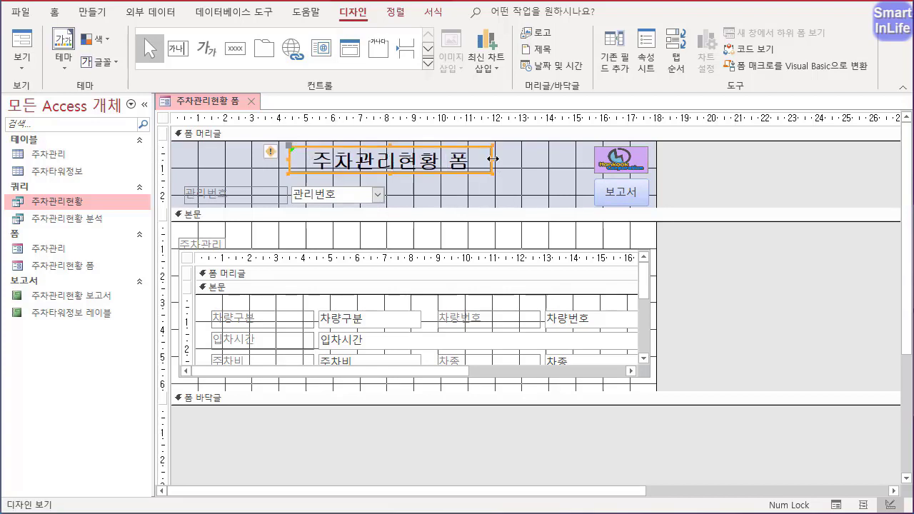
{"action": "left_click_drag", "start_coordinate": [493, 164], "coordinate": [517, 162]}
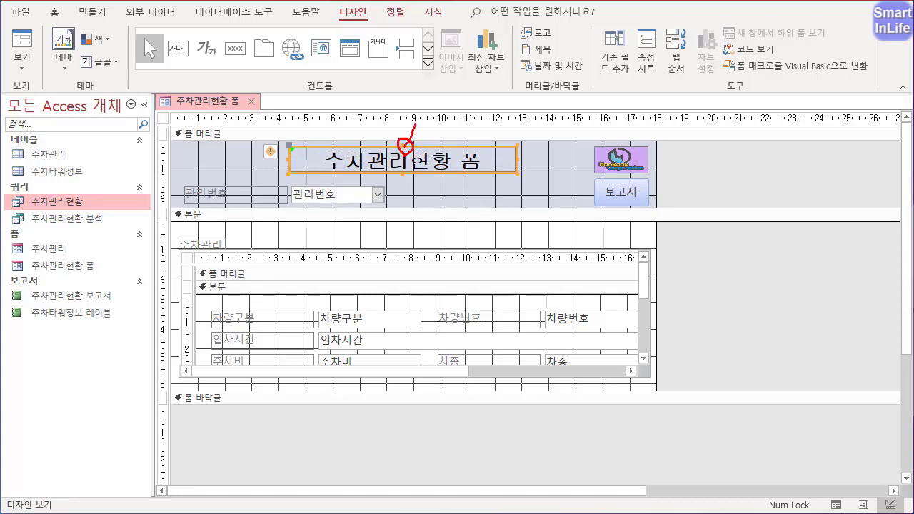
{"action": "mouse_move", "coordinate": [659, 128]}
{"action": "left_mouse_down"}
{"action": "mouse_move", "coordinate": [619, 112]}
{"action": "mouse_move", "coordinate": [256, 135]}
{"action": "left_mouse_up"}
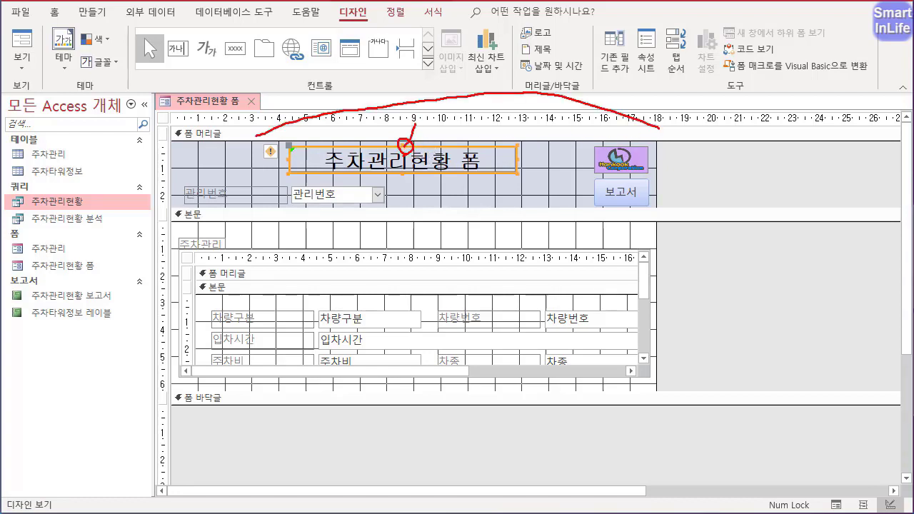
{"action": "key", "text": "Escape"}
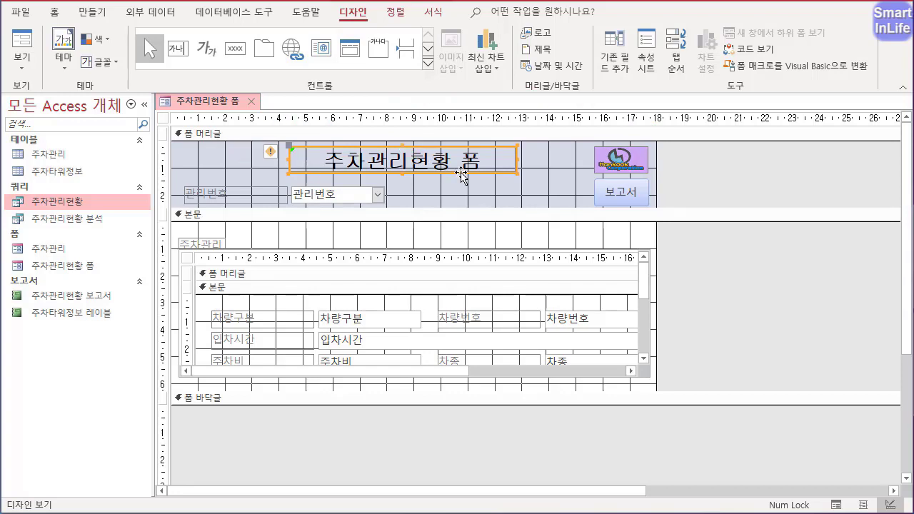
{"action": "left_click", "coordinate": [466, 172]}
{"action": "key", "text": "Right"}
{"action": "key", "text": "Right"}
{"action": "key", "text": "Right"}
{"action": "key", "text": "Right"}
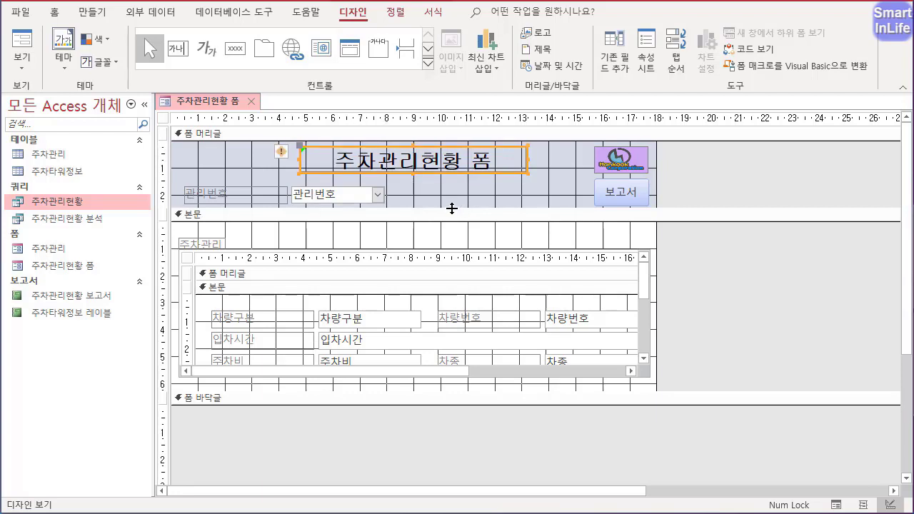
{"action": "right_click", "coordinate": [210, 102]}
{"action": "left_click", "coordinate": [254, 179]}
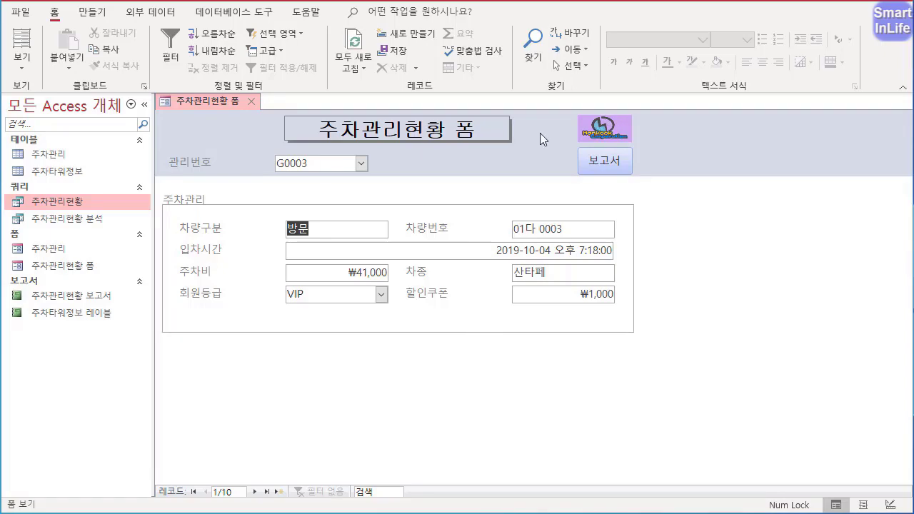
- Set the logo image's 특수 효과 to 볼록, close the property sheet and preview the form in Form view
{"action": "right_click", "coordinate": [227, 102]}
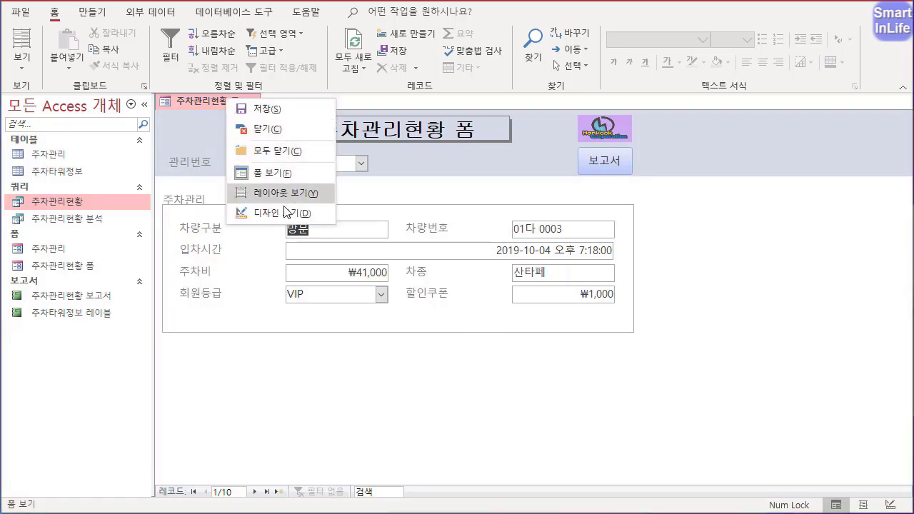
{"action": "left_click", "coordinate": [272, 214]}
{"action": "left_click", "coordinate": [623, 157]}
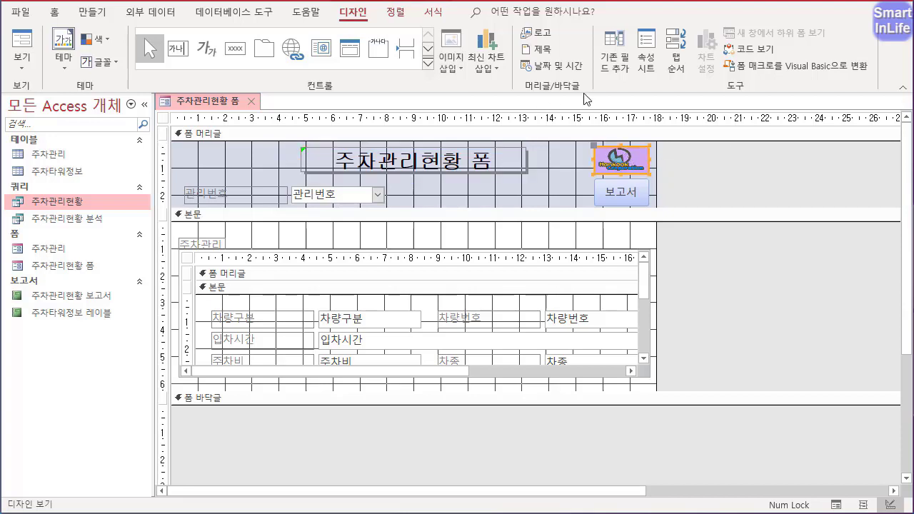
{"action": "left_click", "coordinate": [647, 62]}
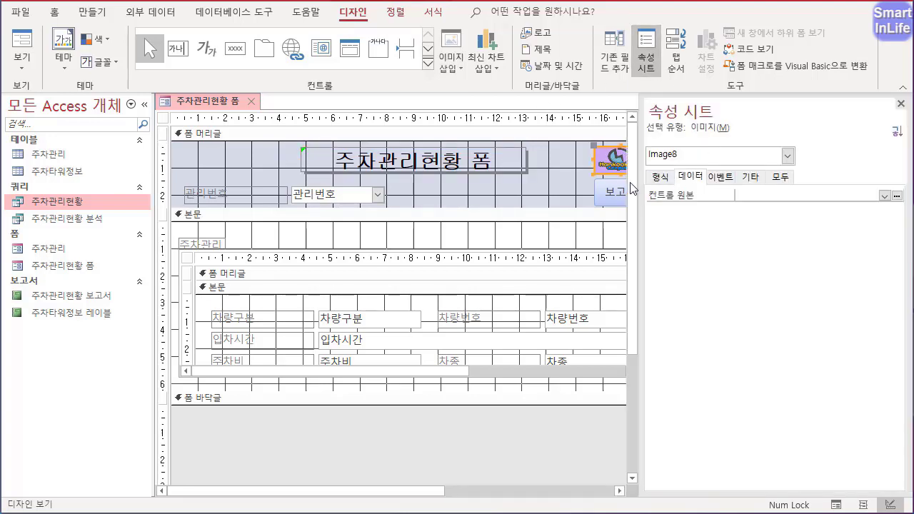
{"action": "left_click", "coordinate": [782, 177]}
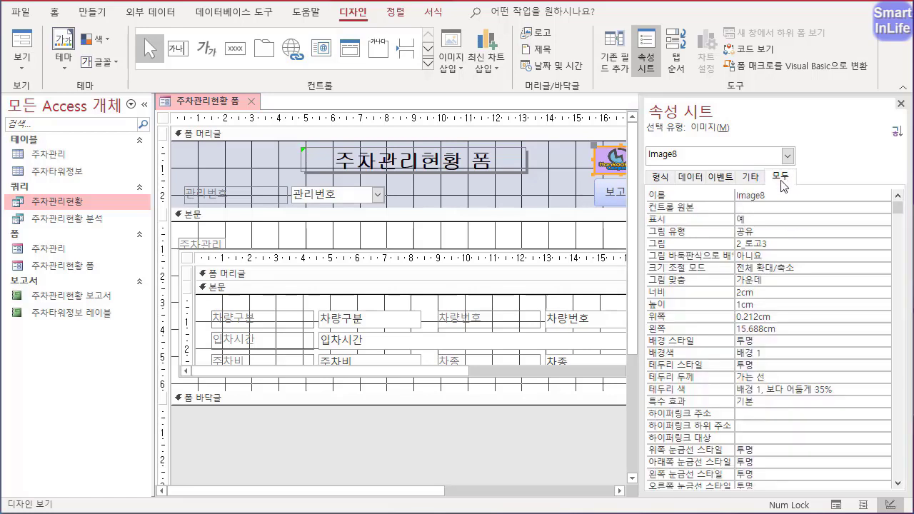
{"action": "left_click", "coordinate": [685, 403]}
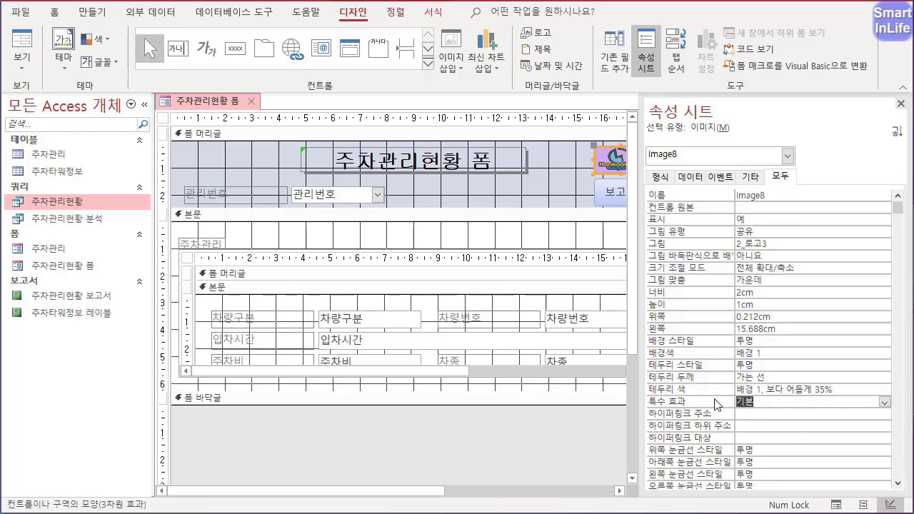
{"action": "left_click", "coordinate": [884, 402]}
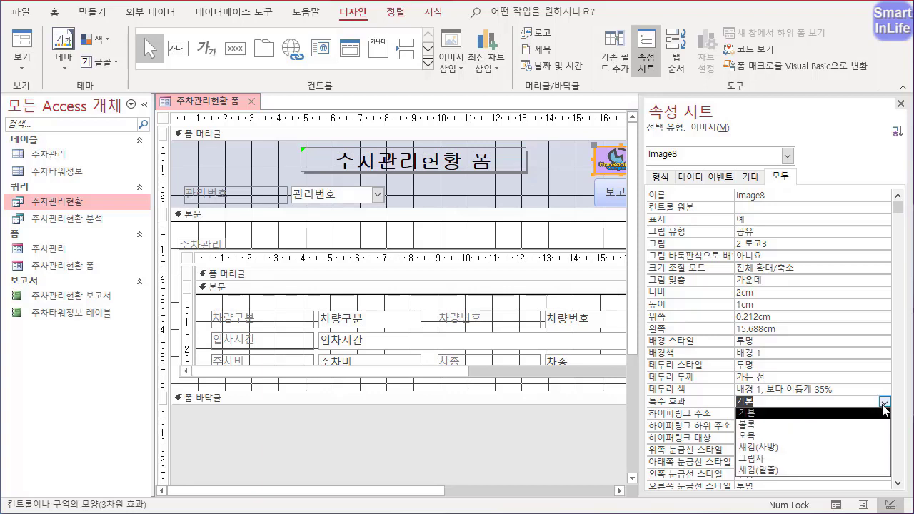
{"action": "left_click", "coordinate": [804, 425]}
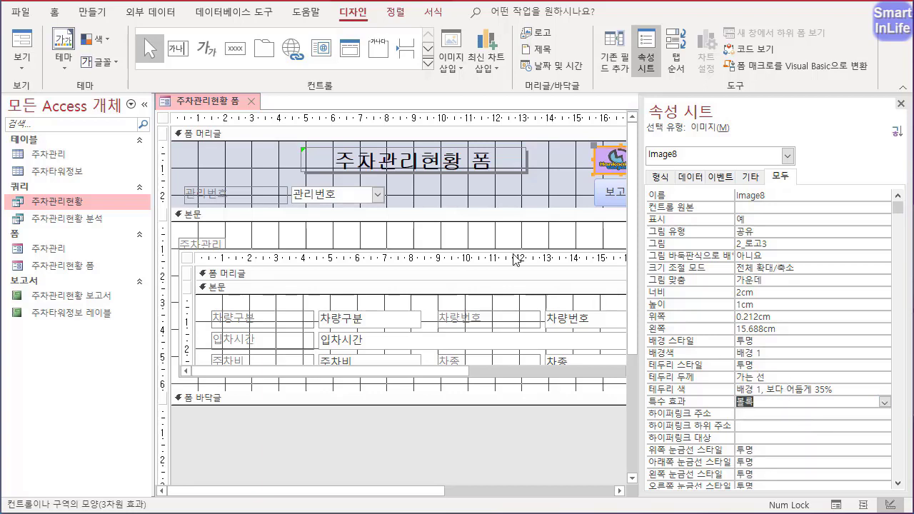
{"action": "left_click", "coordinate": [542, 186]}
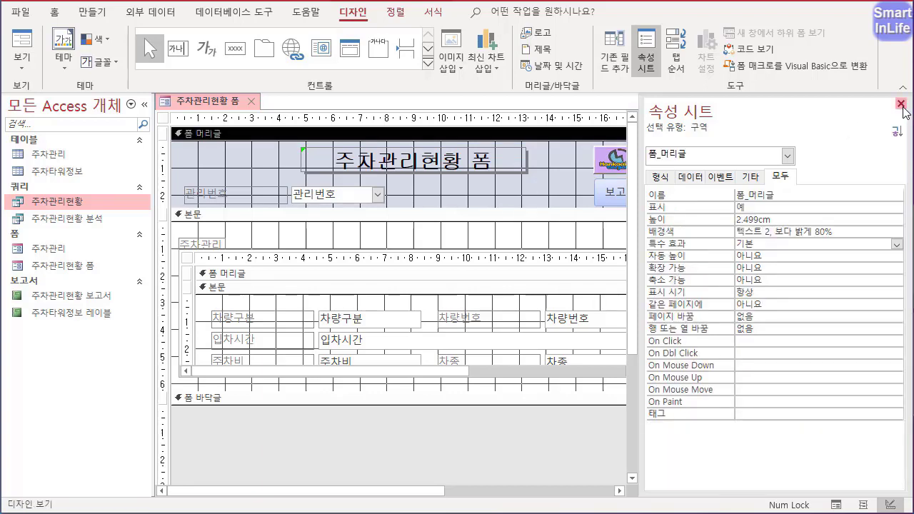
{"action": "left_click", "coordinate": [901, 104]}
{"action": "right_click", "coordinate": [214, 110]}
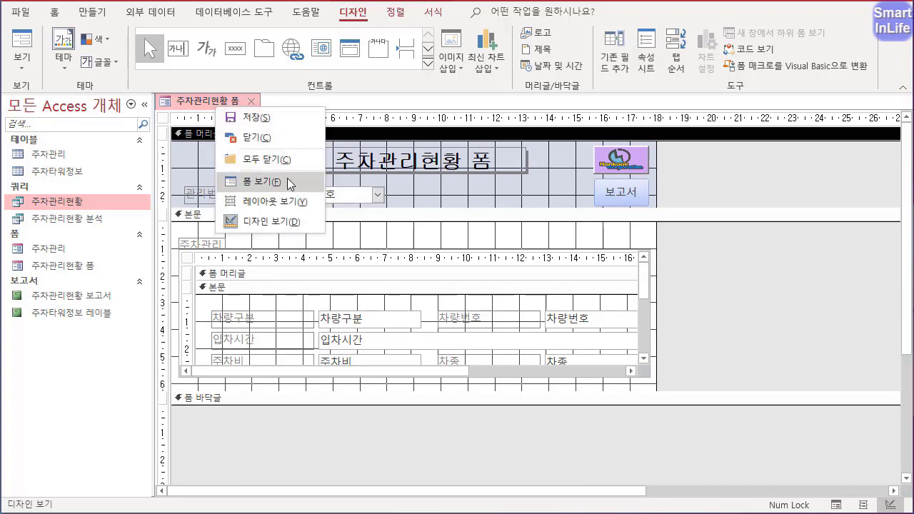
{"action": "left_click", "coordinate": [292, 186]}
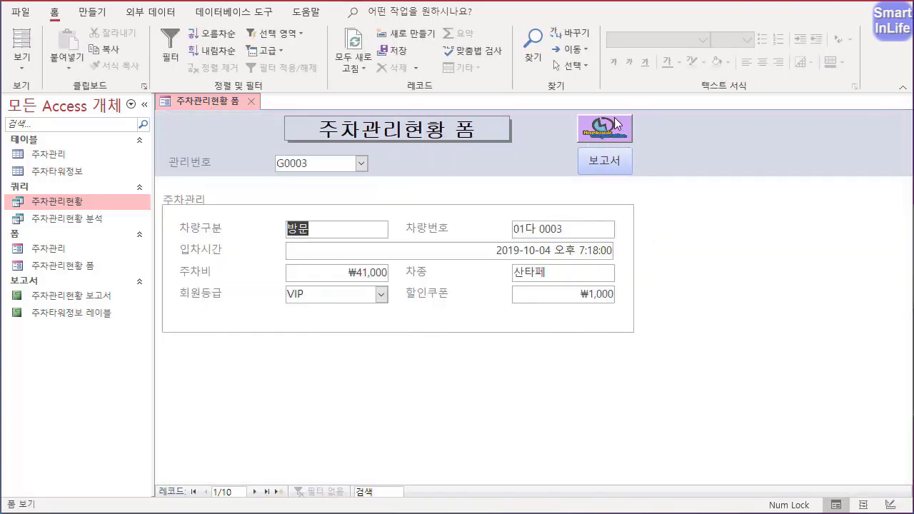